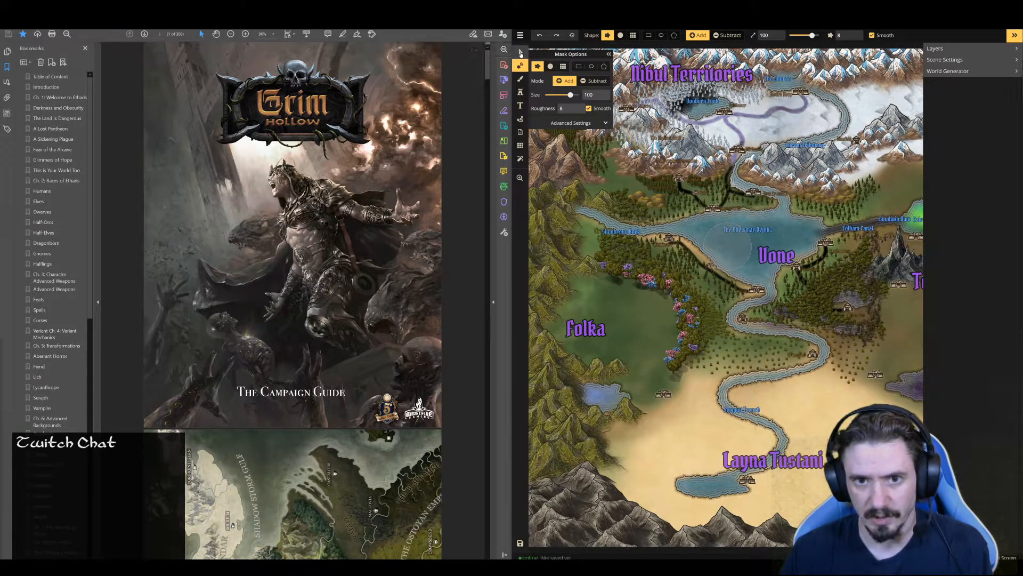
Activate the selection tool and examine the map around Vone, Tesfall, Layna Tustani and Folka
click(521, 53)
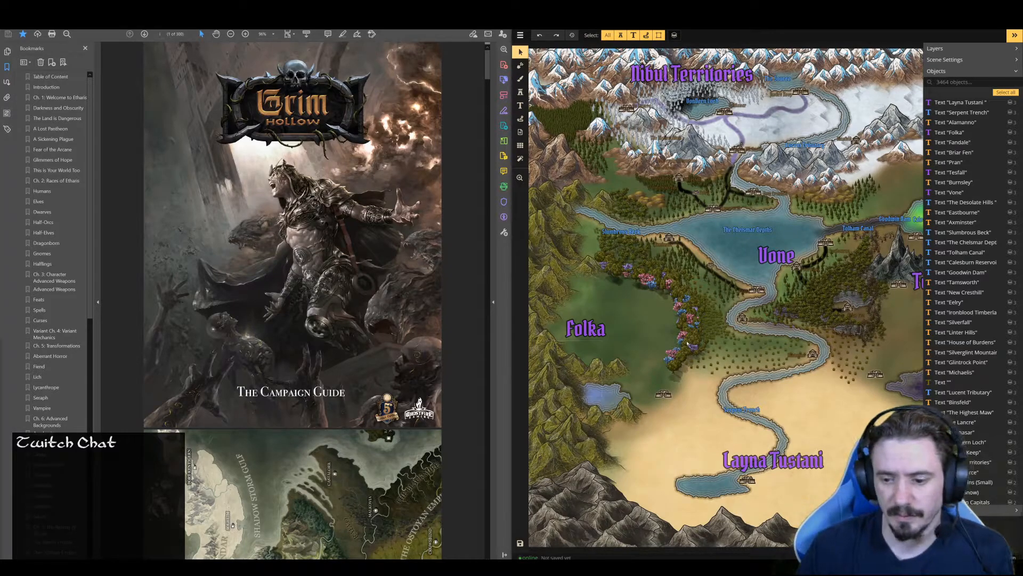
key(space)
drag(809, 407, 739, 257)
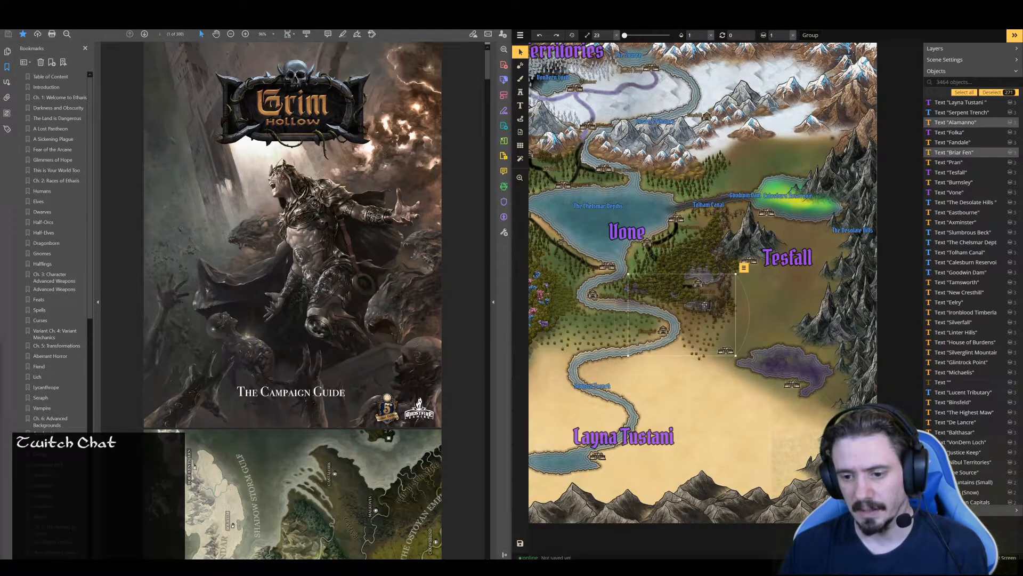
key(space)
drag(688, 410, 806, 302)
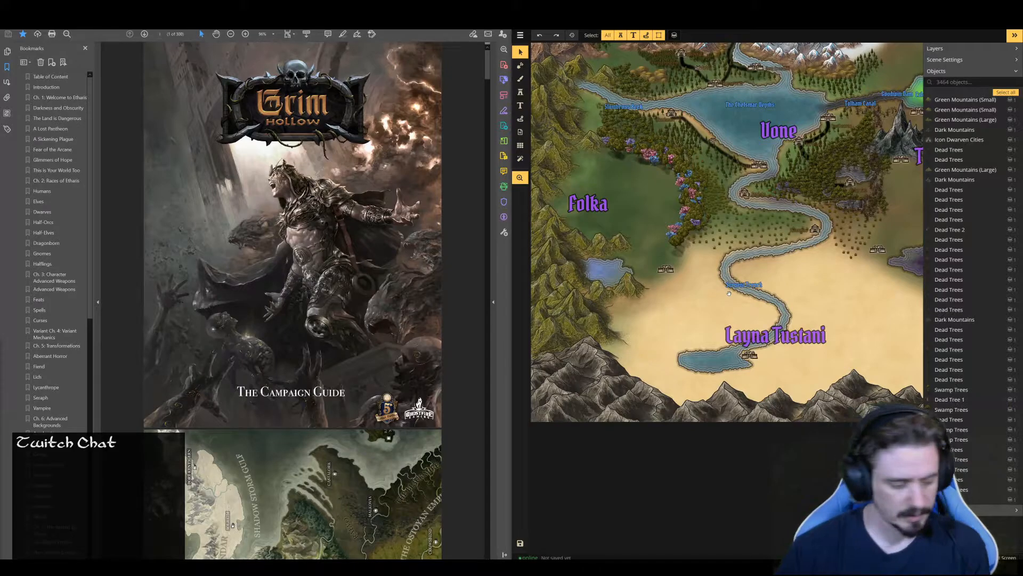
drag(828, 275, 855, 309)
scroll(658, 271, up, 1)
scroll(657, 271, up, 3)
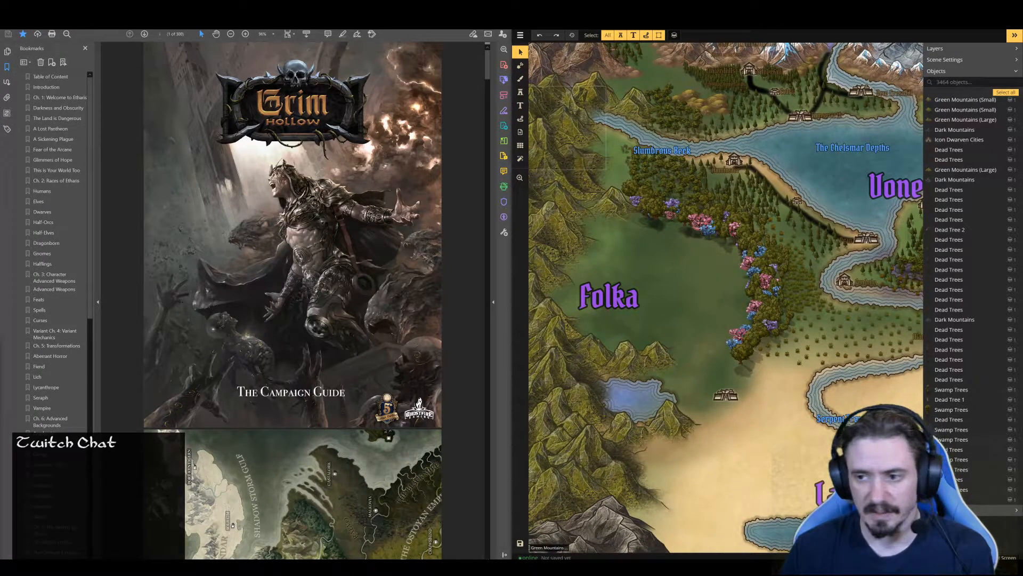
Switch to Google Docs, open the Folka document and read through to its "Other tribes" section
key(alt+Tab)
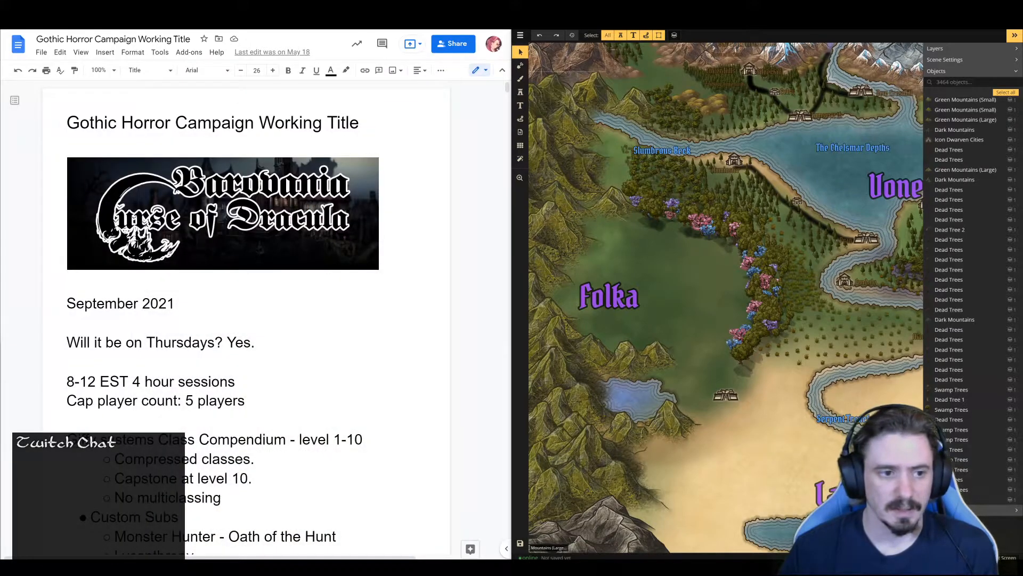
click(201, 21)
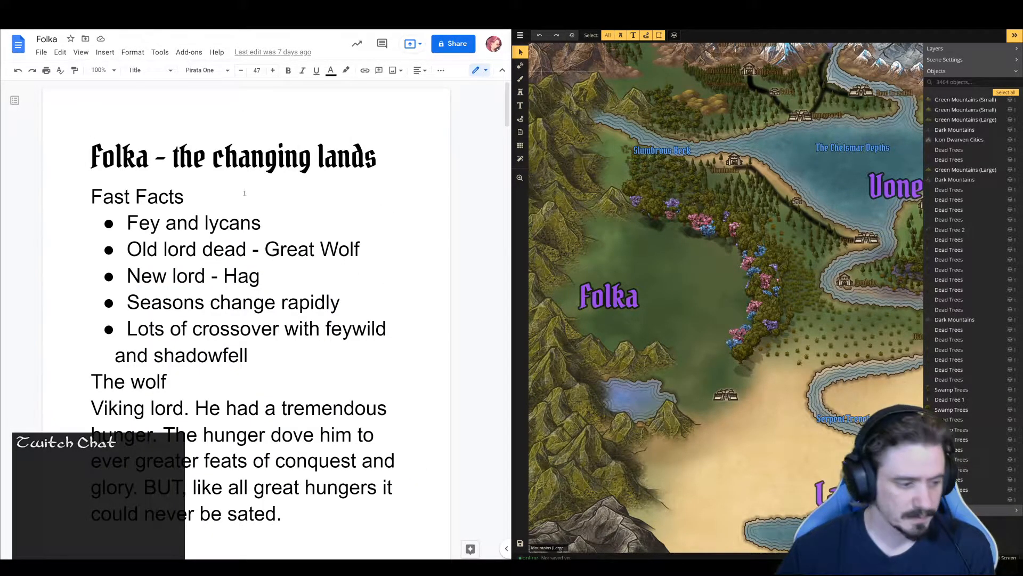
scroll(244, 193, down, 15)
scroll(257, 248, down, 15)
scroll(266, 271, down, 20)
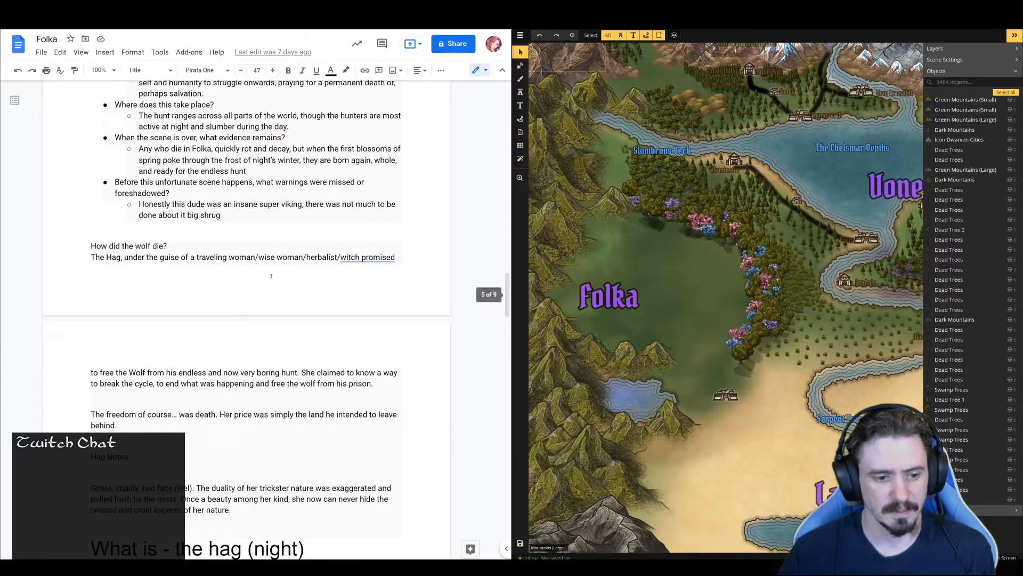
scroll(252, 275, down, 20)
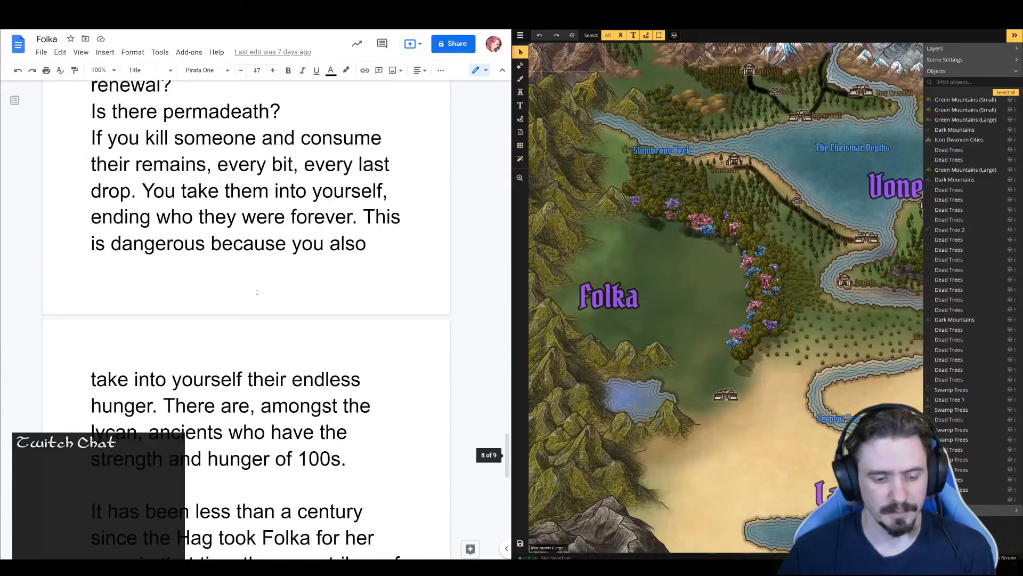
scroll(283, 322, up, 4)
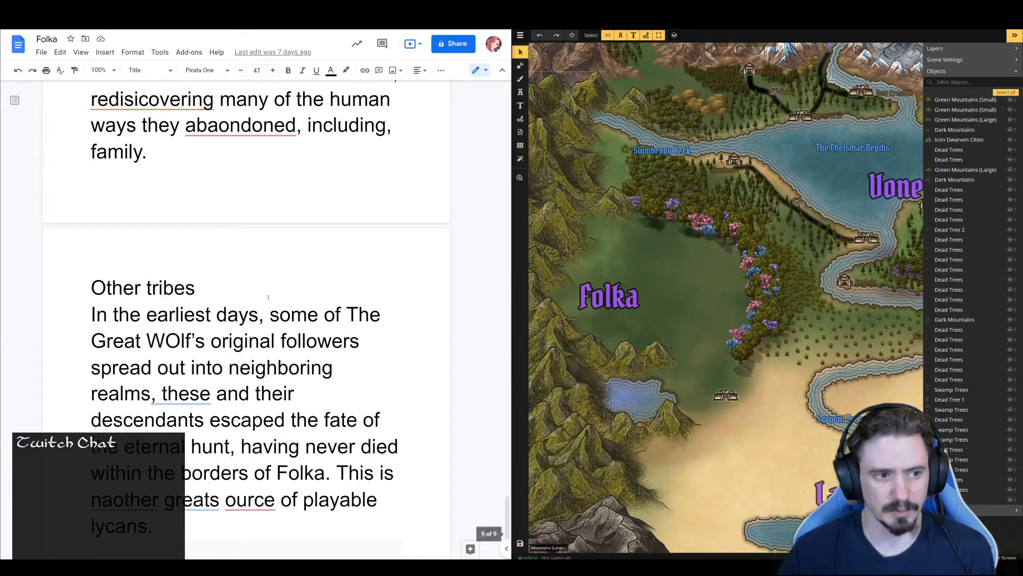
Correct the capitalisation of "WOlf's" to "Wolf's" in the Other tribes paragraph
click(182, 341)
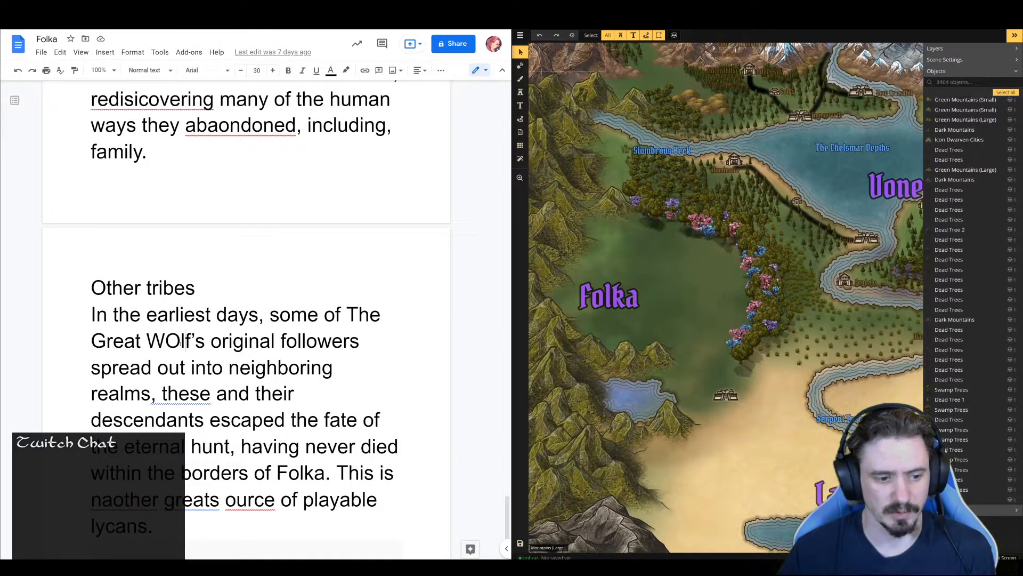
key(shift+Left)
text(o)
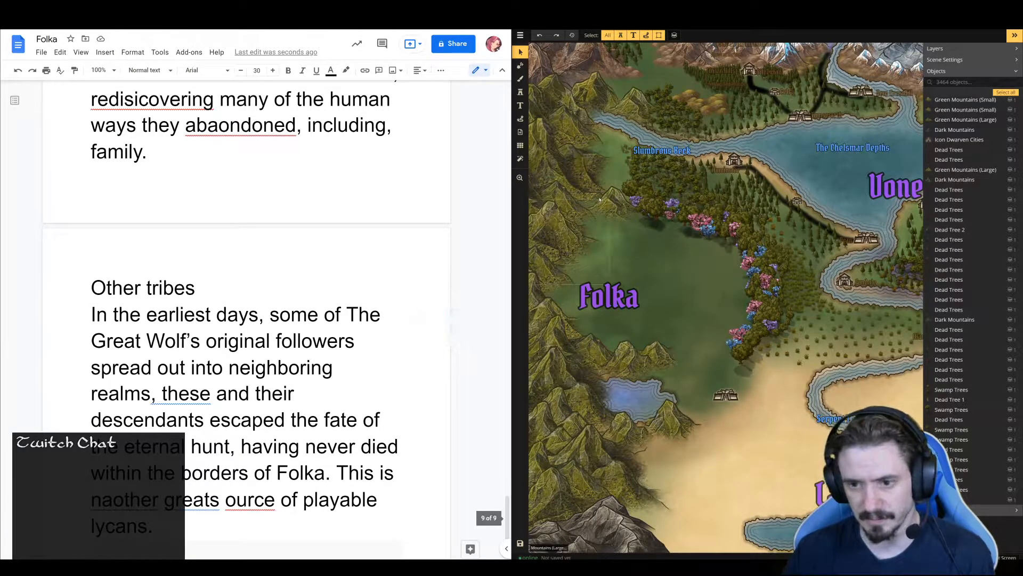
Add the line "Settlements with Folka" below the Other tribes paragraph, separated from it by blank lines
scroll(322, 308, down, 4)
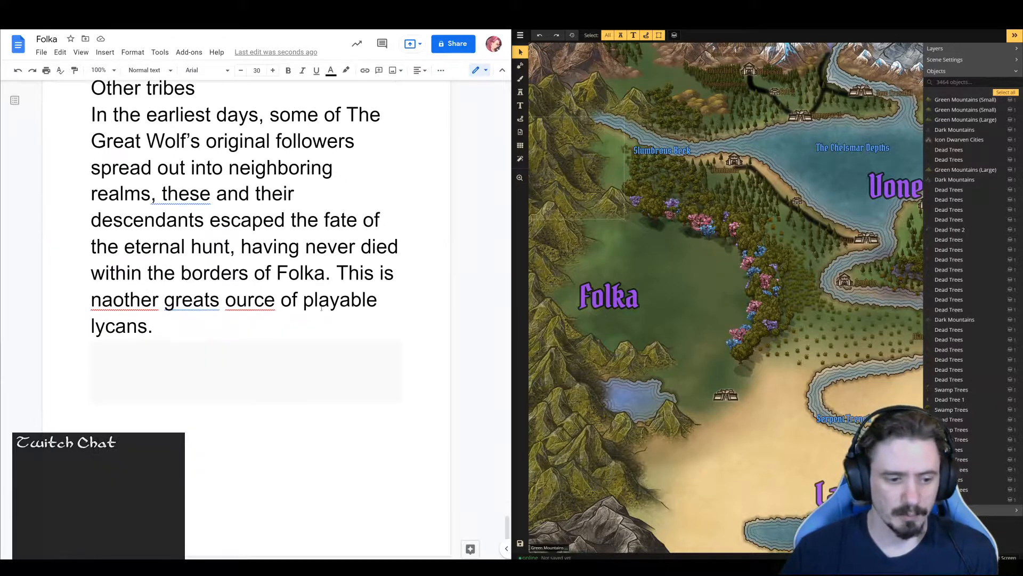
click(169, 330)
key(Return)
key(Return)
key(Return)
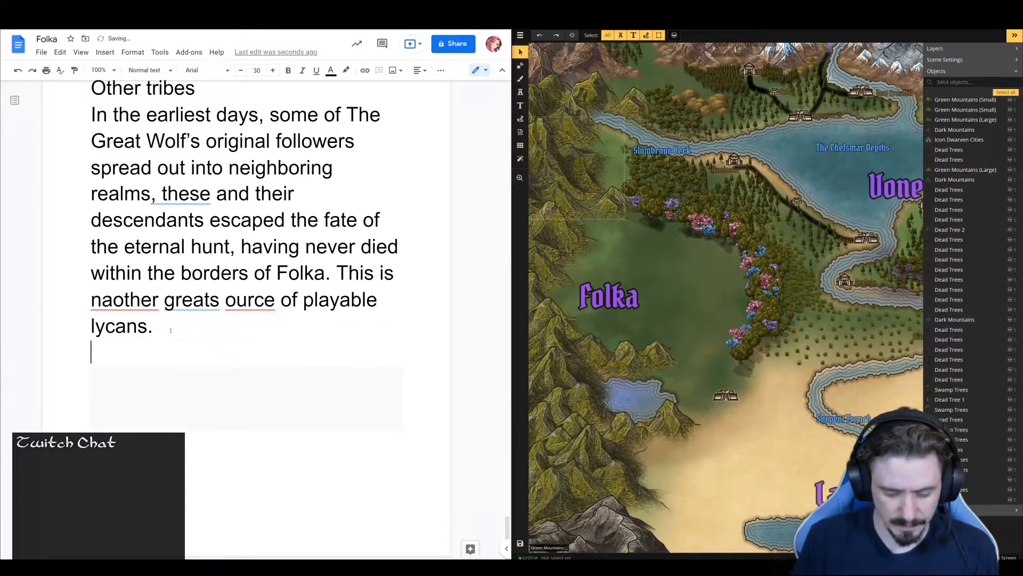
text(Settl)
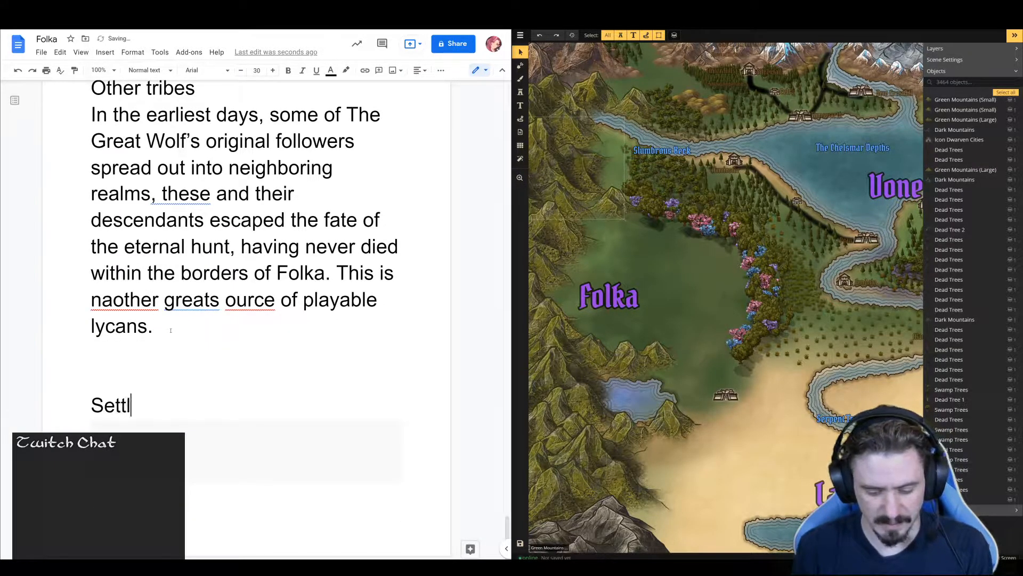
text(ements wi)
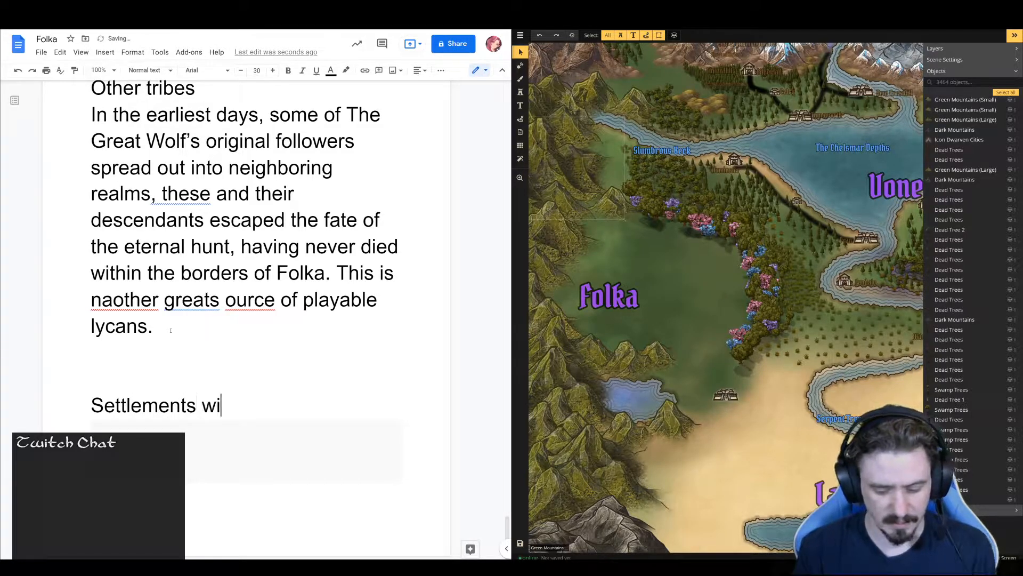
text(th Folka)
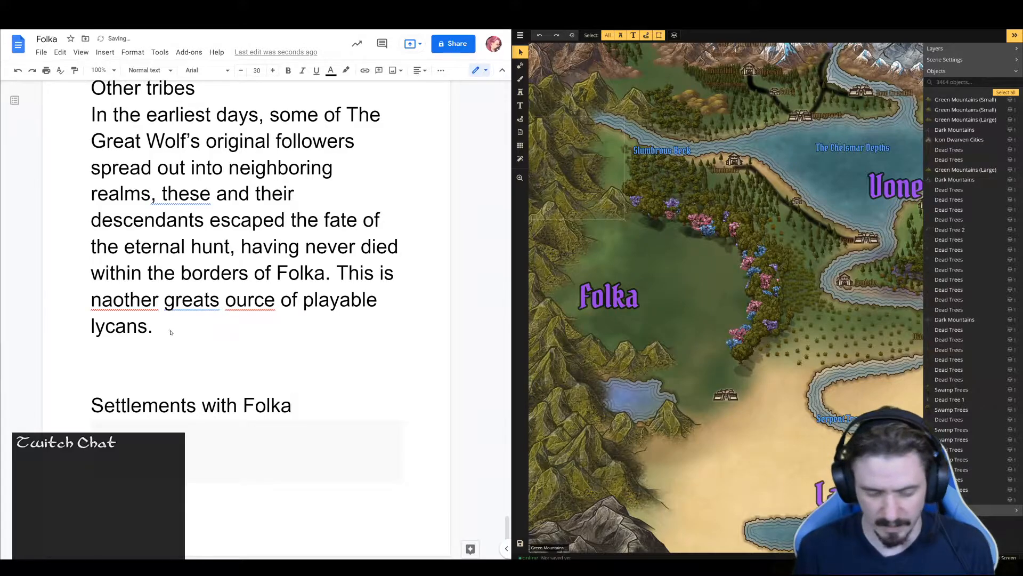
Format "Settlements with Folka" as Heading 1 at font size 72, and place the cursor in the blank paragraph below it
key(ctrl+alt+1)
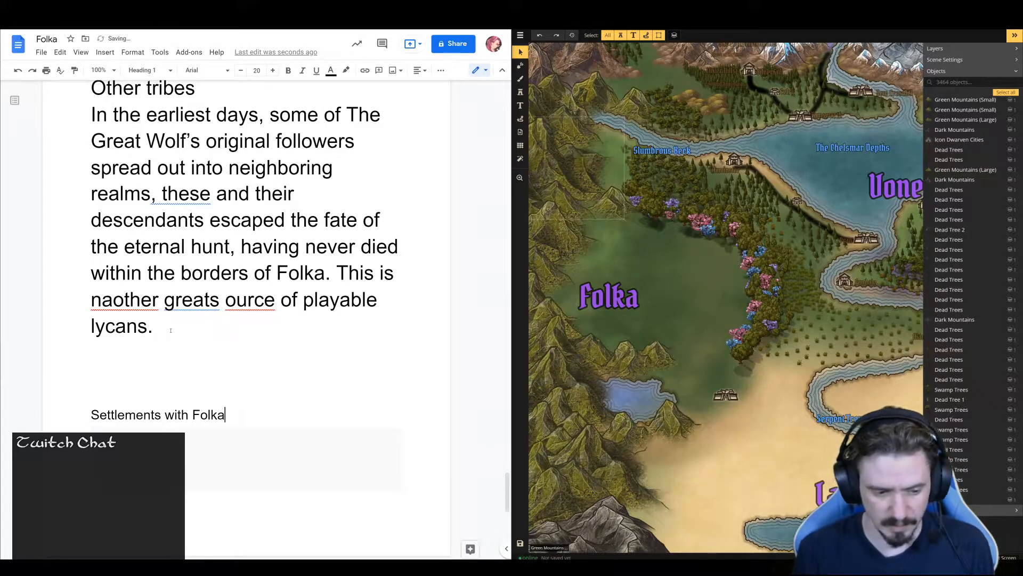
key(shift+Home)
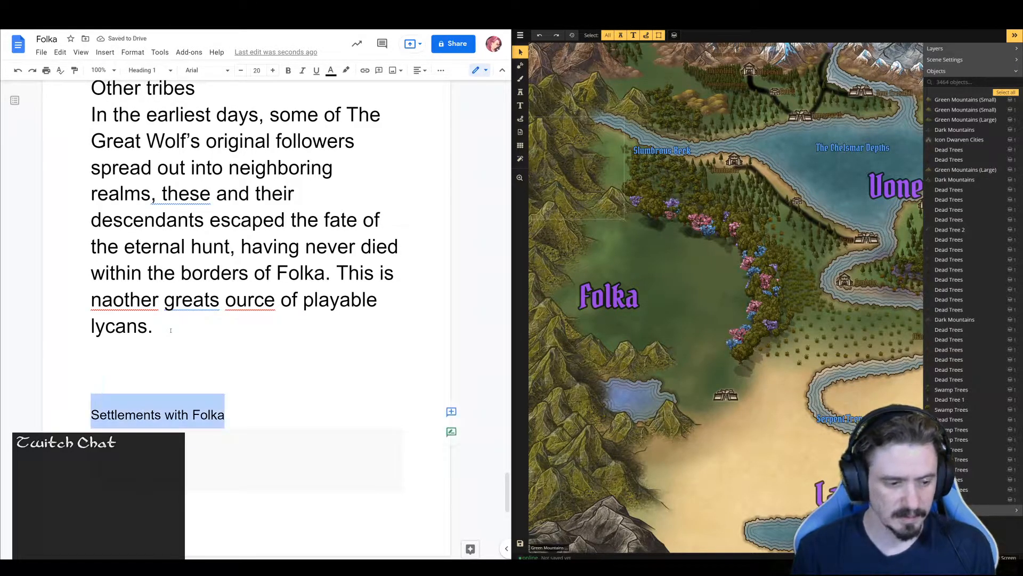
click(255, 70)
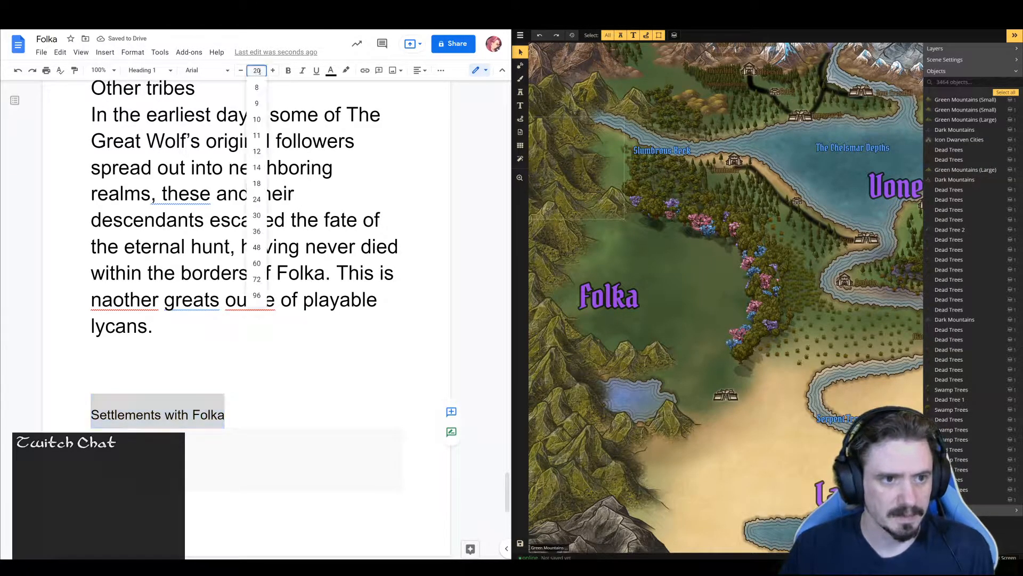
click(256, 279)
scroll(260, 307, down, 7)
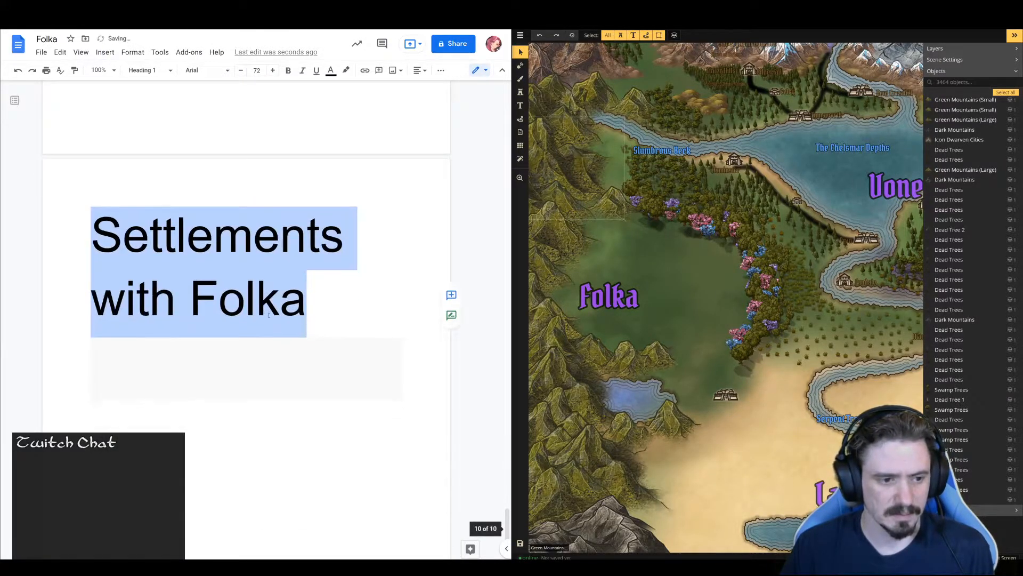
scroll(296, 315, down, 3)
click(297, 315)
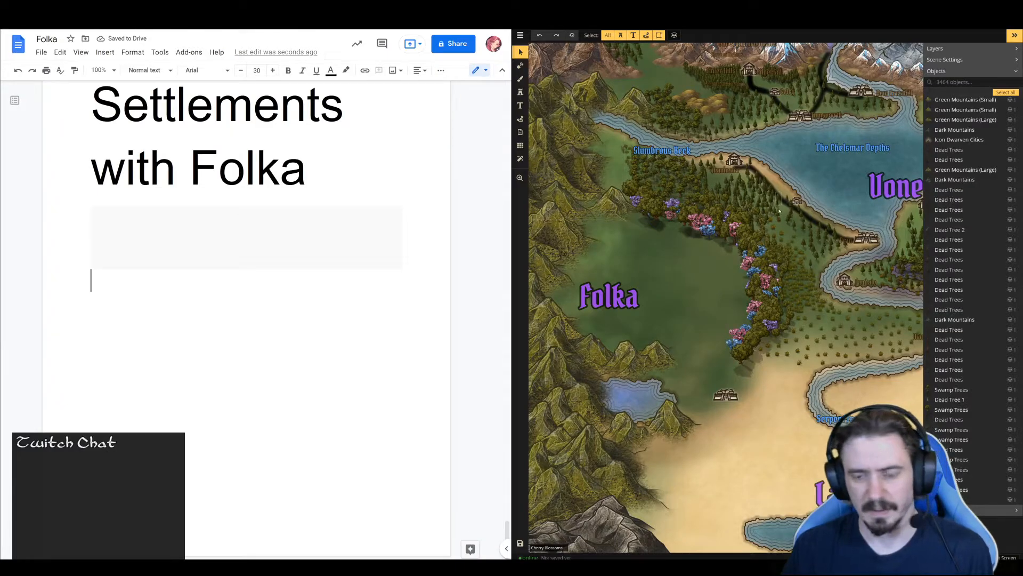
Examine the map from the Nibul Territories and Vone down to Folka for existing settlements
key(space)
drag(797, 219, 649, 400)
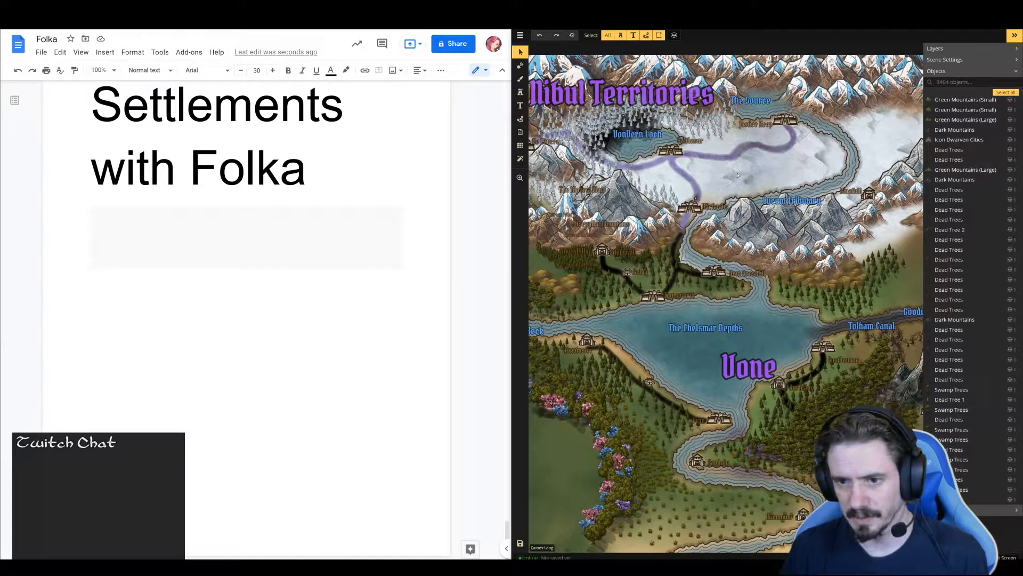
key(space)
drag(723, 176, 648, 1)
drag(543, 252, 770, 200)
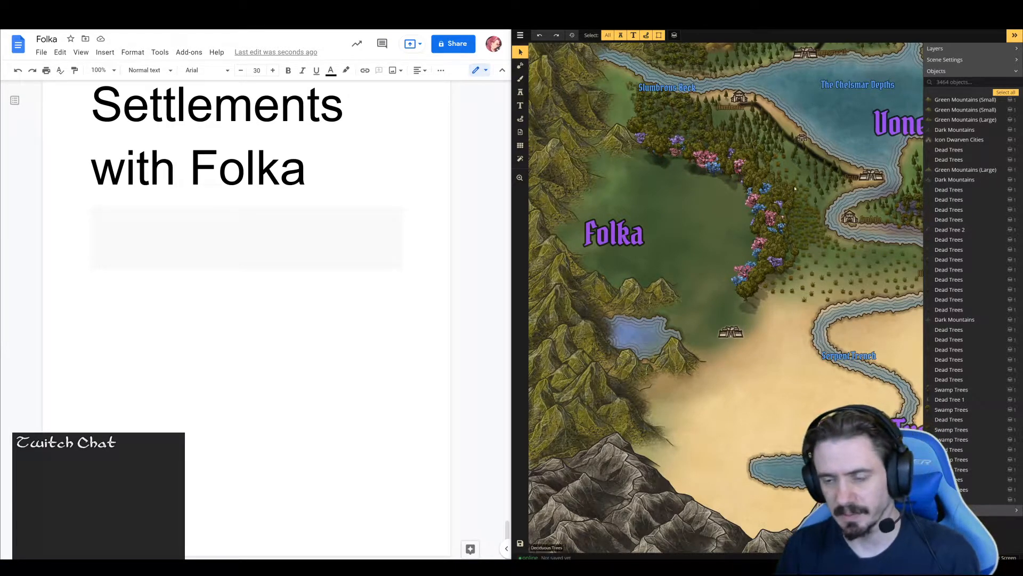
key(space)
mouse_move(722, 235)
mouse_down()
mouse_move(664, 224)
mouse_move(612, 192)
mouse_move(810, 250)
mouse_move(726, 243)
mouse_up()
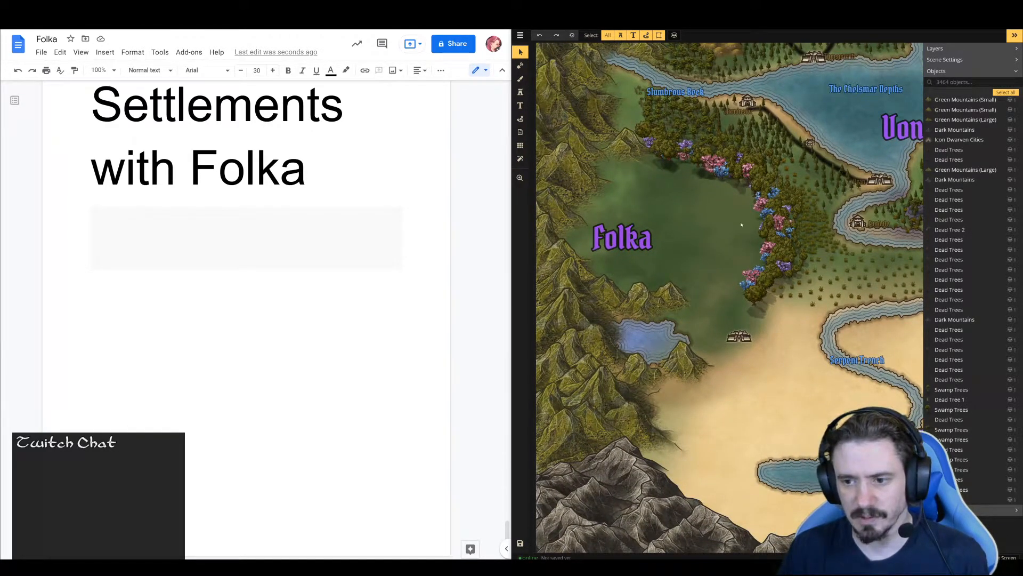
drag(743, 227, 682, 252)
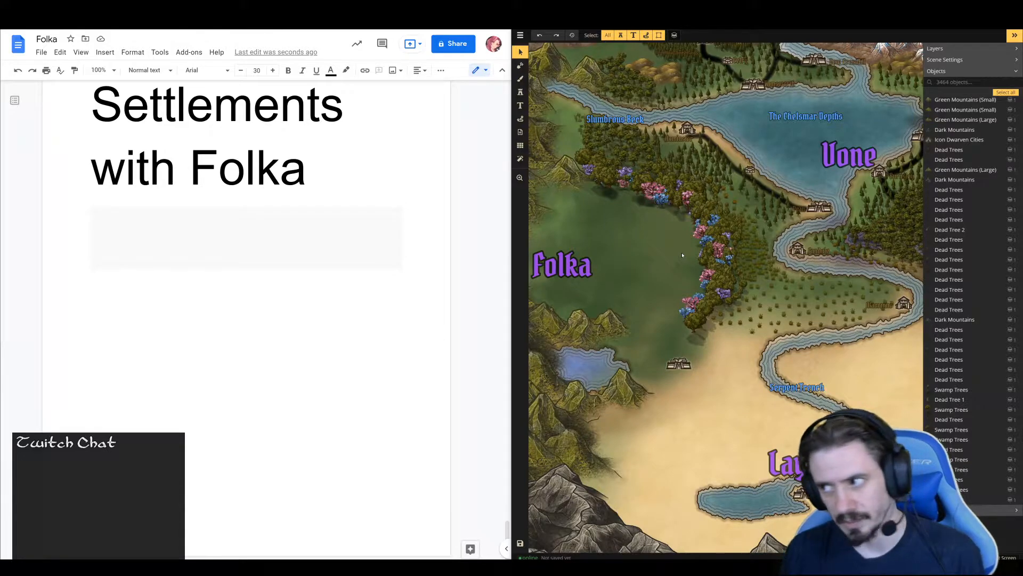
drag(683, 256, 627, 241)
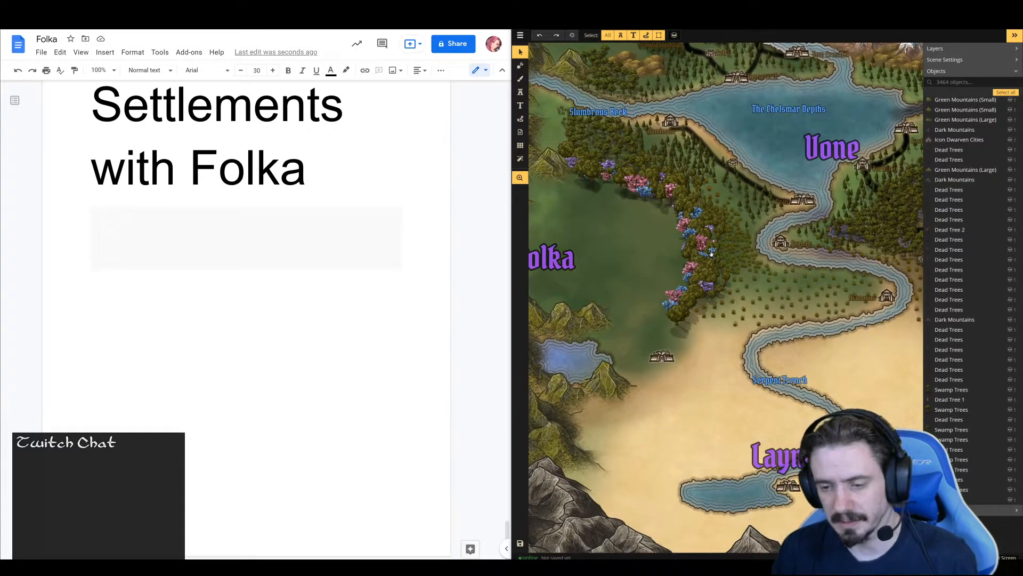
Inspect the capital icon on Folka's southern edge, then compare its surroundings with Layna Tustani, Vone and the Slumbrous Beck
click(661, 361)
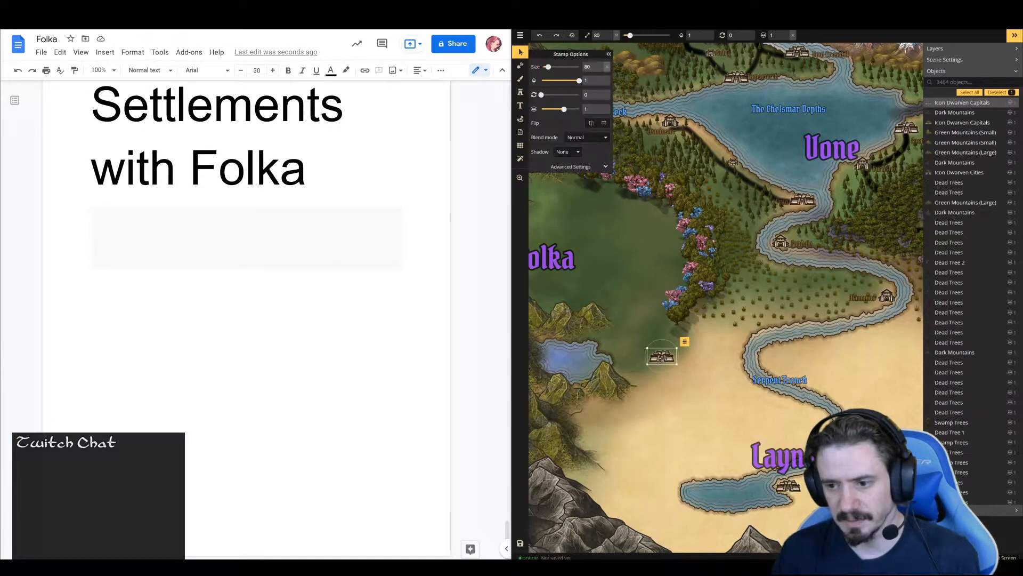
click(631, 323)
key(space)
drag(626, 325, 599, 224)
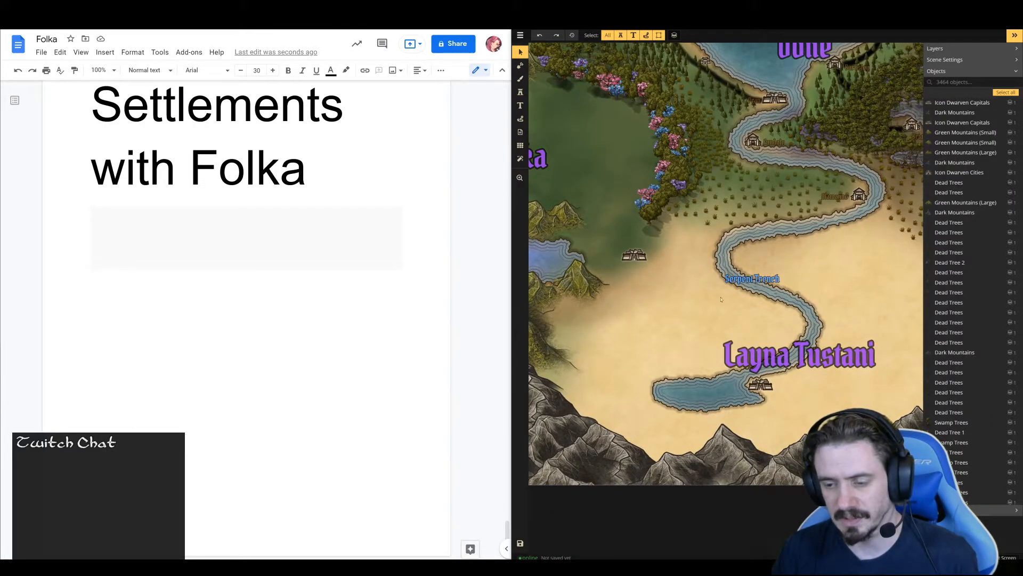
key(space)
drag(581, 210, 615, 288)
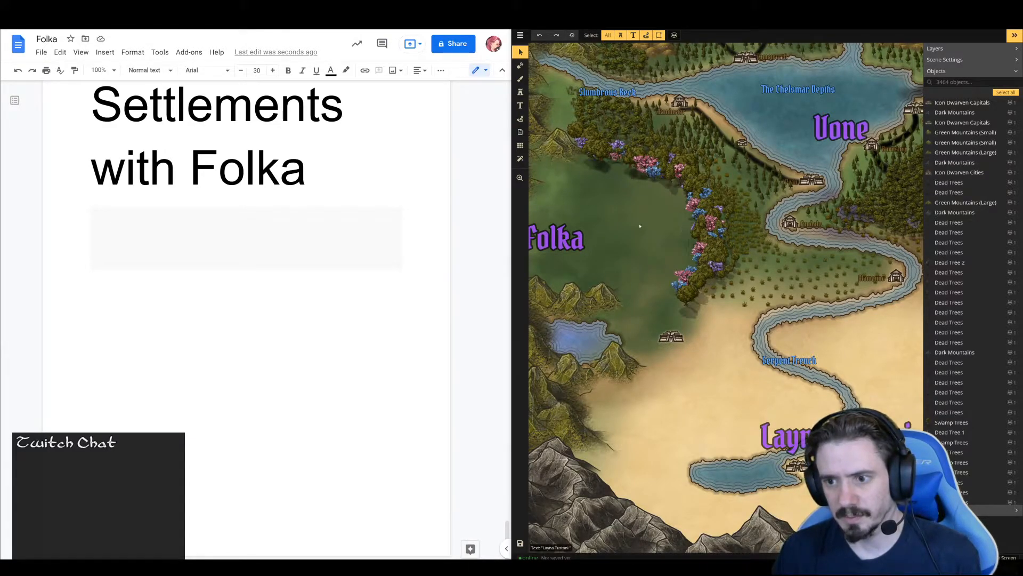
key(space)
drag(653, 223, 622, 326)
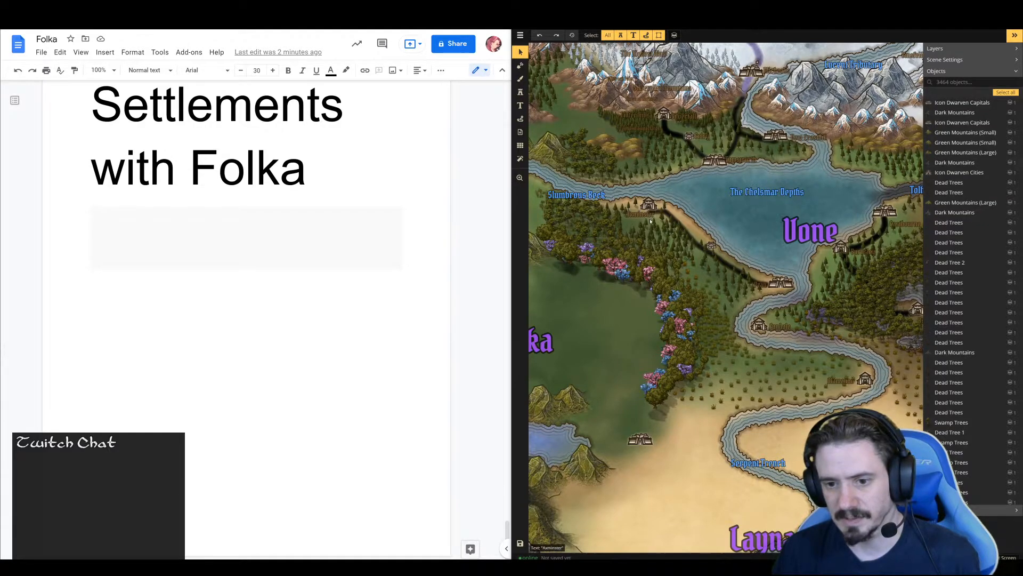
drag(609, 322, 671, 304)
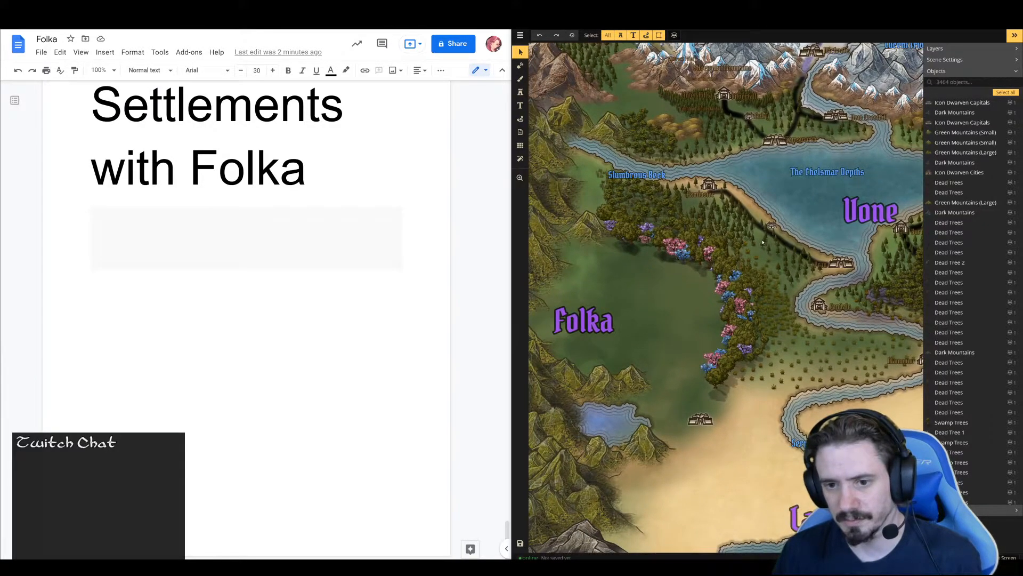
key(space)
drag(709, 320, 701, 379)
key(space)
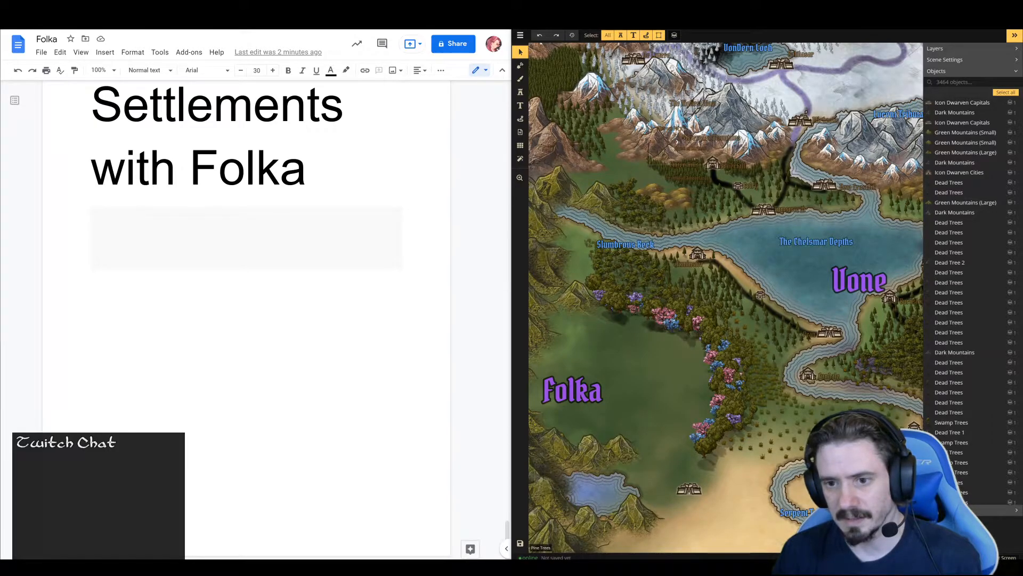
drag(627, 153, 643, 203)
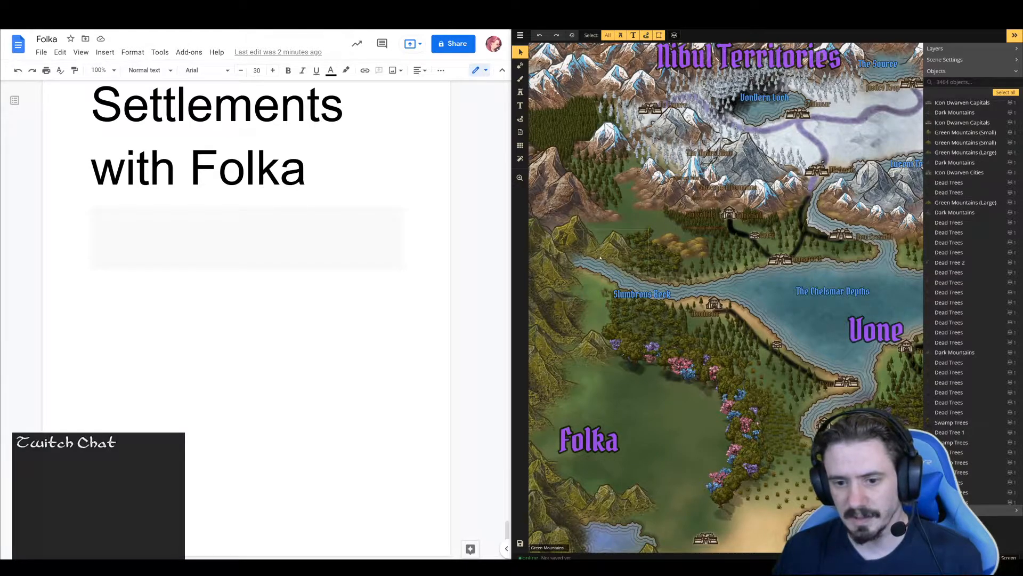
Nudge the small green mountain at the western end of the Slumbrous Beck slightly up and left
click(576, 237)
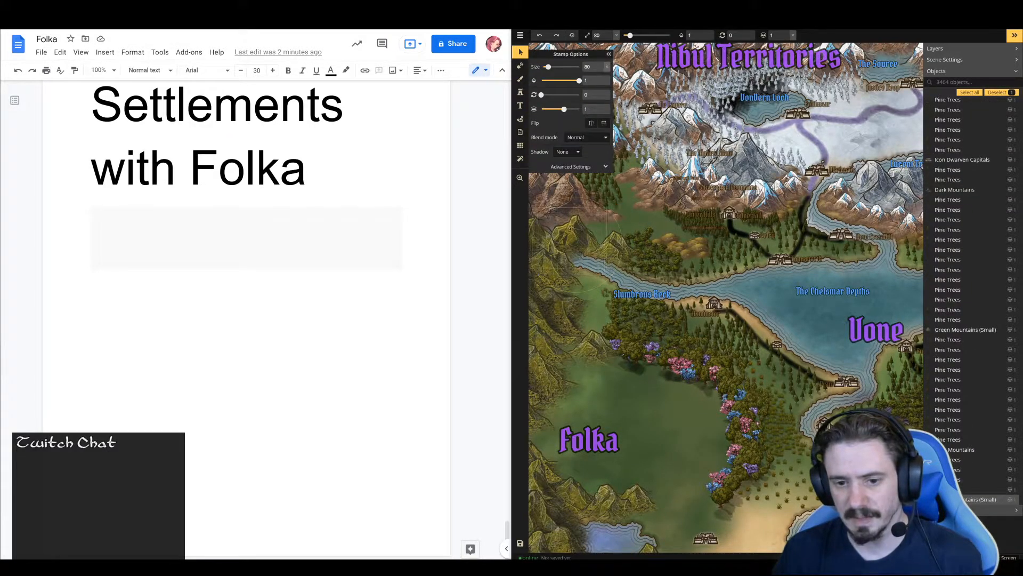
drag(549, 229, 544, 225)
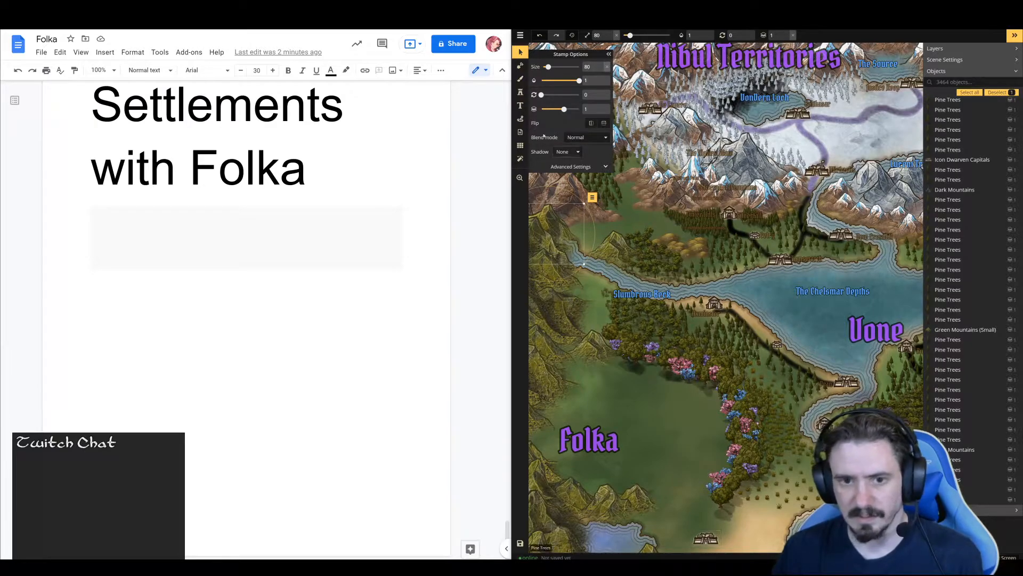
Choose the Detailed Elven Icons set from the stamp catalog and select its fifth castle variation
click(521, 93)
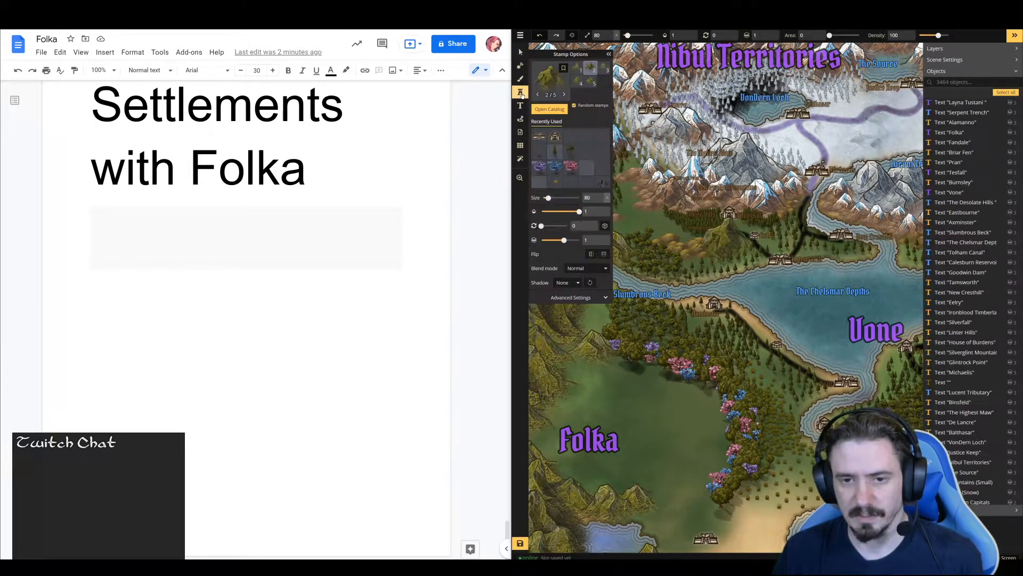
click(549, 82)
scroll(750, 287, down, 5)
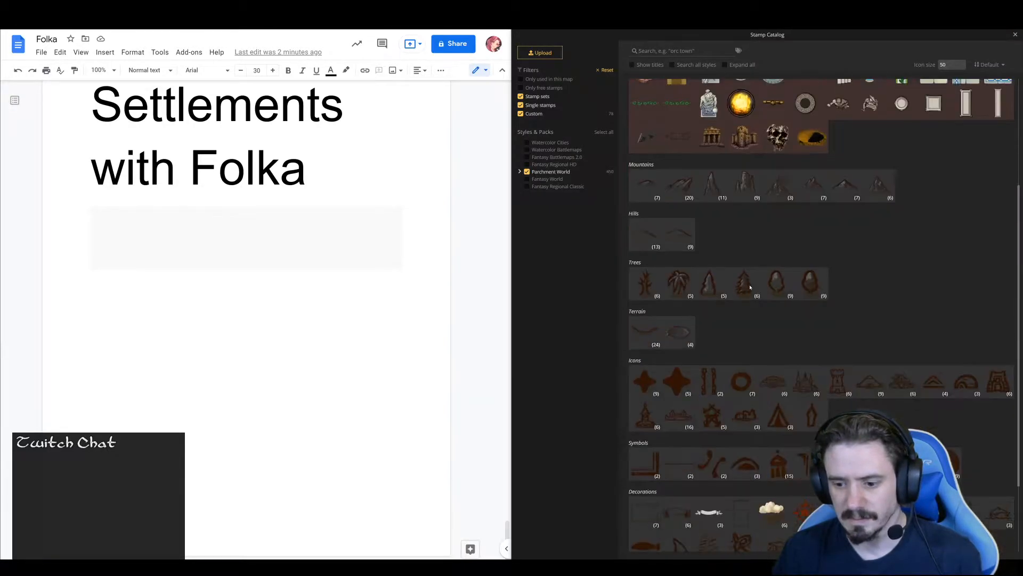
scroll(750, 288, down, 2)
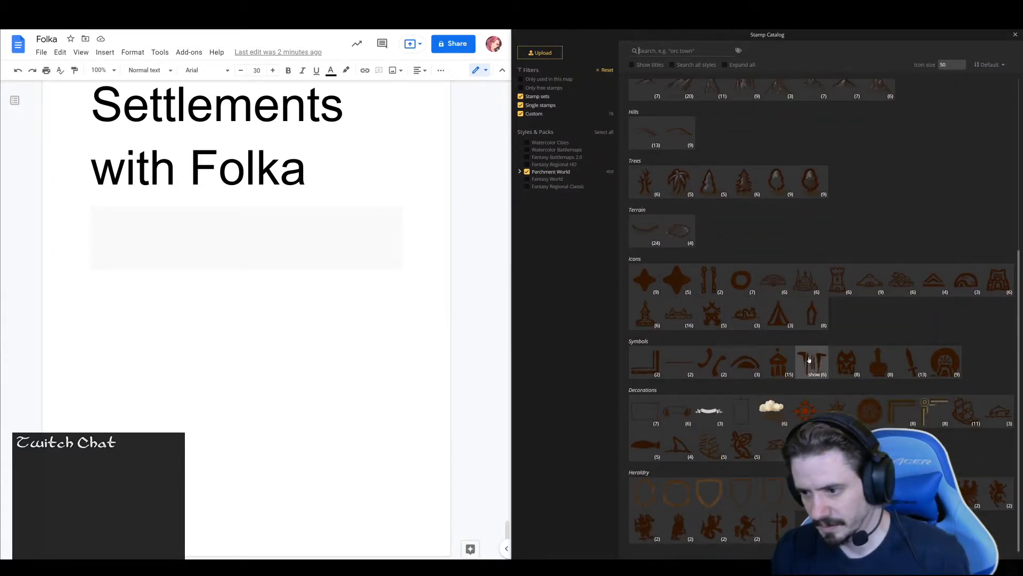
click(812, 281)
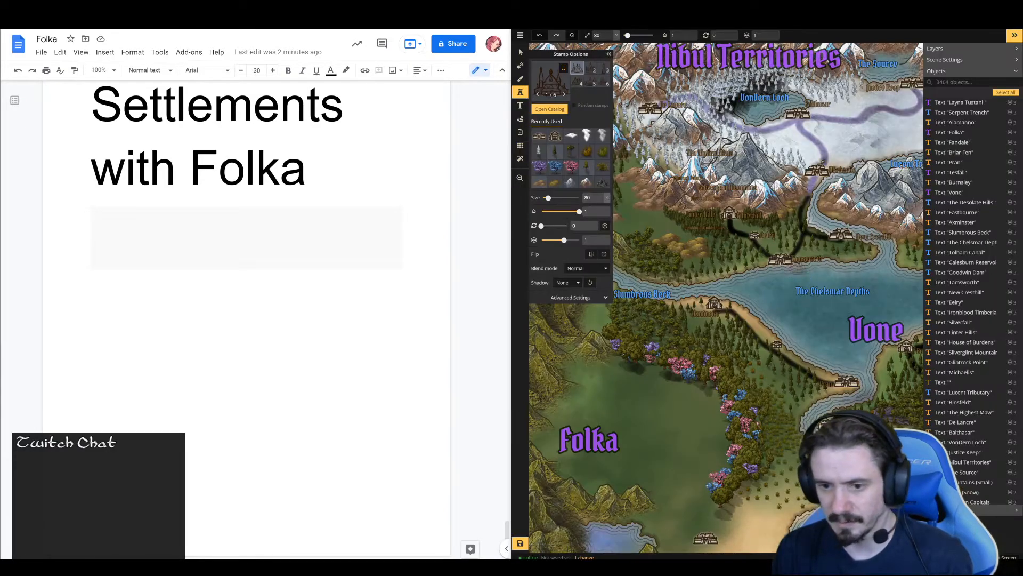
click(591, 81)
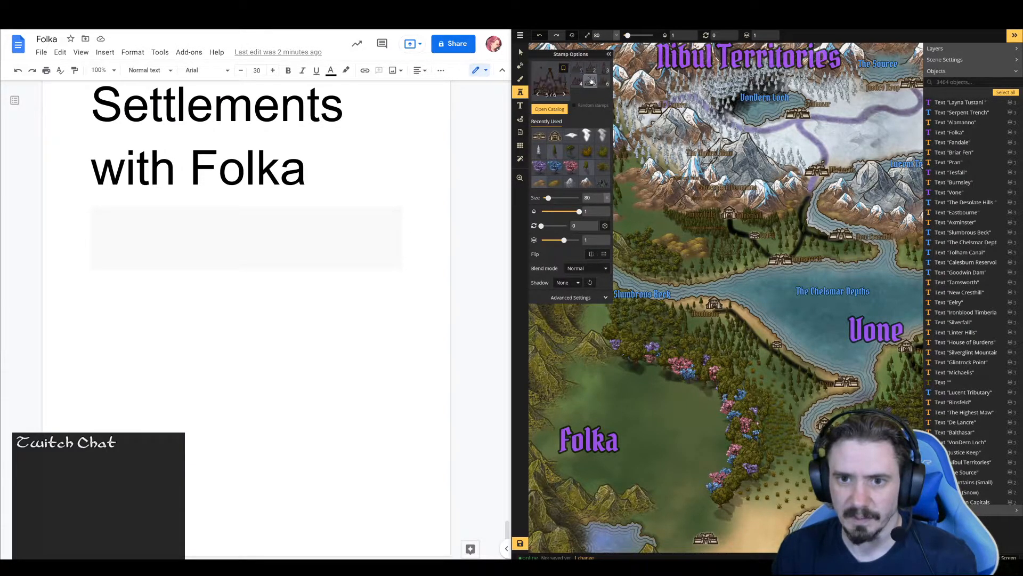
Place the elven castle stamp at size 79 just north of the Slumbrous Beck's western end and hide the stamp options
click(625, 381)
drag(625, 381, 614, 215)
click(609, 55)
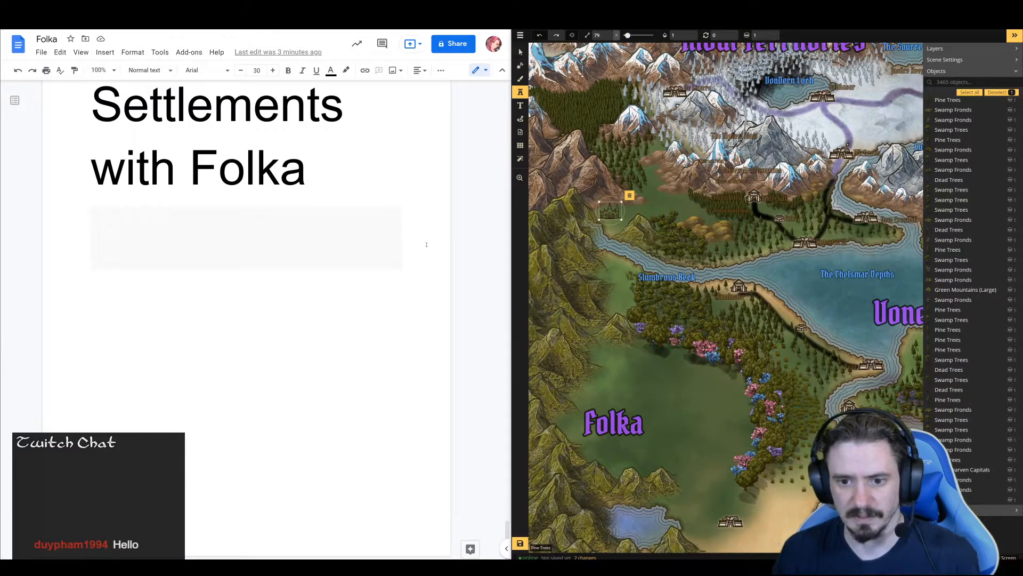
Enter "Waterfall" in the shaded block below "Settlements with Folka" and clear the block's formatting
click(277, 241)
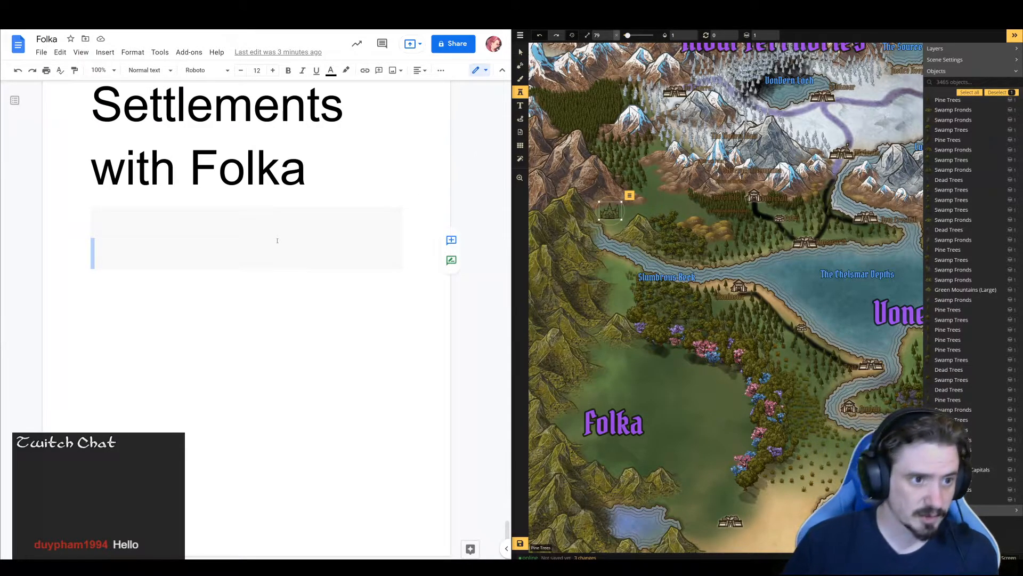
text(Waterfall)
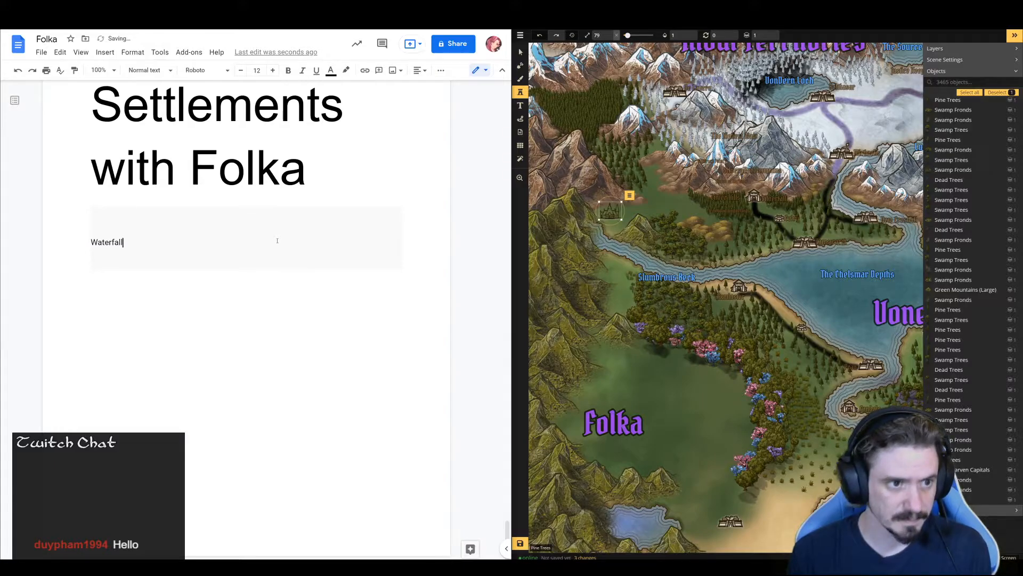
key(Up)
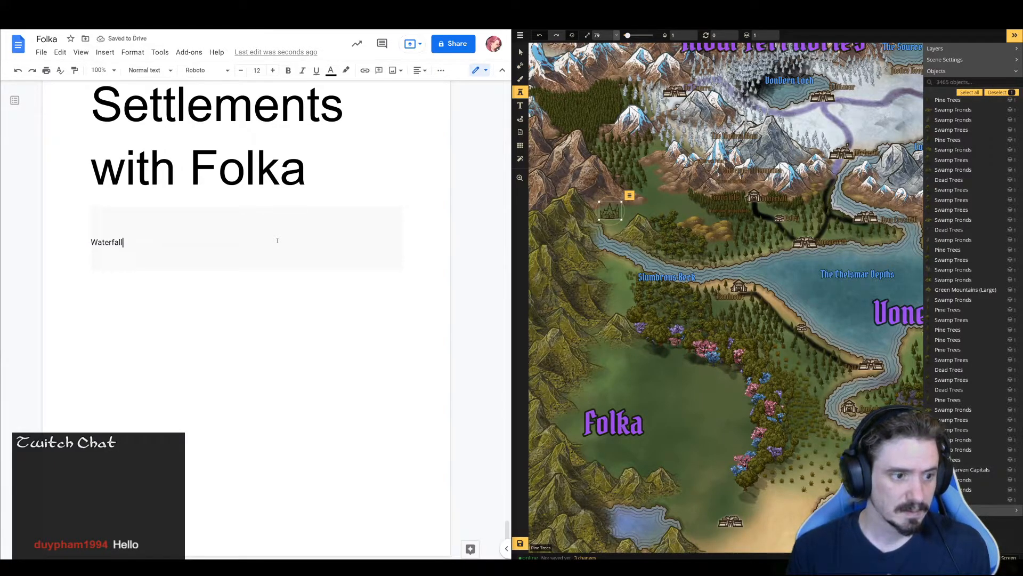
key(shift+Down)
key(shift+Down)
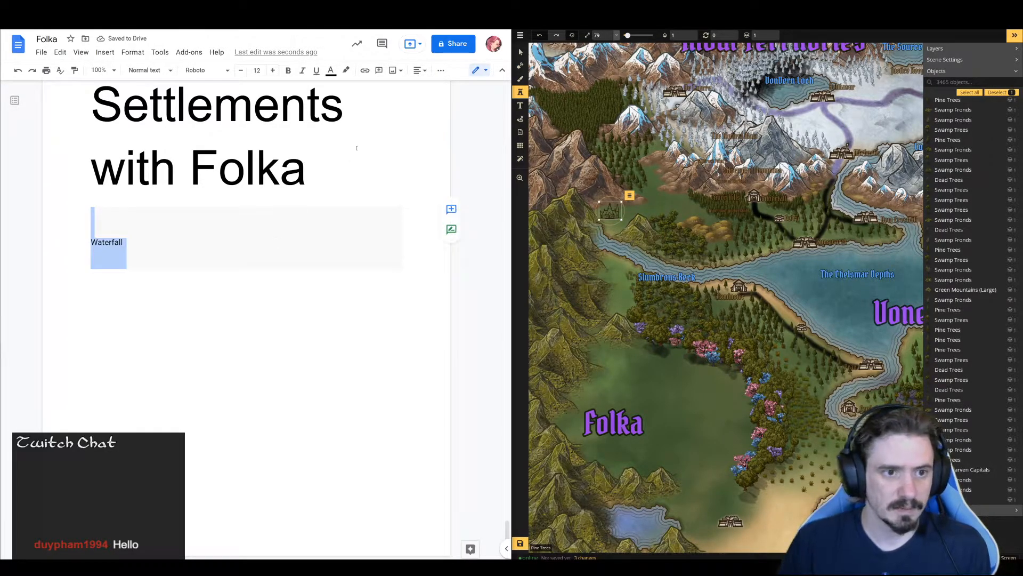
click(441, 71)
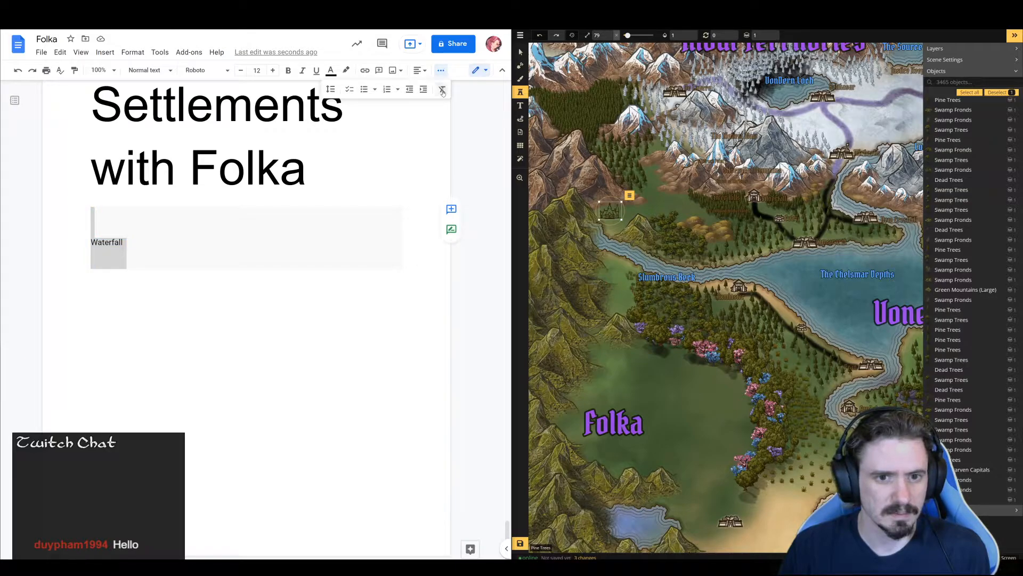
click(442, 90)
click(199, 251)
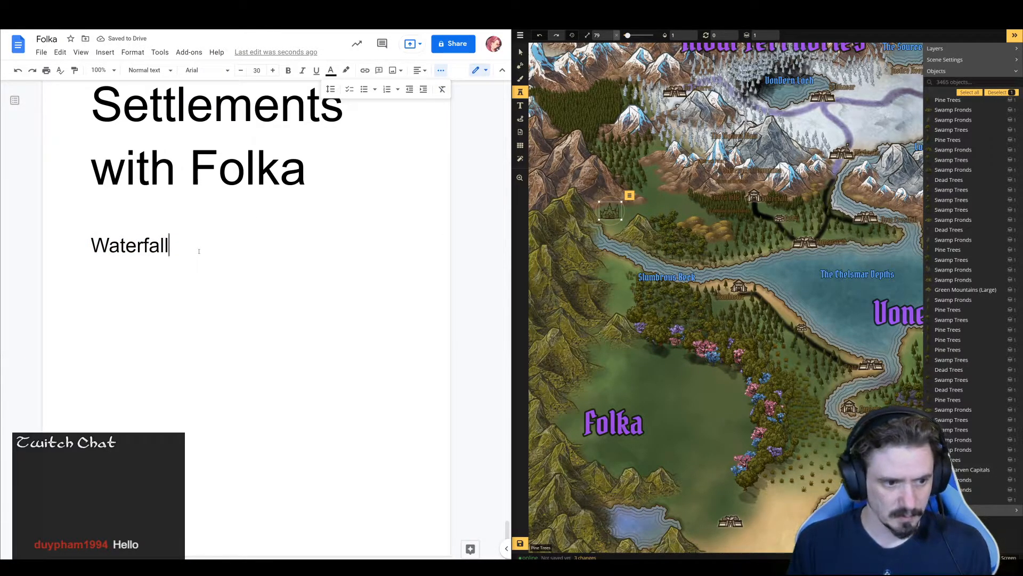
Extend the entry to "Waterfall Town - Fey" and add the line "Northern area" below it
text(Town)
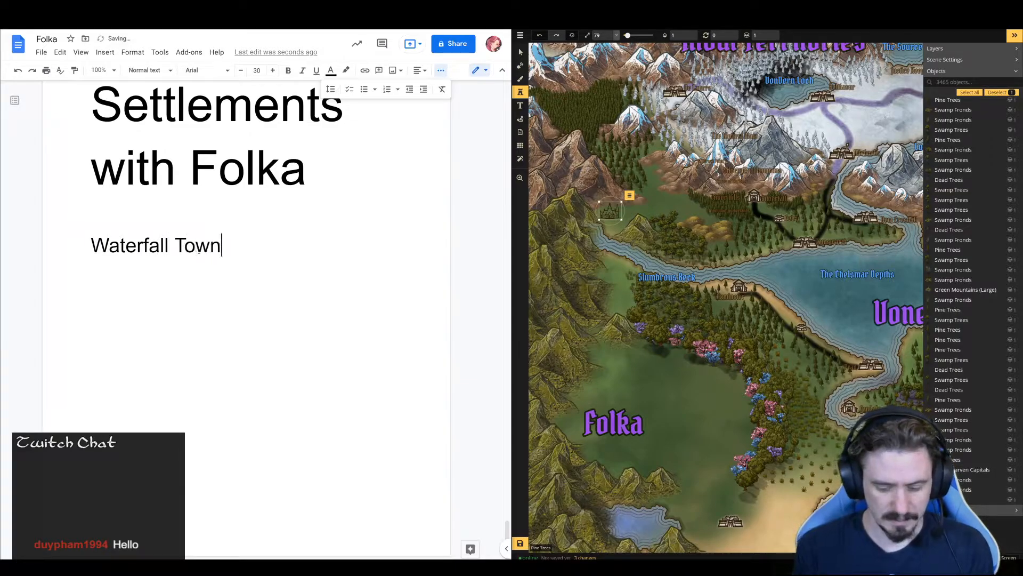
text( - Fey)
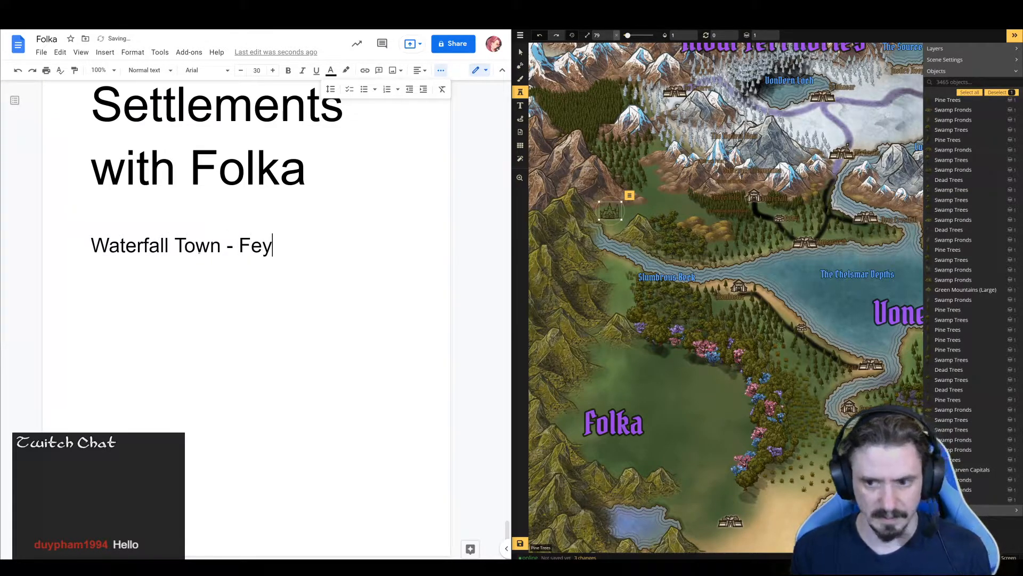
key(Return)
text(Northen)
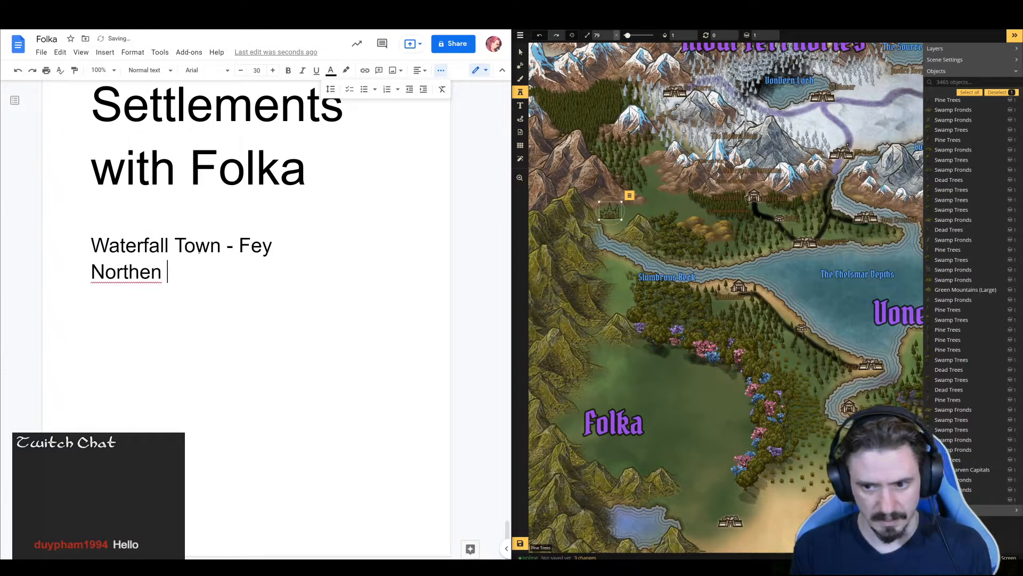
text( ed)
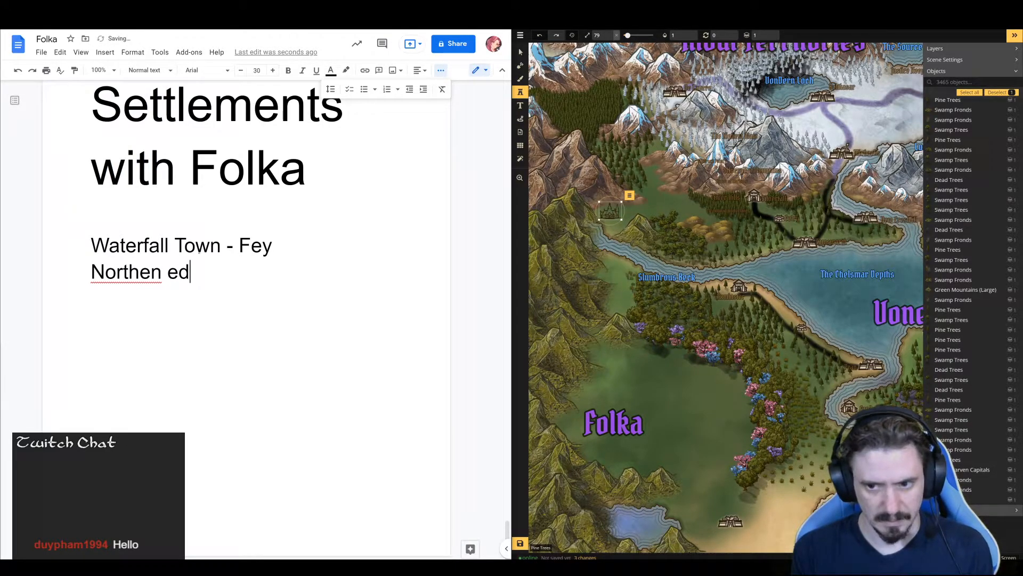
key(BackSpace)
key(BackSpace)
key(BackSpace)
key(BackSpace)
text(rn area)
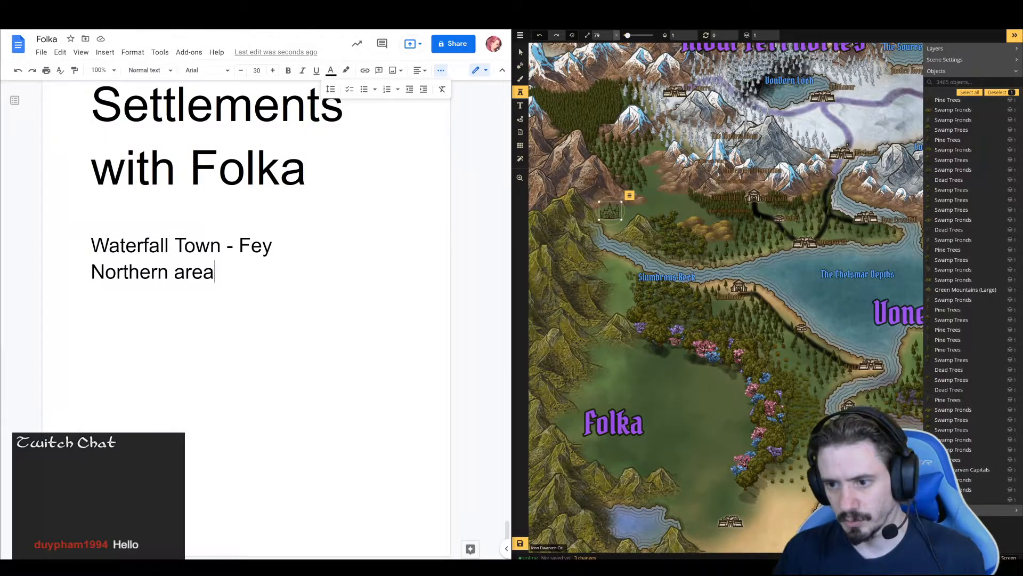
Place a second elven castle stamp on the north shore where the Slumbrous Beck meets The Chelsmar Depths, and survey Folka
click(755, 254)
drag(717, 261, 707, 156)
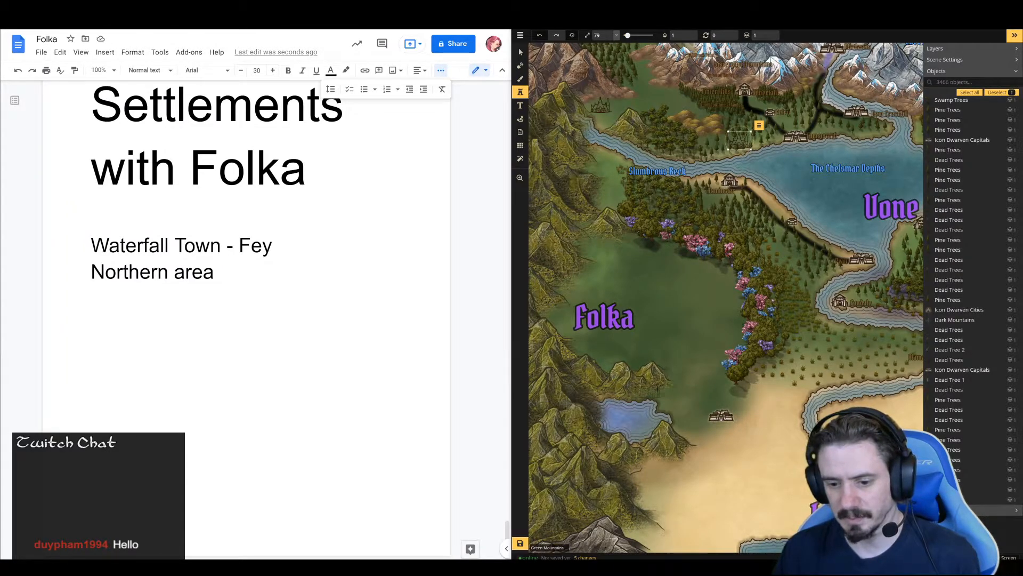
drag(678, 357, 670, 299)
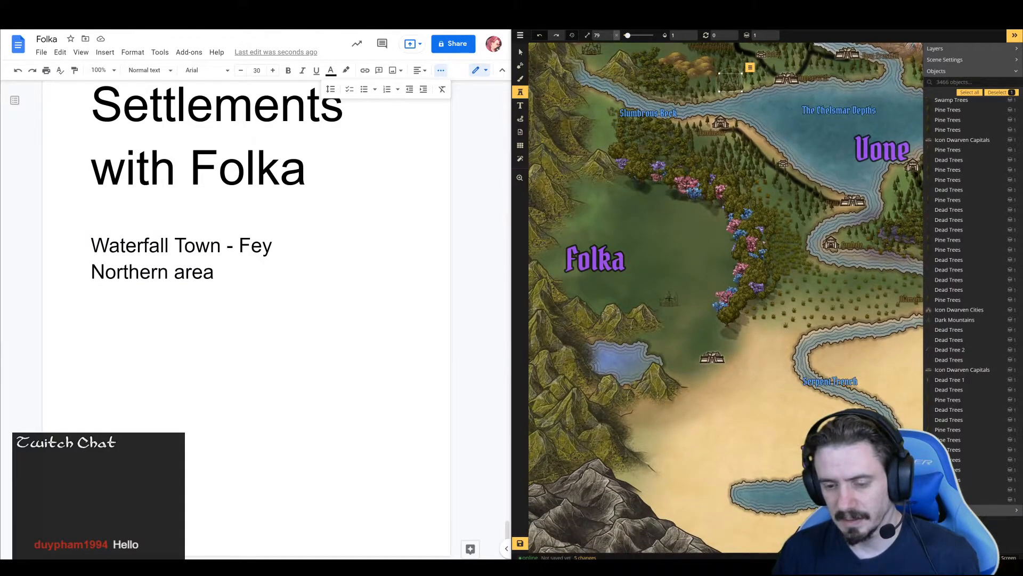
drag(620, 171, 659, 194)
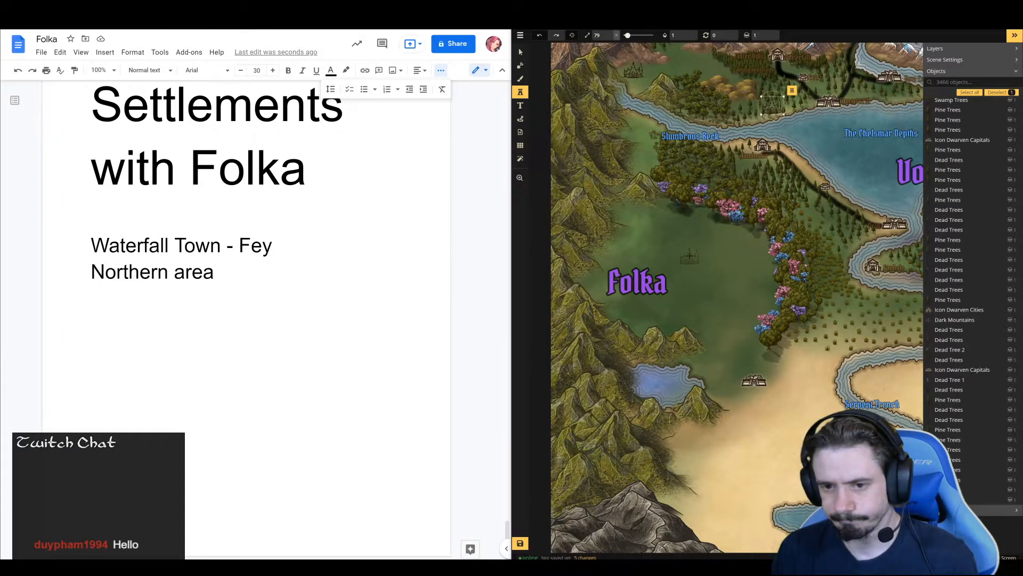
Leave blank space below "Northern area" and add the line "Trades with desert area"
click(232, 277)
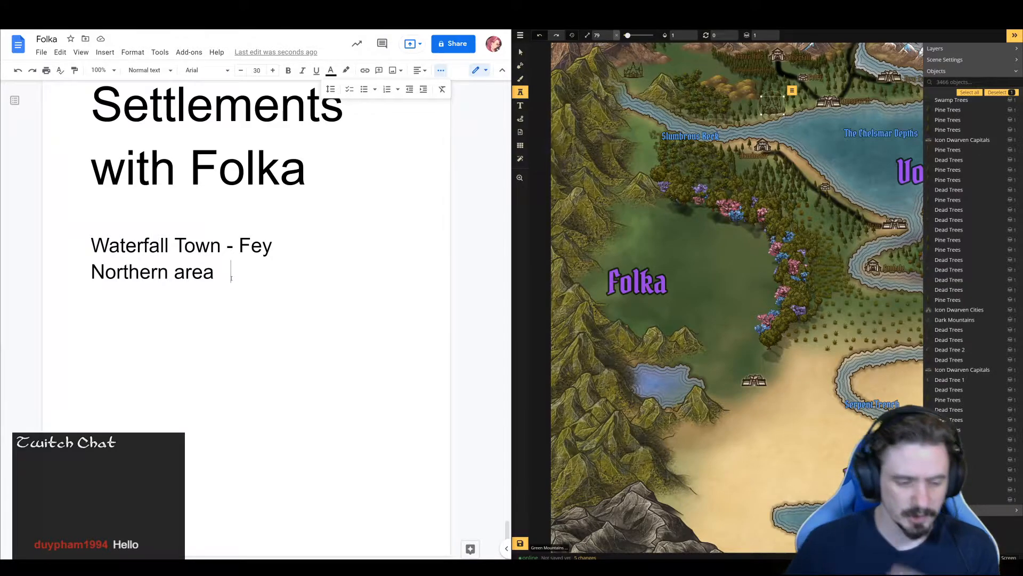
key(Return)
key(Return)
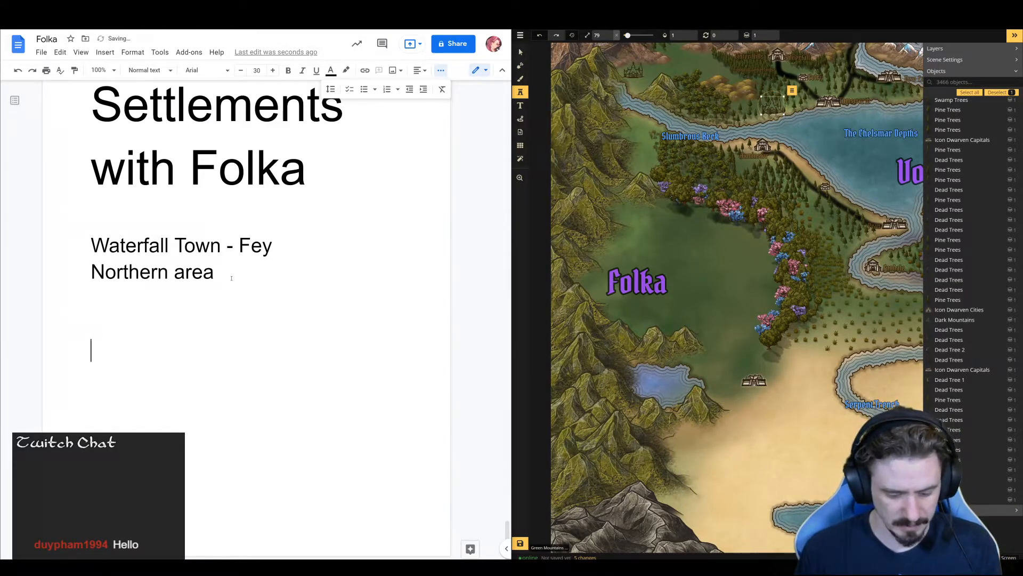
text(Trade)
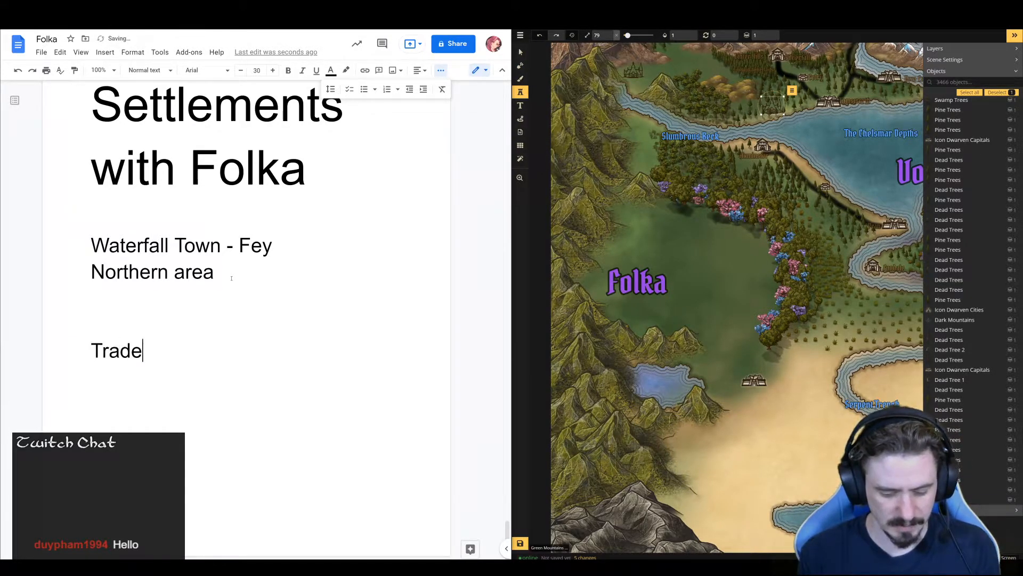
text(s with desert)
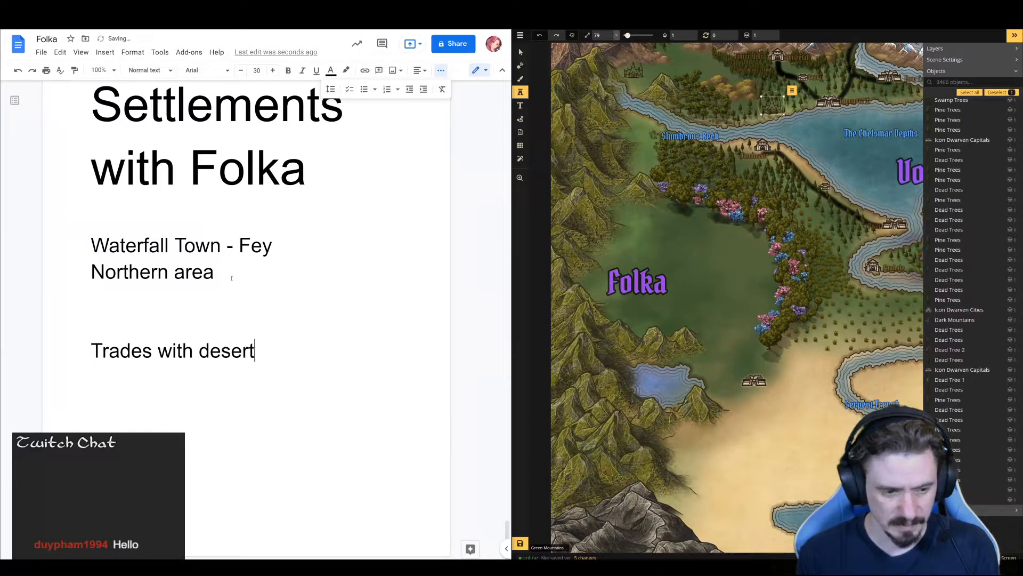
text( area)
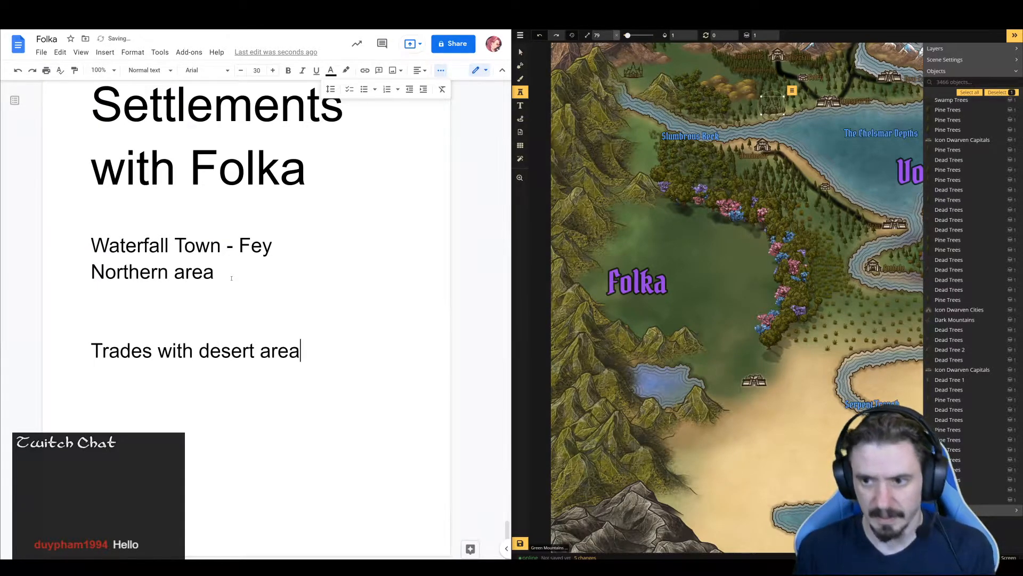
key(Return)
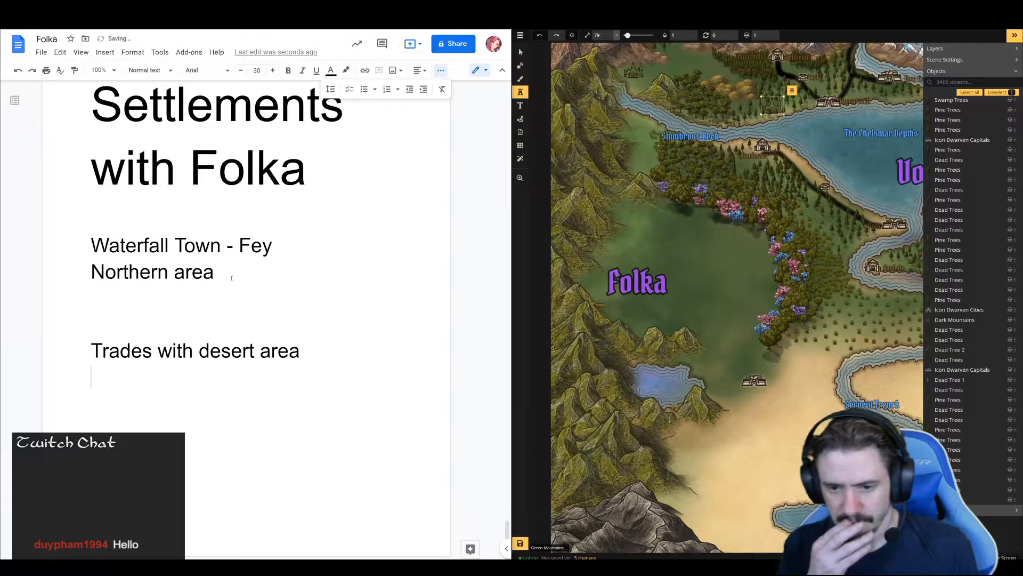
Add the question "Where is the hag's seat of power?" below the trade note, separated by a blank line
key(Return)
text(Wh)
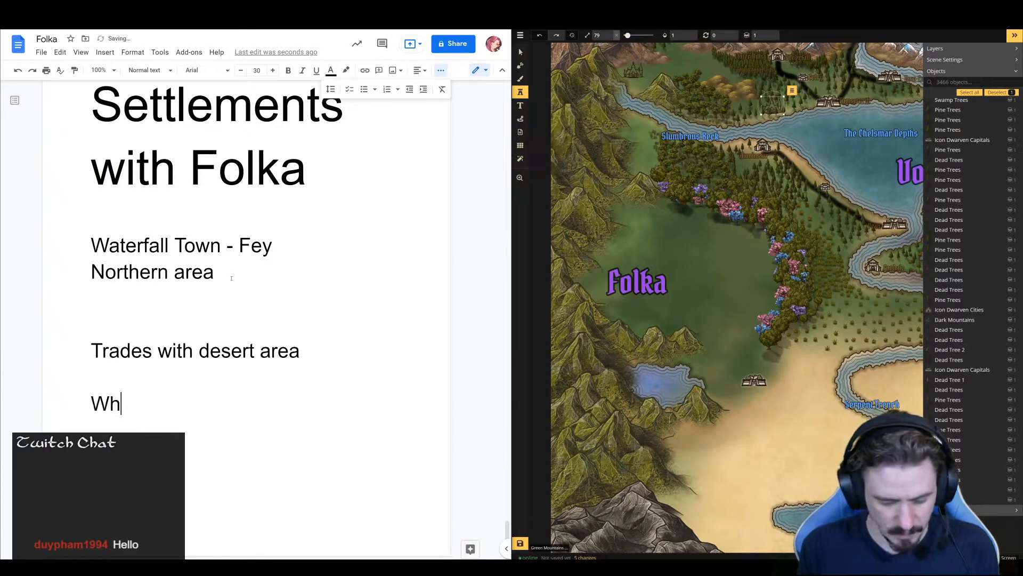
text(ere is the ha)
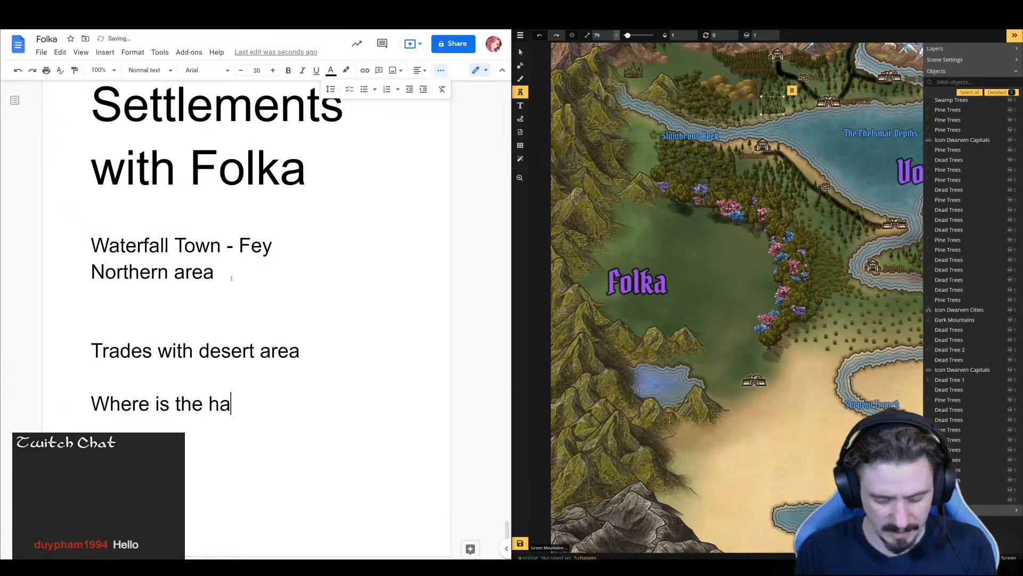
text(g's seat of p)
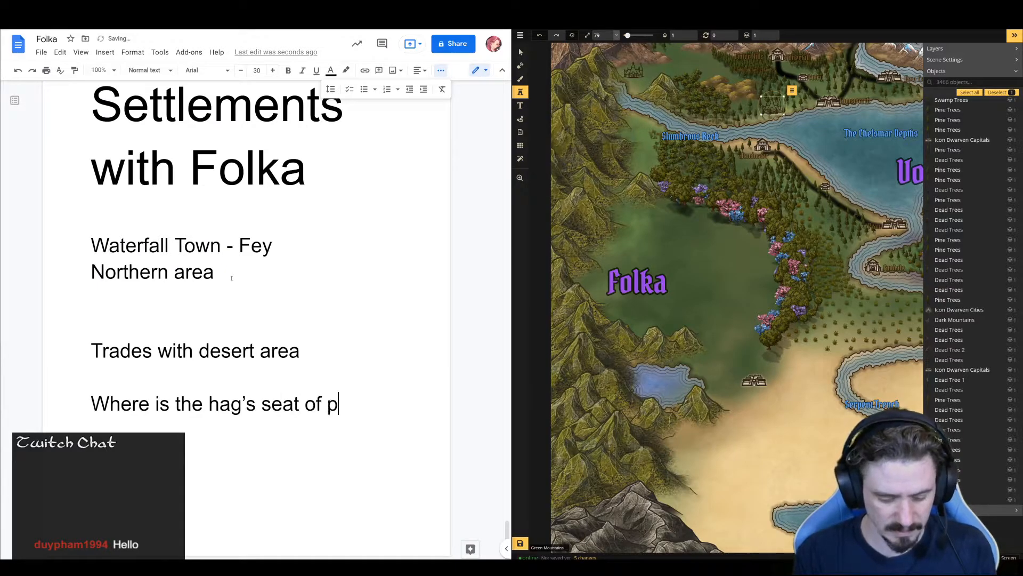
text(ower?)
key(Return)
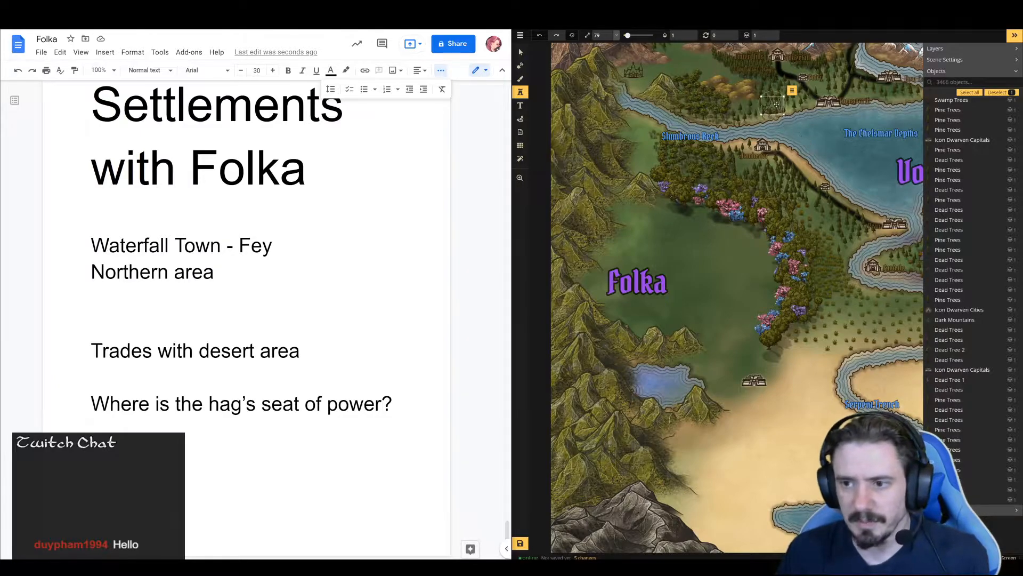
Delete the second elven castle stamp from the north shore near The Chelsmar Depths
drag(772, 106, 654, 240)
key(Delete)
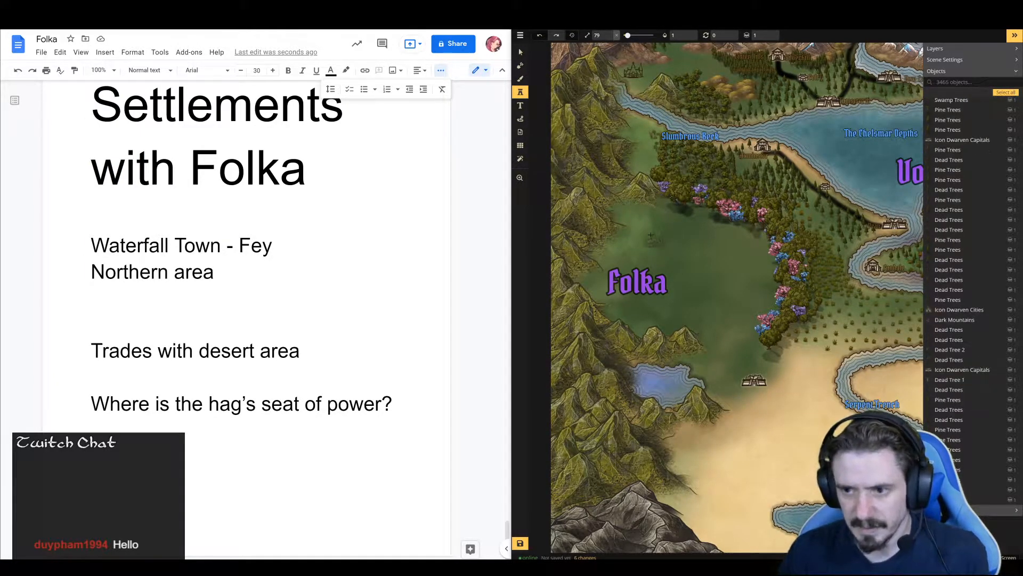
Place the third Detailed Elven Icons stamp, a tall tower, at size 119 in the clearing northeast of the Folka label
click(521, 95)
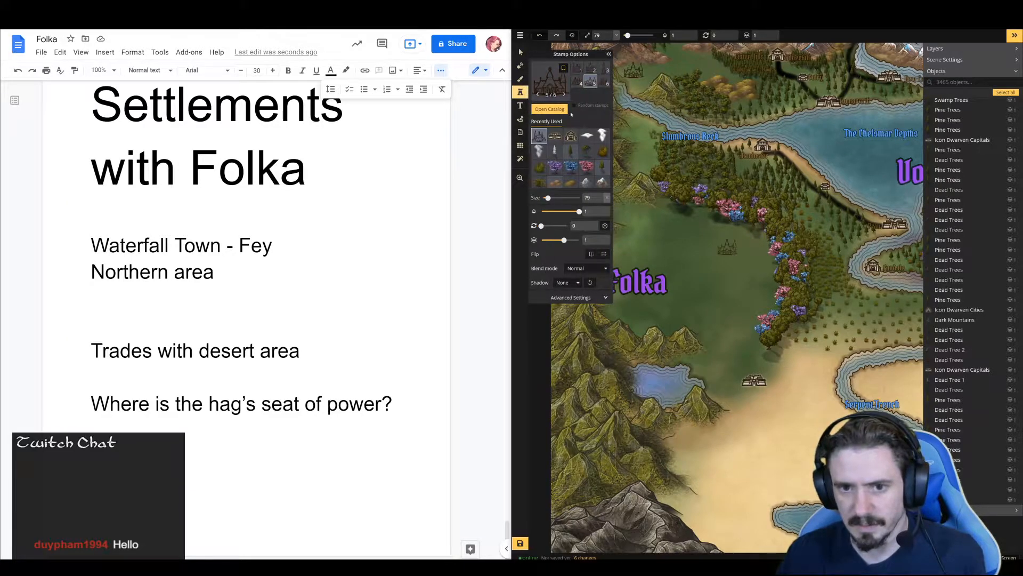
click(549, 84)
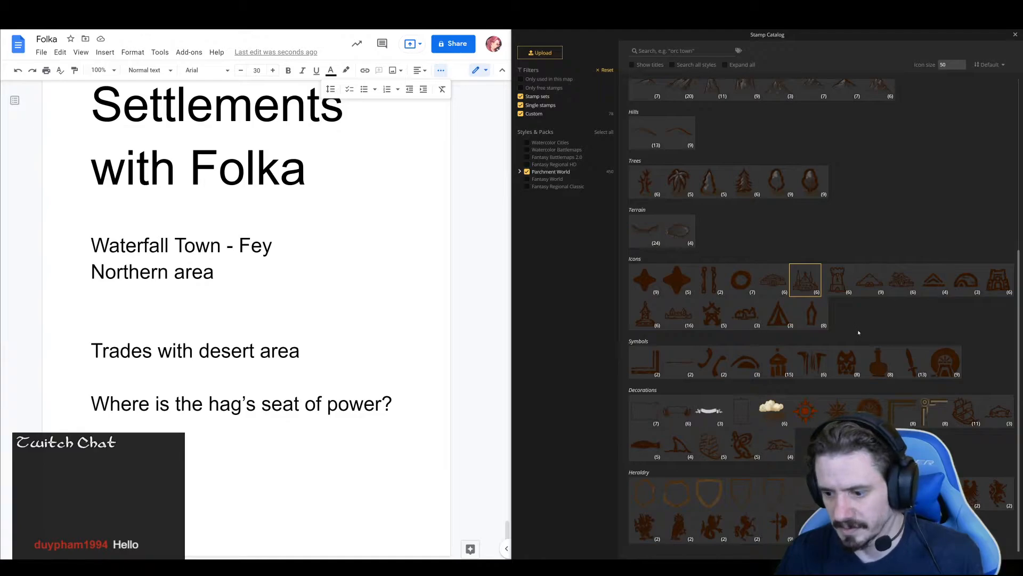
scroll(836, 309, up, 5)
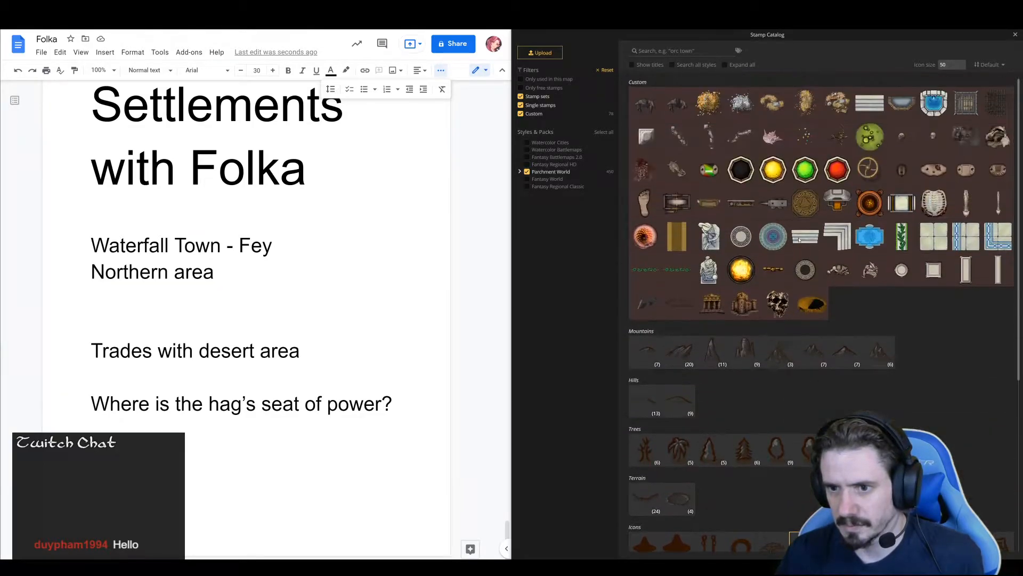
scroll(815, 267, down, 5)
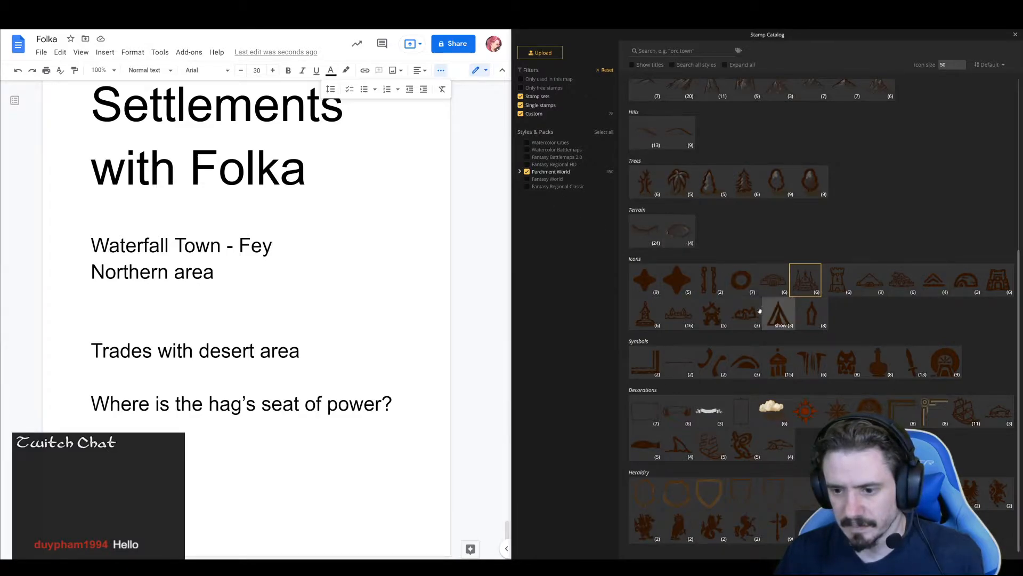
click(811, 285)
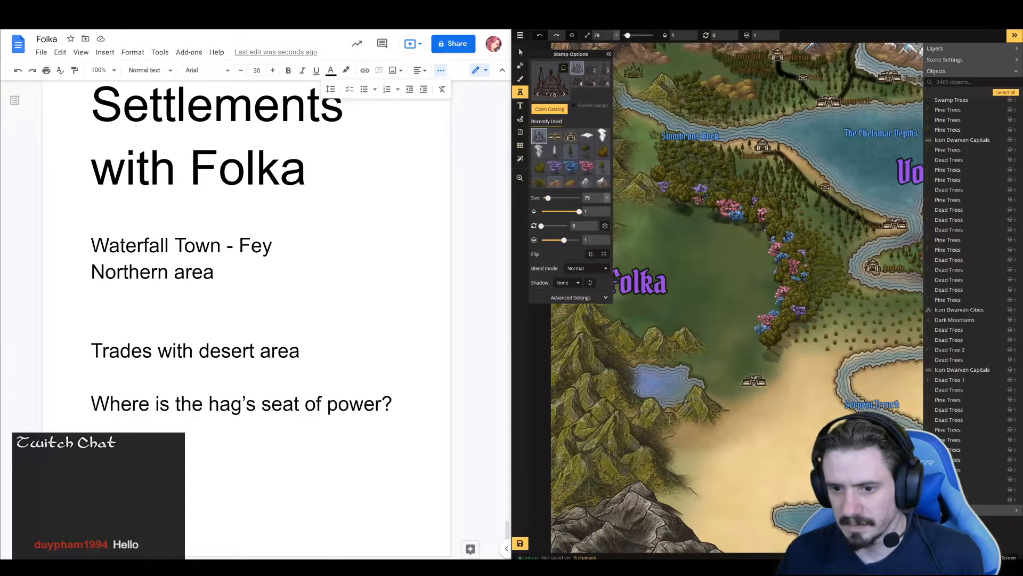
click(604, 70)
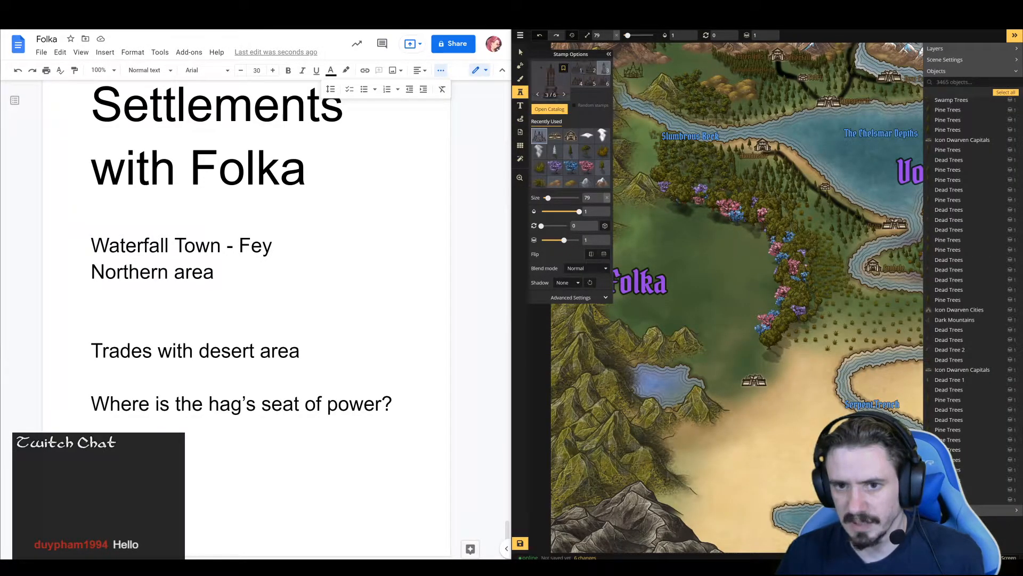
scroll(711, 253, up, 3)
scroll(712, 253, up, 2)
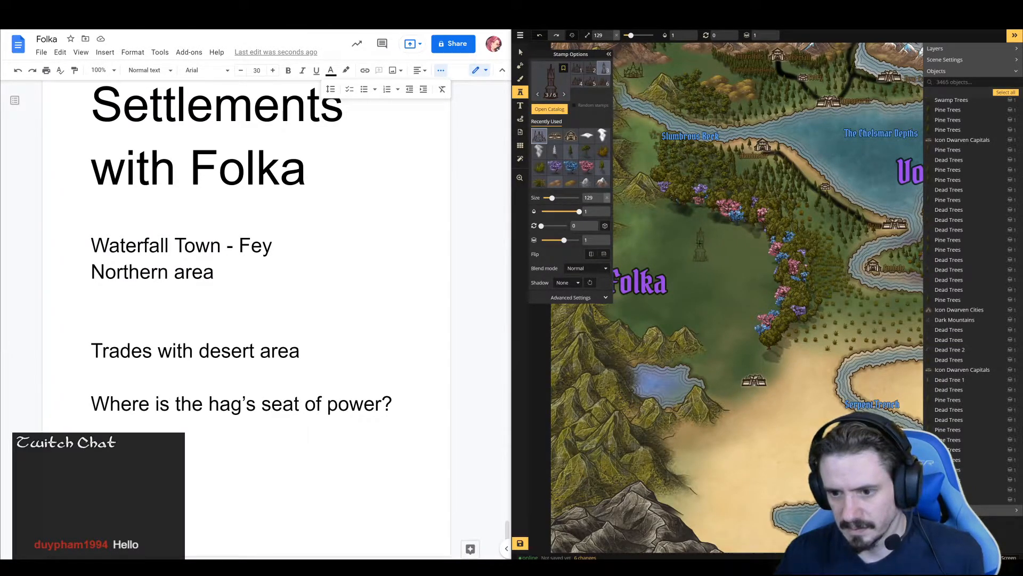
scroll(687, 241, up, 1)
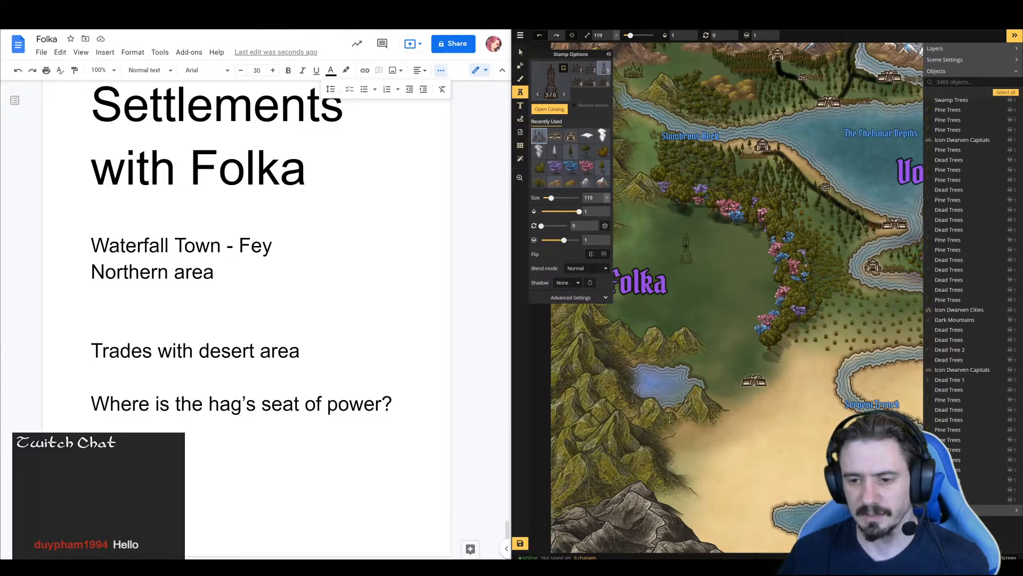
click(687, 246)
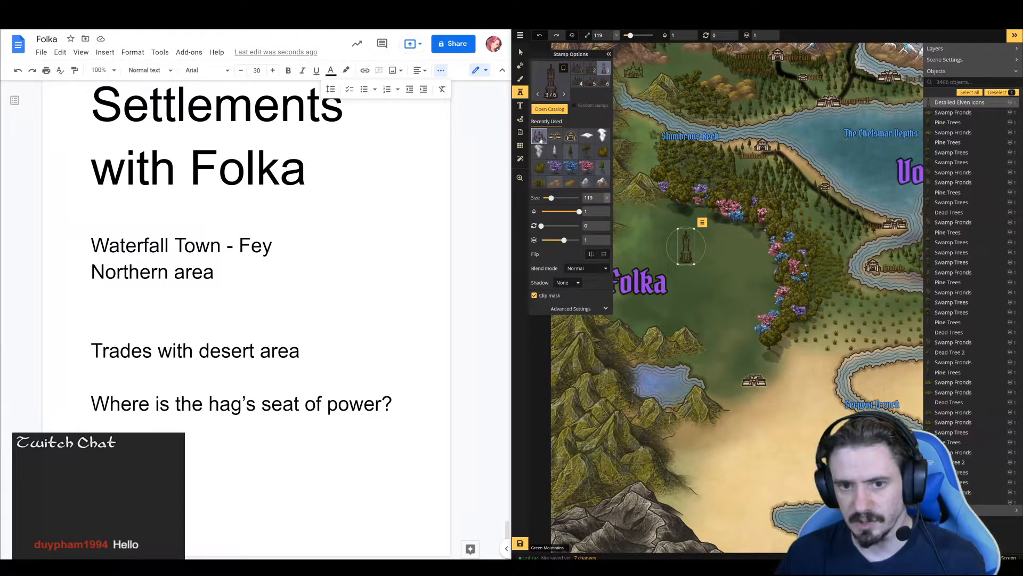
Place the fourth Detailed Elven Icons stamp at size 89 against the southeast side of the elven tower
click(578, 80)
click(707, 278)
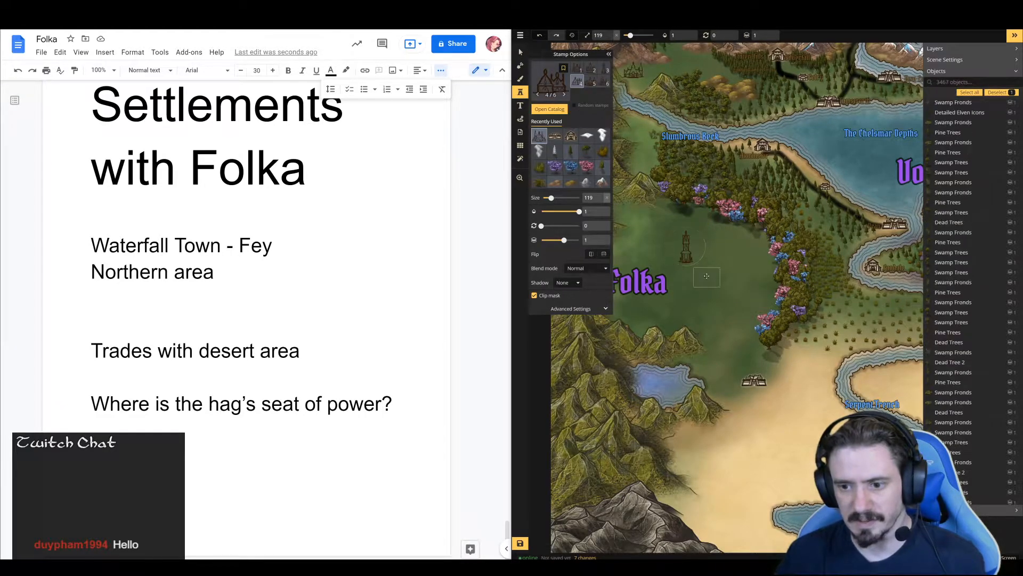
scroll(705, 277, down, 3)
drag(705, 278, 694, 259)
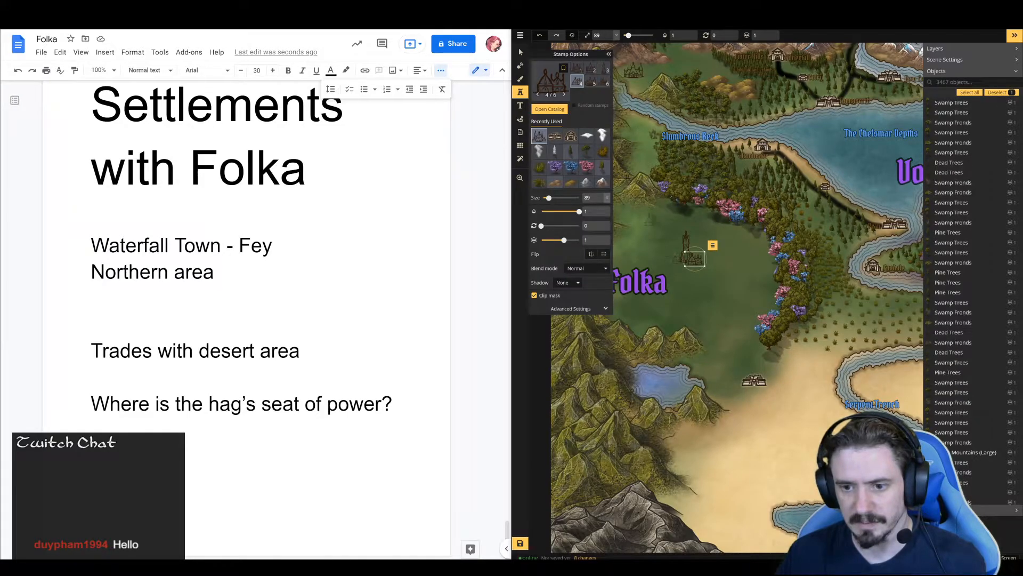
Place the second Detailed Elven Icons stamp at size 59 against the southwest side of the elven tower, undoing a larger first attempt
click(591, 69)
click(671, 258)
key(ctrl+z)
scroll(673, 258, down, 3)
click(678, 258)
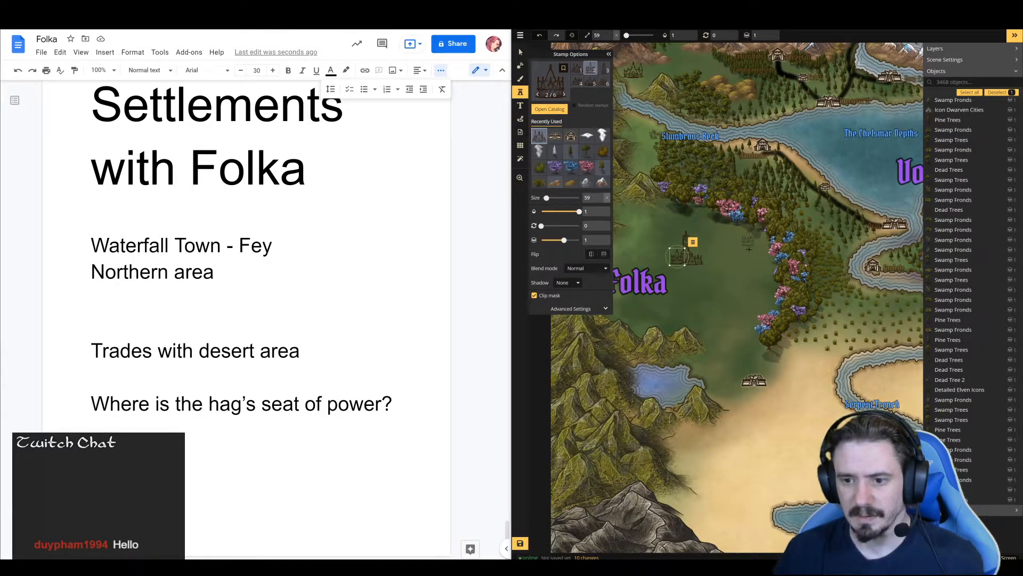
Place the second Plain Orc Icons stamp at size 99 on the northeastern shore of the mountain lake south of Folka
click(554, 82)
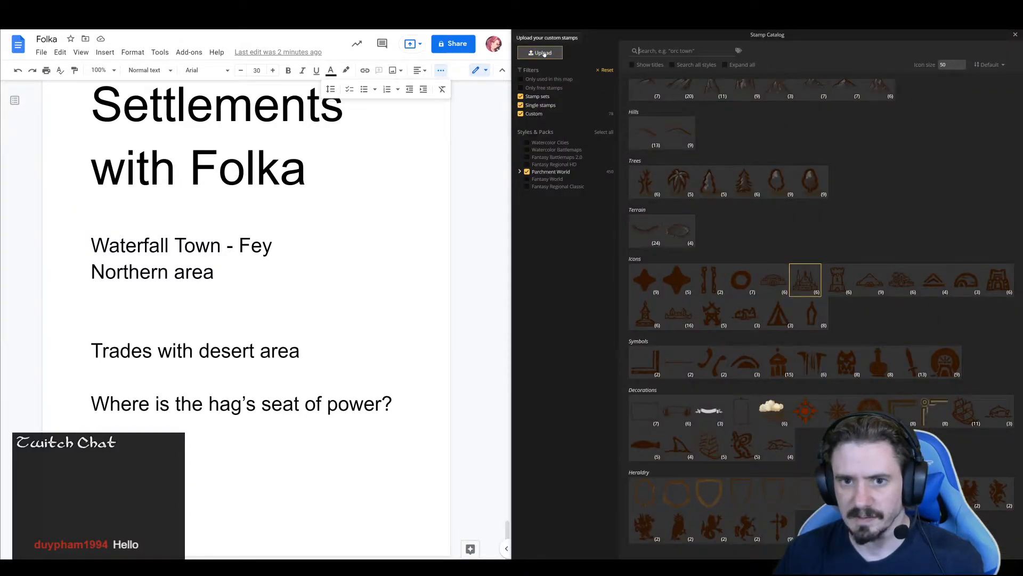
click(720, 314)
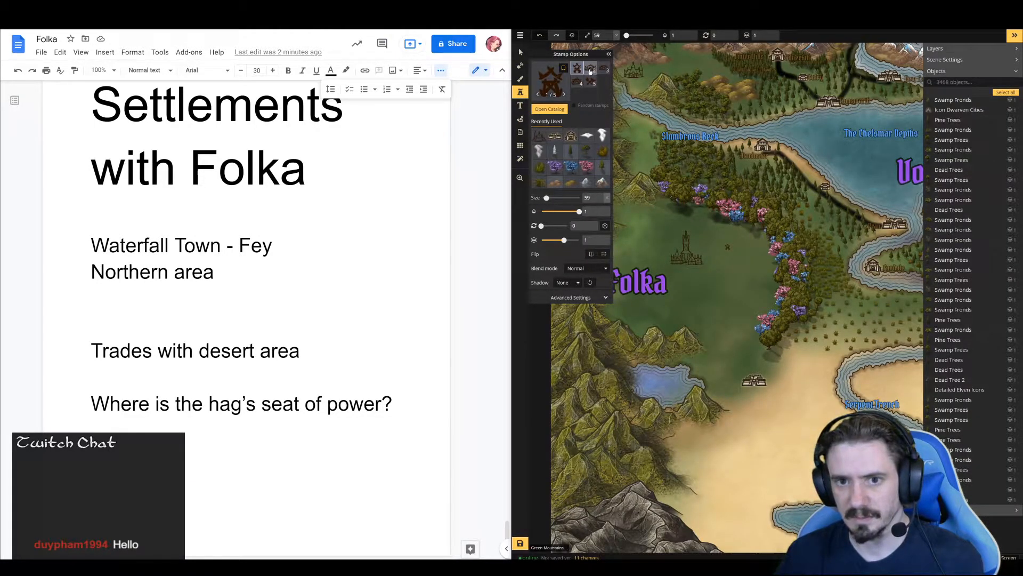
click(590, 70)
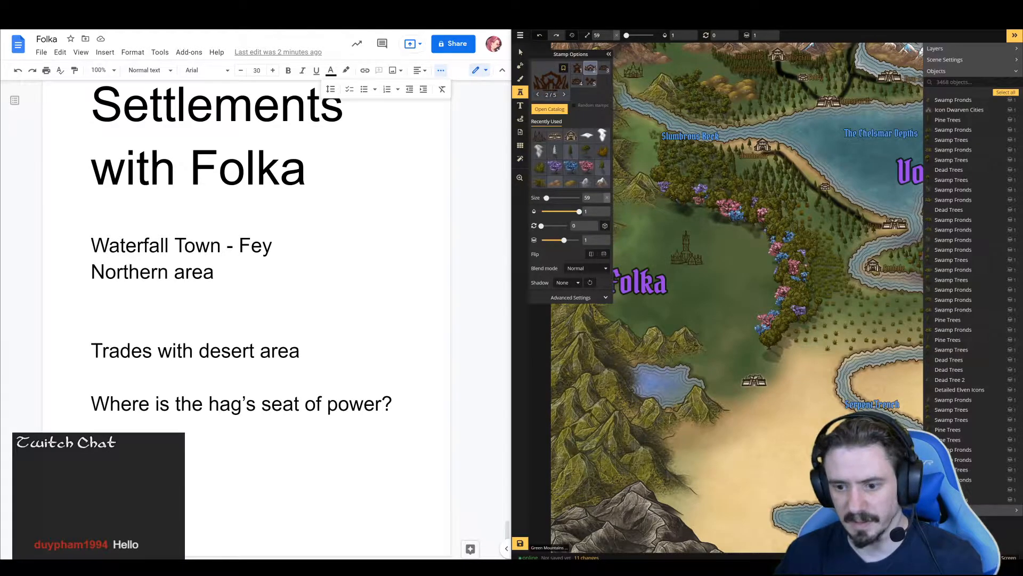
scroll(678, 318, up, 6)
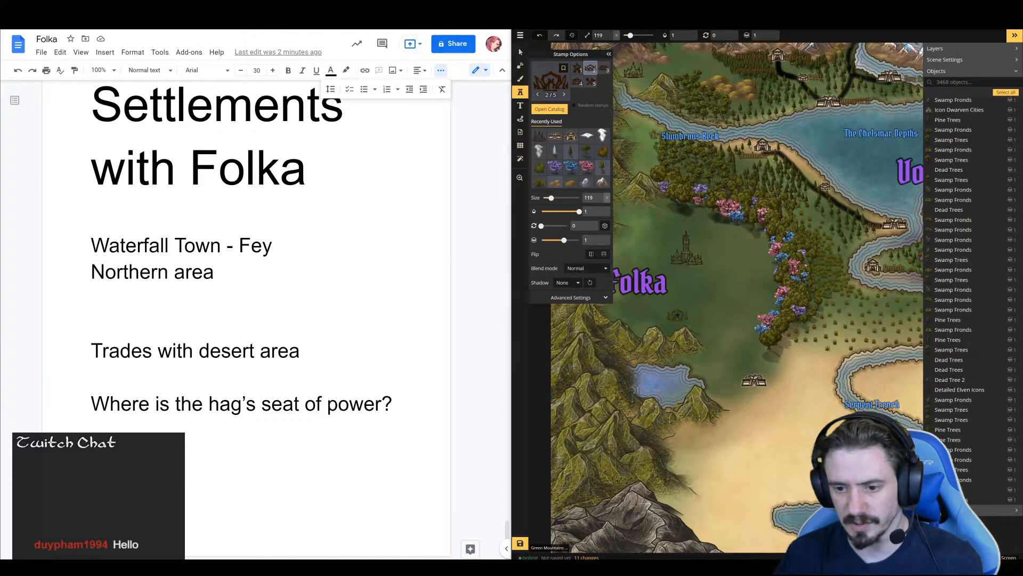
drag(656, 305, 688, 217)
scroll(642, 203, up, 1)
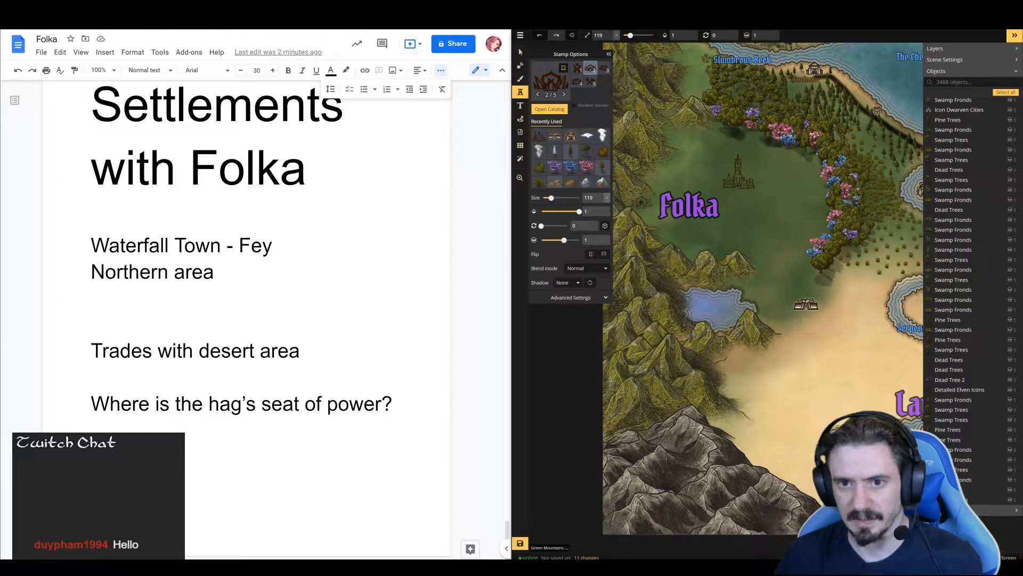
scroll(750, 289, down, 1)
scroll(750, 295, down, 1)
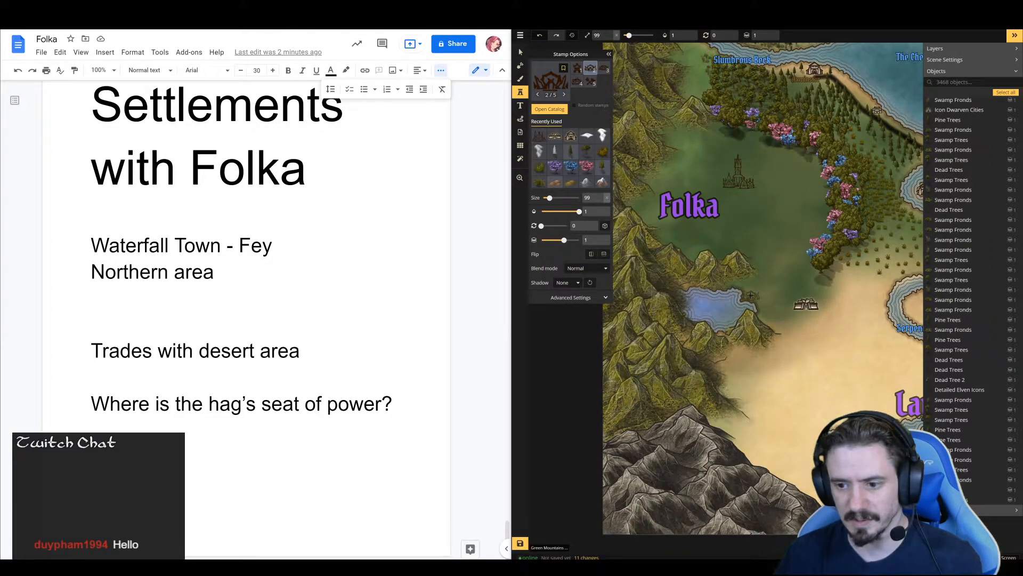
click(750, 295)
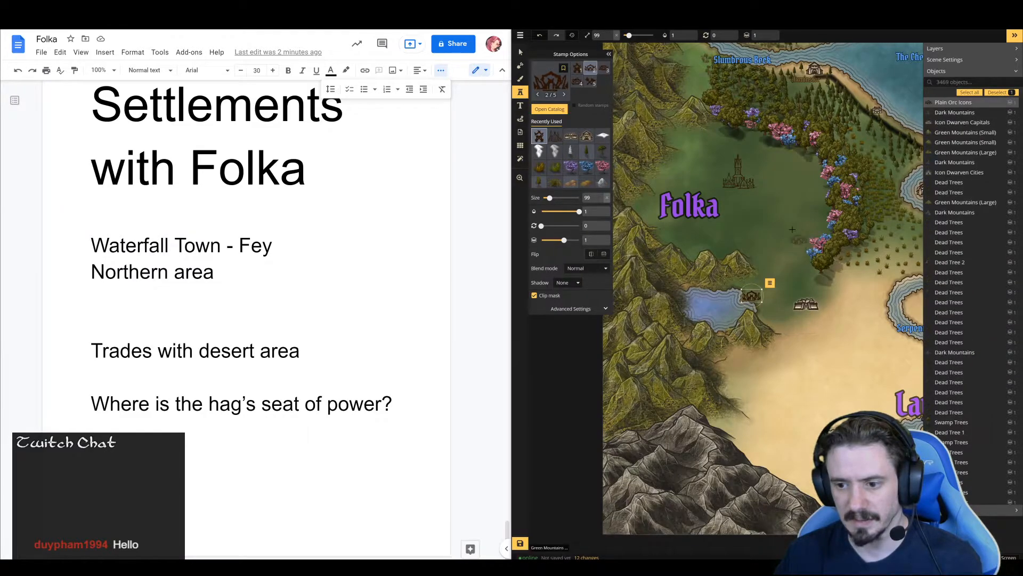
scroll(669, 233, up, 1)
scroll(669, 233, down, 1)
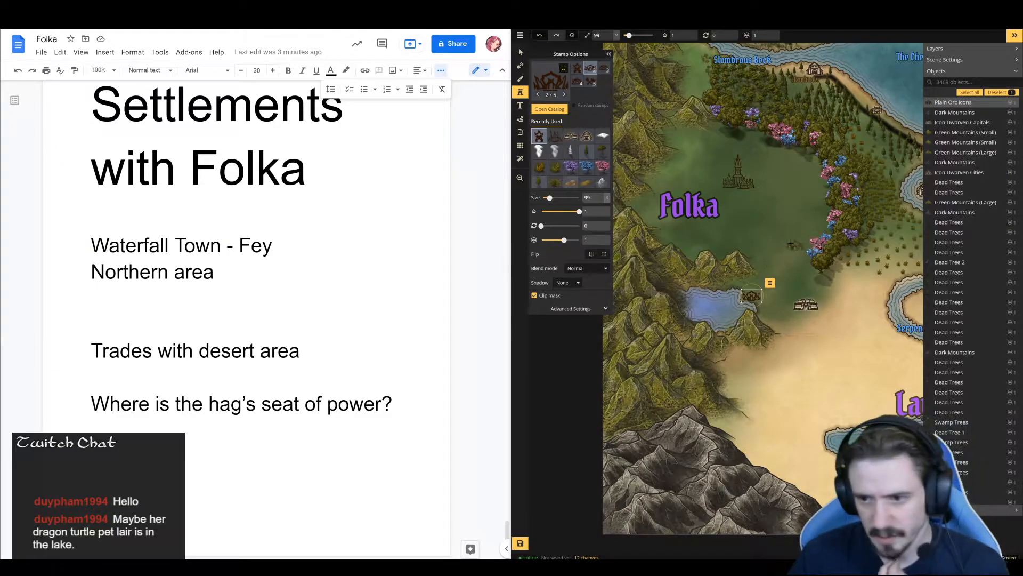
scroll(791, 204, up, 1)
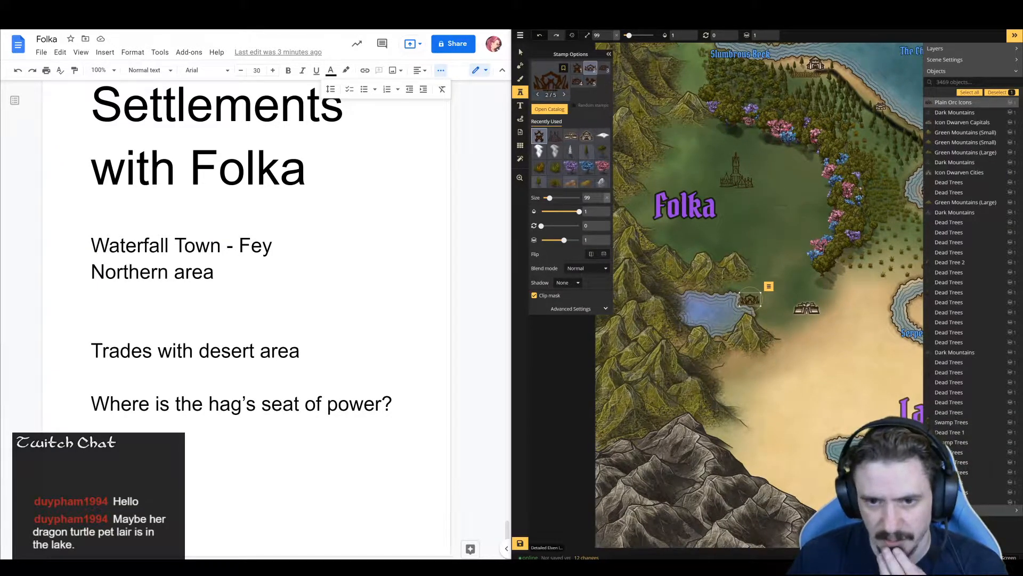
Look through the stamp catalog and include the Fantasy Regional HD and Watercolor Cities packs in it
click(554, 83)
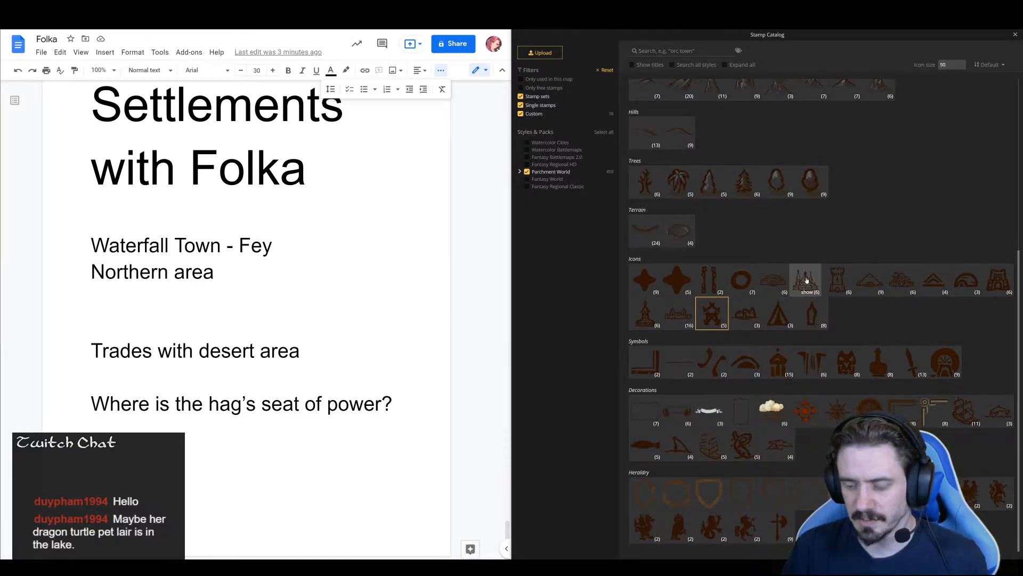
scroll(797, 253, up, 5)
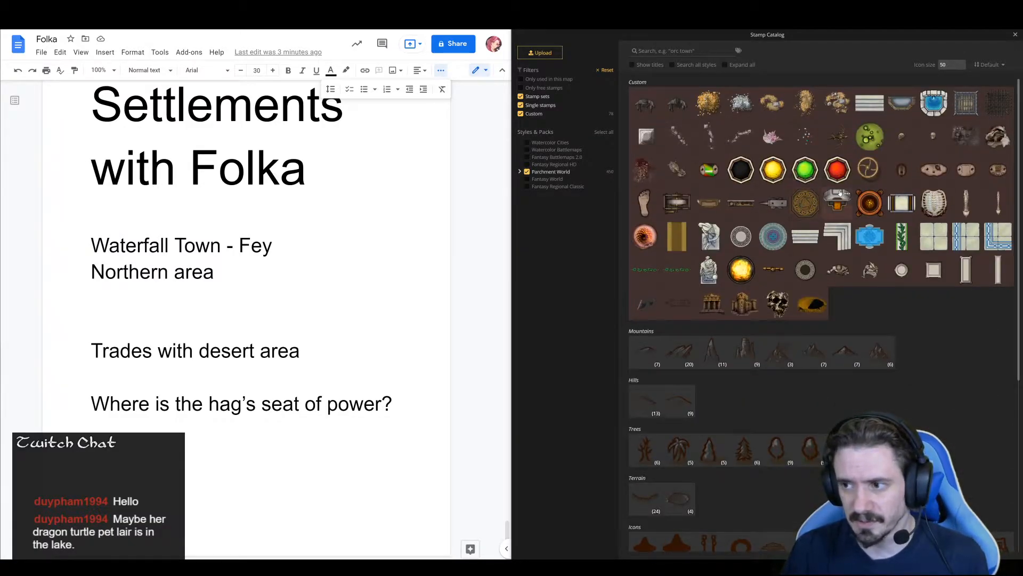
scroll(780, 263, down, 4)
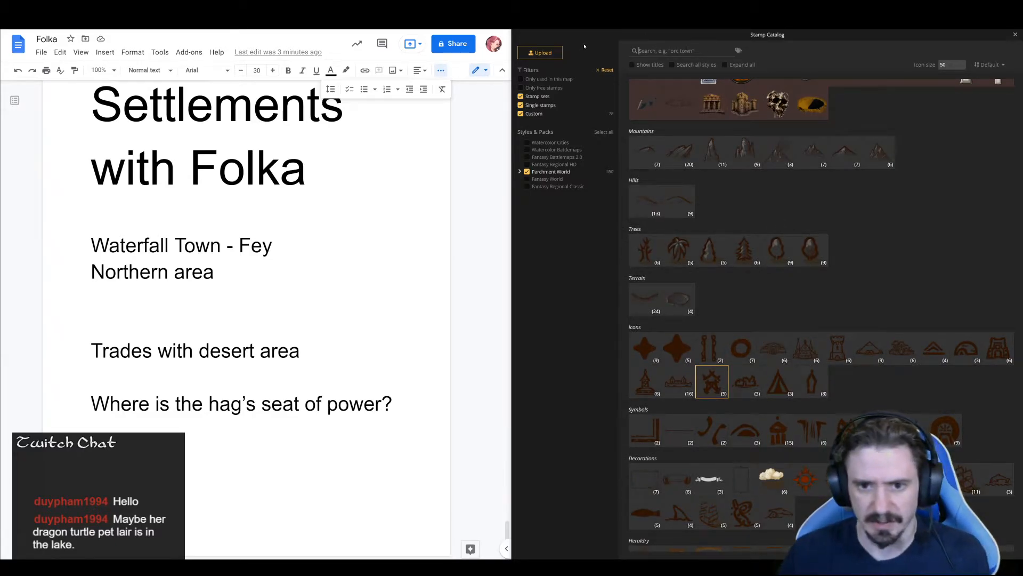
click(527, 166)
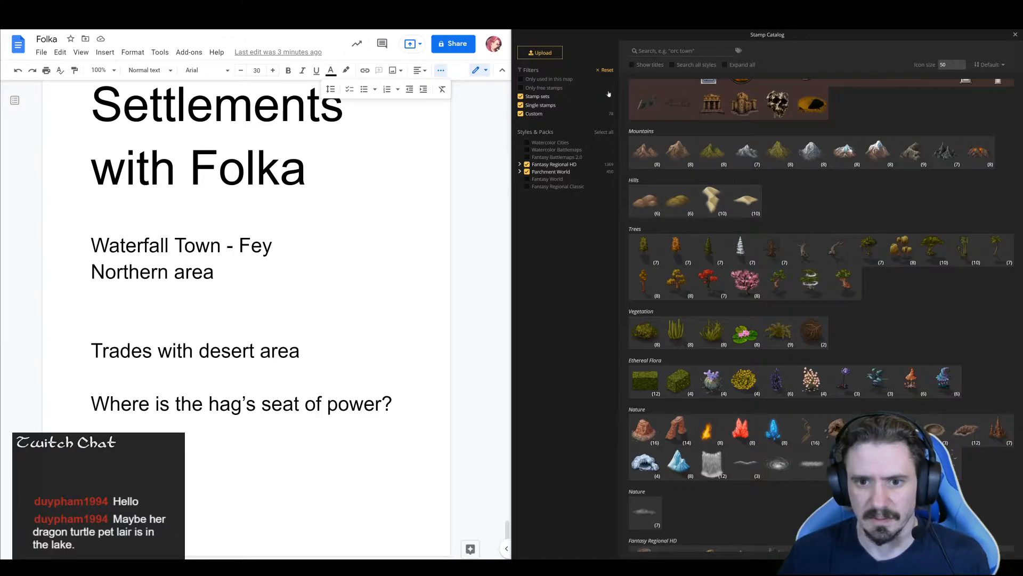
click(527, 145)
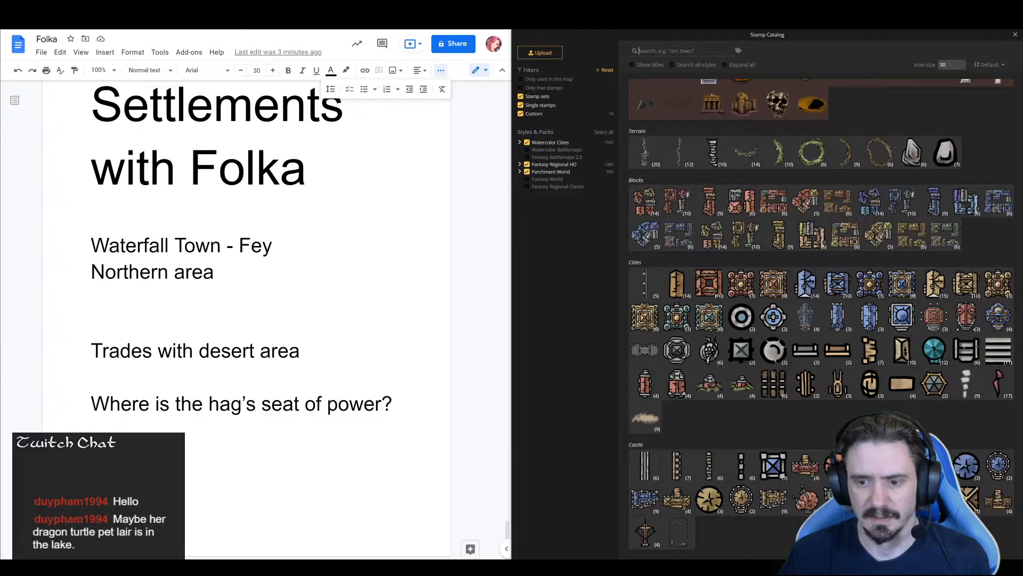
Search the stamp catalog for "turt", "mon" and "drag", and clear the search
text(turt)
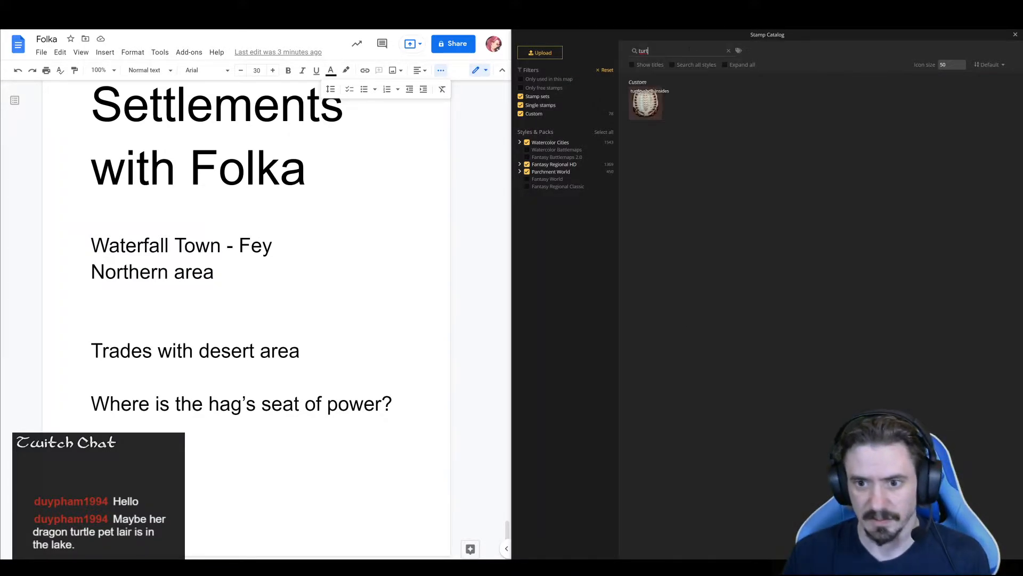
key(BackSpace)
key(BackSpace)
key(BackSpace)
key(BackSpace)
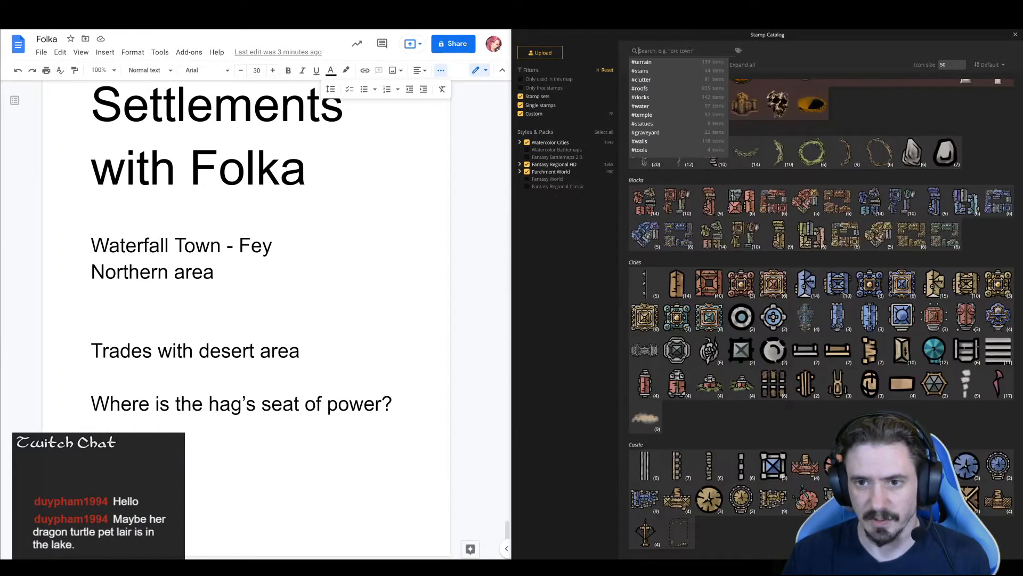
text(mon)
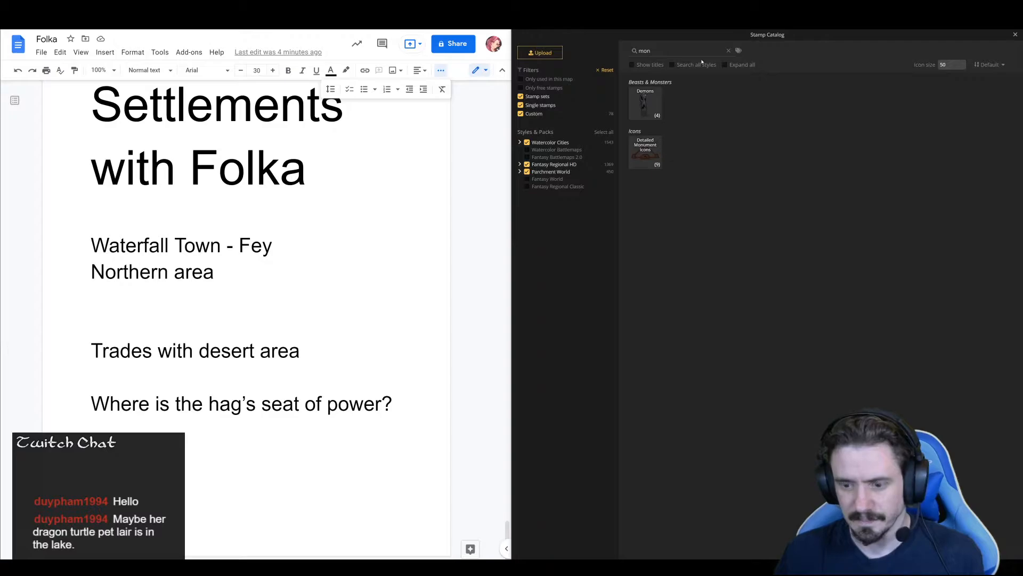
key(BackSpace)
key(BackSpace)
key(BackSpace)
text(drag)
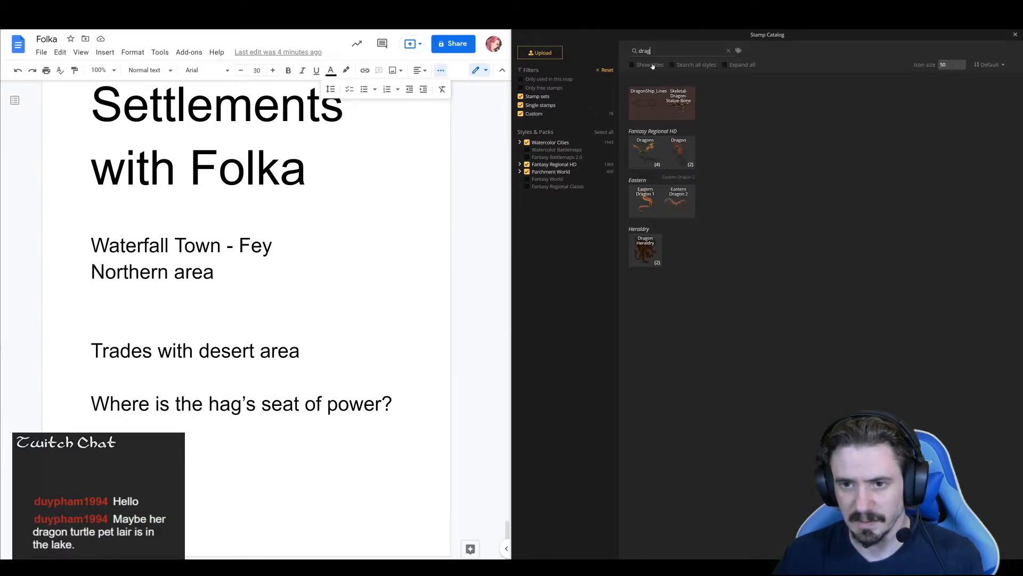
click(729, 52)
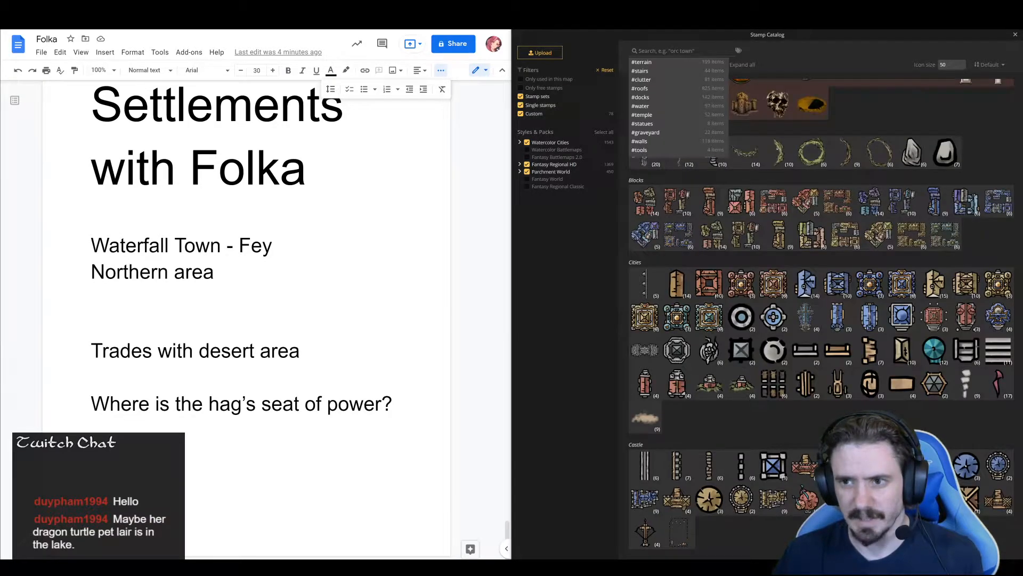
click(584, 235)
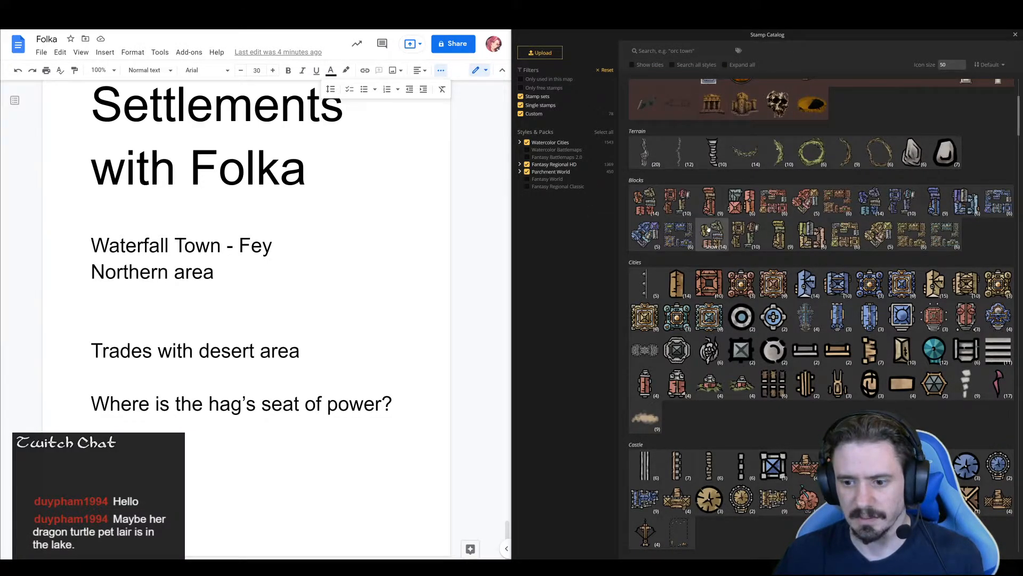
Exclude the Watercolor Cities pack from the catalog and browse the Fantasy Regional HD settlement and monster stamps
scroll(736, 236, down, 8)
scroll(737, 235, down, 2)
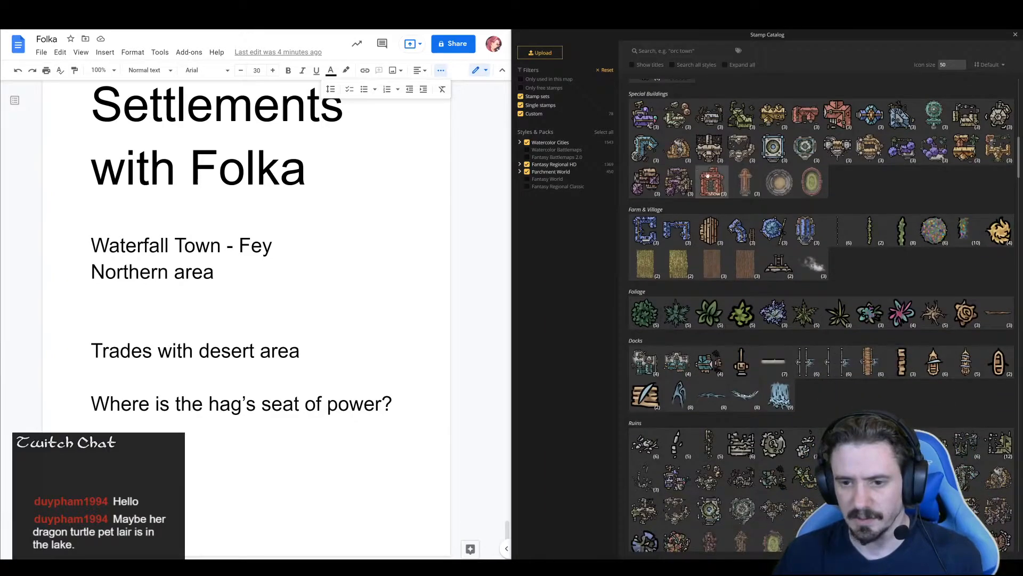
click(526, 143)
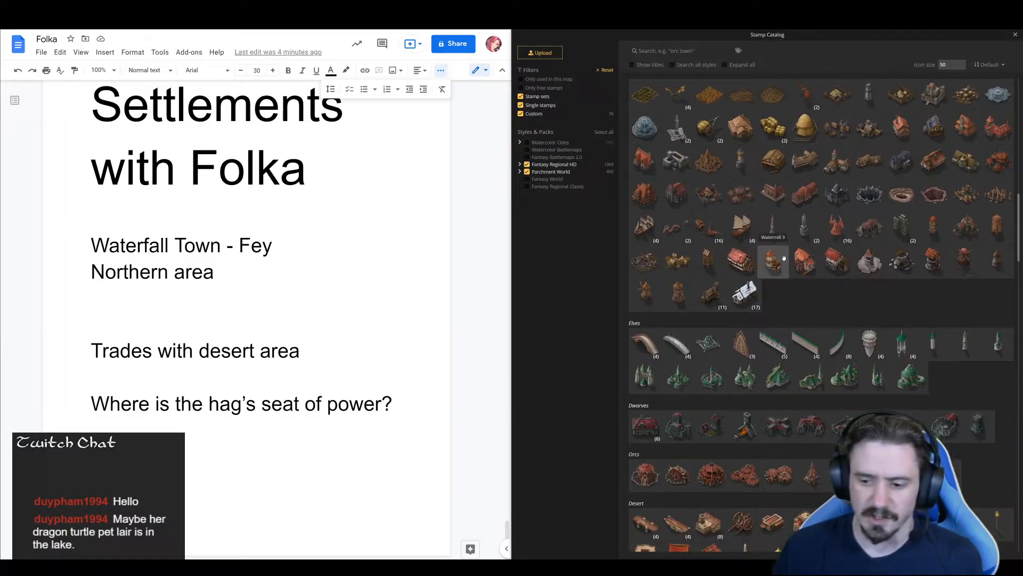
scroll(800, 248, down, 10)
scroll(804, 247, down, 10)
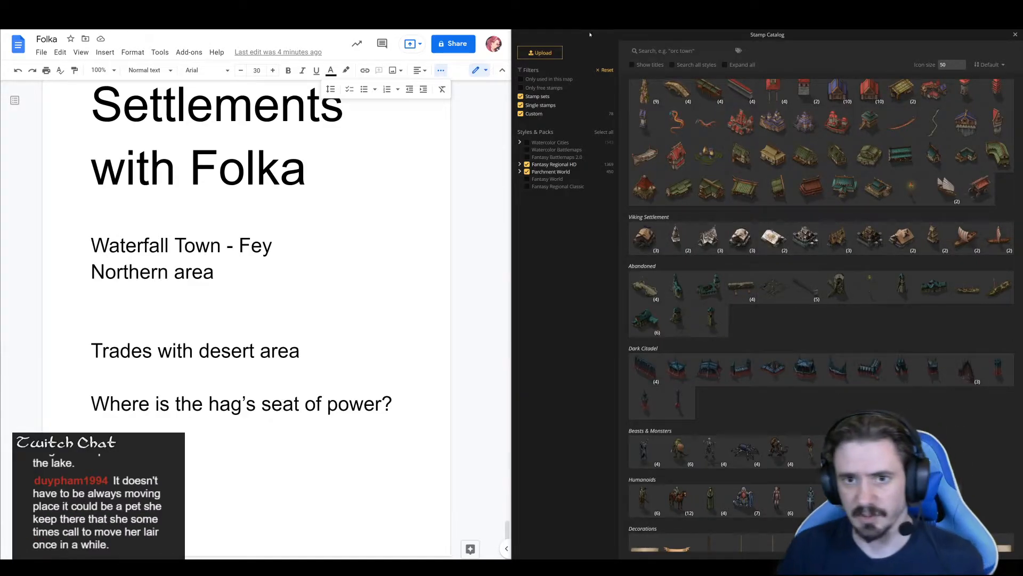
Search Google for "tortoise" in a new browser tab and show the image results
key(ctrl+Tab)
key(ctrl+Tab)
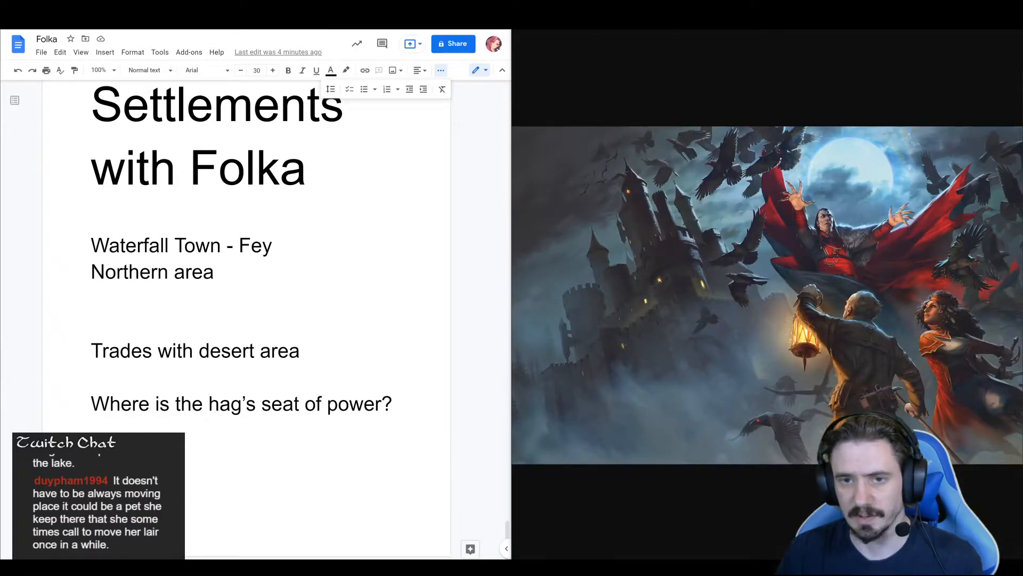
key(ctrl+shift+Tab)
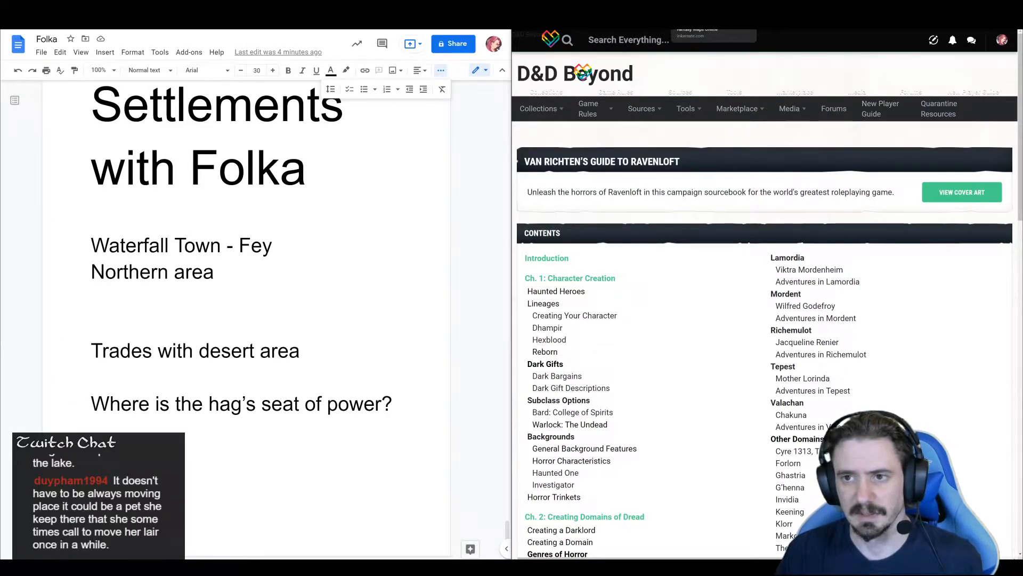
key(ctrl+shift+Tab)
key(ctrl+t)
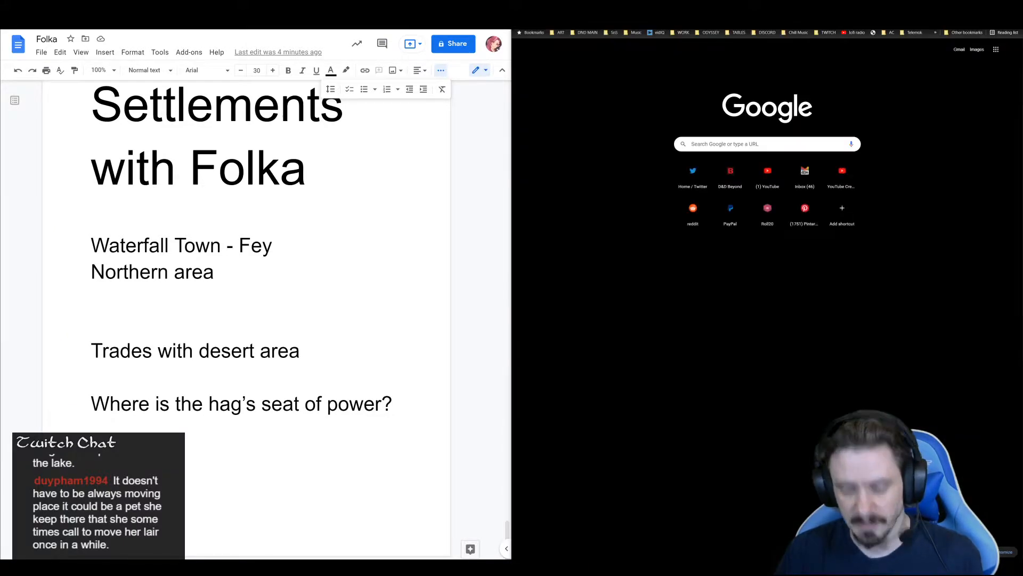
text(tortoise)
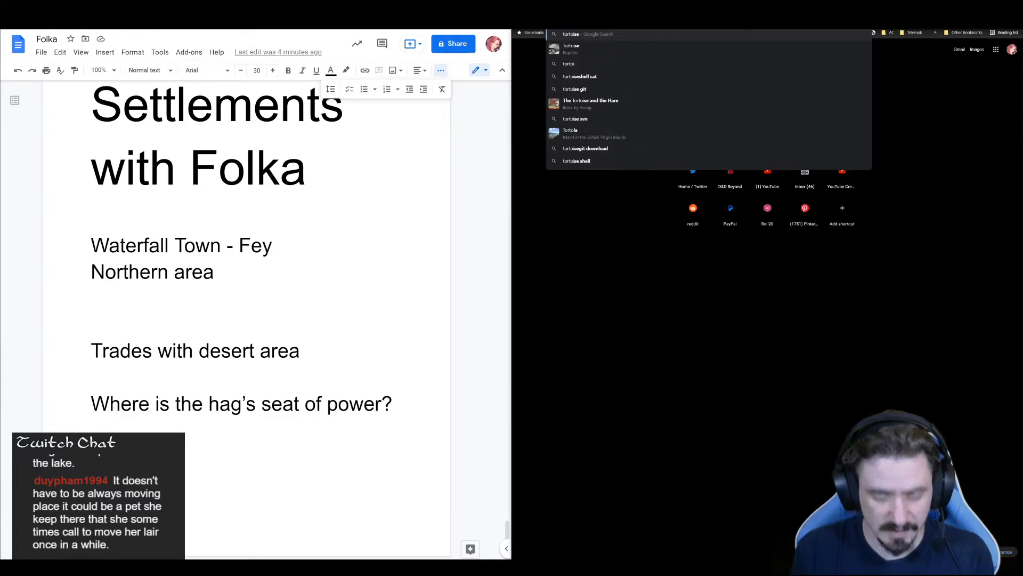
key(Return)
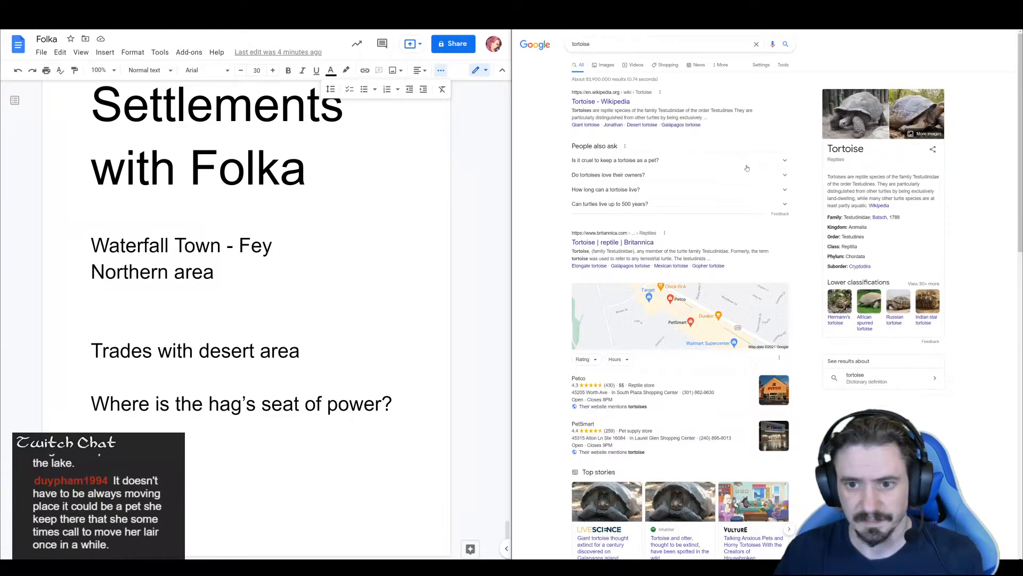
click(606, 65)
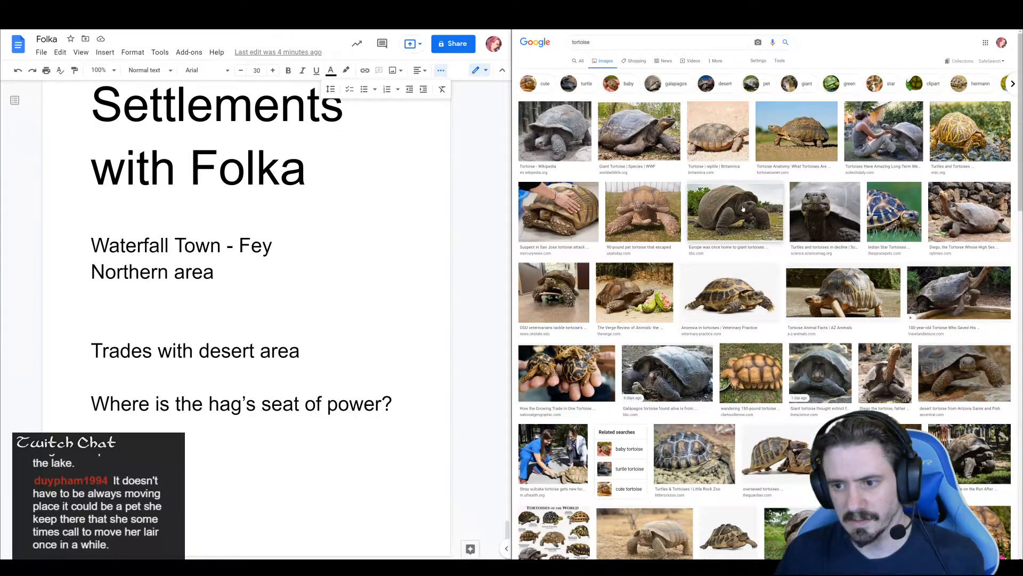
Preview the BBC giant tortoise photo from the image results and open the options for the enlarged picture
click(738, 208)
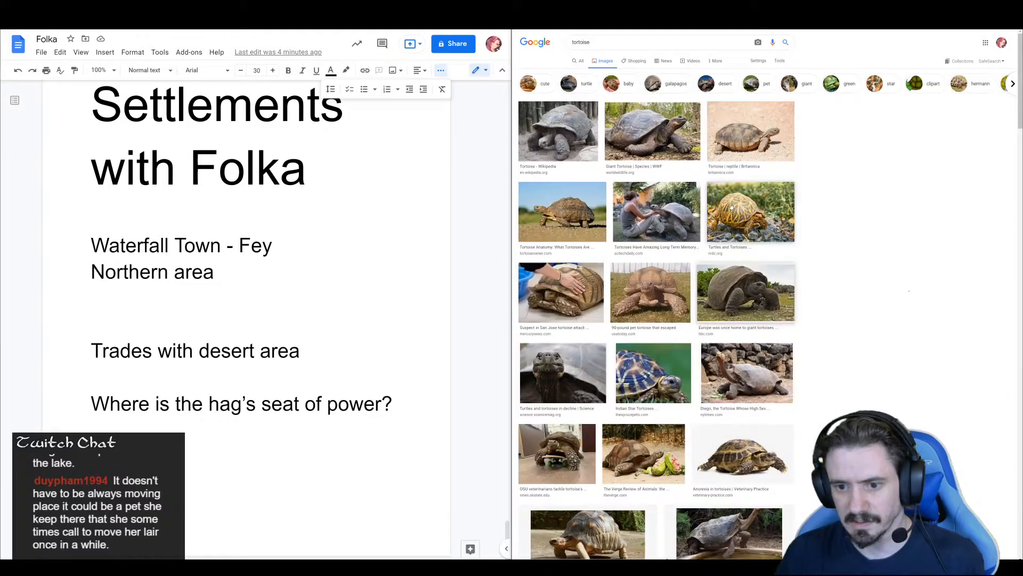
right_click(873, 124)
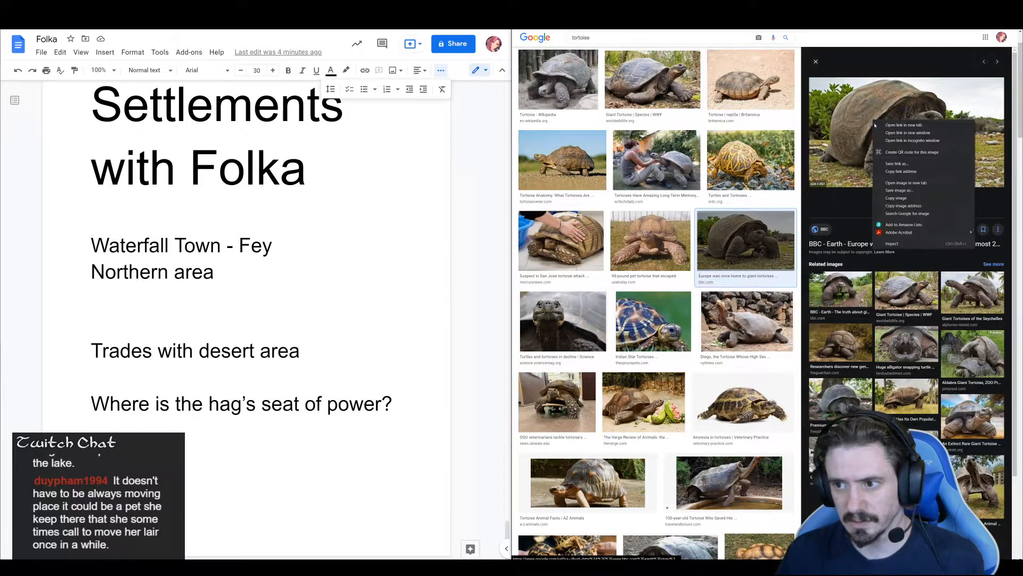
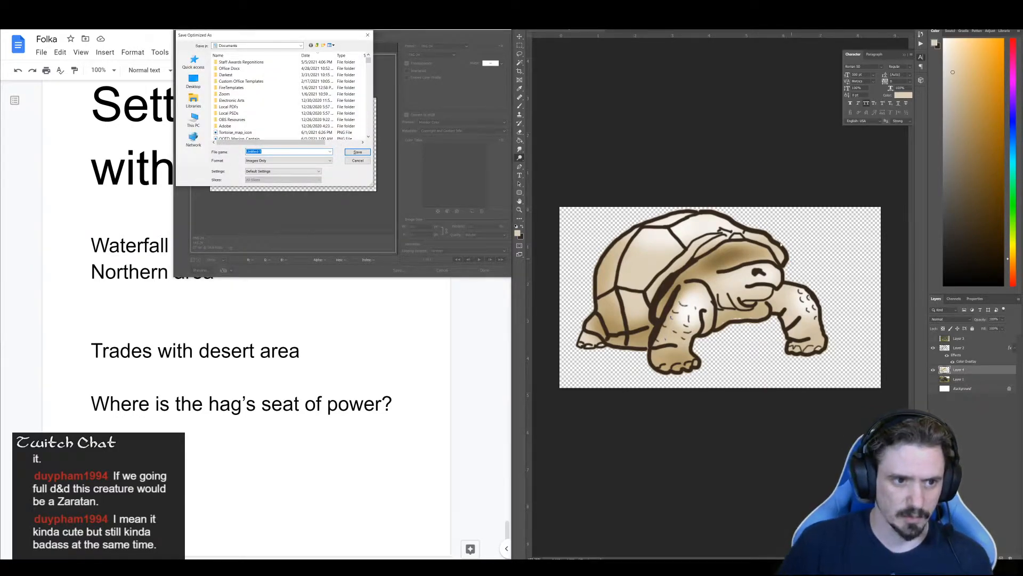
Save the optimized tortoise drawing as Tortoise_map_icon_shaded in the Documents folder
click(248, 133)
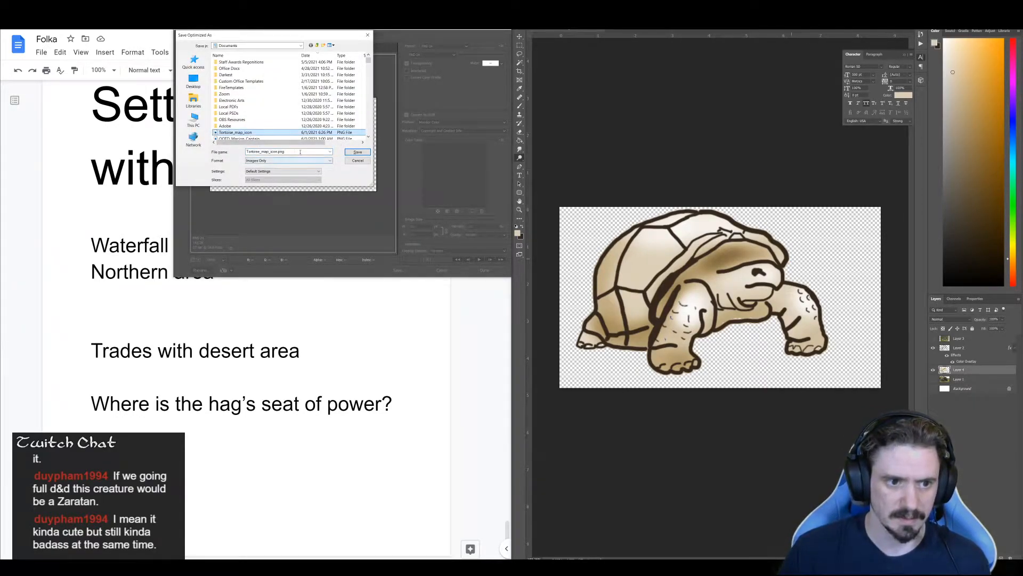
double_click(280, 152)
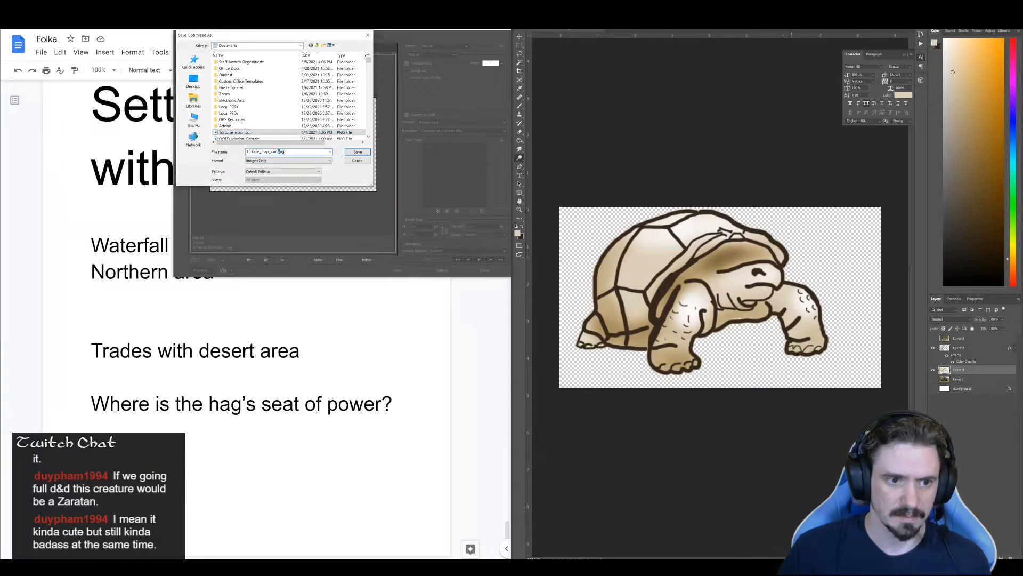
text(_shaded)
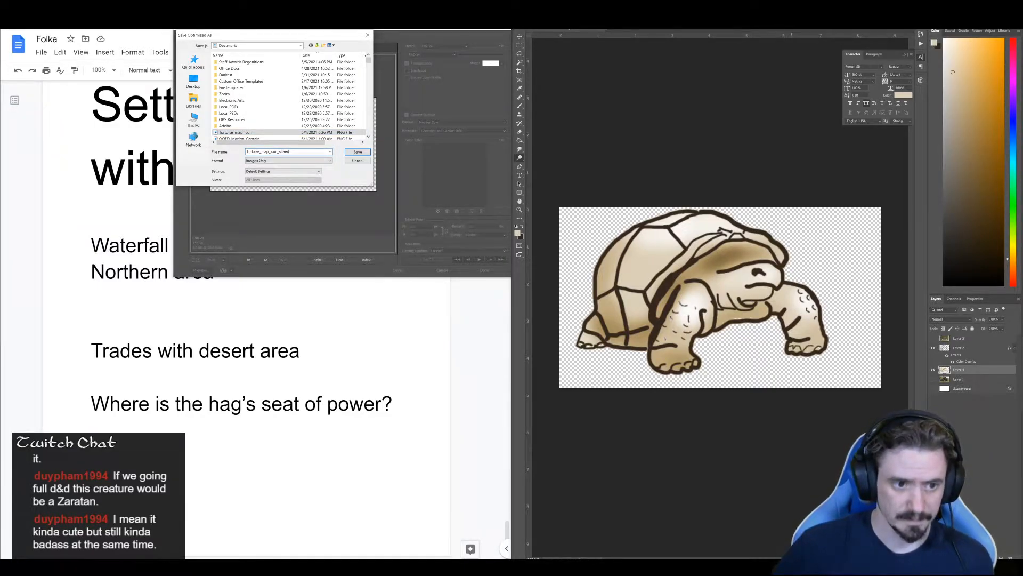
key(Return)
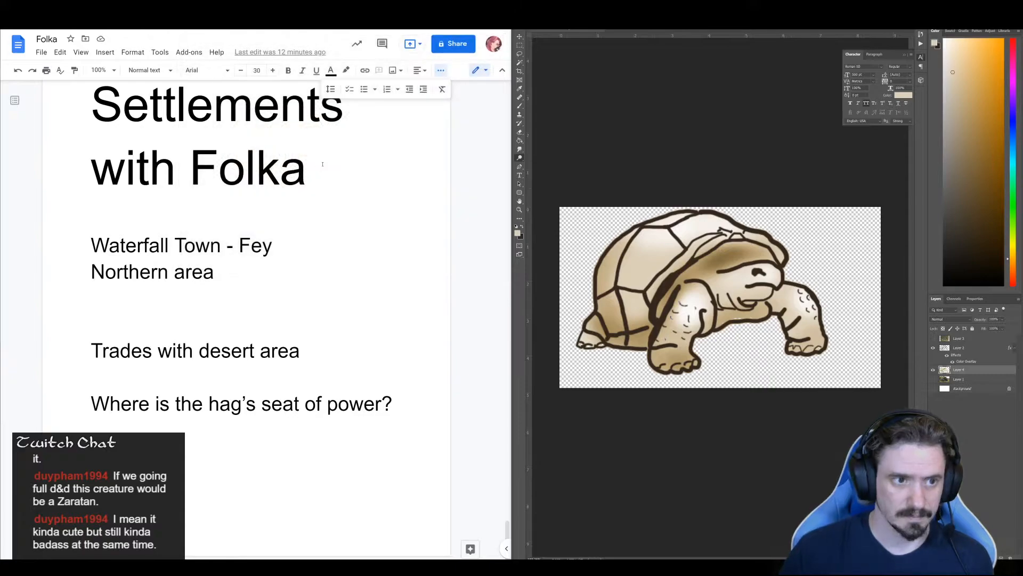
Switch to the Inkarnate world map and upload Tortoise_map_icon_shaded from Documents to the stamp catalog as a custom stamp
click(469, 568)
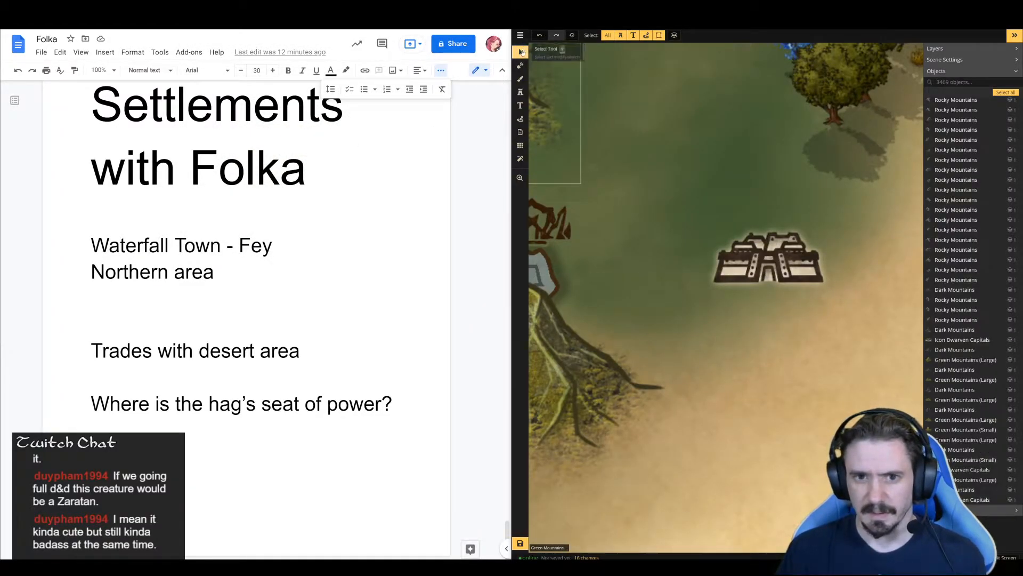
click(521, 91)
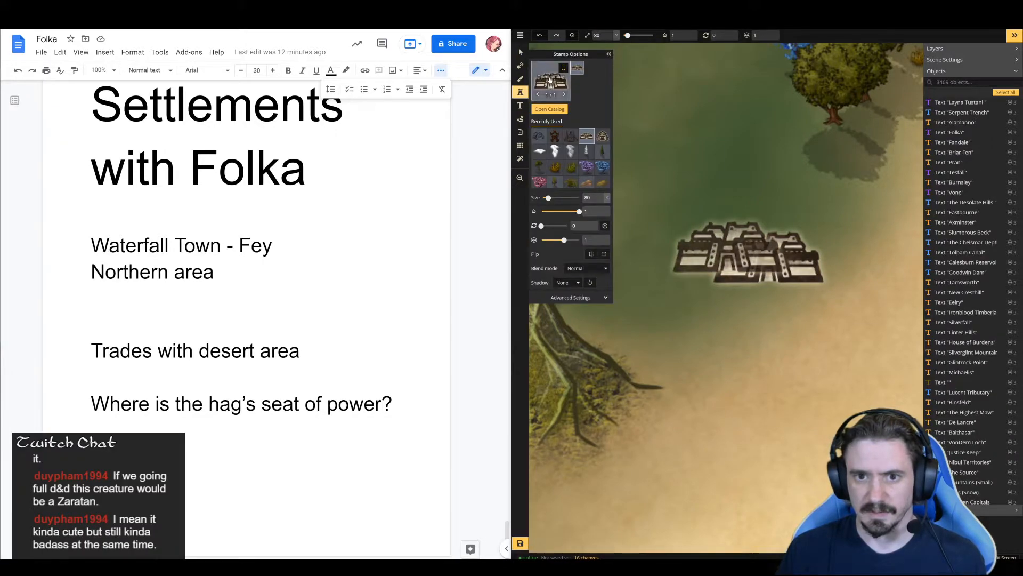
click(548, 108)
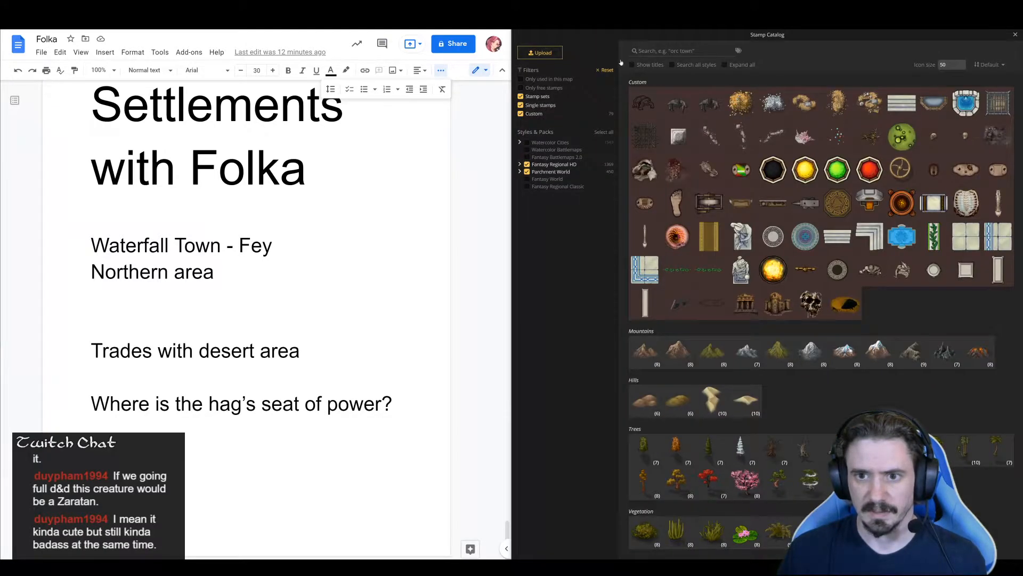
click(540, 52)
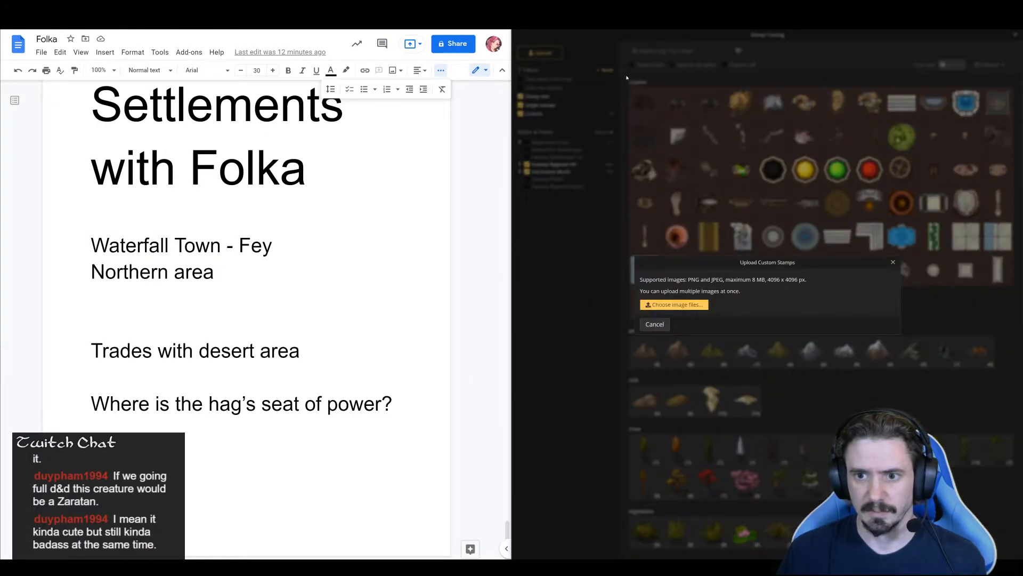
click(675, 304)
click(613, 143)
click(613, 143)
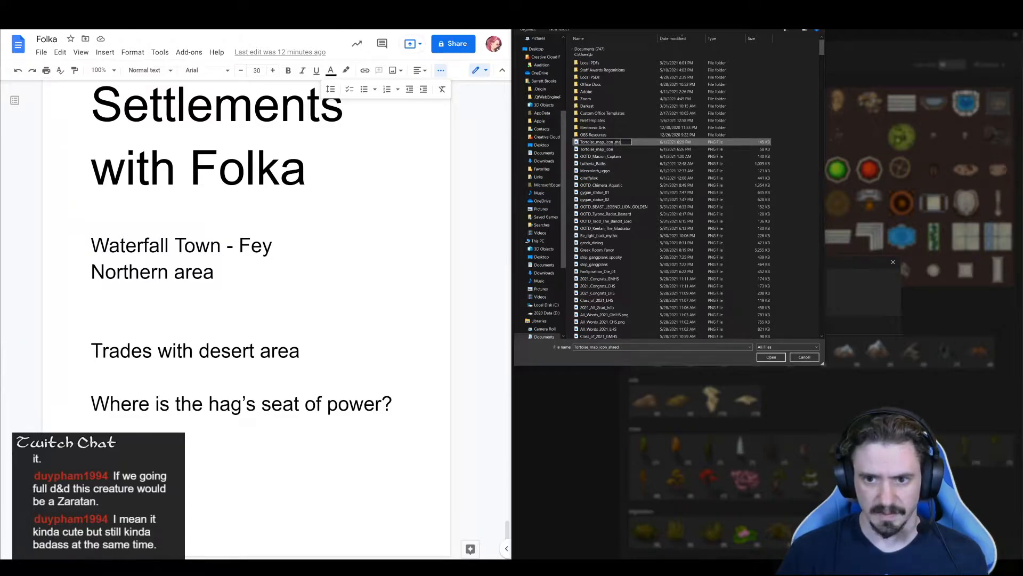
key(Return)
key(Return)
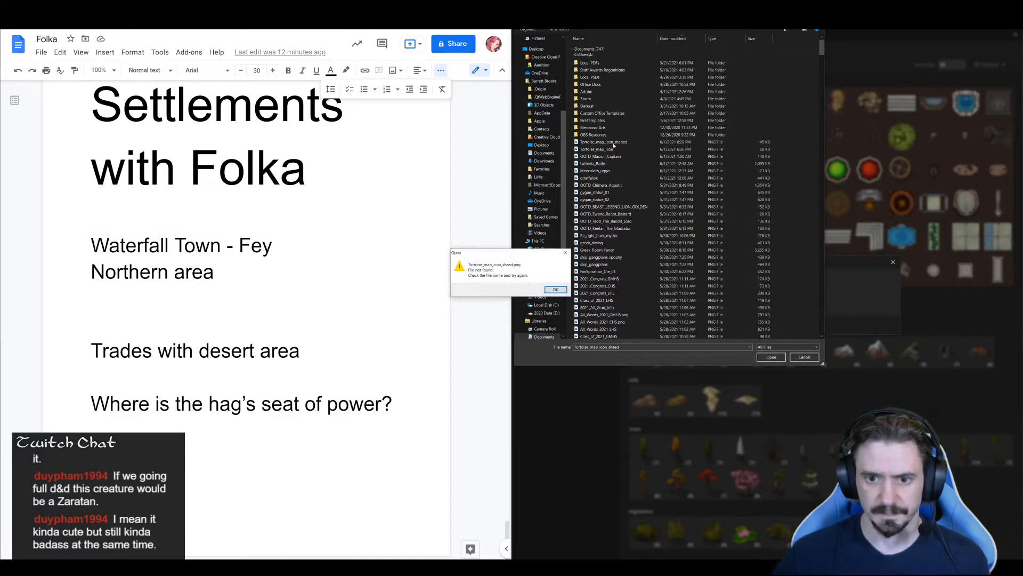
click(555, 290)
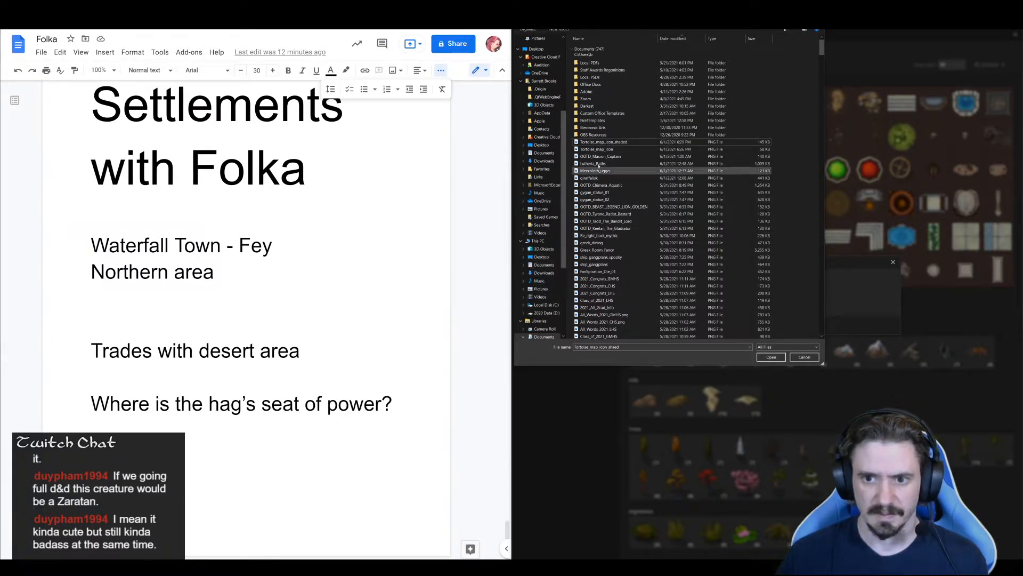
double_click(600, 142)
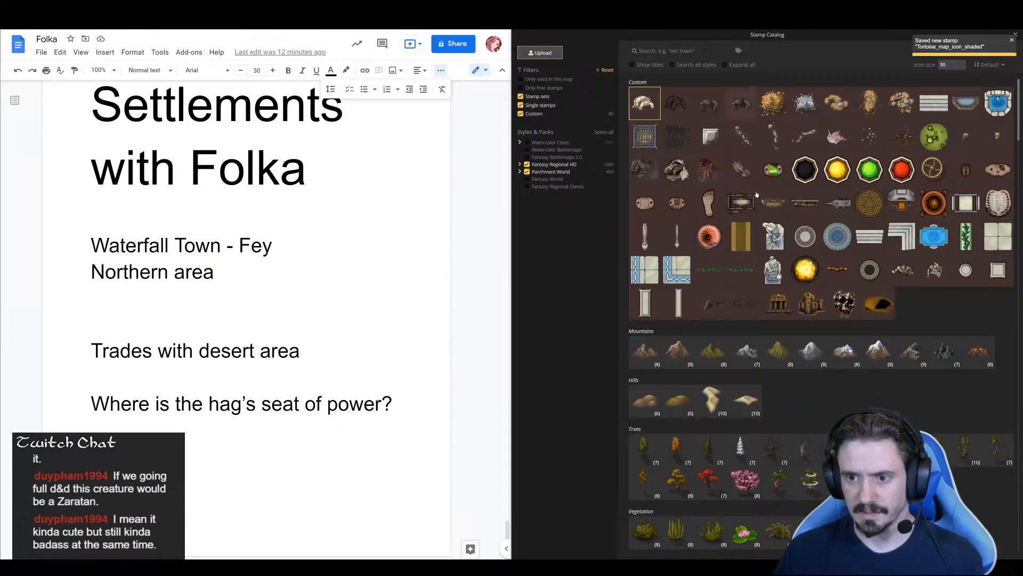
Place the uploaded shaded tortoise stamp just north of the settlement icon at the desert's edge
click(644, 103)
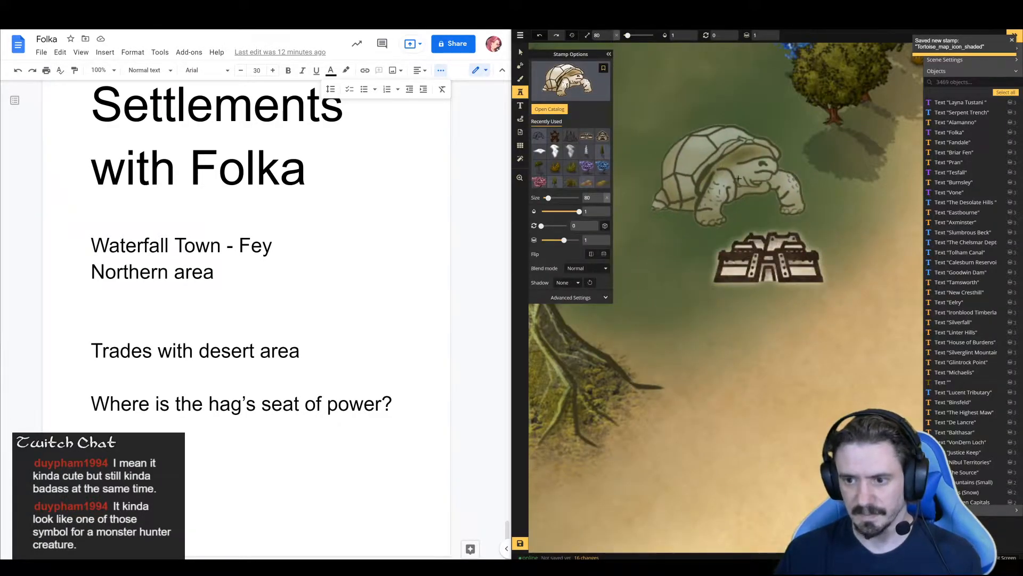
click(740, 178)
key(space)
drag(697, 306, 734, 432)
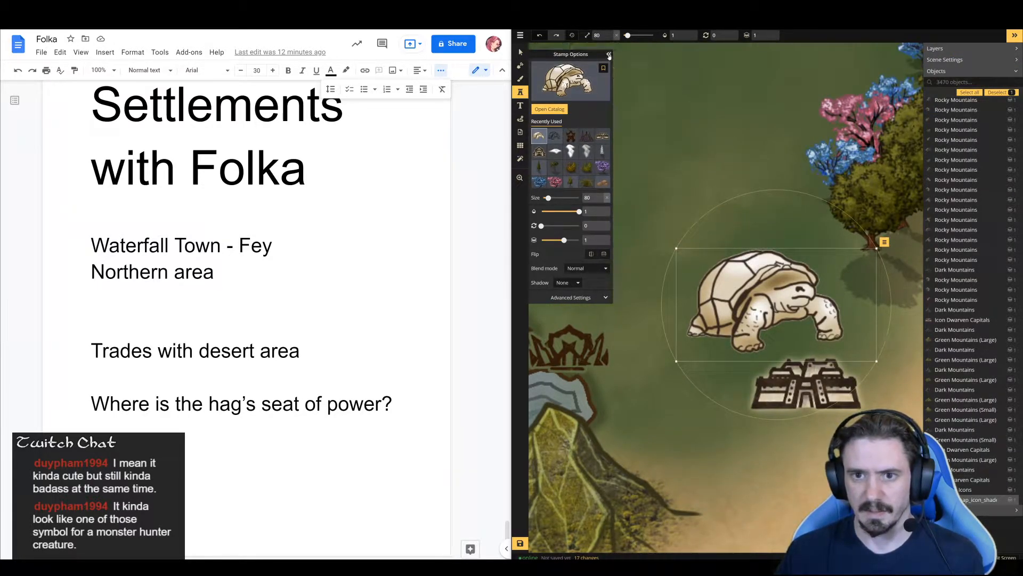
Shrink the tortoise stamp to size 54, move it onto the elven castle icons northeast of the Folka label, and set its layer to 0
click(609, 54)
click(521, 52)
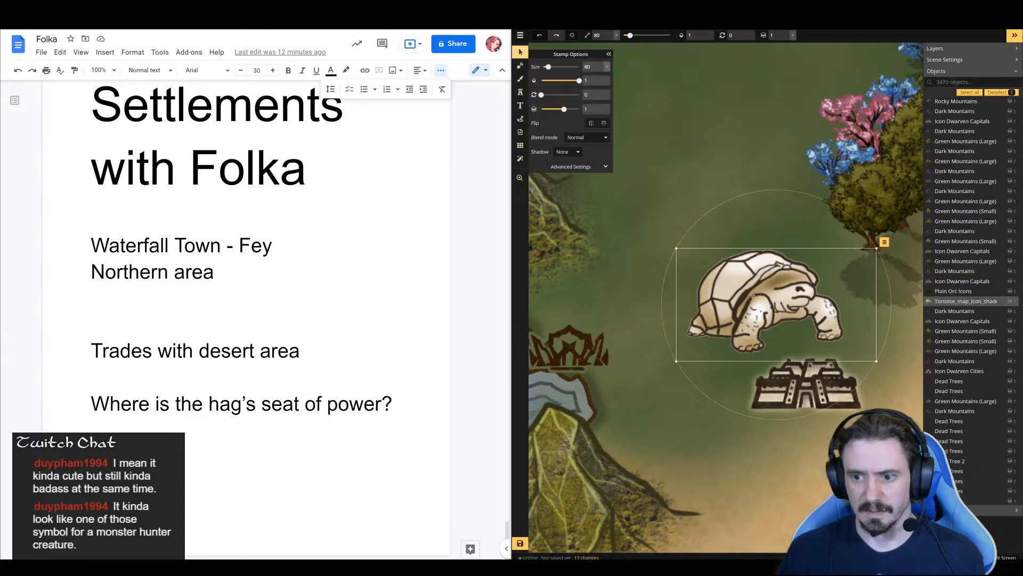
drag(741, 256, 771, 294)
scroll(708, 225, down, 5)
key(space)
drag(772, 362, 741, 260)
drag(699, 229, 708, 241)
drag(751, 273, 741, 267)
click(725, 248)
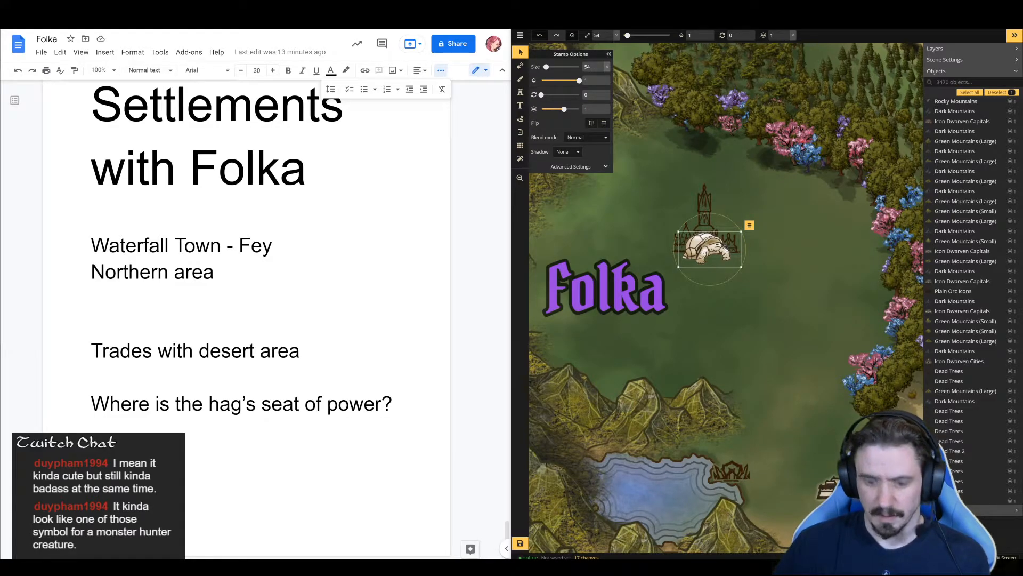
key(l)
scroll(726, 247, down, 1)
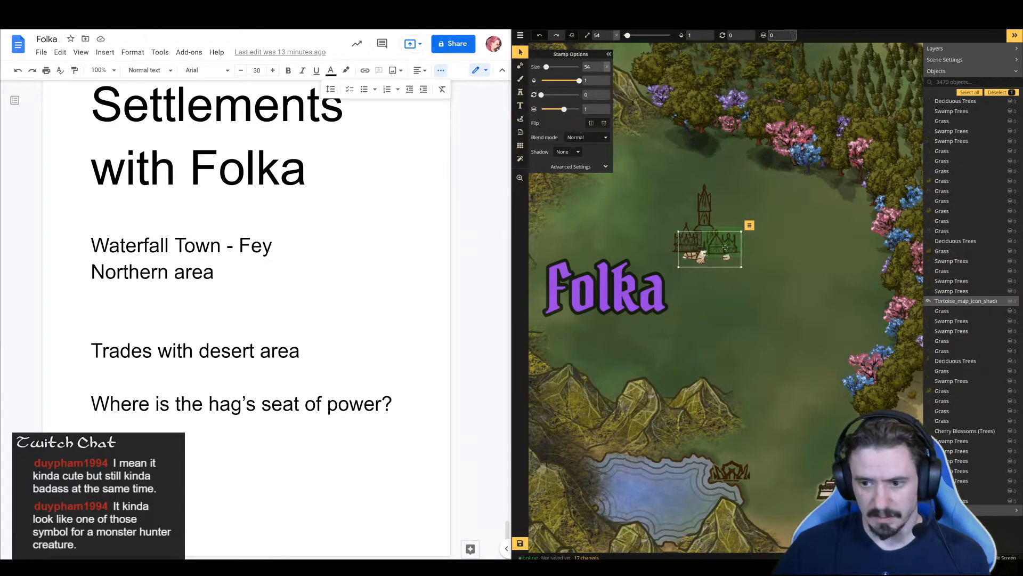
Shrink the elven tower icon above the tortoise and shift the western castle icon in toward the shell
click(705, 223)
drag(704, 222, 704, 210)
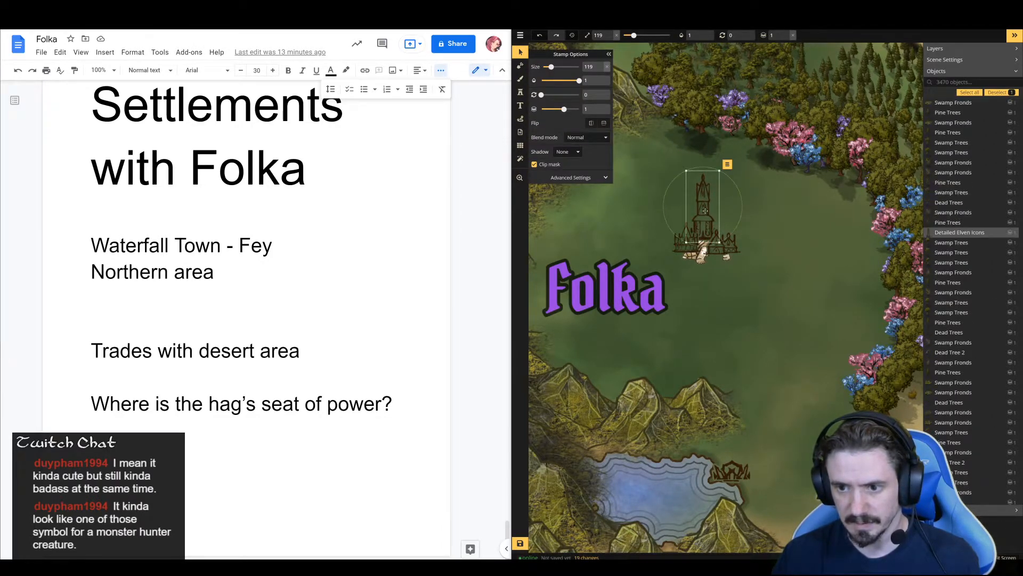
drag(717, 171, 696, 235)
click(690, 231)
click(687, 235)
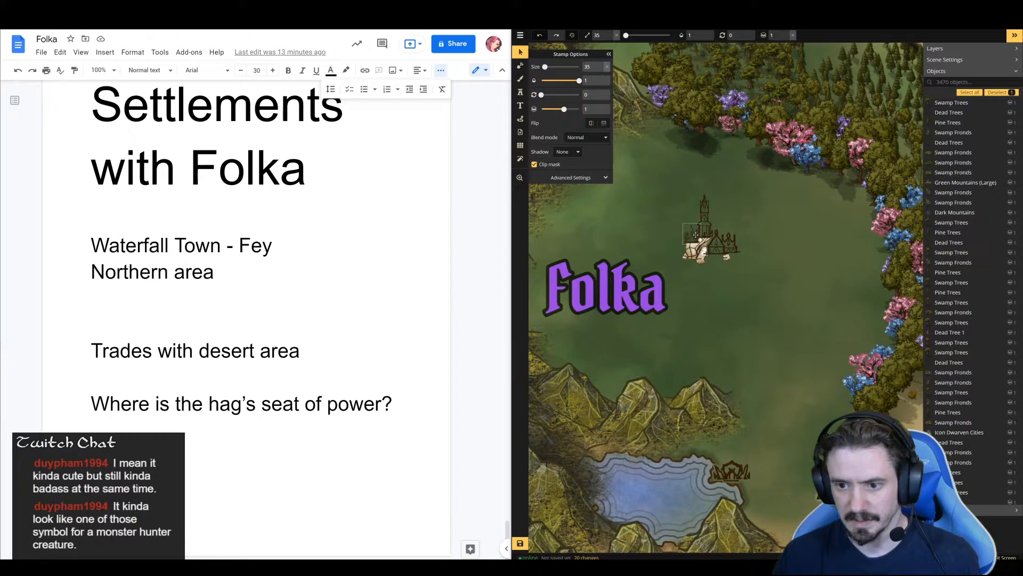
Move the eastern castle icon onto the tortoise's shell at size 49 and fine-tune the western castle icon's position beside the tower
click(739, 253)
drag(742, 257, 713, 235)
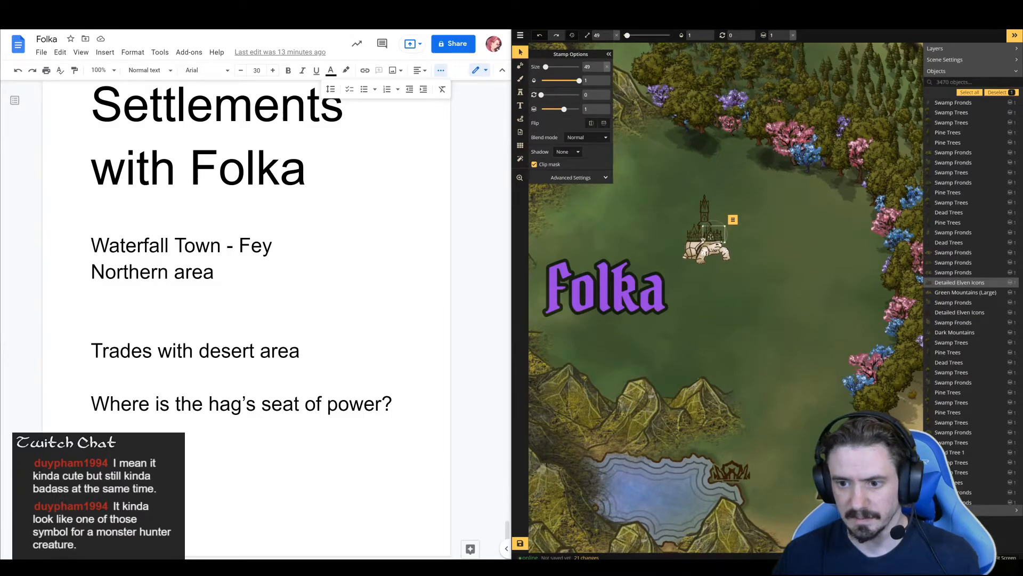
click(693, 237)
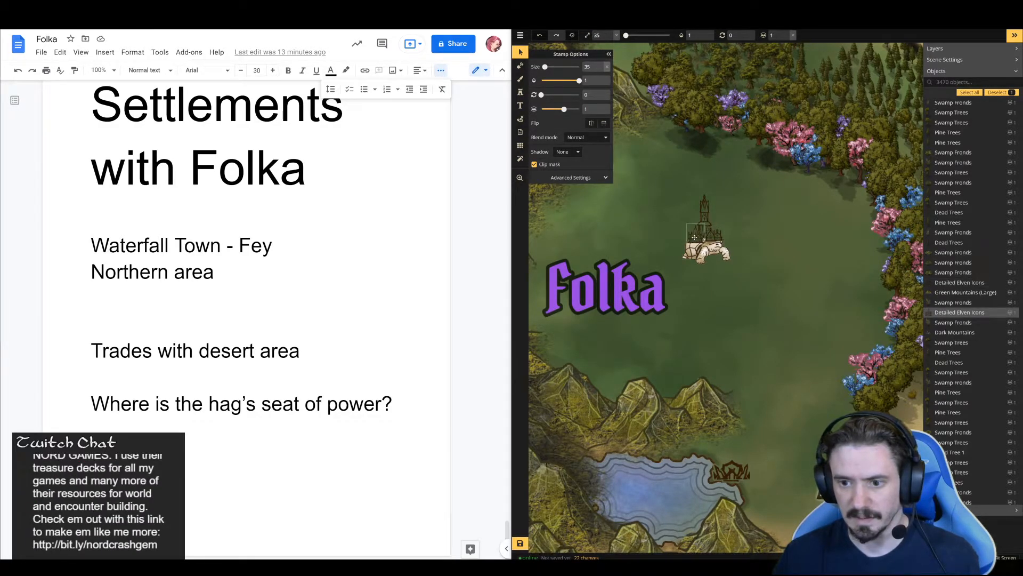
click(771, 239)
scroll(783, 237, down, 2)
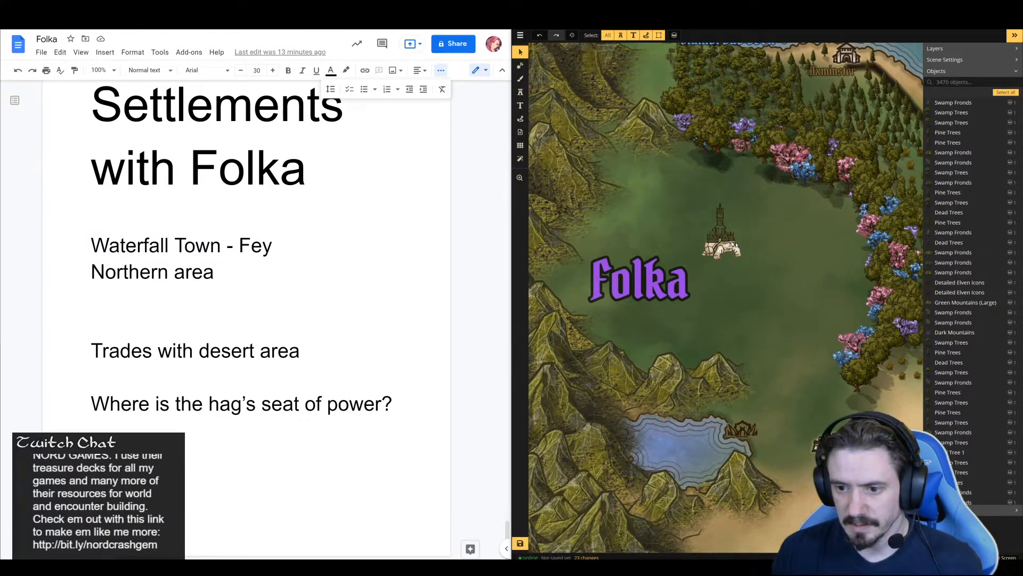
scroll(742, 245, down, 3)
key(space)
drag(789, 283, 699, 284)
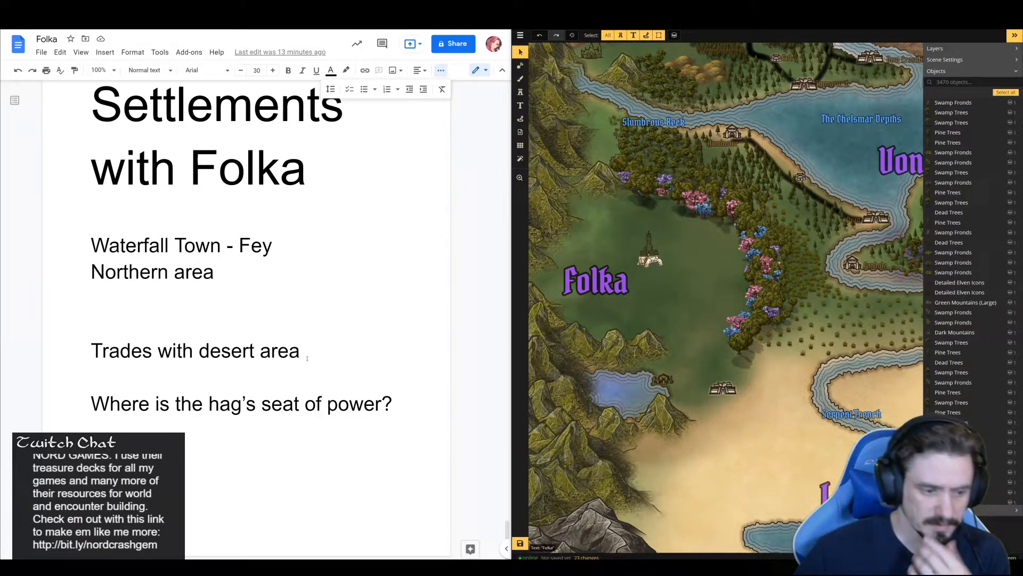
Add the answer "In a city on the back of massive tortoise" below the hag's seat of power question in the Folka document
click(395, 405)
key(Return)
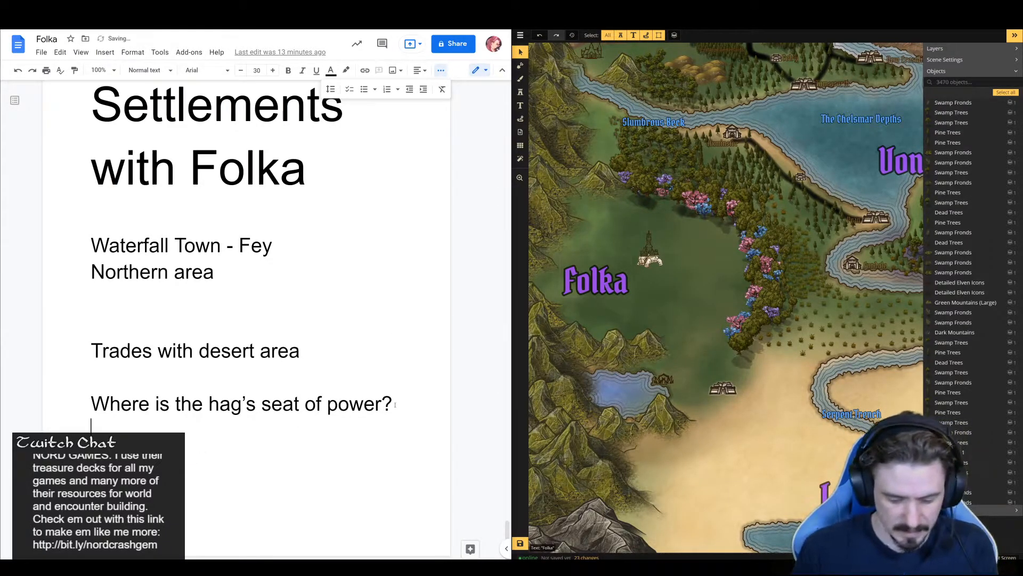
text(On a ci)
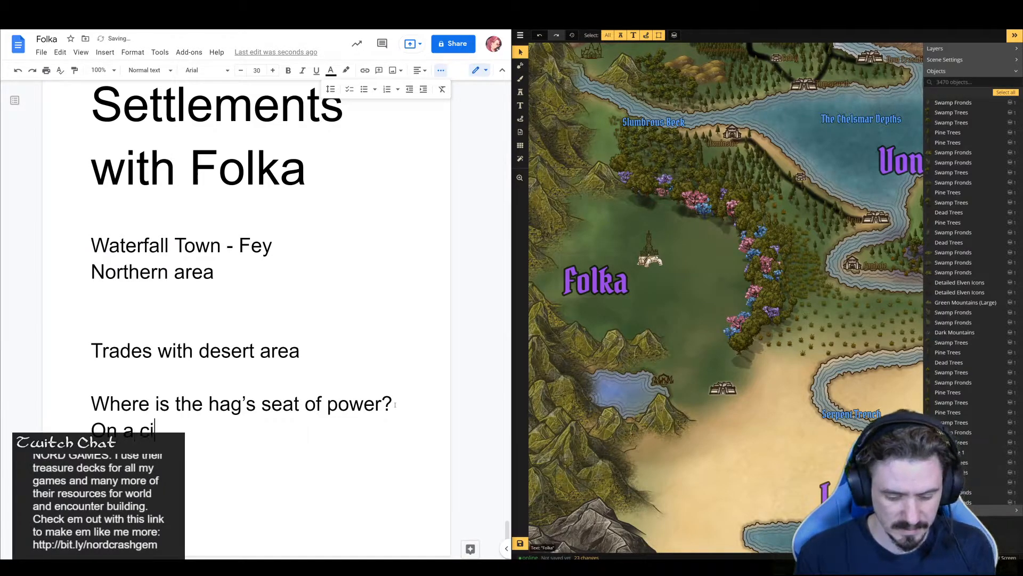
key(BackSpace)
key(BackSpace)
text(In a city on the)
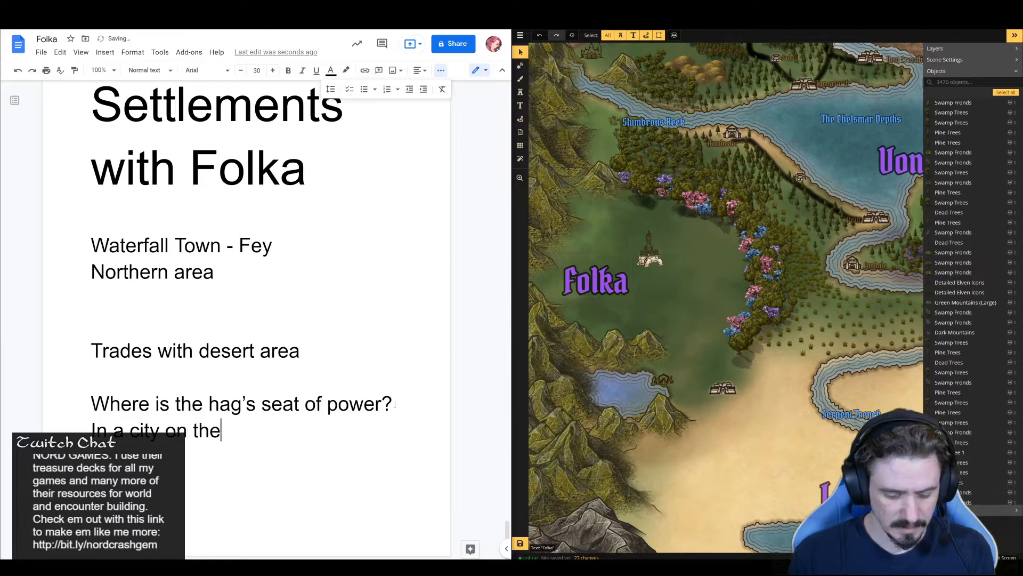
text( back of amas)
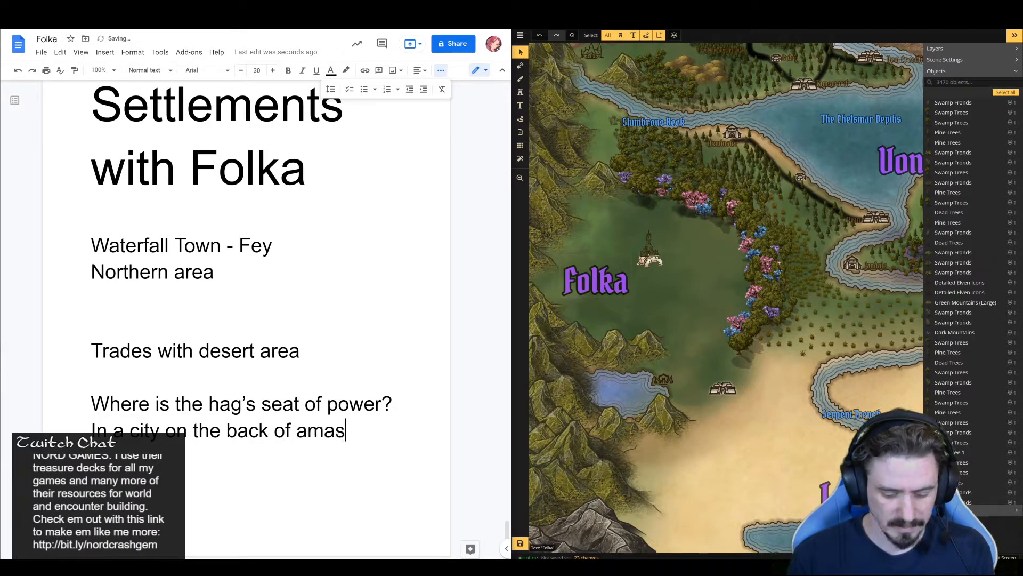
key(BackSpace)
key(BackSpace)
key(BackSpace)
key(BackSpace)
text(massive tortoise)
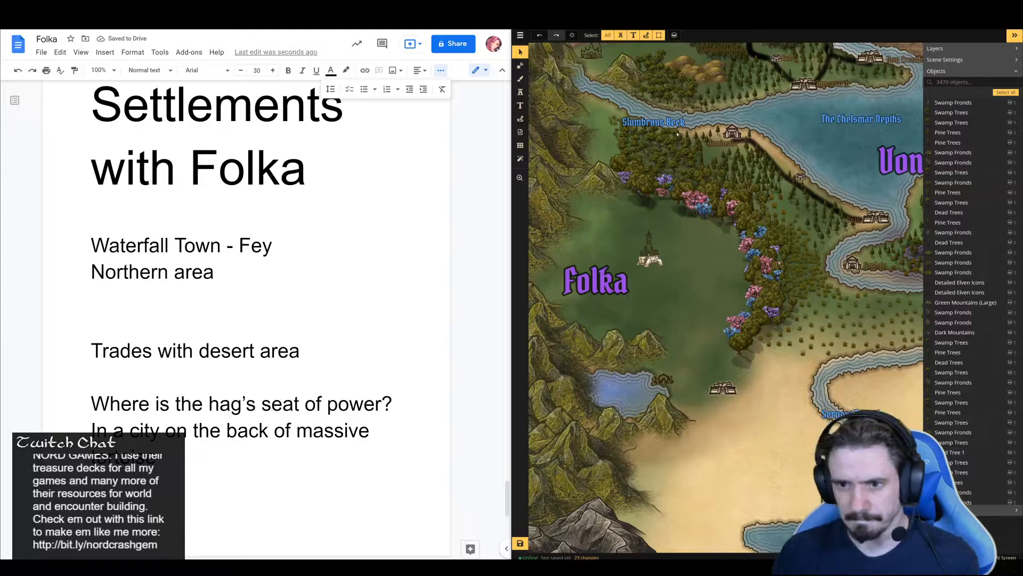
Browse the stamp catalog for a different city icon to put on the tortoise's back
click(521, 92)
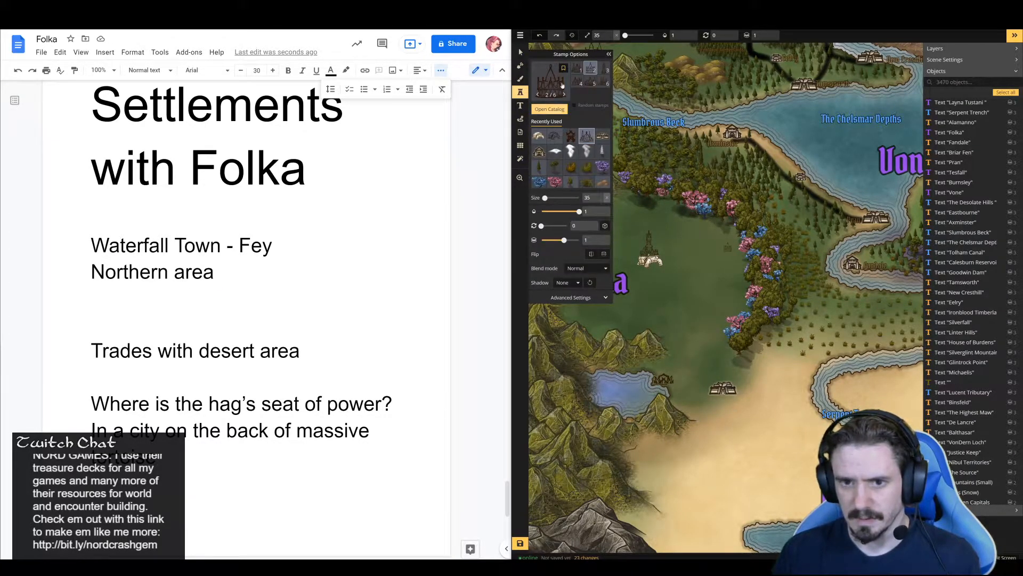
click(603, 135)
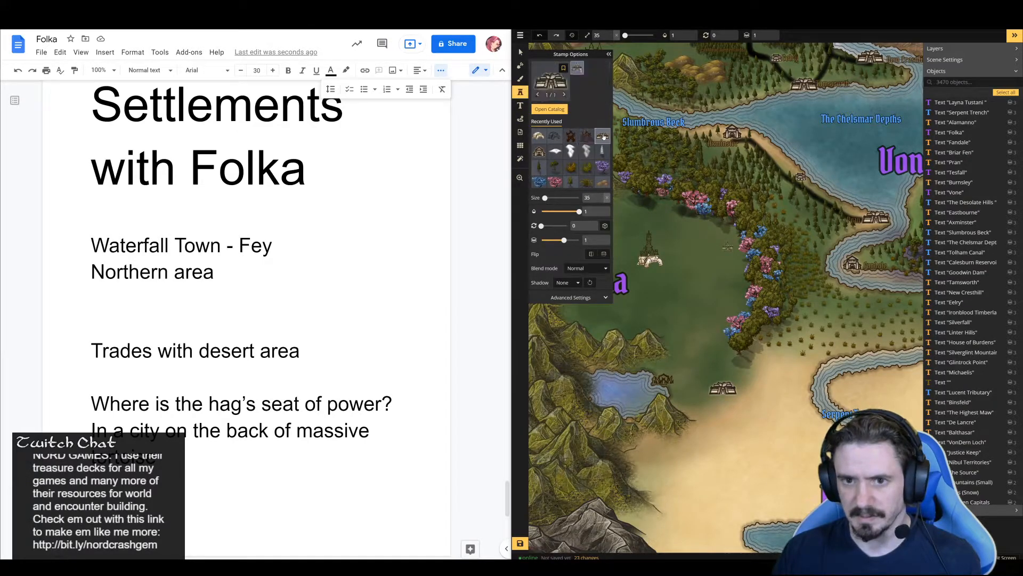
click(549, 111)
scroll(842, 330, down, 15)
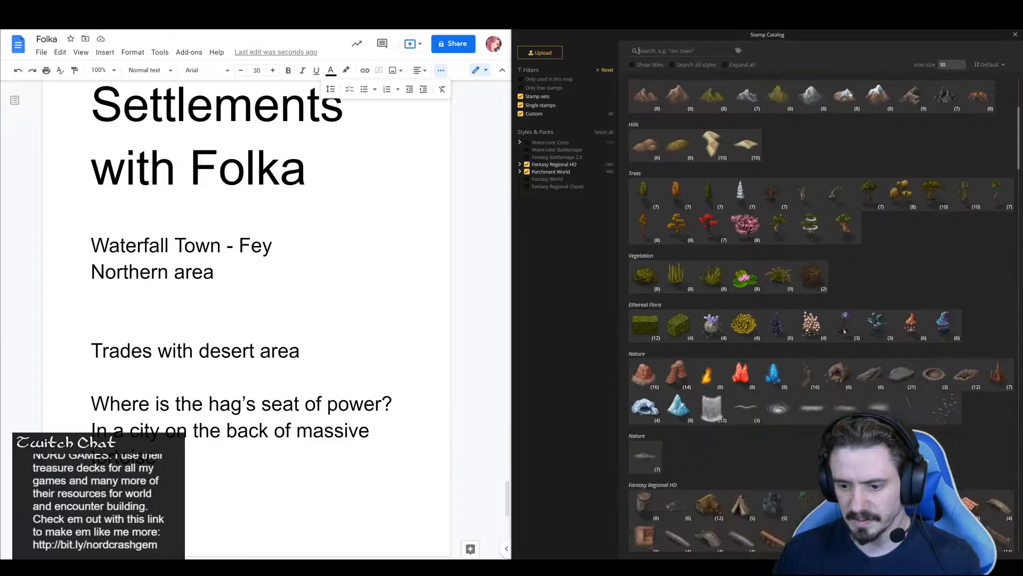
scroll(844, 347, down, 15)
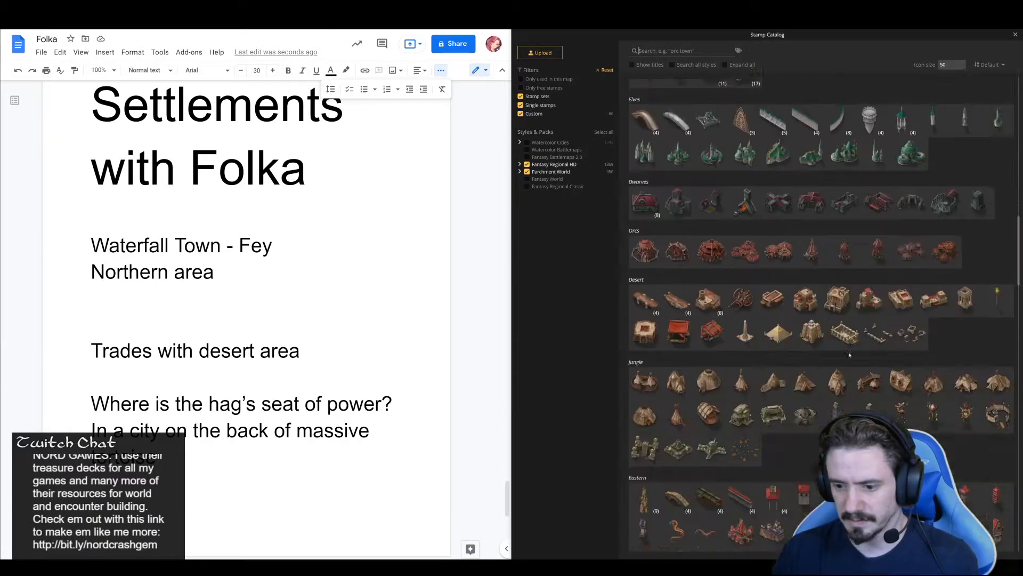
scroll(854, 356, down, 10)
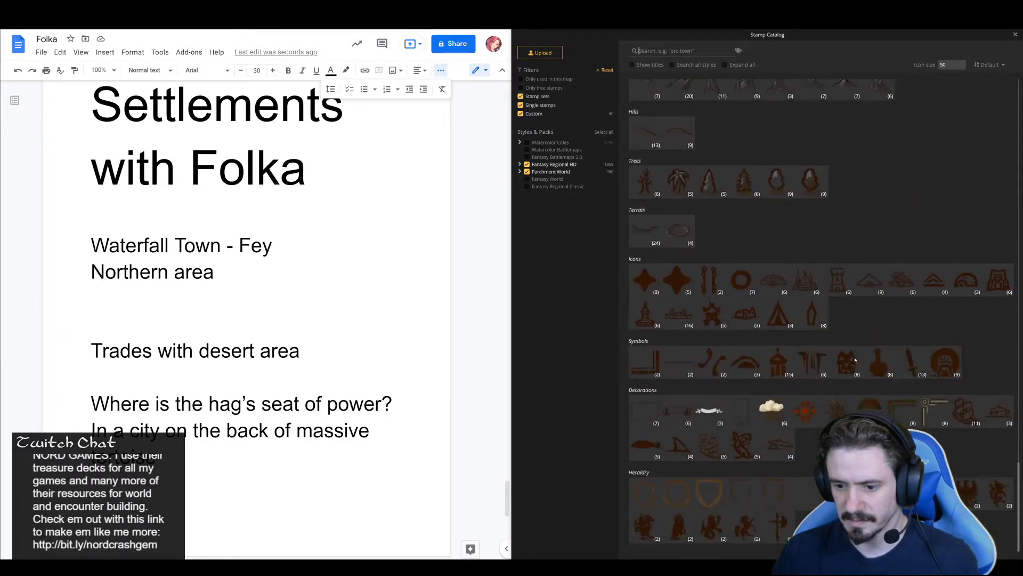
scroll(858, 362, up, 15)
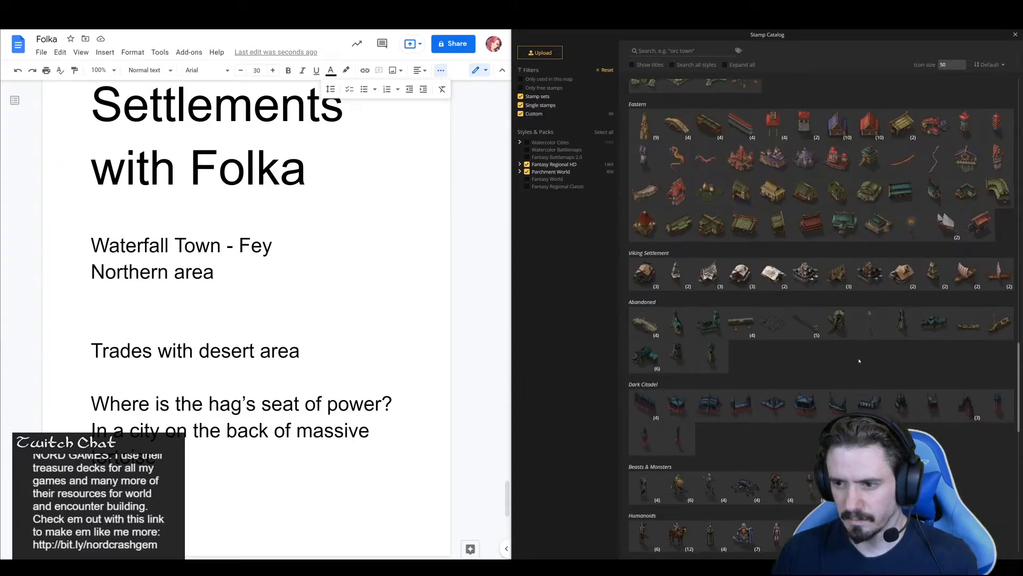
scroll(862, 364, up, 15)
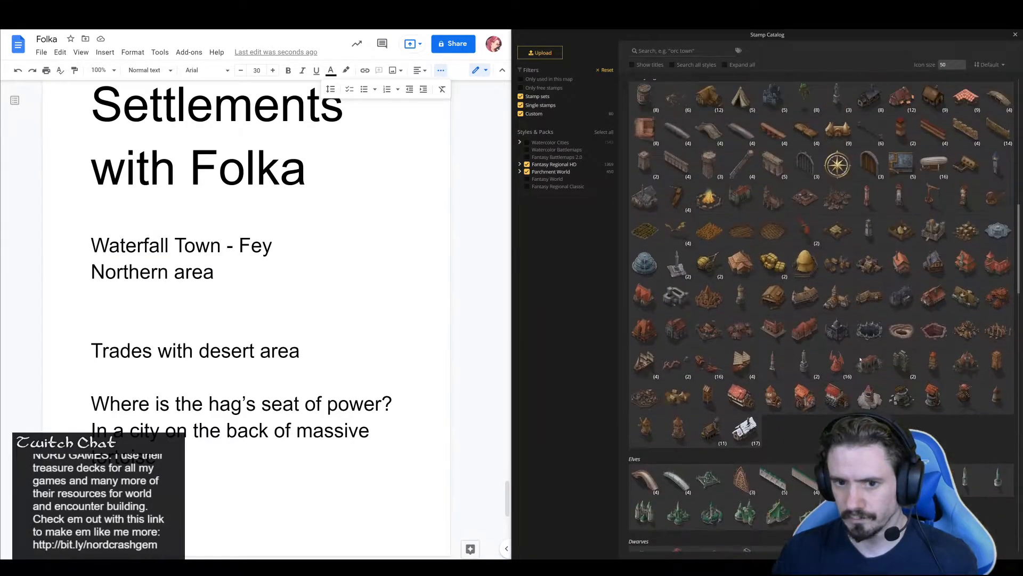
Include the Fantasy Regional Classic pack in the stamp catalog and look through the stamps for a suitable city icon
click(528, 187)
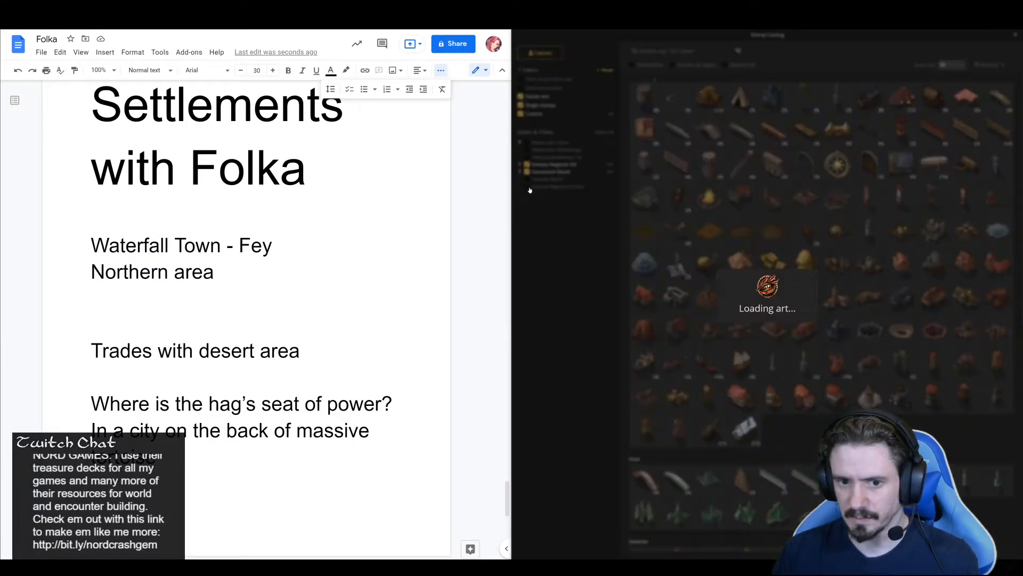
scroll(760, 302, down, 20)
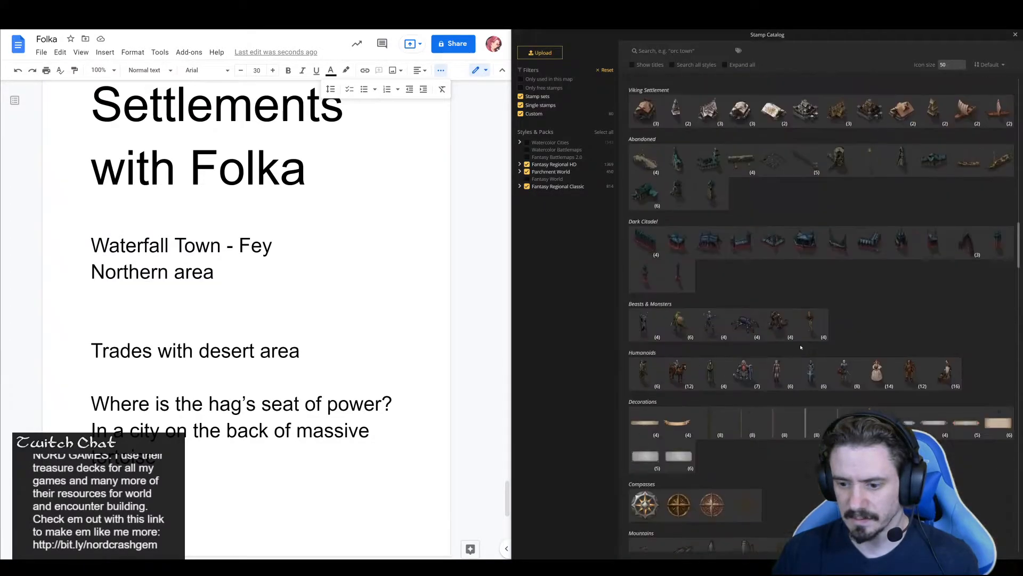
scroll(807, 361, up, 15)
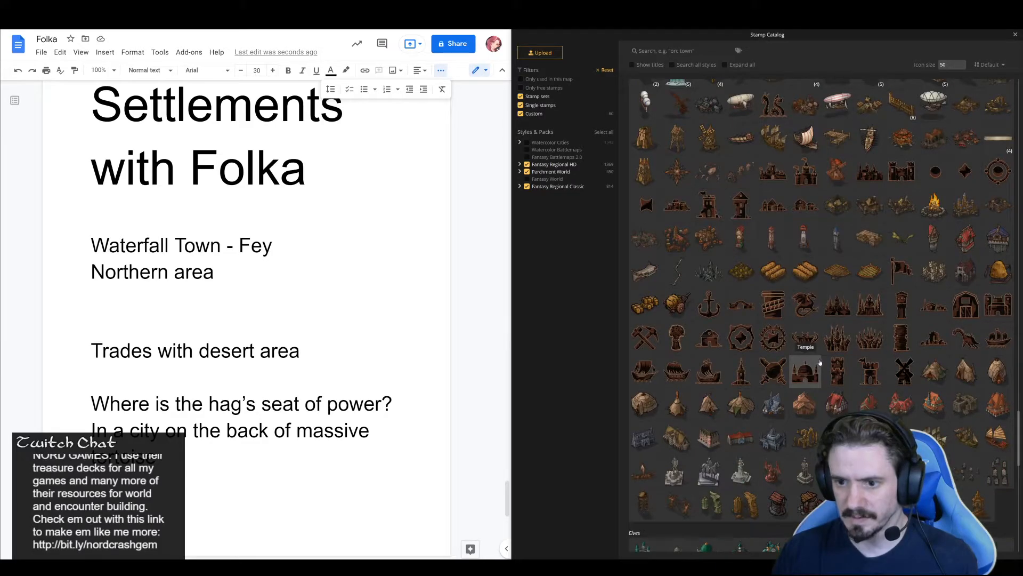
scroll(820, 365, down, 10)
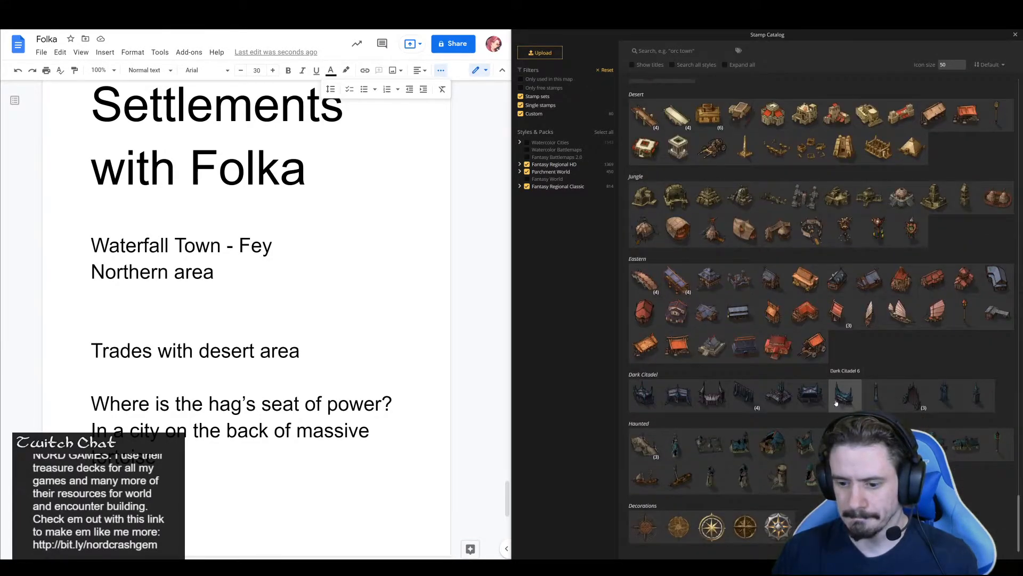
scroll(836, 403, up, 10)
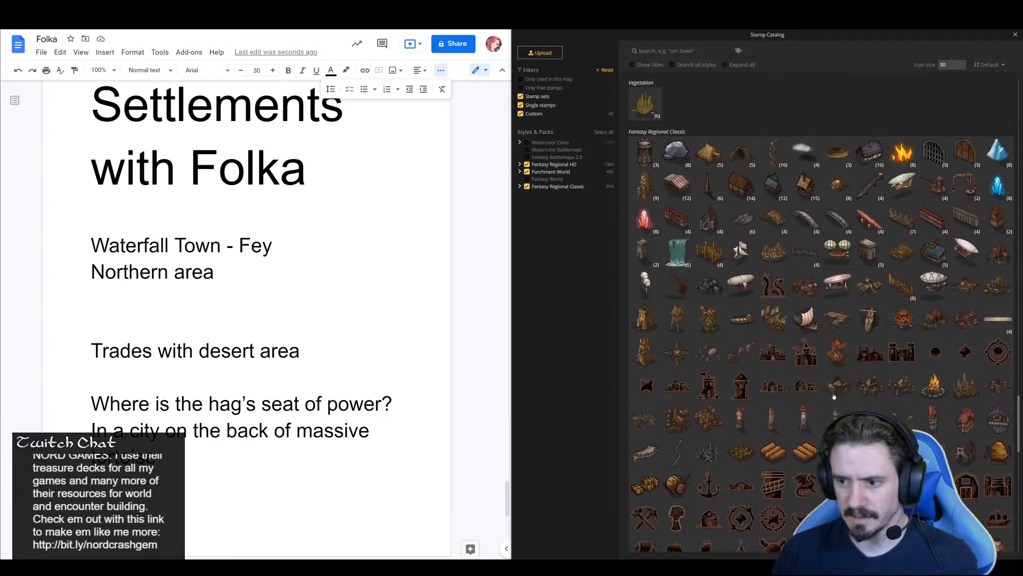
scroll(834, 396, down, 15)
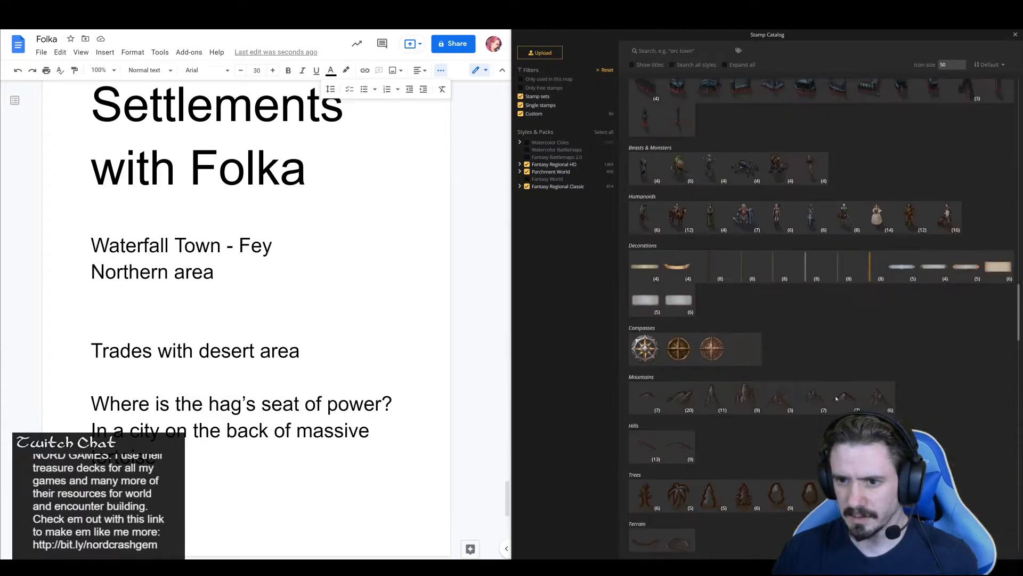
scroll(836, 399, up, 10)
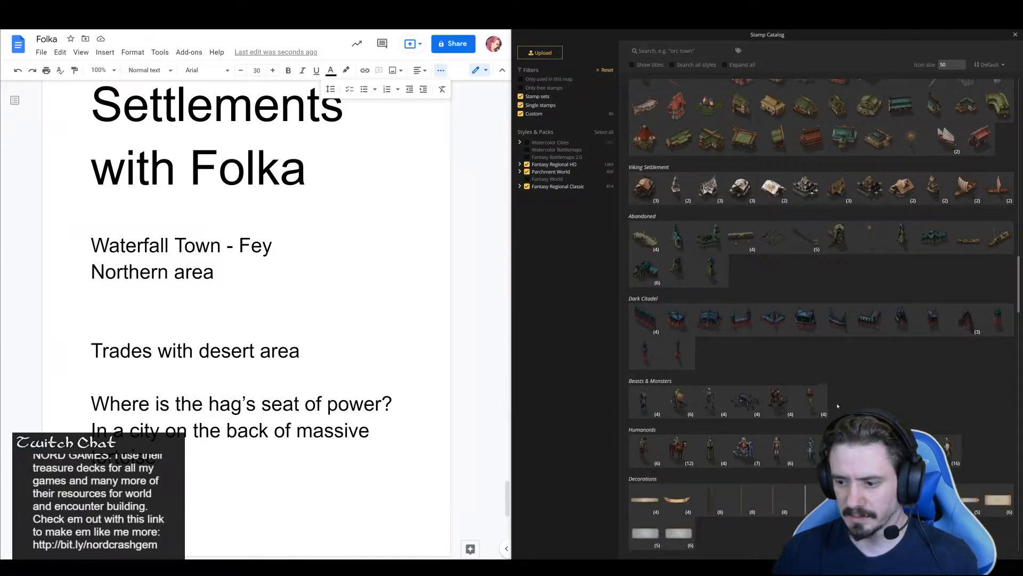
scroll(838, 405, up, 10)
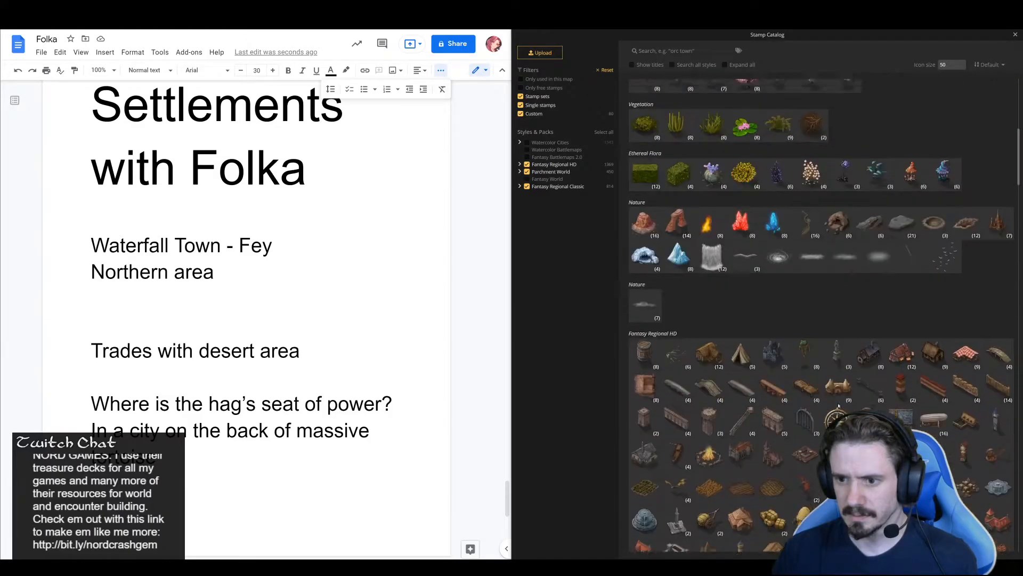
scroll(839, 407, up, 5)
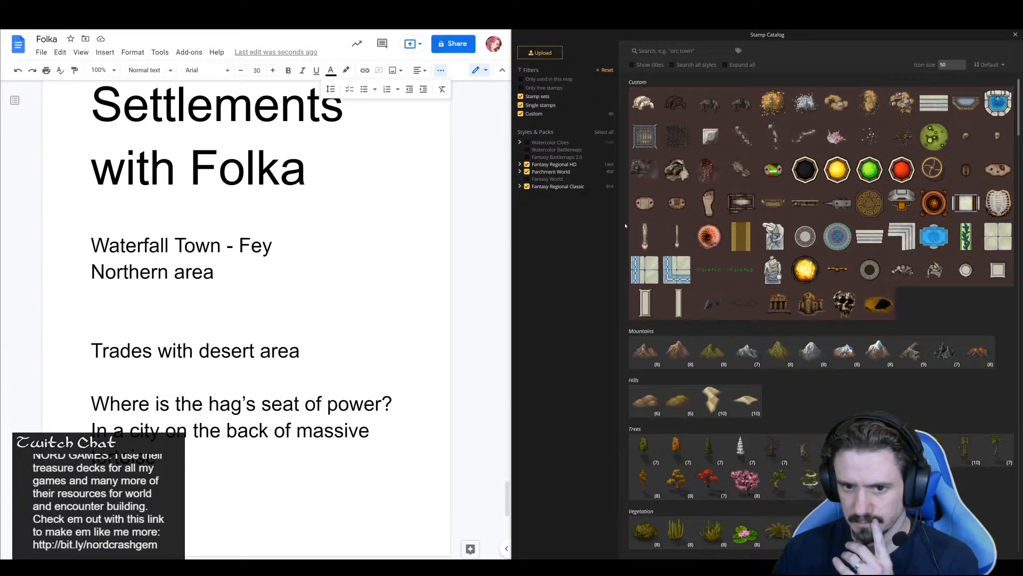
Include the Fantasy World pack in the stamp catalog and look through its settlement and building stamps
click(526, 180)
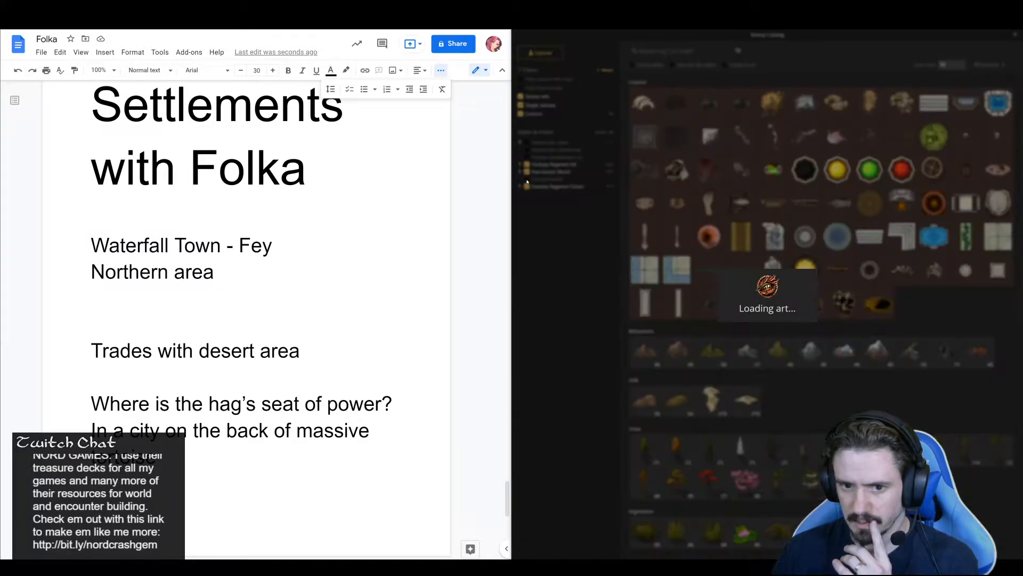
scroll(813, 331, down, 5)
scroll(813, 331, down, 15)
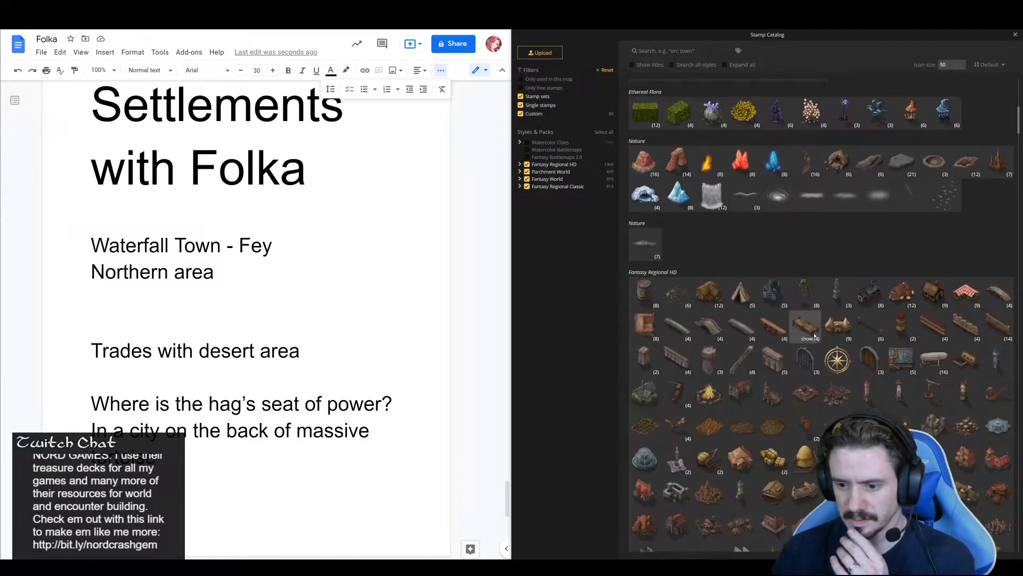
scroll(816, 342, down, 10)
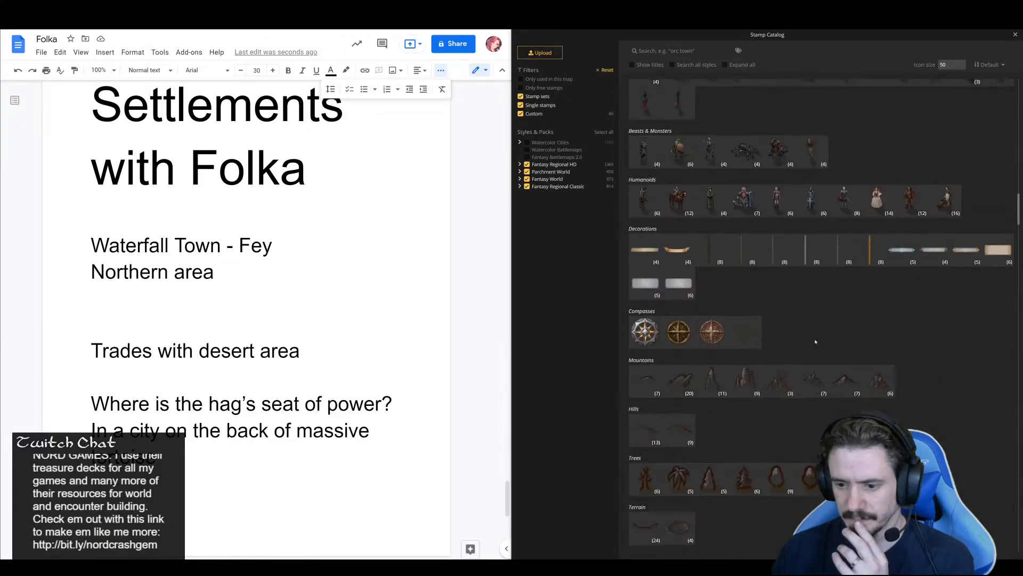
scroll(817, 345, down, 10)
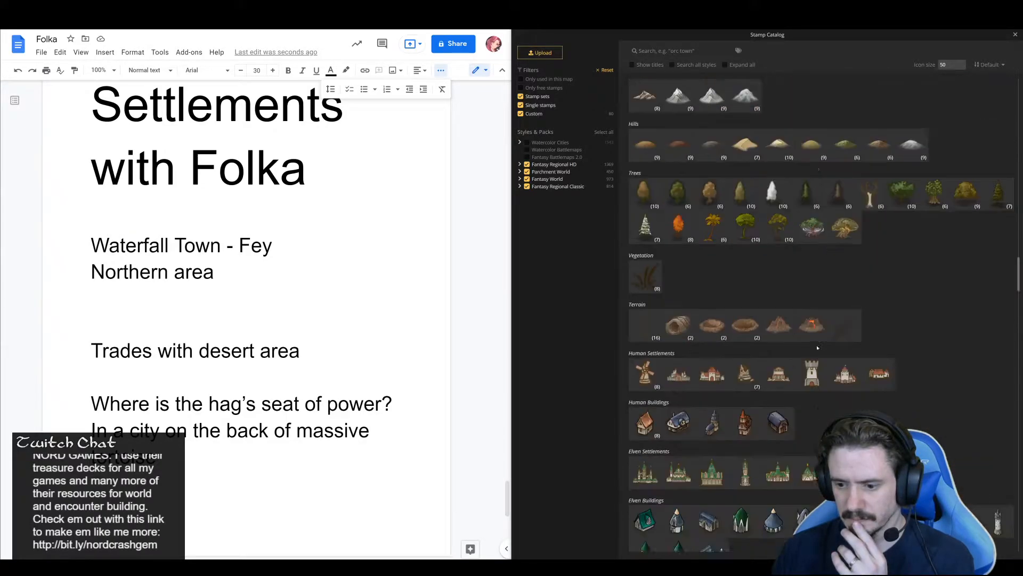
scroll(818, 348, down, 3)
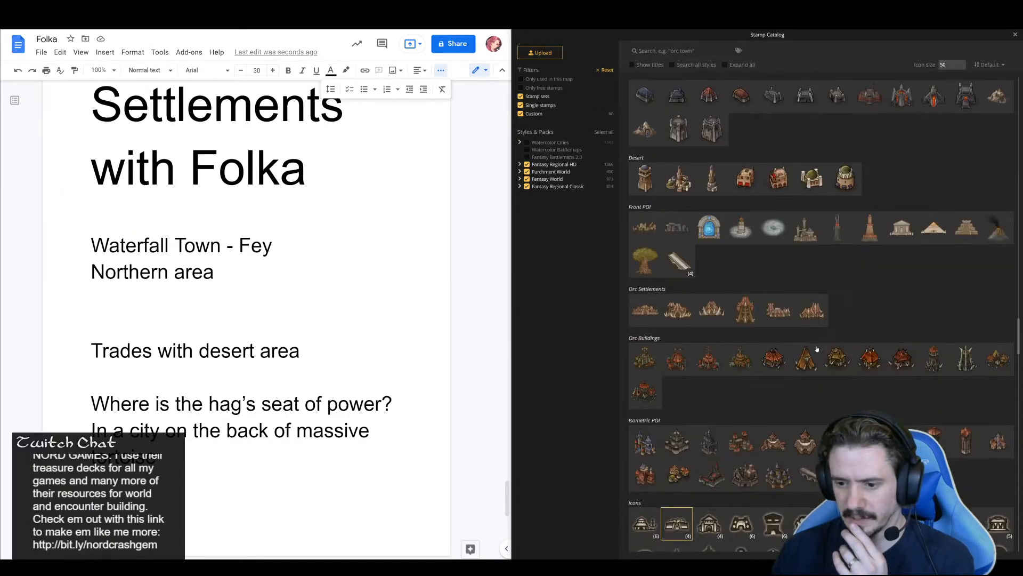
scroll(818, 348, down, 2)
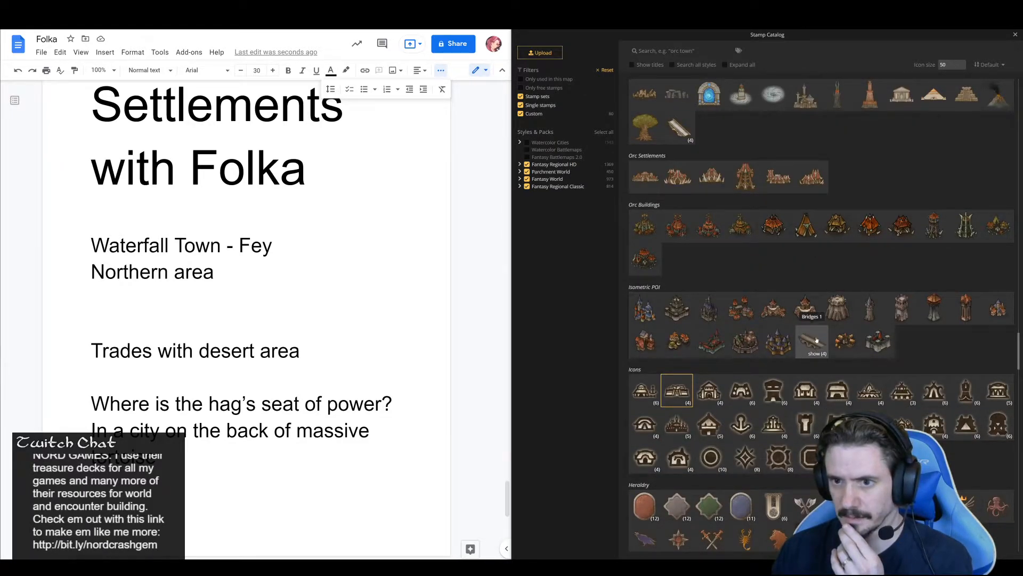
scroll(817, 340, up, 1)
scroll(868, 318, up, 1)
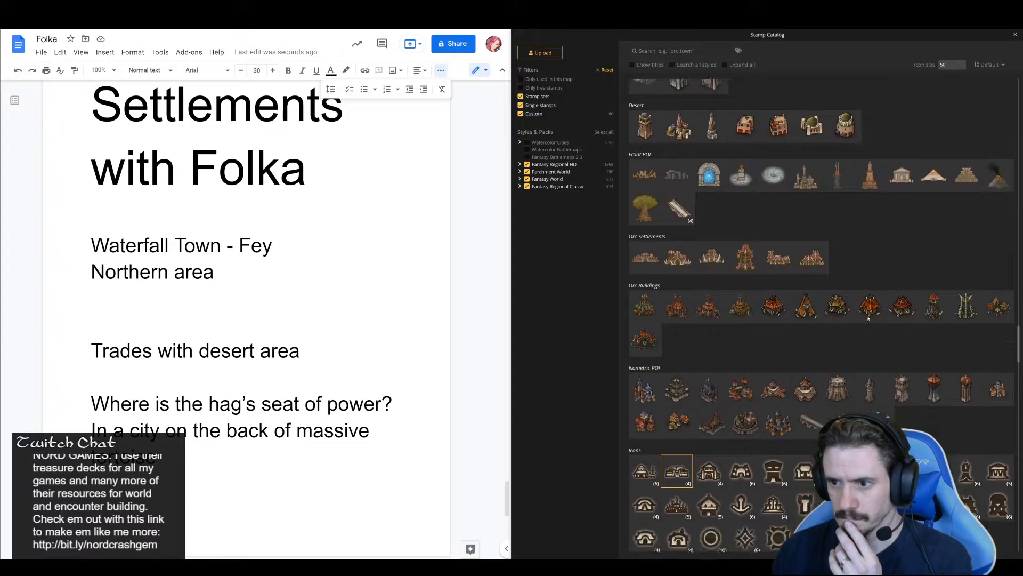
Place an Icon Orc Capitals stamp at size 35 on the open green area just east of the tortoise
scroll(868, 318, down, 2)
scroll(870, 333, down, 1)
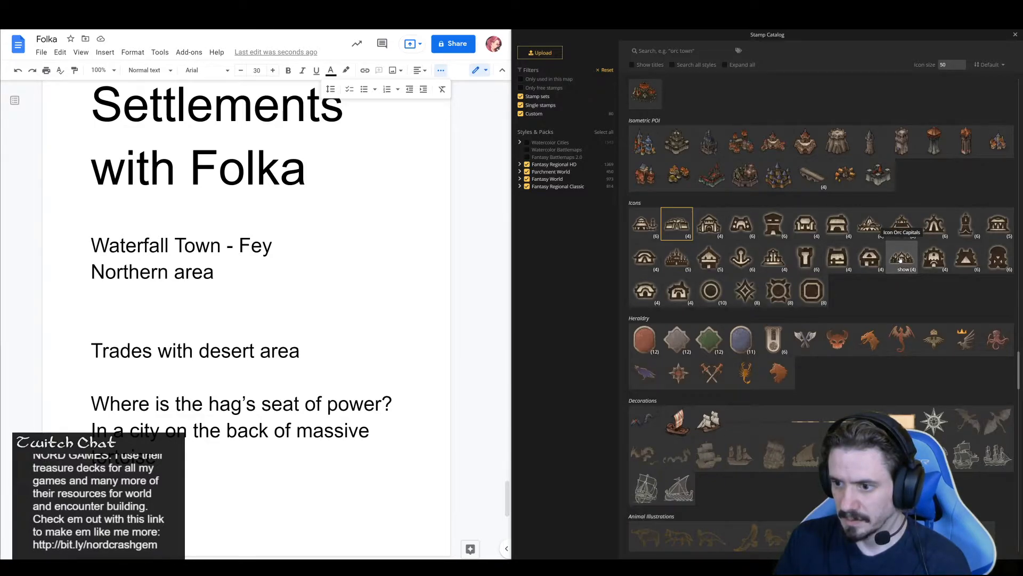
click(901, 259)
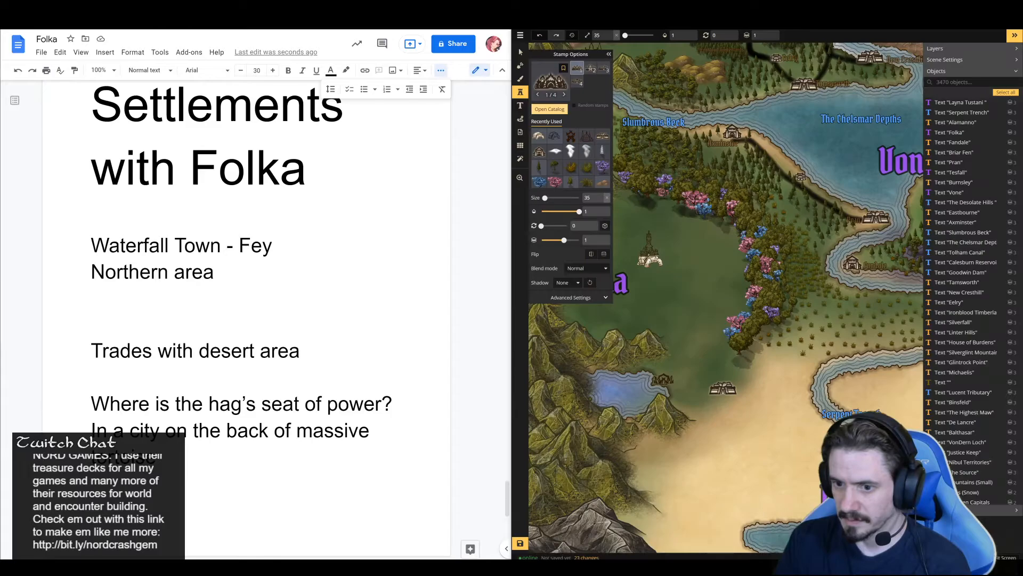
click(693, 247)
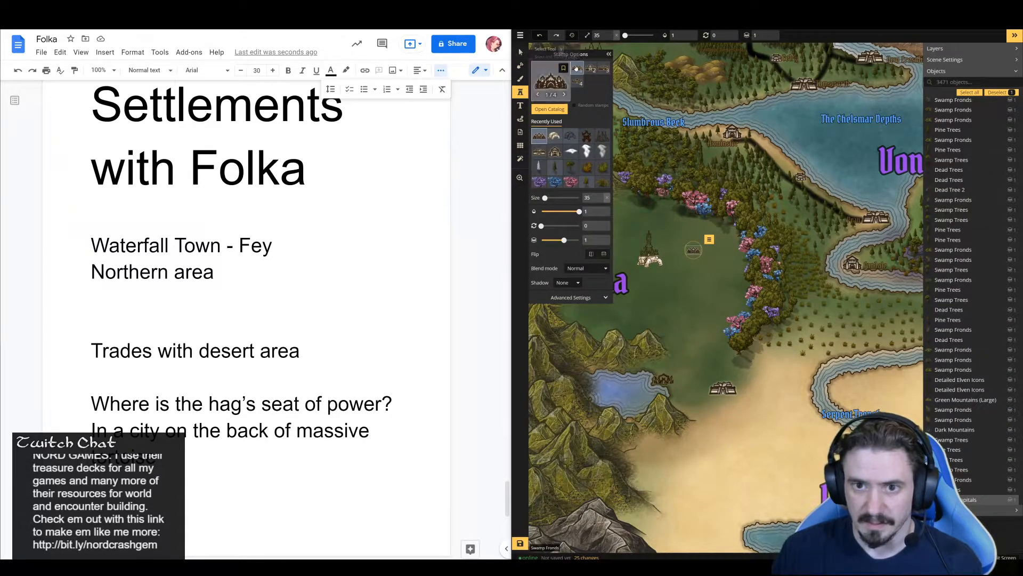
Delete the elven tower and both elven castle icons from the tortoise's back, leaving the tortoise stamp in place
click(520, 51)
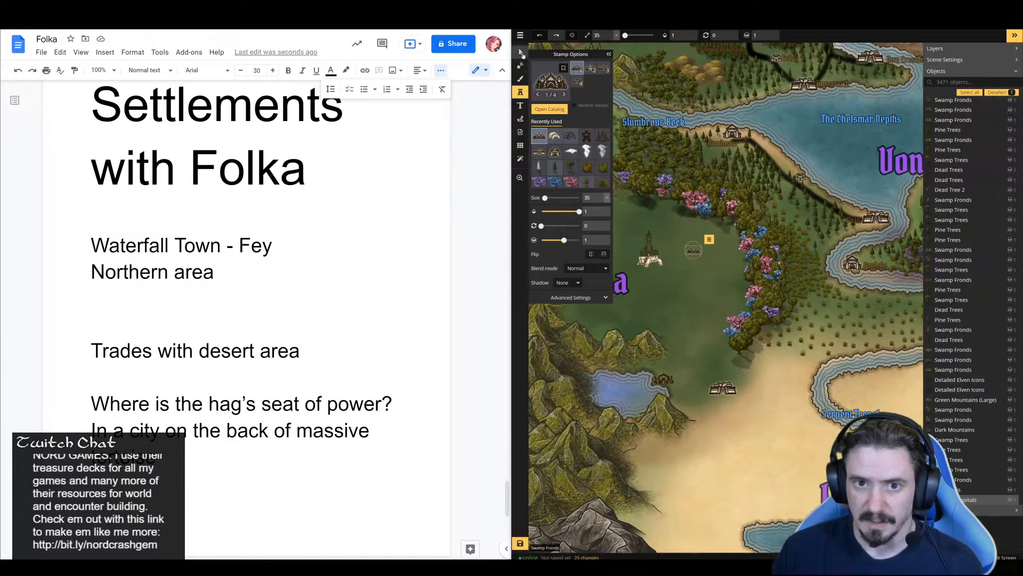
key(Delete)
click(649, 248)
key(Delete)
click(650, 247)
key(Delete)
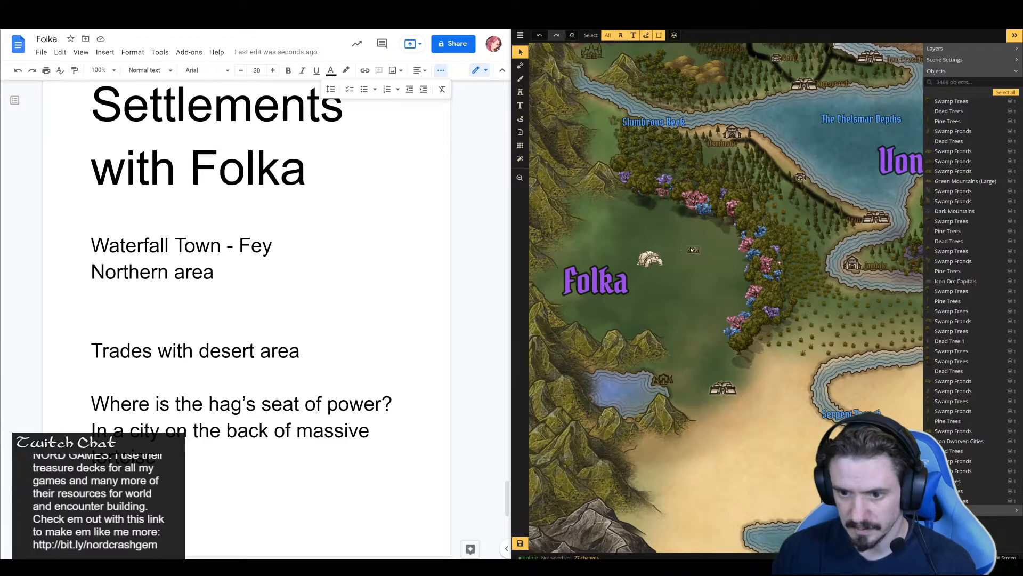
Move the orc capital icon onto the tortoise's shell and resize it to 55
click(693, 249)
scroll(695, 249, up, 2)
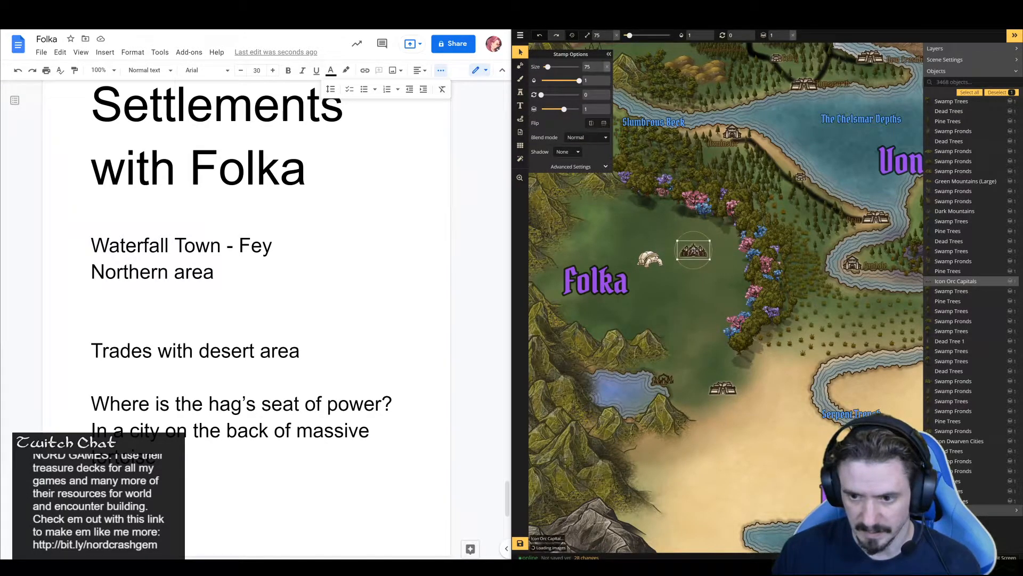
drag(695, 249, 649, 251)
scroll(648, 250, down, 1)
scroll(649, 250, down, 1)
drag(654, 250, 653, 251)
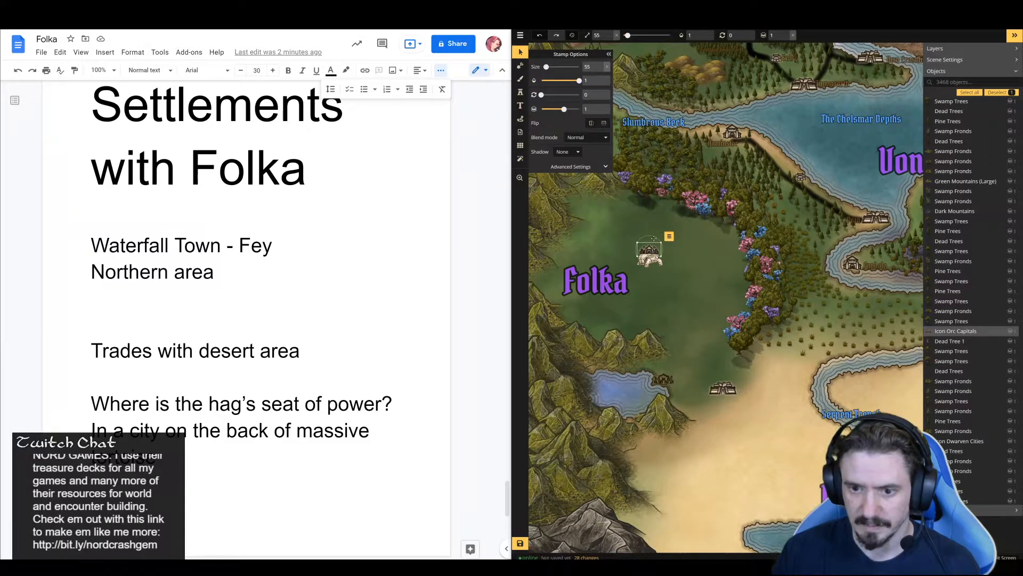
Place the sixth Icon Elven Towers variant at size 55 directly above the orc capital icon on the tortoise
click(521, 92)
click(552, 85)
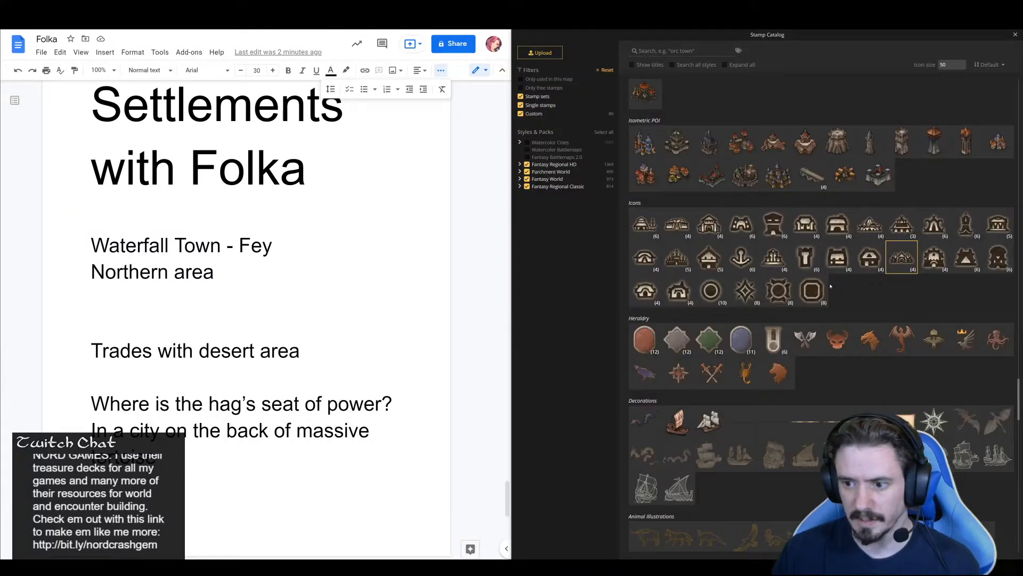
click(966, 228)
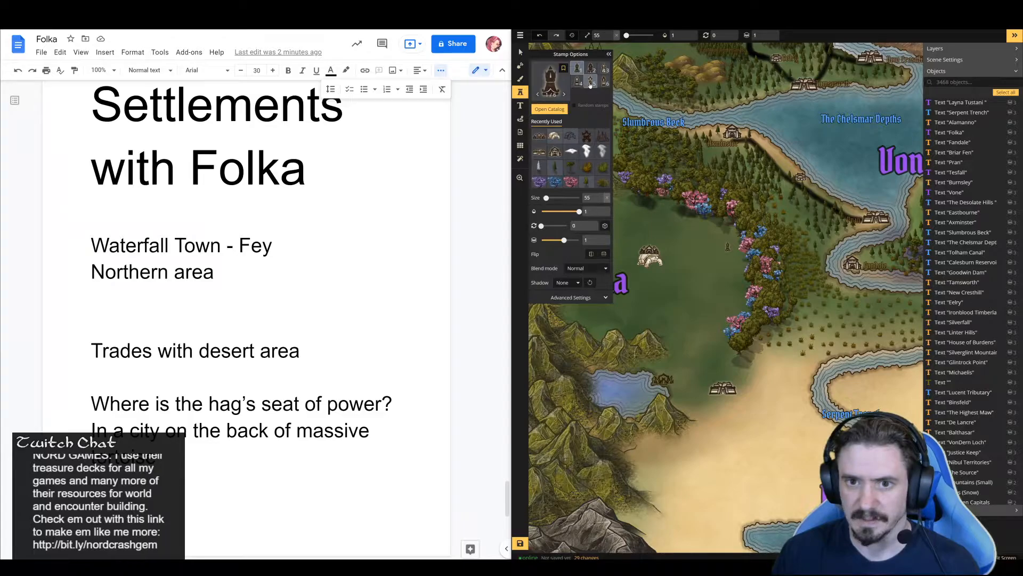
click(605, 81)
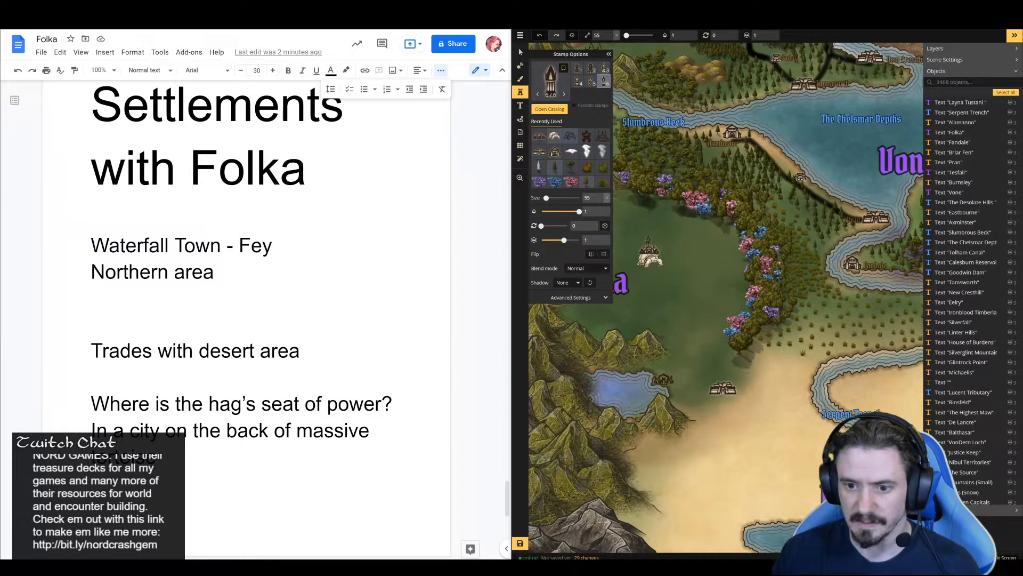
click(649, 241)
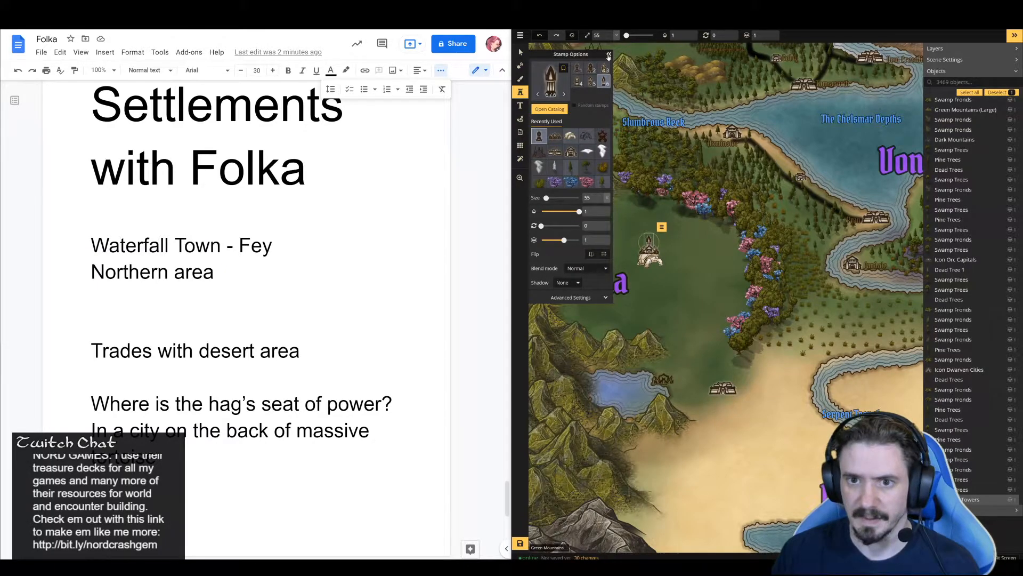
click(609, 56)
click(520, 51)
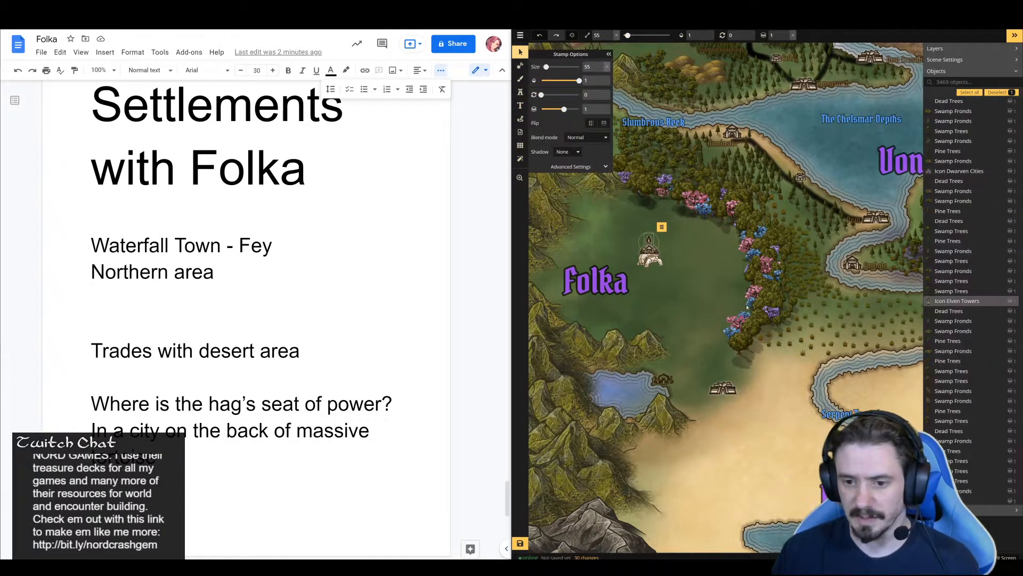
Place the third Icon Orc Capitals variant at size 99 on the green area just northeast of Folka's small lake
click(710, 295)
click(663, 379)
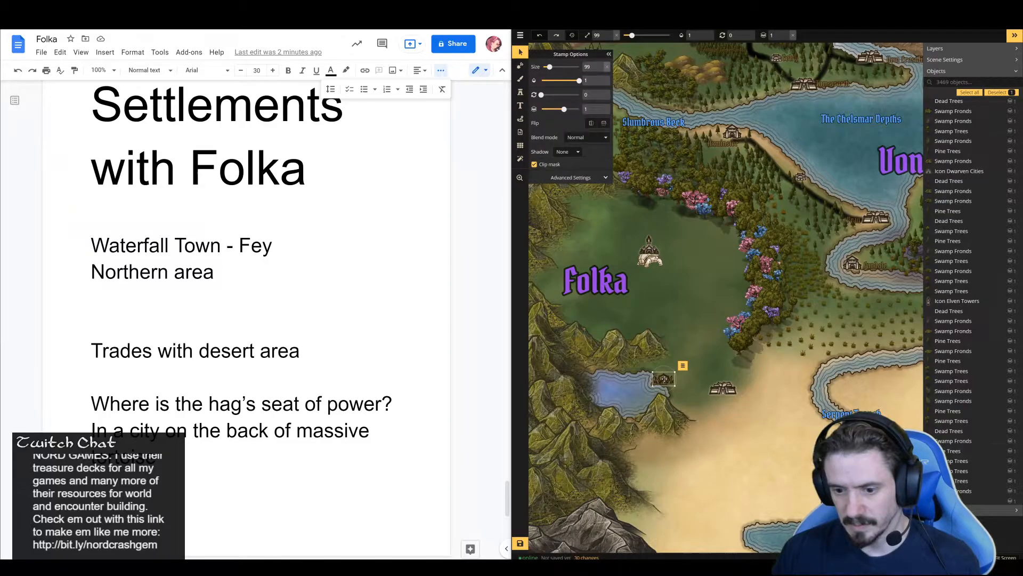
click(520, 91)
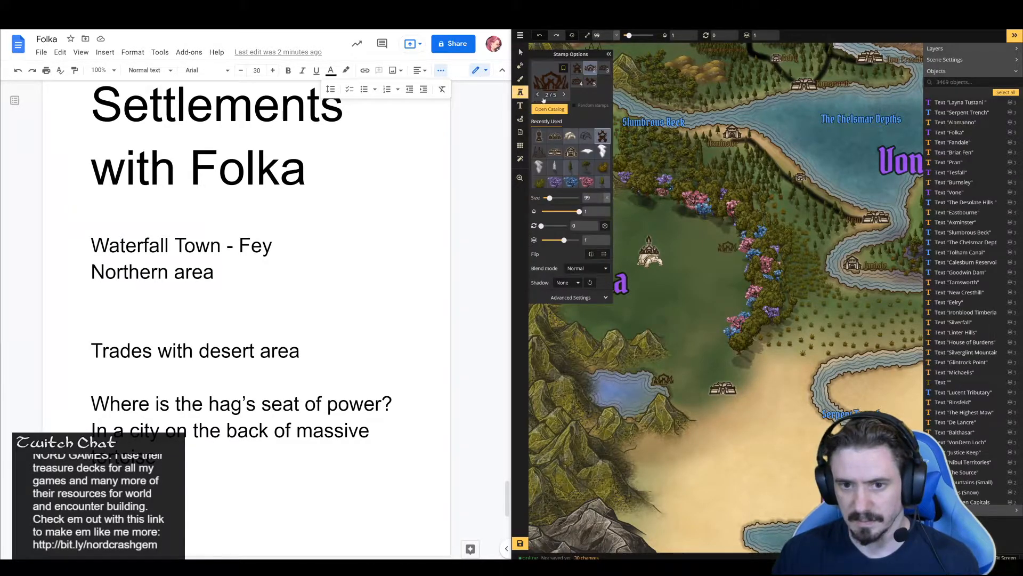
click(555, 135)
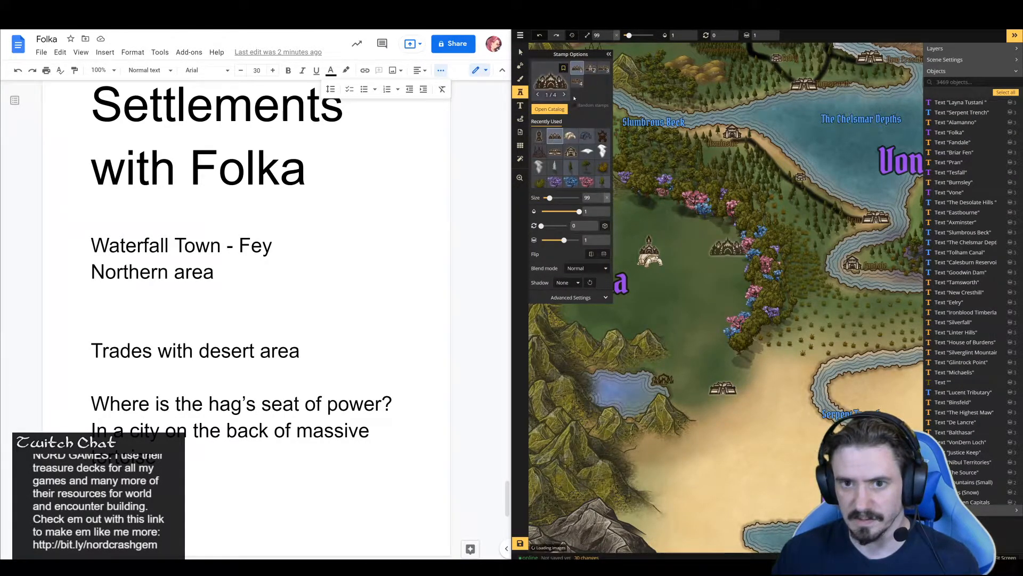
click(604, 70)
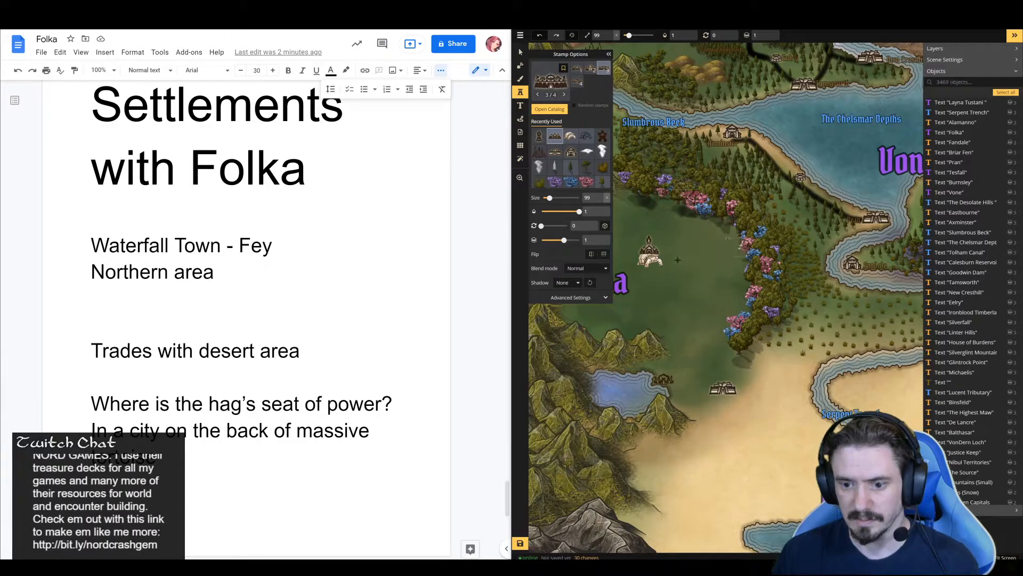
click(692, 356)
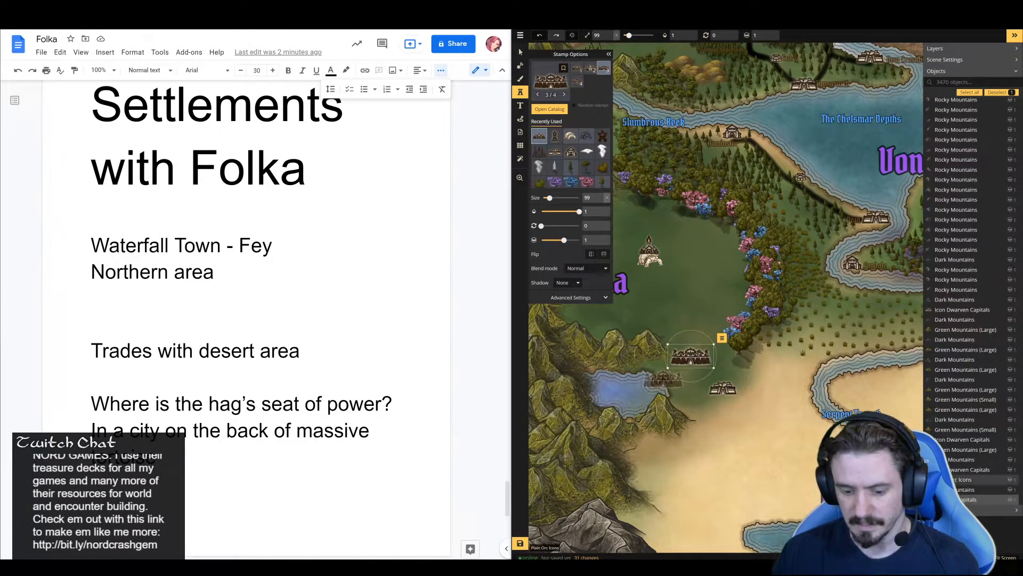
Delete the old orc icon on the lake's eastern shore and move the new orc capital stamp into its place
key(s)
click(664, 379)
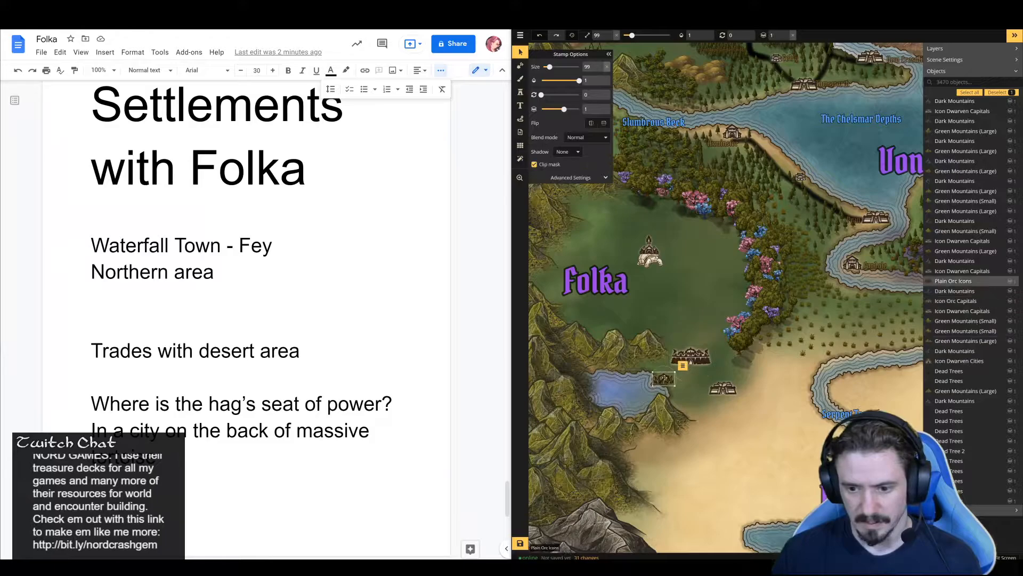
key(Delete)
click(681, 368)
mouse_move(681, 368)
mouse_down()
mouse_move(673, 364)
mouse_move(694, 358)
mouse_move(664, 380)
mouse_up()
click(679, 320)
Delete the settlement icon beside the mountains at the northwestern end of Slumbrous Beck
key(space)
drag(688, 255, 731, 305)
click(634, 101)
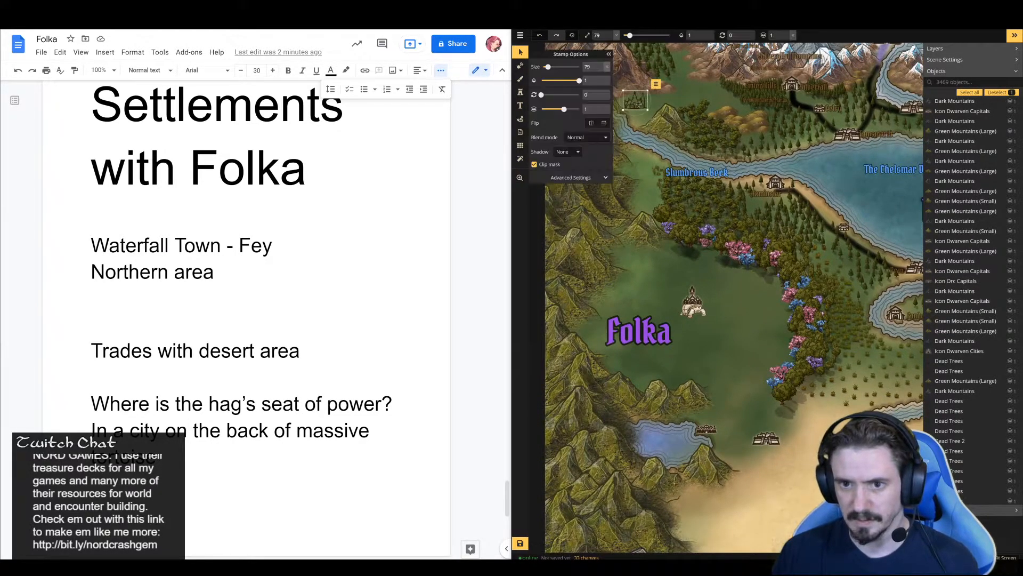
key(Delete)
Place the first Icon Elven Cities variant from the stamp catalog at size 79 near the mountains at Slumbrous Beck's northwestern end
key(s)
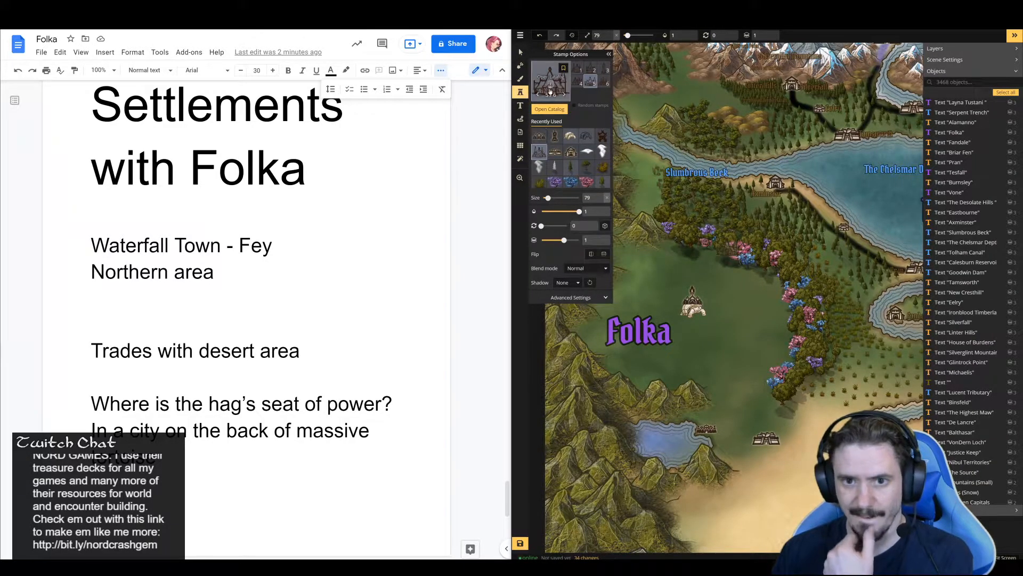
click(557, 138)
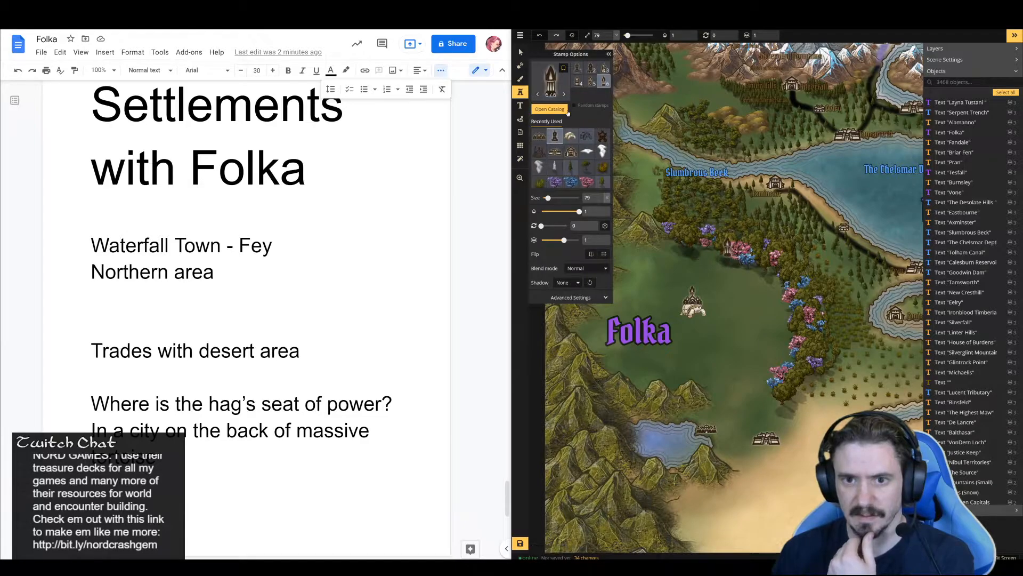
click(550, 109)
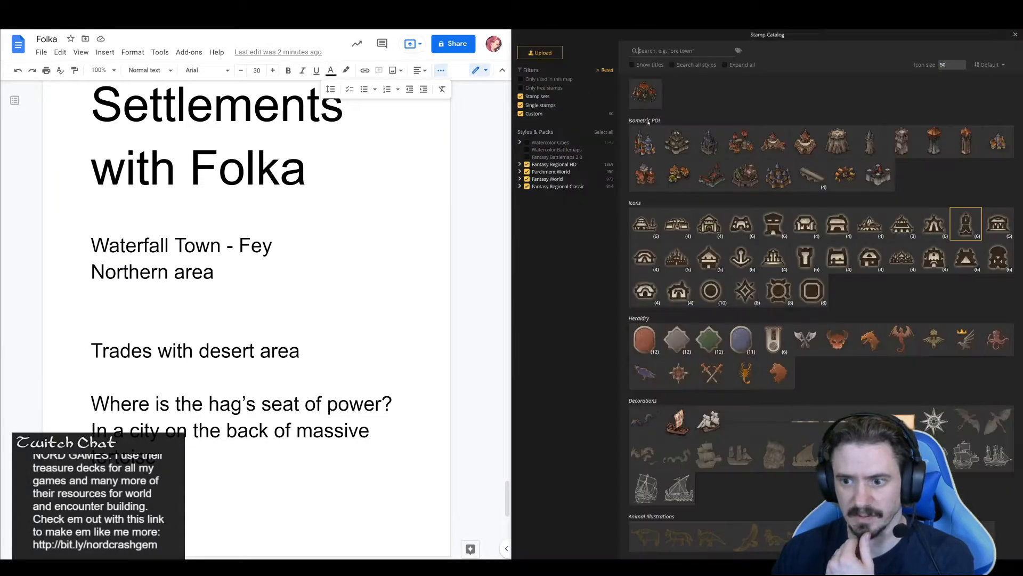
click(907, 228)
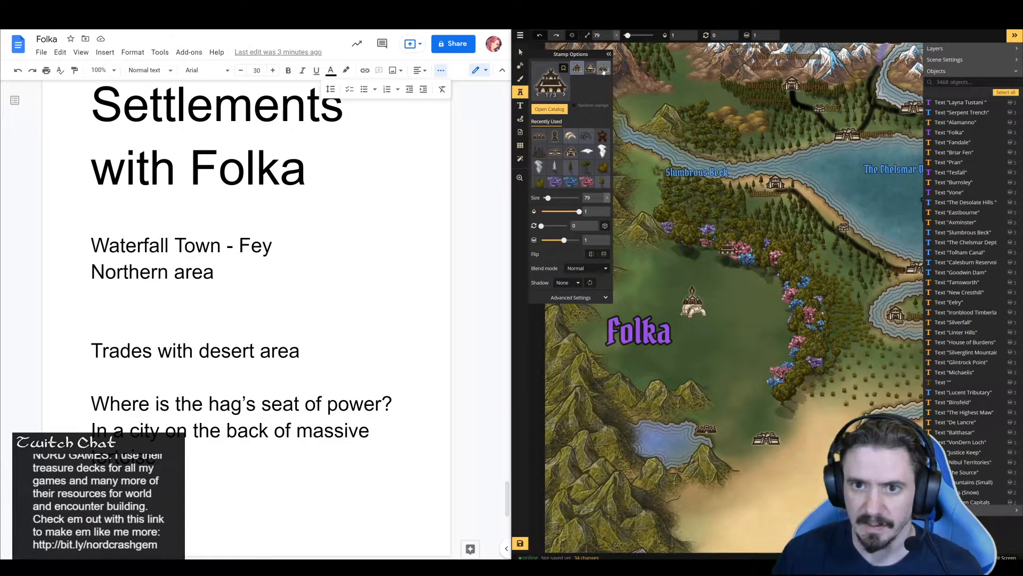
click(638, 105)
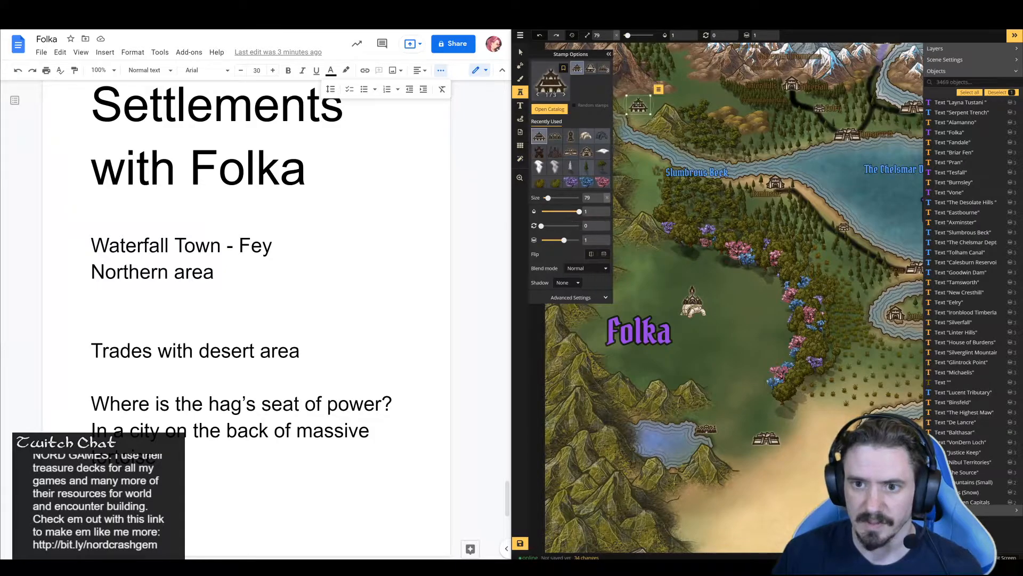
Place a second Icon Elven Cities stamp at size 79 against the mountains north of the Folka label, then deselect it
key(space)
drag(682, 261, 754, 251)
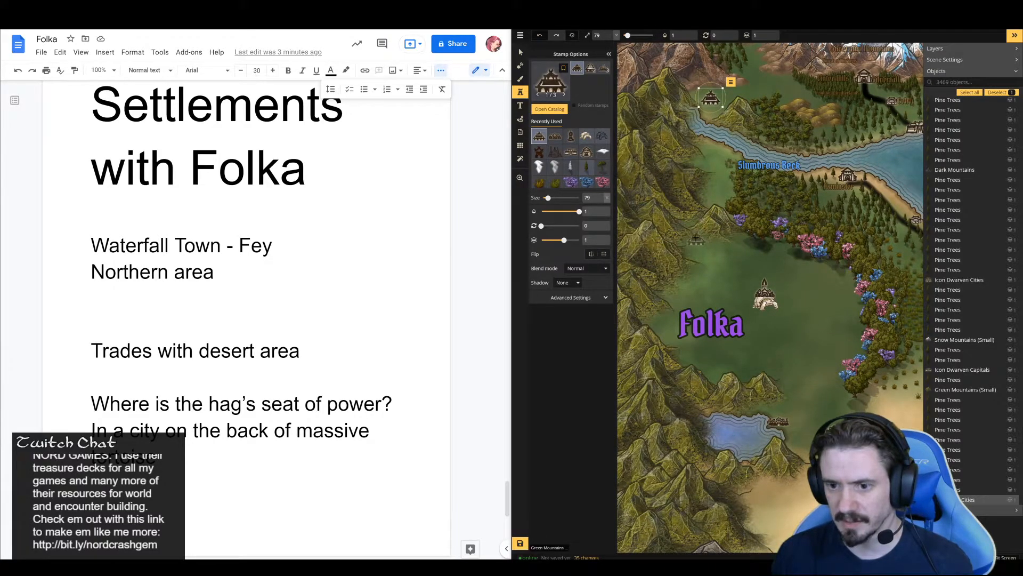
click(696, 238)
drag(829, 328, 729, 347)
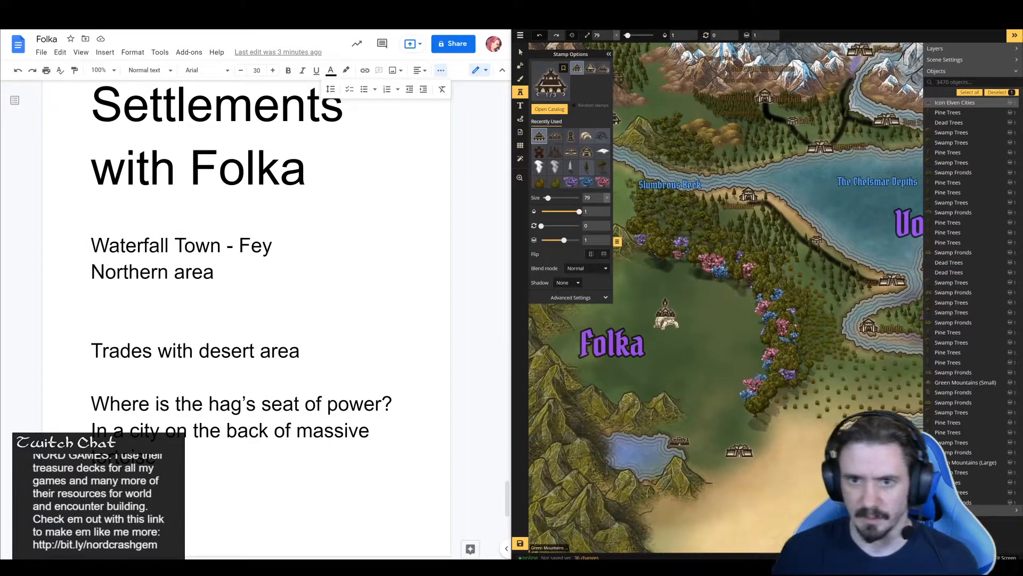
click(609, 54)
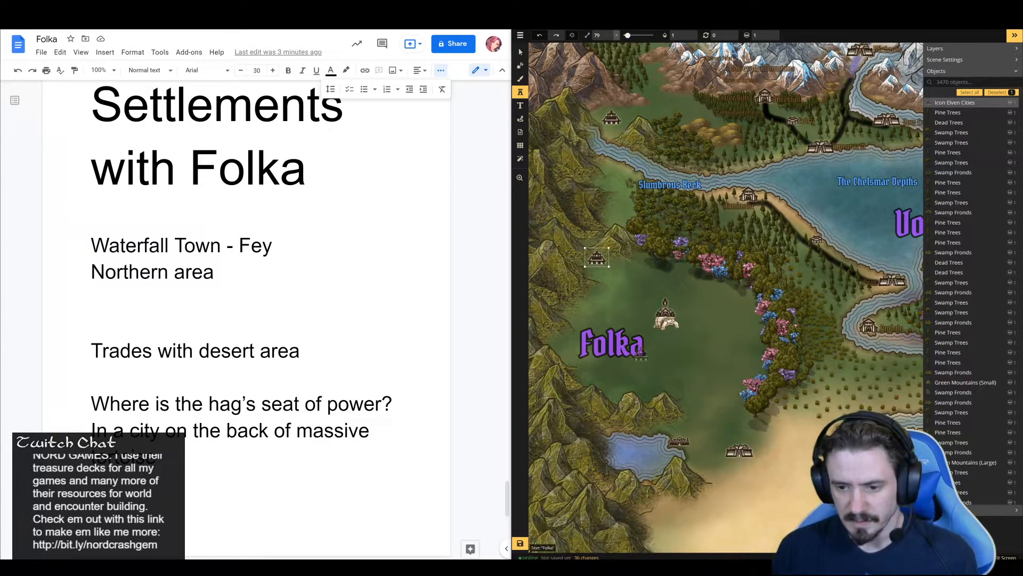
click(521, 52)
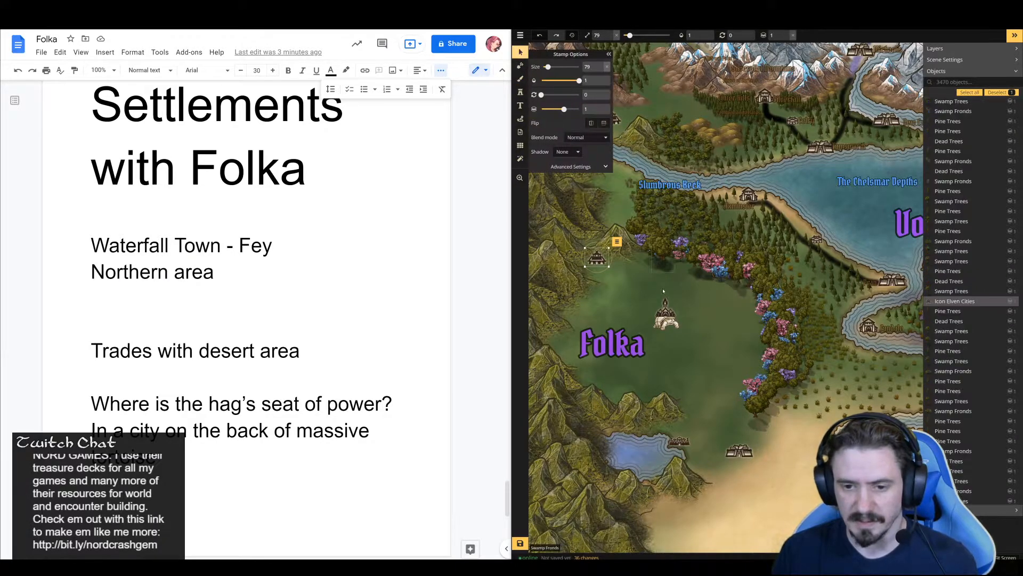
click(642, 275)
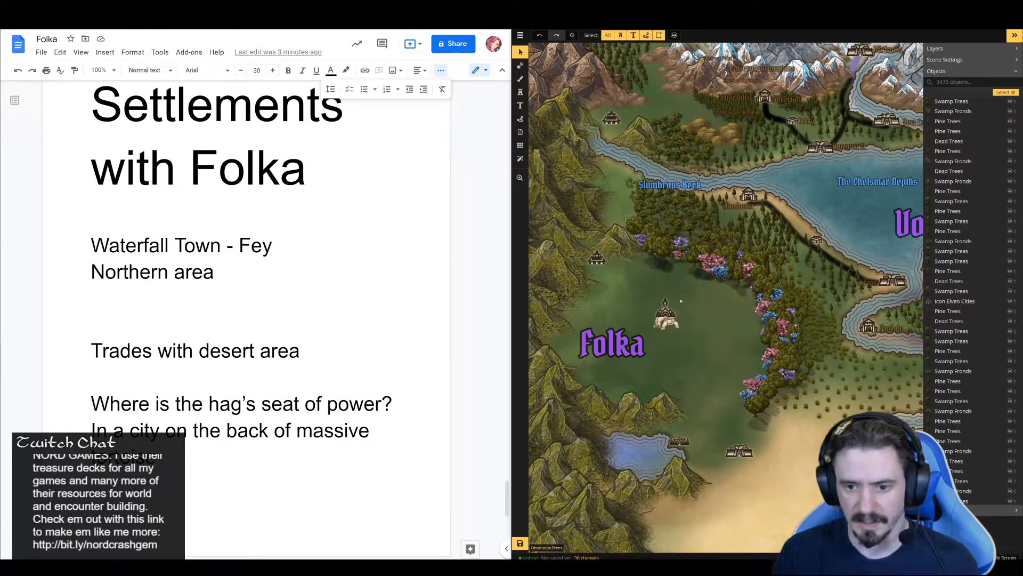
key(space)
drag(604, 162, 613, 135)
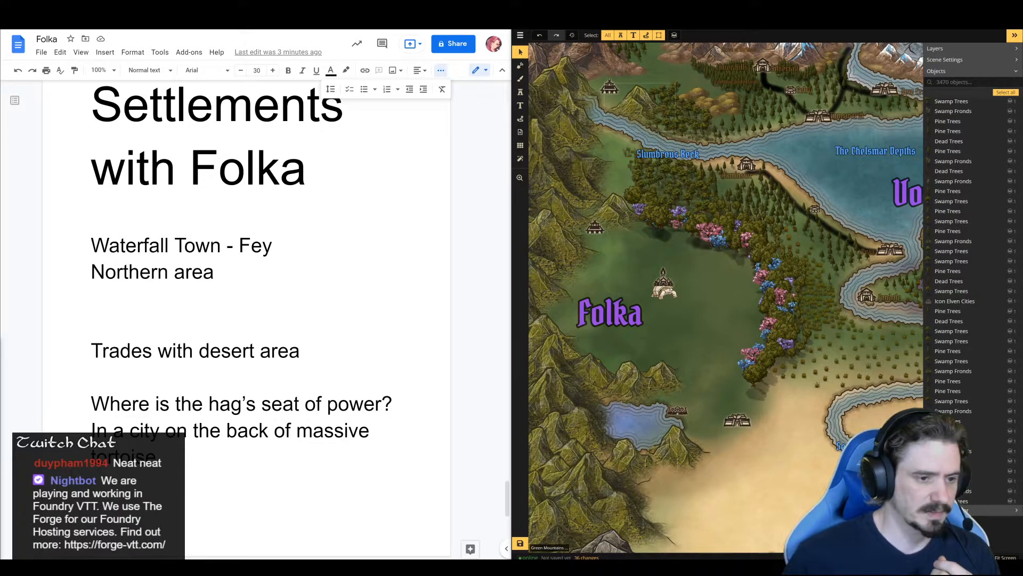
Switch to the East European town name generator page and copy the name "Zlazová" from the list
key(alt+Tab)
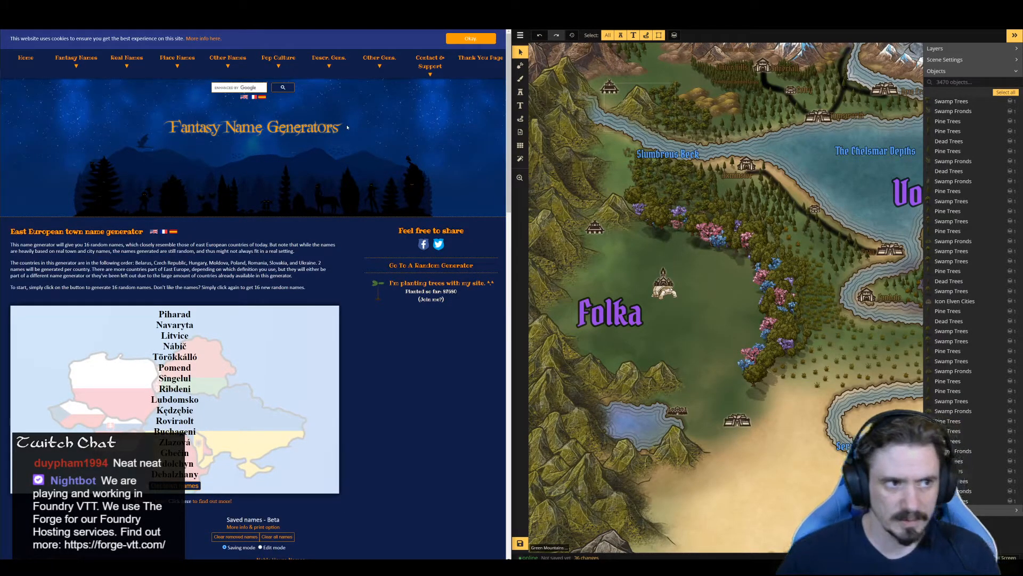
scroll(248, 299, down, 2)
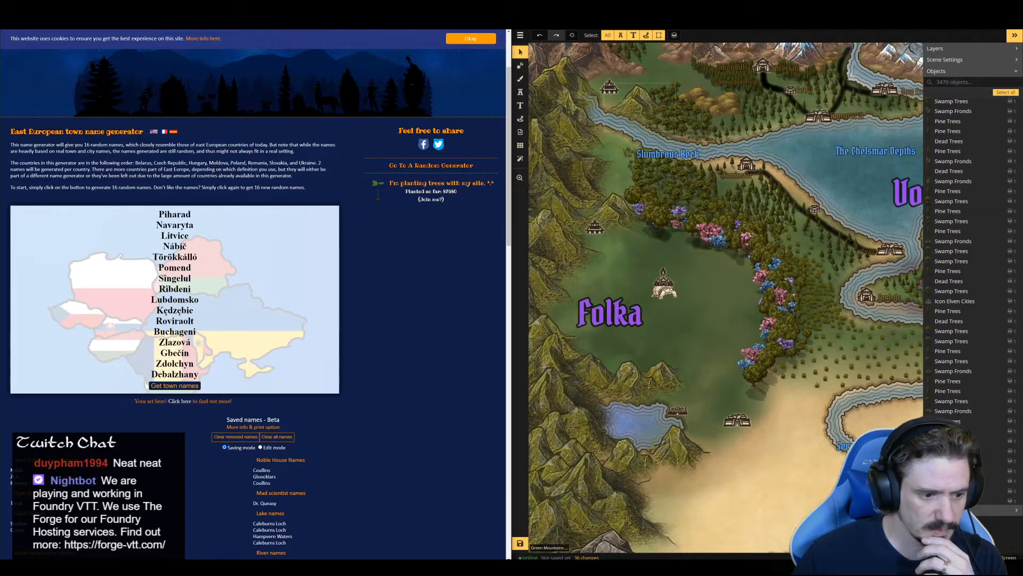
drag(158, 342, 192, 342)
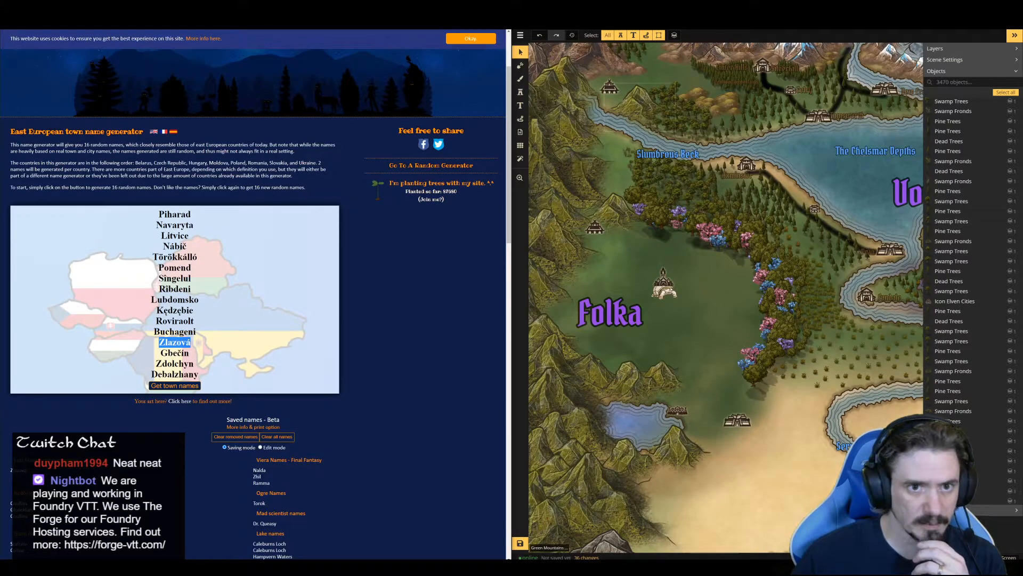
click(383, 21)
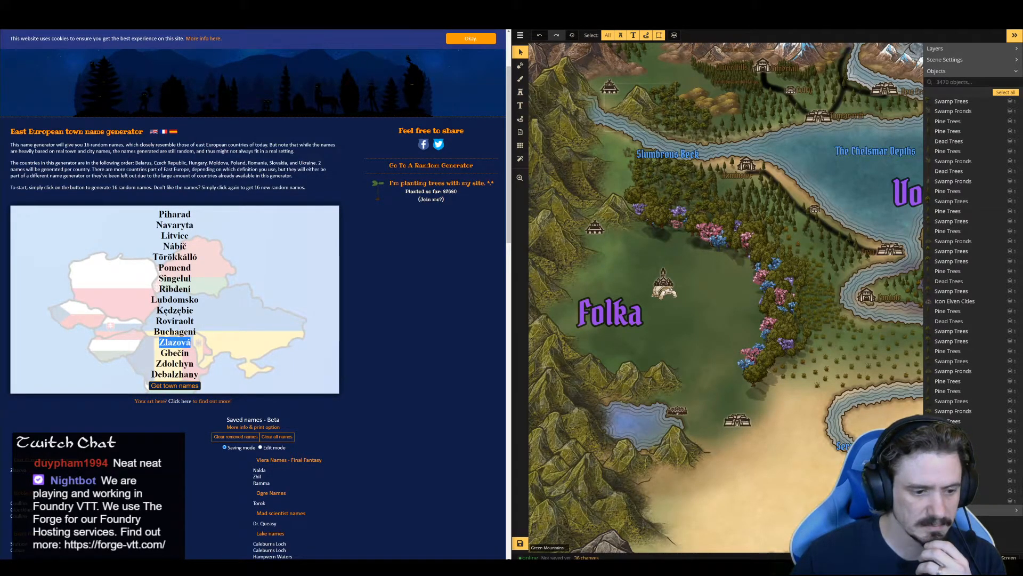
click(384, 22)
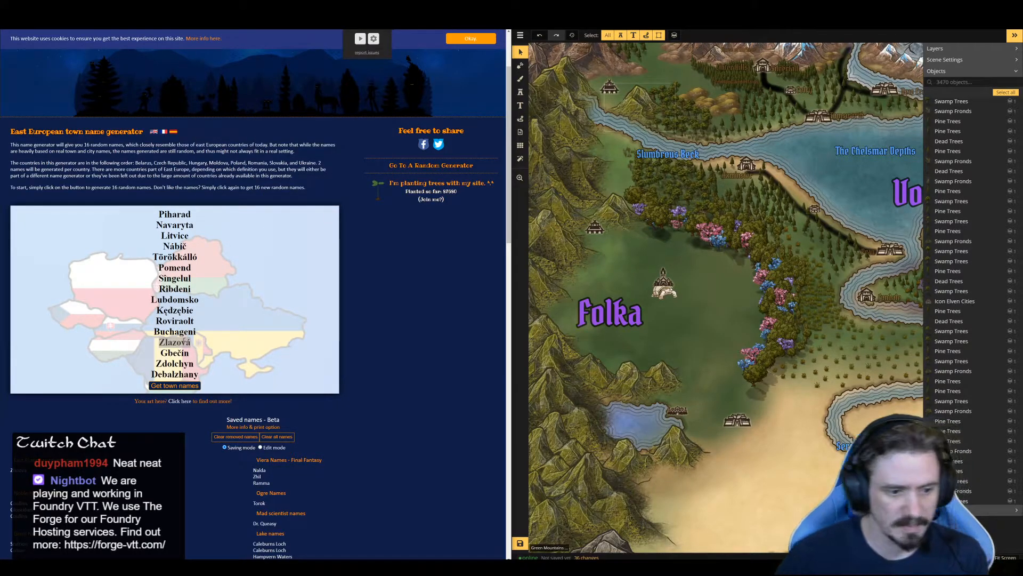
right_click(187, 344)
click(201, 335)
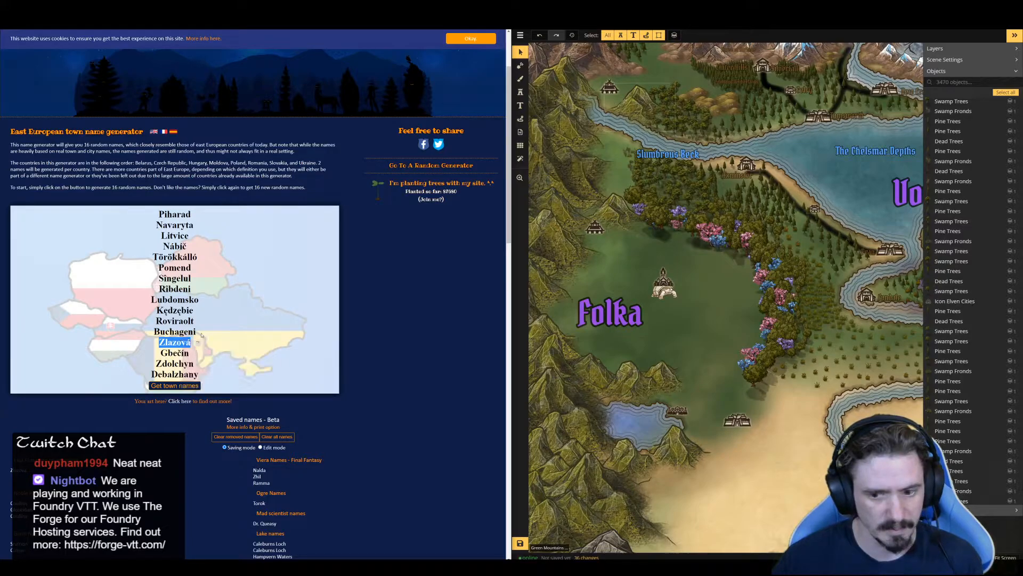
Paste a copy of the Axminster text label onto the open green area east of the tortoise city
click(684, 316)
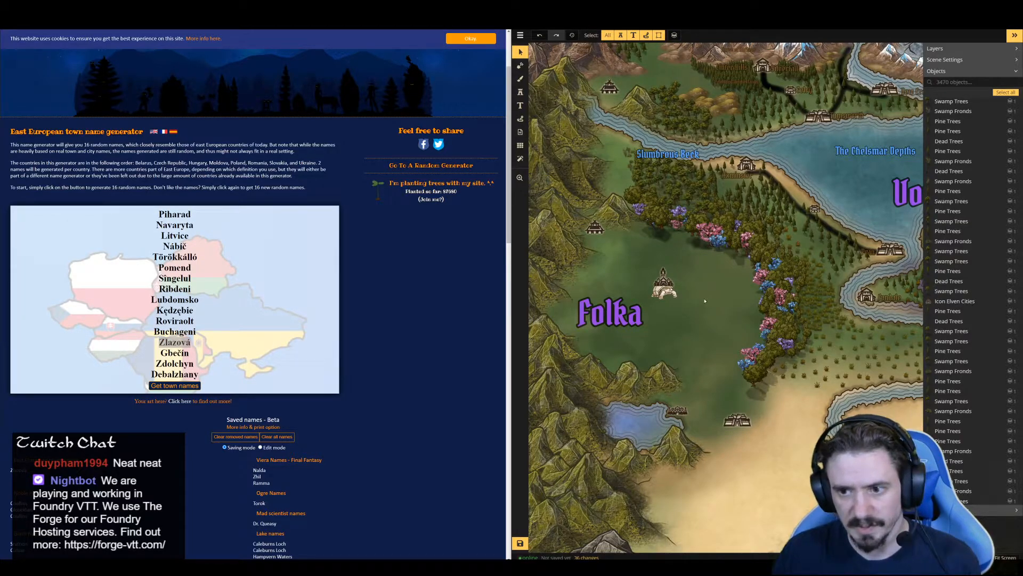
right_click(661, 299)
click(698, 263)
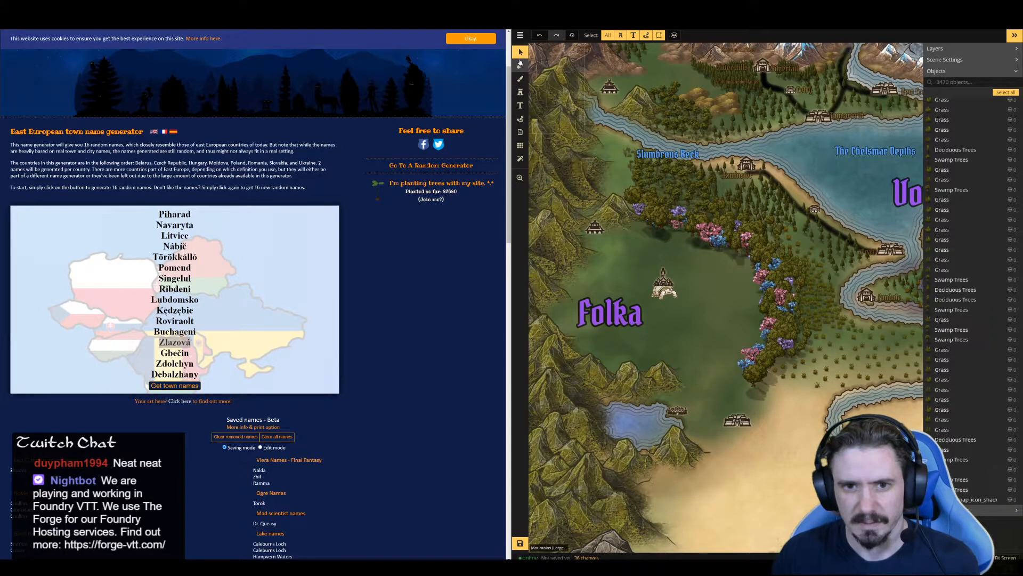
click(733, 174)
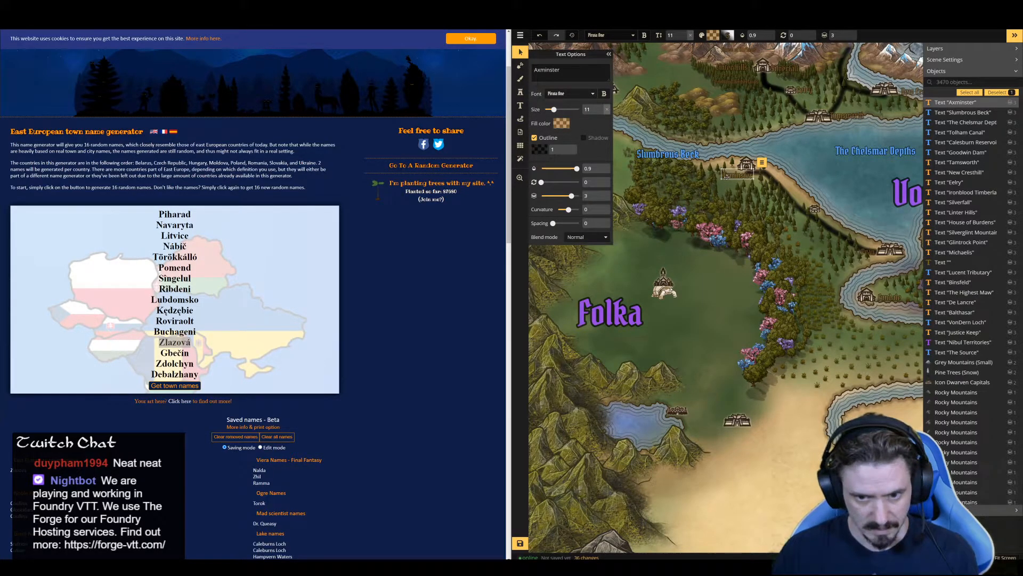
key(ctrl+c)
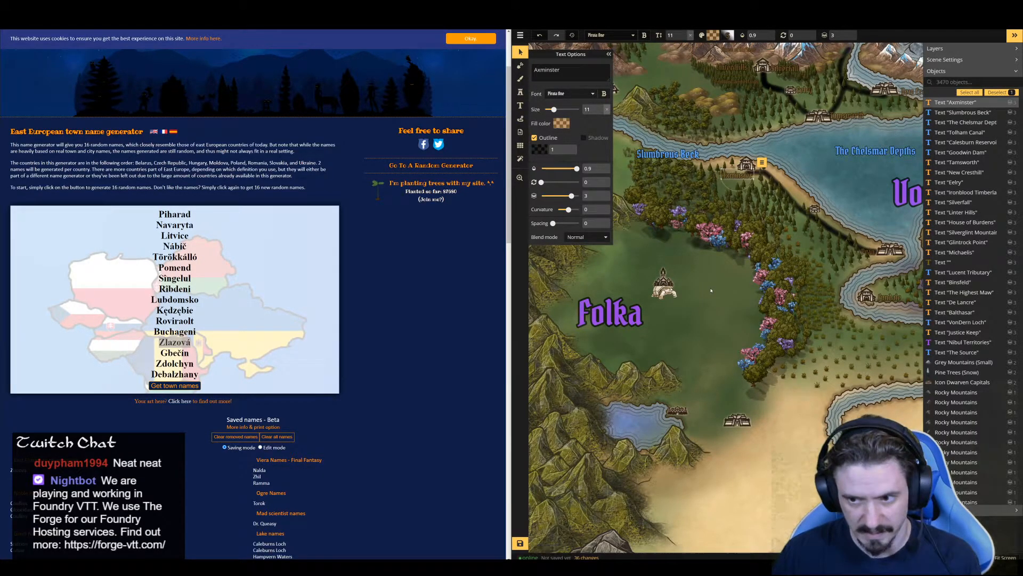
click(711, 288)
key(ctrl+v)
click(712, 289)
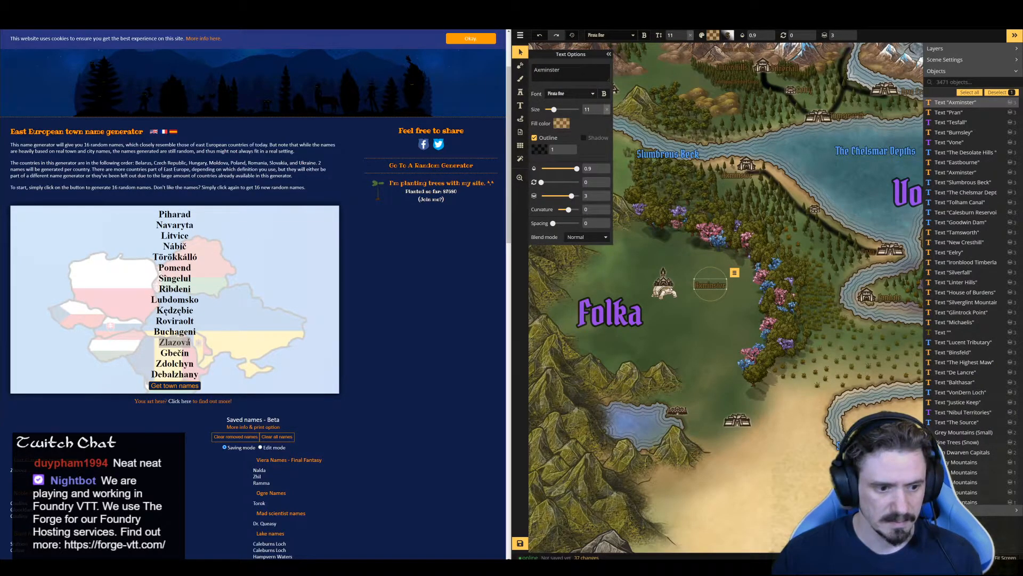
Change the copied label's text to the generated name "Zlazová" and move it right beside the tortoise city
double_click(184, 343)
right_click(186, 345)
click(201, 349)
click(565, 71)
key(ctrl+a)
key(ctrl+v)
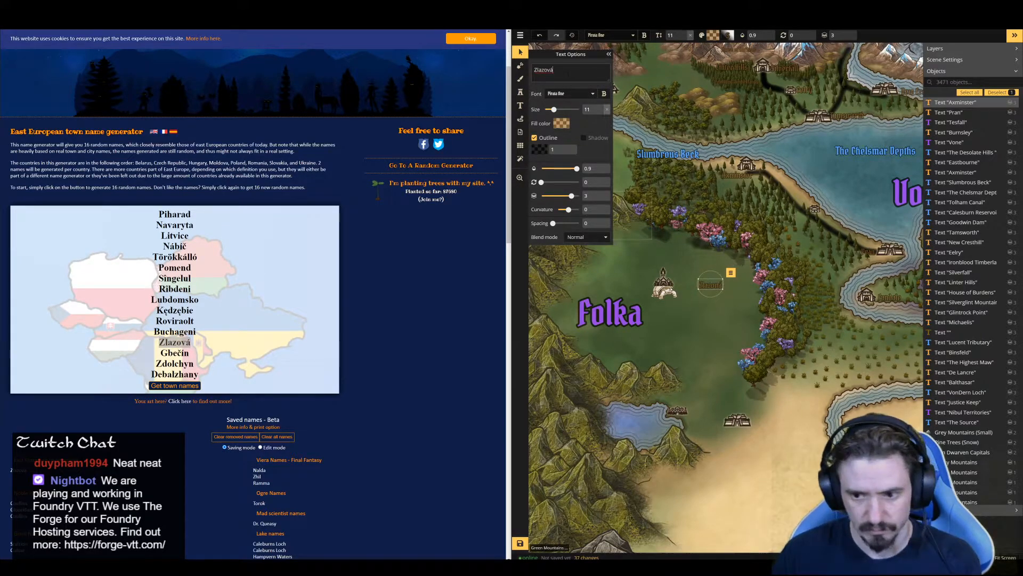
drag(709, 287, 683, 284)
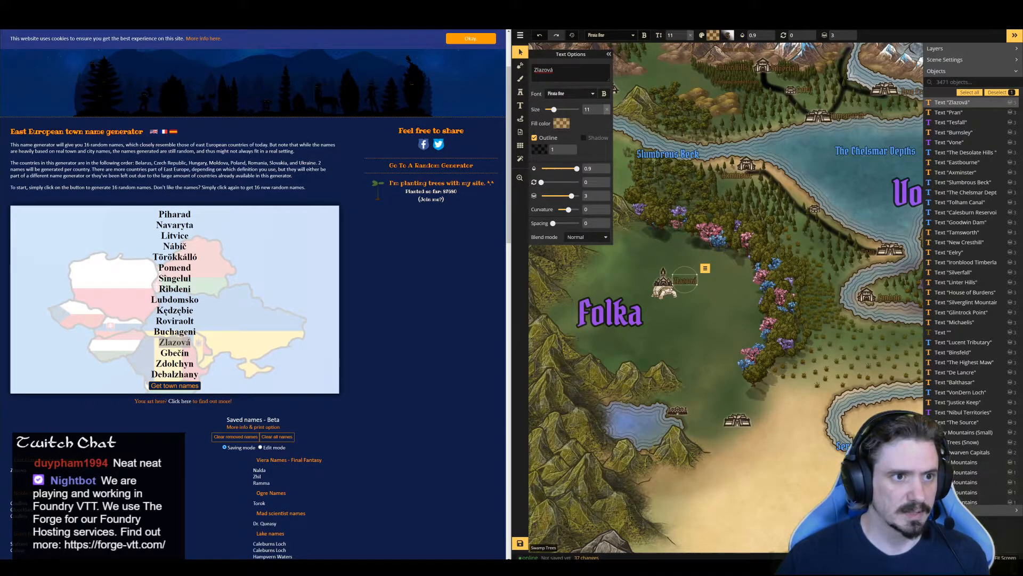
Switch to the Folka document, paste "Zlazová" on its own line above "Where is the hag's seat of power?" and clear its formatting
click(176, 11)
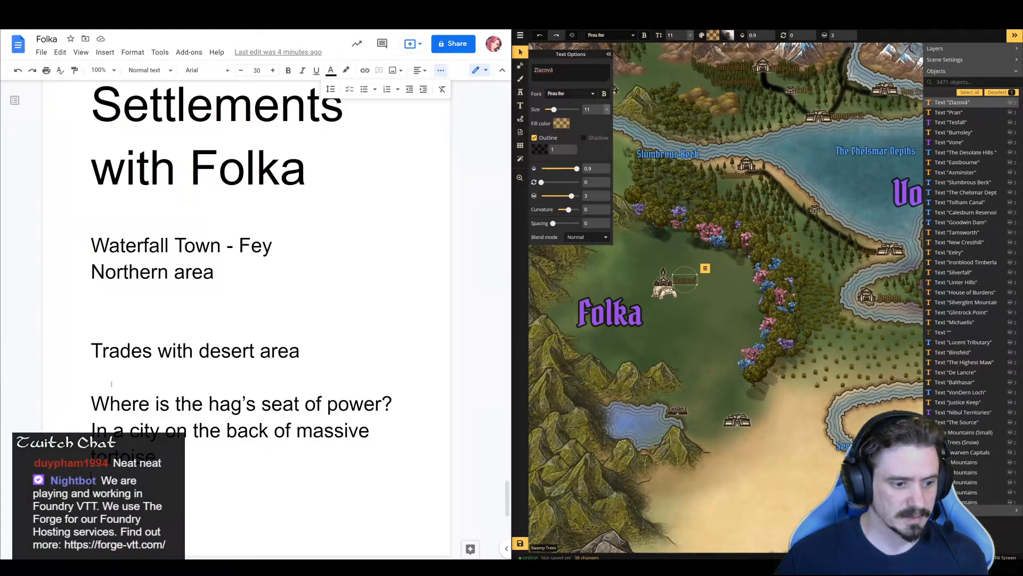
click(90, 398)
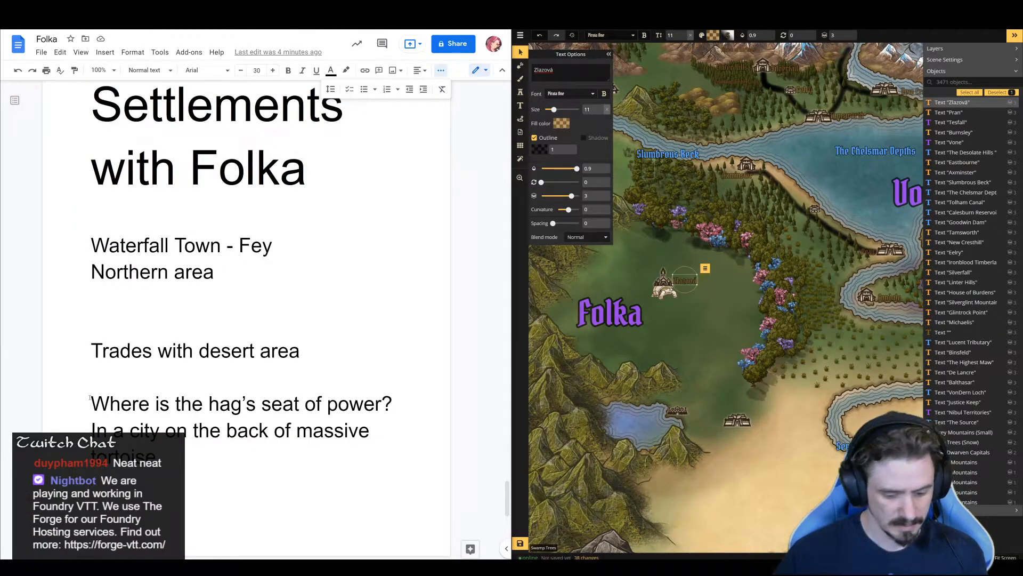
key(ctrl+v)
key(Return)
triple_click(90, 398)
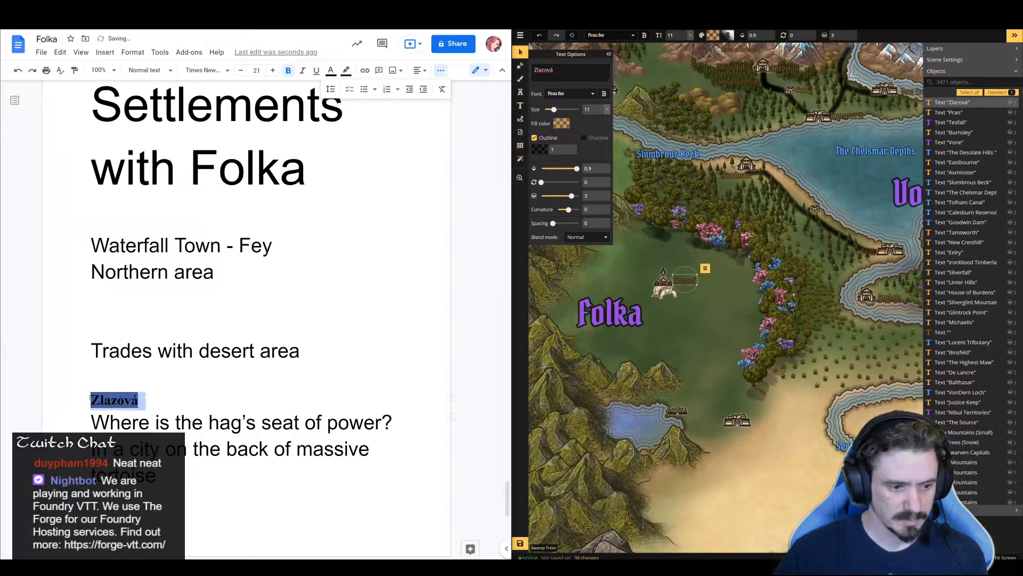
click(441, 89)
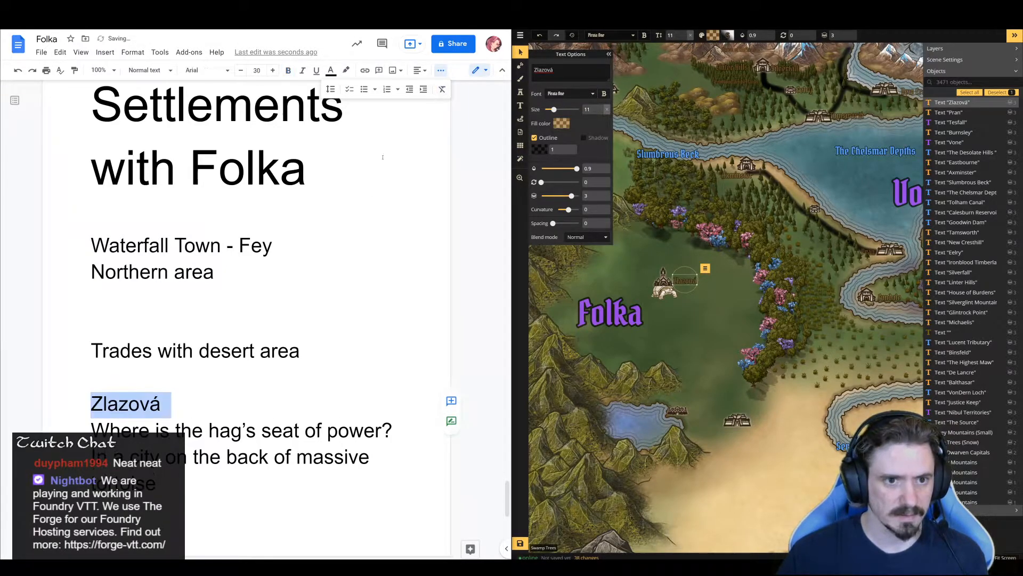
Insert an empty line below "Trades with desert area" in the Folka document
click(296, 365)
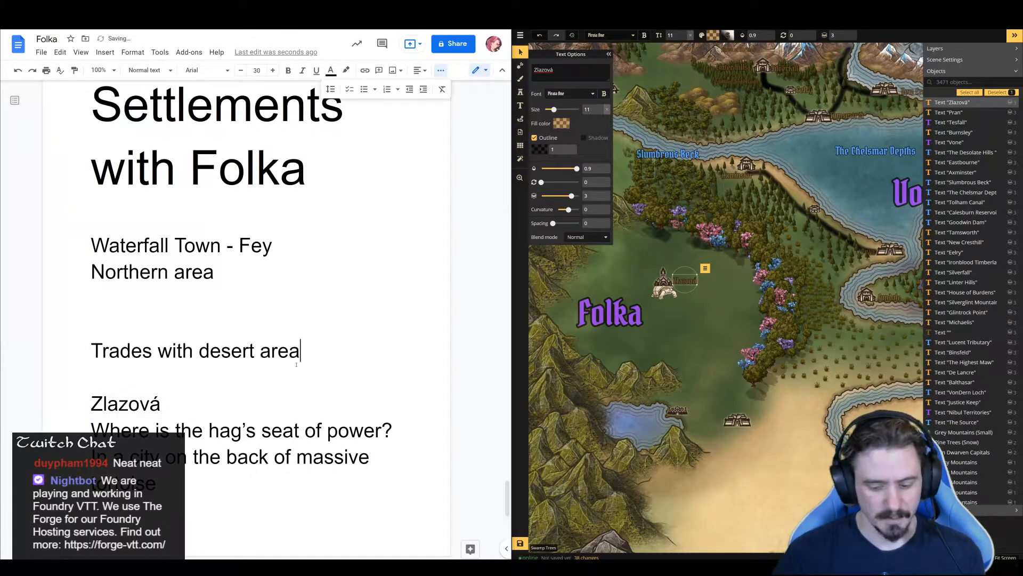
key(Return)
scroll(296, 365, down, 3)
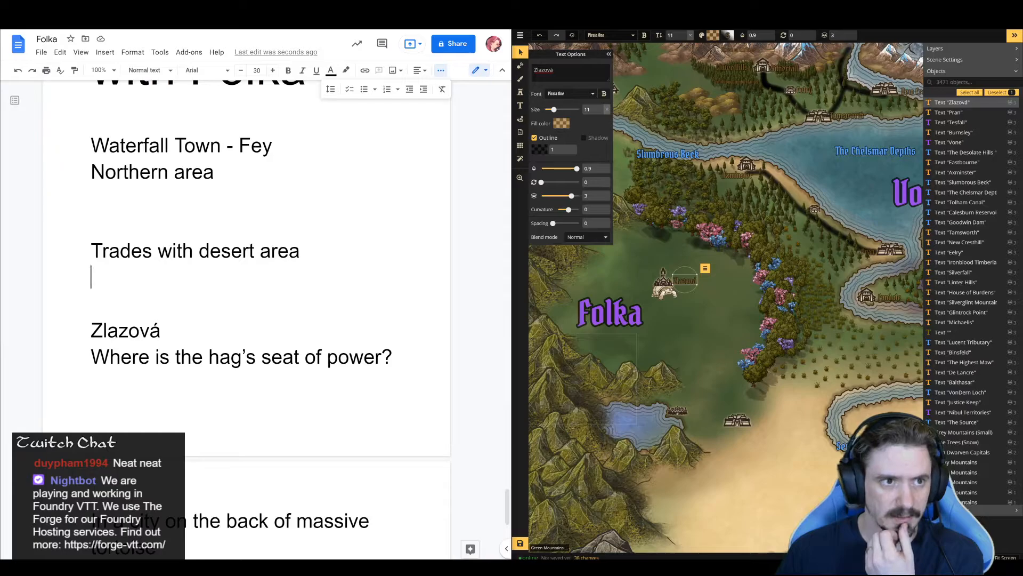
Switch to the East European town name generator page and have the name "Törökkálló" read aloud
click(293, 7)
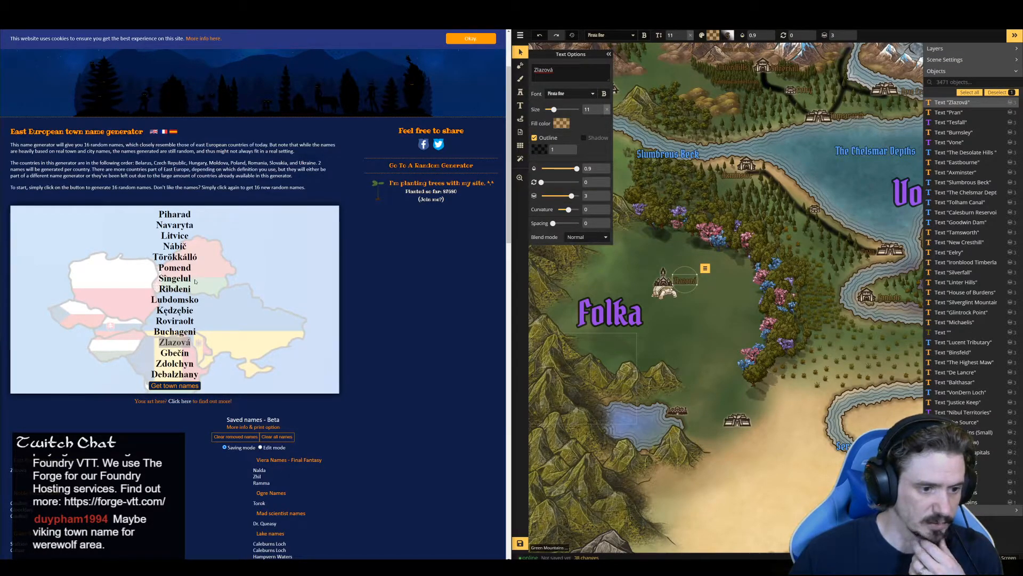
drag(198, 258, 158, 257)
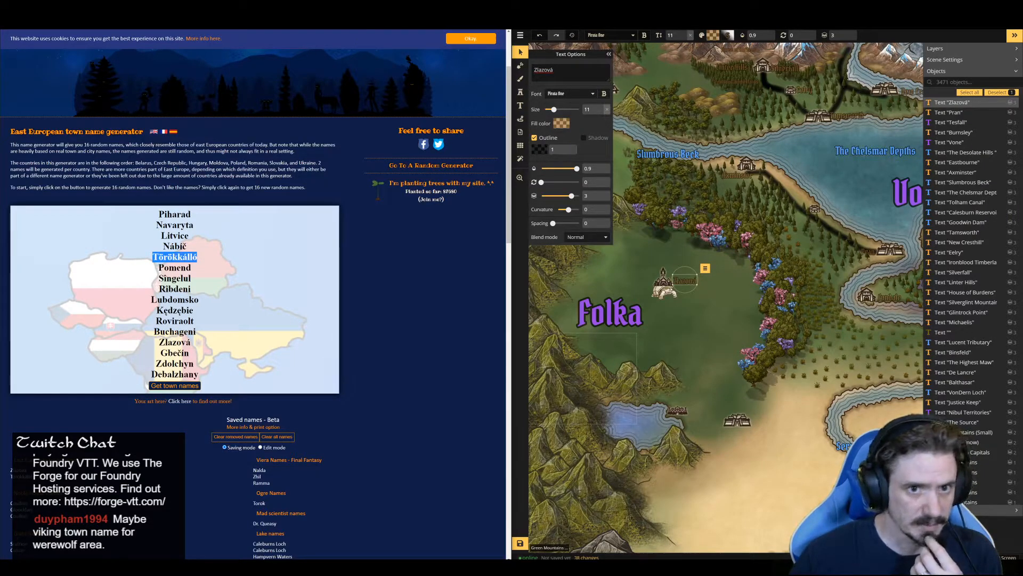
key(alt+p)
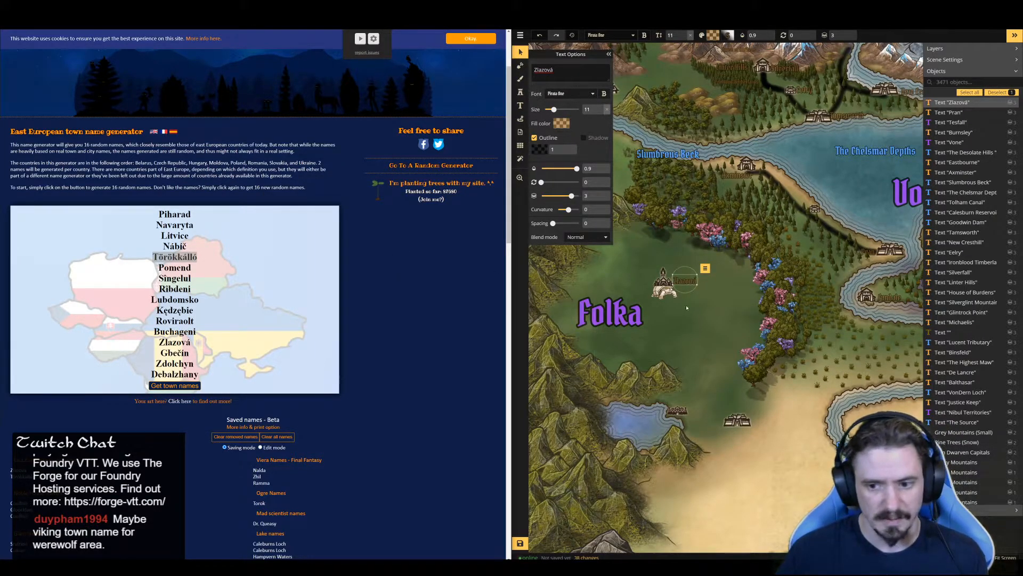
Paste a copy of the "Zlazová" map label beside the town icon at the southern edge of Folka's green area
click(688, 280)
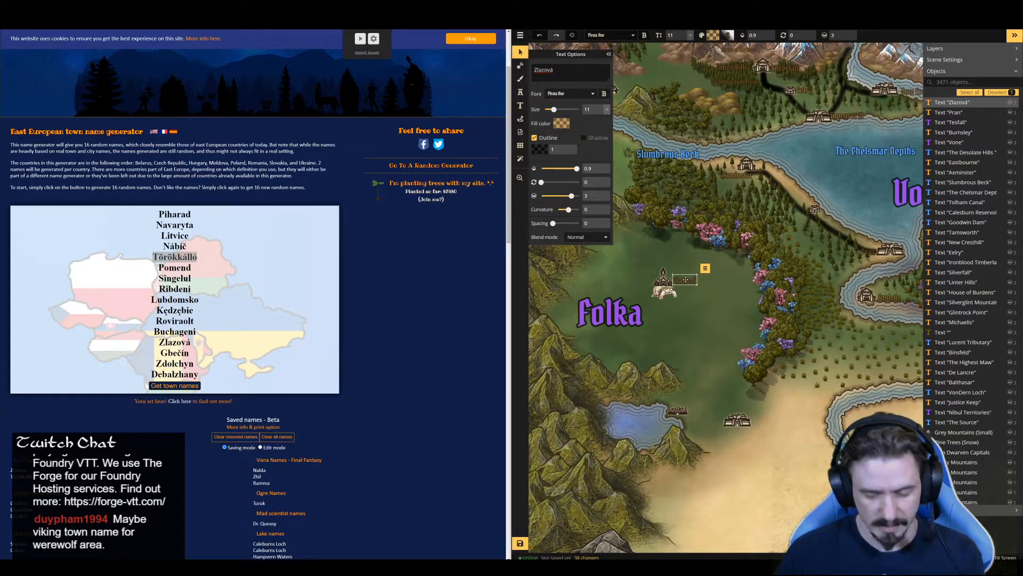
key(ctrl+v)
click(755, 410)
Copy the generated name "Törökkálló" and use it as the text of the southern town's label
right_click(186, 256)
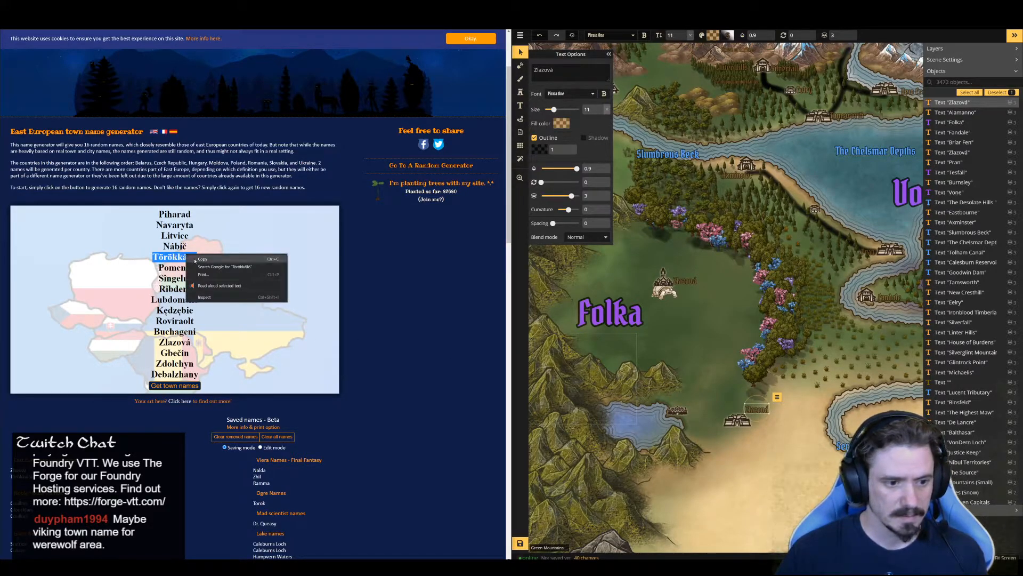
click(213, 258)
click(568, 71)
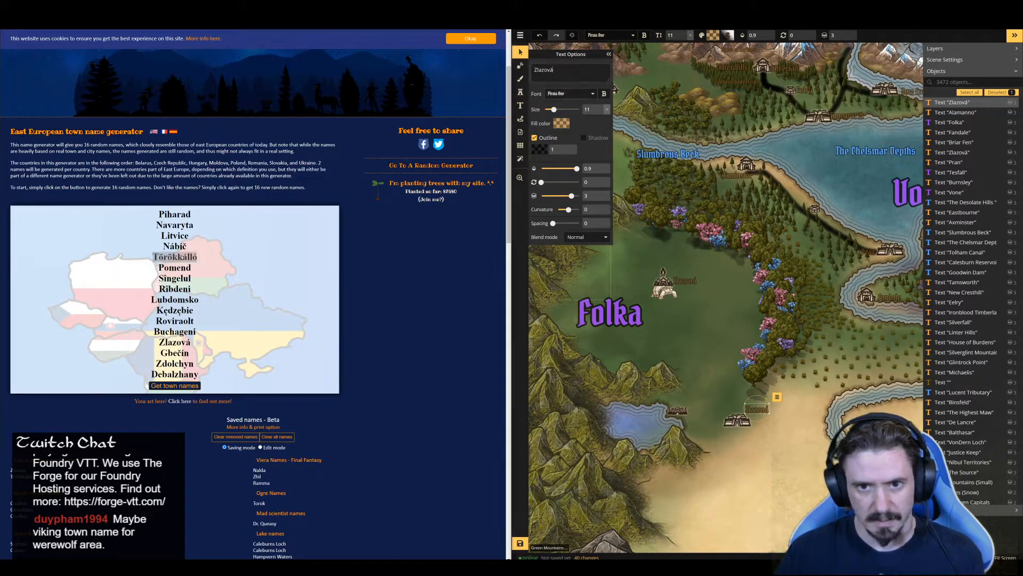
key(ctrl+a)
key(ctrl+v)
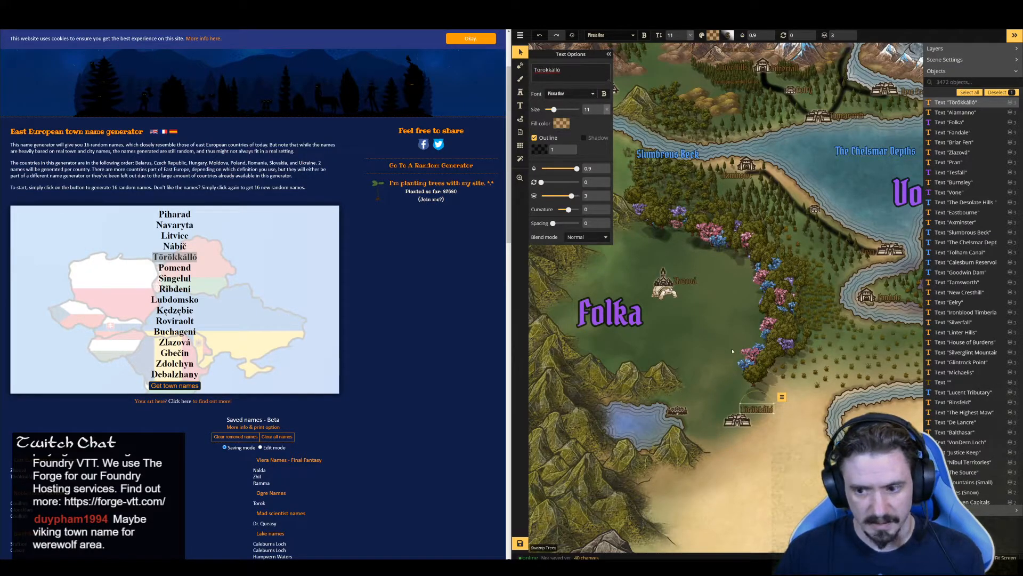
key(Escape)
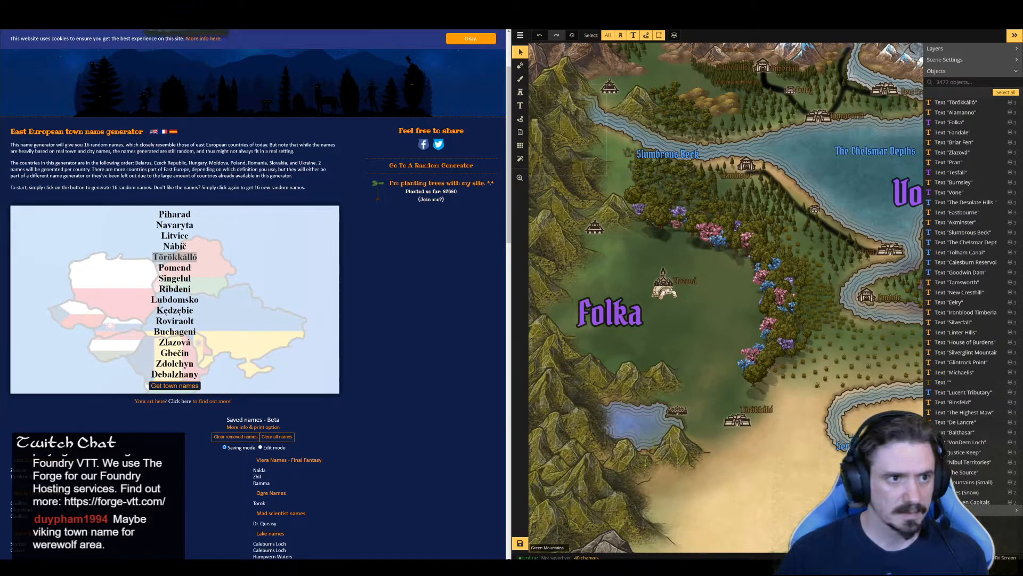
In the Folka document, paste "Törökkálló" on the empty line above "Trades with desert area" and clear its formatting
click(175, 7)
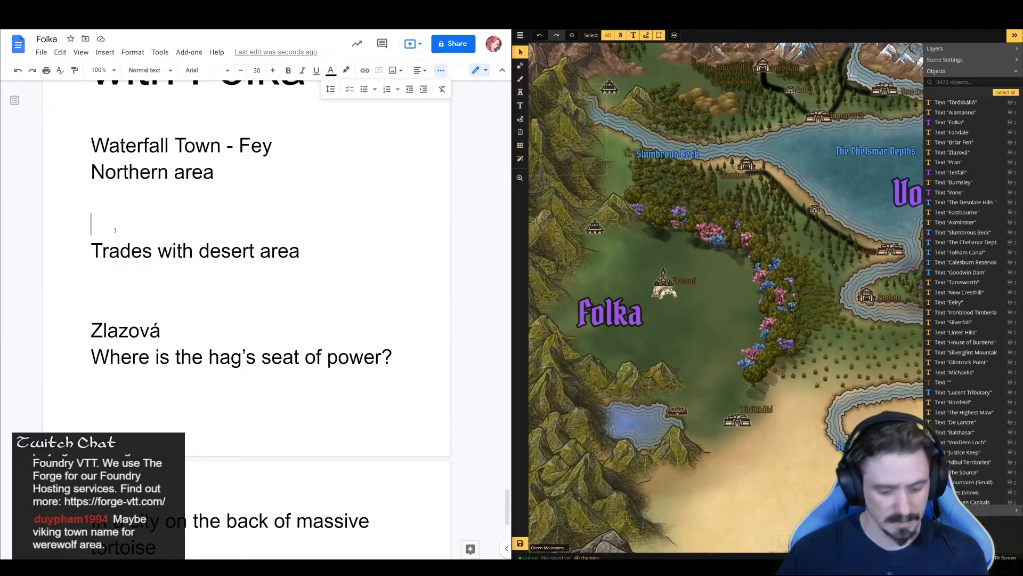
key(ctrl+v)
key(Up)
key(shift+Down)
key(shift+Down)
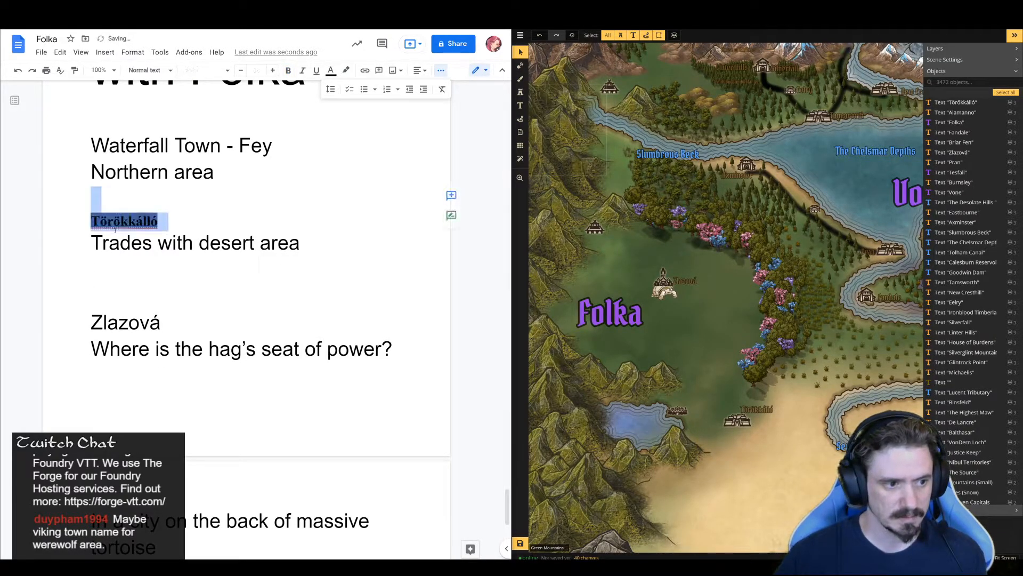
click(442, 89)
Insert an empty line above "Waterfall Town - Fey" and switch back to the town name generator page
click(253, 171)
key(Up)
key(Up)
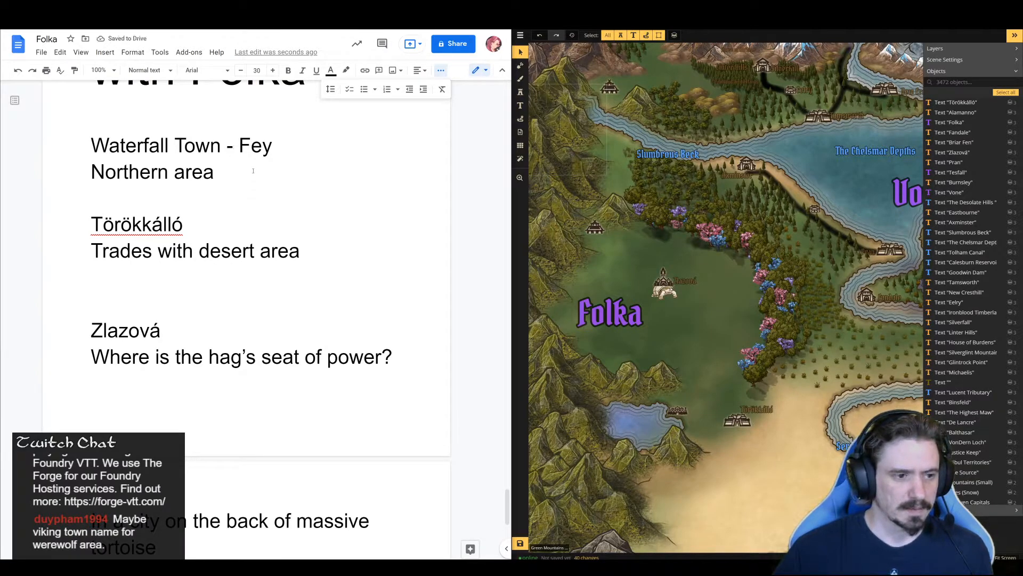
key(Return)
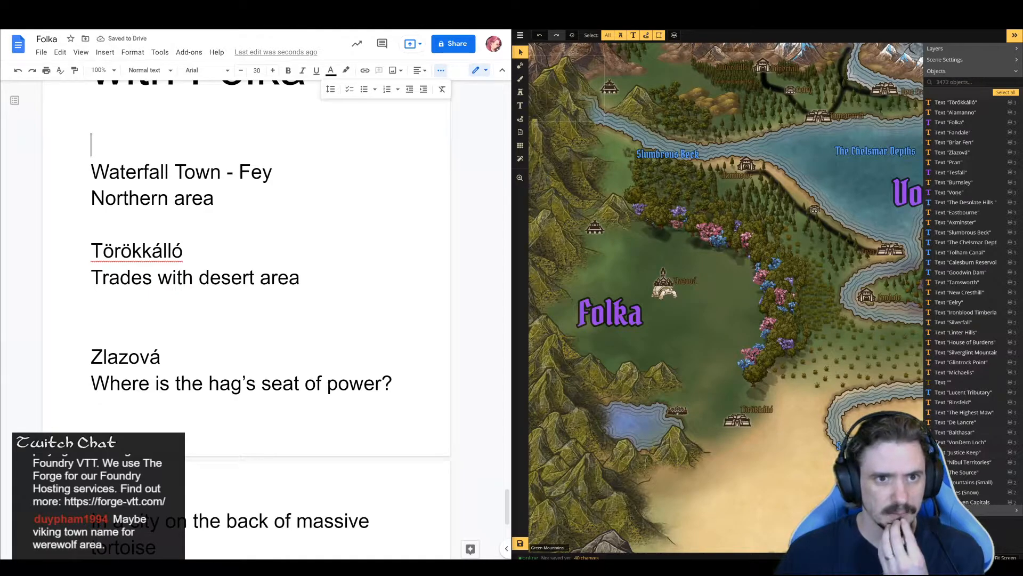
key(ctrl+Tab)
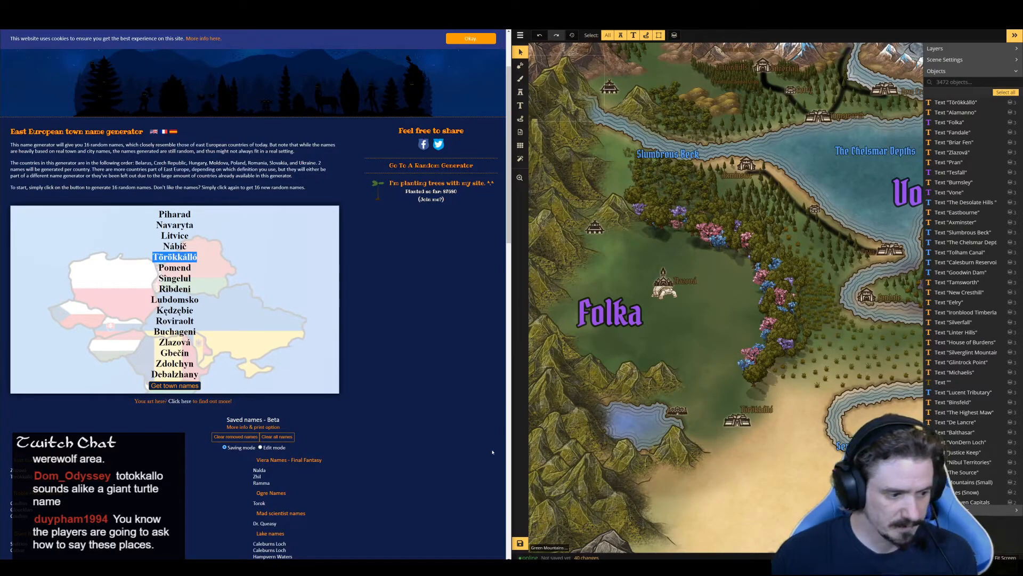
Swap the two map labels, placing "Törökkálló" beside the tortoise city and "Zlazová" beside the southern town icon
click(762, 414)
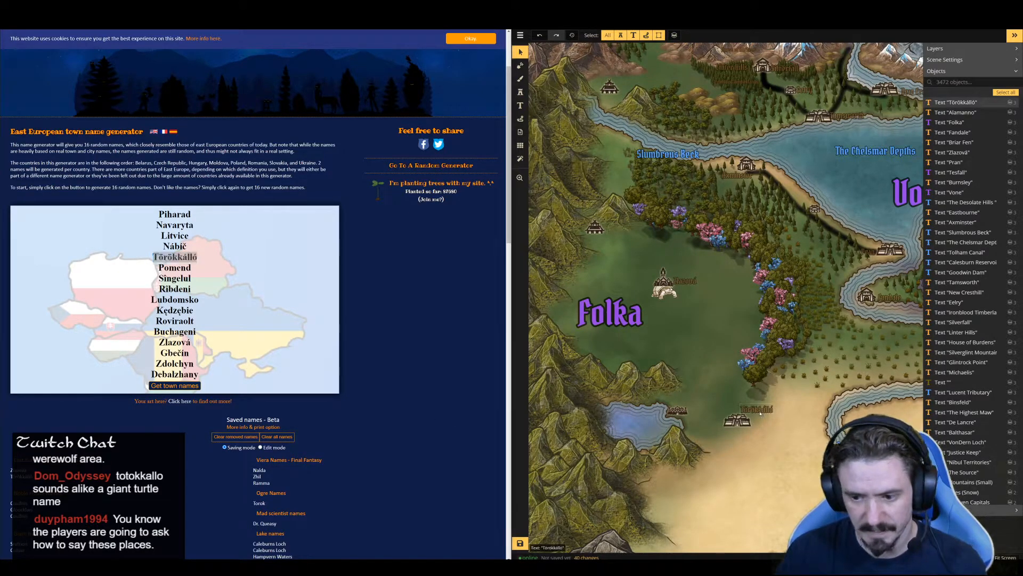
drag(763, 417, 679, 286)
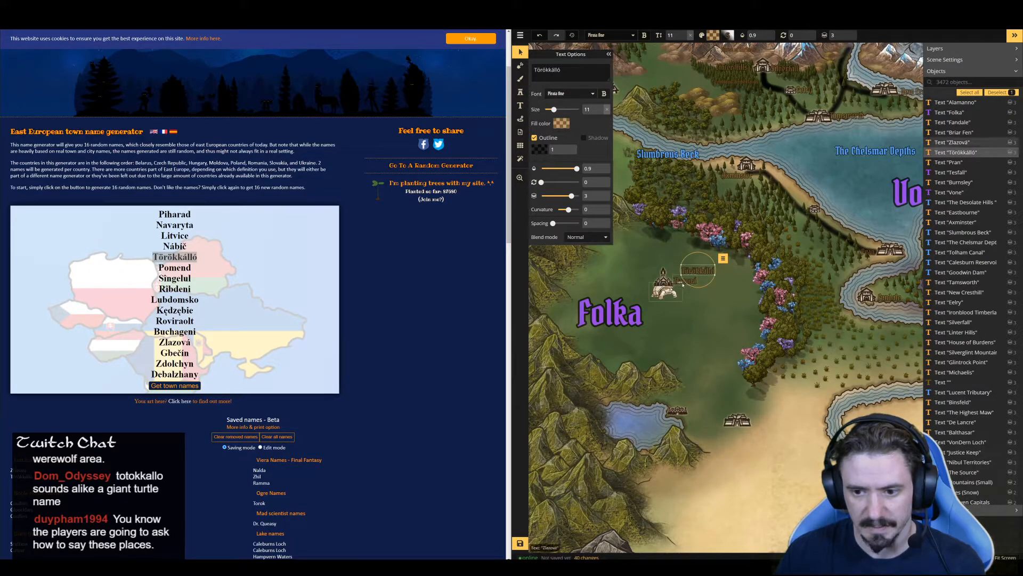
click(686, 282)
click(698, 297)
click(676, 281)
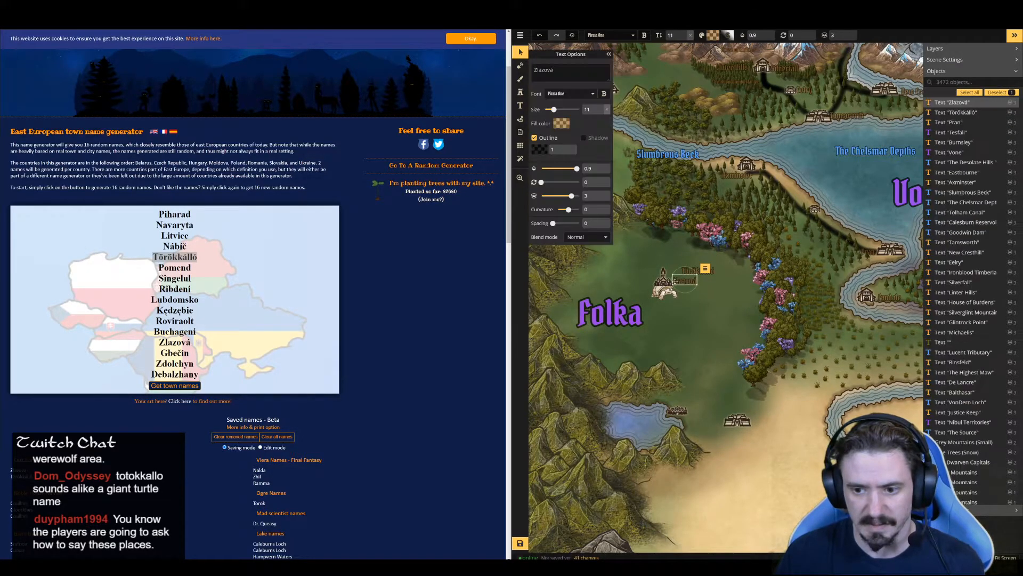
drag(685, 281, 762, 412)
drag(706, 272, 697, 279)
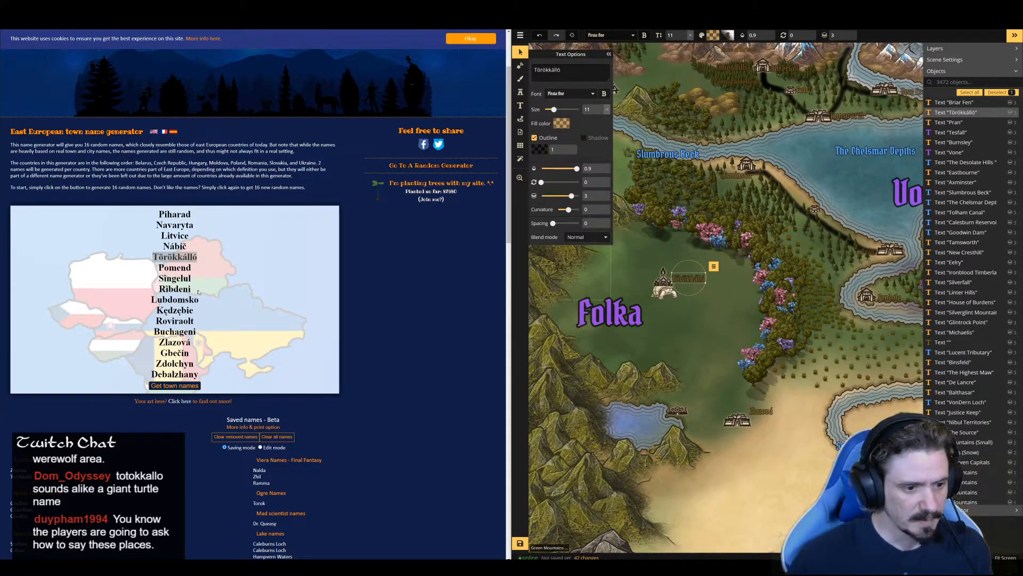
Have the generated names "Ribdeni" and "Navaryta" read aloud to check their pronunciation
double_click(157, 290)
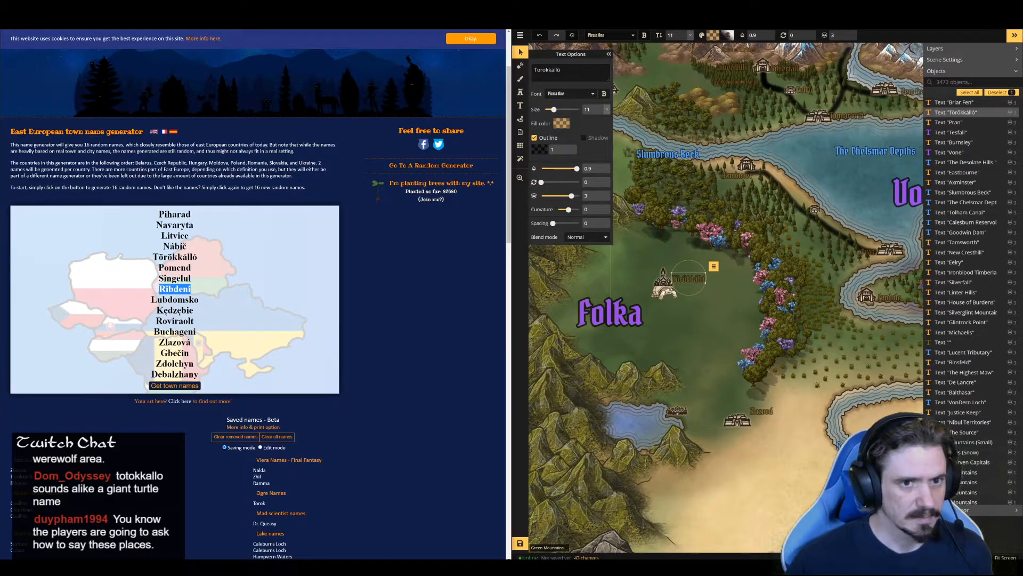
click(385, 21)
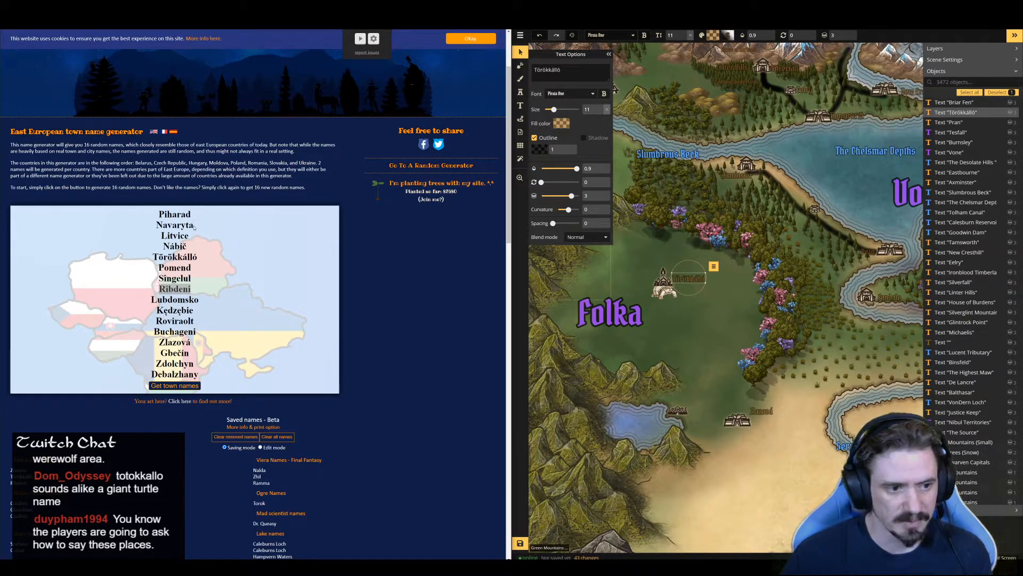
double_click(193, 225)
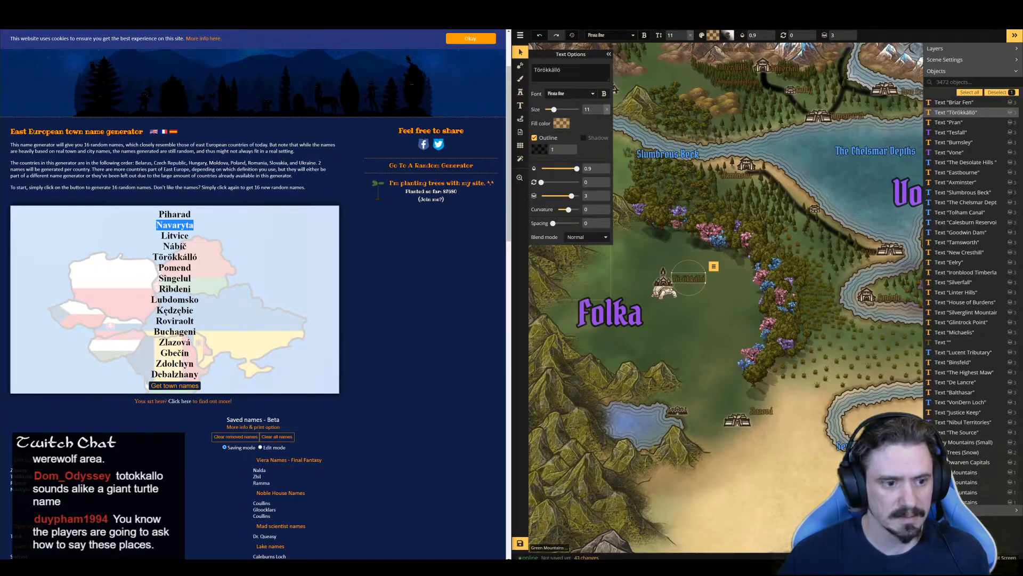
click(385, 21)
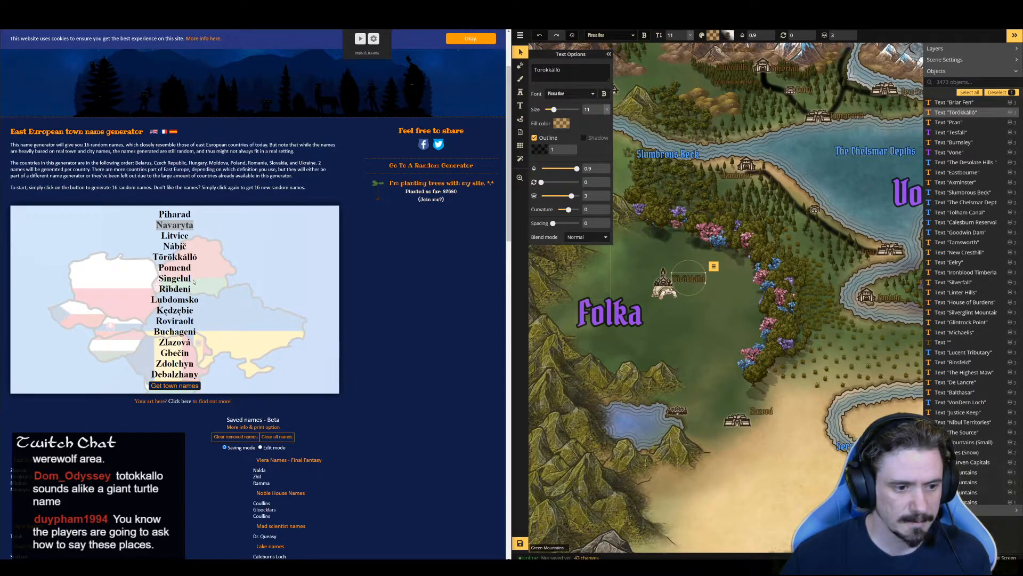
Generate a new list of town names and copy the name "Căina" from it
click(180, 389)
drag(188, 280, 161, 279)
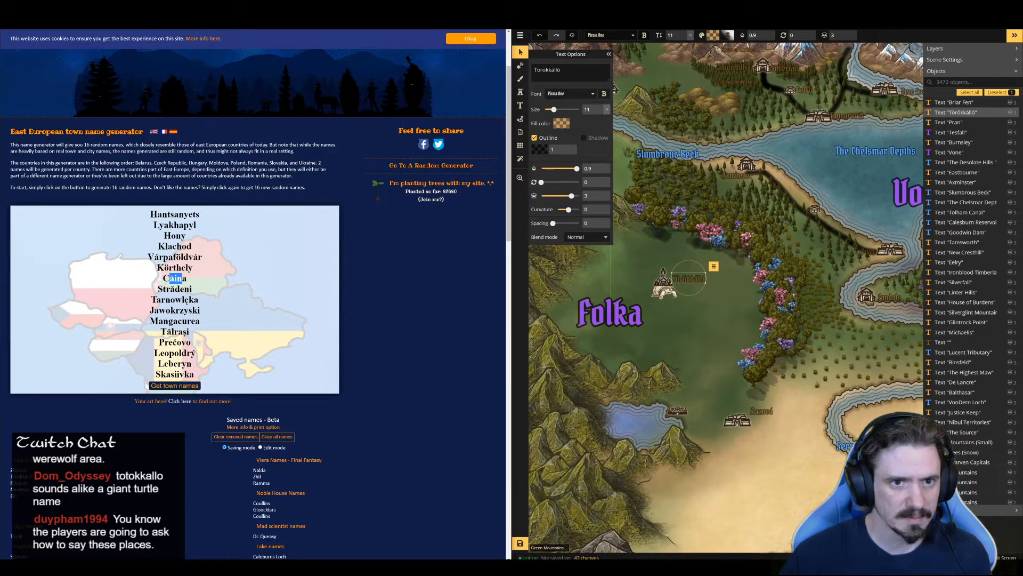
double_click(175, 268)
drag(187, 280, 162, 279)
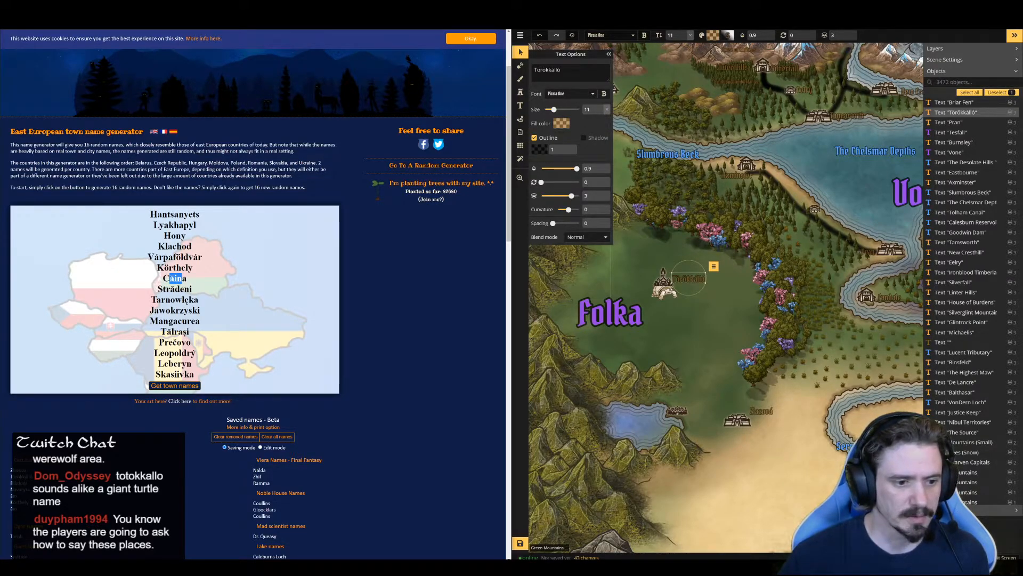
mouse_move(162, 279)
mouse_down()
mouse_move(191, 278)
mouse_move(163, 281)
mouse_up()
click(176, 300)
key(ctrl+c)
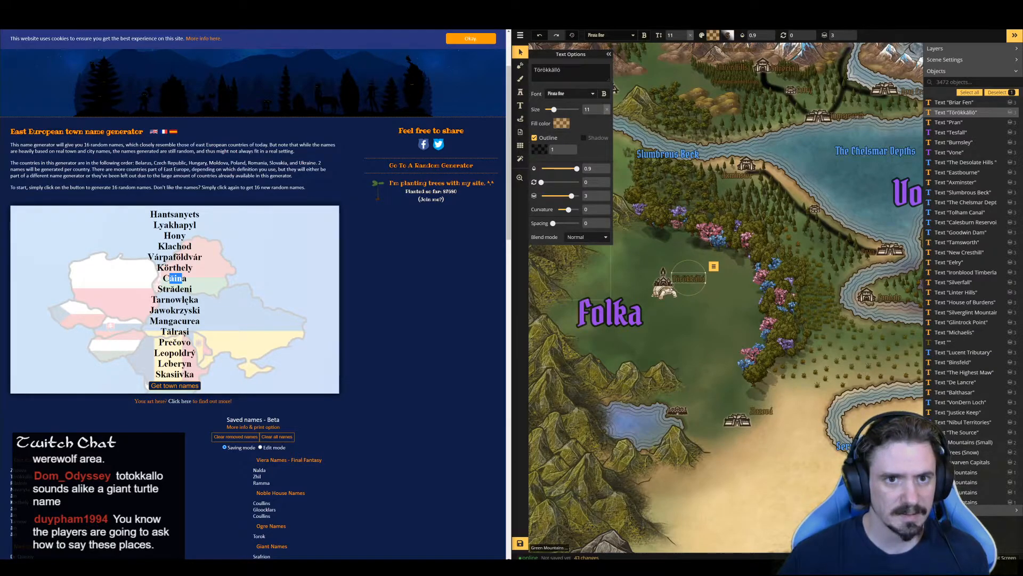
Search Google for "Căina" in a new tab and have the searched name read aloud
key(ctrl+t)
key(ctrl+v)
key(Return)
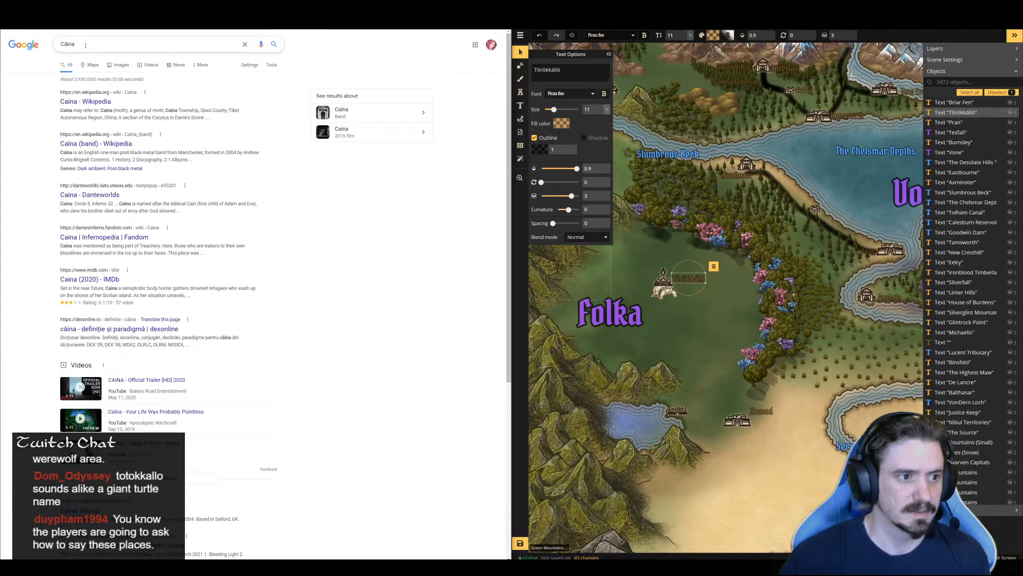
drag(87, 45, 62, 48)
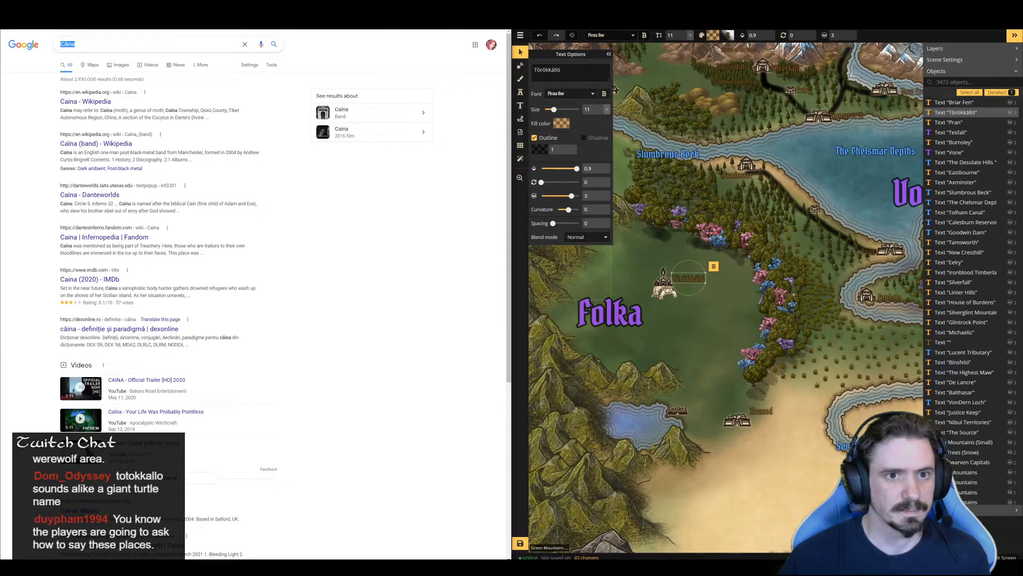
click(386, 21)
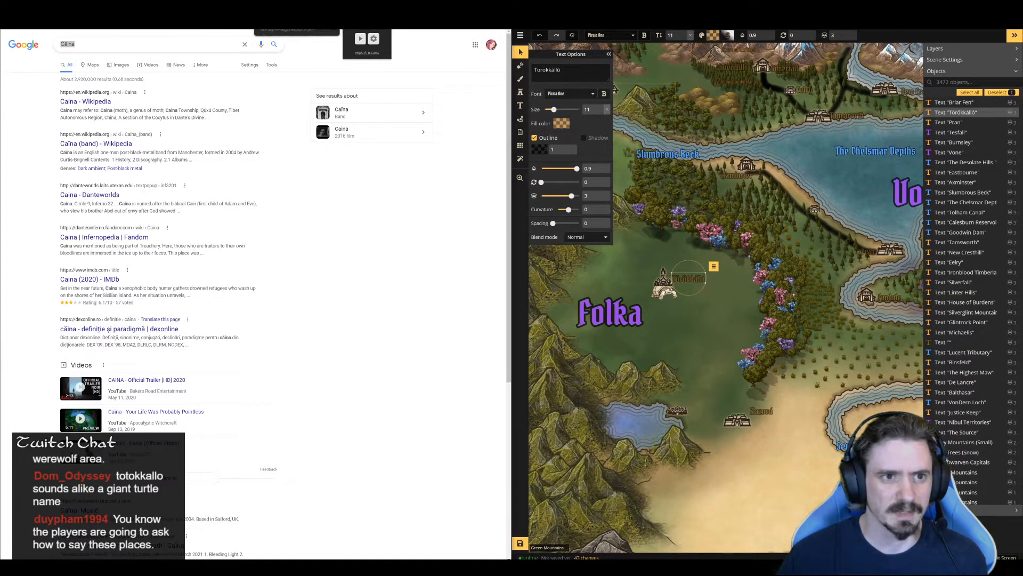
Return to the town name generator page and have the name "Körthely" read aloud
click(275, 6)
drag(190, 288, 162, 288)
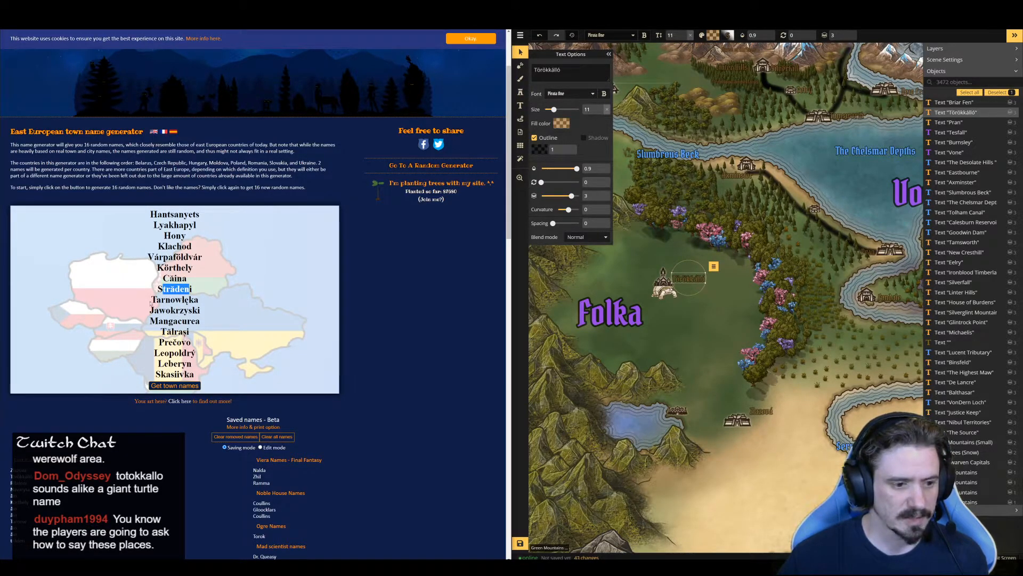
drag(158, 288, 157, 267)
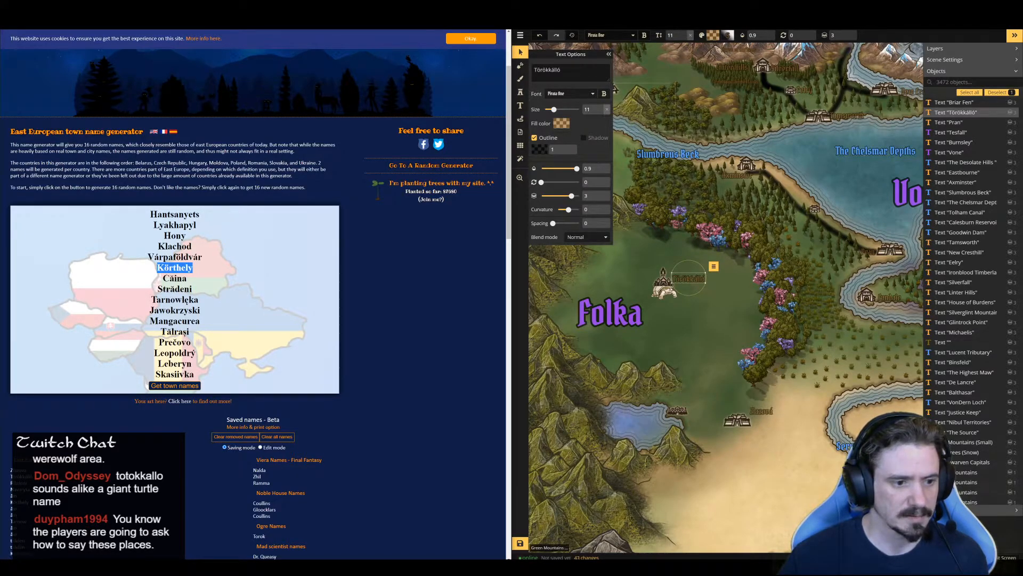
click(380, 20)
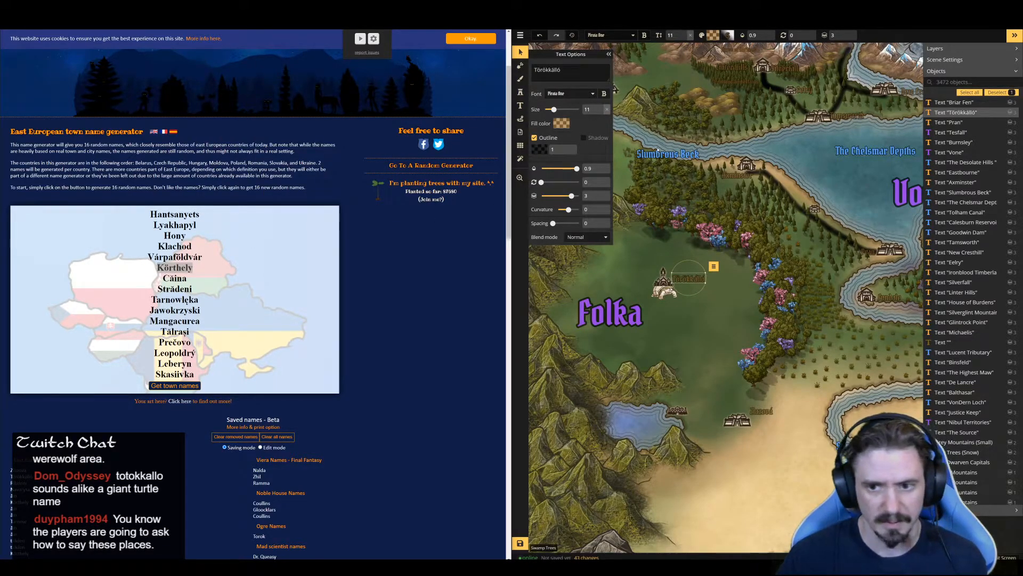
Paste a copy of the "Törökkálló" label and position it beside the northwestern settlement icon near the mountains
key(Escape)
click(630, 83)
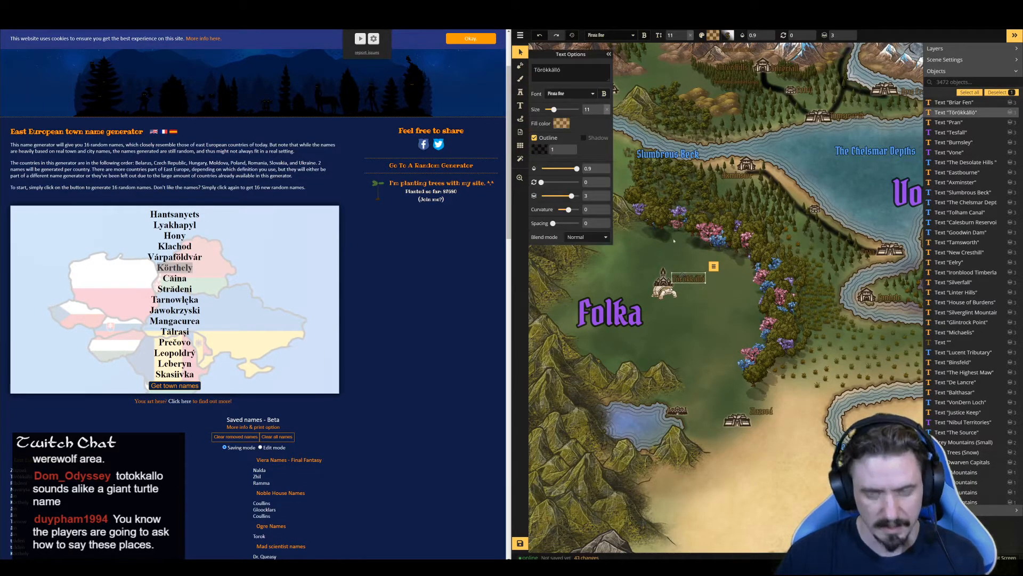
key(ctrl+v)
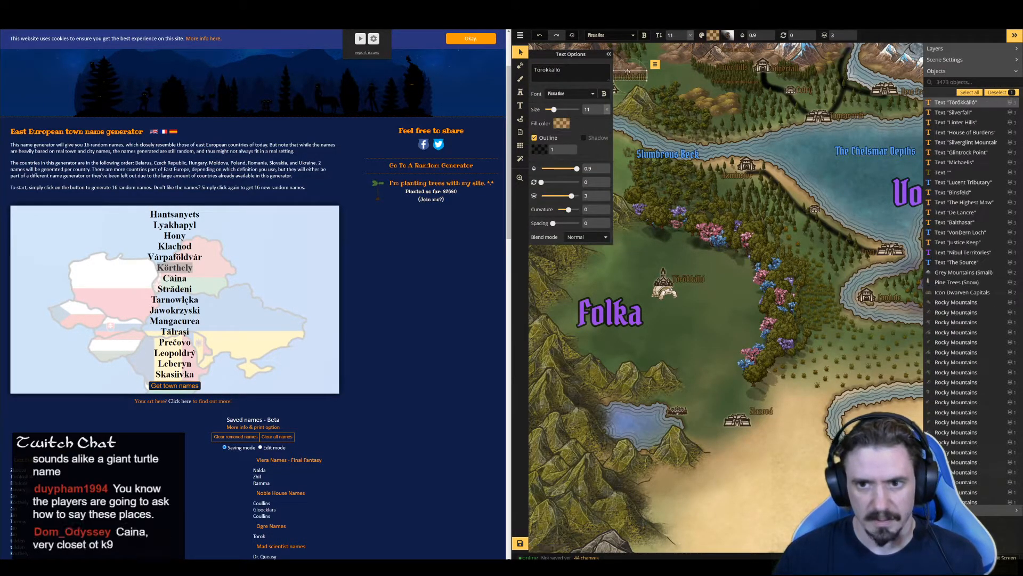
drag(636, 84, 635, 87)
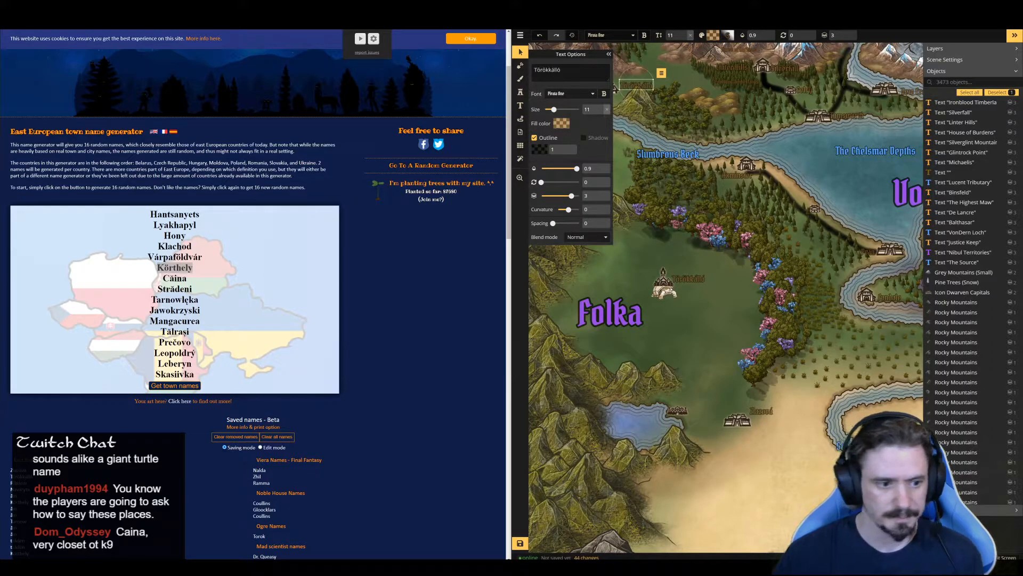
Copy the name "Körthely" from the generated list and rename the copied "Törökkálló" label beside the northwestern settlement with it
right_click(180, 268)
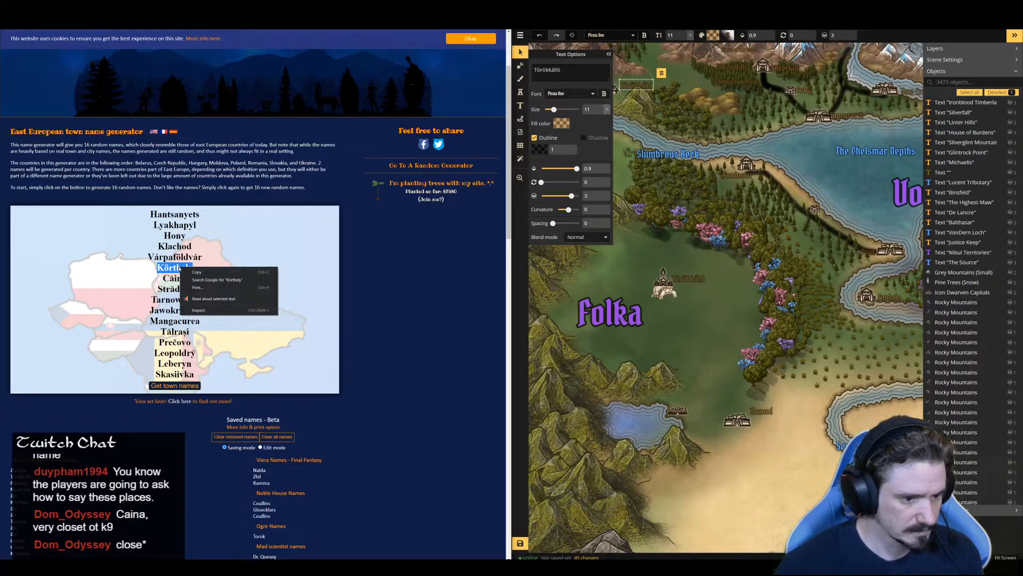
click(197, 271)
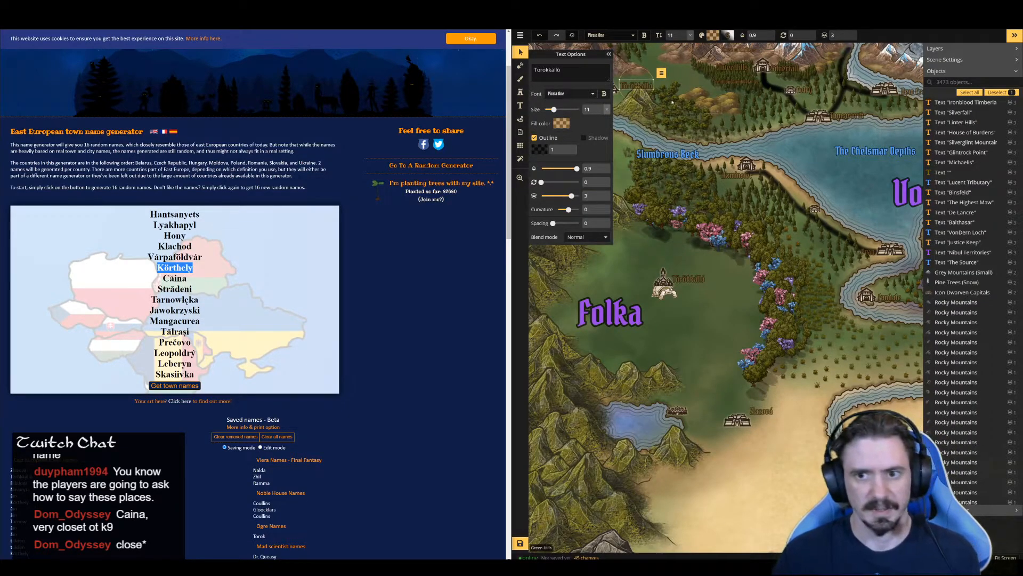
click(575, 74)
key(ctrl+a)
key(ctrl+v)
click(664, 114)
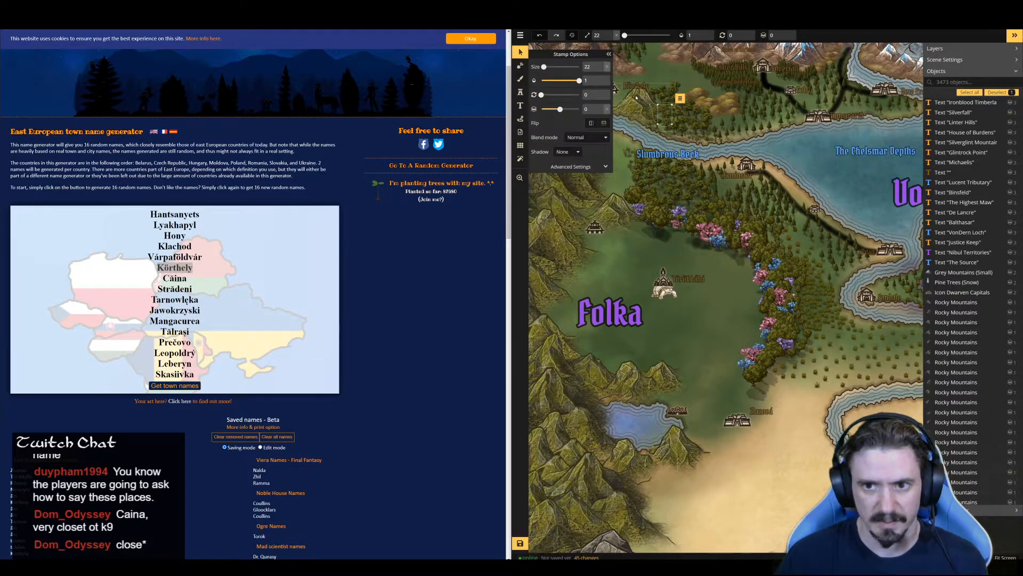
click(615, 88)
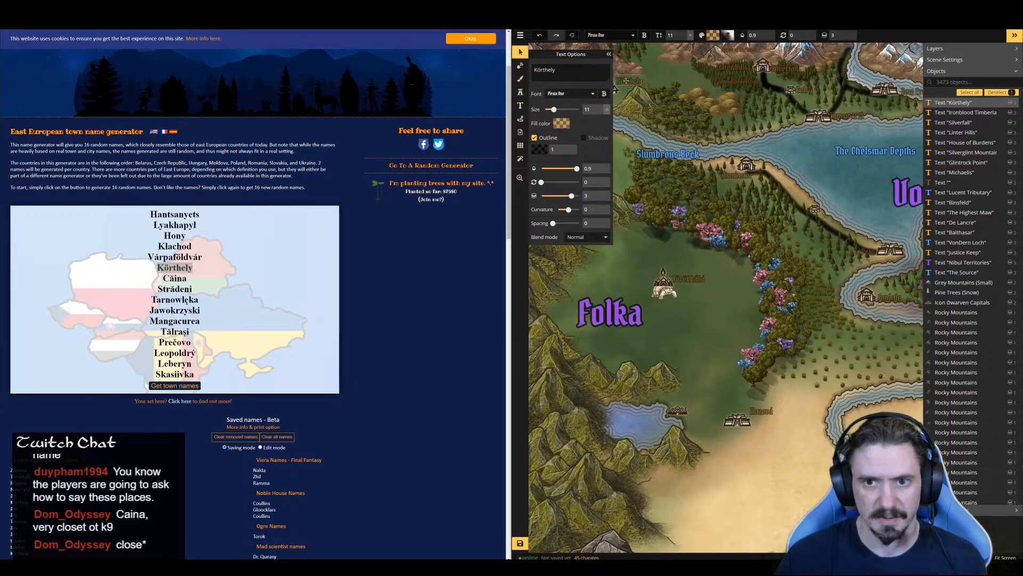
Switch to the Folka notes document and paste "Körthely" above the "Waterfall Town - Fey" line
key(ctrl+Tab)
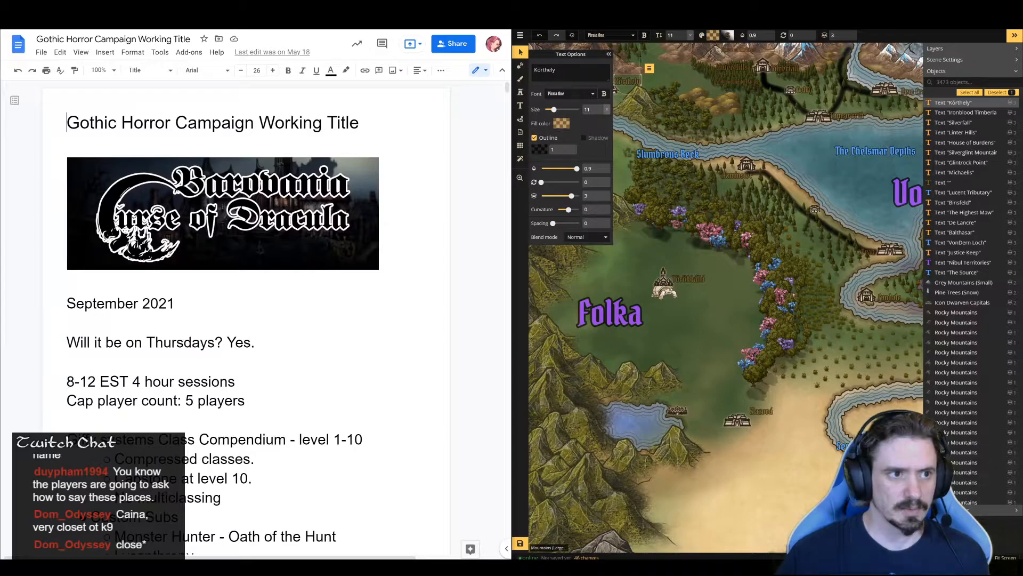
key(ctrl+Tab)
key(ctrl+v)
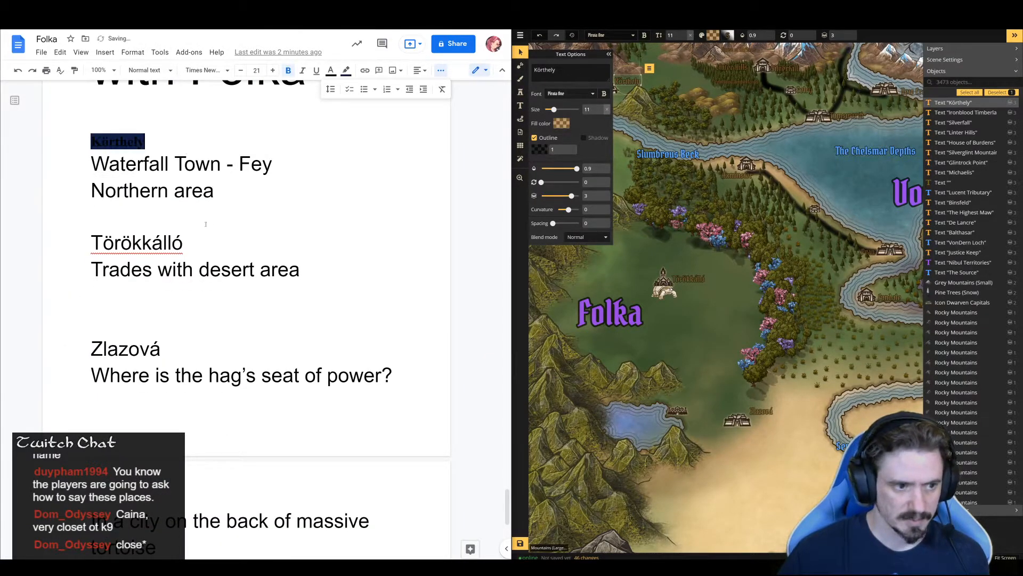
Swap the two town names in the notes, placing "Törökkálló" above the hag's seat line and "Zlazová" above "Trades with desert area"
click(178, 244)
double_click(178, 244)
key(ctrl+c)
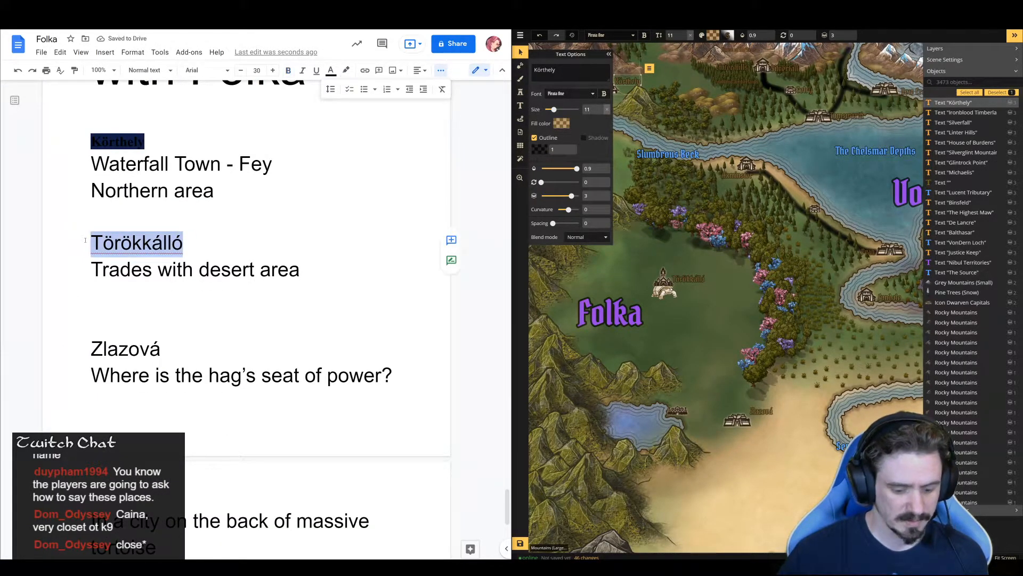
key(BackSpace)
click(92, 348)
key(ctrl+v)
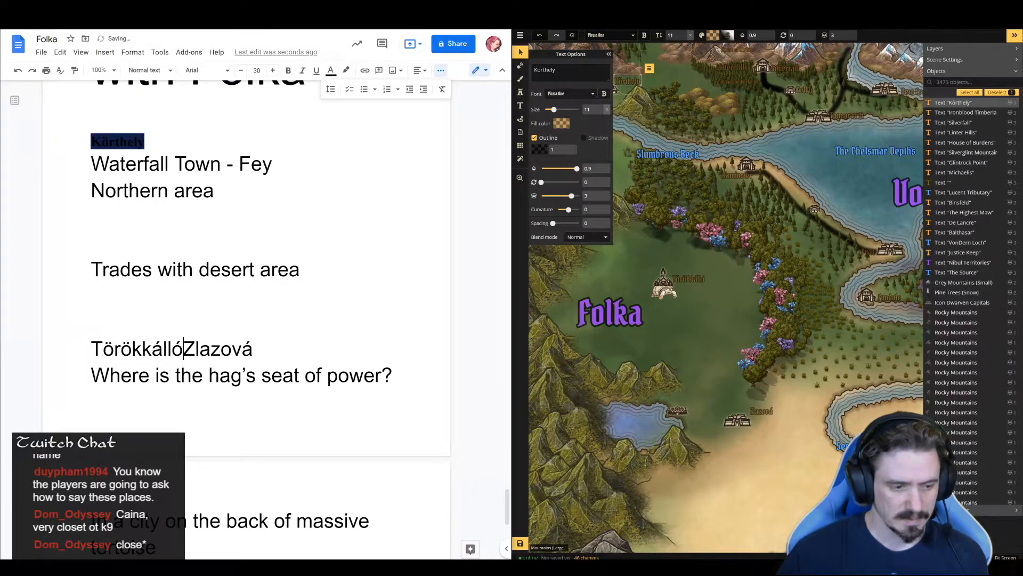
drag(261, 358, 184, 352)
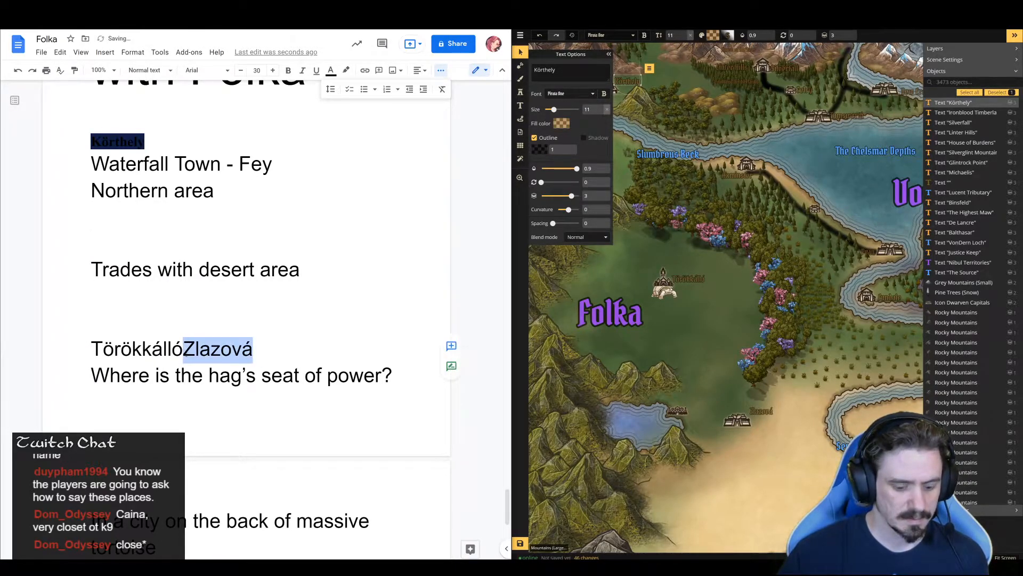
key(ctrl+x)
click(169, 242)
key(ctrl+v)
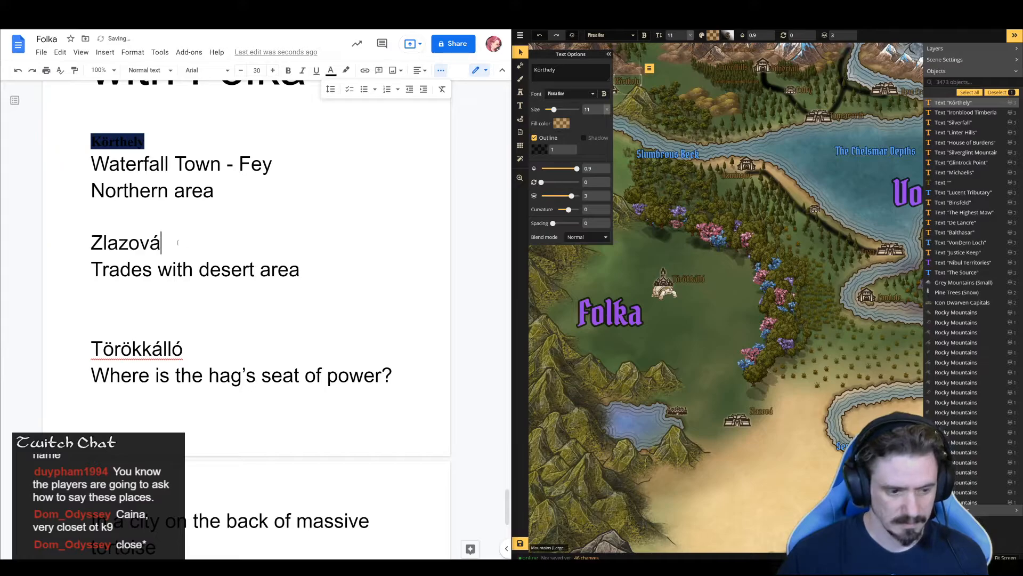
Add blank lines below the massive tortoise note and deselect the "Körthely" label on the map
scroll(196, 331, down, 4)
click(208, 356)
key(Return)
key(Return)
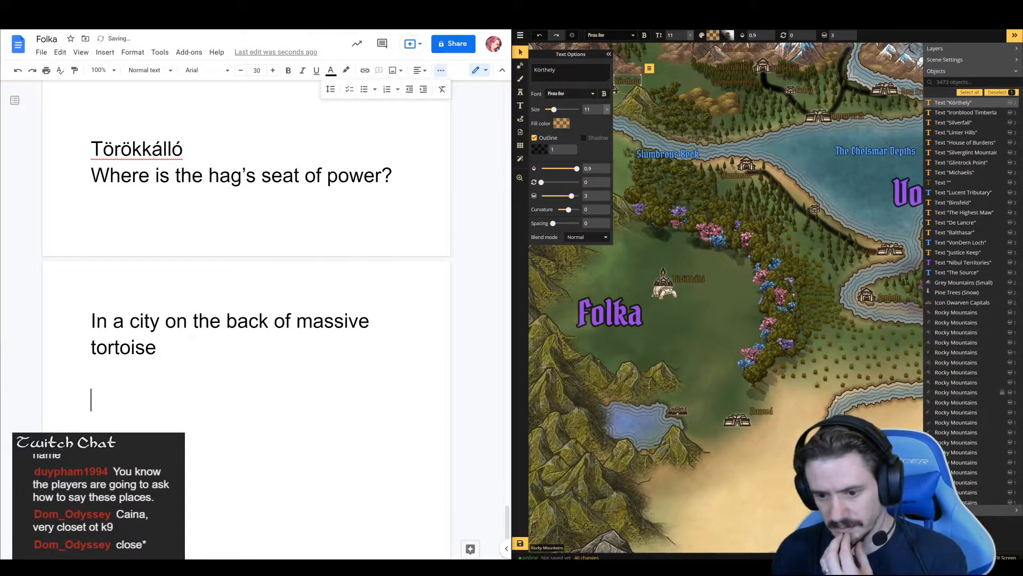
click(639, 341)
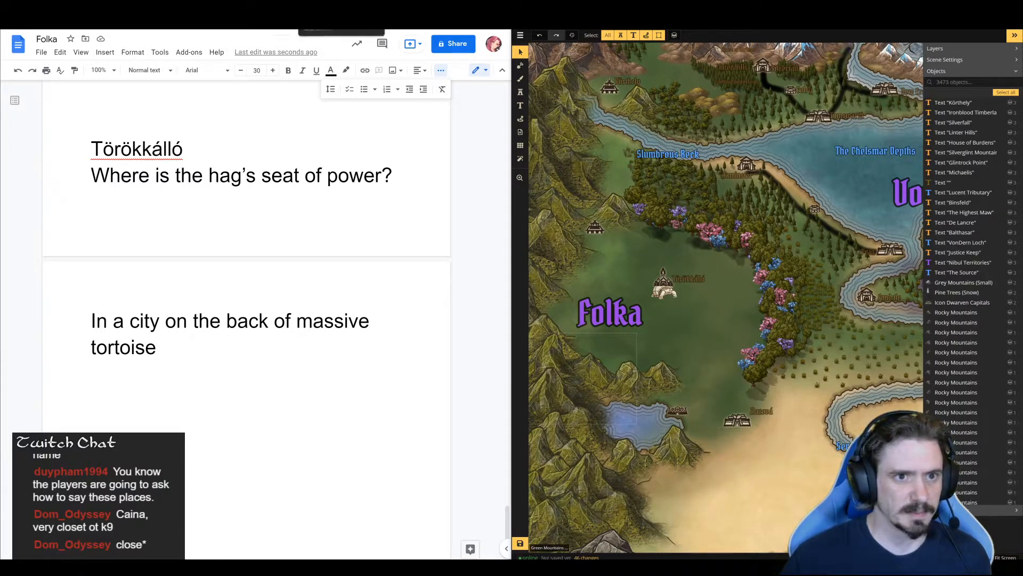
Return to the name generator site, look over the saved names, and open the Viking town name generator
click(277, 6)
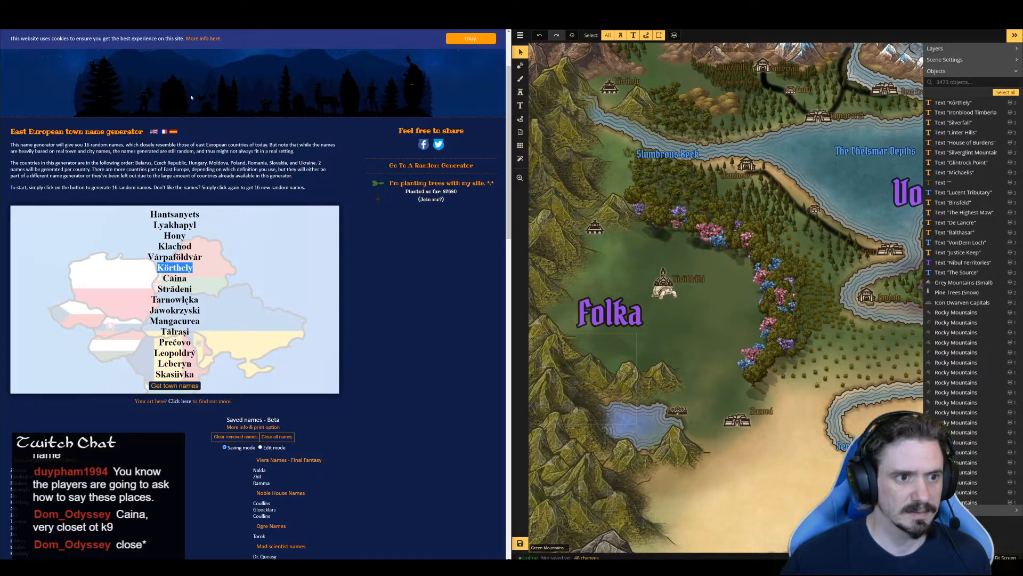
scroll(152, 227, down, 5)
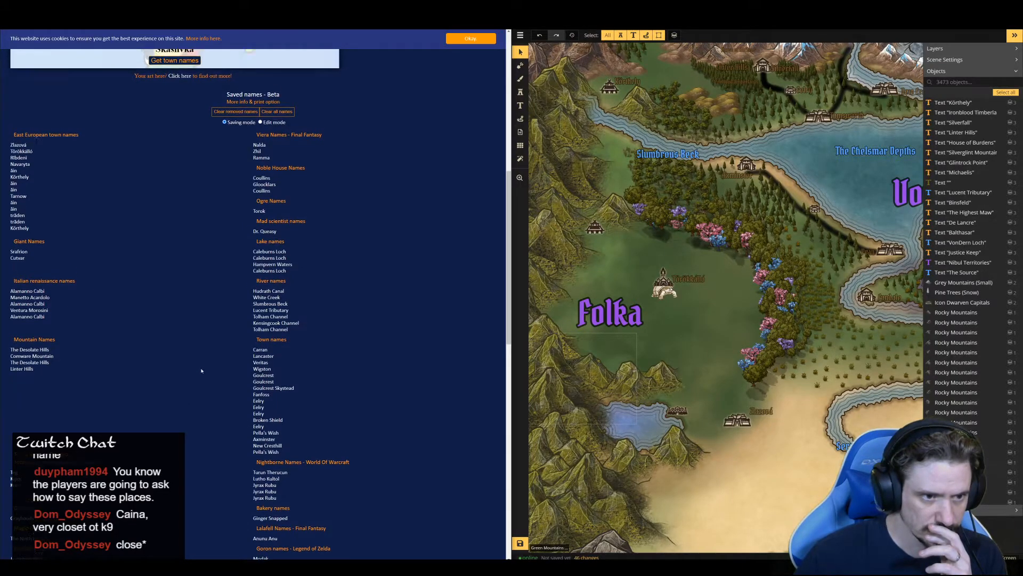
scroll(201, 373, up, 7)
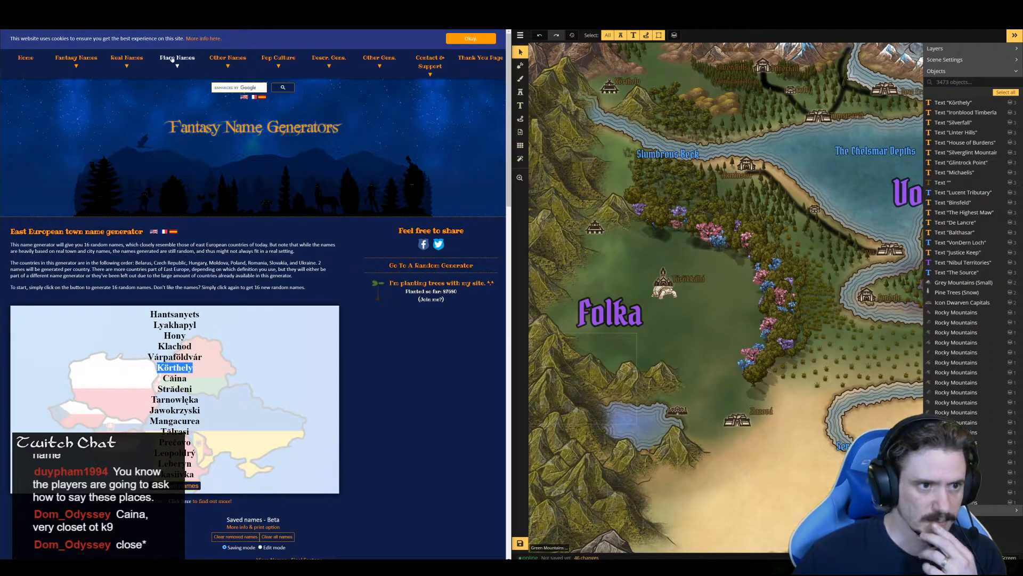
click(177, 59)
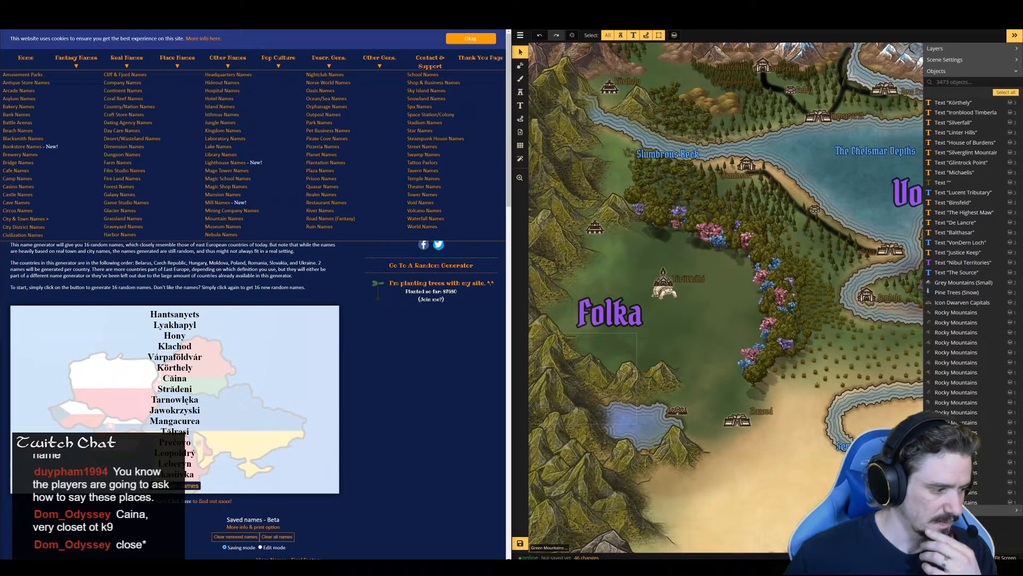
drag(0, 415, 165, 30)
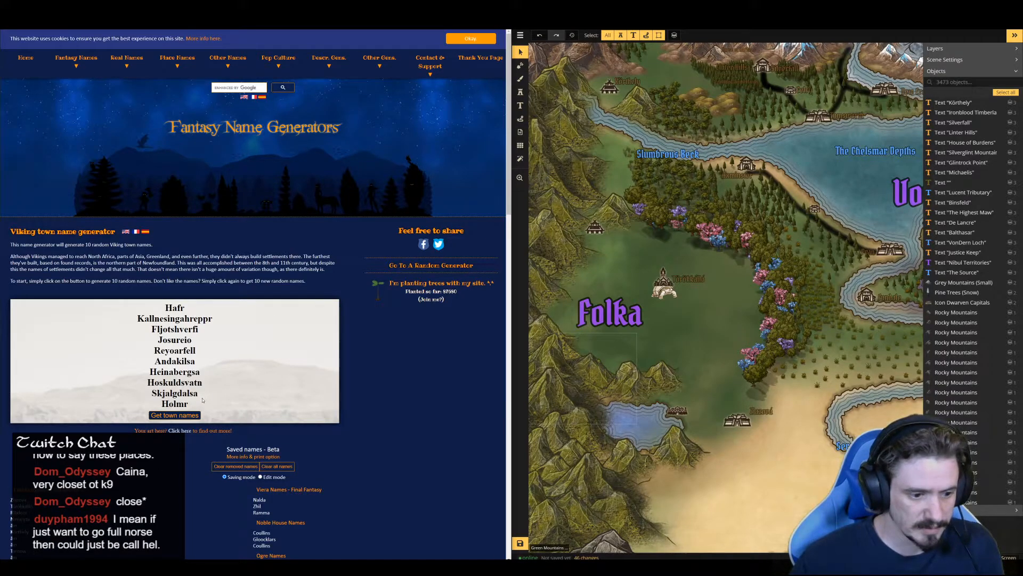
Have the Viking town names "Kallnesingahreppr" and "Reyoarfell" read aloud
drag(218, 321, 137, 320)
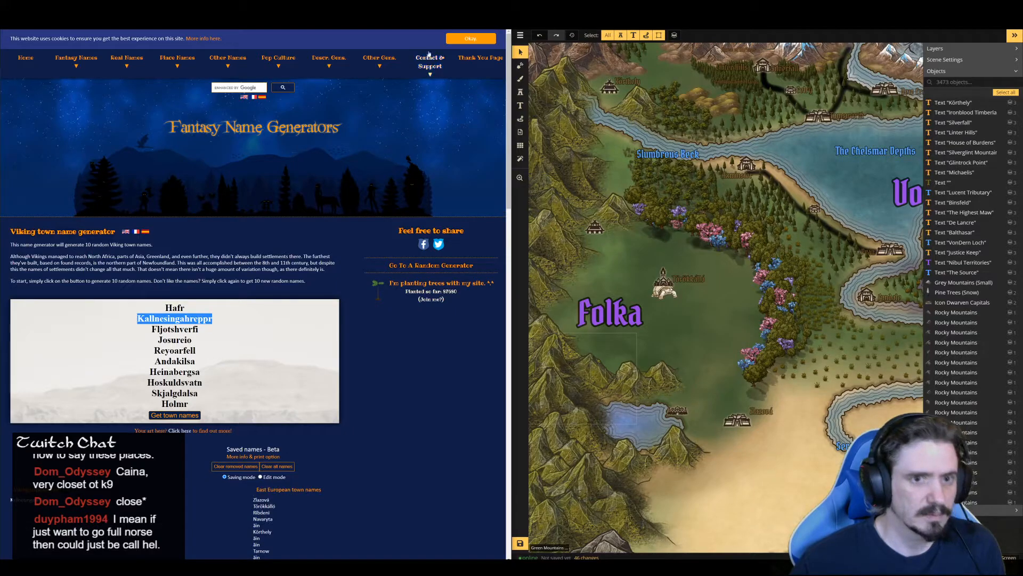
click(384, 22)
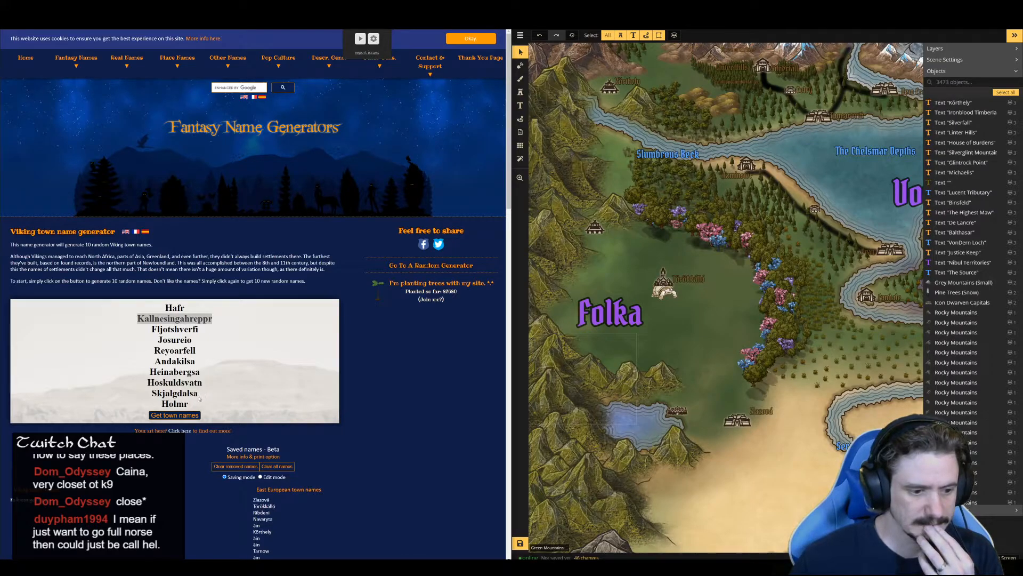
drag(187, 402, 163, 401)
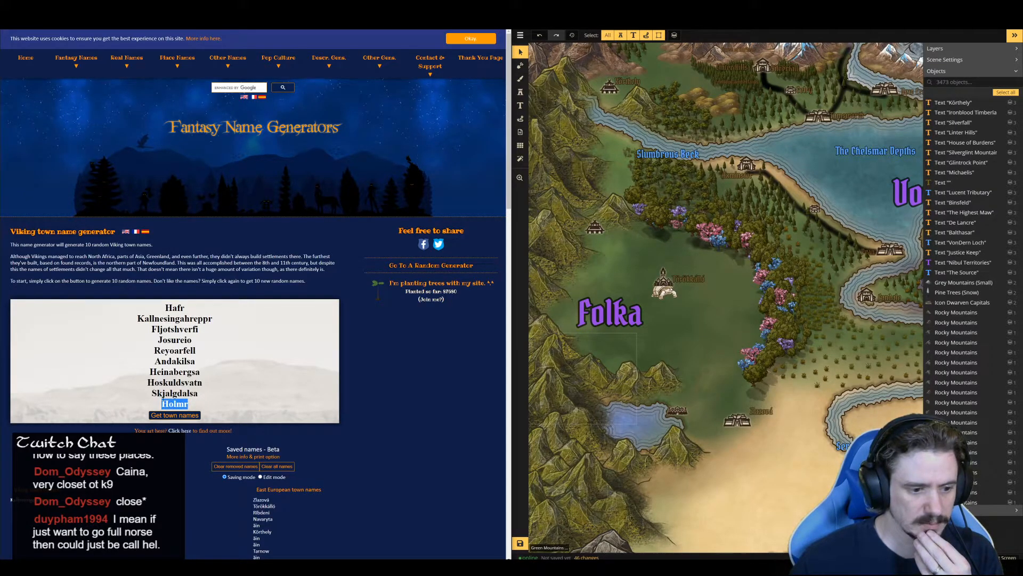
drag(196, 350, 154, 350)
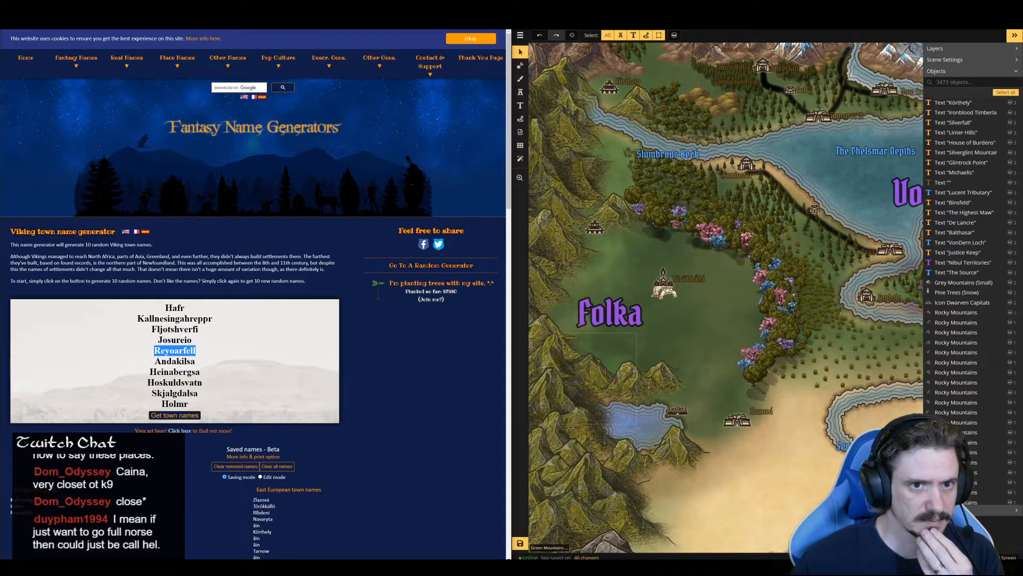
click(361, 23)
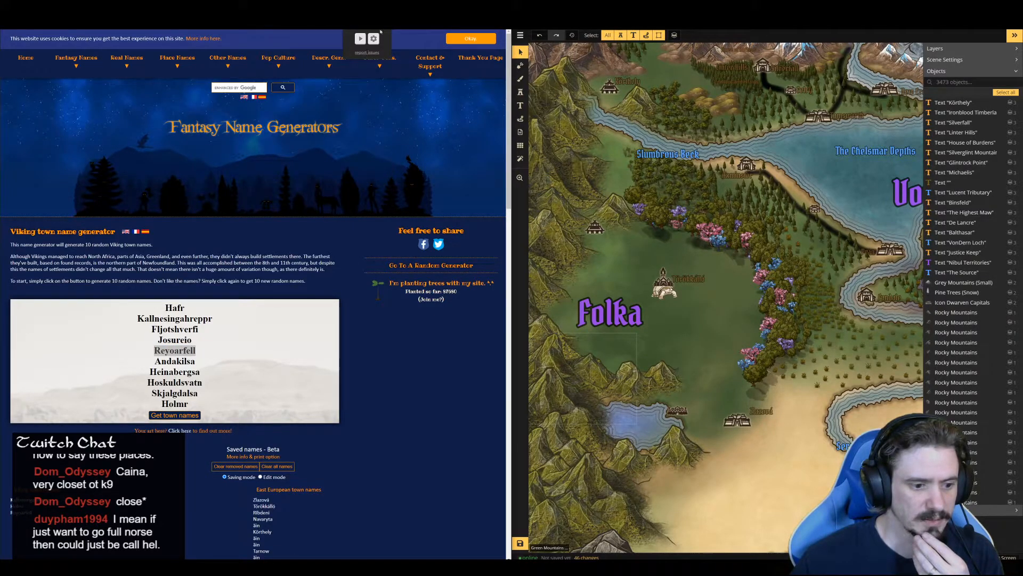
Copy the name "Reyoarfell", then duplicate the "Zlazová" map label and position the copy above the settlement icon beside the southern lake
right_click(186, 351)
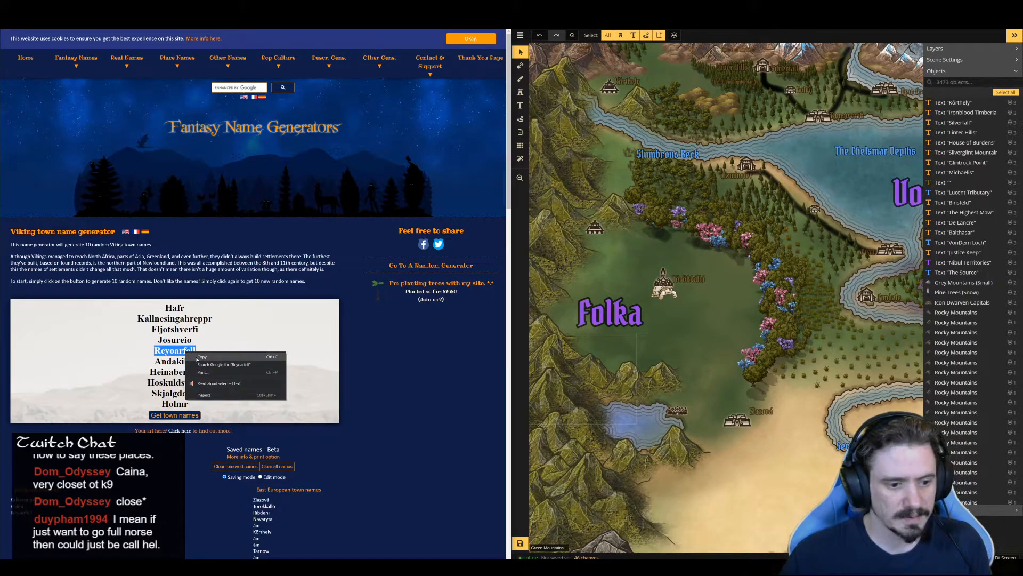
click(196, 355)
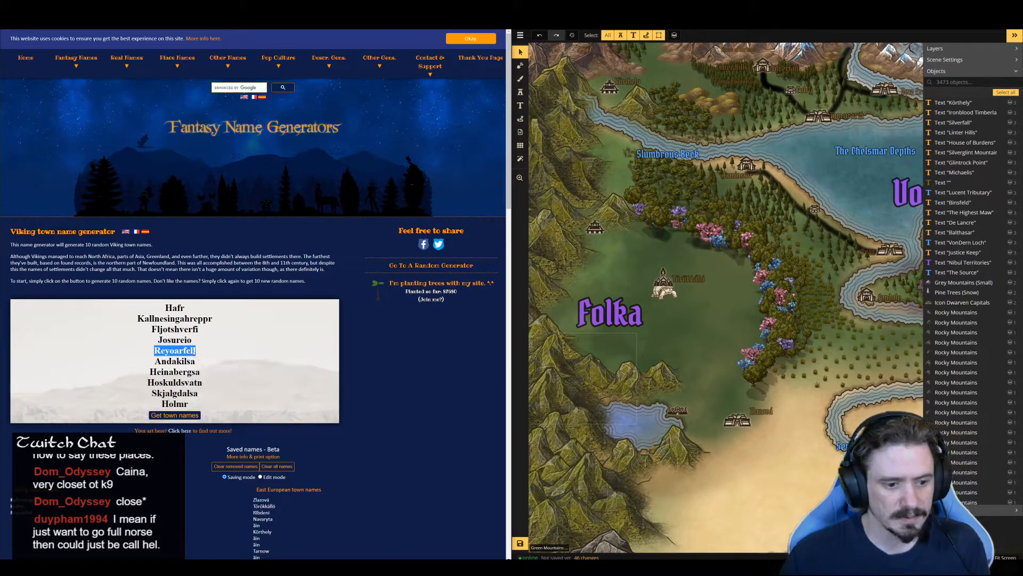
click(703, 401)
click(761, 412)
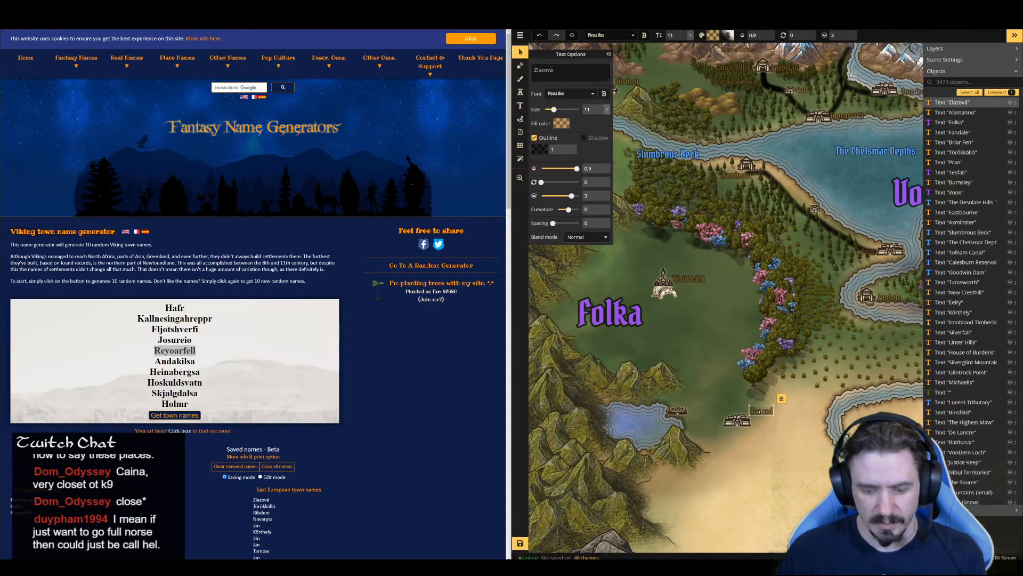
key(ctrl+v)
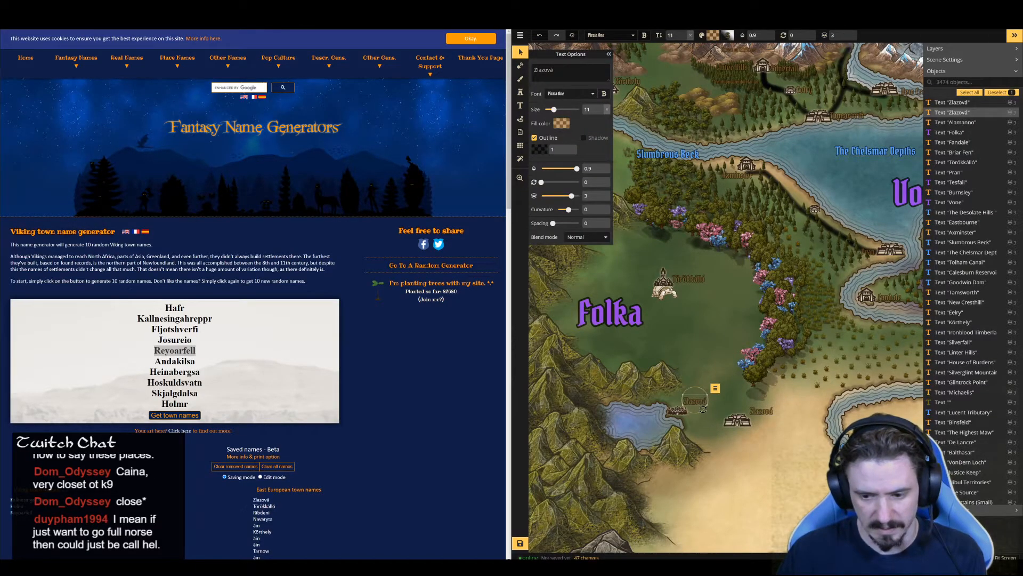
drag(692, 401, 692, 399)
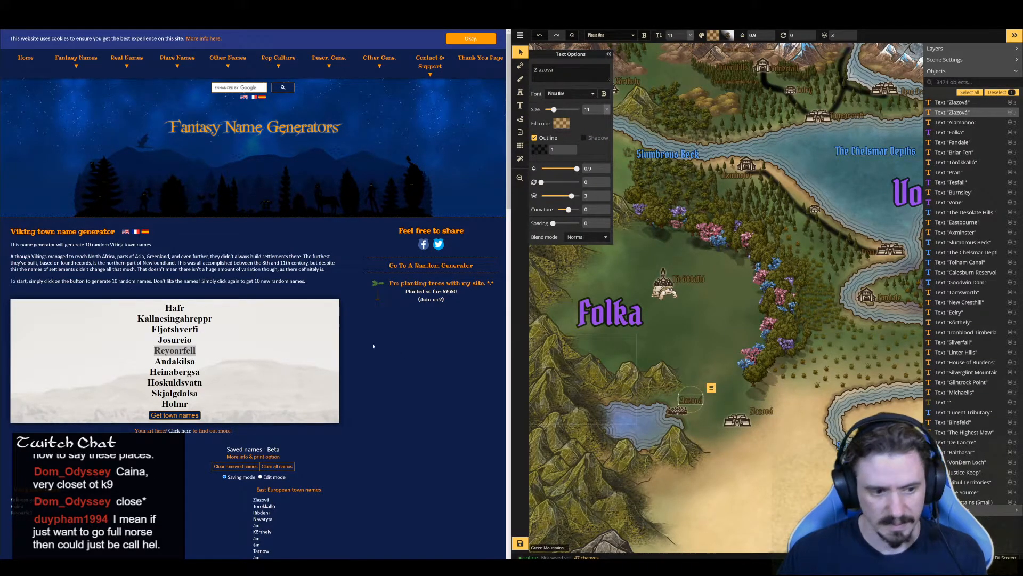
Copy "Reyoarfell" from the Viking name list and rename the duplicated label beside the lake with it
right_click(178, 349)
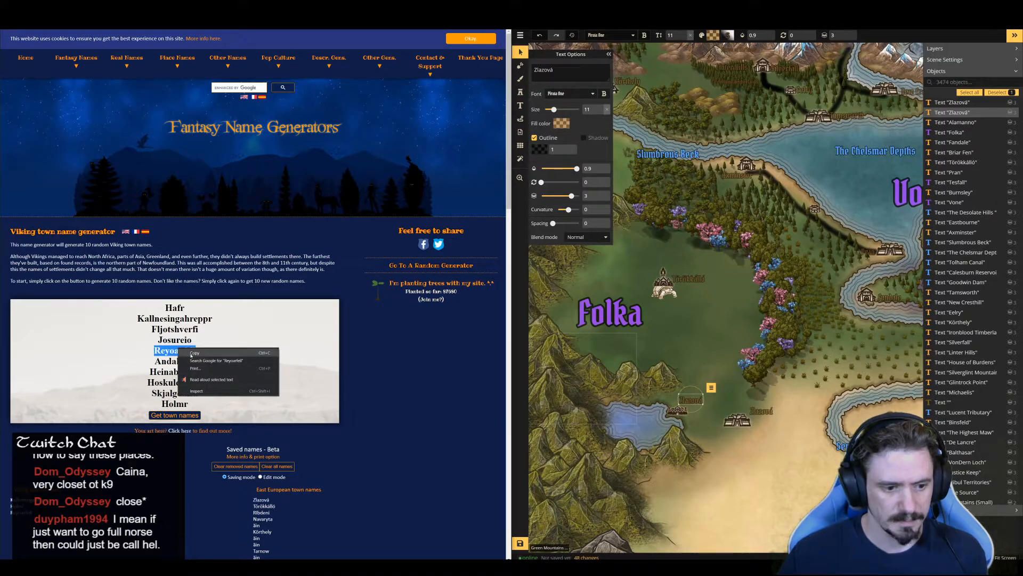
click(190, 353)
click(694, 402)
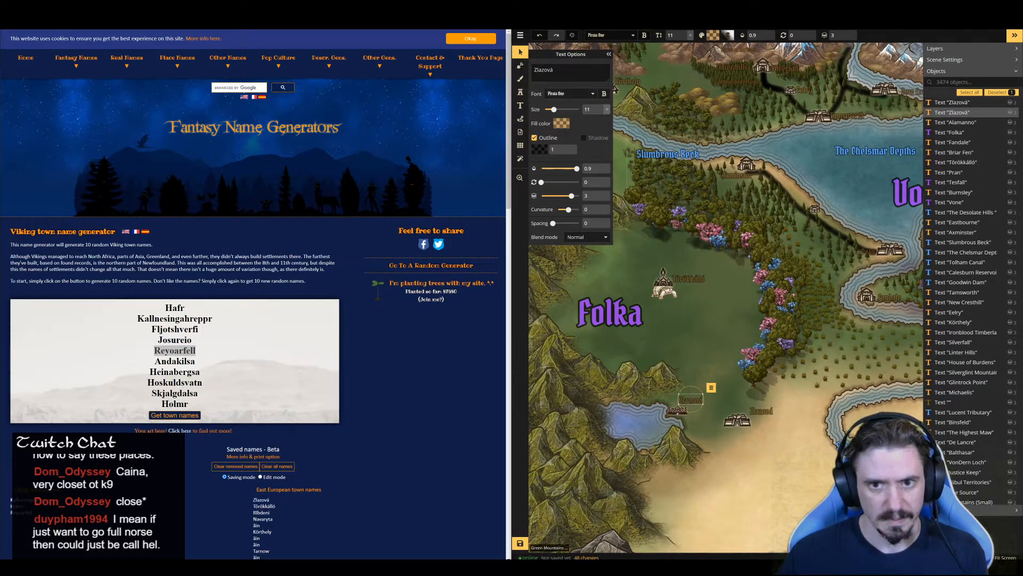
double_click(546, 70)
key(ctrl+v)
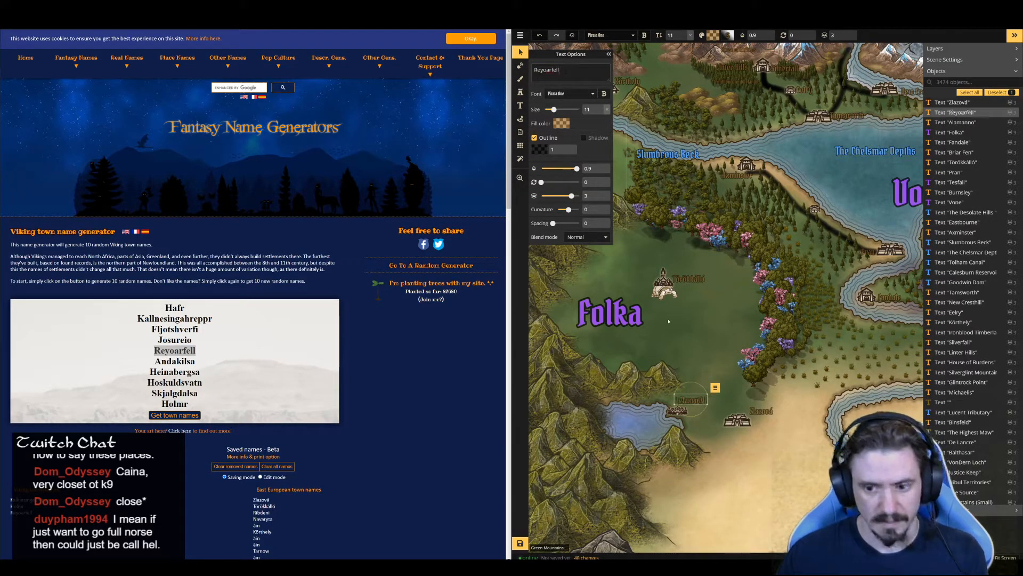
click(648, 392)
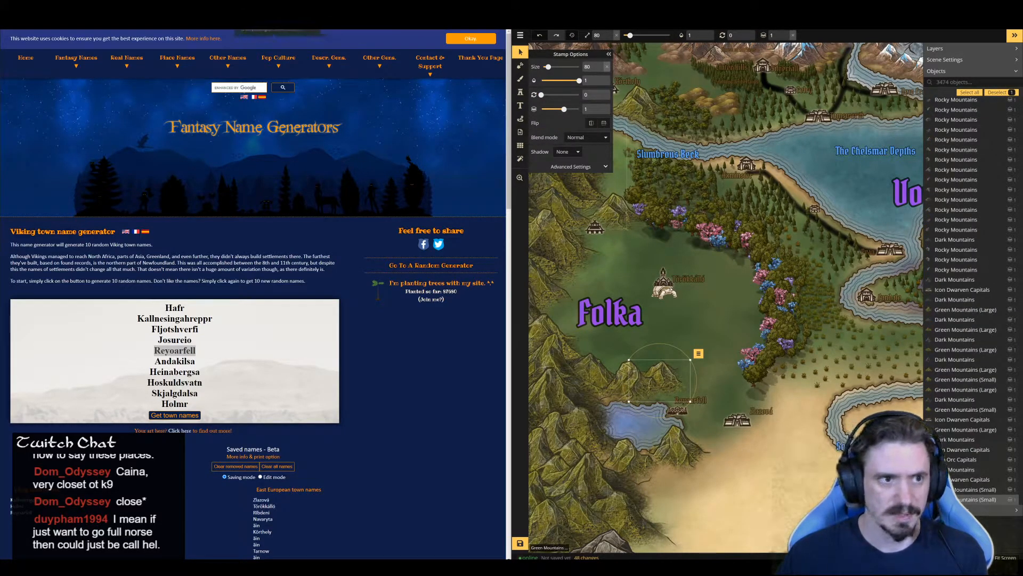
In the Folka notes, paste the heading "Reyoarfell" and add "This is a Lycan settlement, they are trying to regain their humanity after the fall of the Great Wolf"
click(126, 8)
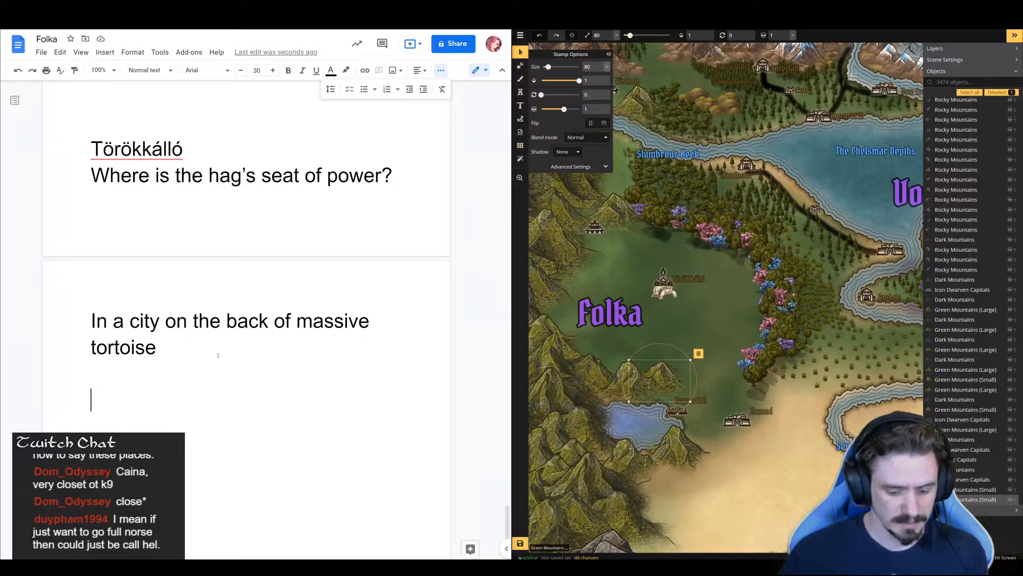
key(ctrl+v)
key(Return)
text(T)
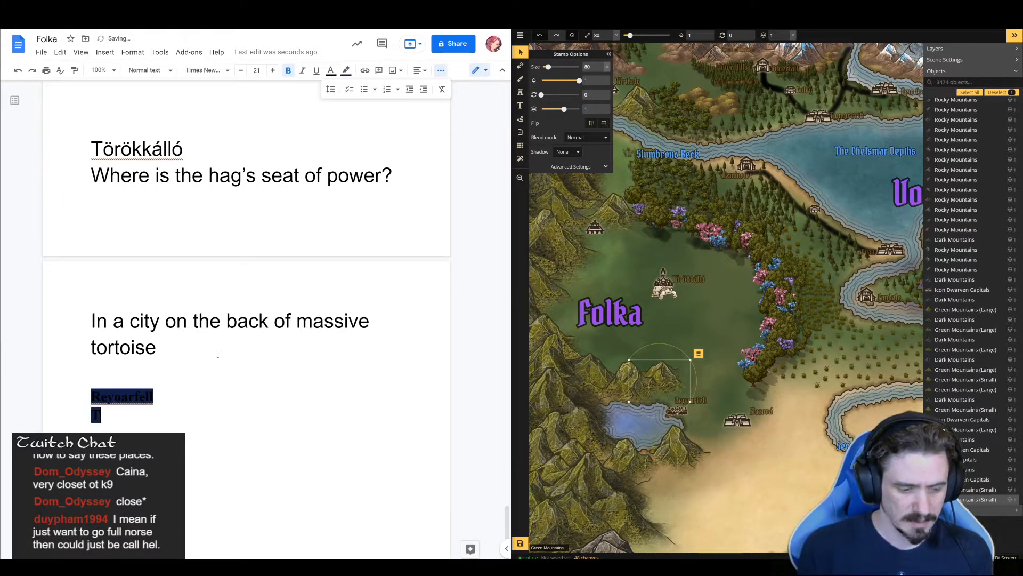
text(his is a Ly)
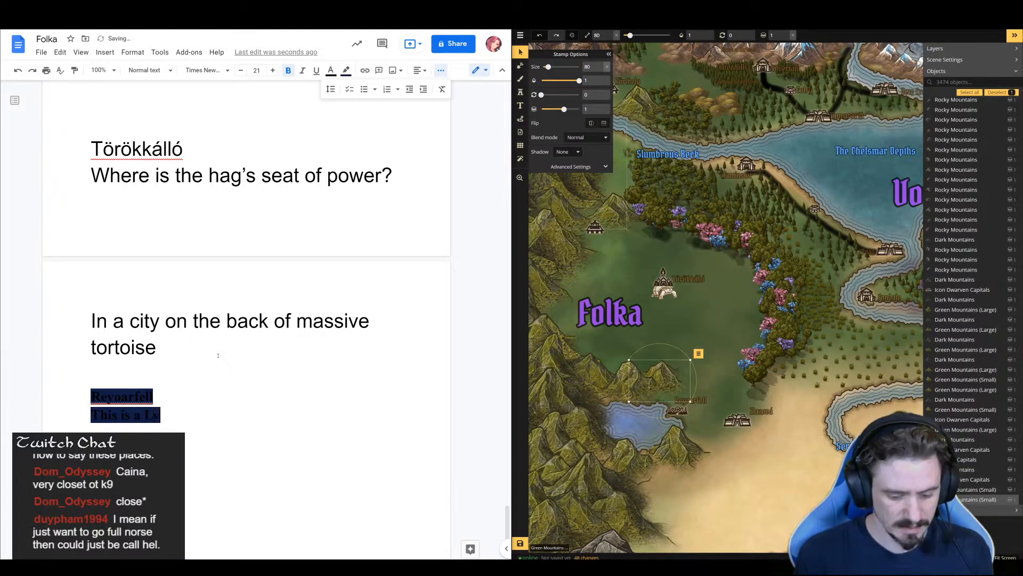
text(can settlement)
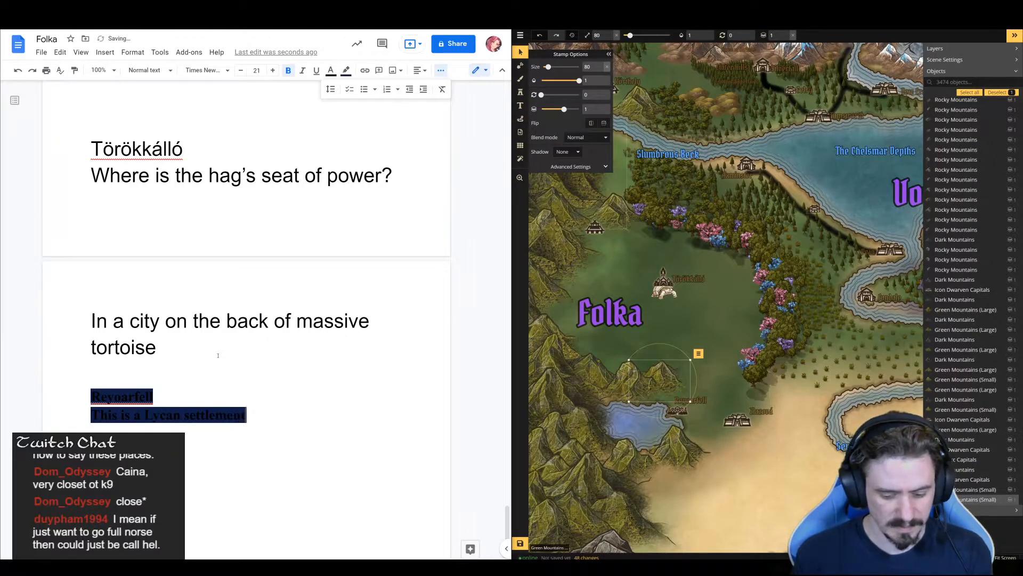
text(, they are tr)
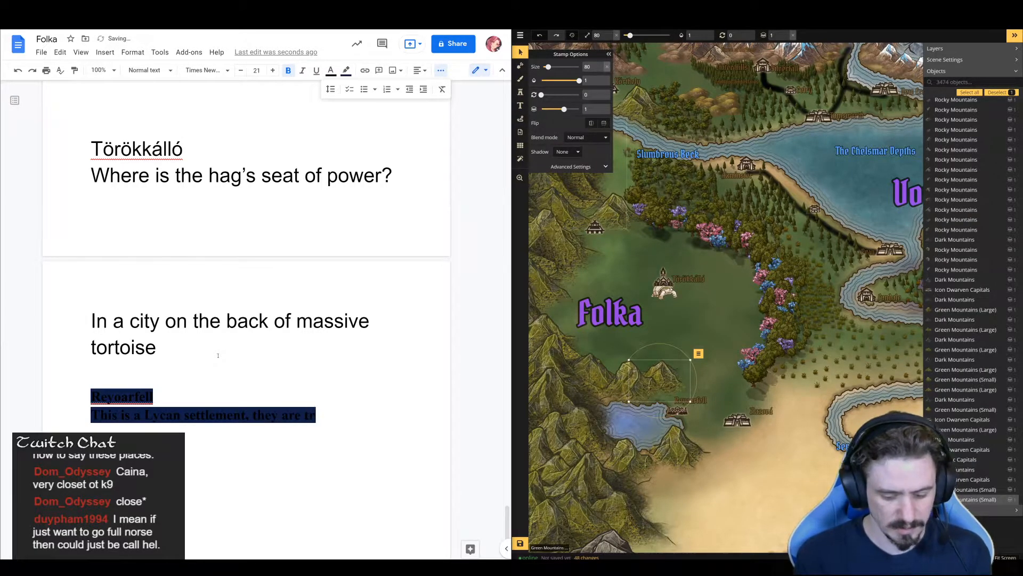
text(ying to regain)
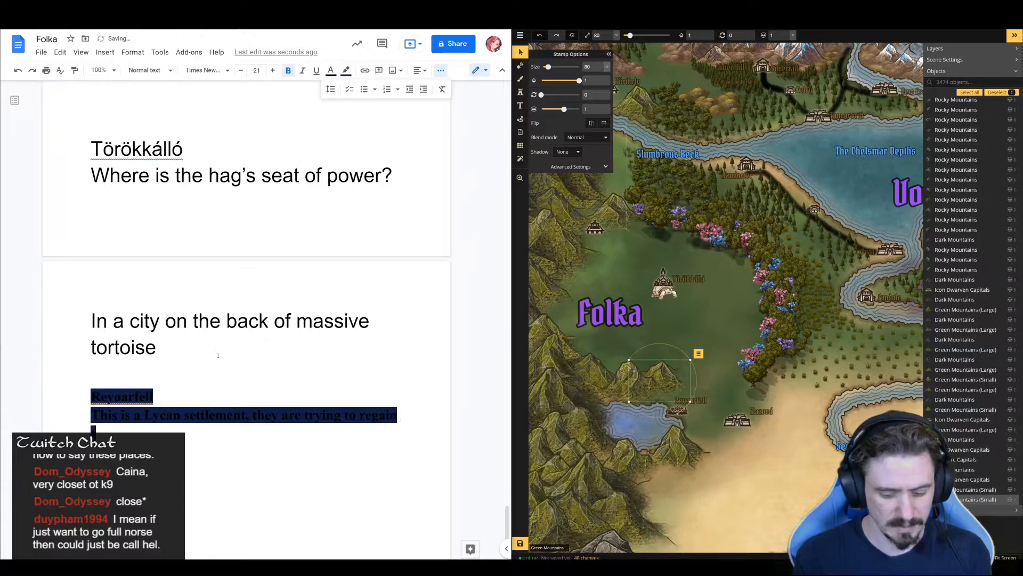
text( their lamanity after )
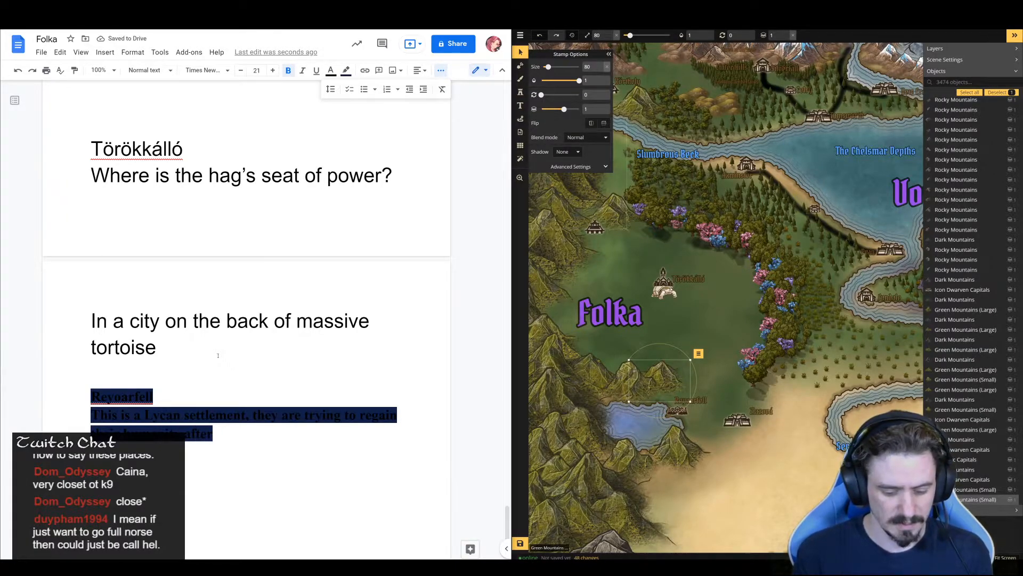
text(the fal)
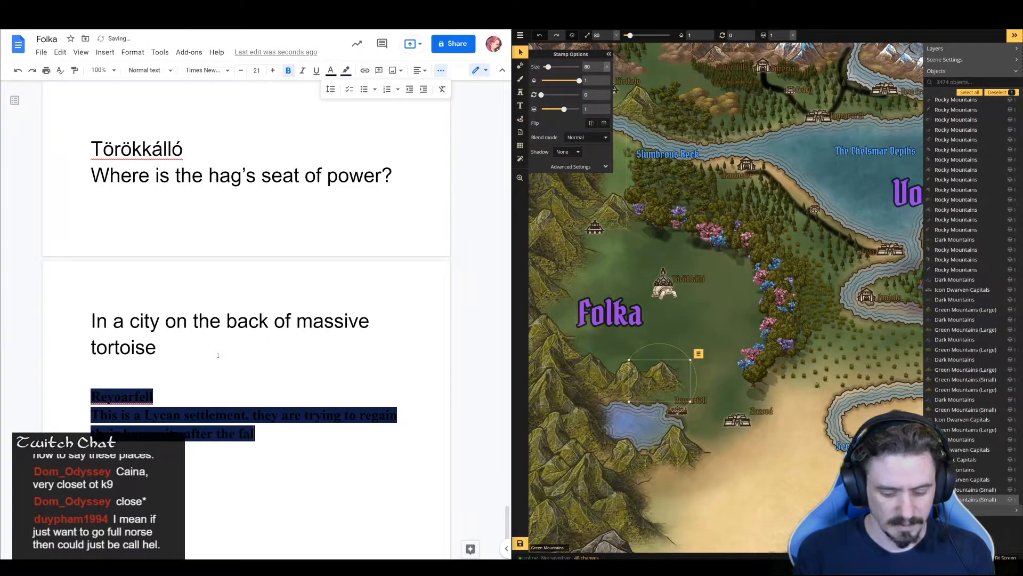
text(l of the Gr)
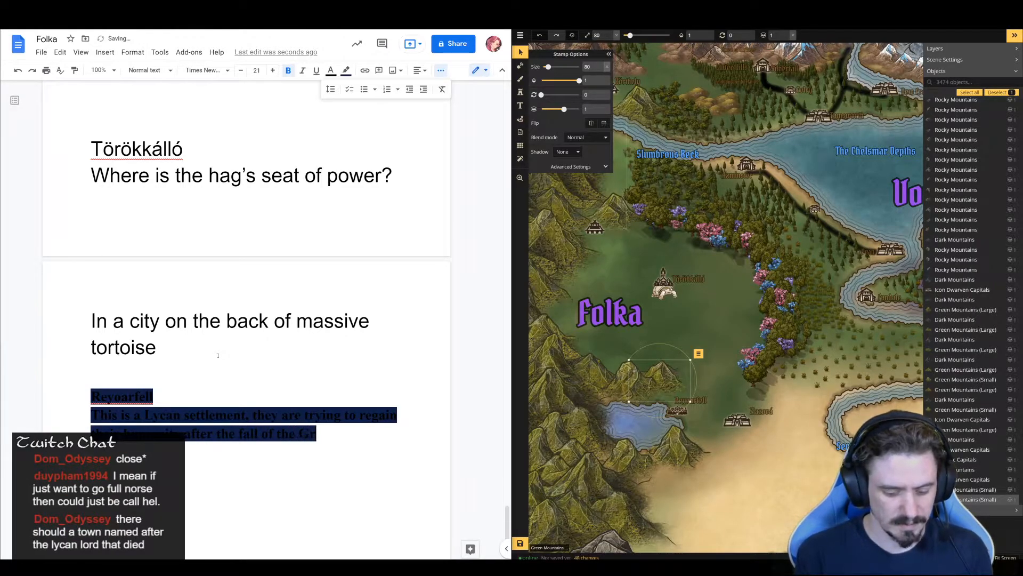
text(eat Wolf)
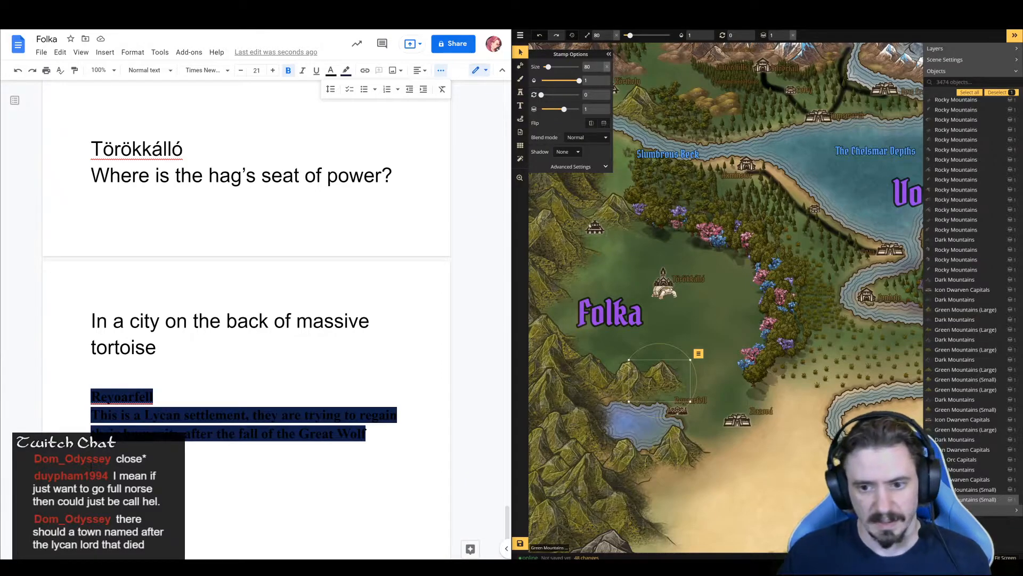
Replace the settlement icon at Folka's northwestern mountain edge with the long, low town stamp used beside the southern lake, at size 56
click(595, 227)
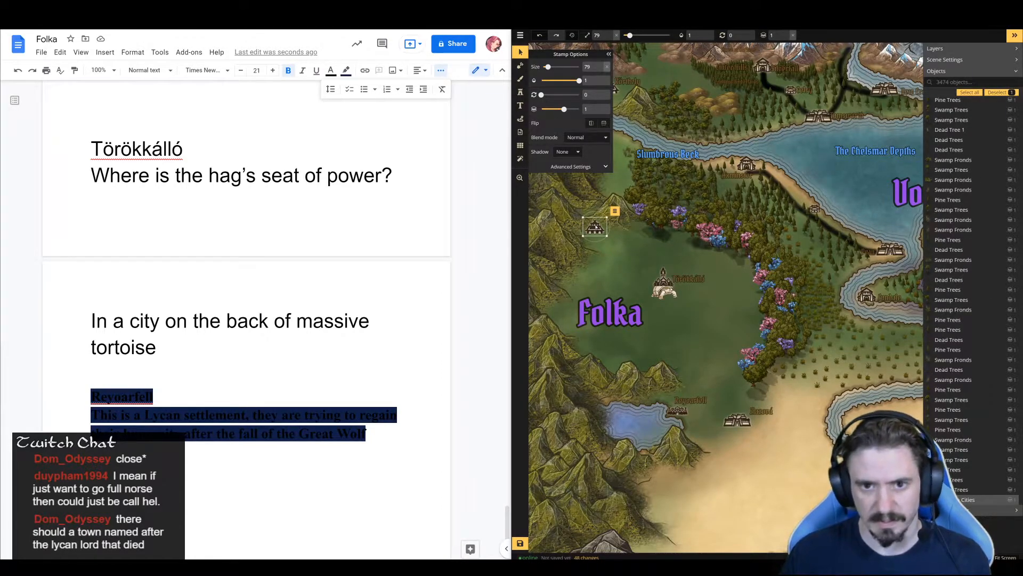
key(Delete)
click(521, 92)
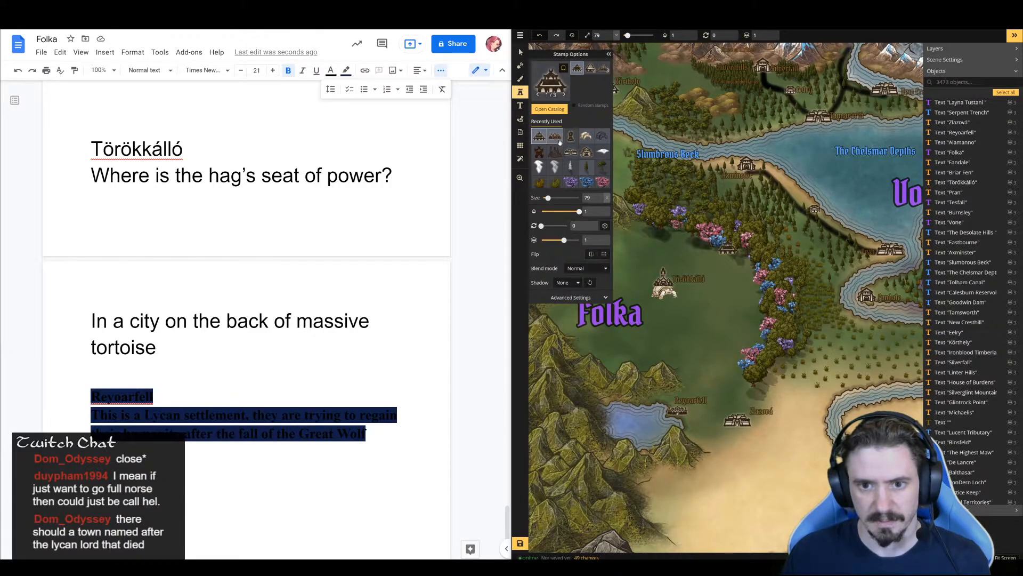
click(556, 137)
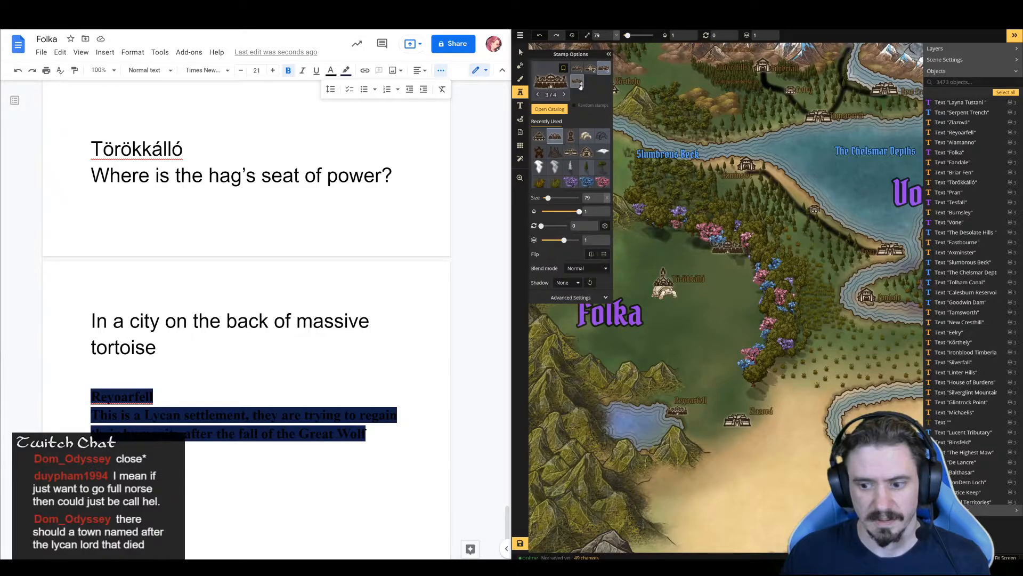
click(649, 246)
click(608, 54)
drag(649, 246, 595, 235)
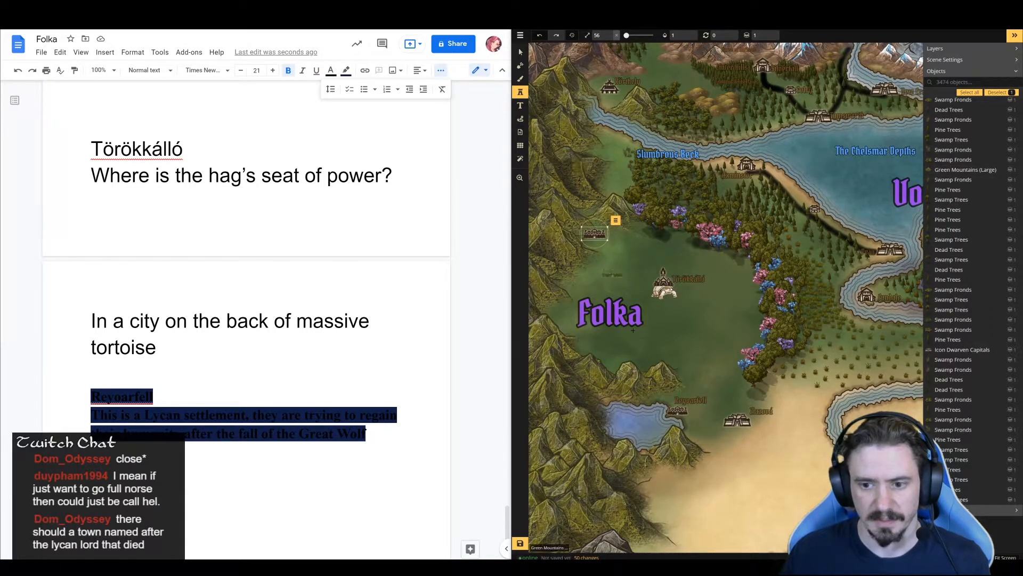
Duplicate the "Reyoarfell" map label and position the copy just beside the new settlement icon at the northwestern mountains
key(s)
click(688, 402)
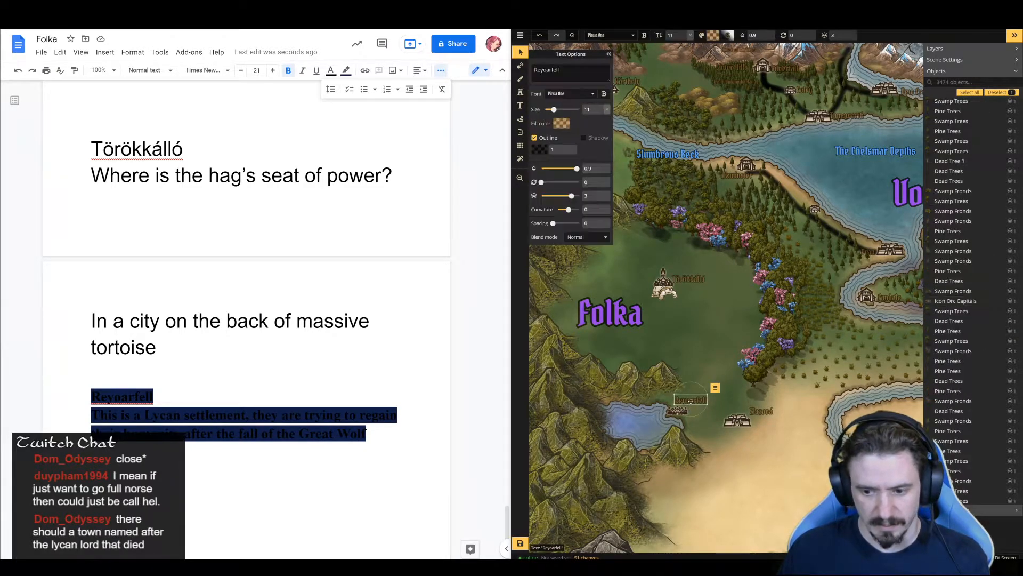
click(621, 237)
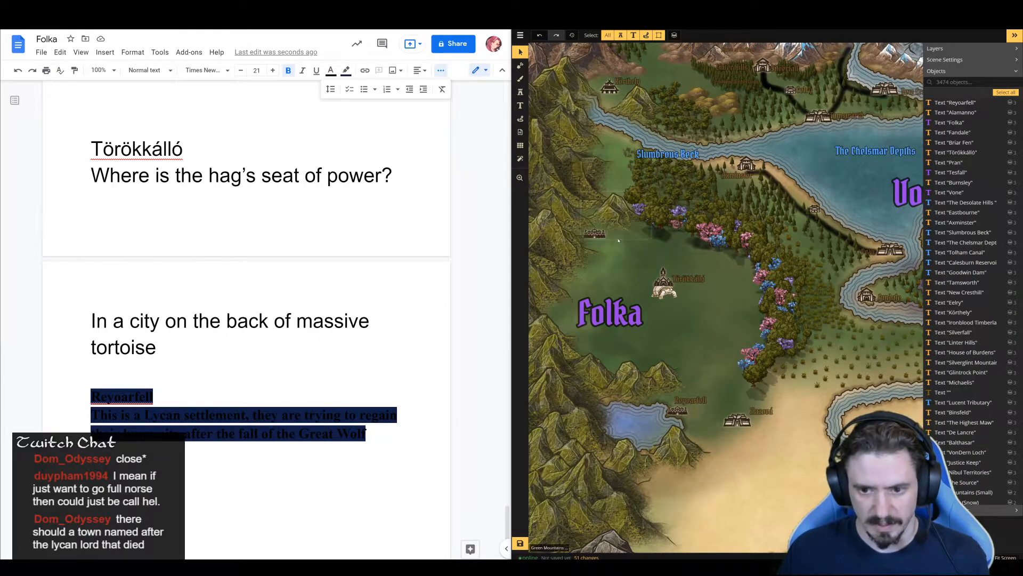
click(618, 235)
key(ctrl+v)
drag(624, 236, 627, 230)
click(631, 263)
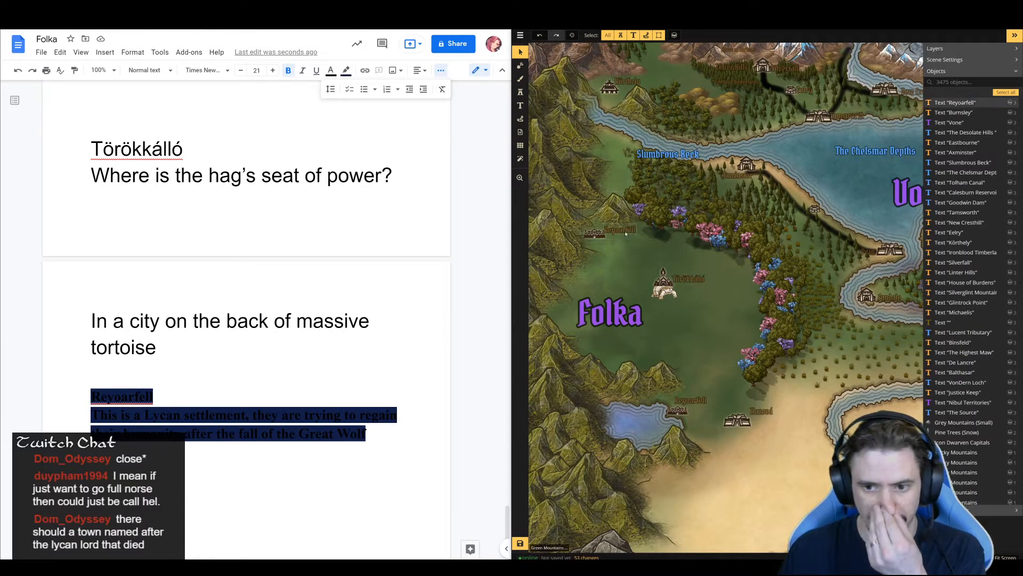
click(625, 230)
click(625, 230)
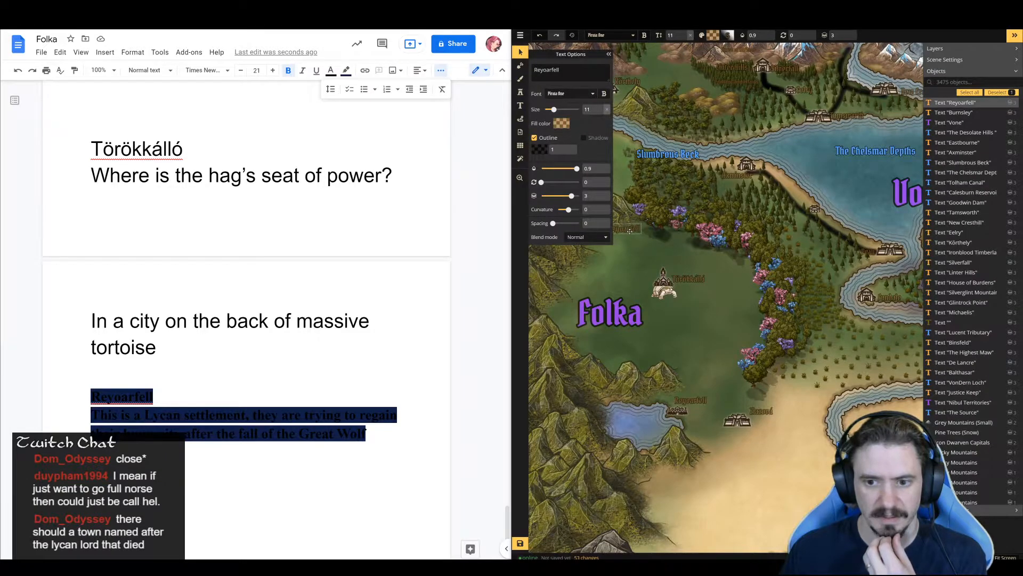
click(631, 260)
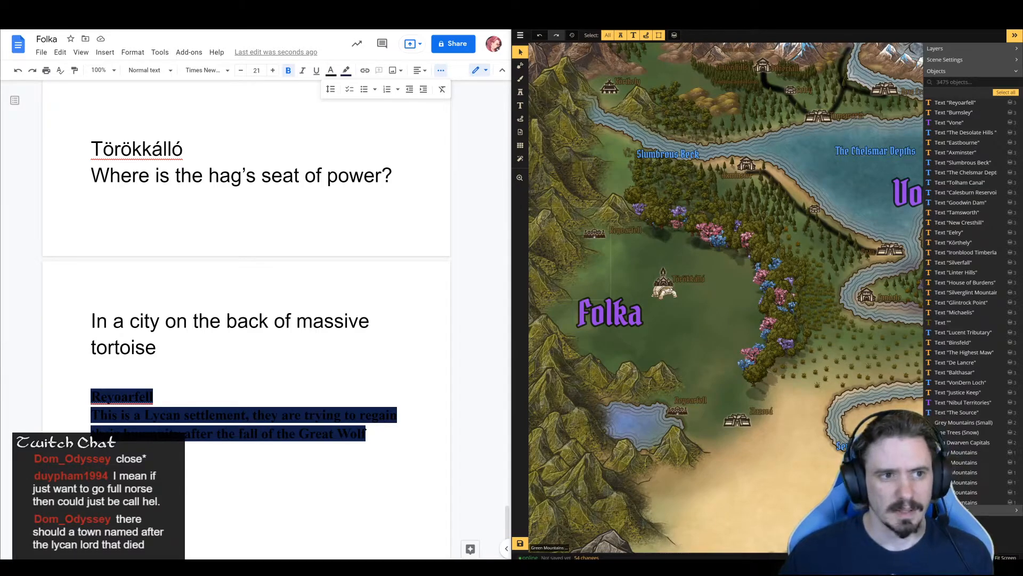
Return to the Viking town name generator, generate two fresh lists of names, and have "Skoro" read aloud
click(280, 34)
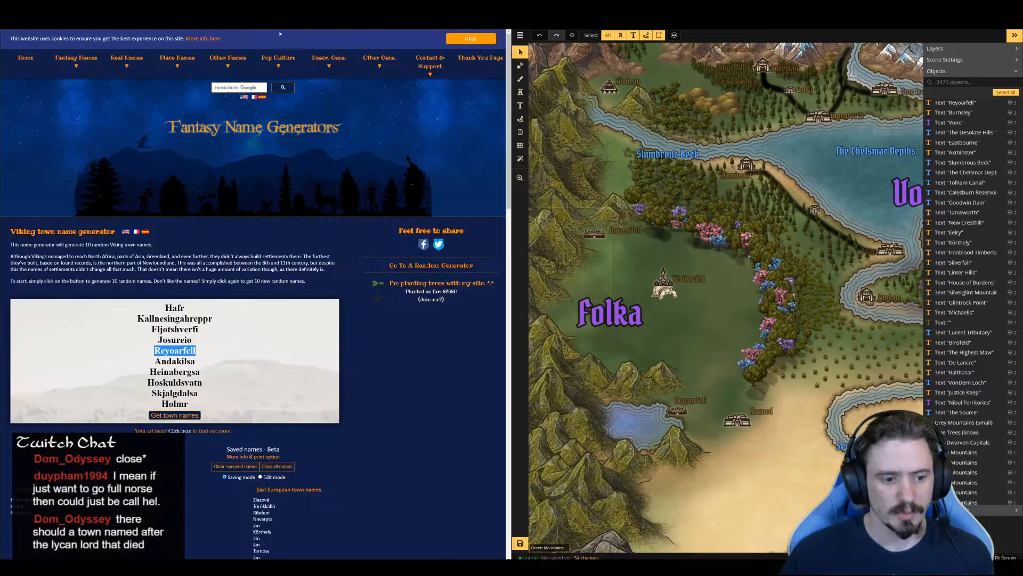
click(190, 416)
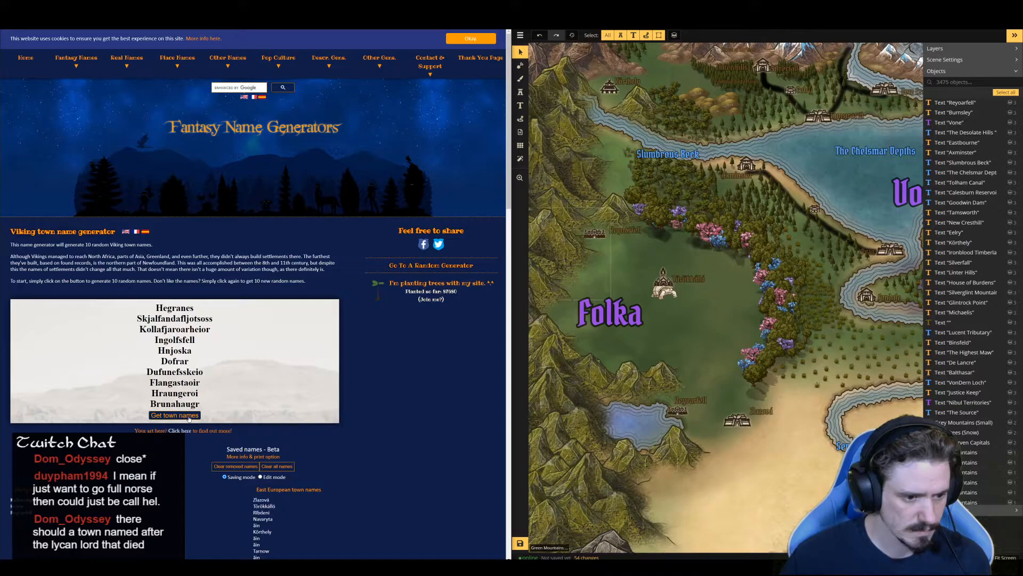
click(189, 416)
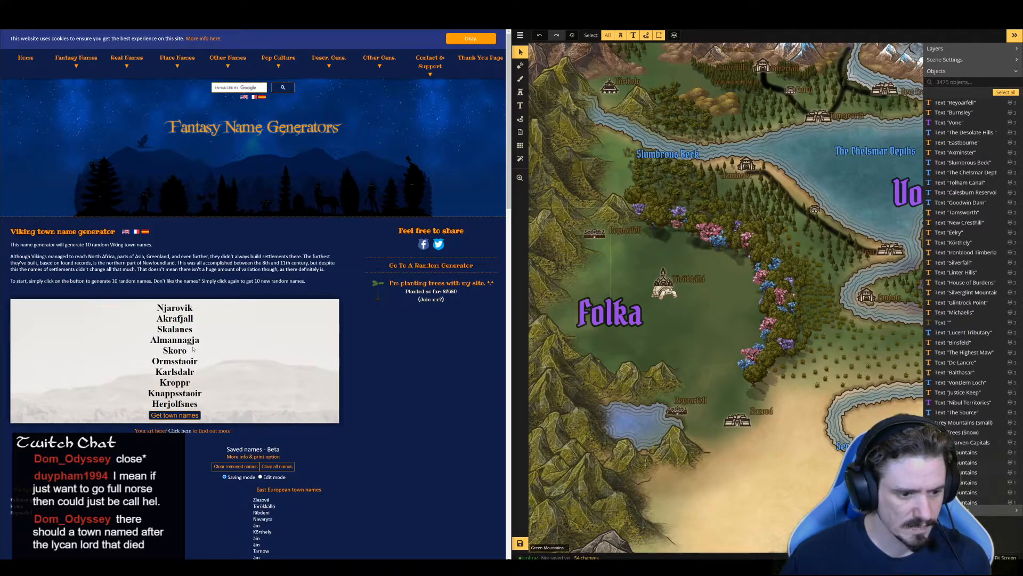
drag(189, 351, 165, 350)
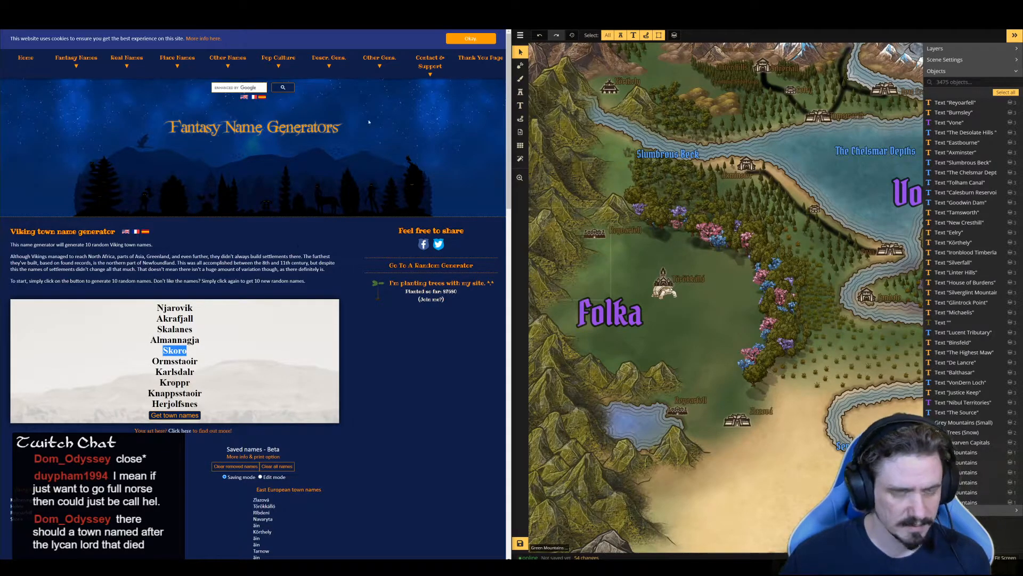
click(389, 23)
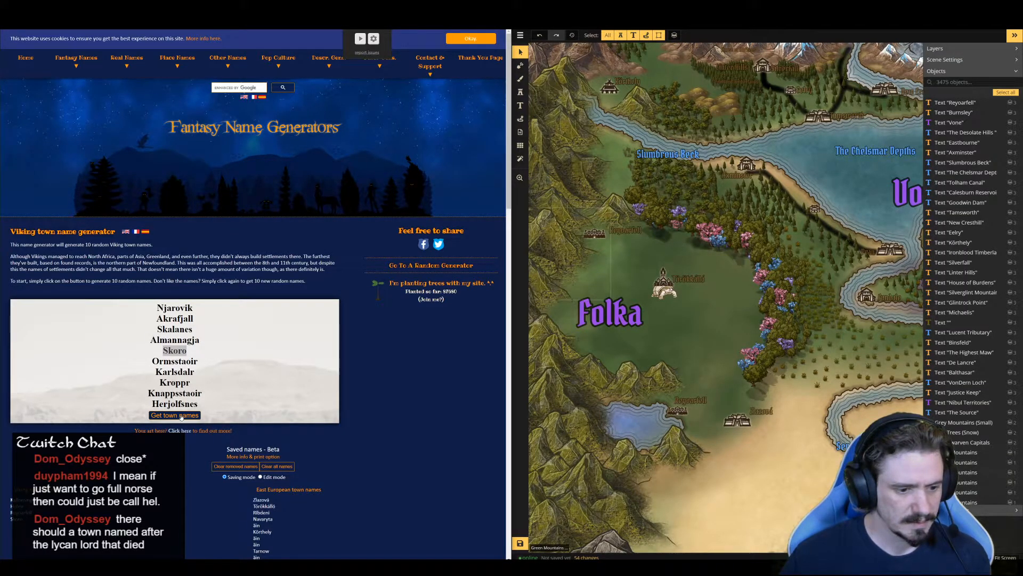
Generate another list of Viking town names and have "Grimsgil" and "Rangarvellir" read aloud
click(181, 416)
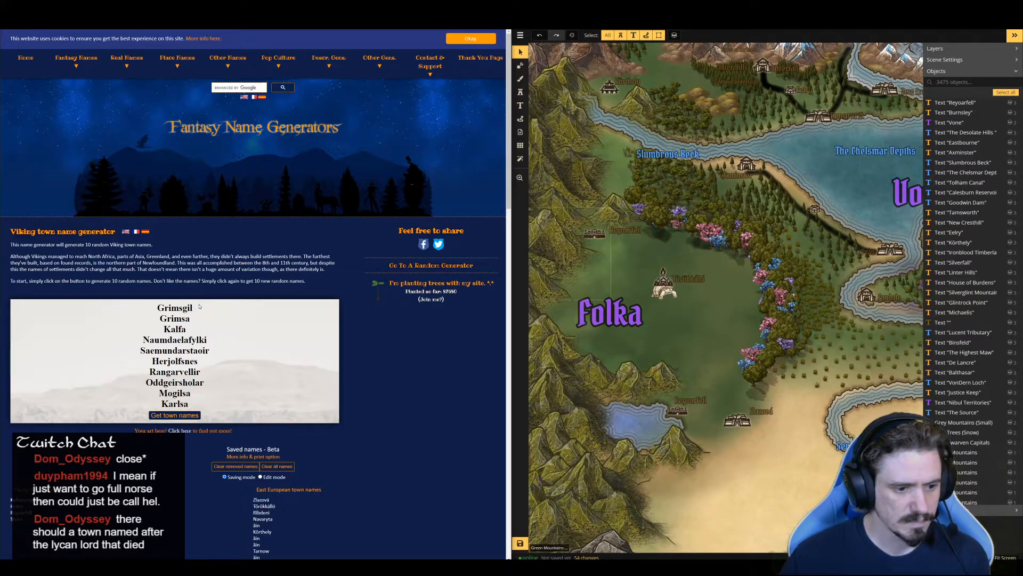
drag(193, 307, 157, 308)
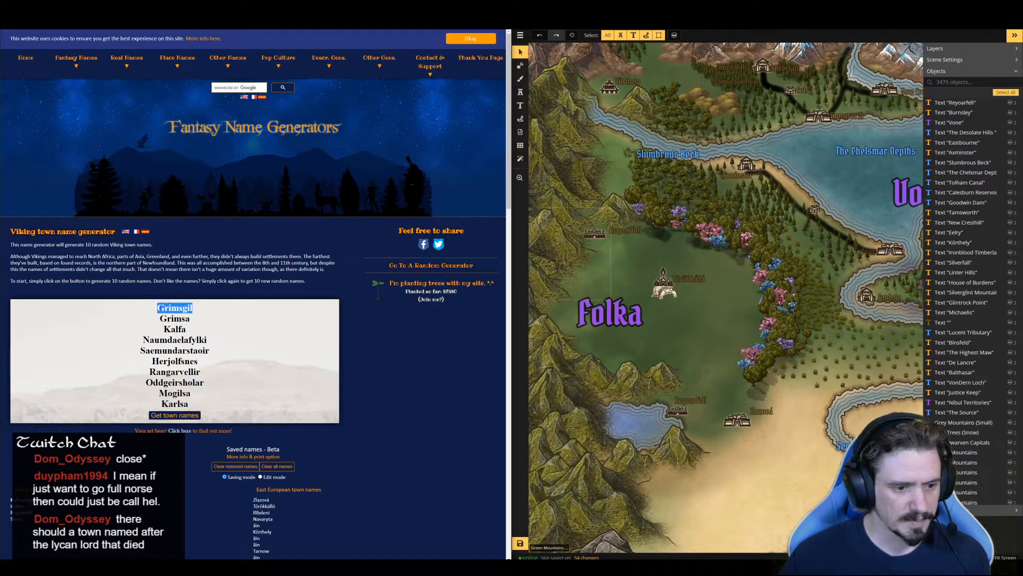
click(380, 22)
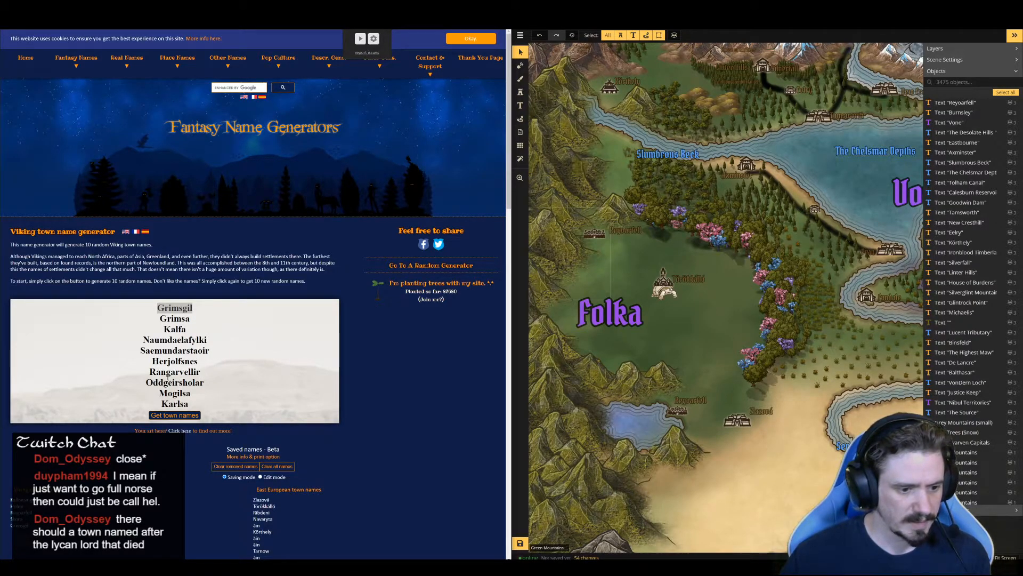
drag(202, 375, 149, 373)
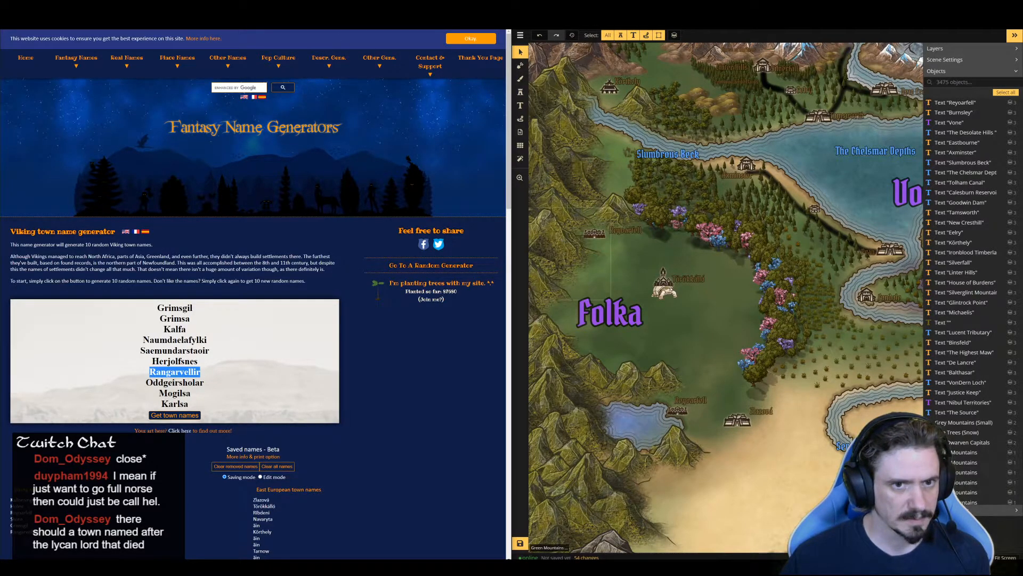
click(385, 21)
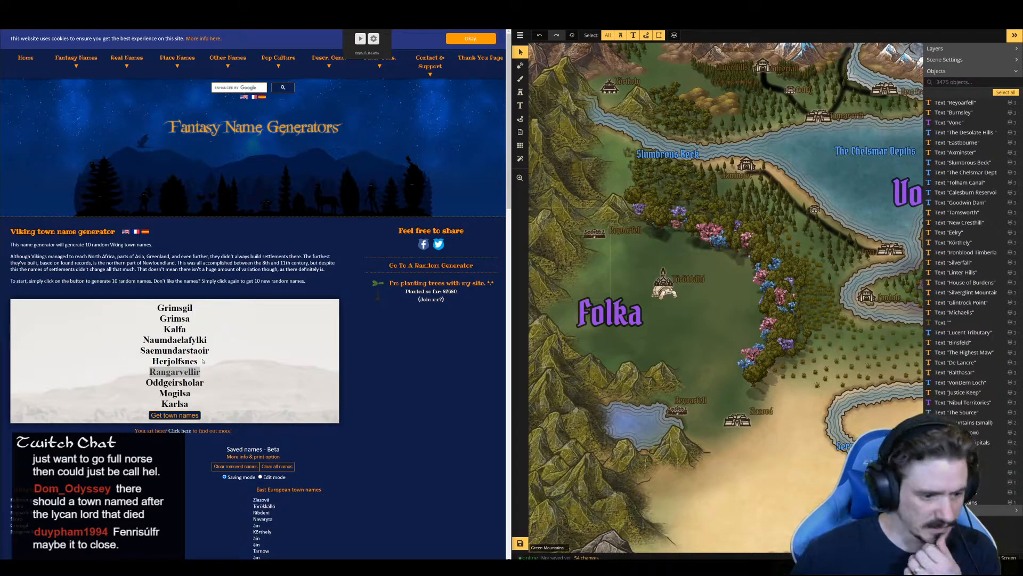
Generate a new list of Viking town names and have "Galtarhamarr" and "Kiojaklettr" read aloud
click(191, 416)
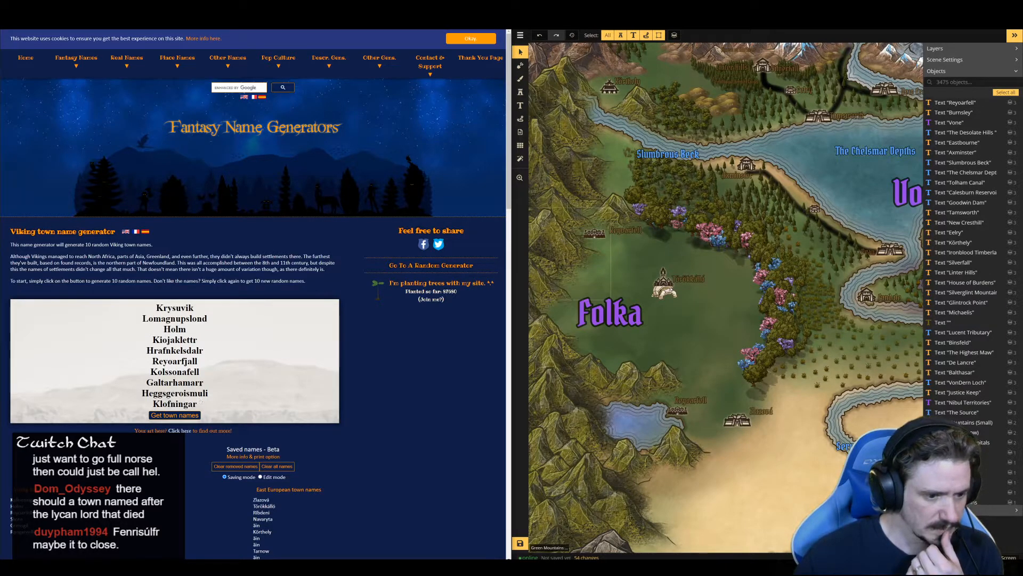
drag(205, 382, 146, 383)
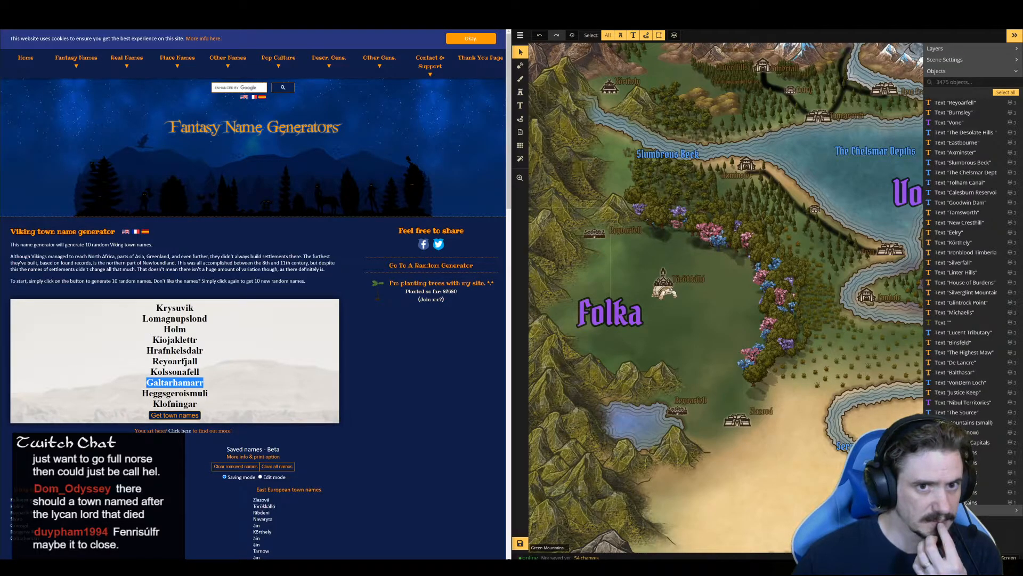
click(382, 23)
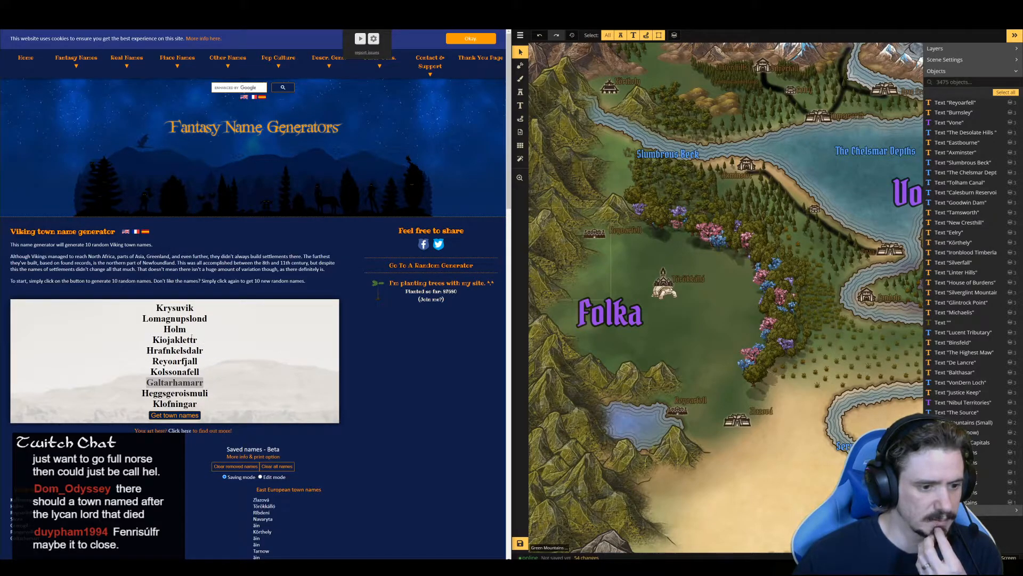
drag(199, 340, 181, 340)
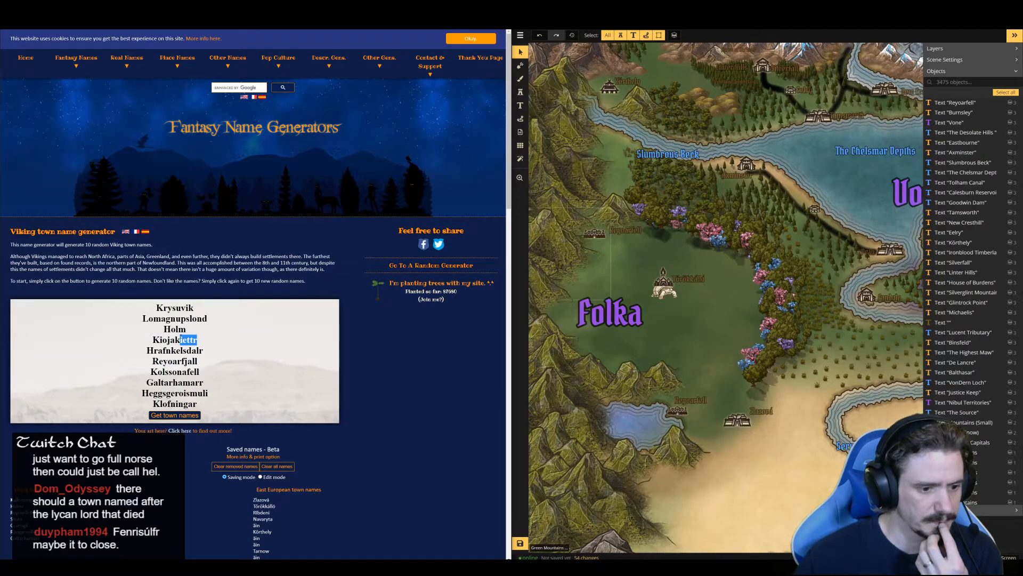
drag(180, 340, 154, 336)
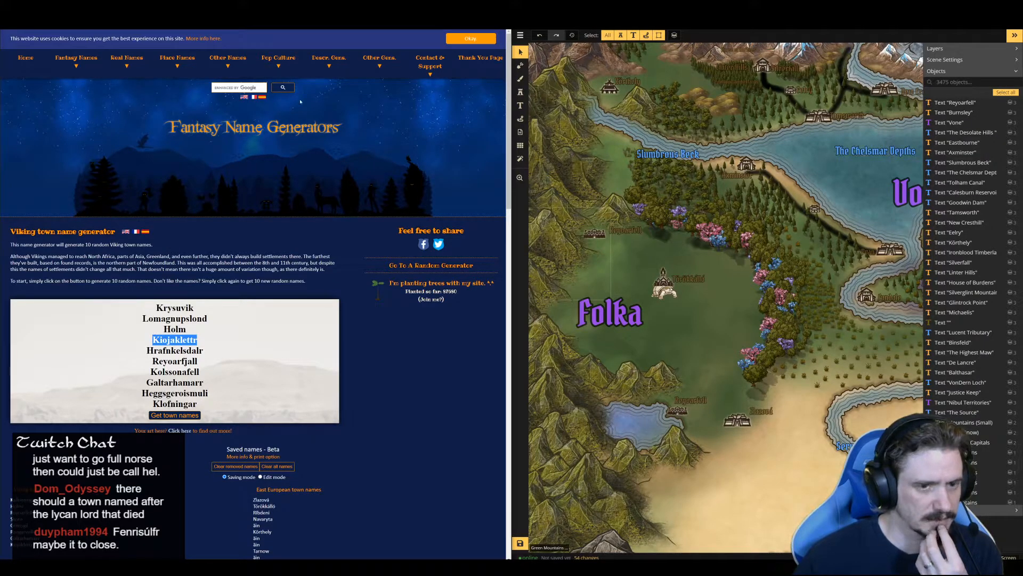
click(384, 20)
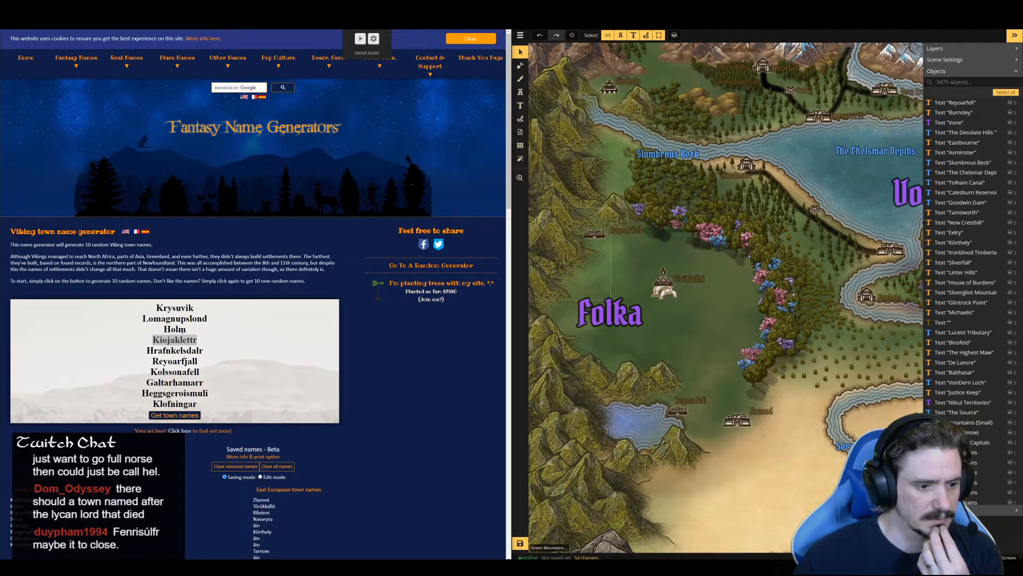
Have "Krysuvik" and "Klofningar" from the Viking town name list read aloud, and select "Krysuvik" again
drag(194, 308, 155, 308)
click(383, 21)
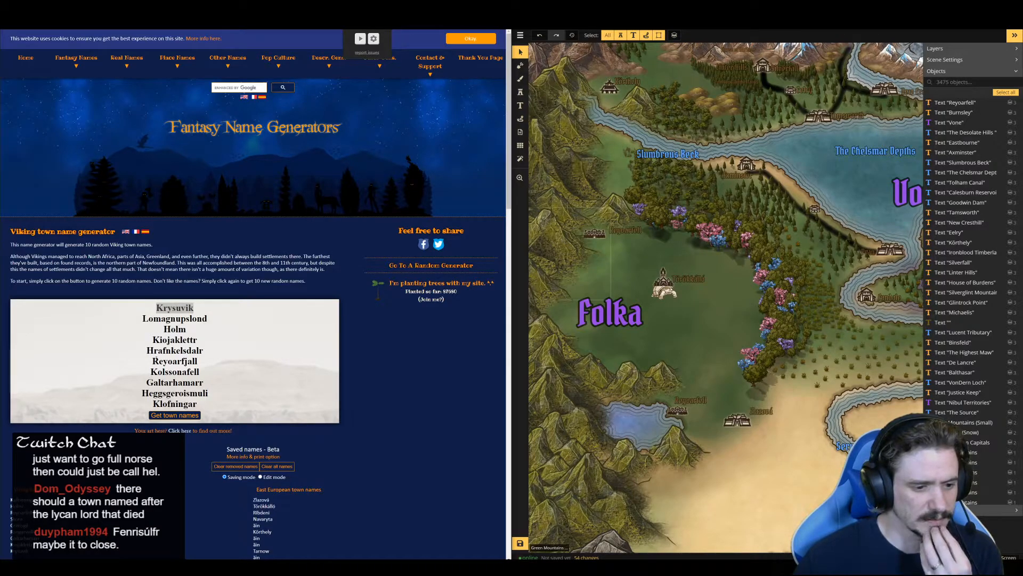
click(361, 39)
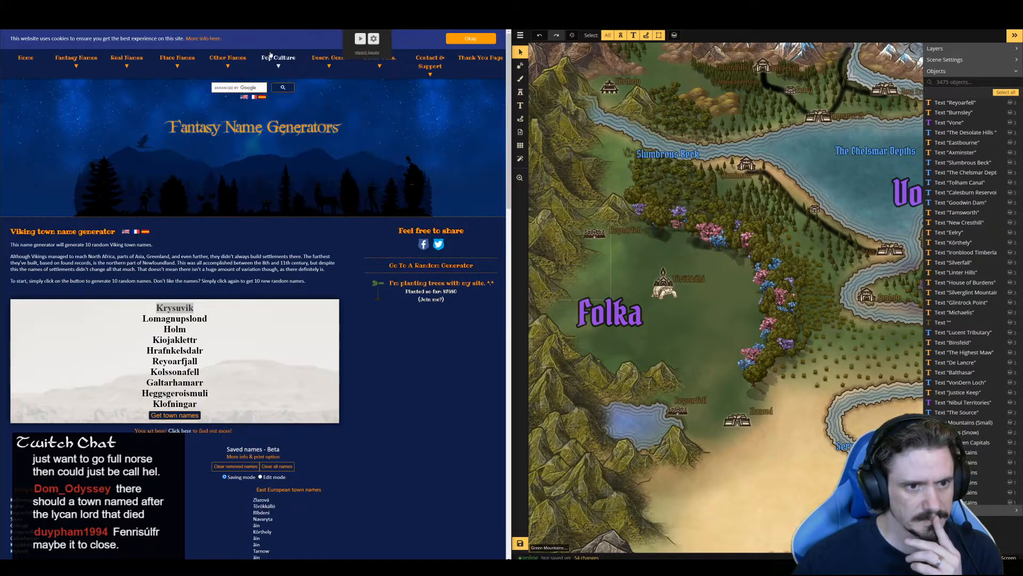
click(363, 40)
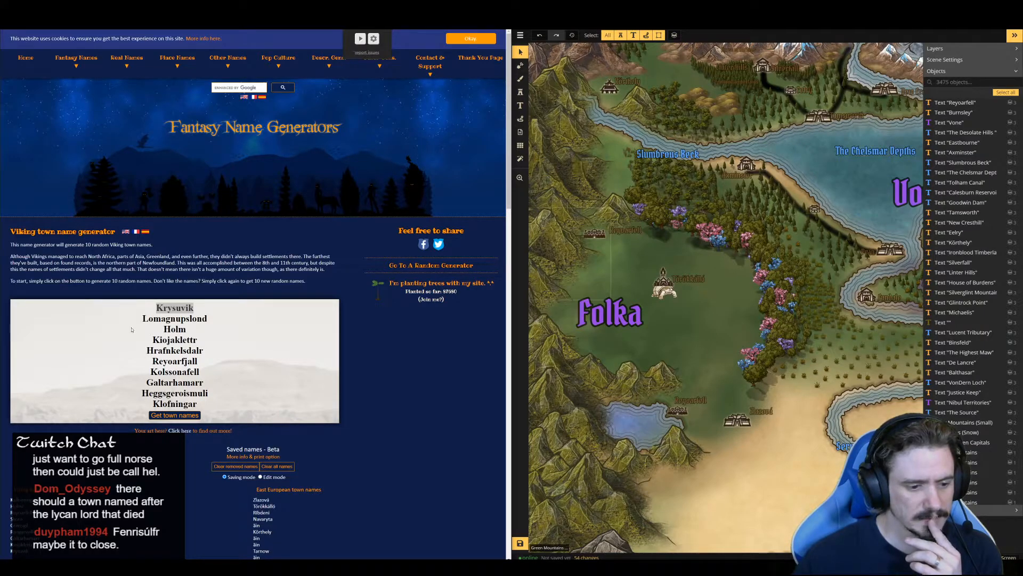
drag(202, 408, 152, 404)
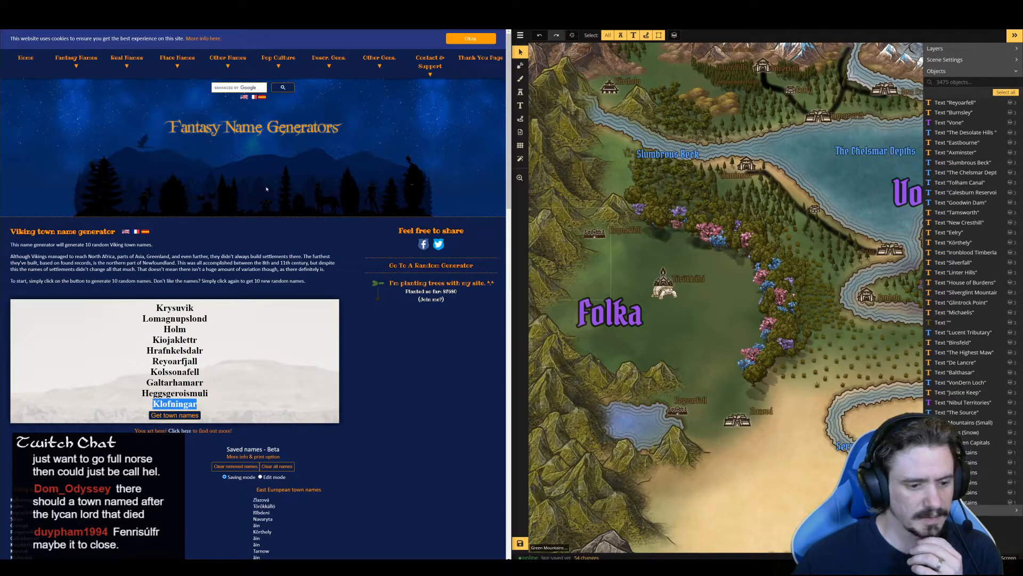
key(alt+p)
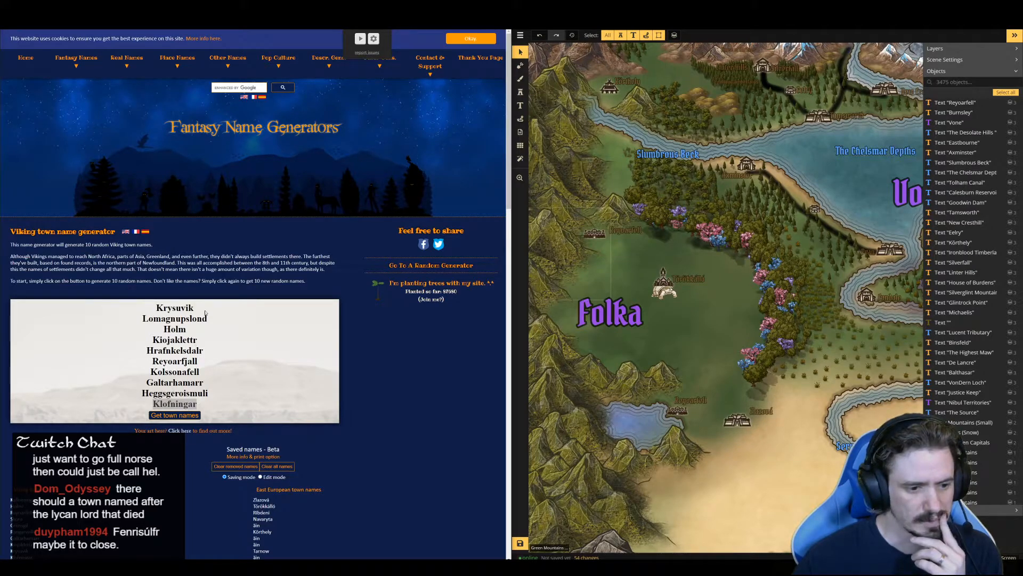
drag(172, 308, 194, 308)
double_click(182, 309)
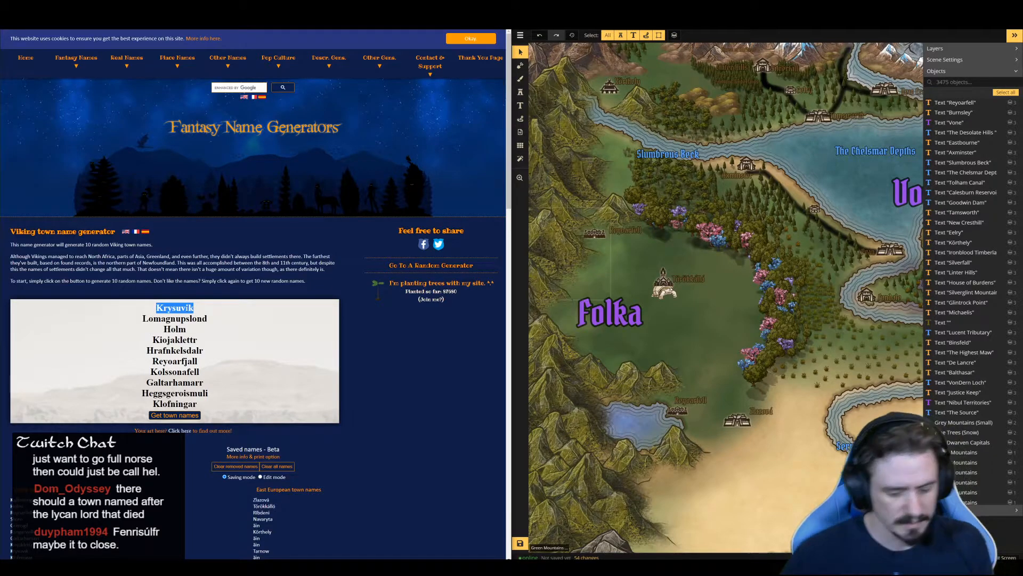
double_click(175, 329)
click(175, 329)
drag(193, 308, 169, 309)
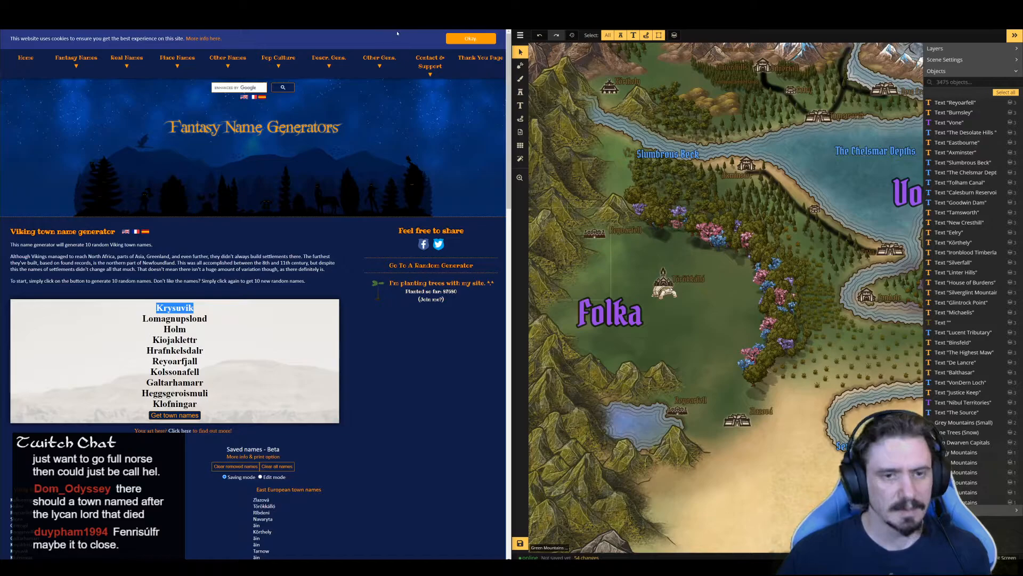
Switch to the Google results page and replace the Caina search with a search for "Hróðvitni"
drag(253, 10, 254, 11)
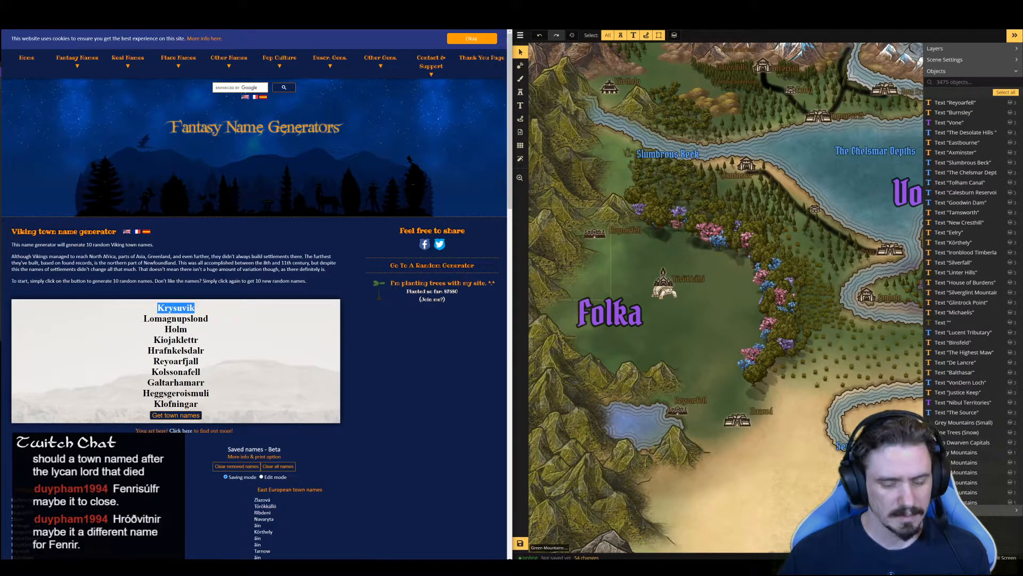
click(256, 16)
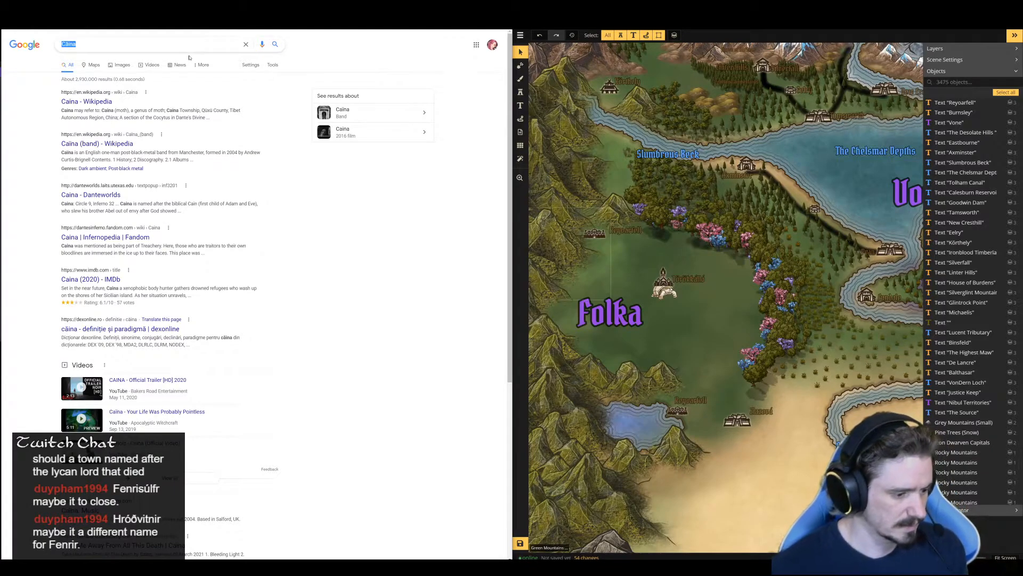
key(Return)
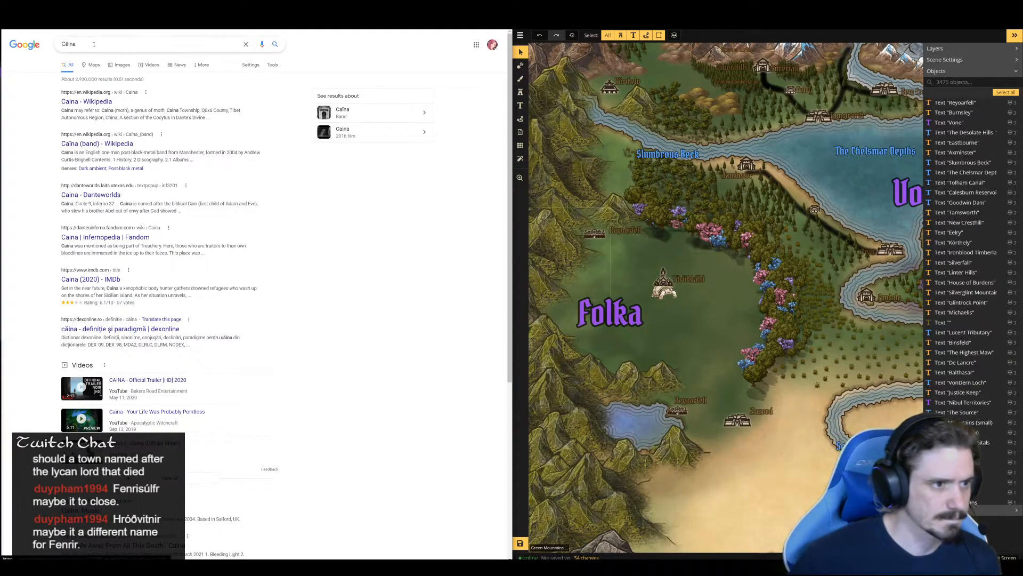
drag(91, 45, 34, 38)
text(Hróðvitni)
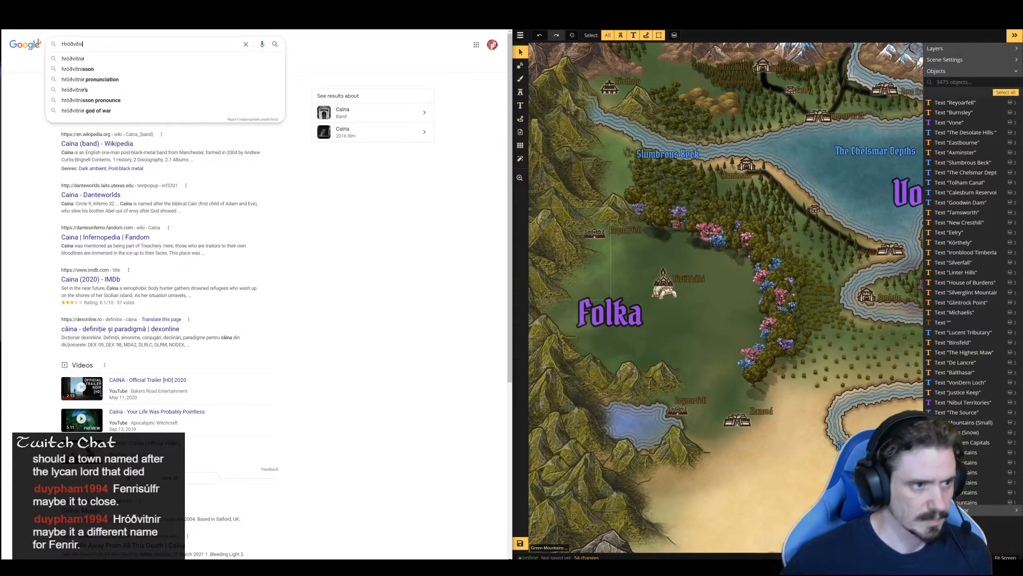
key(Return)
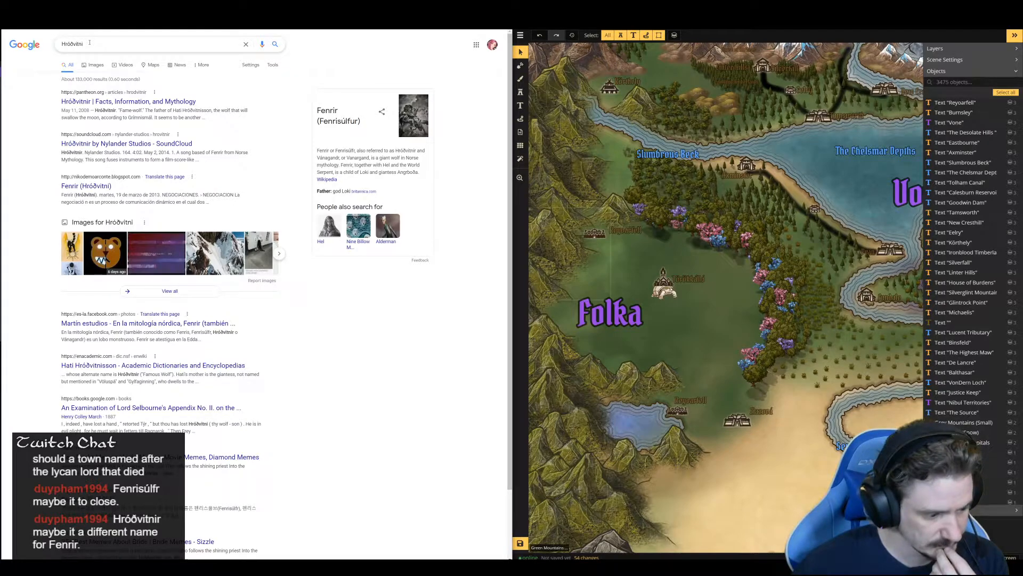
Search Google for the suggested query "hróðvitnir pronunciation"
click(89, 42)
drag(88, 43, 58, 44)
click(78, 69)
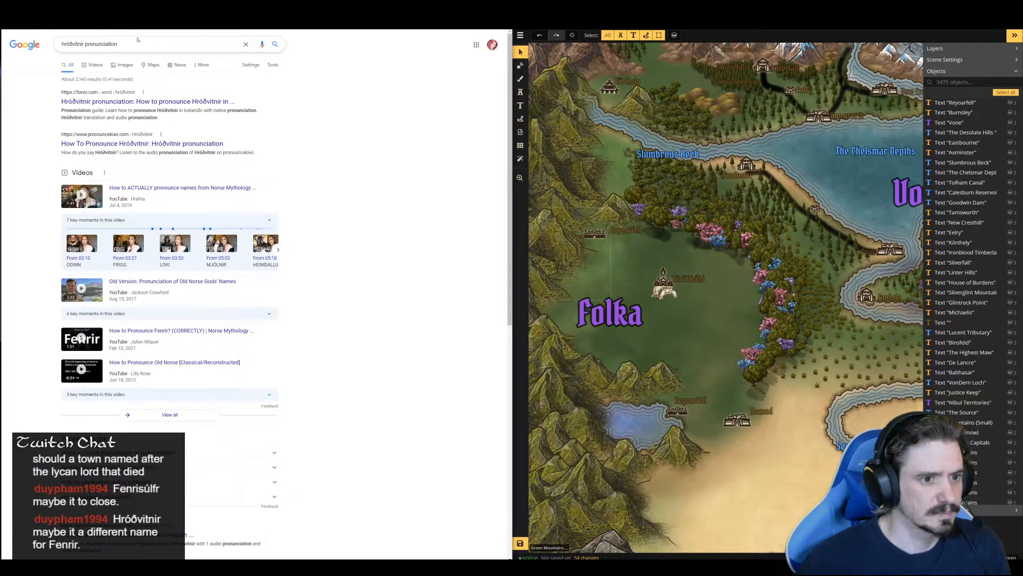
Have the name "hróðvitnir" in the search query read aloud several times
drag(84, 43, 53, 44)
key(ctrl+c)
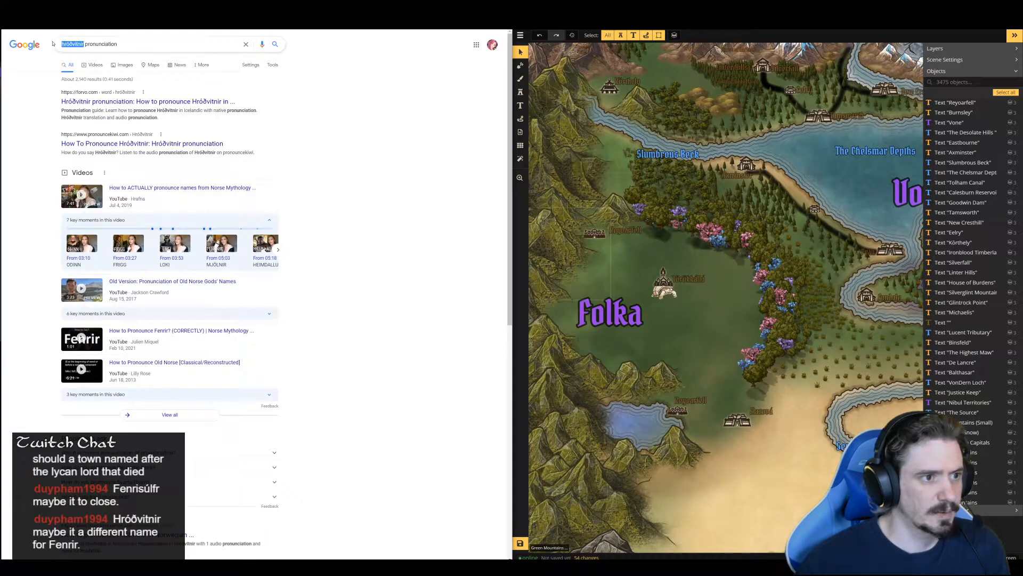
click(386, 19)
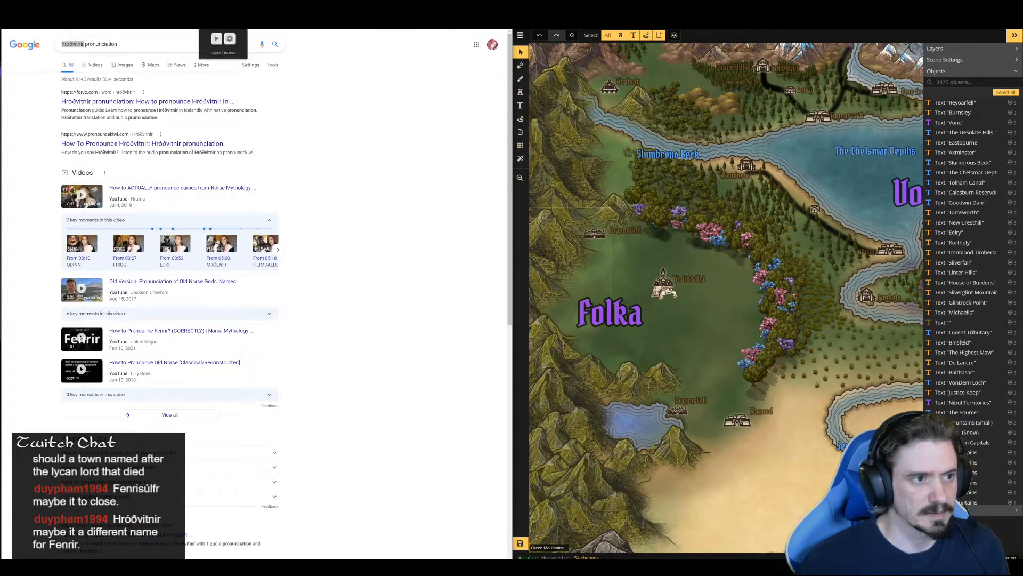
click(386, 19)
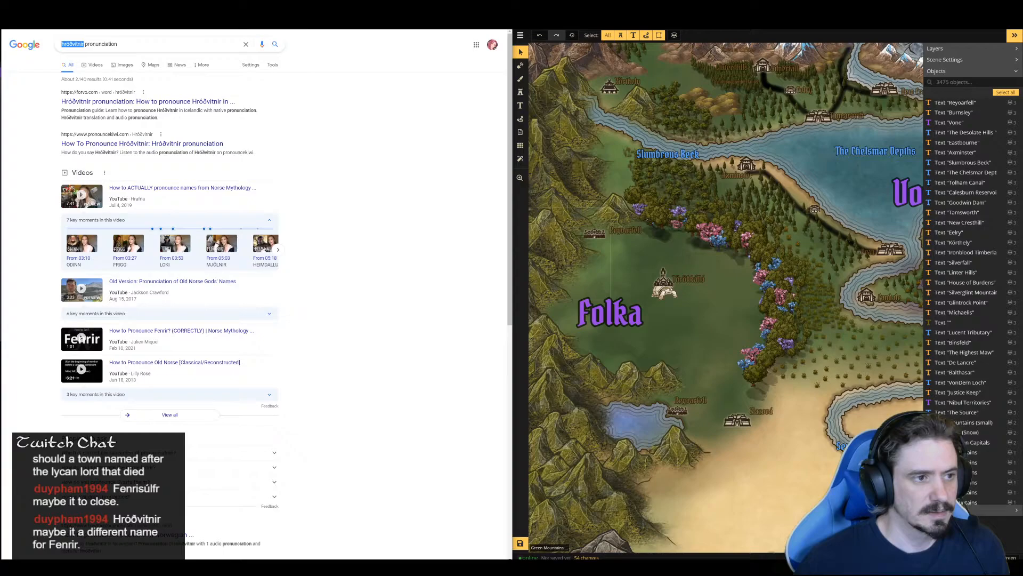
click(386, 19)
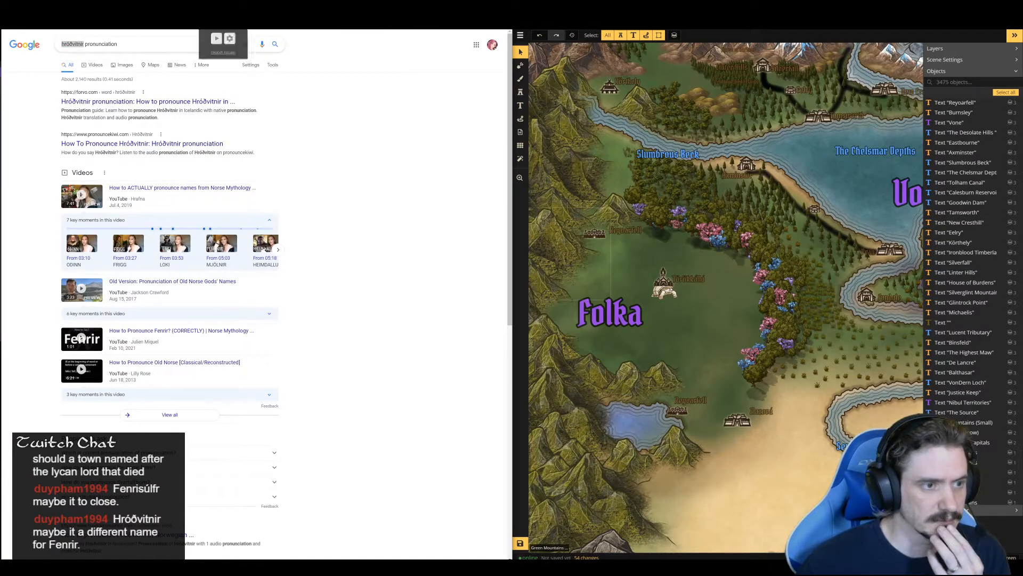
click(385, 19)
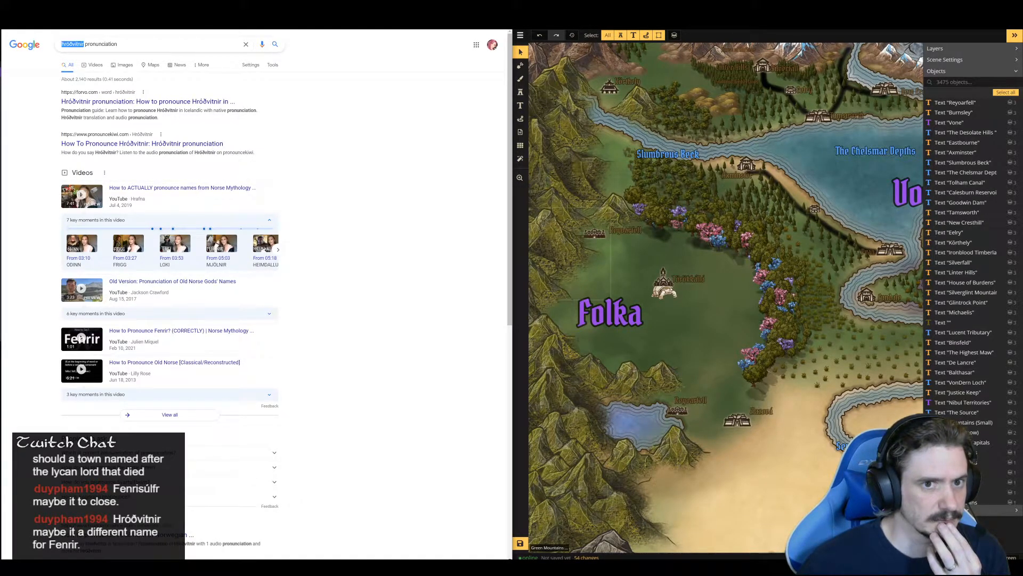
click(386, 19)
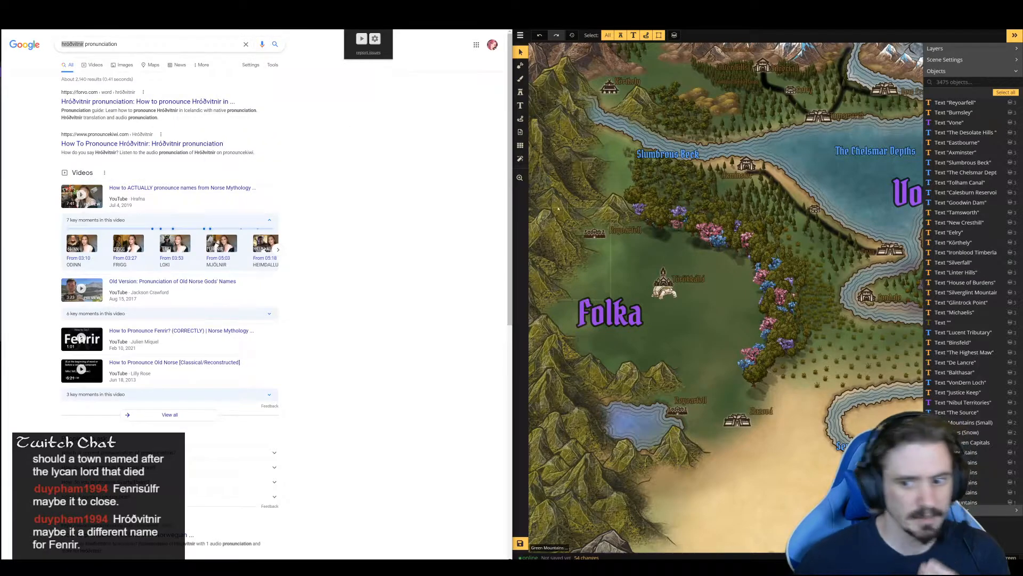
Rename the copied "Reyoarfell" label beside the northwestern mountain settlement as "Hróðvitnir", copying the name from the search query and capitalizing it
click(629, 234)
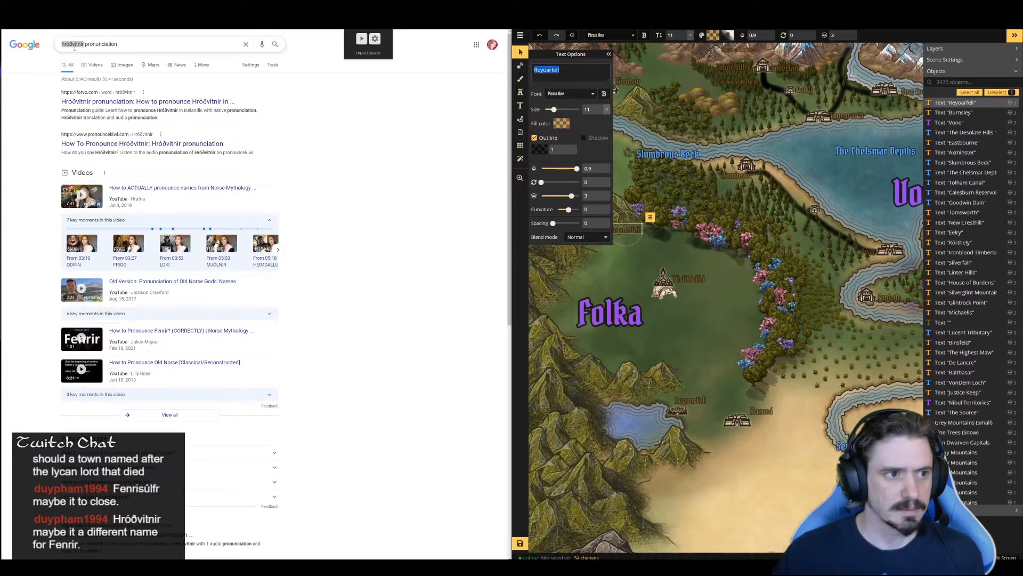
right_click(72, 44)
click(96, 67)
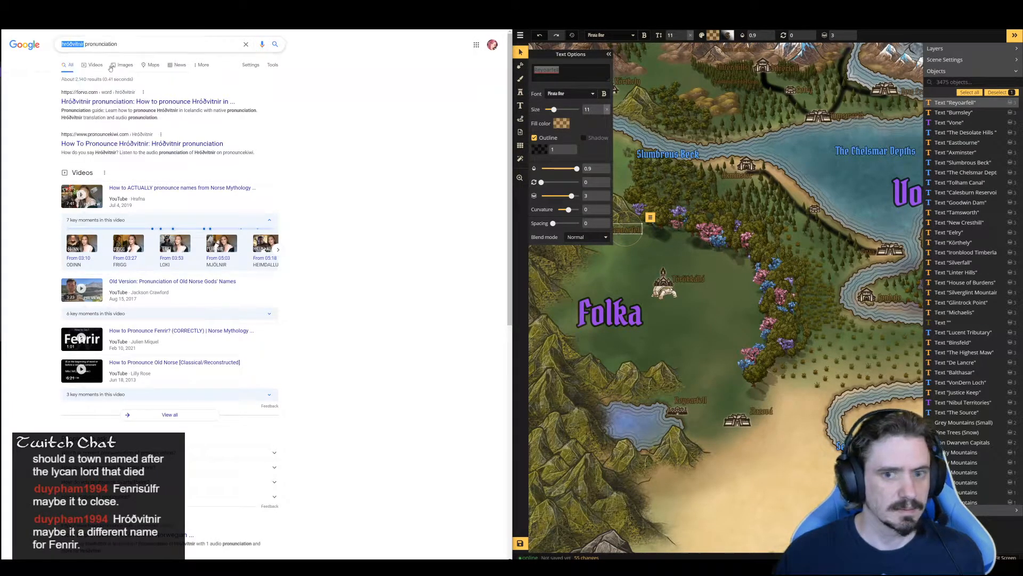
click(532, 68)
key(ctrl+a)
key(ctrl+v)
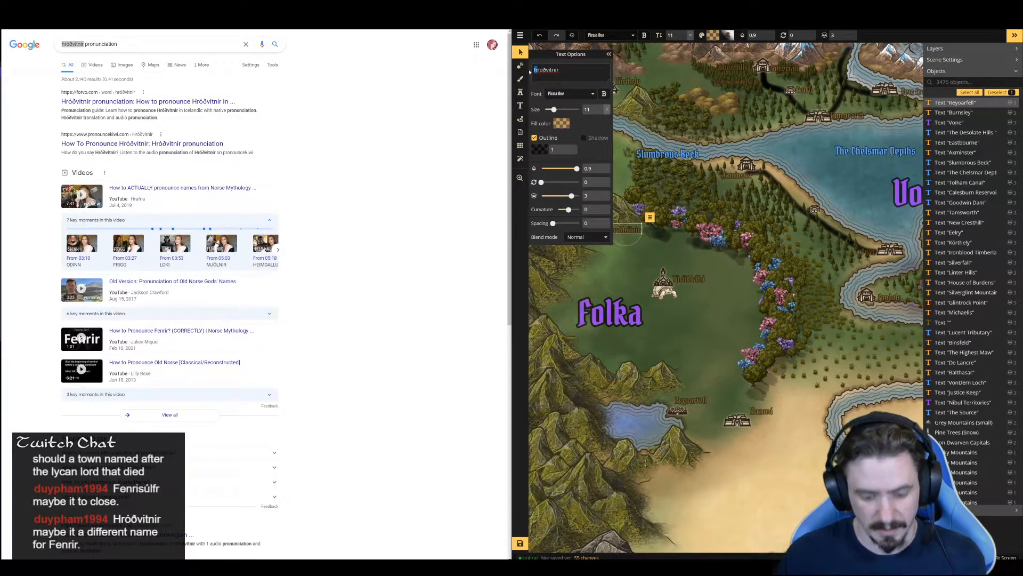
text(H)
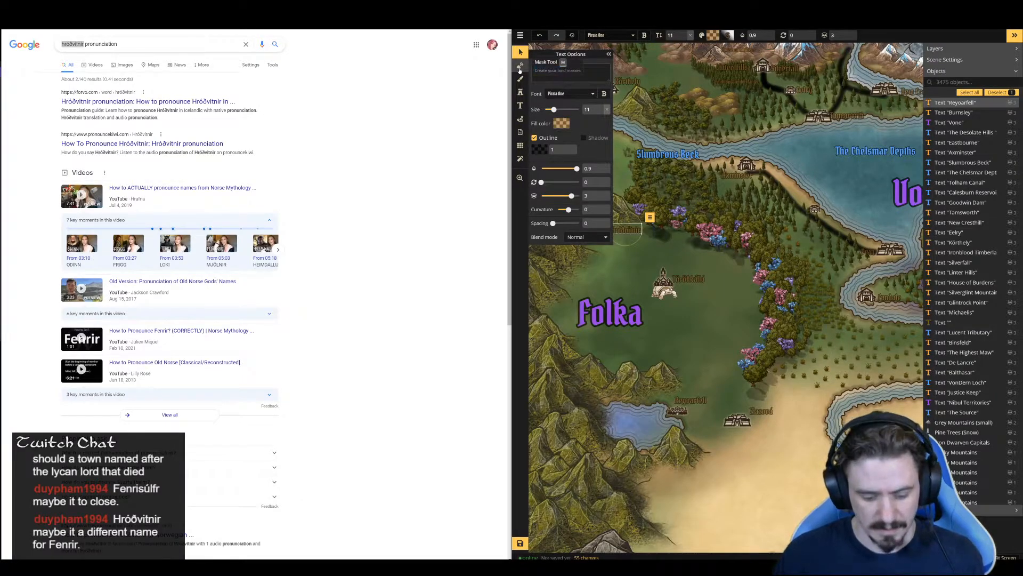
double_click(548, 70)
key(ctrl+c)
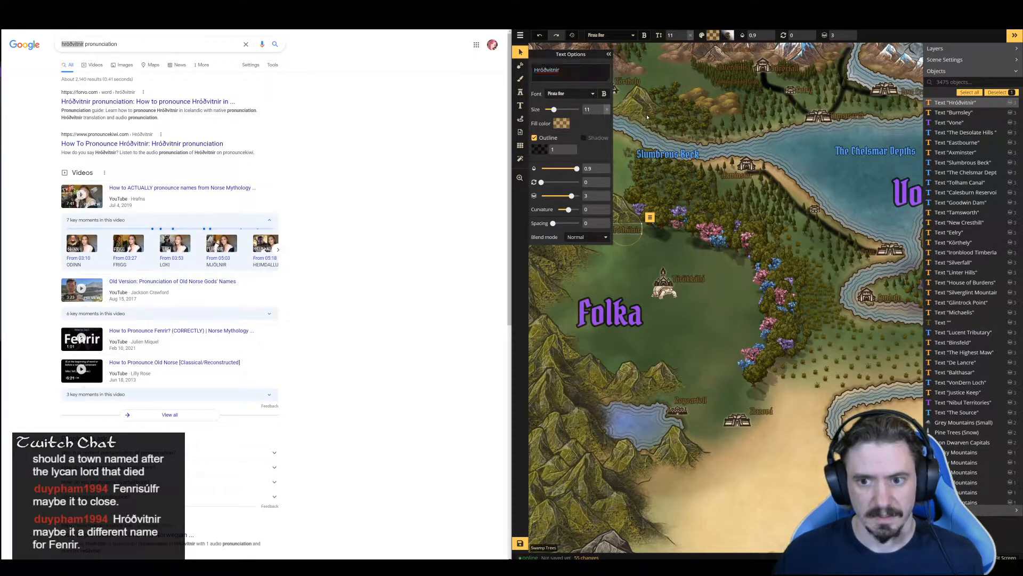
click(648, 116)
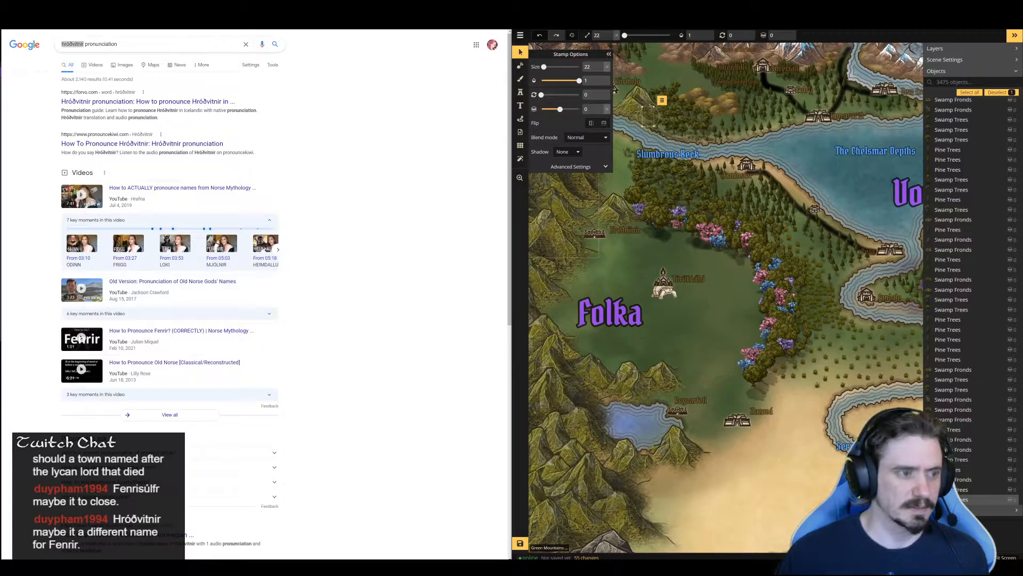
Switch to the Folka notes document and add "Hróðvitnir" as a new entry below the Reyoarfell description
key(ctrl+Tab)
click(182, 358)
click(179, 493)
key(ctrl+v)
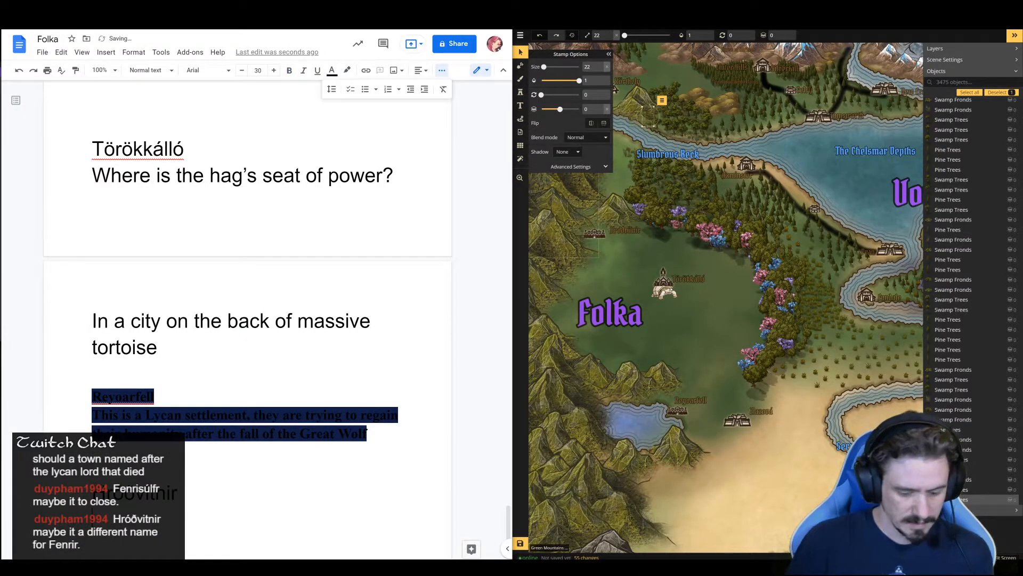
Begin the Hróðvitnir description with "Village of savage lycans - those who maintain enough humanity to organize and control their more bestial cousins"
text(Village)
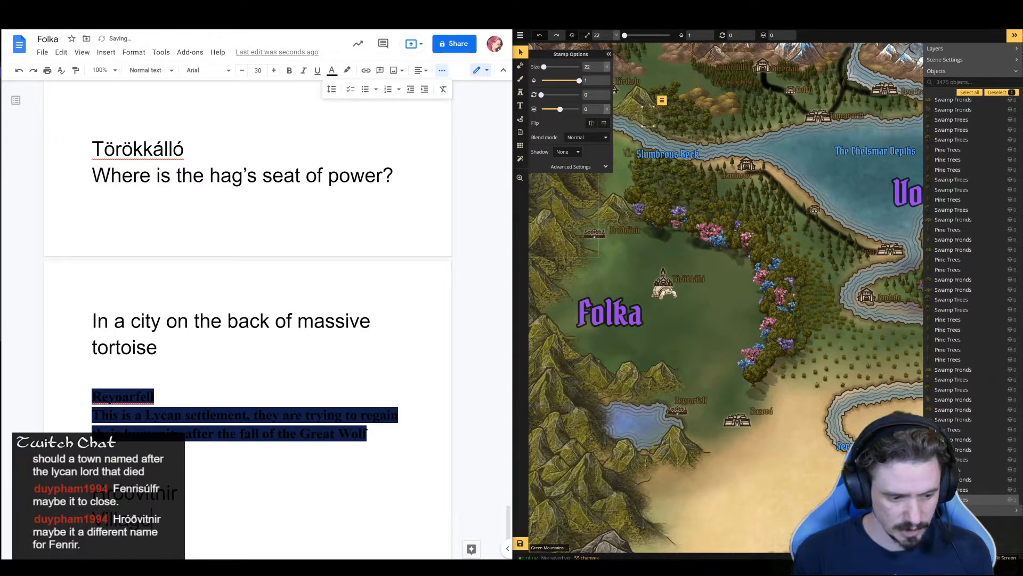
text( of s)
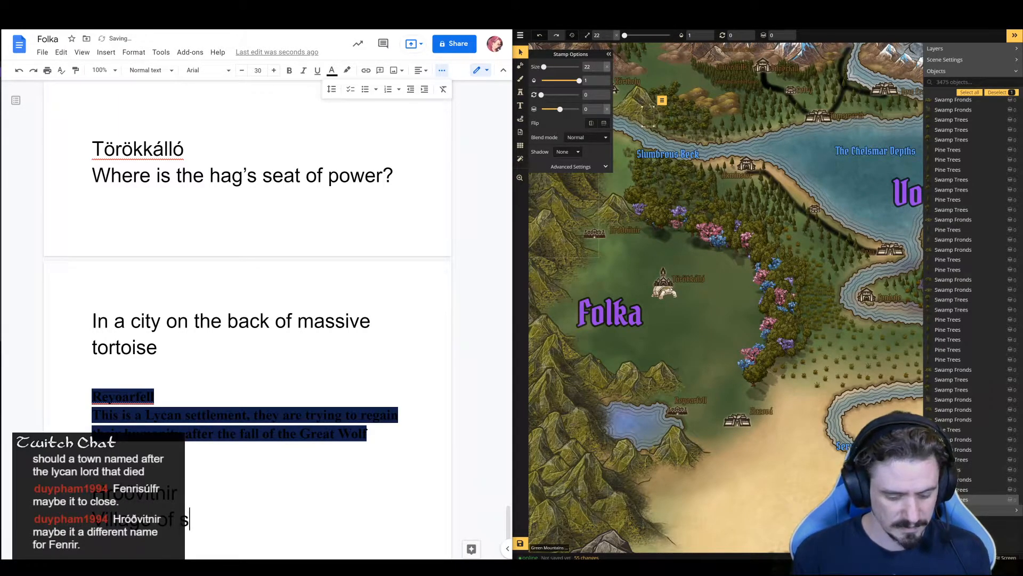
text(avage lycan)
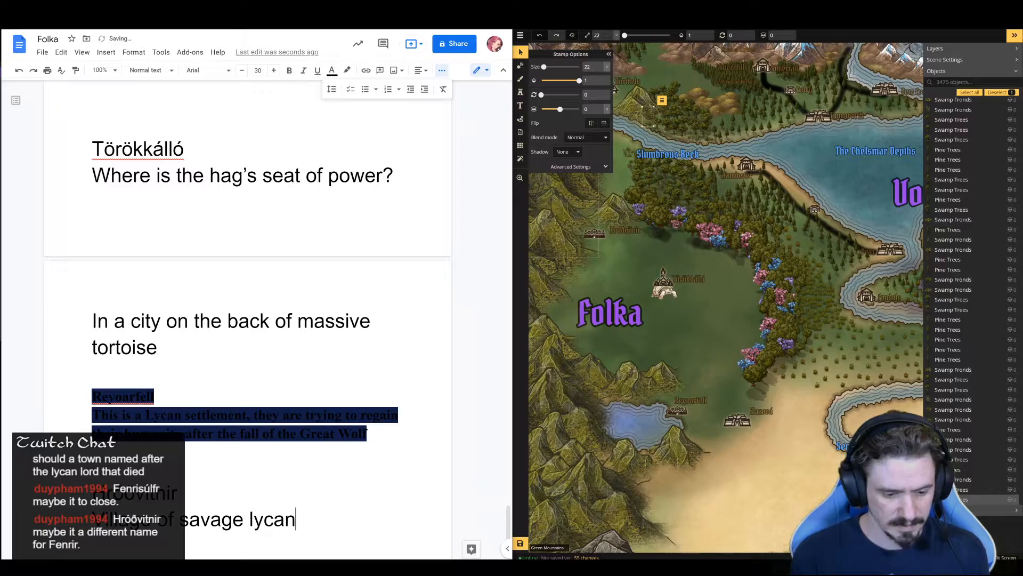
text(s - )
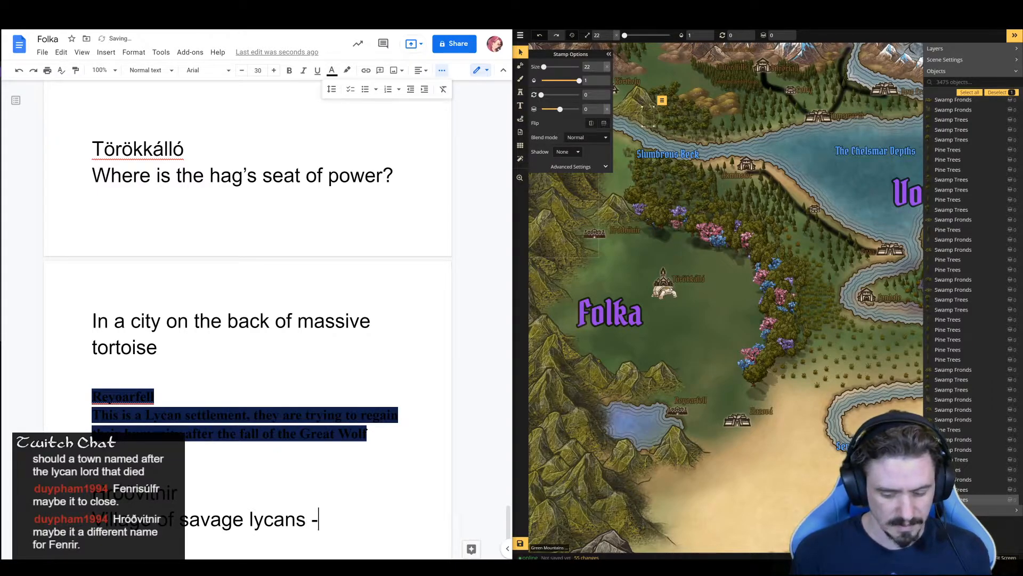
text(the)
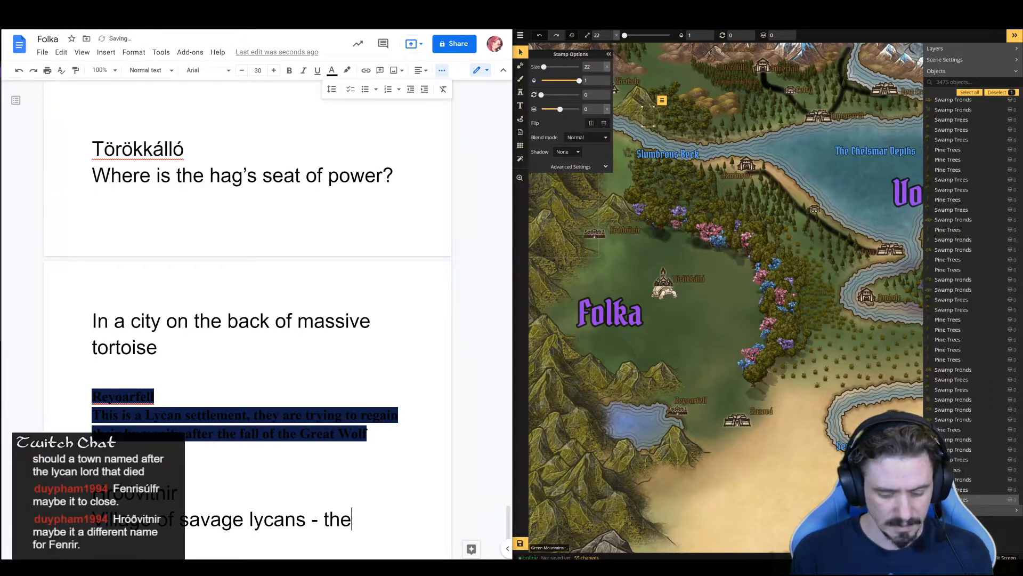
key(BackSpace)
key(BackSpace)
text(ose who m)
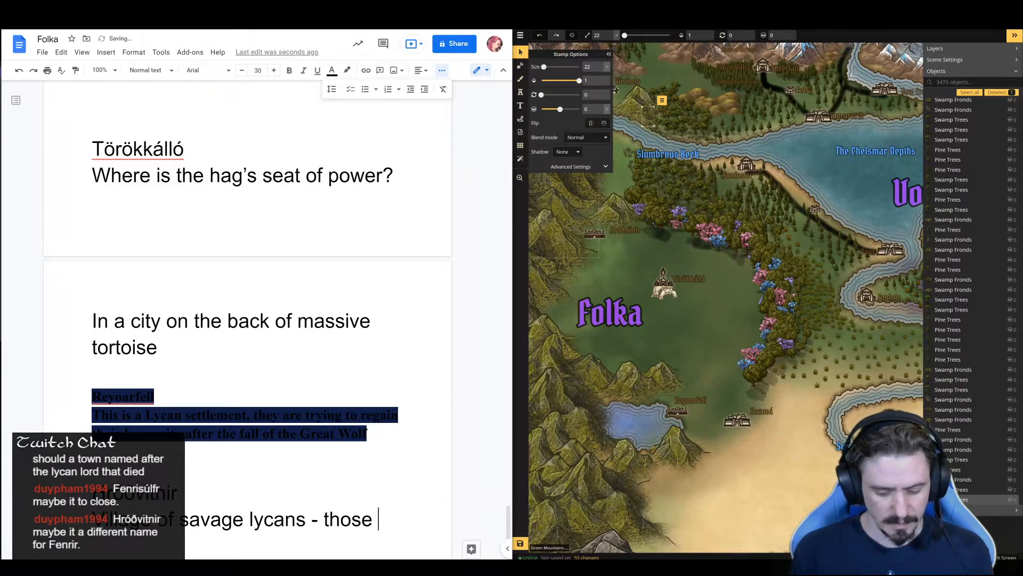
text(aint)
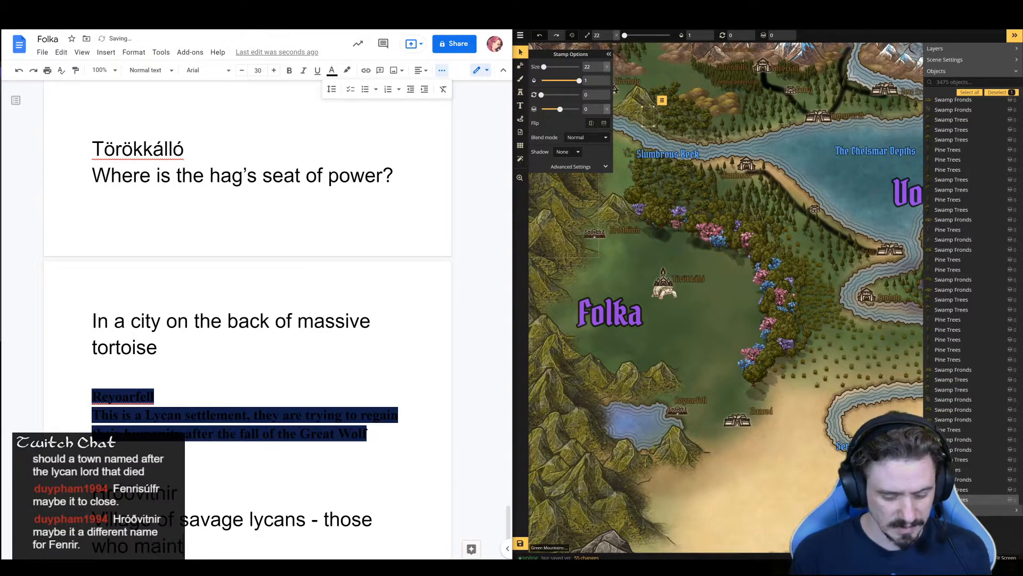
text(ain enough human)
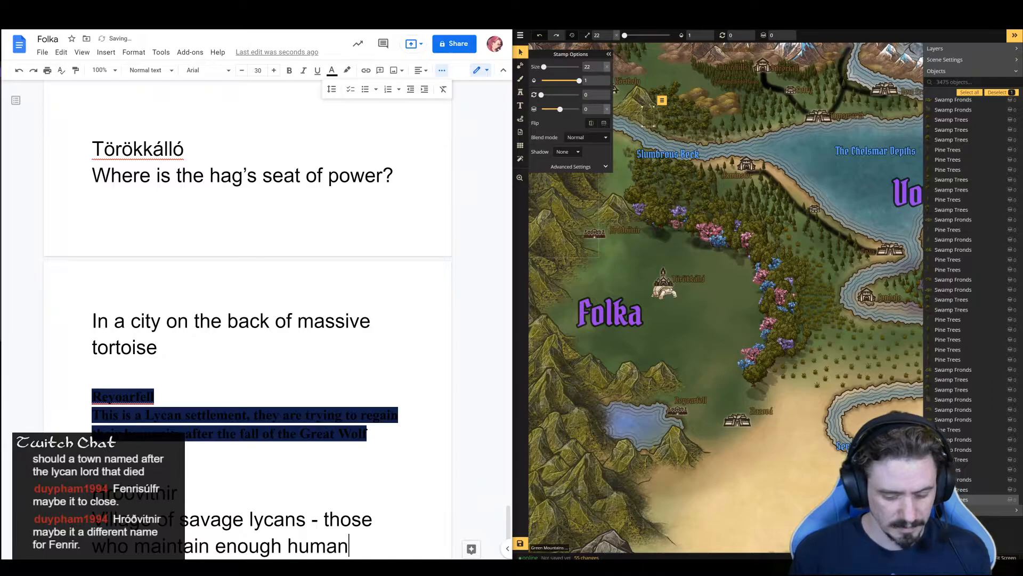
text(ity to)
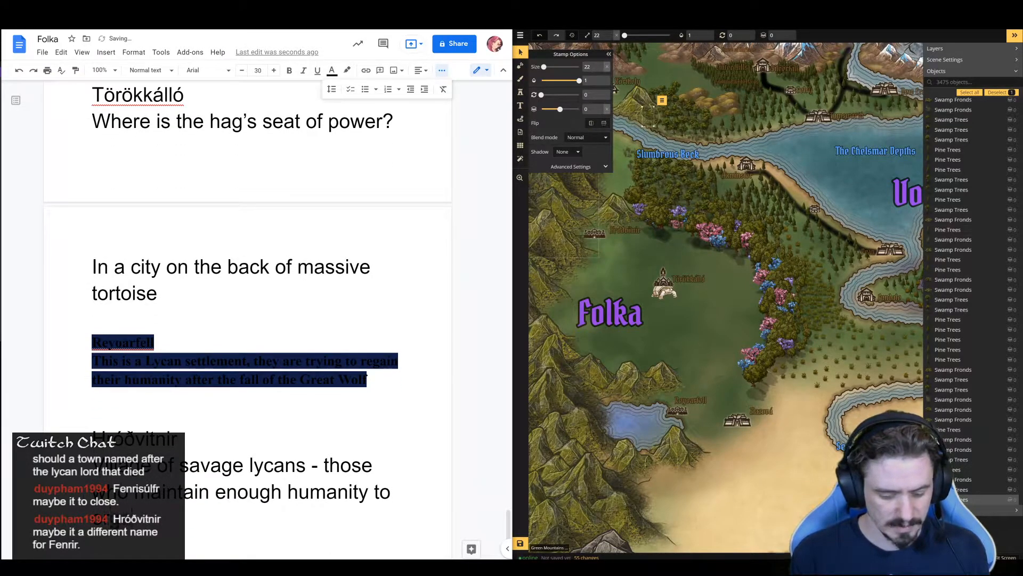
text( organize and control)
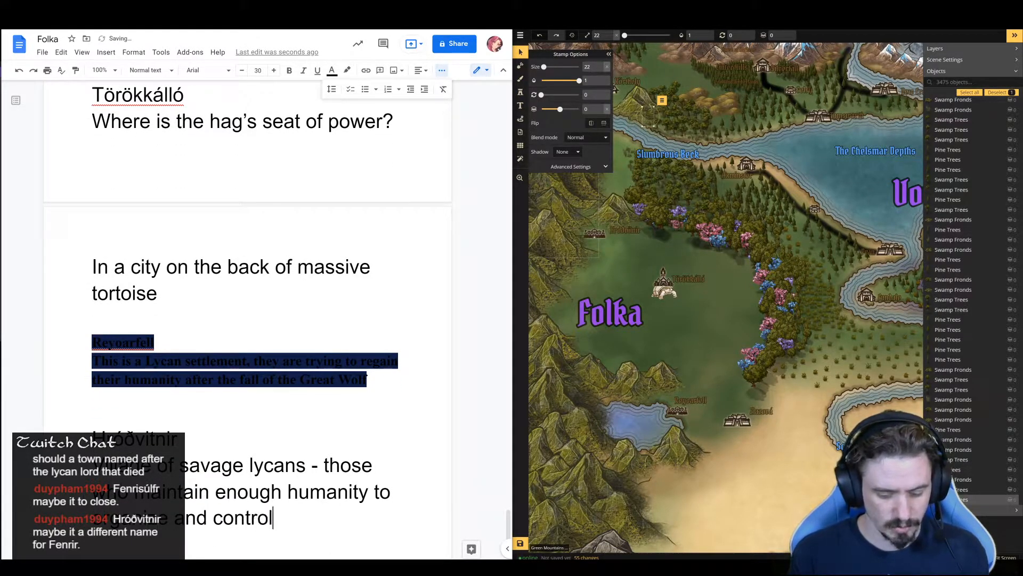
text( their more bestial )
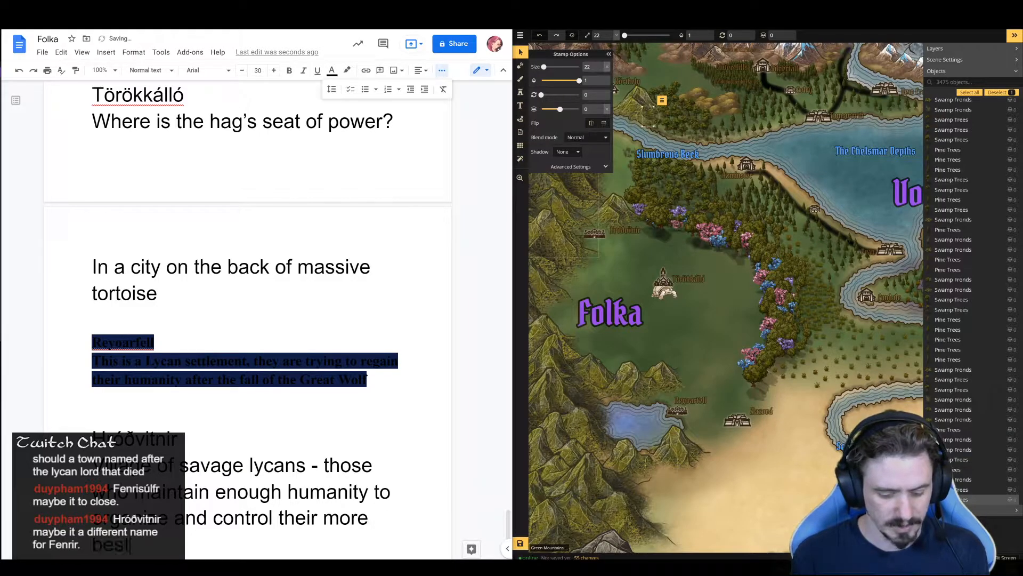
text(co)
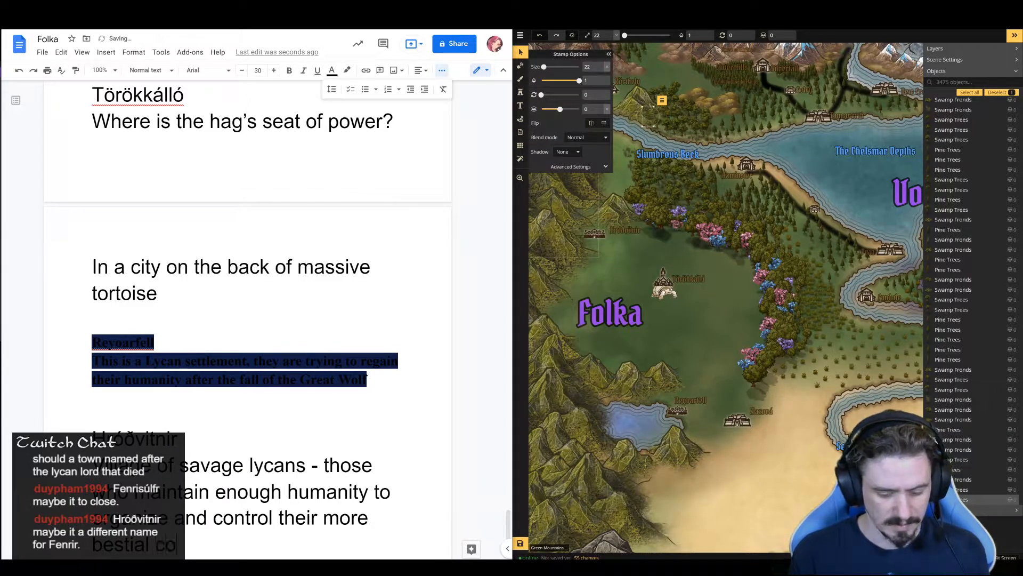
text(usins liv)
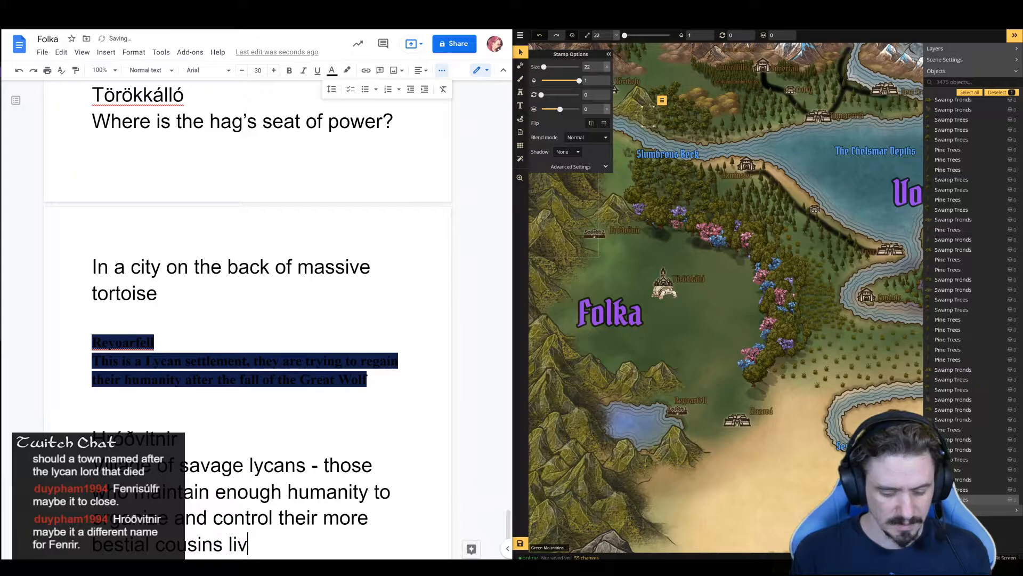
text(e here and use i)
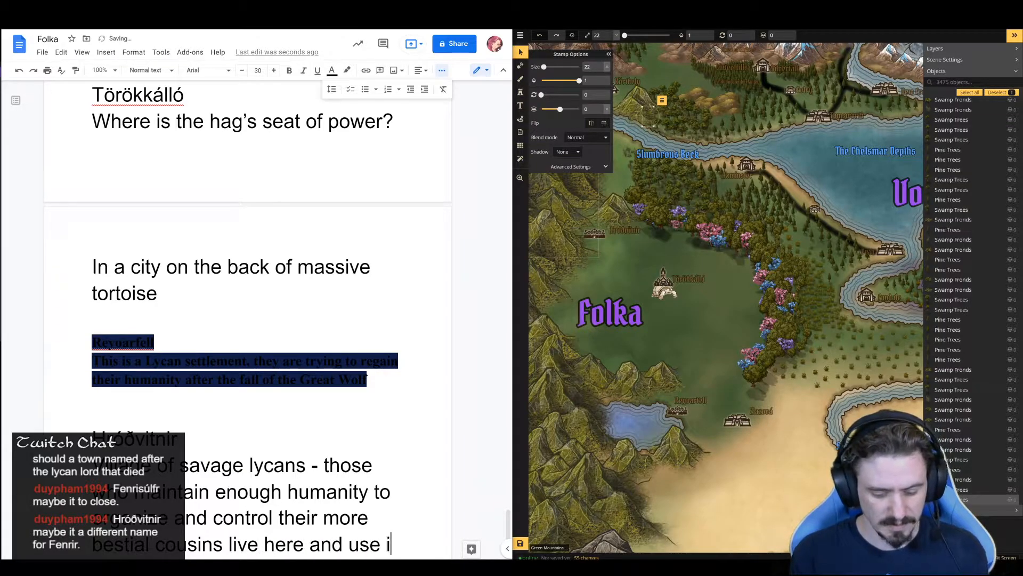
text(t as a strging)
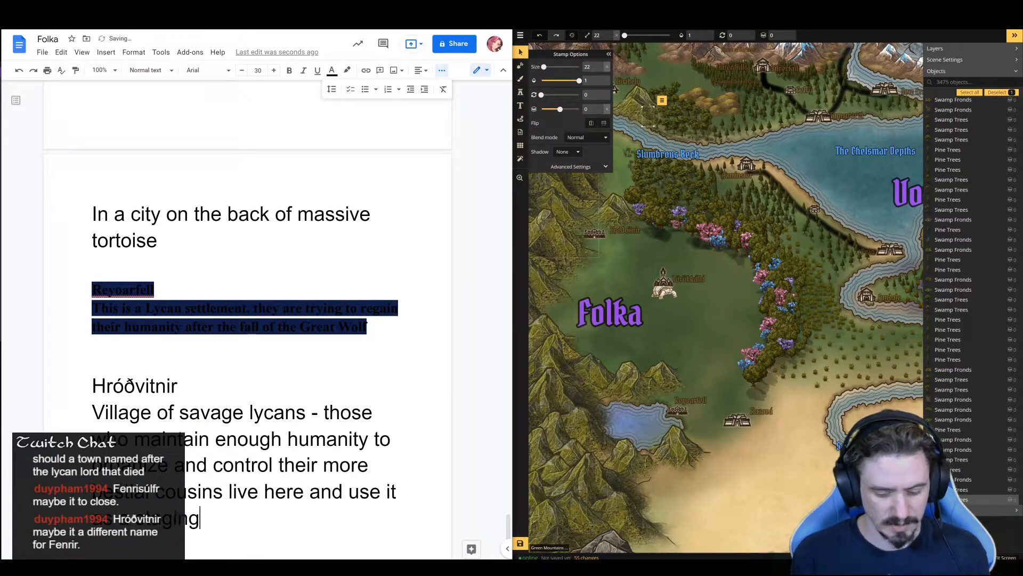
text( ground for att)
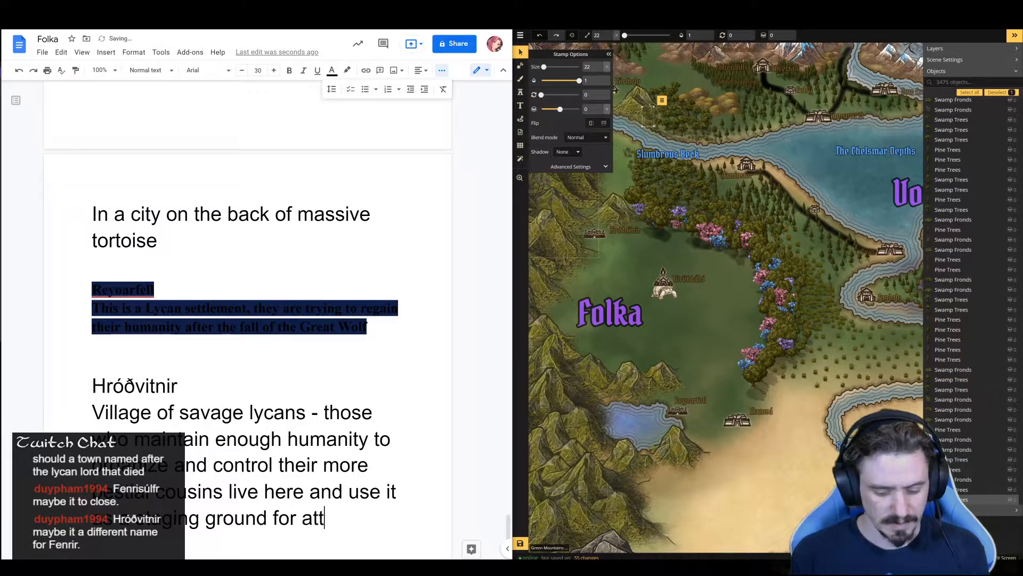
text(acksagainst )
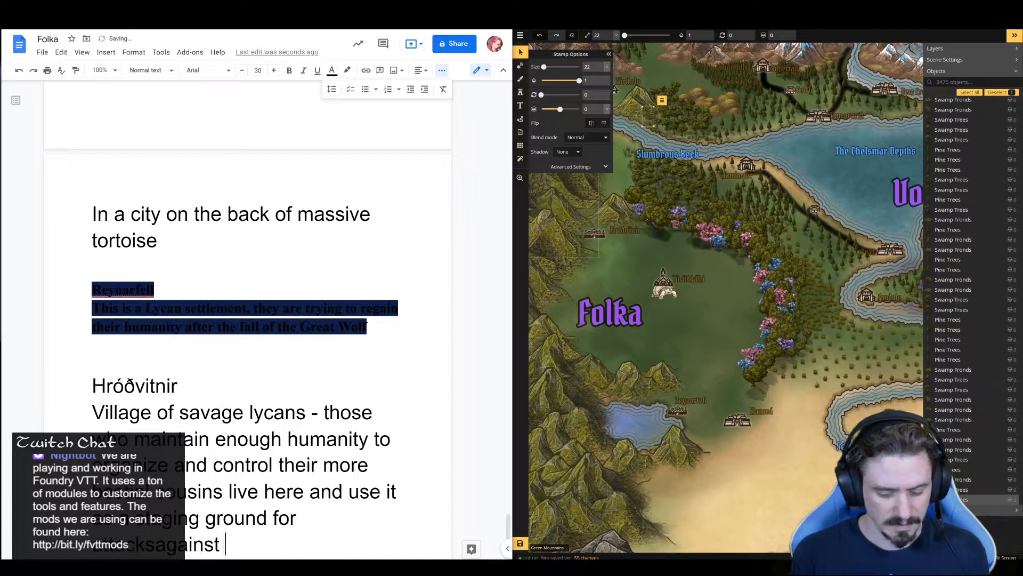
text(all realms.)
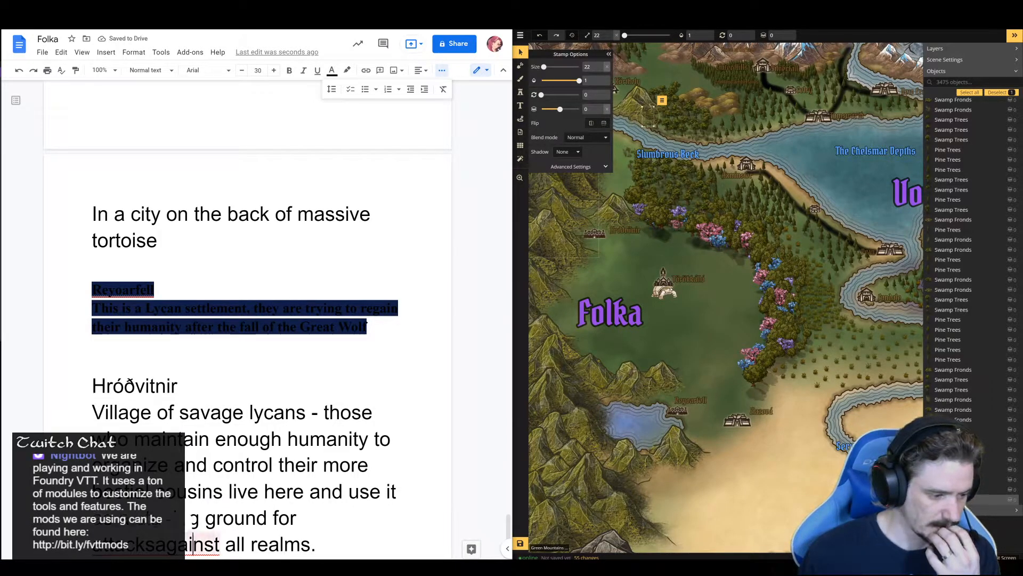
Finish the Hróðvitnir description with "live here and use it as a staging ground for attacks against all realms.", correctly spaced
key(Right)
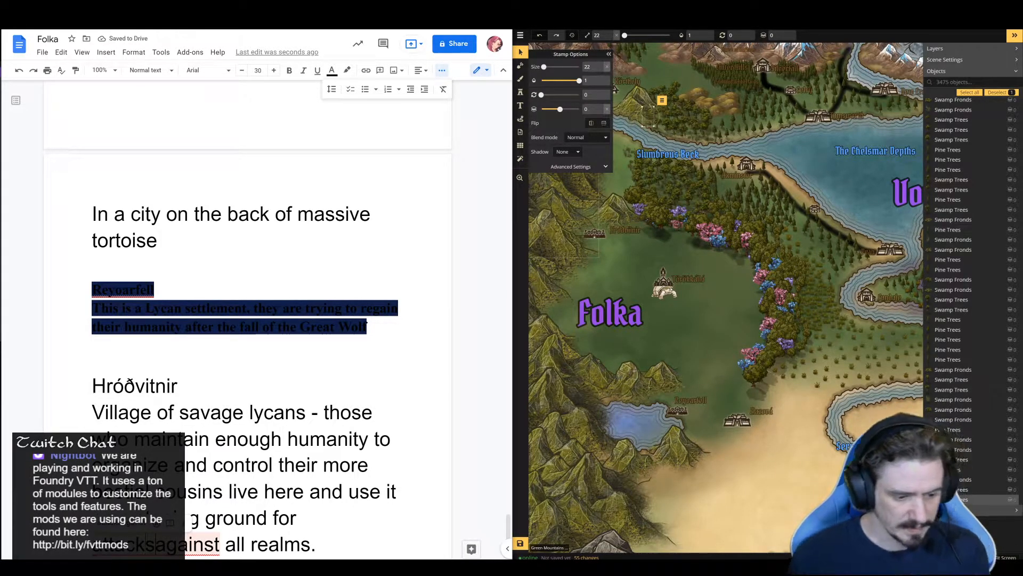
scroll(247, 319, down, 1)
click(254, 491)
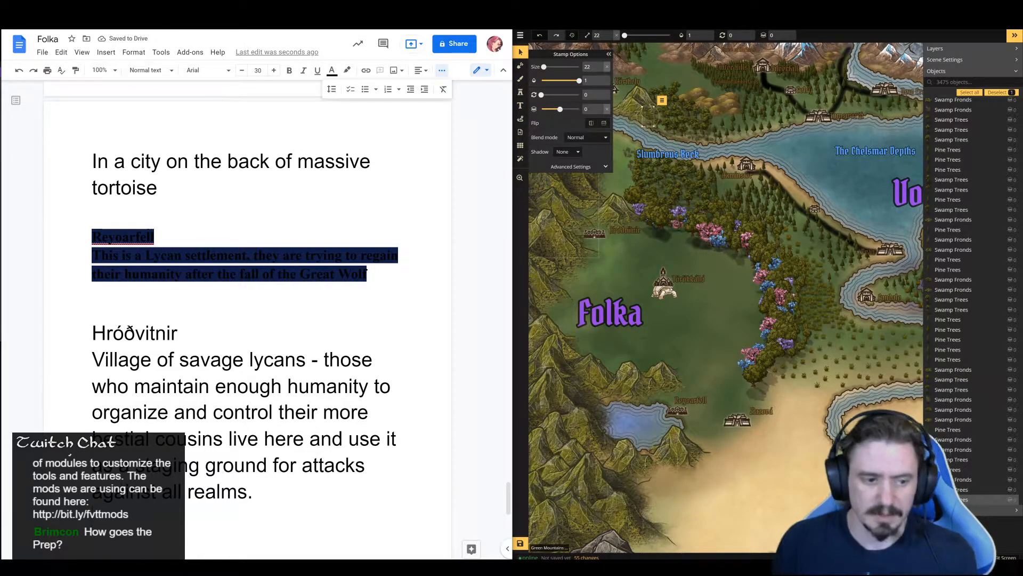
Clear the formatting of the Reyoarfell heading and description so they use the document's plain text style
drag(92, 188, 188, 333)
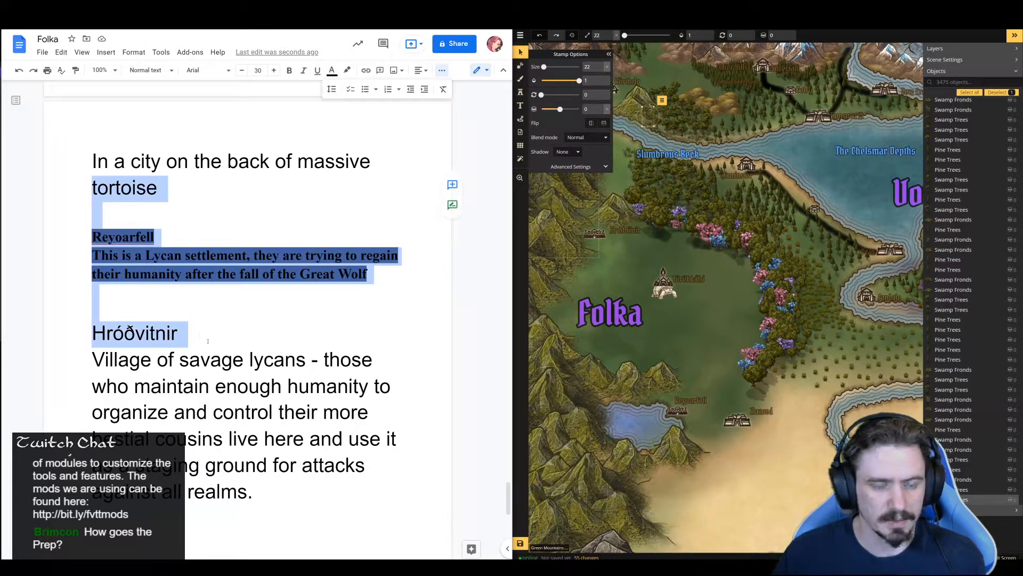
click(444, 90)
click(278, 212)
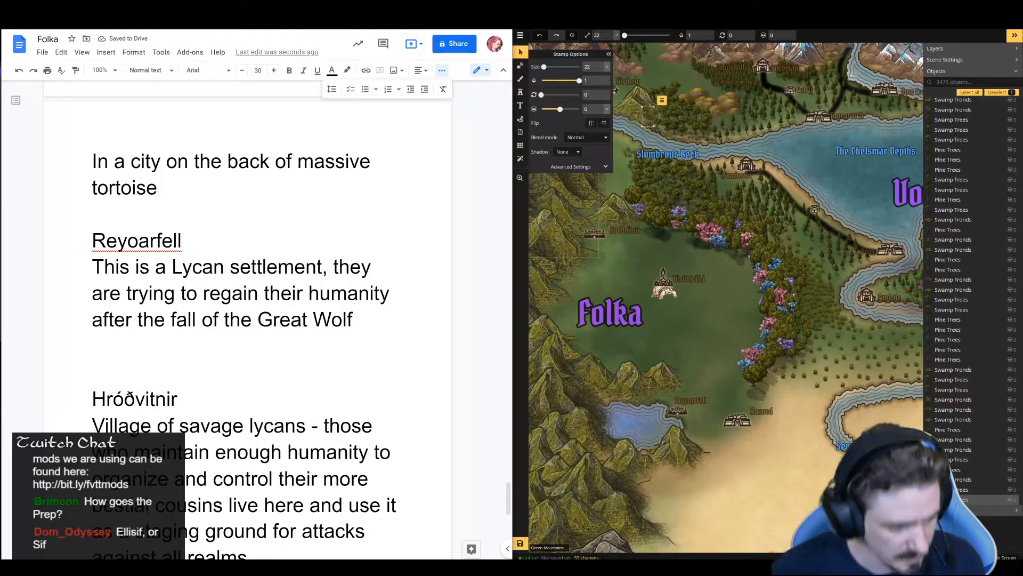
scroll(259, 299, down, 3)
Deselect the mountain stamp on the world map and examine Folka's settlements and the neighbouring regions
key(Escape)
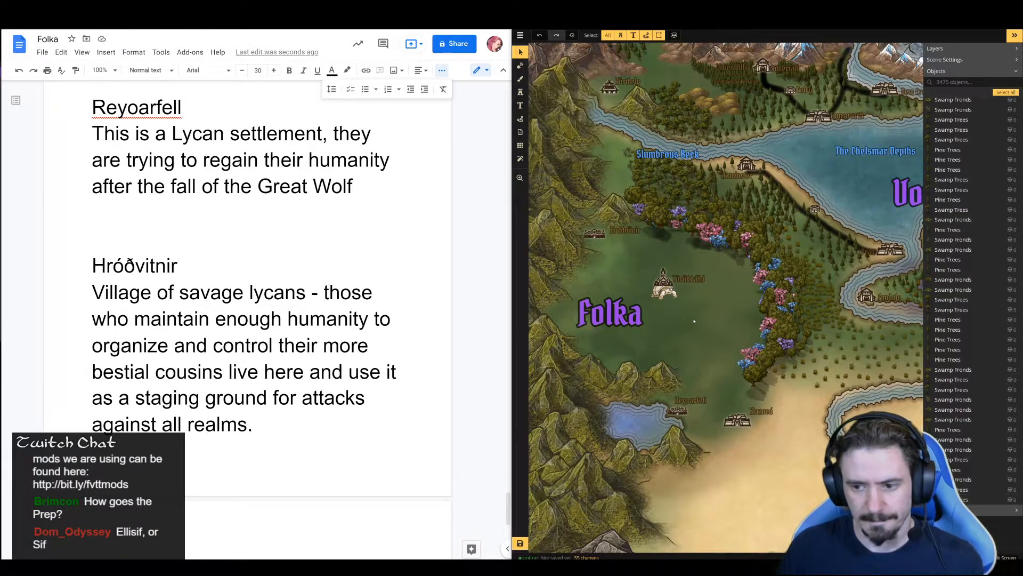
scroll(693, 324, down, 1)
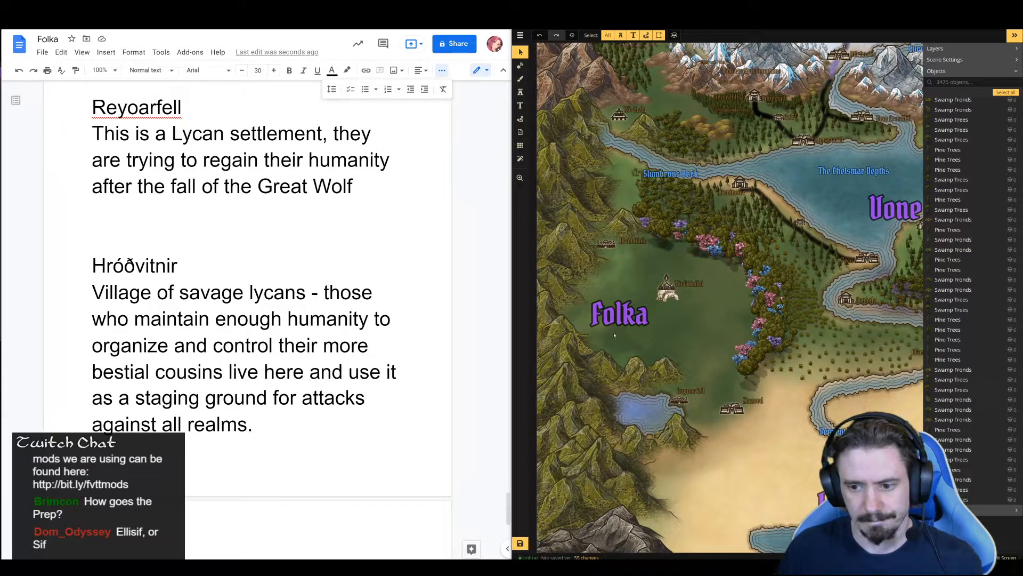
scroll(679, 331, down, 2)
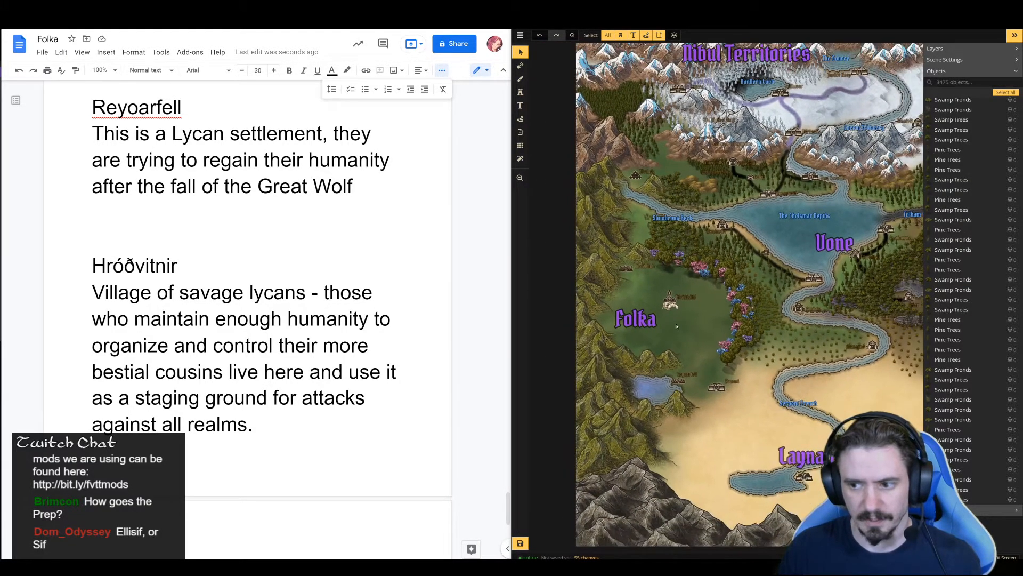
scroll(677, 326, down, 1)
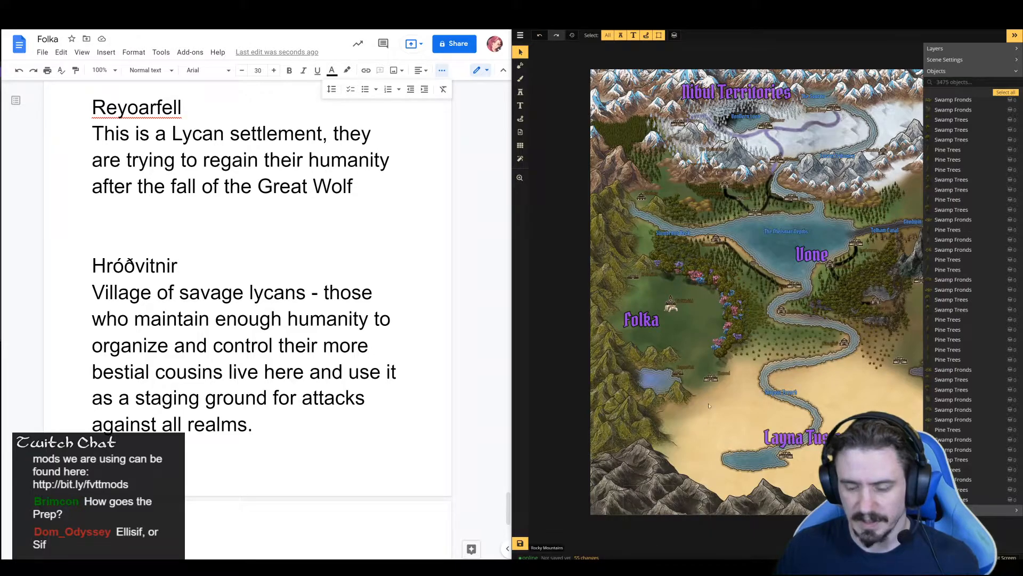
scroll(659, 358, up, 3)
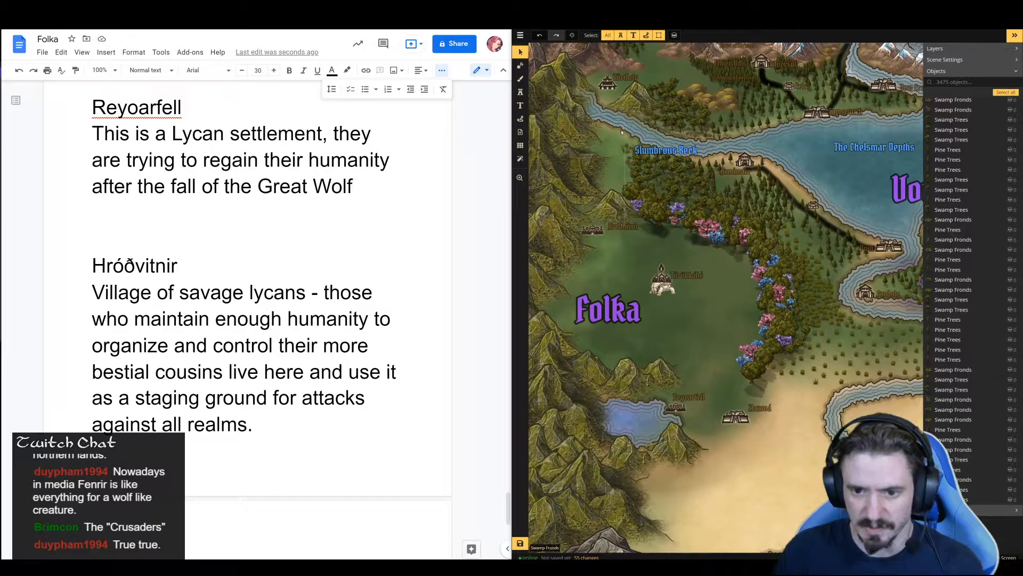
scroll(602, 201, down, 5)
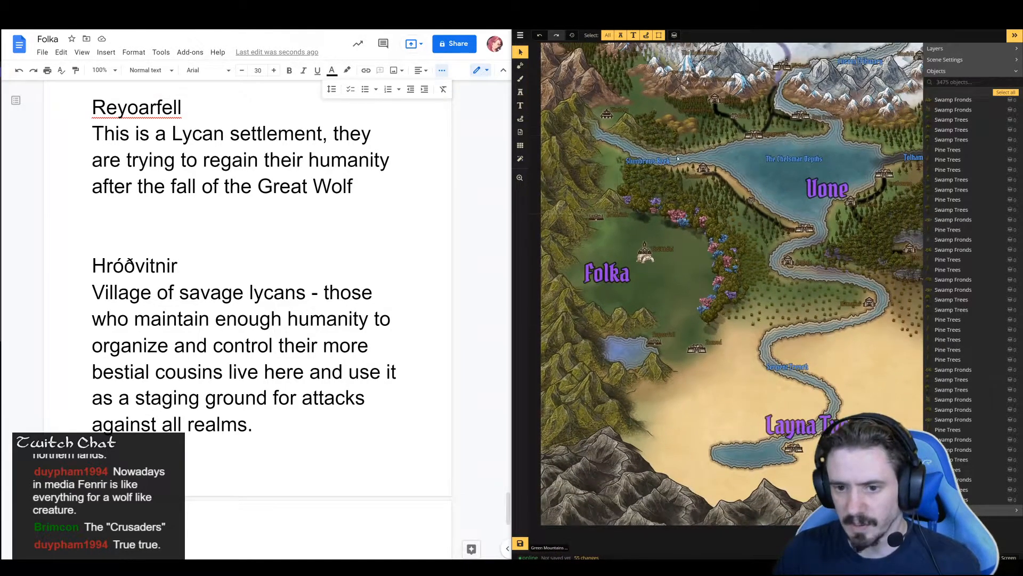
scroll(657, 137, up, 4)
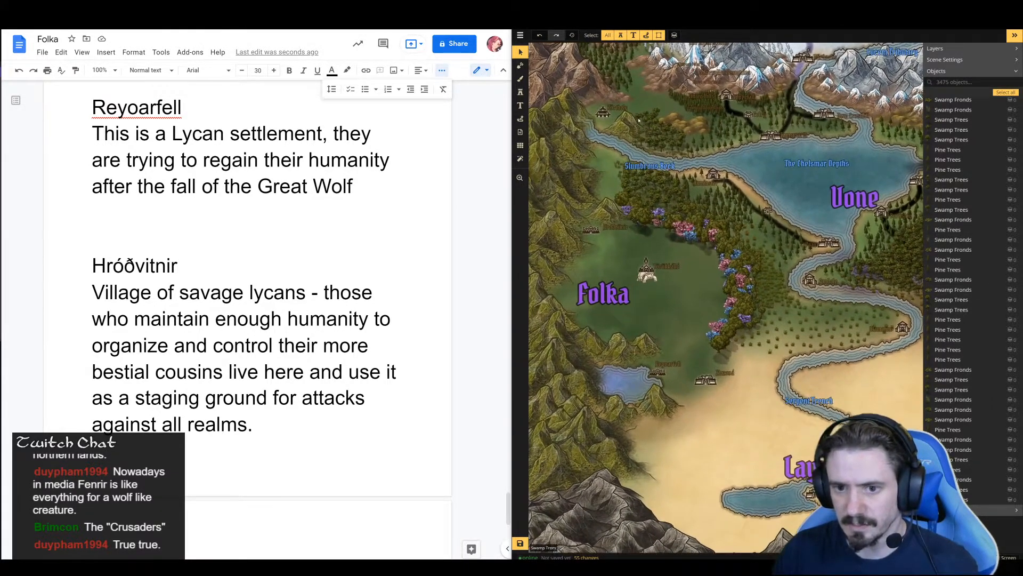
scroll(643, 184, down, 2)
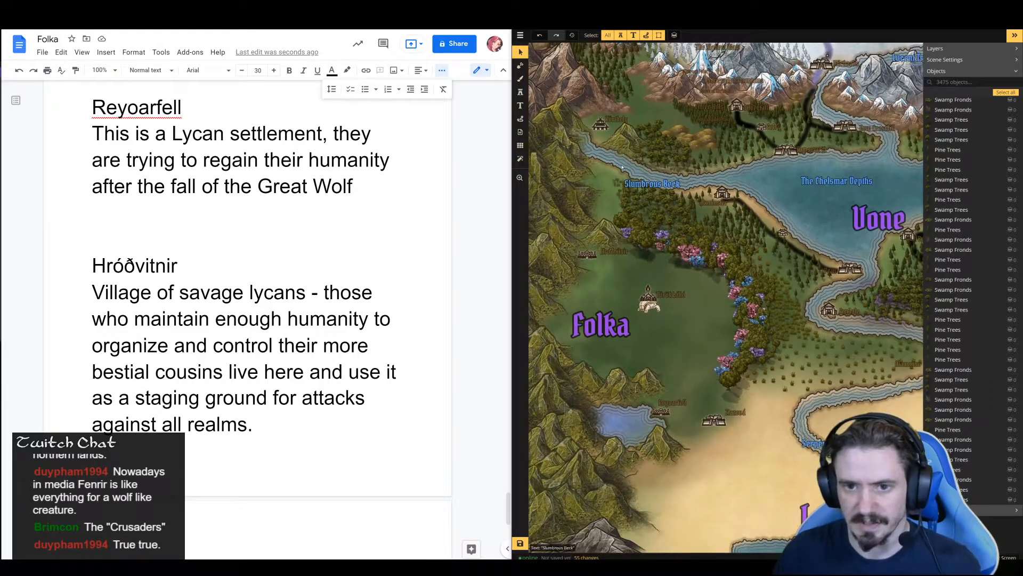
Stamp random purple and blue trees at size 22 around the central settlement beside the Folka label on the map
click(520, 94)
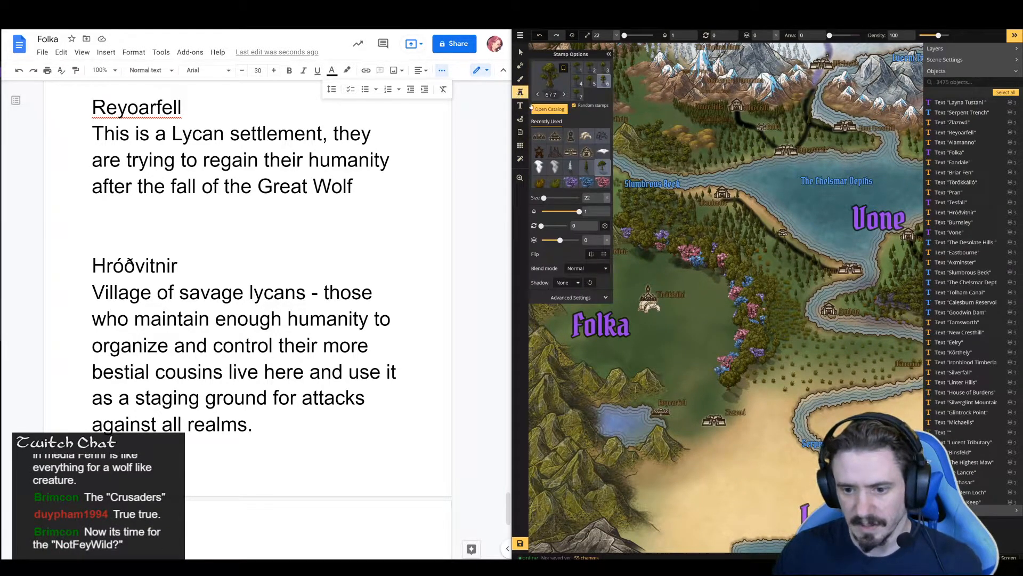
click(570, 184)
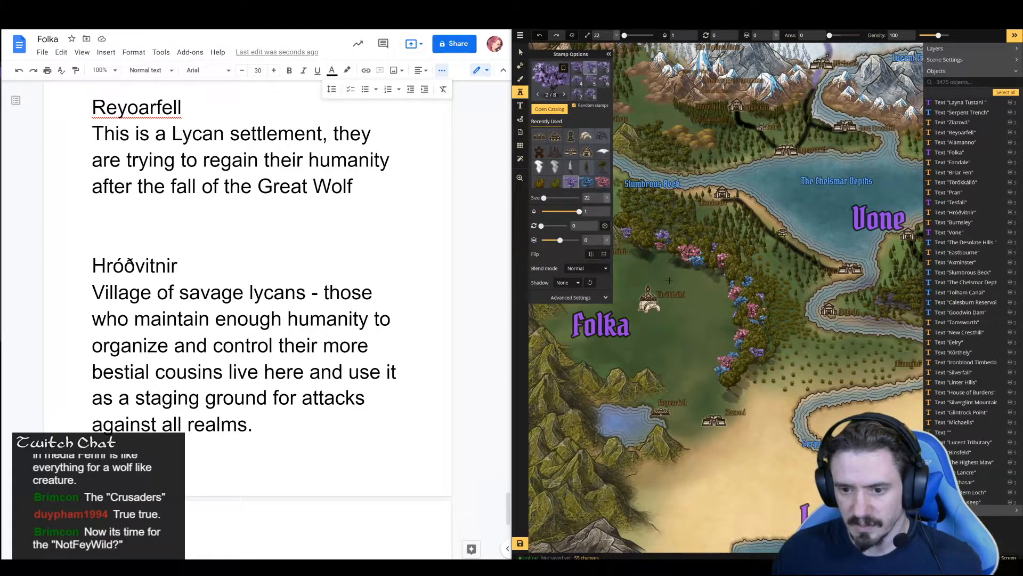
click(632, 301)
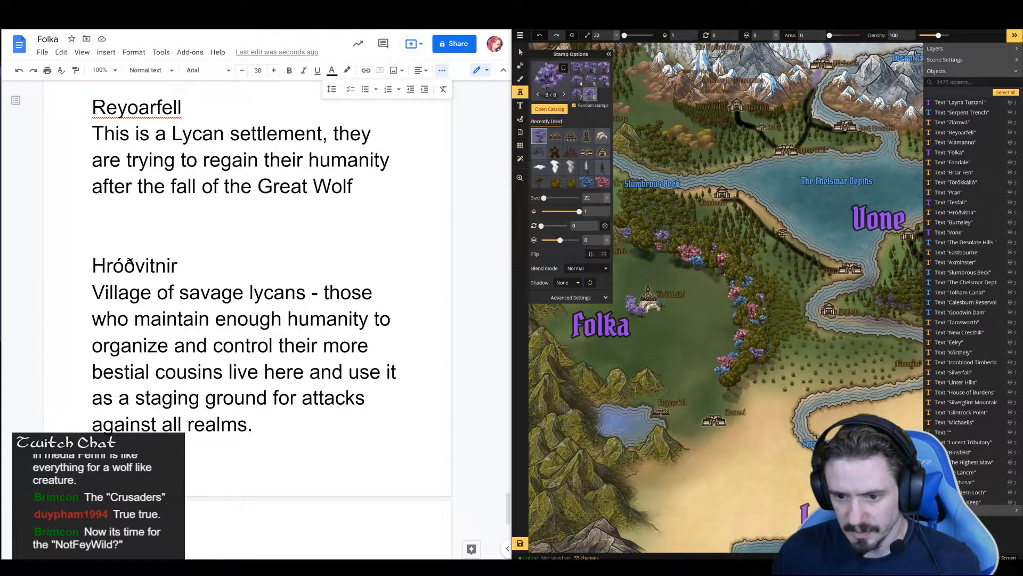
click(667, 305)
click(587, 181)
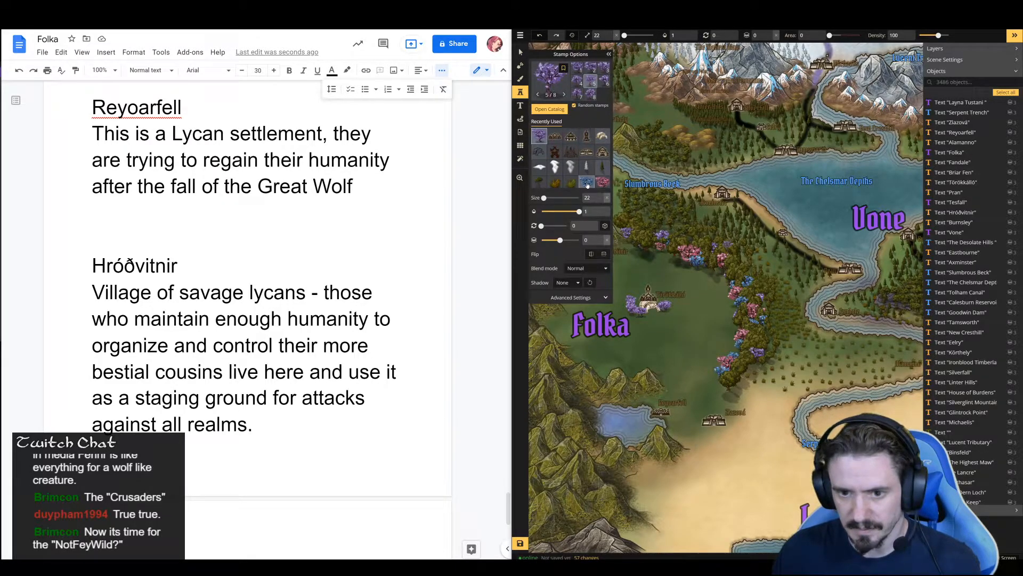
click(632, 306)
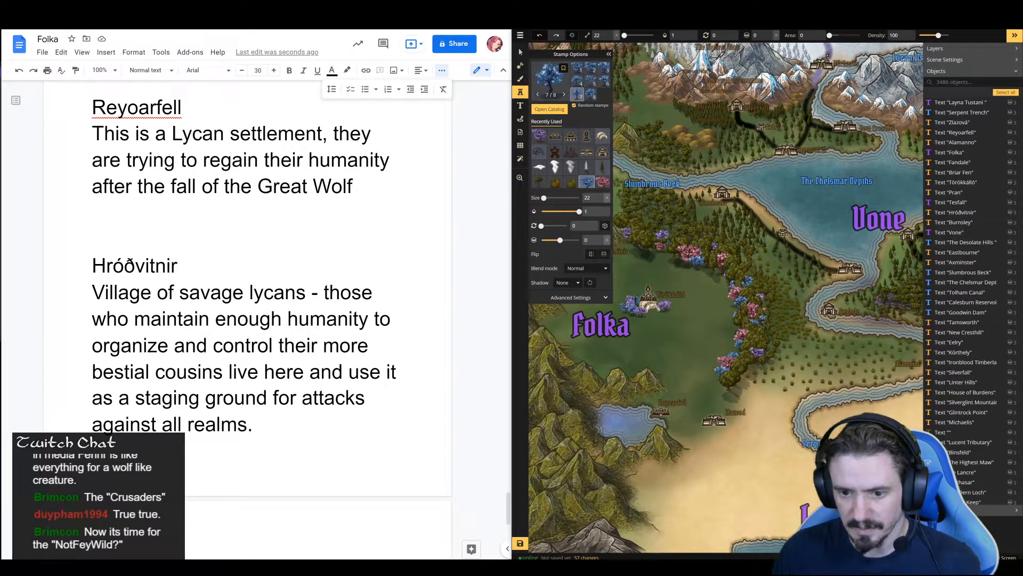
click(660, 297)
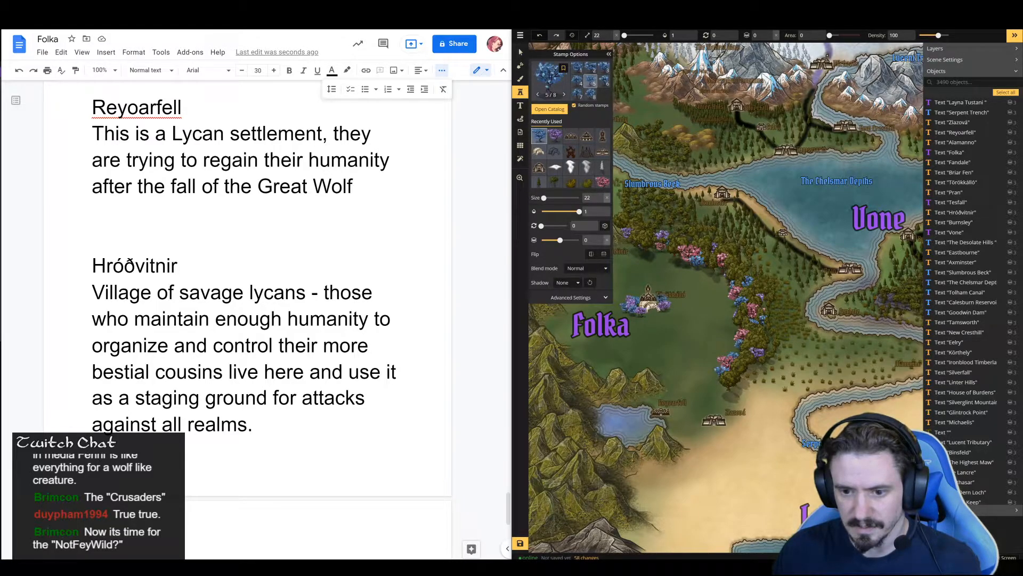
Add random pink trees at size 22 among the purple and blue ones around Folka's central settlement
click(603, 182)
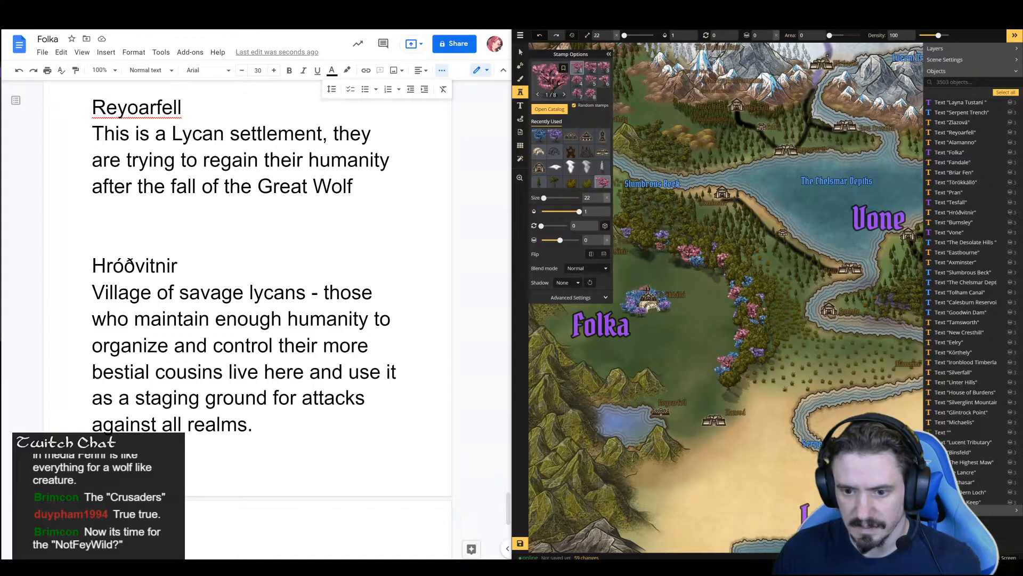
click(661, 293)
click(654, 310)
click(635, 307)
click(662, 307)
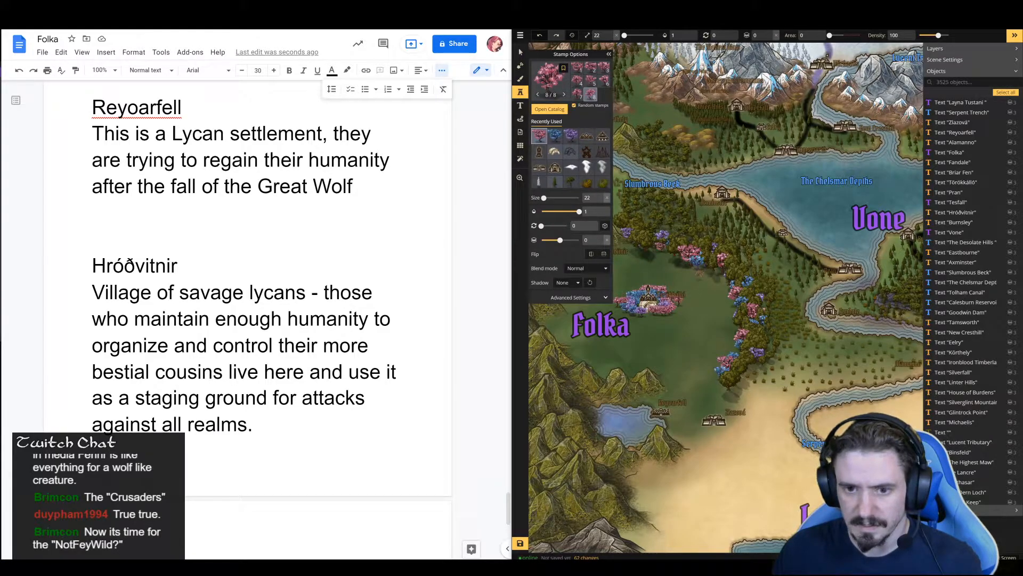
Search the stamp catalog for "tree", choose the Trees (Fall) set and set the stamp area to 14
scroll(586, 164, down, 1)
scroll(581, 178, up, 1)
key(space)
drag(704, 187, 793, 168)
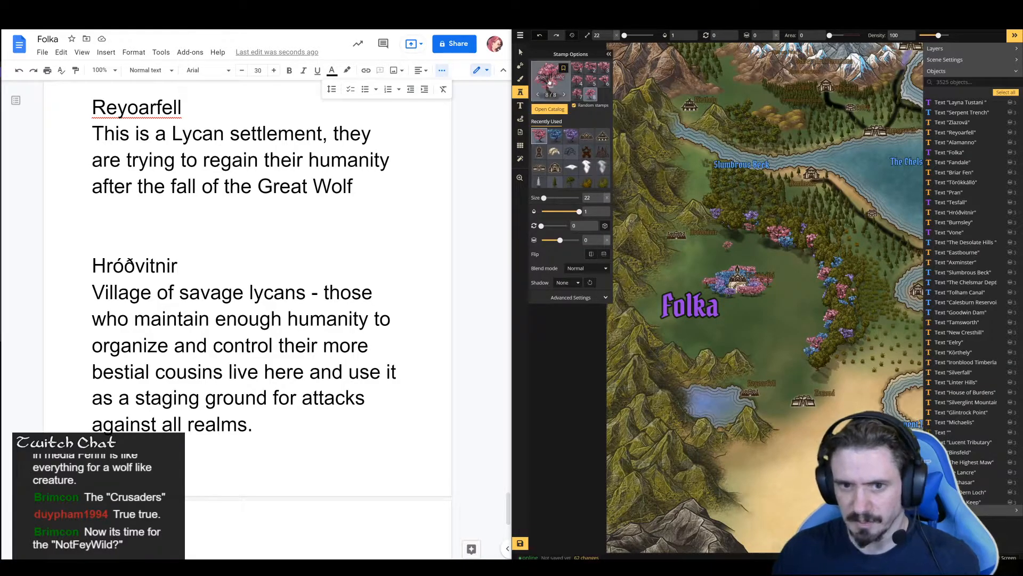
click(549, 108)
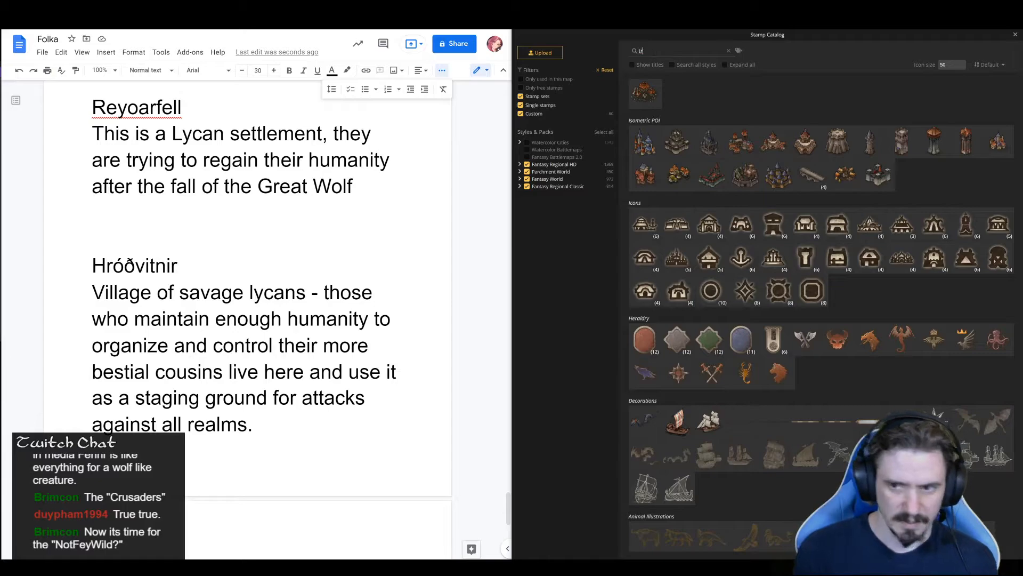
text(tree)
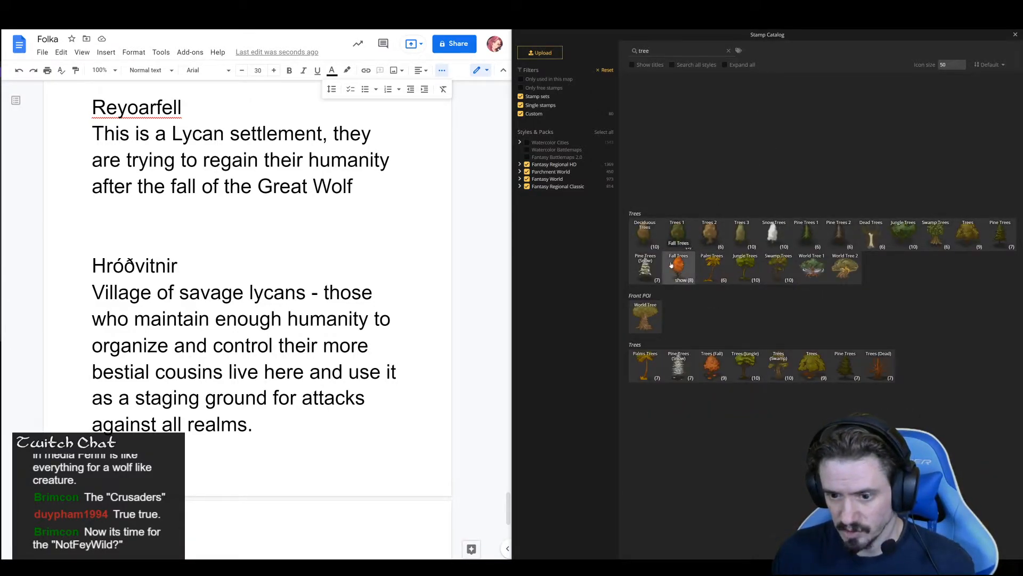
click(713, 365)
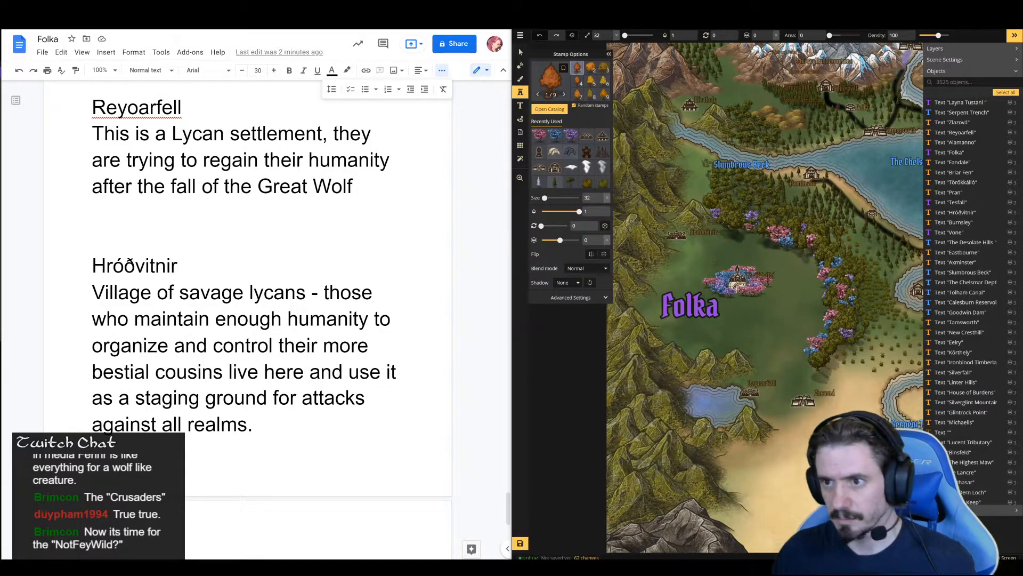
drag(830, 35, 834, 36)
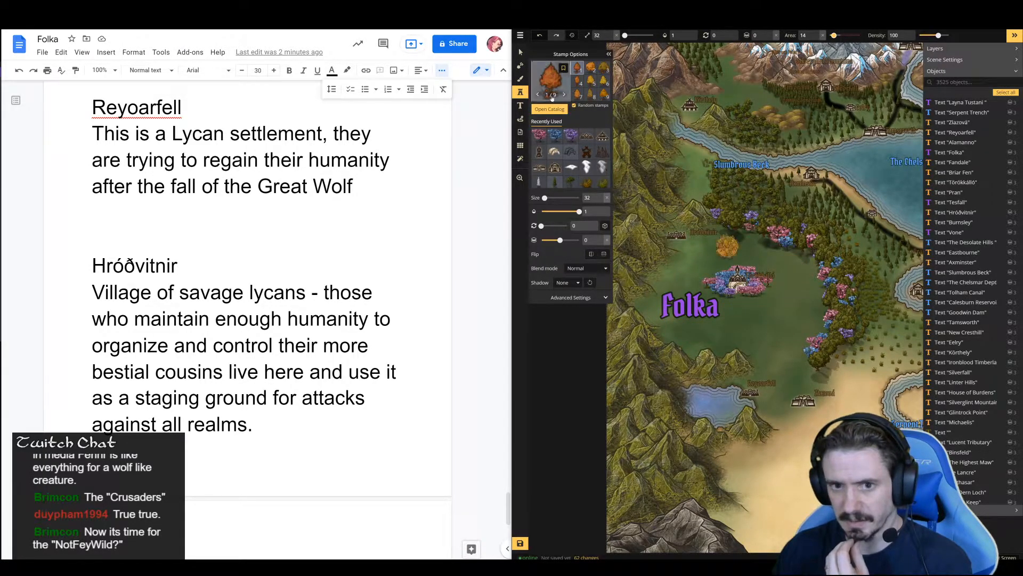
Reopen the stamp catalog on the "tree" search to look for a different tree set
click(553, 85)
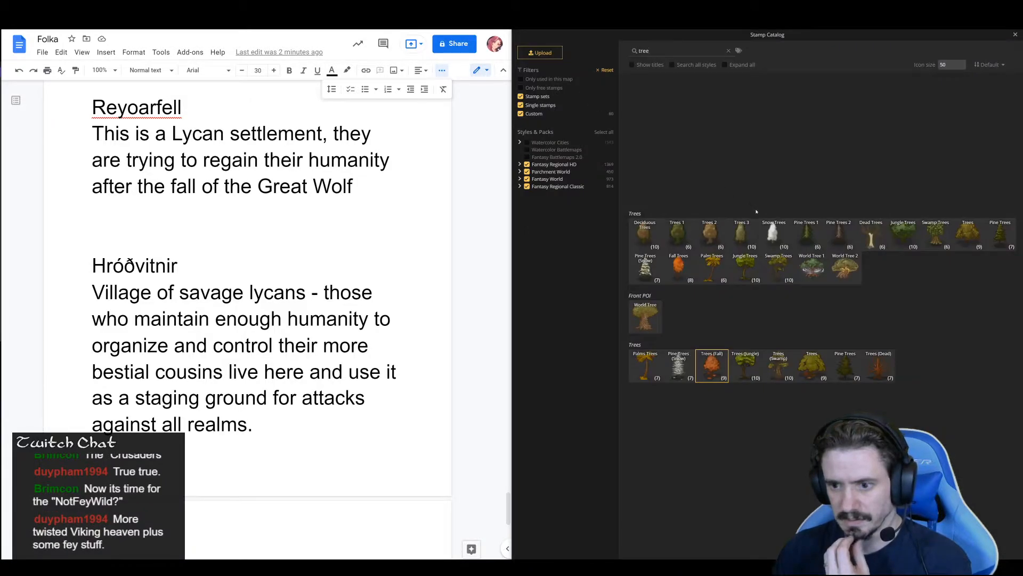
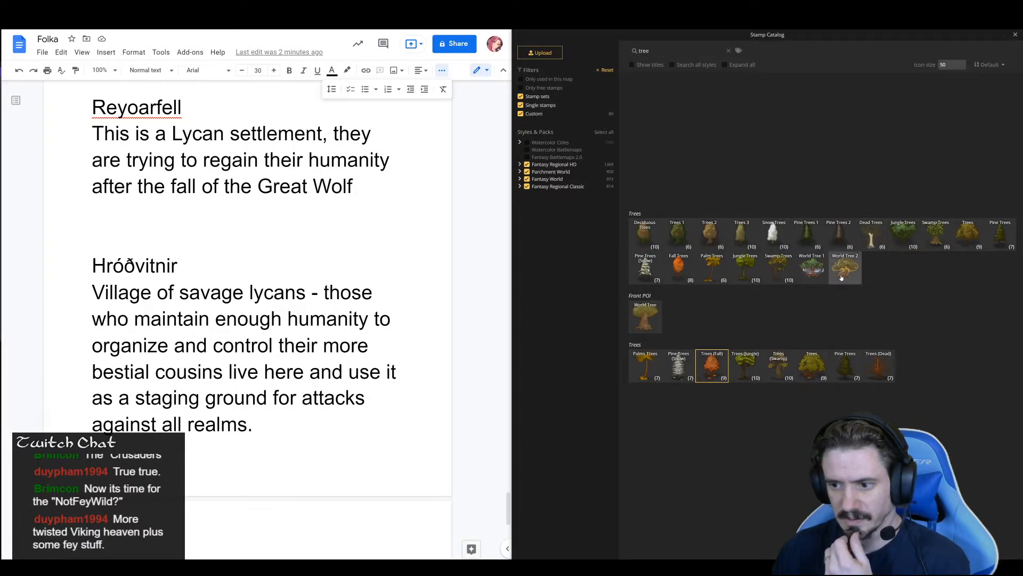
Choose the Pine Trees (Snow) stamp set and lower the stamp density to 78
click(681, 365)
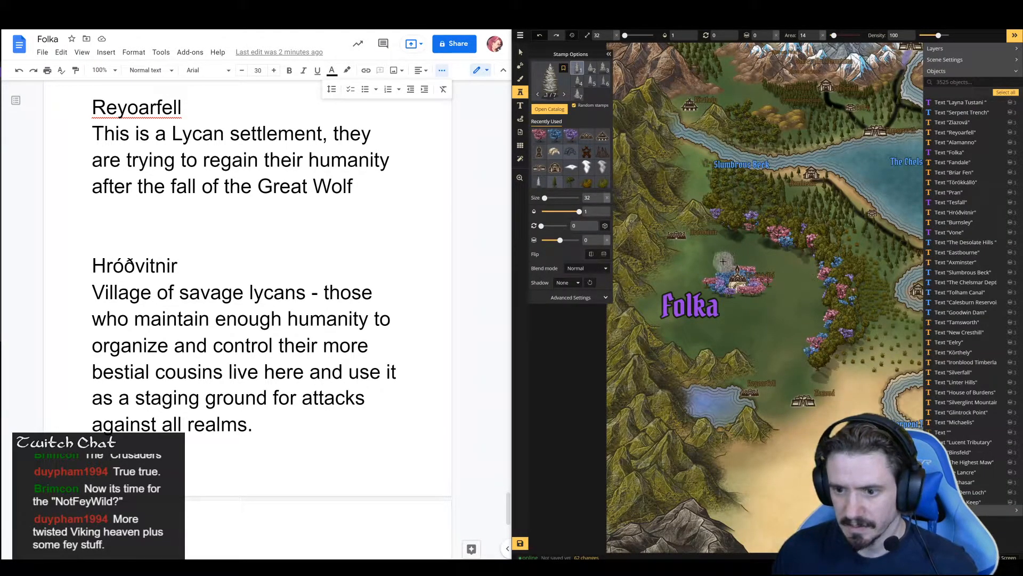
drag(938, 35, 934, 36)
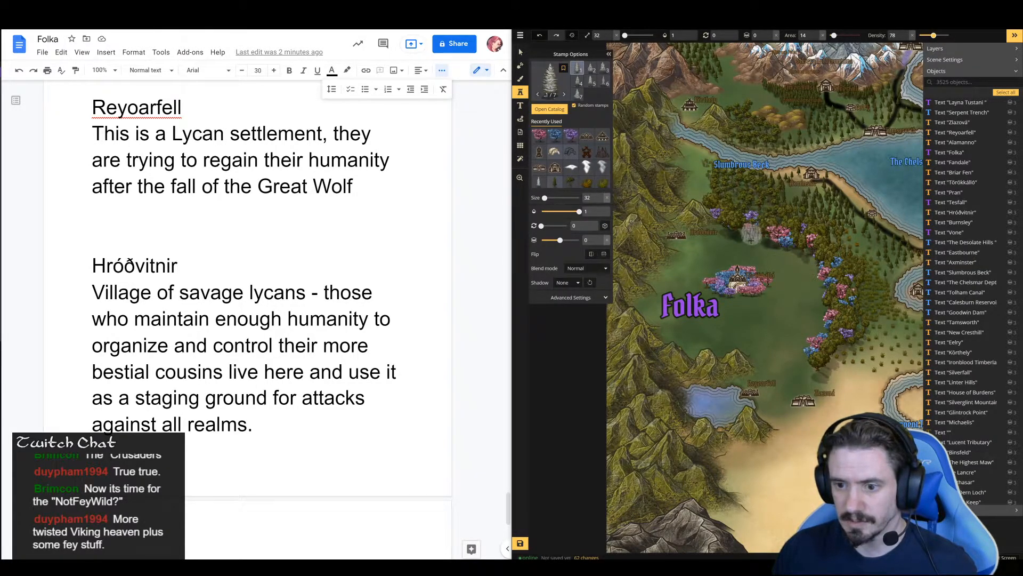
Try a ring of snowy pine trees at size 32 around the blossom trees at Folka's central settlement, then undo it
mouse_move(724, 260)
mouse_down()
mouse_move(690, 285)
mouse_move(720, 299)
mouse_move(774, 298)
mouse_move(784, 285)
mouse_move(767, 293)
mouse_move(787, 277)
mouse_move(735, 258)
mouse_up()
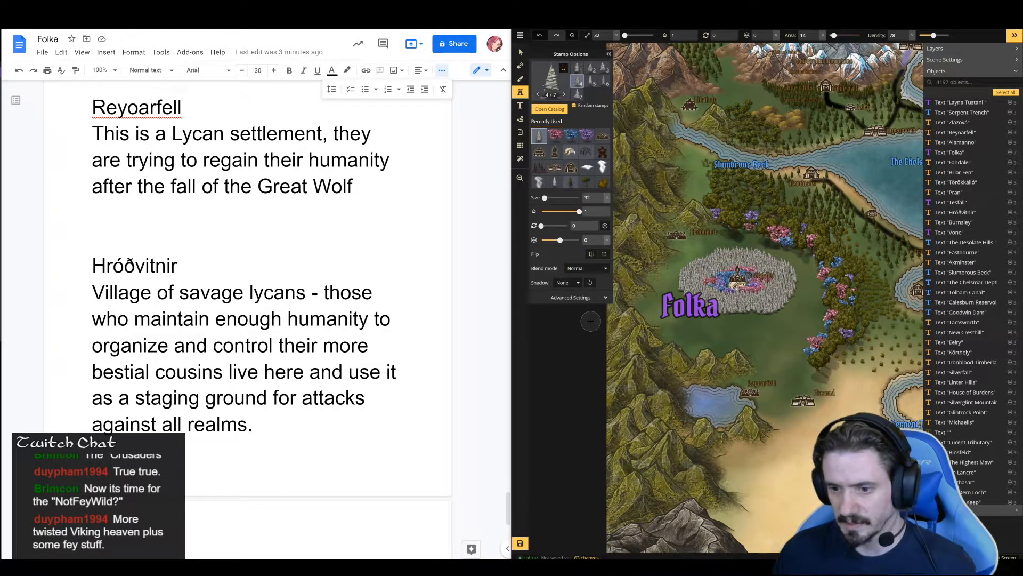
mouse_move(833, 94)
mouse_down()
mouse_move(718, 250)
mouse_move(859, 105)
mouse_up()
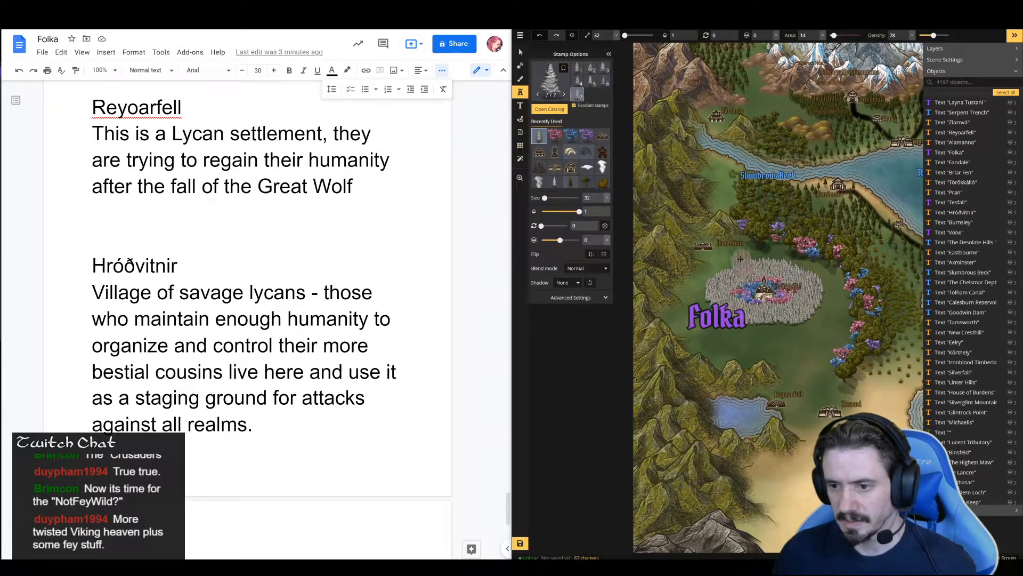
key(ctrl+z)
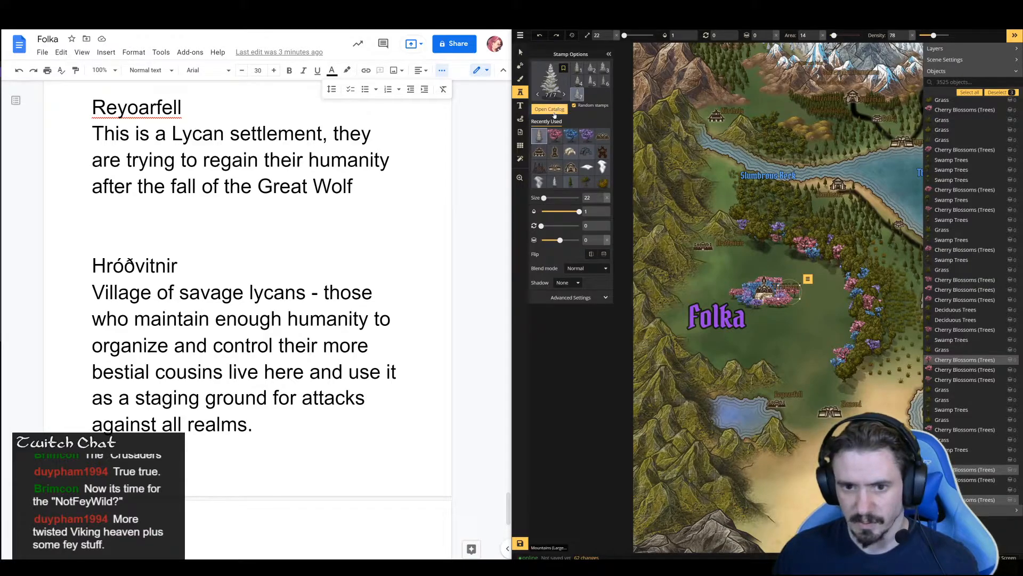
Stamp a ring of Snow Trees at size 171 and area 14 around the blossom trees of Folka's central settlement
click(559, 185)
click(549, 109)
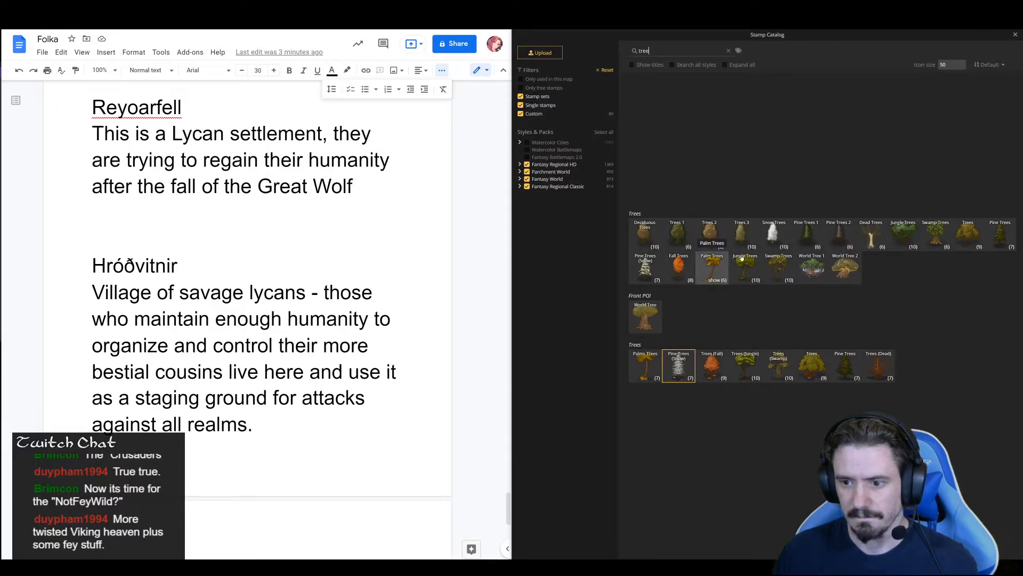
click(774, 231)
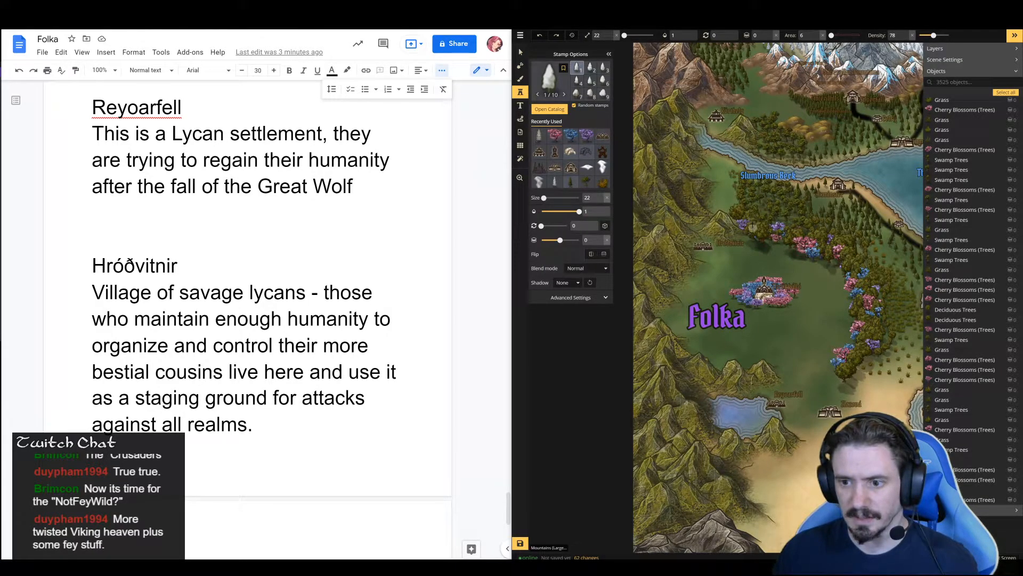
scroll(749, 272, up, 8)
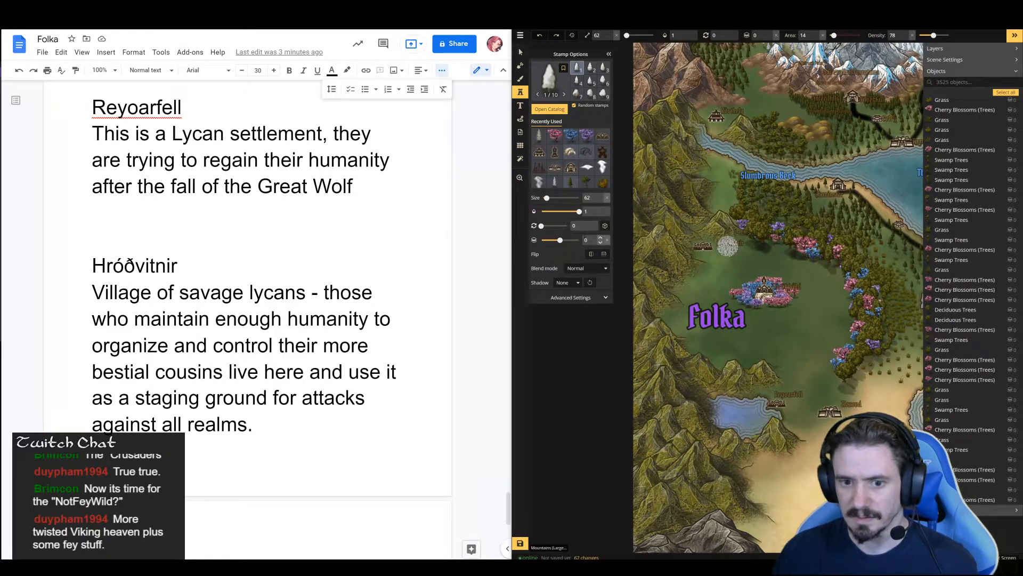
drag(546, 198, 555, 198)
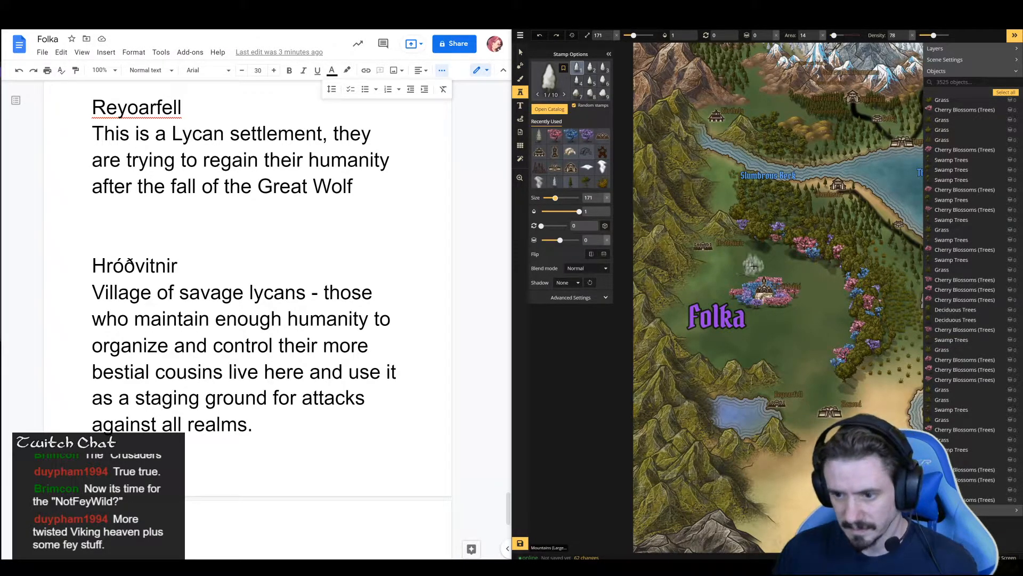
mouse_move(756, 269)
mouse_down()
mouse_move(721, 293)
mouse_move(749, 309)
mouse_move(805, 302)
mouse_move(804, 283)
mouse_move(750, 273)
mouse_up()
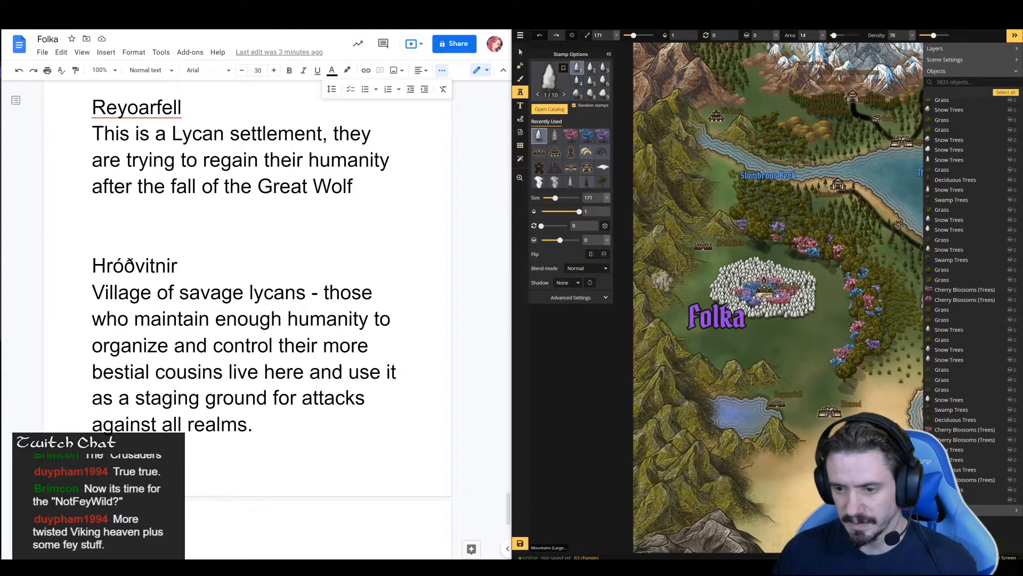
click(728, 245)
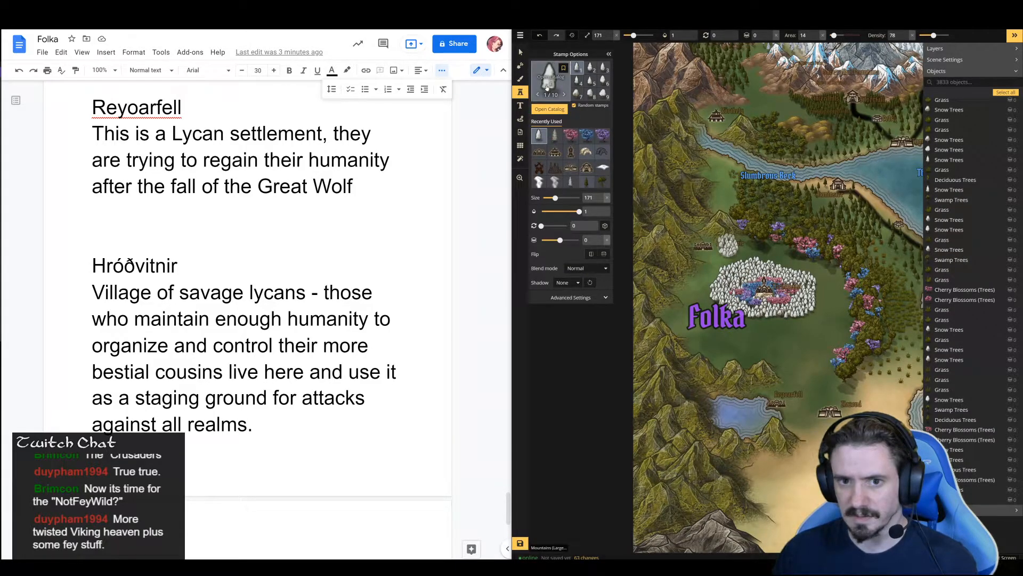
Surround the white snow trees with a ring of Trees (Fall) stamps at size 41
click(549, 109)
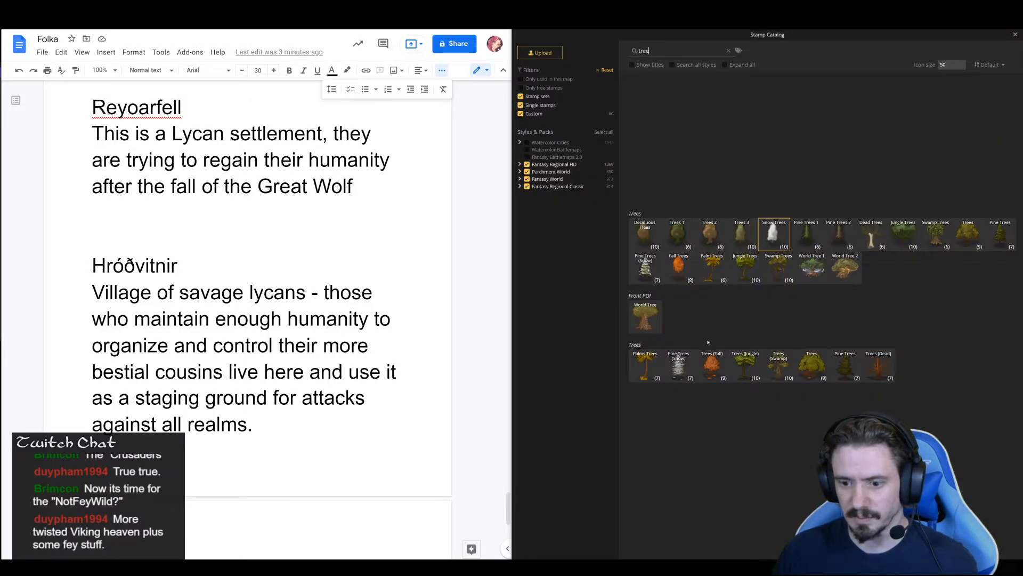
click(714, 367)
click(731, 255)
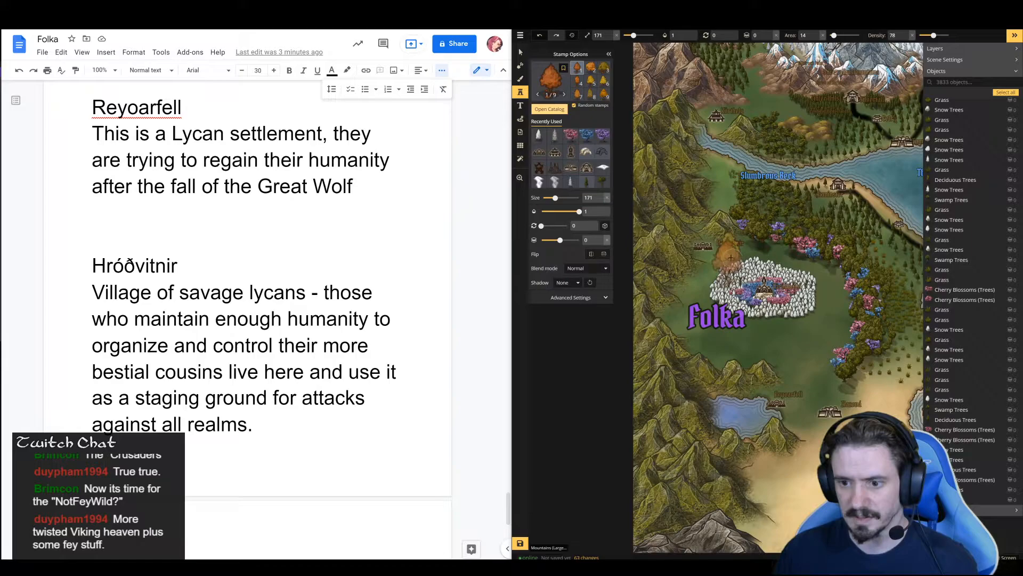
scroll(732, 255, down, 8)
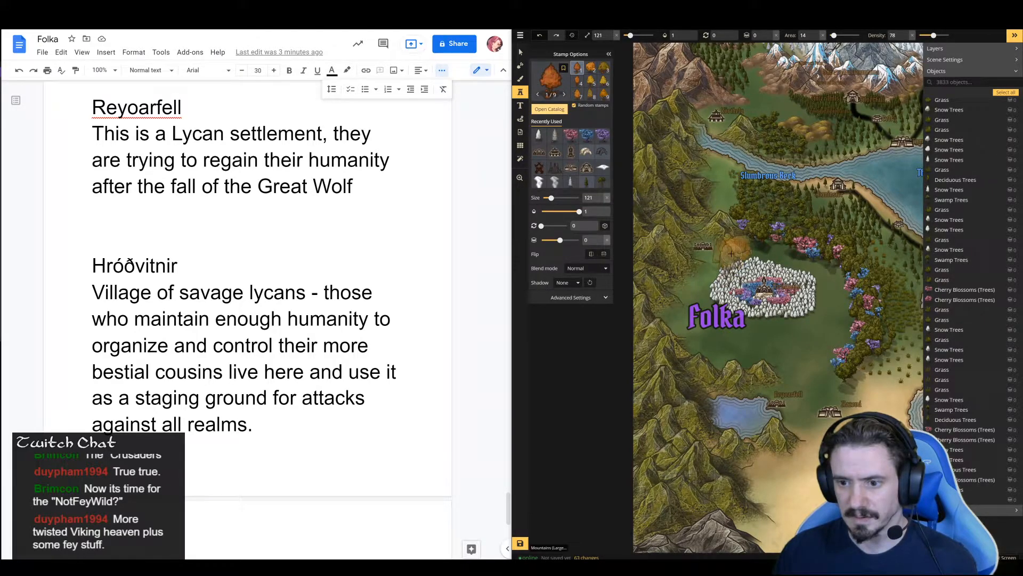
scroll(732, 255, down, 2)
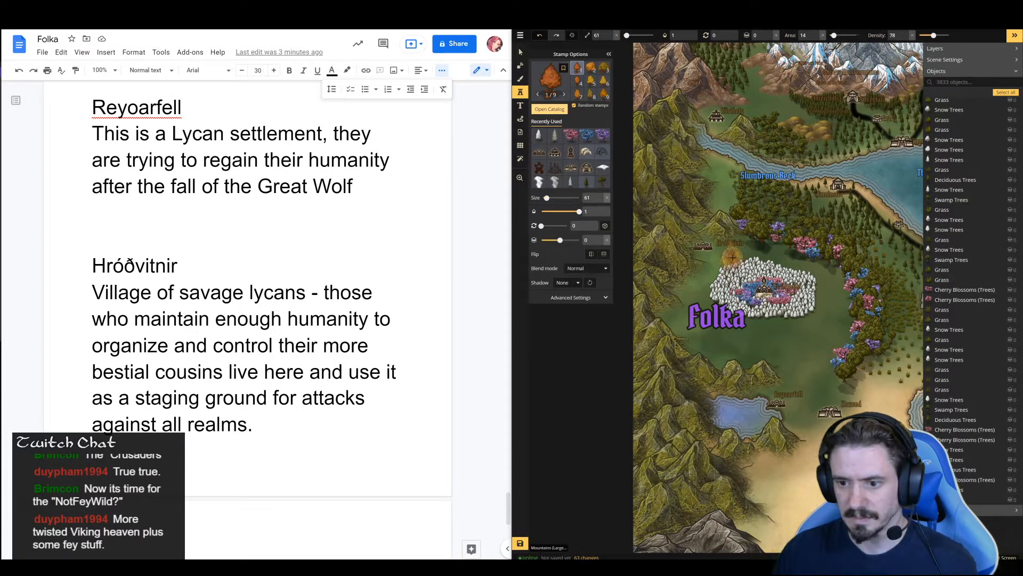
scroll(732, 257, down, 2)
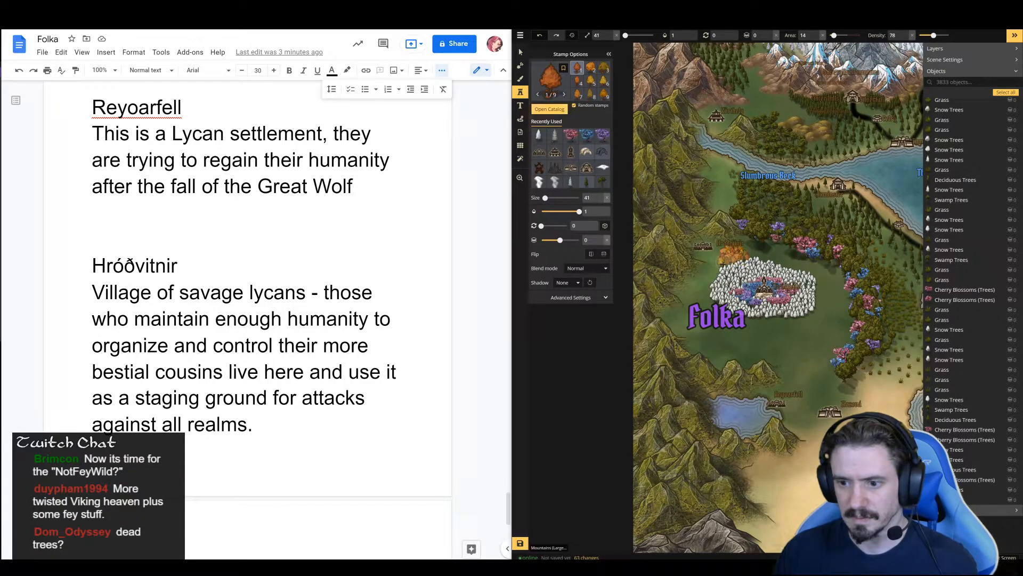
mouse_move(700, 289)
mouse_down()
mouse_move(752, 322)
mouse_move(815, 318)
mouse_move(827, 305)
mouse_move(824, 275)
mouse_move(756, 256)
mouse_move(763, 243)
mouse_move(787, 248)
mouse_move(778, 244)
mouse_up()
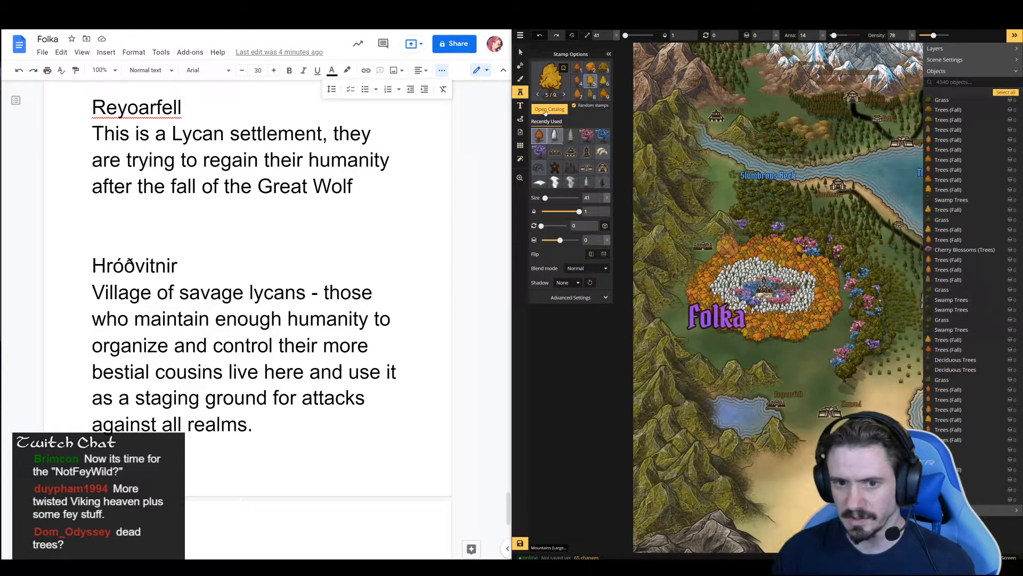
Choose the yellow-green Trees set and fill the land south and east of the orange fall ring at size 41
click(555, 89)
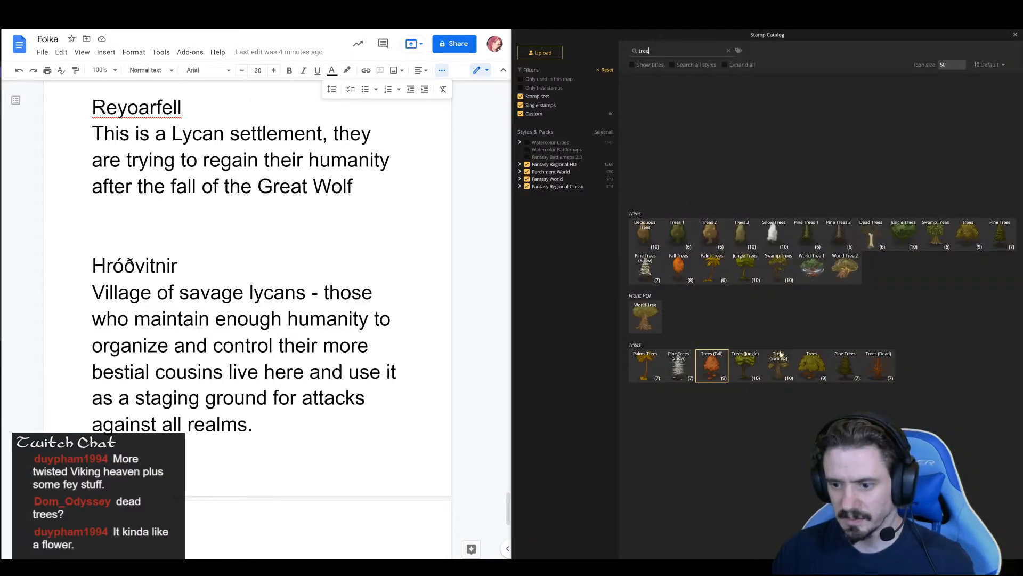
click(808, 365)
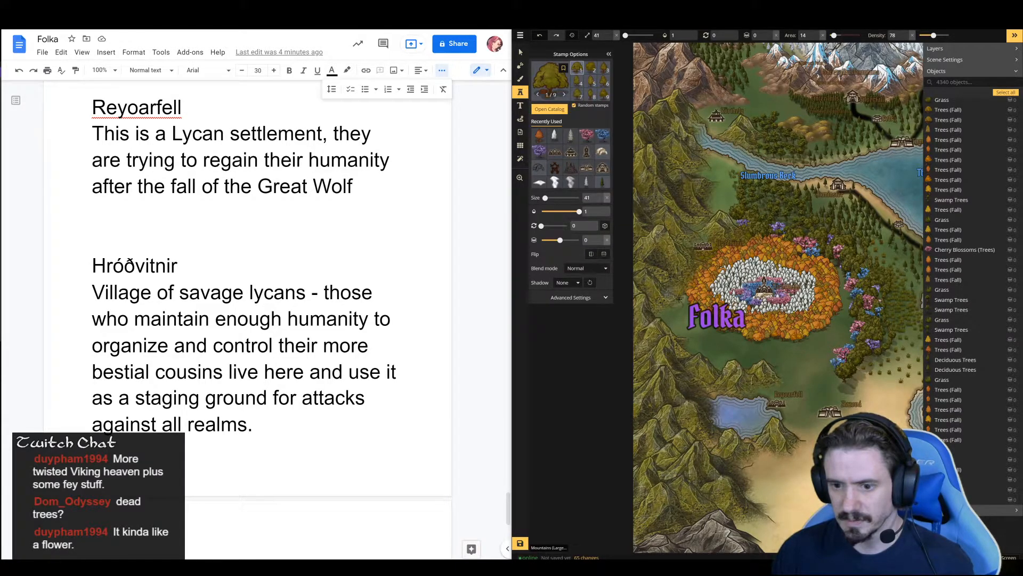
click(717, 333)
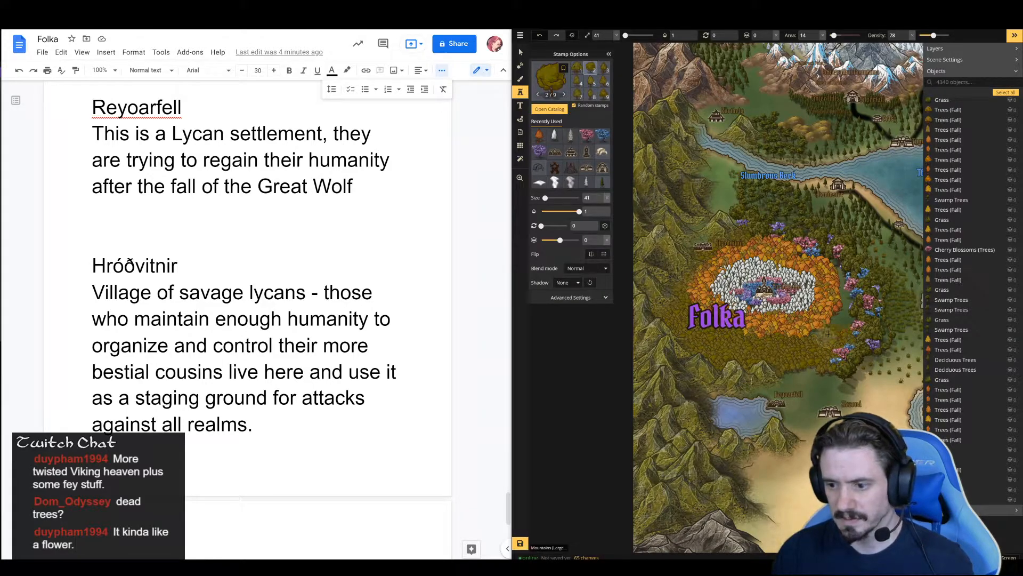
click(846, 298)
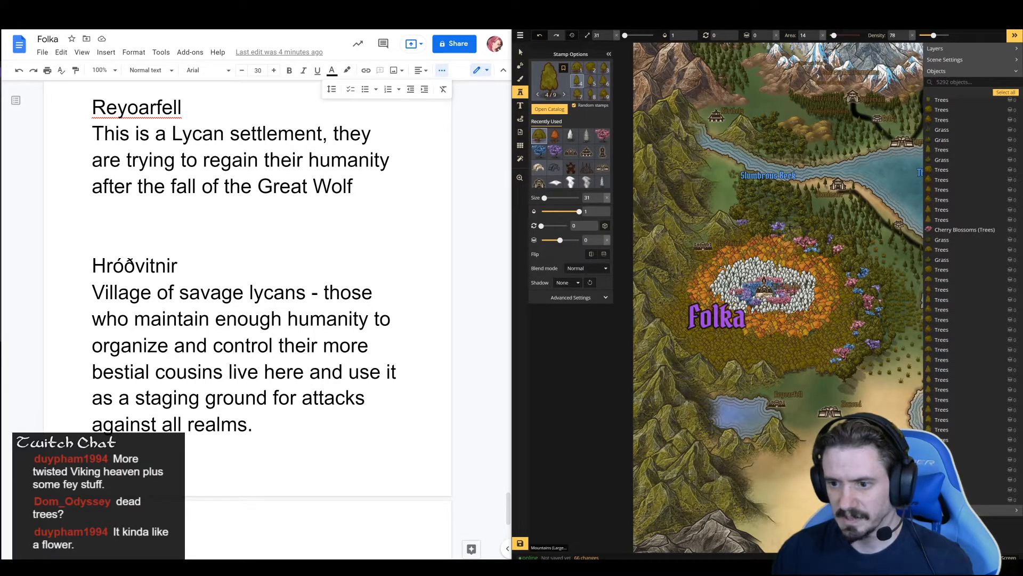
Extend the yellow-green forest at size 31 north of the fall ring, along the mountains and across the Slumbrous Beck
click(767, 216)
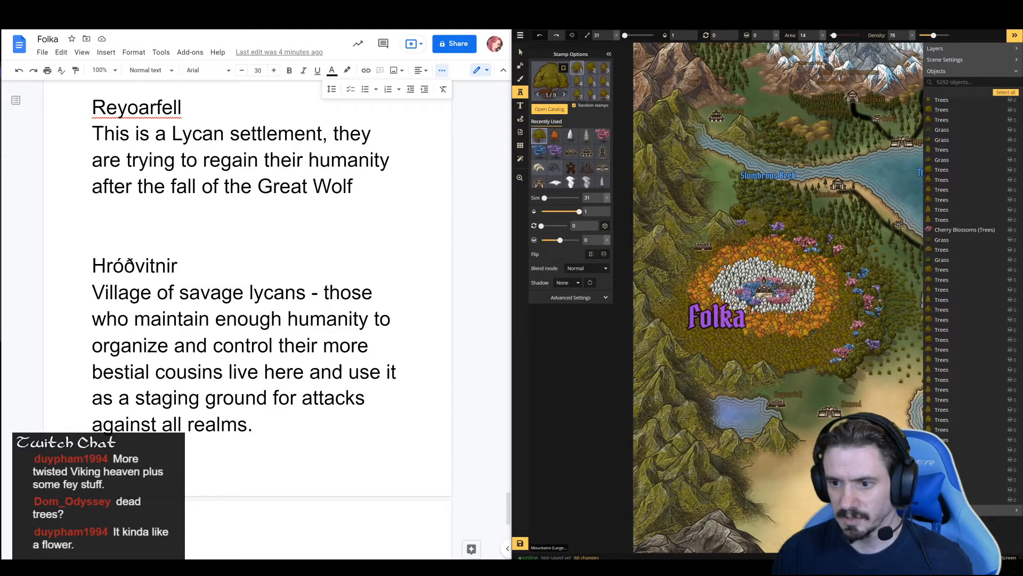
click(735, 213)
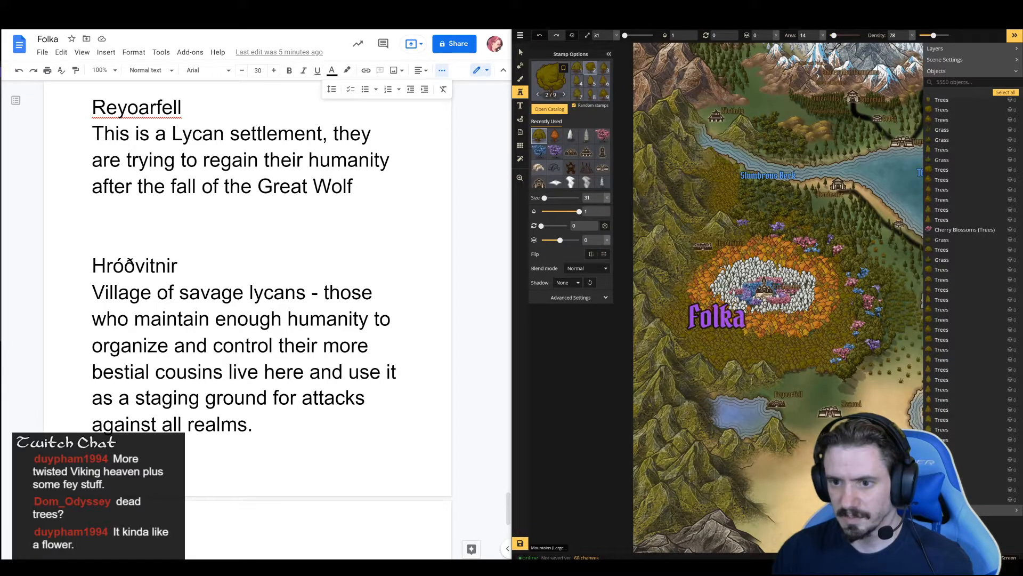
click(702, 103)
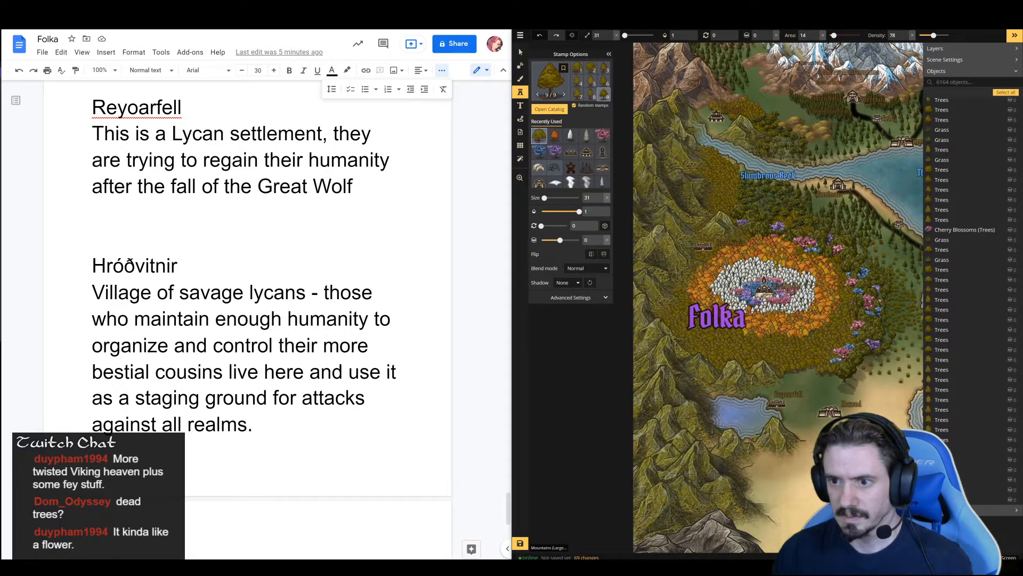
click(800, 147)
drag(800, 147, 807, 149)
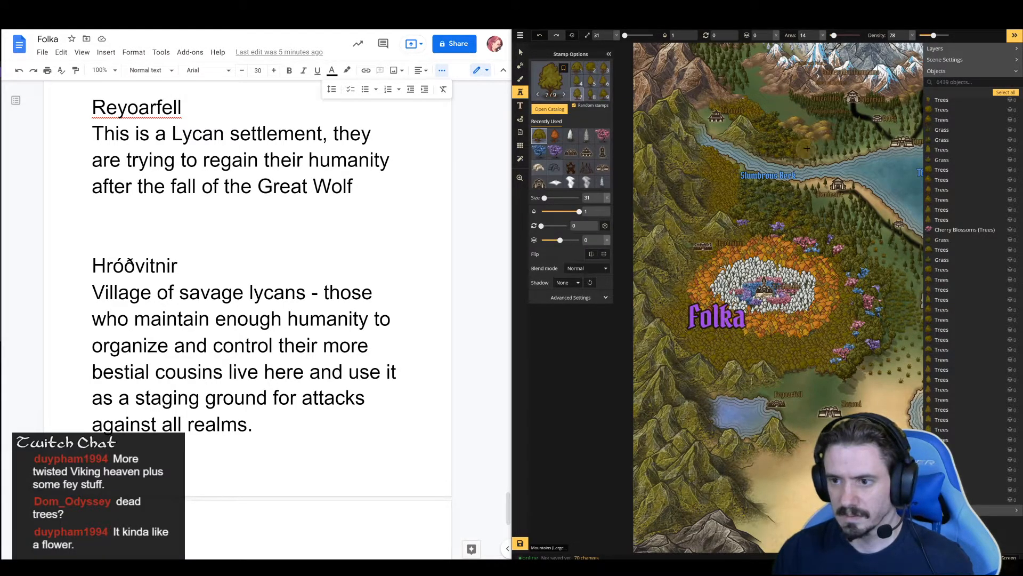
click(794, 125)
Fill in the forest at size 31 northeast of Folka's rings and along its southern edge above the lake
key(space)
mouse_move(775, 104)
mouse_down()
mouse_move(752, 163)
mouse_move(711, 157)
mouse_move(780, 191)
mouse_move(745, 189)
mouse_up()
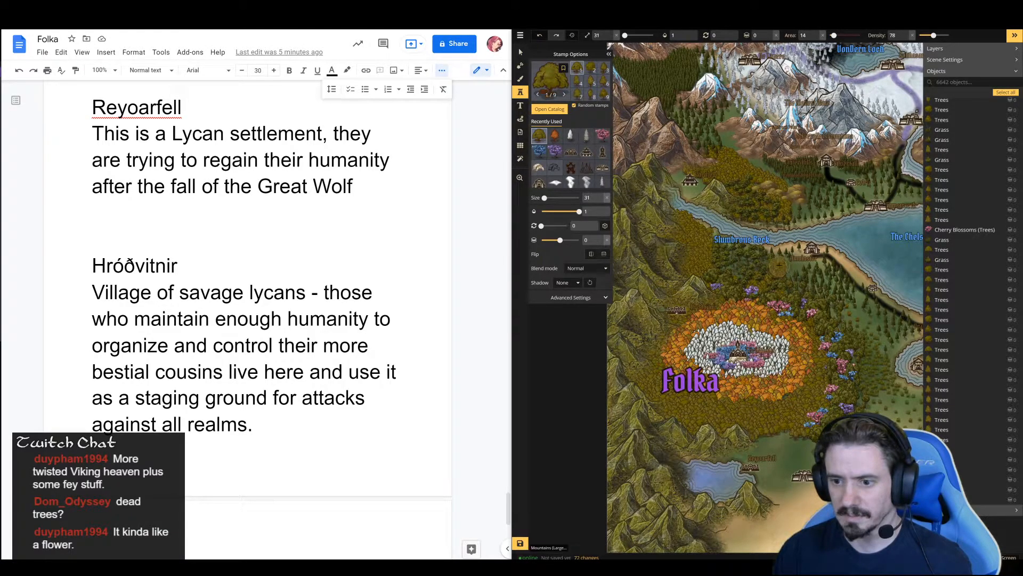
drag(802, 293, 837, 309)
mouse_move(853, 249)
mouse_down()
mouse_move(776, 202)
mouse_move(862, 114)
mouse_up()
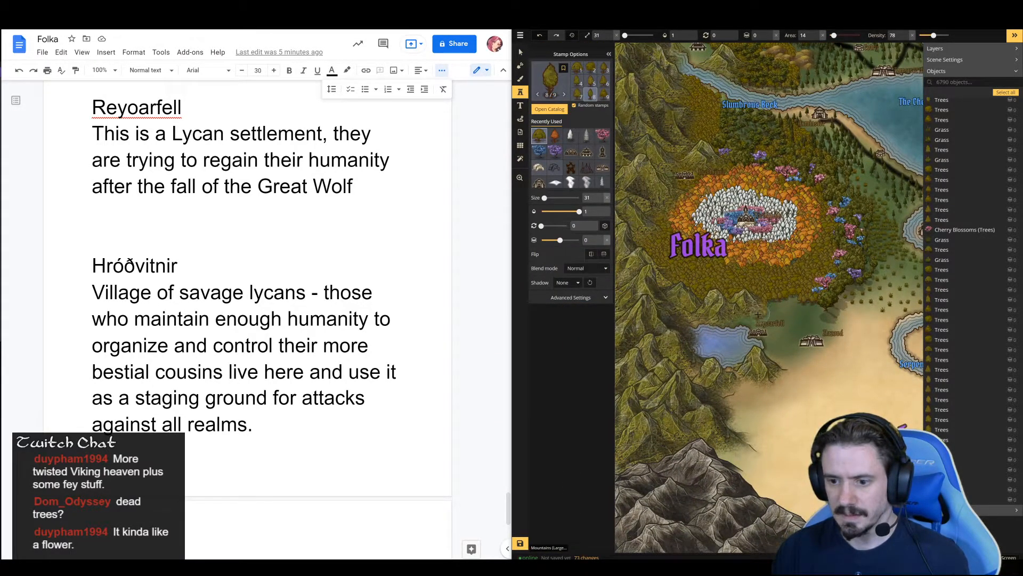
drag(728, 314, 756, 301)
key(ctrl+z)
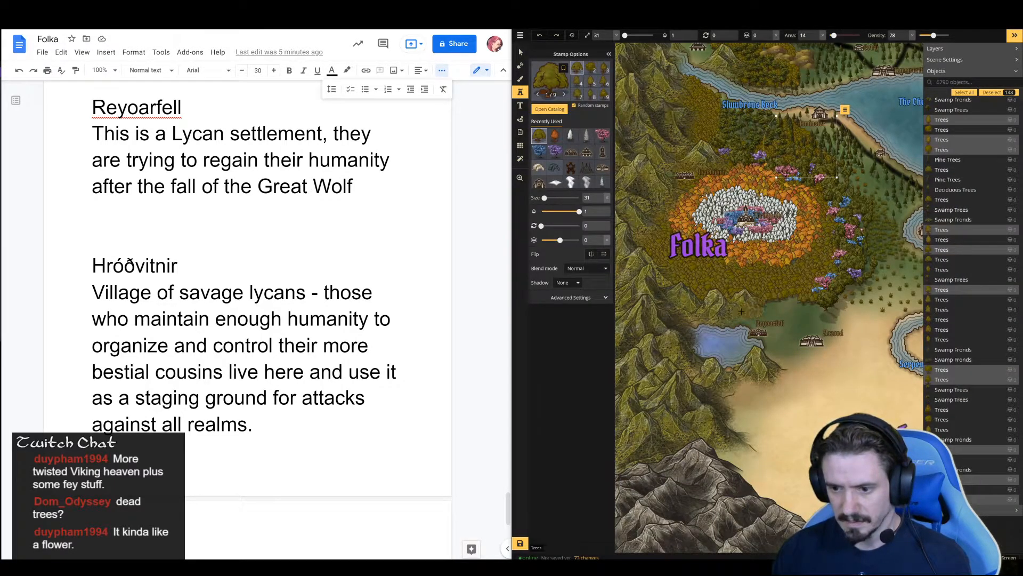
mouse_move(747, 310)
mouse_down()
mouse_move(807, 290)
mouse_move(815, 300)
mouse_move(800, 289)
mouse_move(768, 293)
mouse_move(808, 310)
mouse_up()
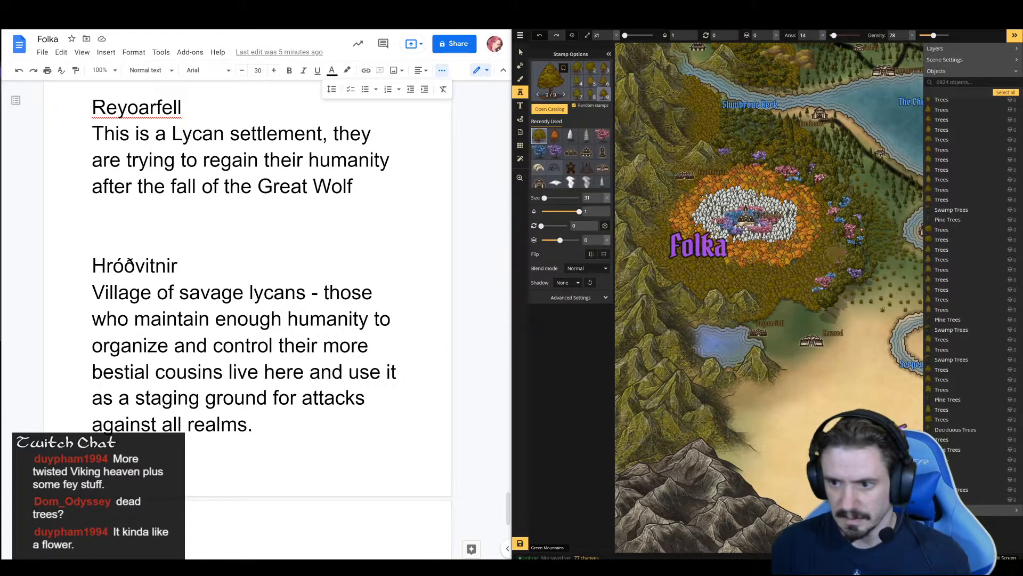
mouse_move(836, 251)
mouse_down()
mouse_move(768, 227)
mouse_move(777, 139)
mouse_move(850, 134)
mouse_move(773, 285)
mouse_move(728, 256)
mouse_move(831, 170)
mouse_move(809, 358)
mouse_move(622, 384)
mouse_move(875, 314)
mouse_move(738, 233)
mouse_move(760, 303)
mouse_move(759, 156)
mouse_move(803, 179)
mouse_up()
drag(773, 250, 773, 264)
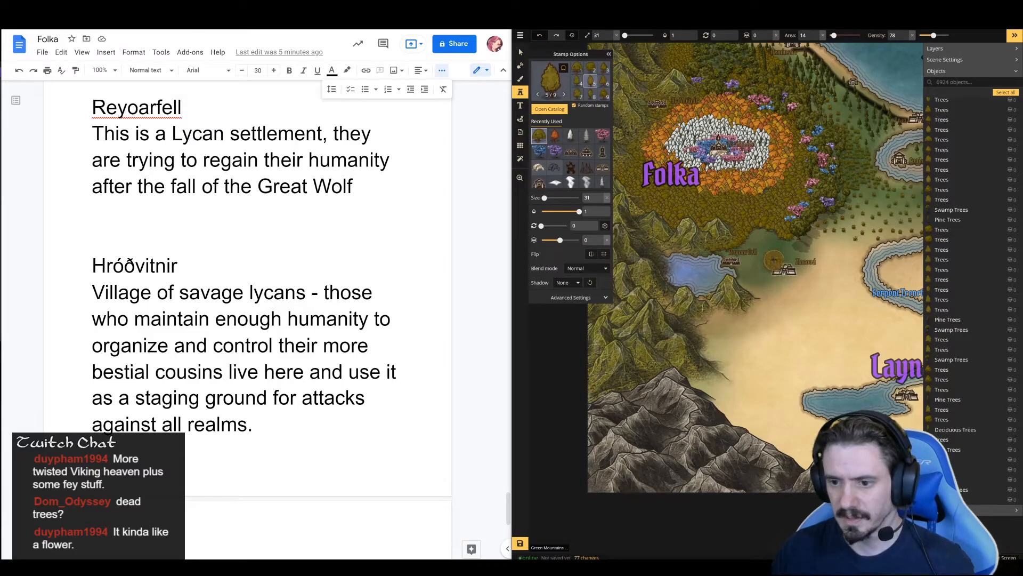
Paint a black road with a size 11 brush from Folka's southern forest edge to the settlement southeast of the forest
click(518, 80)
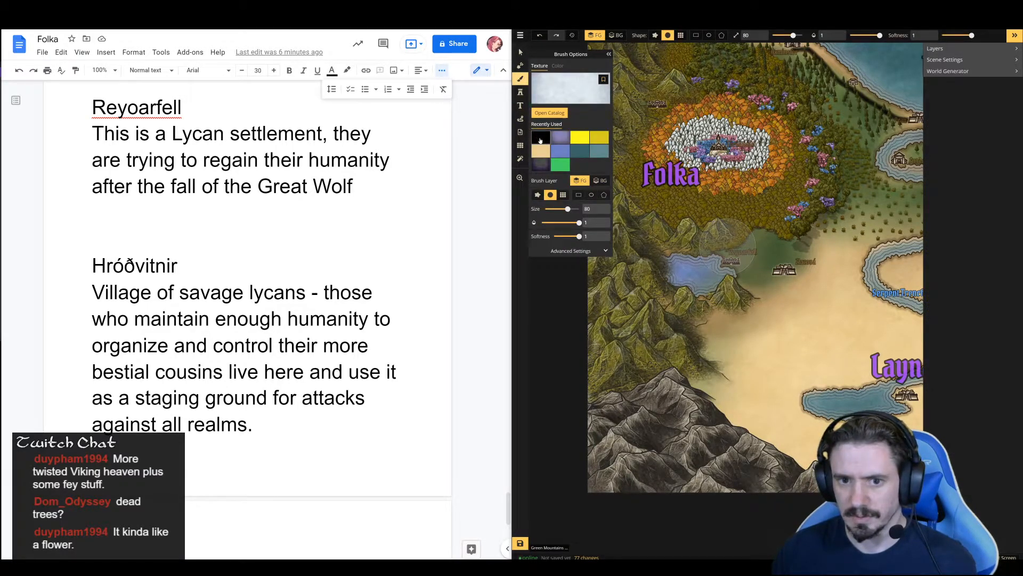
scroll(763, 234, down, 1)
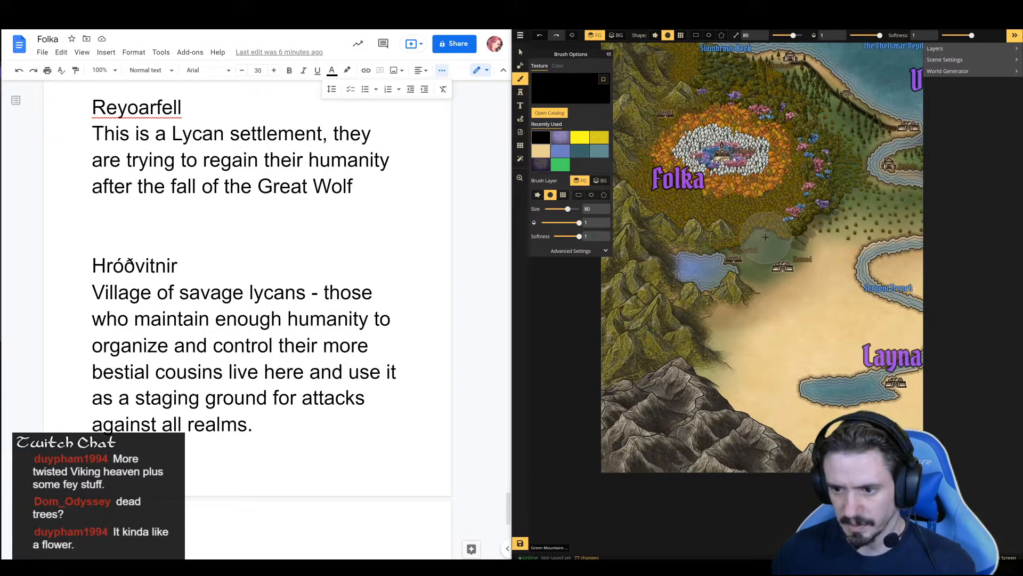
scroll(766, 235, up, 3)
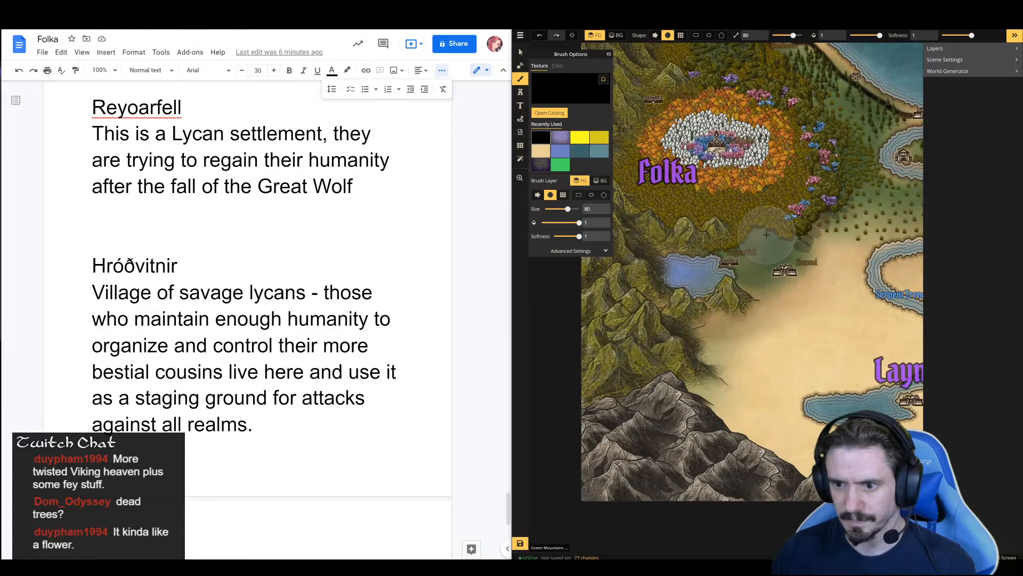
key([)
key([)
key([)
key([)
key([)
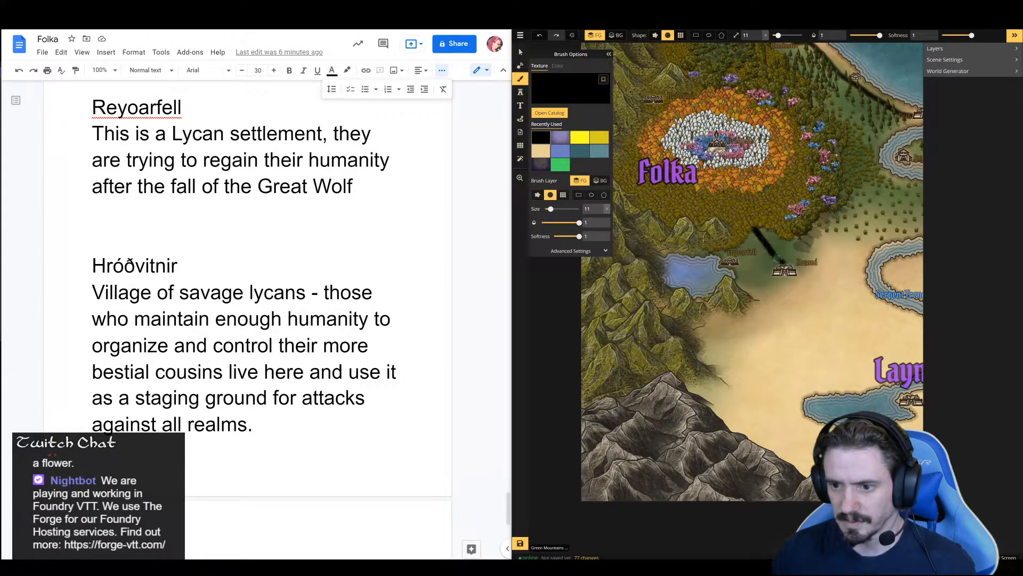
drag(860, 227, 882, 352)
drag(859, 399, 838, 480)
drag(852, 438, 930, 341)
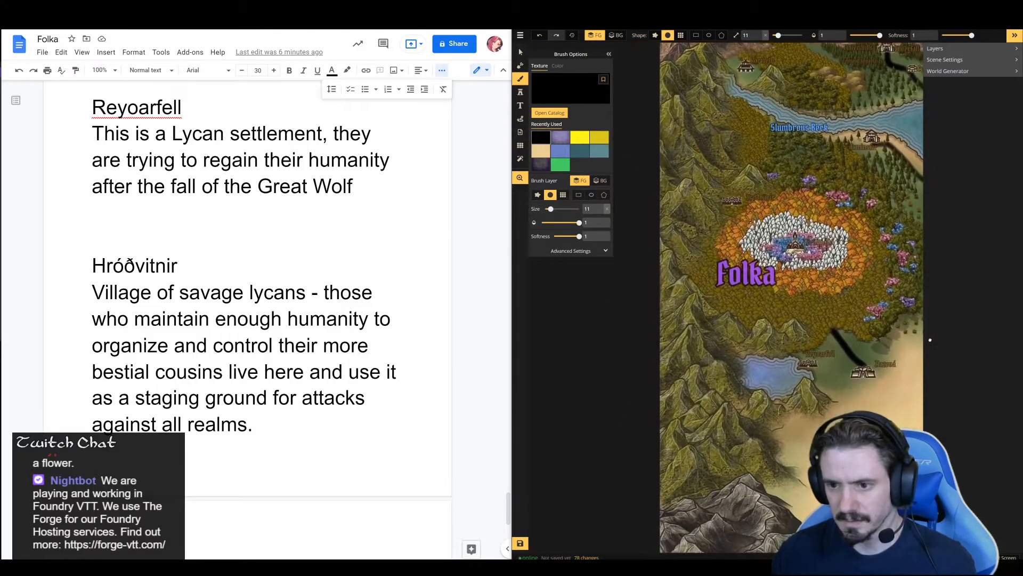
Examine the map around Folka, from the mountains north of the Slumbrous Beck to the desert and Layna Tus in the southeast
drag(921, 215, 811, 328)
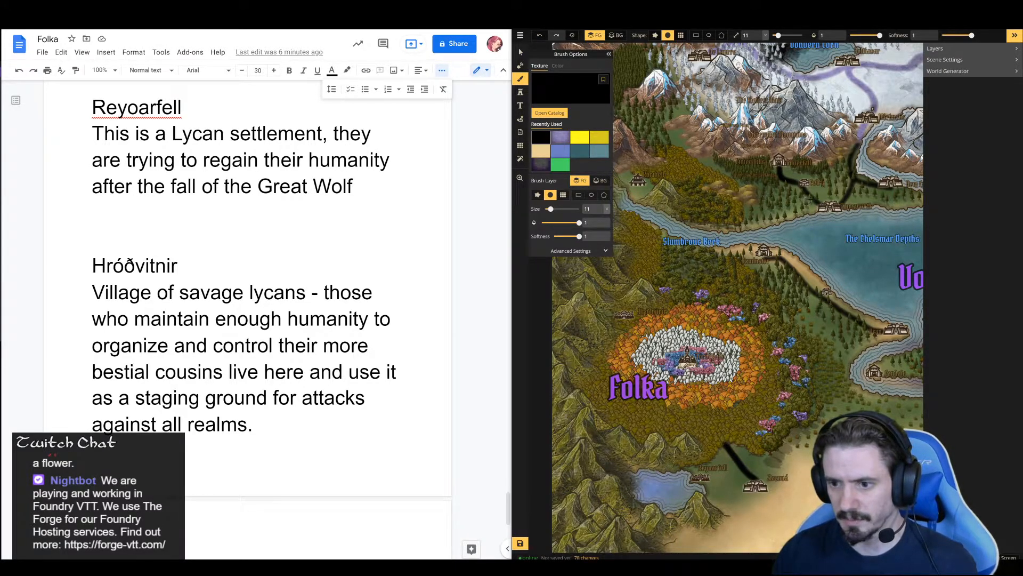
key(space)
drag(703, 219, 701, 150)
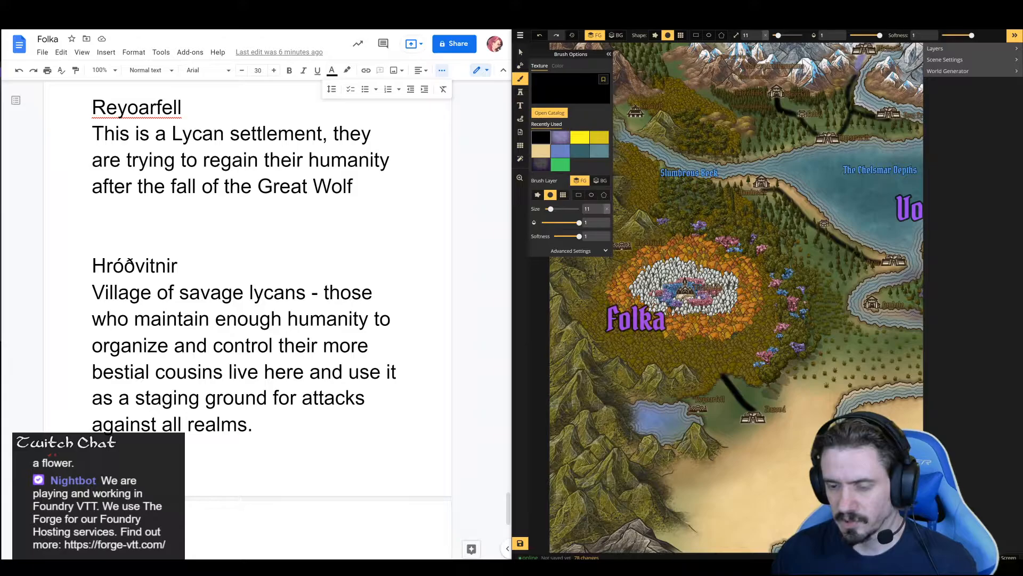
drag(862, 272, 819, 95)
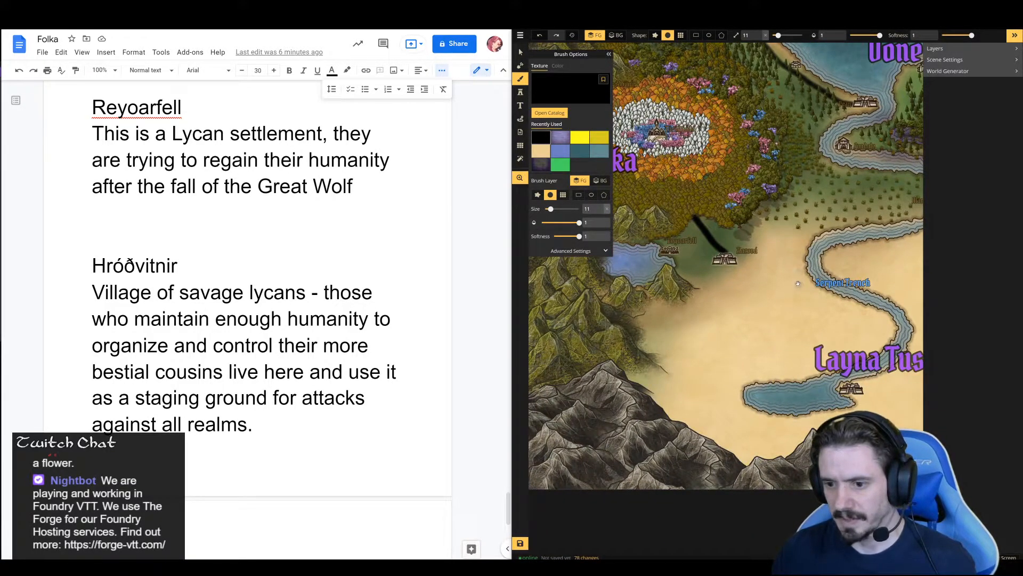
scroll(797, 280, up, 1)
mouse_move(743, 325)
mouse_down()
mouse_move(756, 263)
mouse_move(690, 222)
mouse_move(685, 252)
mouse_move(749, 327)
mouse_up()
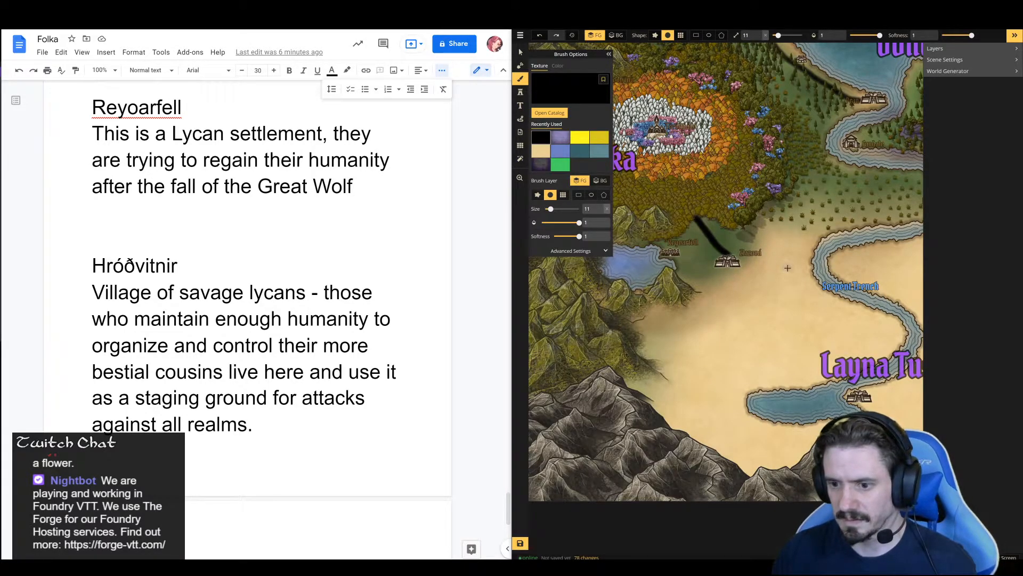
drag(780, 310, 825, 364)
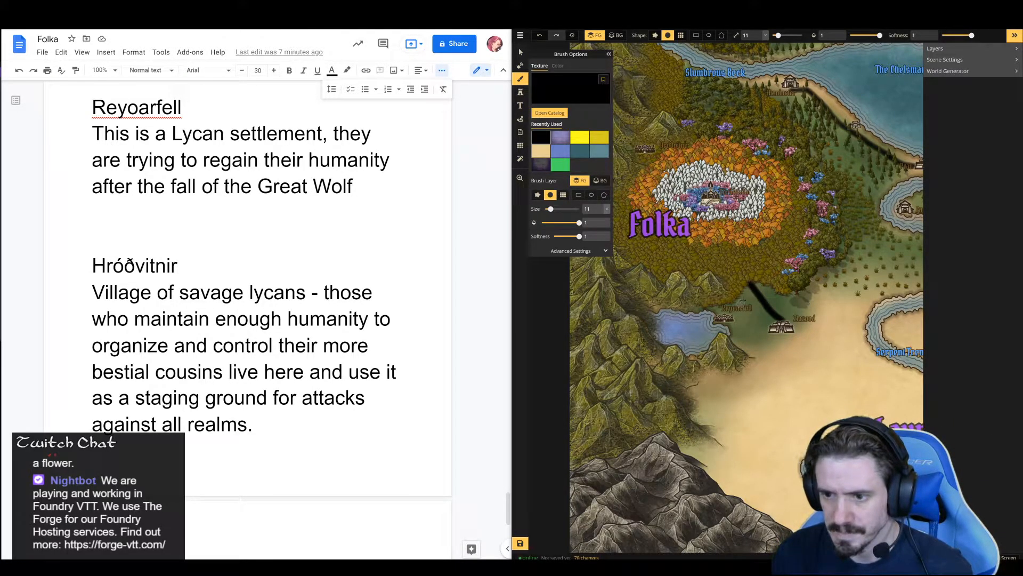
drag(847, 163, 857, 272)
drag(881, 317, 857, 203)
drag(801, 321, 775, 263)
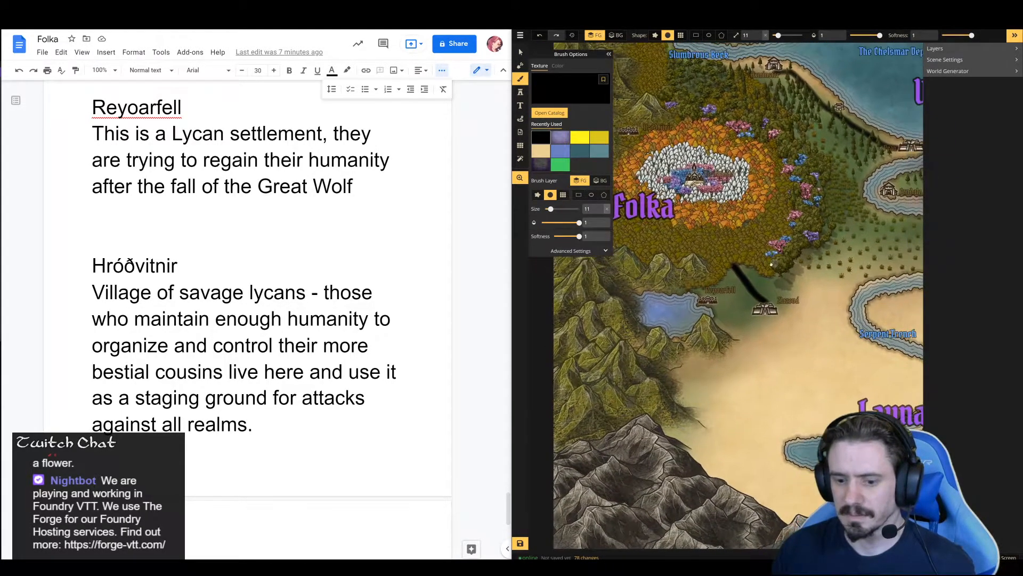
Save the world map and bring up the Spectacular Settlements PDF beside the Folka notes
click(519, 544)
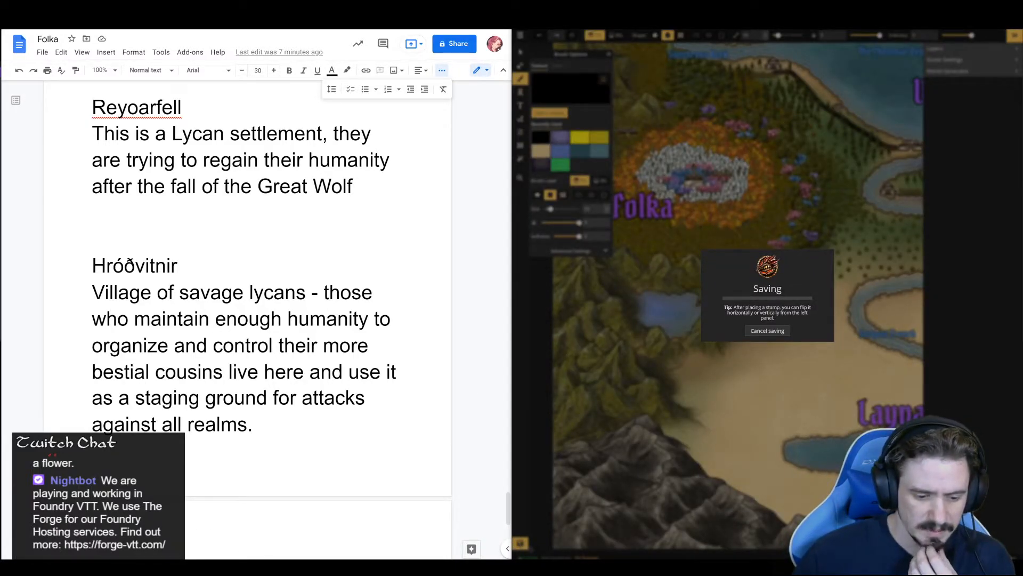
mouse_move(279, 554)
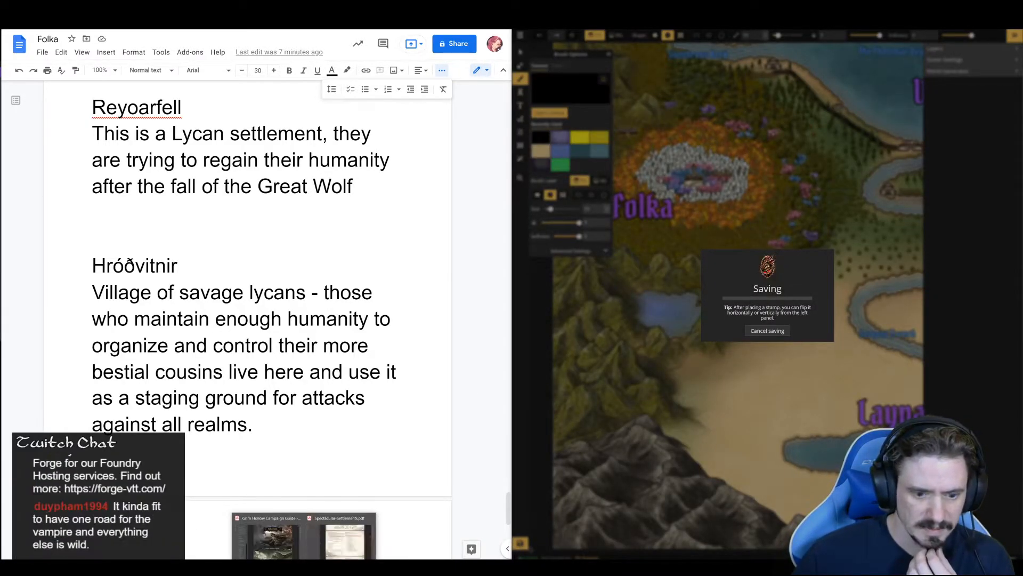
click(279, 550)
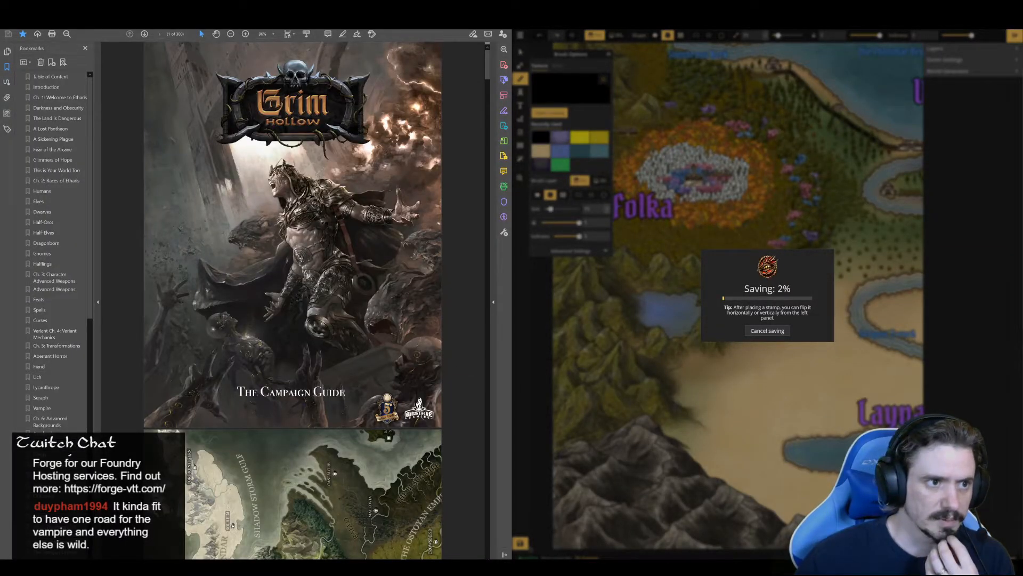
key(ctrl+Tab)
drag(319, 16, 842, 18)
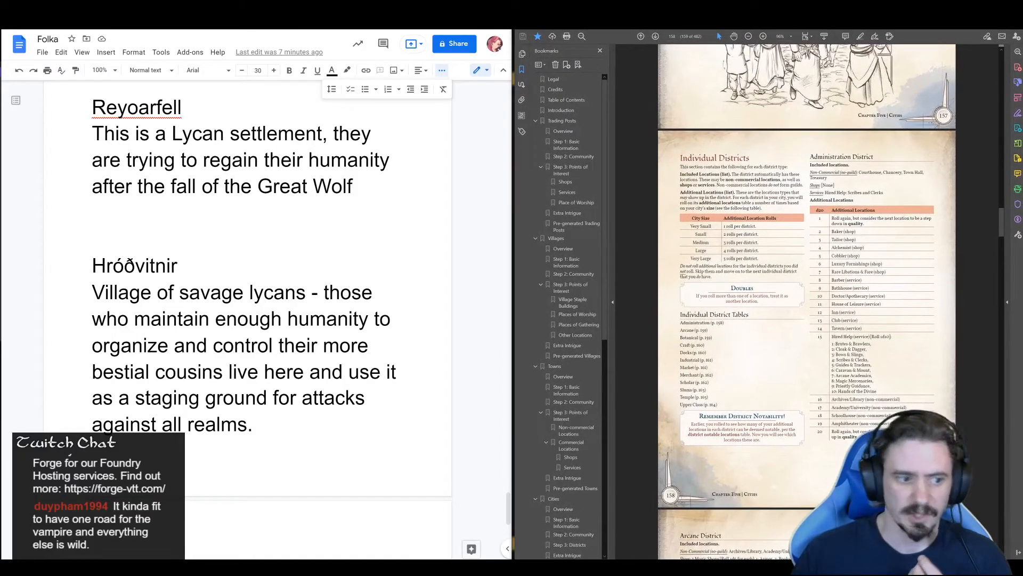
Go to the Villages chapter of the settlement guide and find the Age table in Step 1: Basic Information
scroll(316, 244, up, 10)
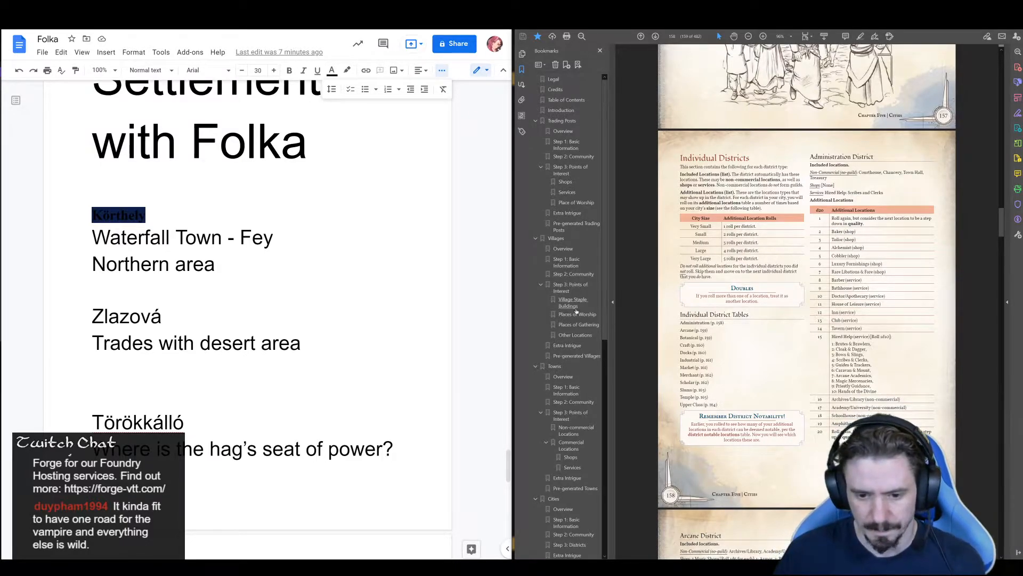
scroll(571, 330, down, 1)
scroll(571, 336, down, 1)
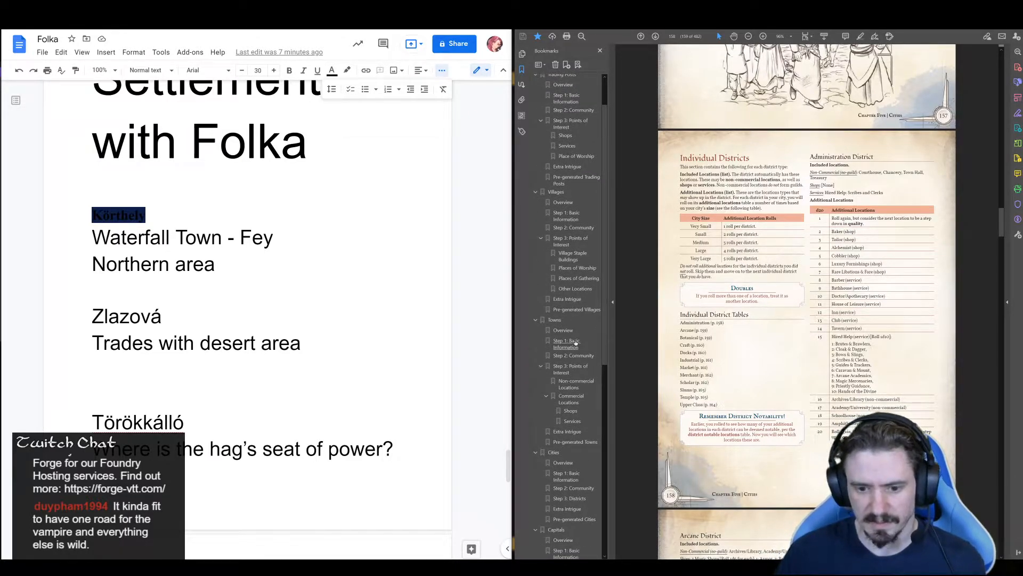
click(558, 194)
scroll(746, 342, down, 1)
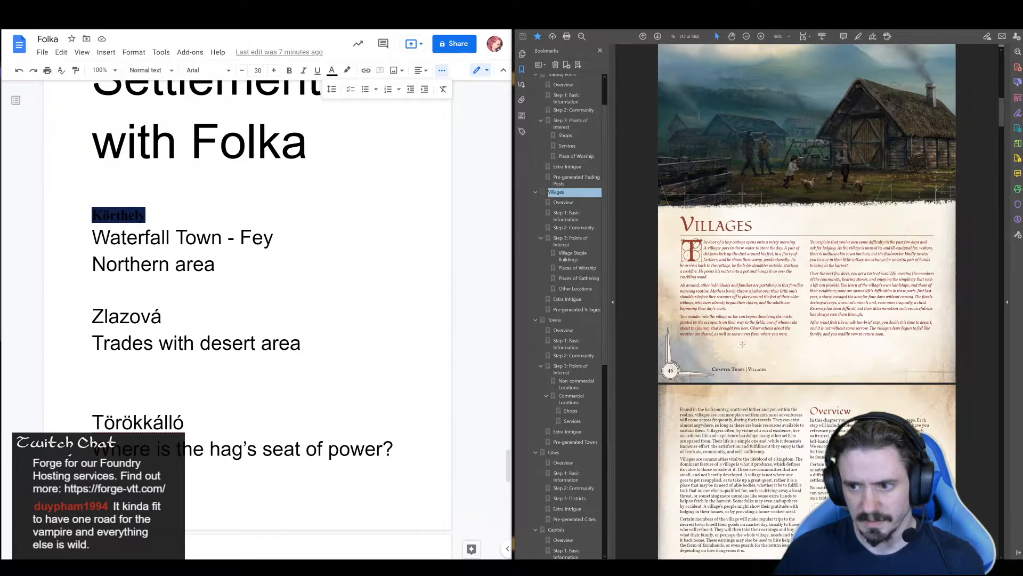
scroll(747, 331, down, 5)
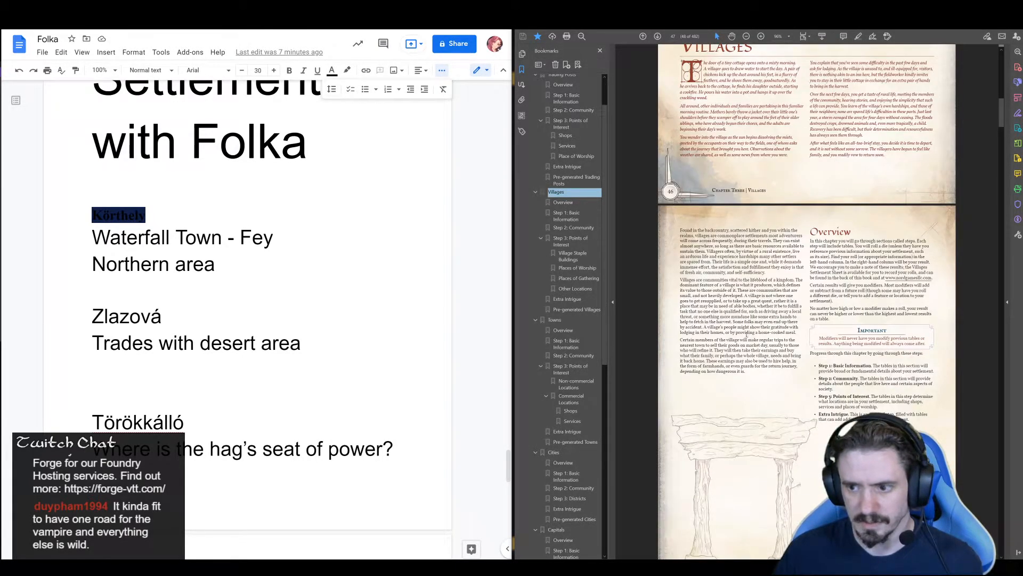
scroll(746, 336, down, 10)
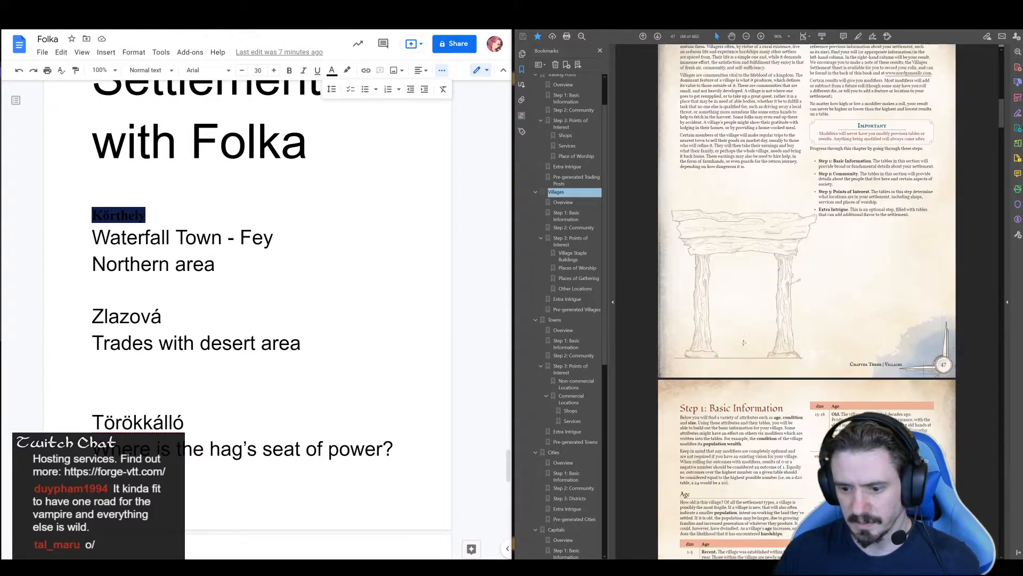
scroll(744, 347, down, 2)
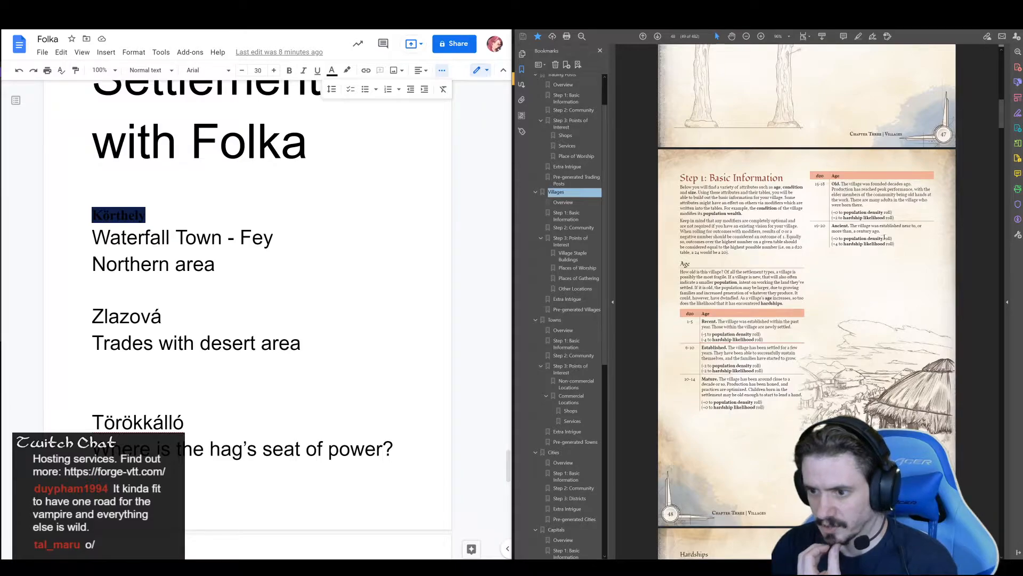
Copy the Ancient entry with its roll modifiers from the village Age table into the notes, below Reyoarfell's description
drag(894, 244, 832, 225)
key(ctrl+c)
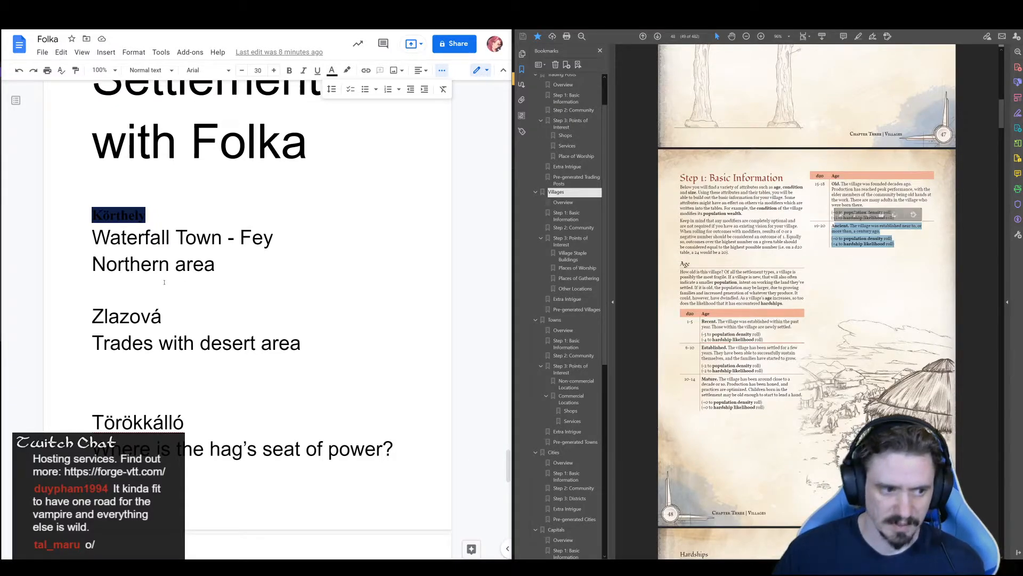
click(254, 281)
click(291, 262)
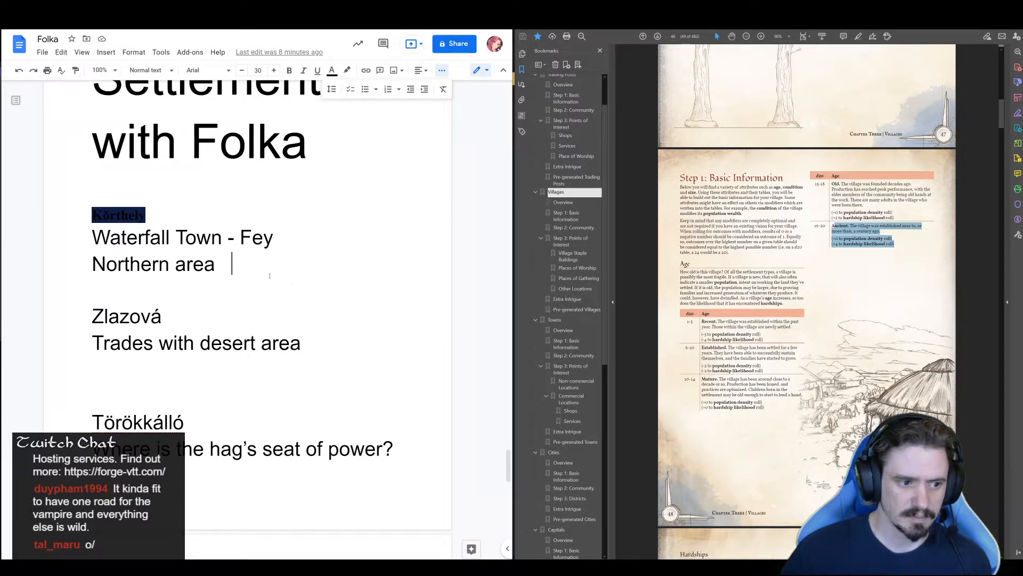
scroll(157, 409, down, 7)
click(154, 409)
click(365, 395)
key(Return)
key(Return)
key(Return)
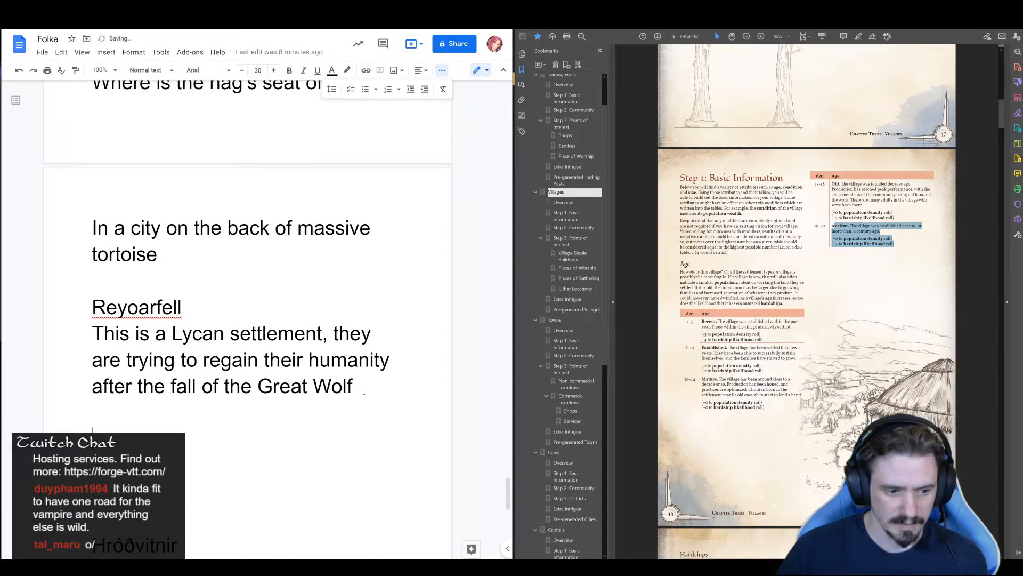
key(ctrl+v)
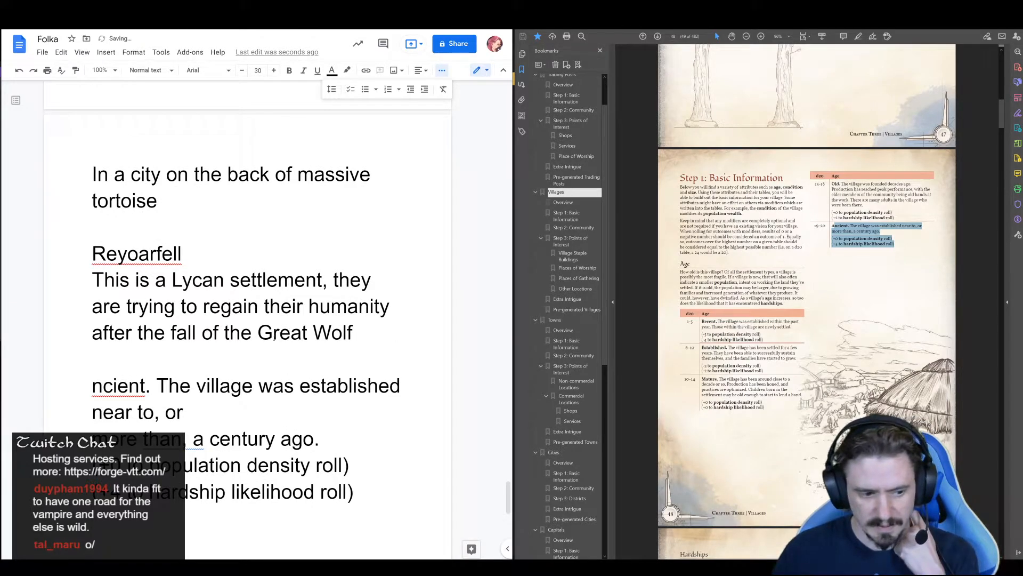
Add the missing capital A at the start of the pasted age entry so it begins with "Ancient"
click(94, 387)
text(A)
scroll(186, 177, down, 2)
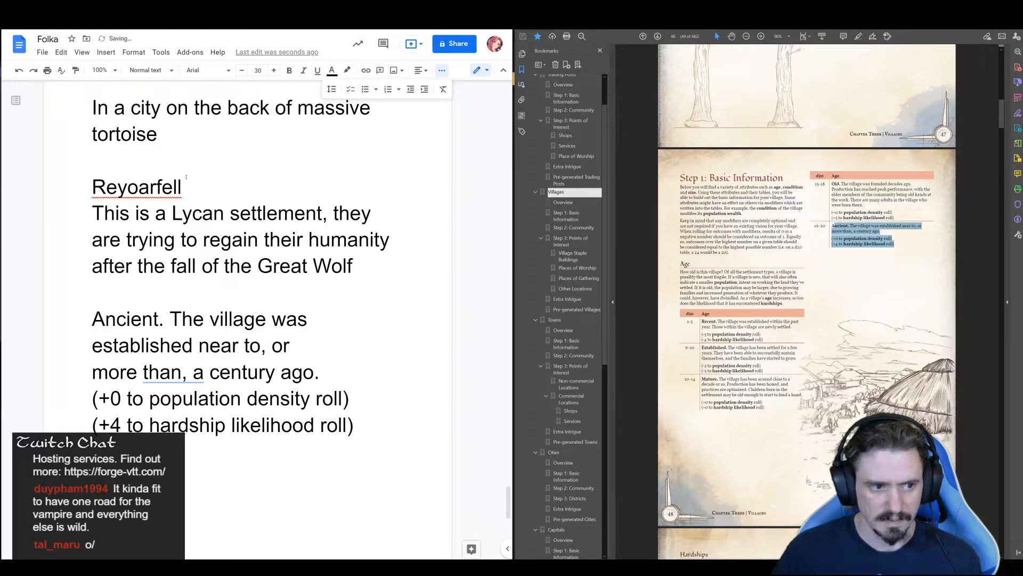
click(186, 177)
click(106, 292)
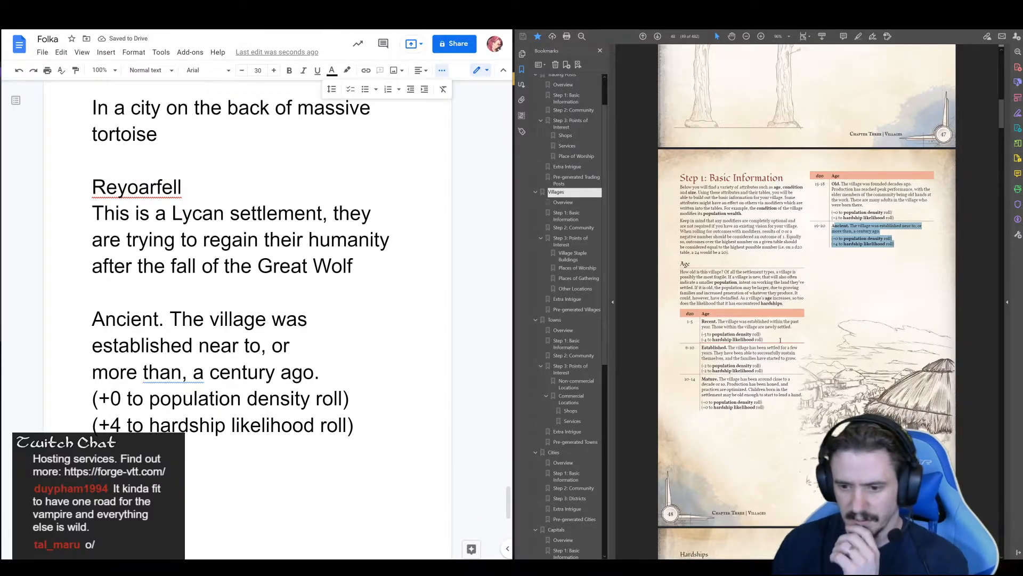
Read the village Hardships section, examining the Hardship Likelihood, Hardship Type and Hardship Outcome tables
scroll(778, 342, down, 5)
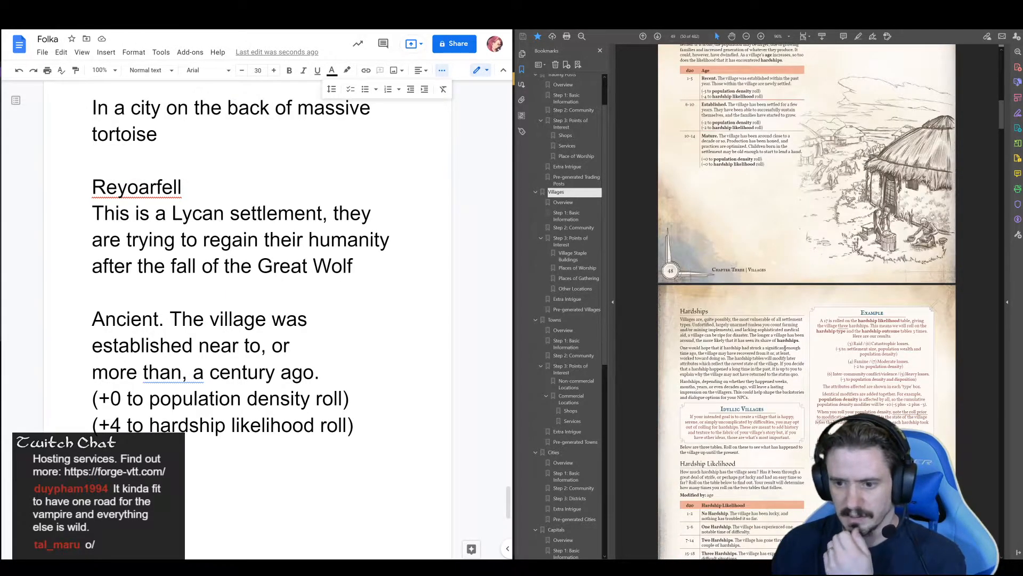
scroll(785, 348, down, 2)
scroll(785, 348, up, 9)
scroll(786, 345, down, 6)
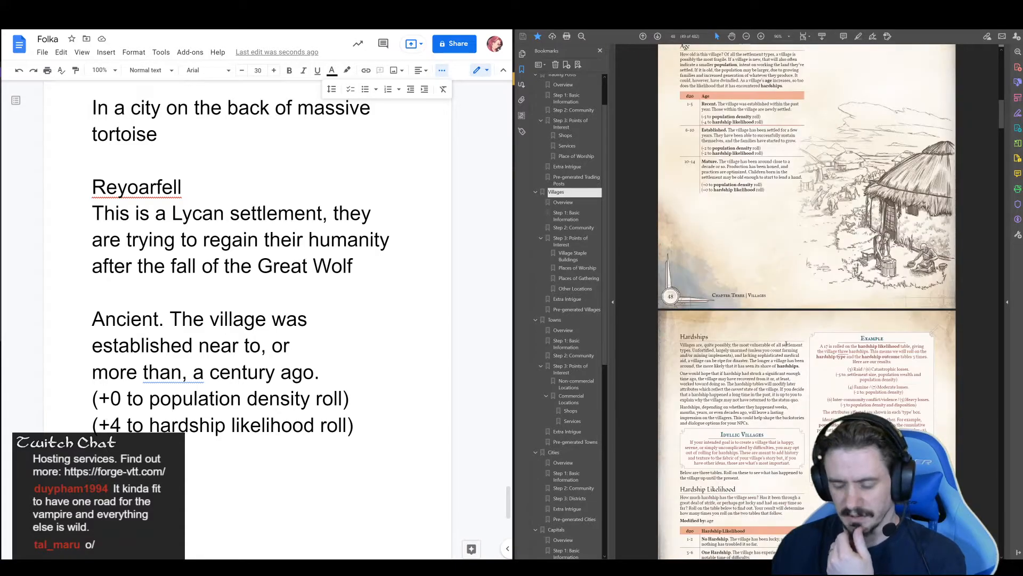
scroll(786, 345, down, 4)
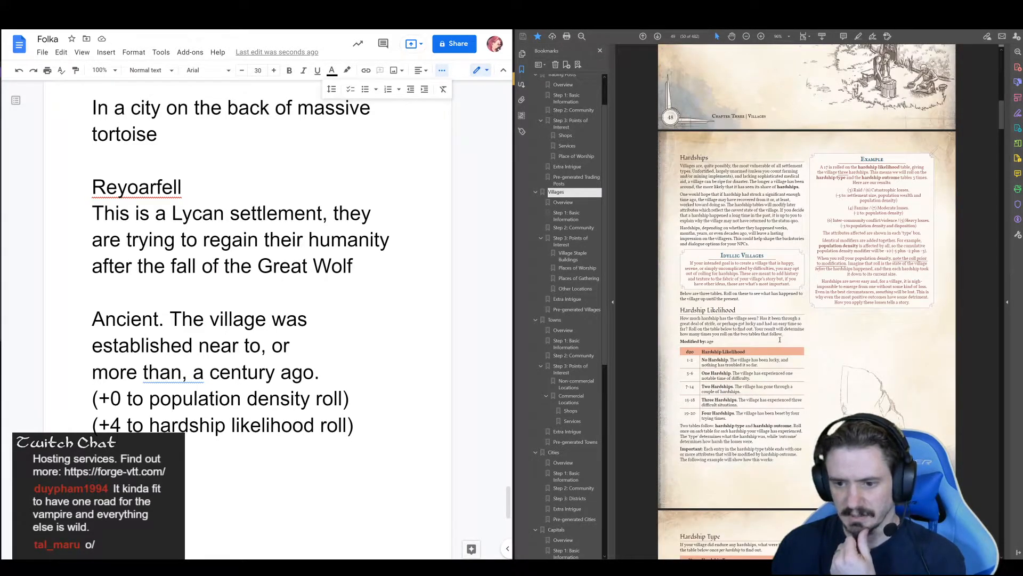
scroll(779, 339, down, 1)
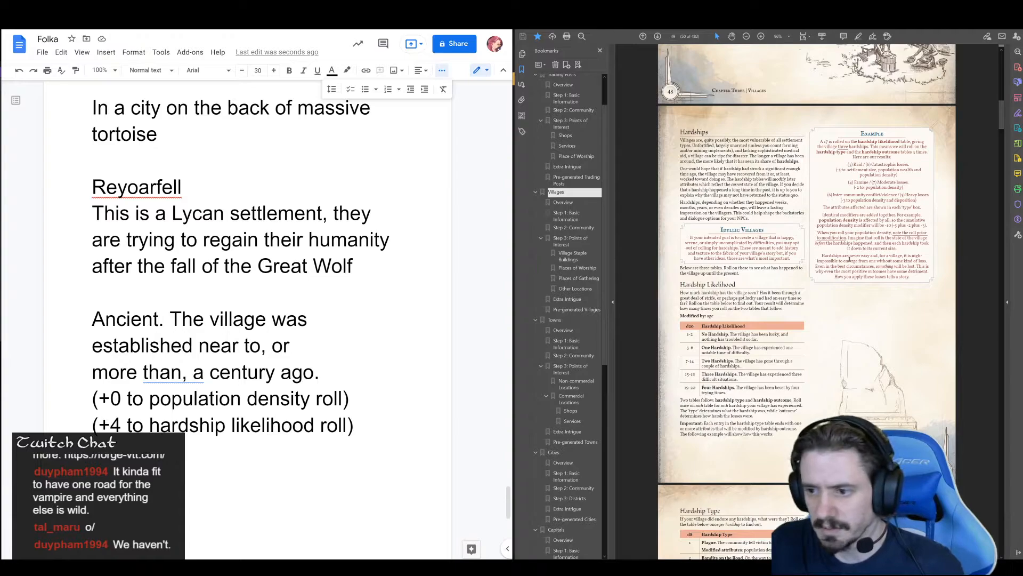
scroll(853, 260, down, 5)
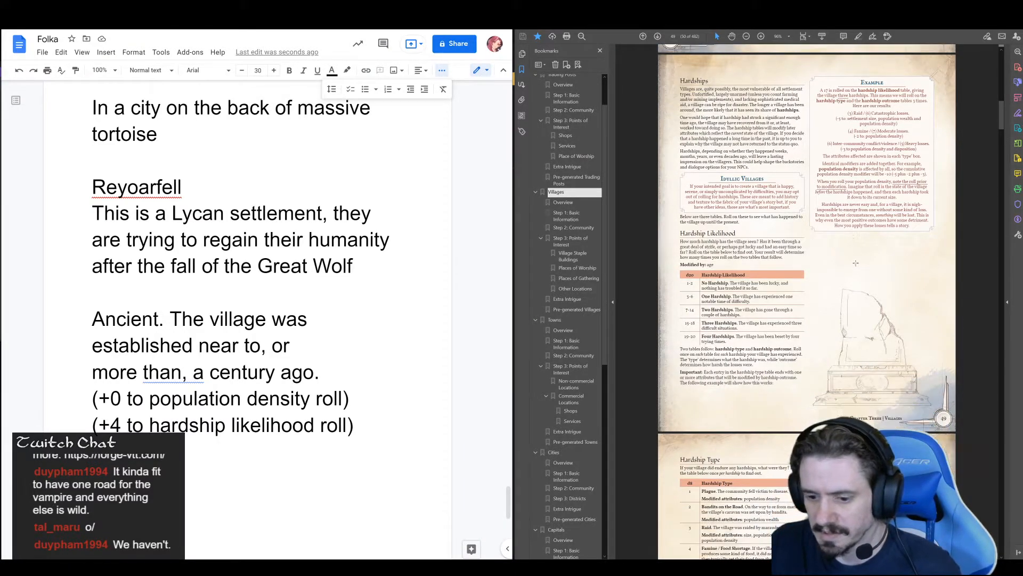
scroll(862, 260, down, 1)
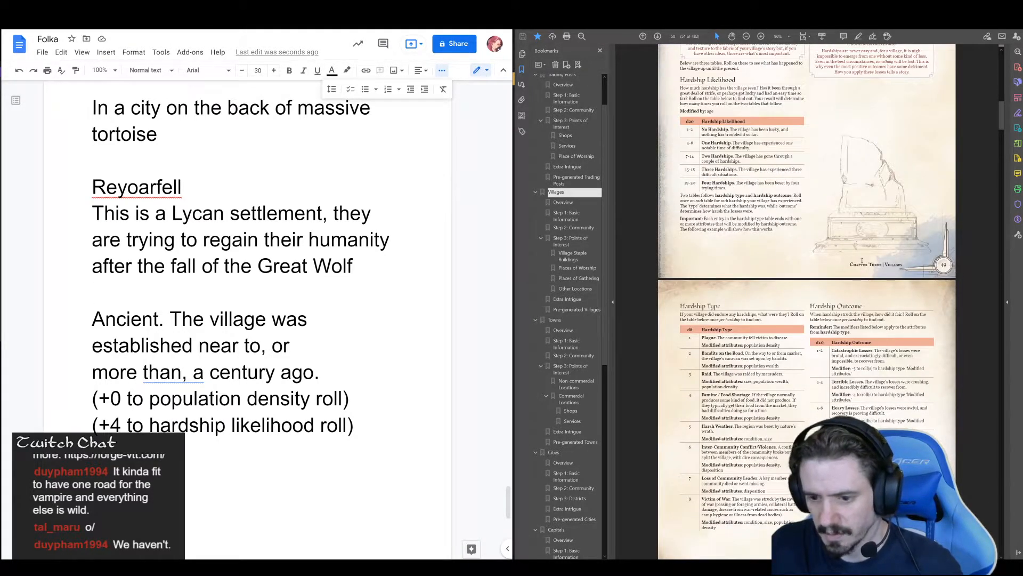
scroll(859, 259, down, 8)
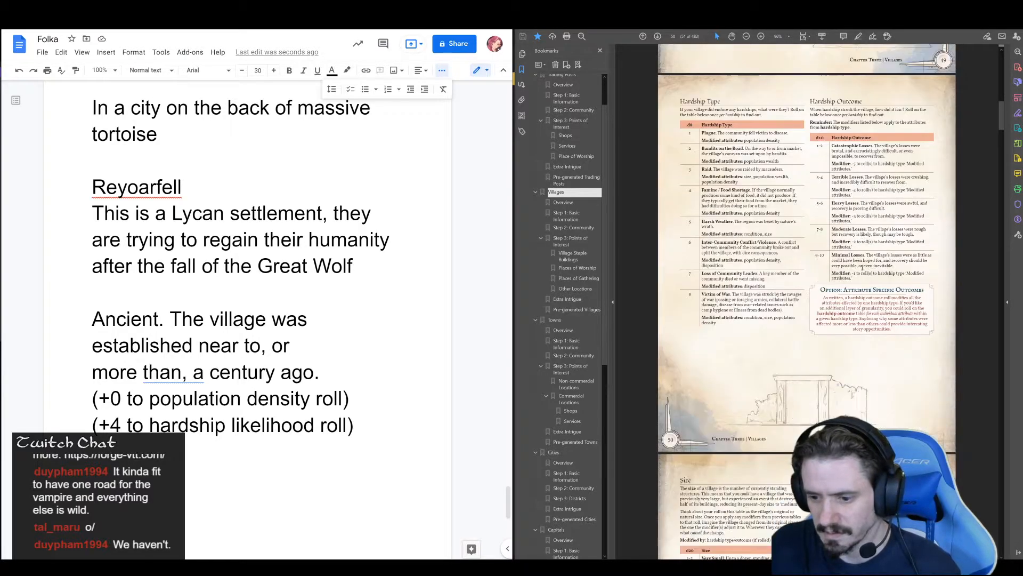
scroll(867, 264, down, 1)
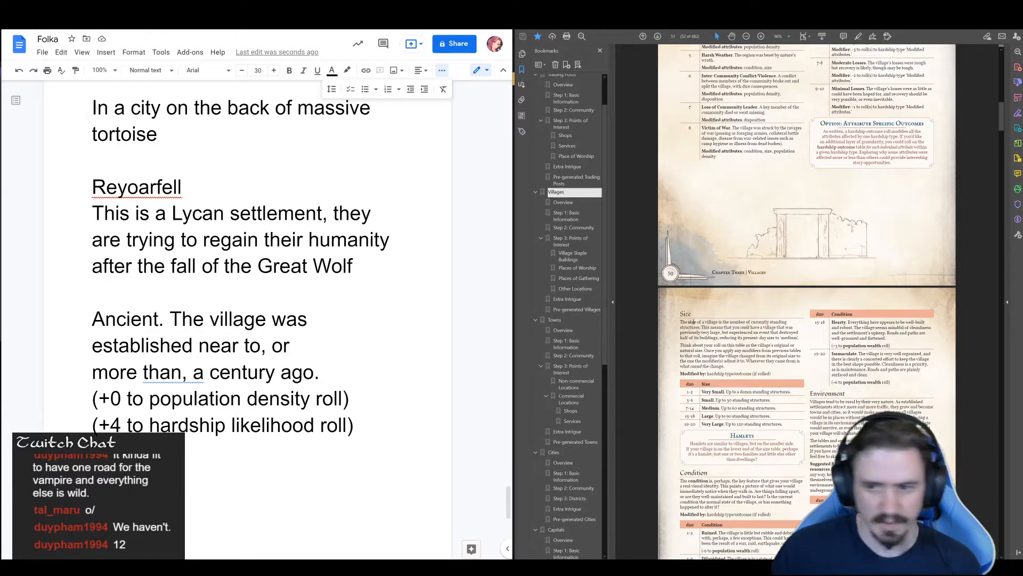
scroll(813, 259, up, 8)
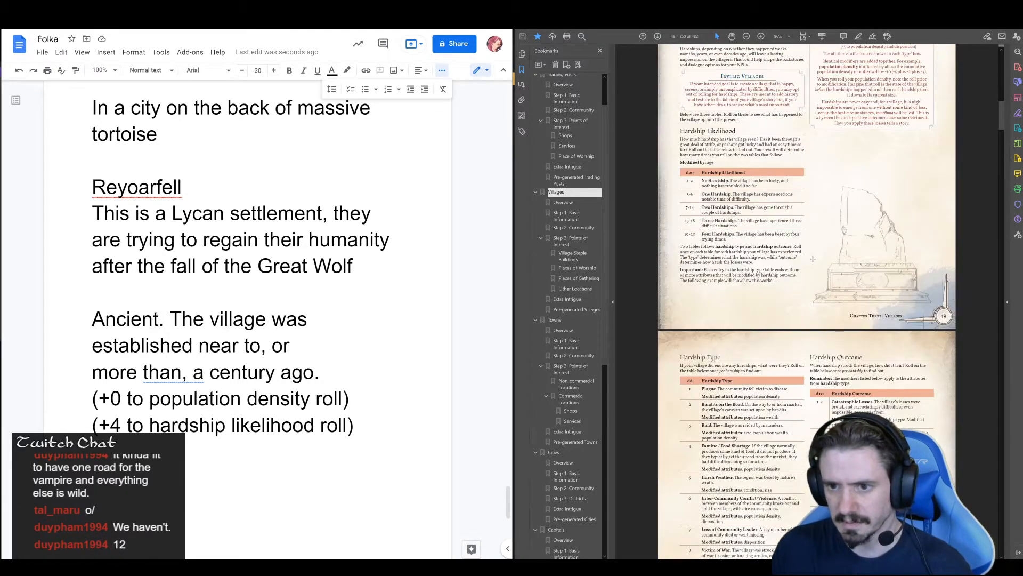
scroll(813, 260, up, 2)
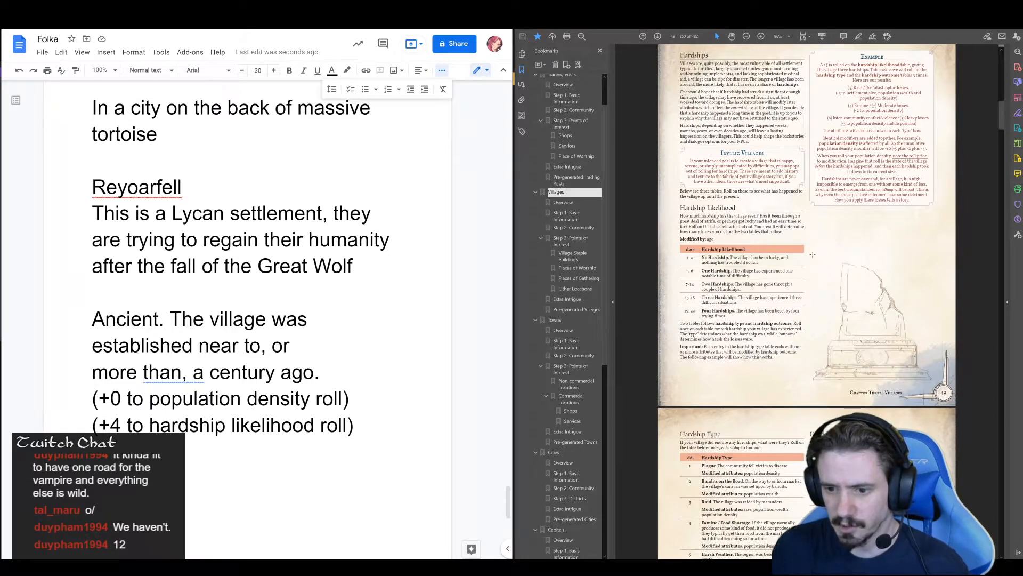
scroll(789, 264, down, 1)
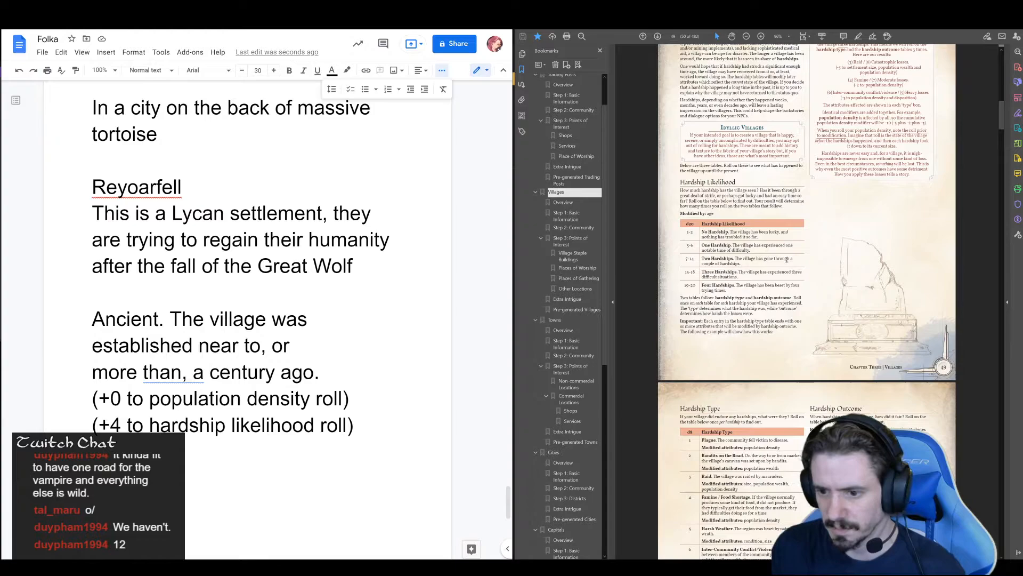
scroll(791, 267, down, 1)
scroll(792, 269, down, 3)
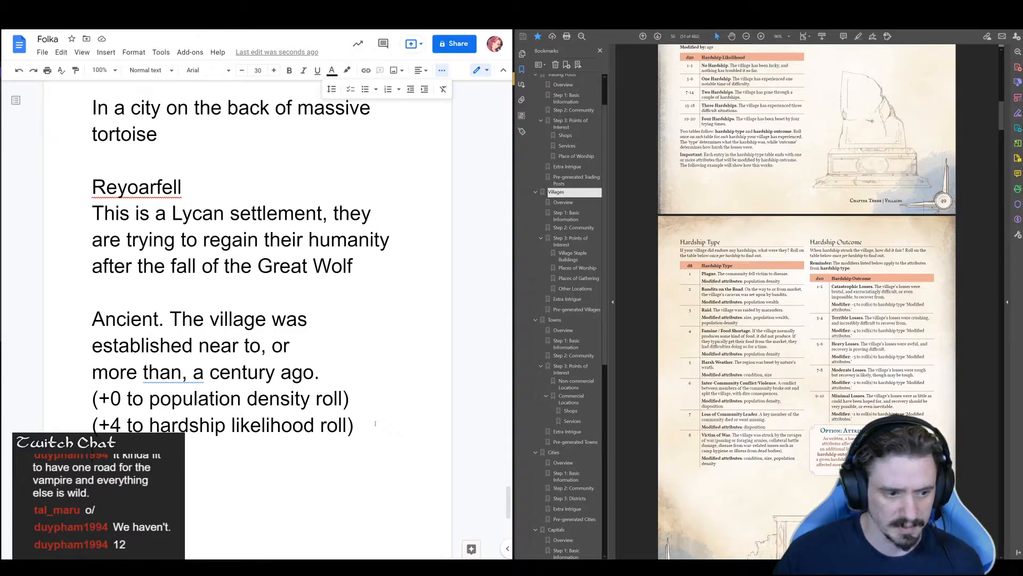
Add a "Hardships" heading to Reyoarfell's notes, one blank line below the age entry's modifiers
key(Return)
key(Return)
text(Hardships)
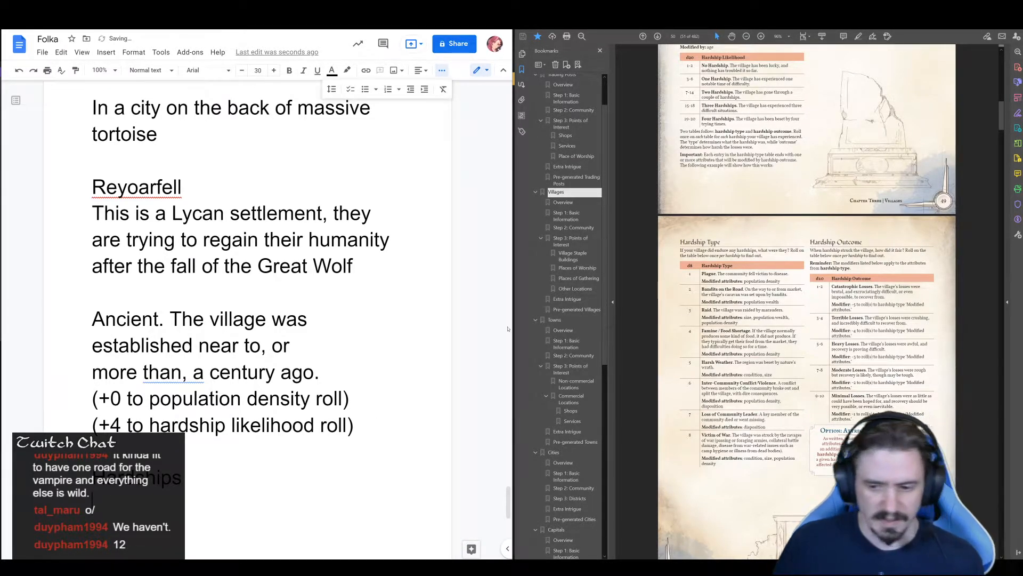
Copy the "Famine / Food Shortage" name from the Hardship Type table into the notes, directly under the Hardships heading
scroll(840, 334, down, 3)
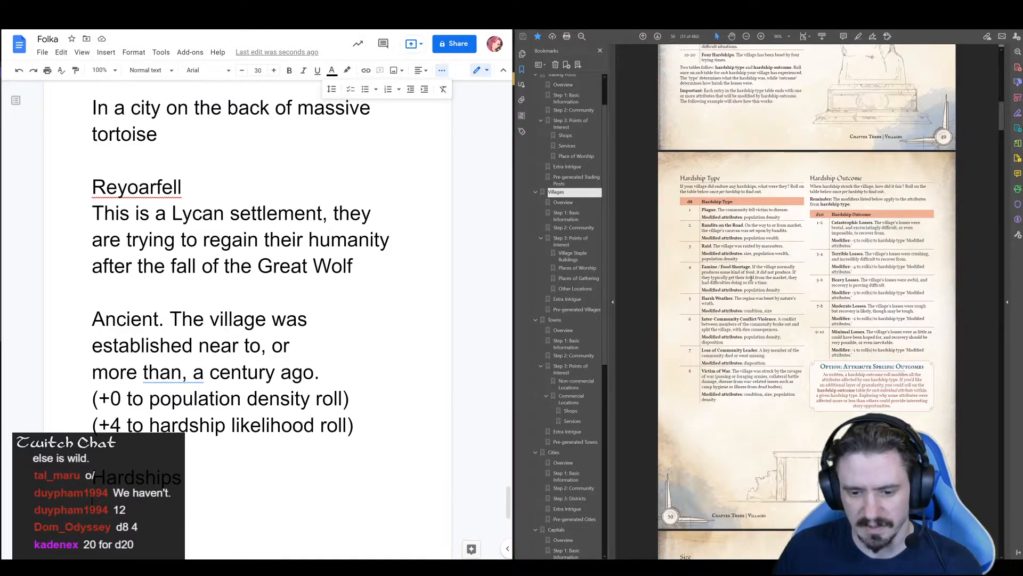
scroll(740, 278, down, 1)
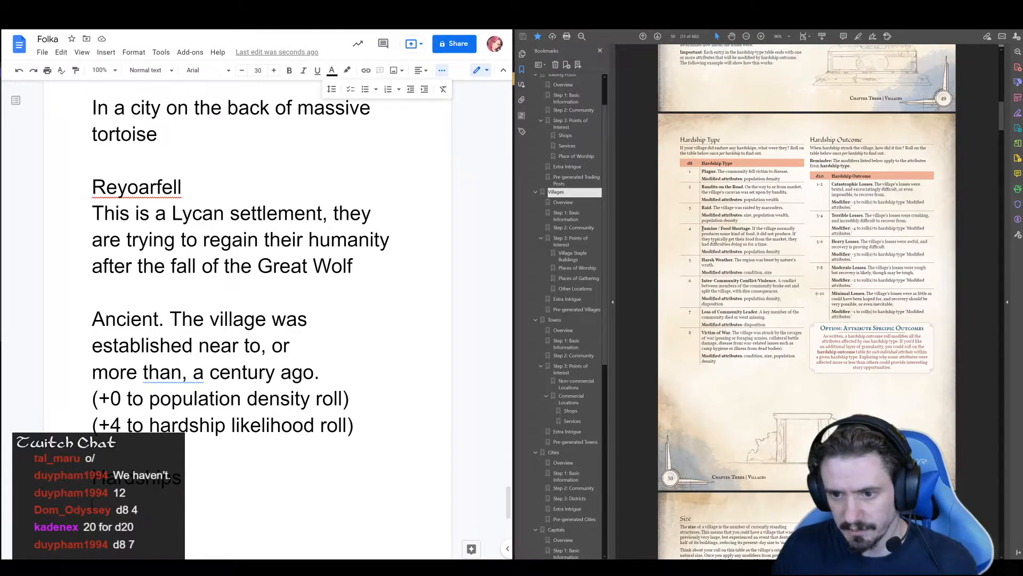
drag(701, 228, 759, 228)
key(ctrl+c)
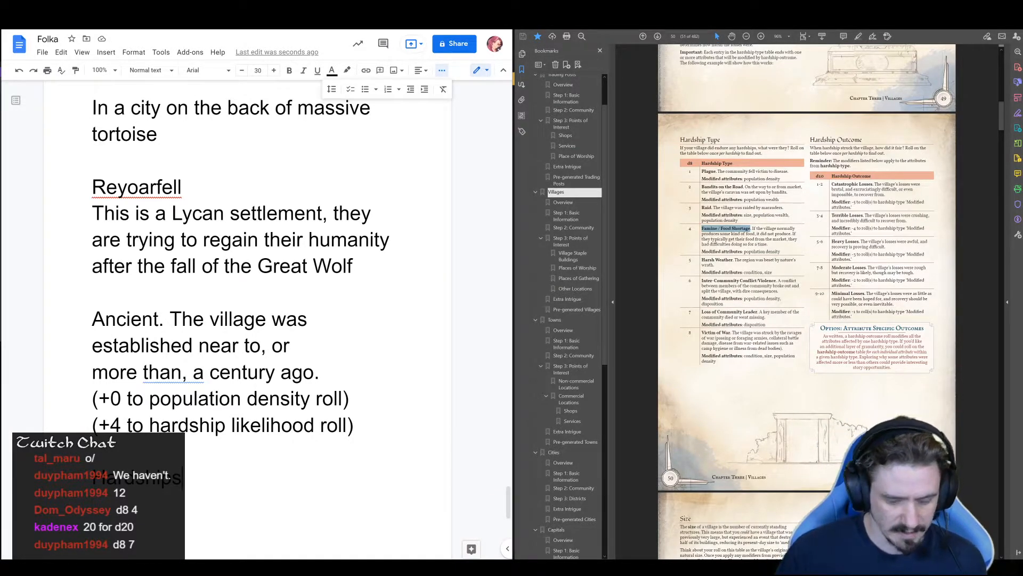
key(Return)
key(ctrl+v)
scroll(240, 266, down, 3)
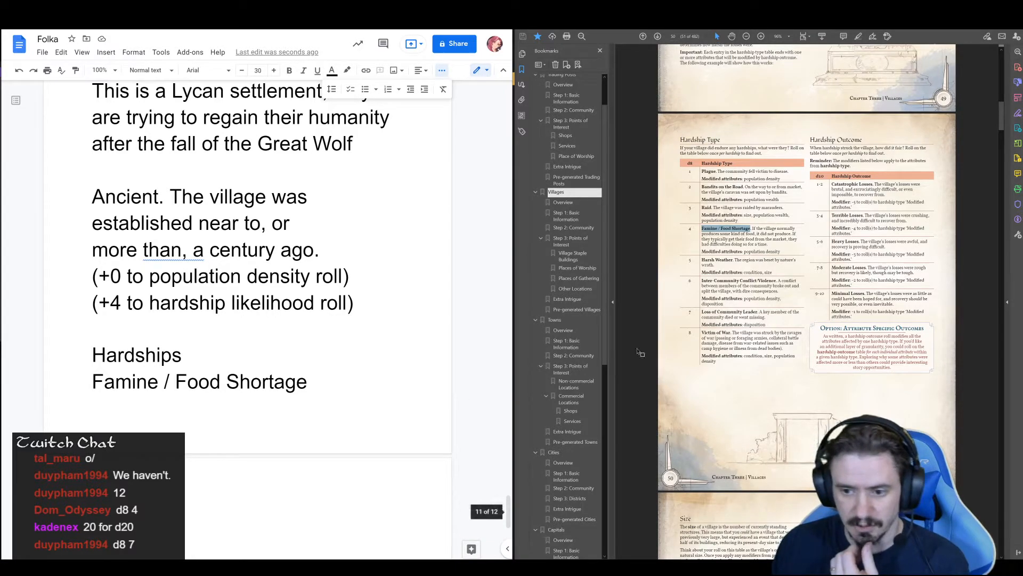
Copy "Loss of Community Leader" from the Hardship Type table to a new line below the famine entry, without its trailing period
drag(761, 313, 701, 312)
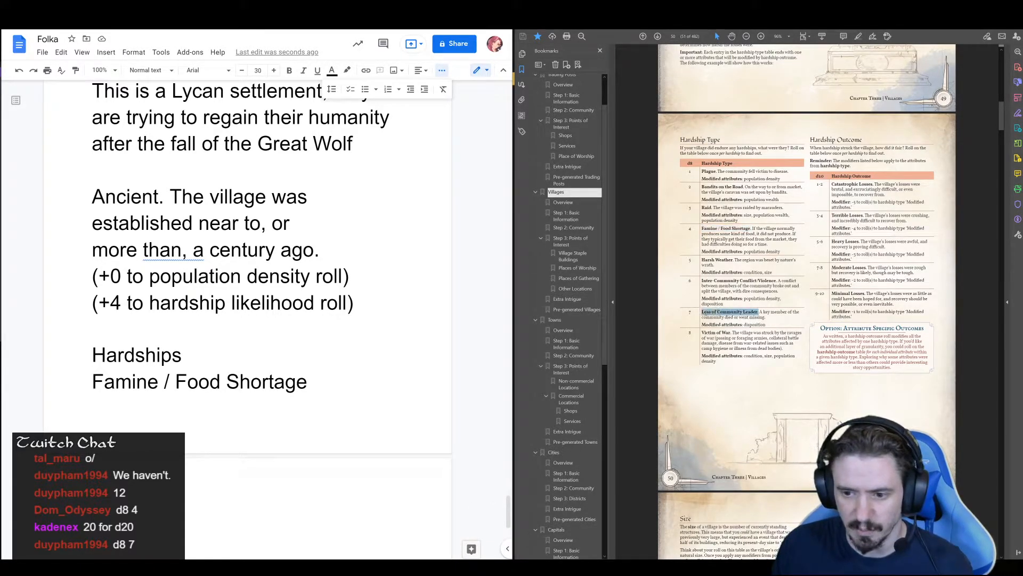
click(148, 386)
double_click(328, 384)
key(Return)
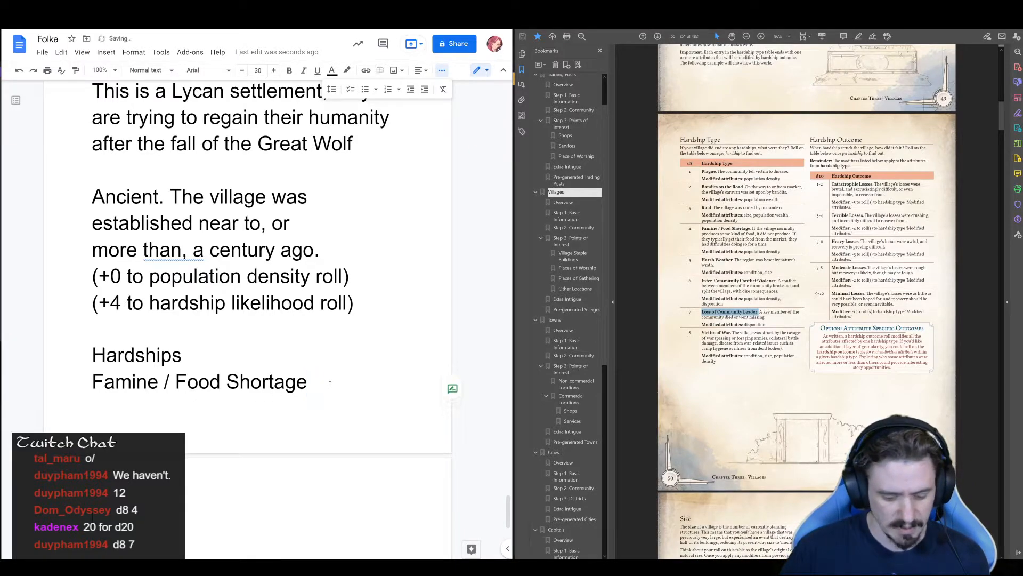
text(Loss of Community Leader.)
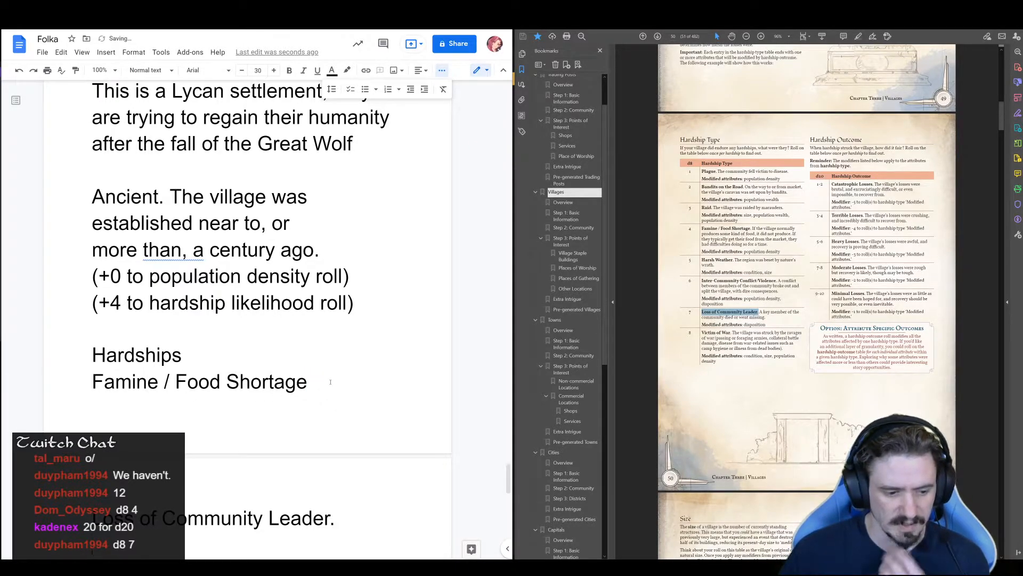
scroll(356, 300, down, 3)
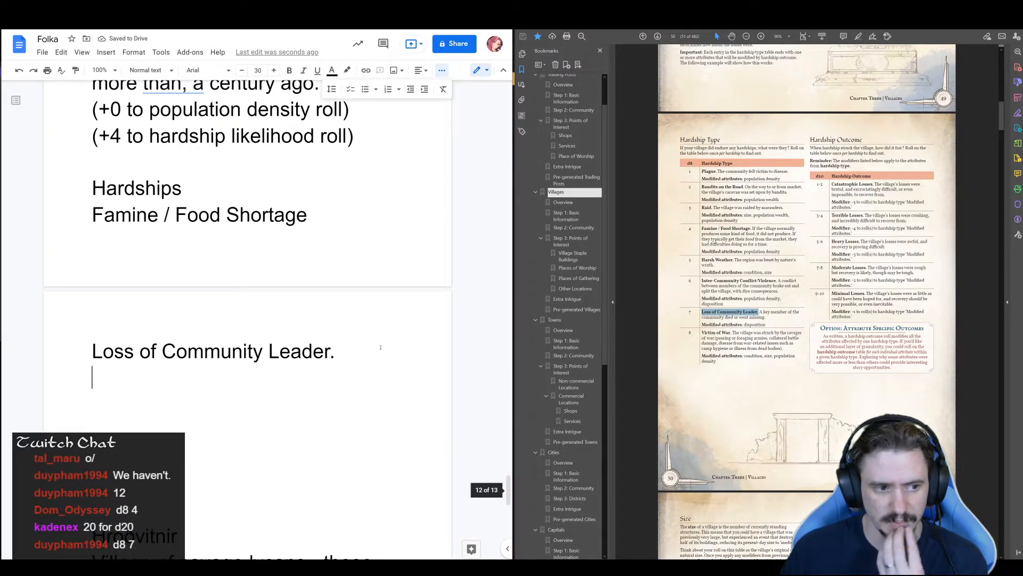
scroll(369, 345, down, 1)
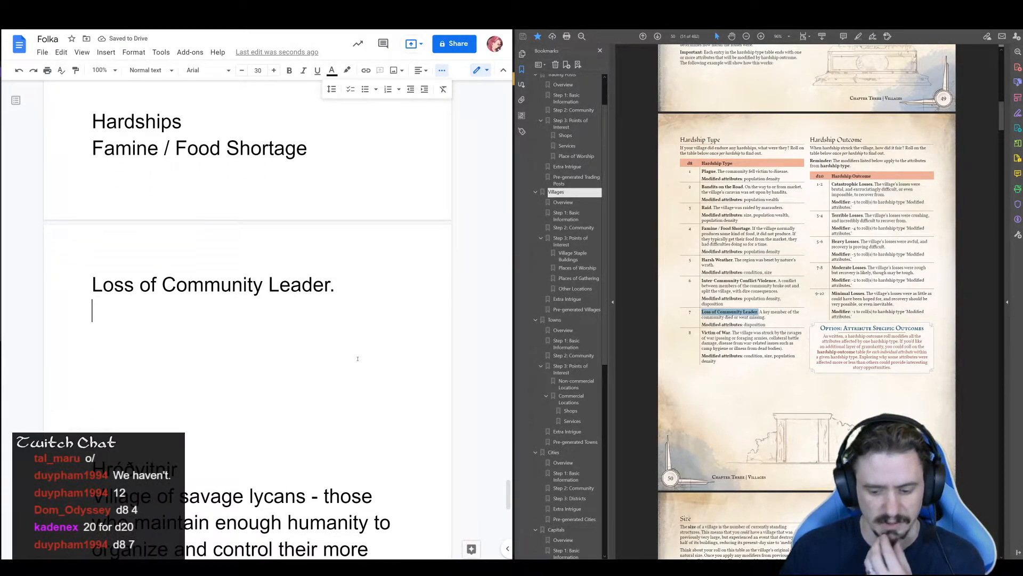
key(BackSpace)
key(BackSpace)
key(Return)
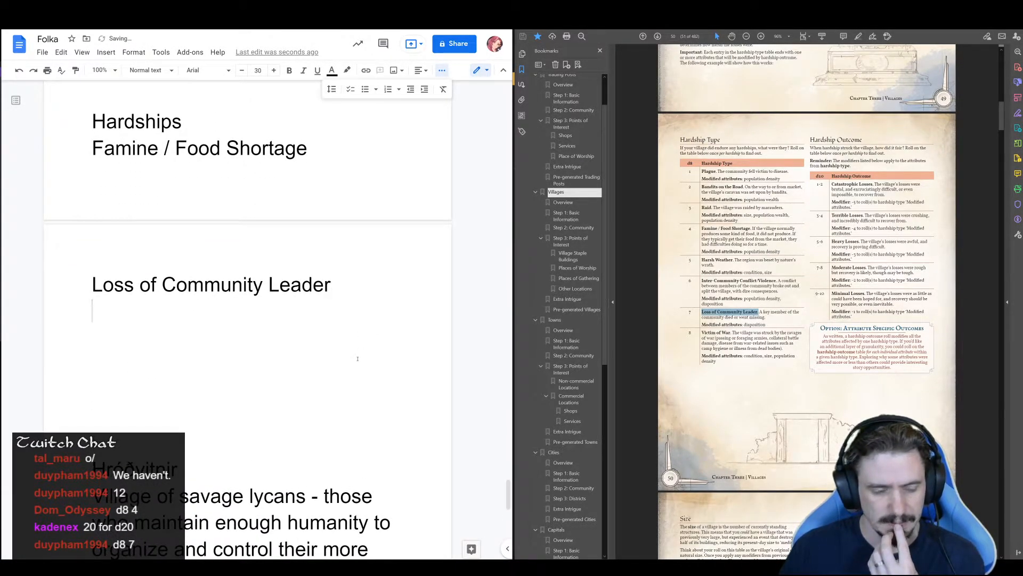
key(Return)
key(BackSpace)
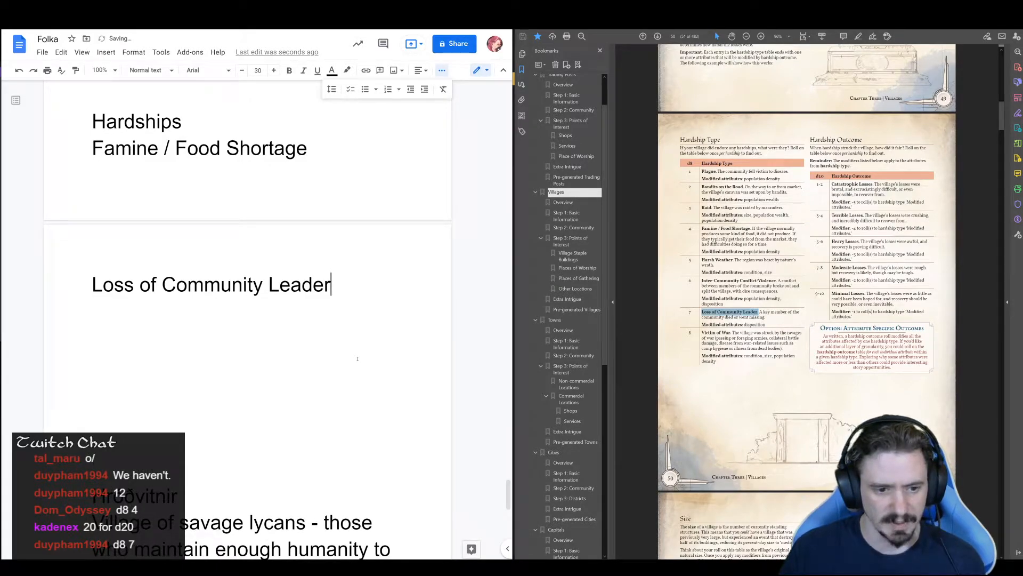
Append the remark "(has gone missing)" to the Loss of Community Leader entry
text((h)
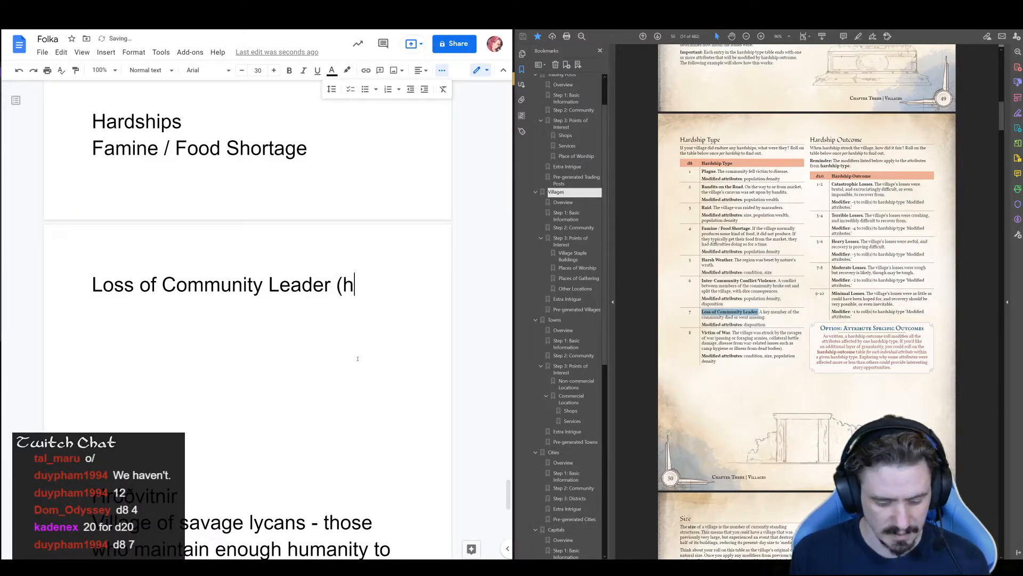
text(as gone miss)
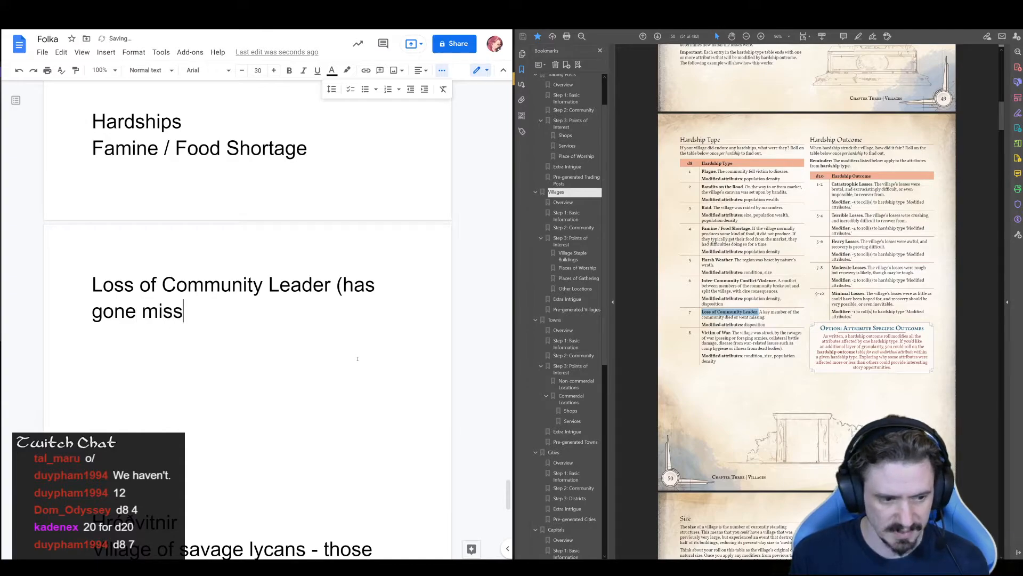
text(ing))
key(Left)
key(Left)
key(Left)
key(Left)
key(Left)
key(Left)
key(Left)
key(Left)
key(Left)
key(Left)
key(Left)
key(Left)
key(Left)
key(Left)
key(Left)
key(Left)
key(Left)
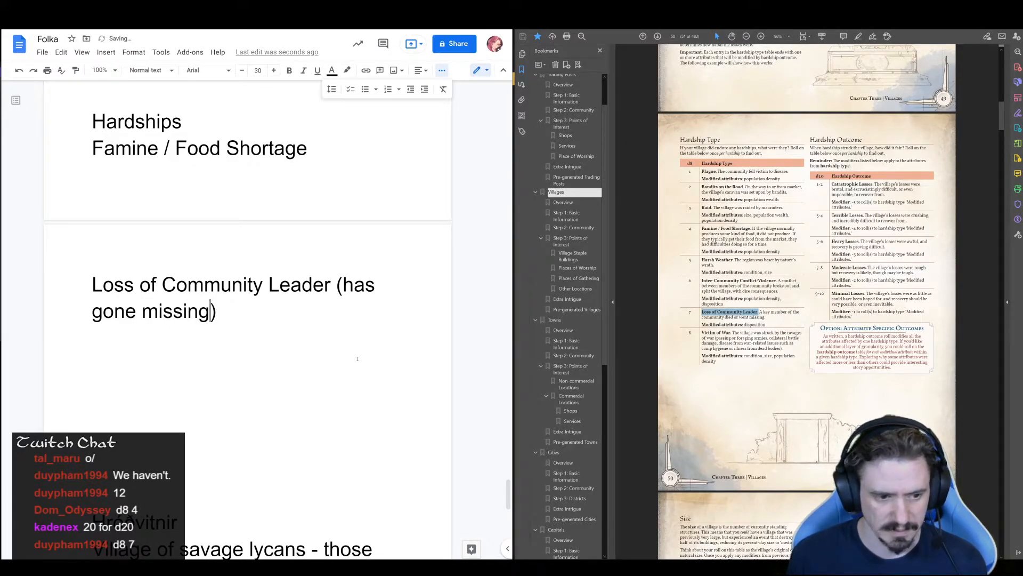
Append "(not hunting exclusively is proving difficult. Peopleare ravenous." to the Famine / Food Shortage entry
key(Up)
key(Up)
key(Up)
key(Up)
key(Down)
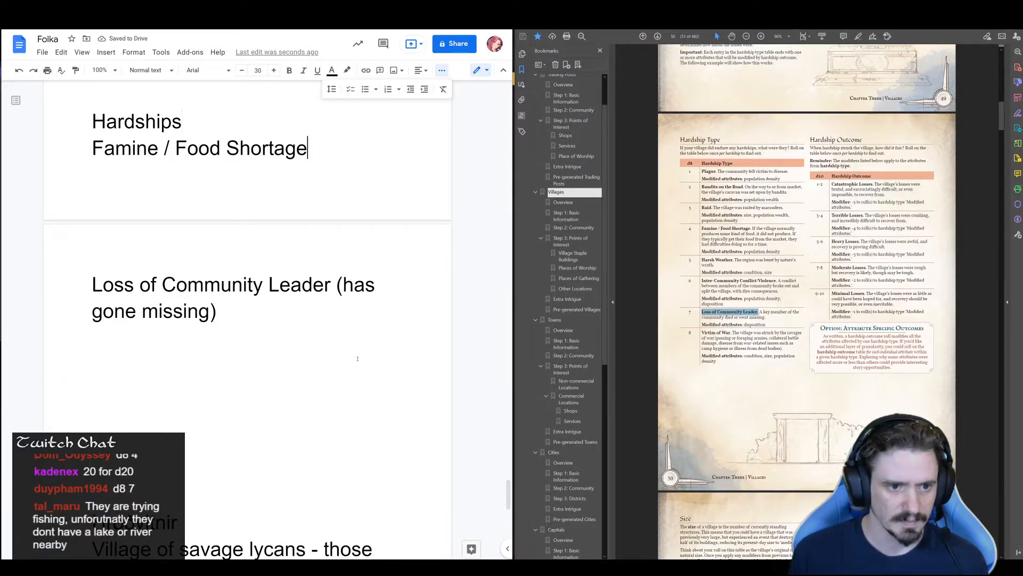
text(()
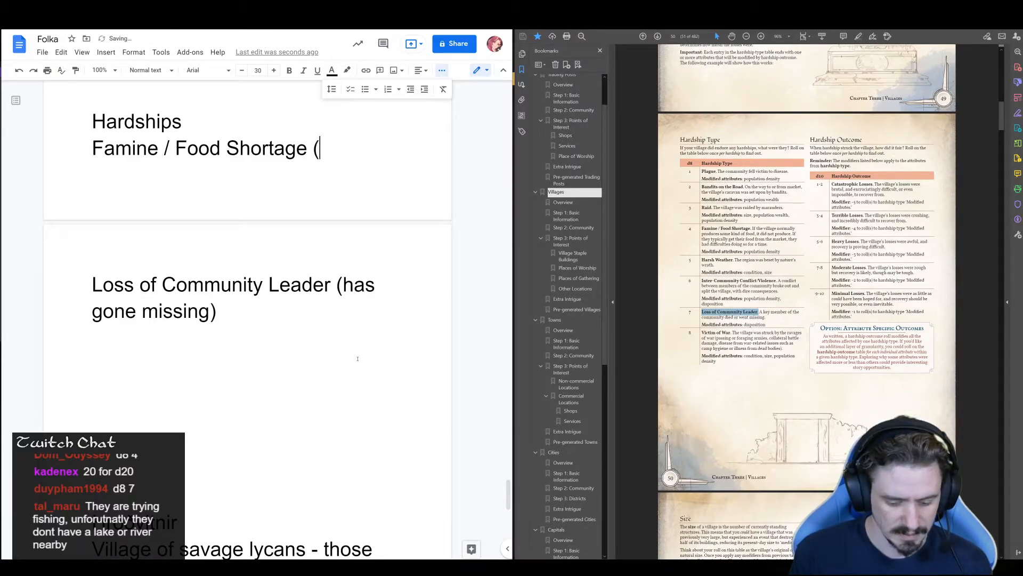
text(not hunting )
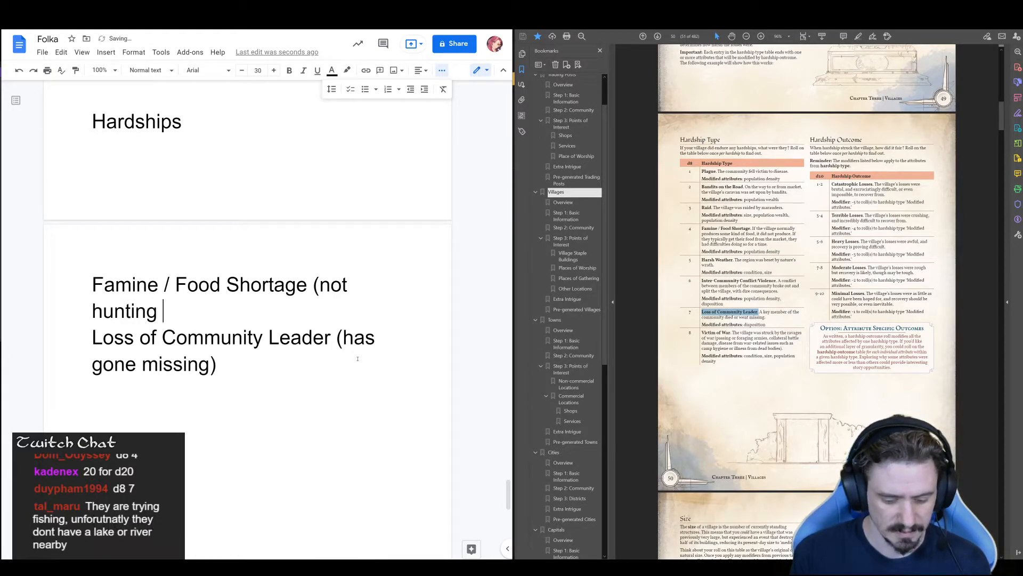
text(exclusively is proving diffi)
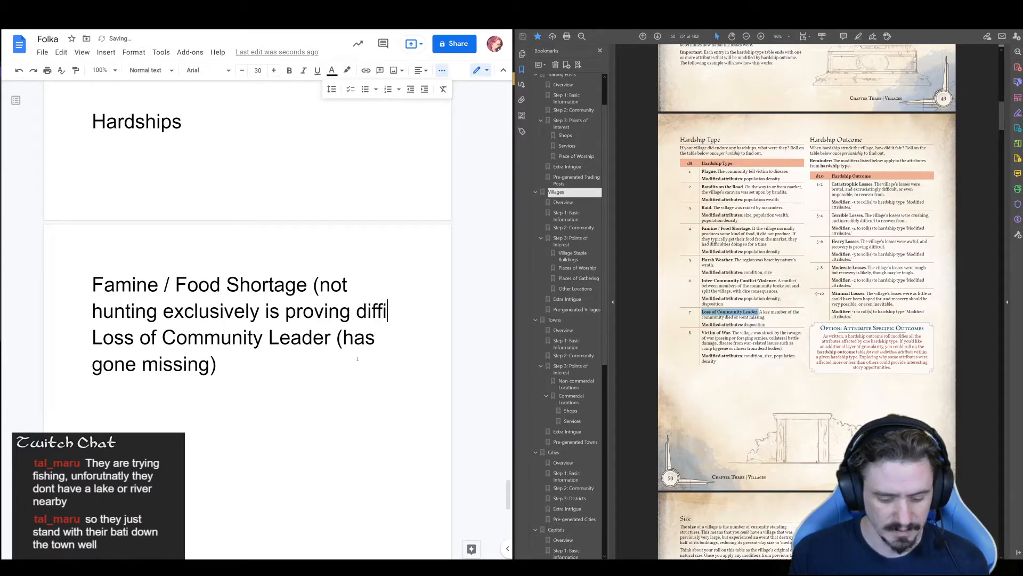
text(cult. Peopleare ra)
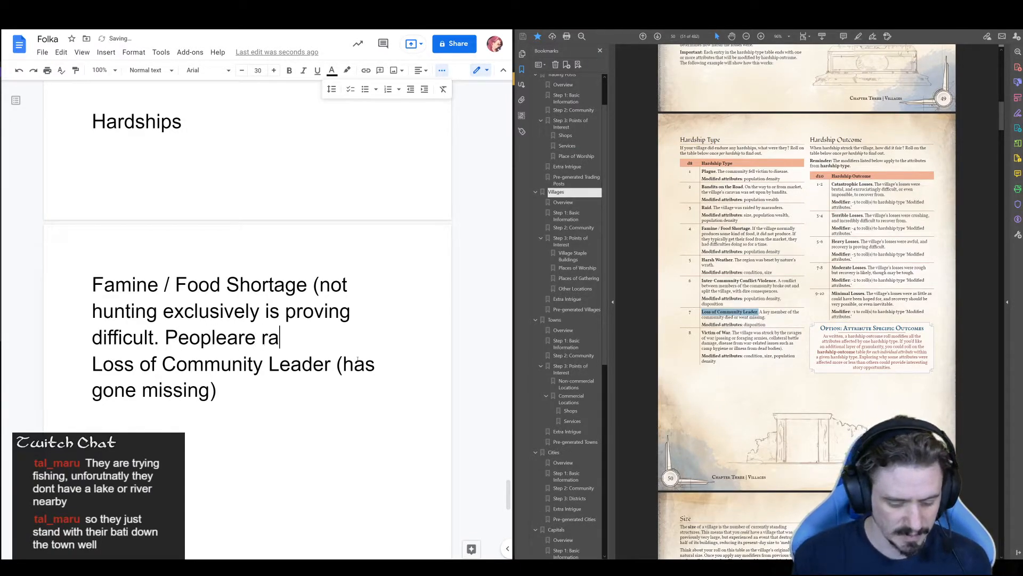
text(venous.)
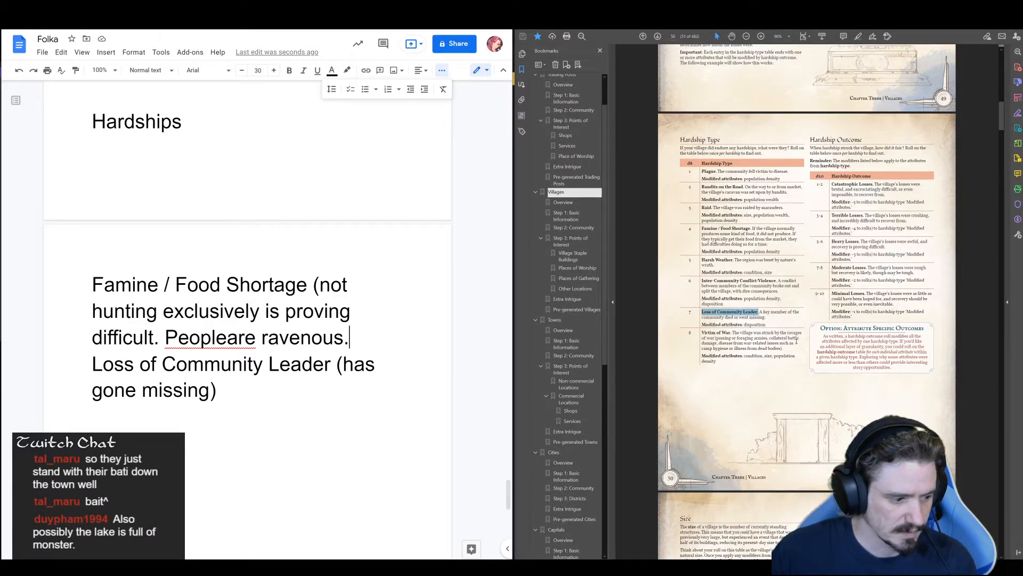
Add the note "Lake super dangerous~" one blank line below the Loss of Community Leader entry
click(266, 393)
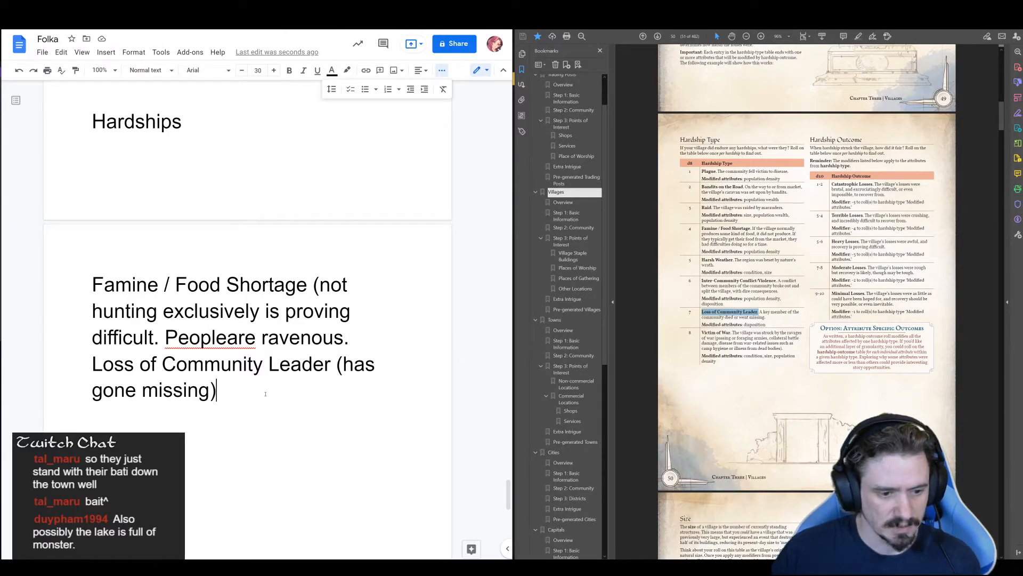
key(Return)
text(Lake)
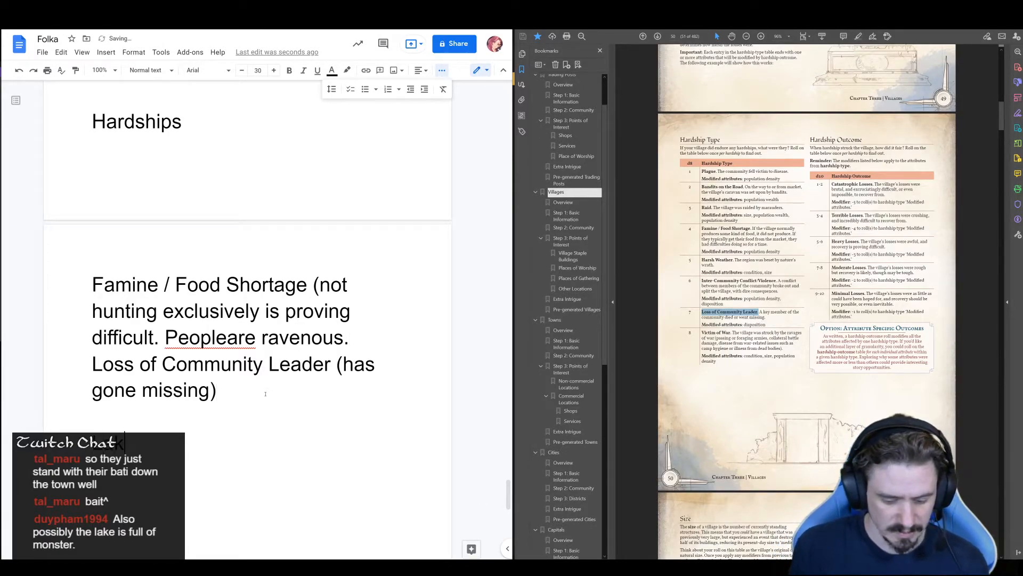
text( super d)
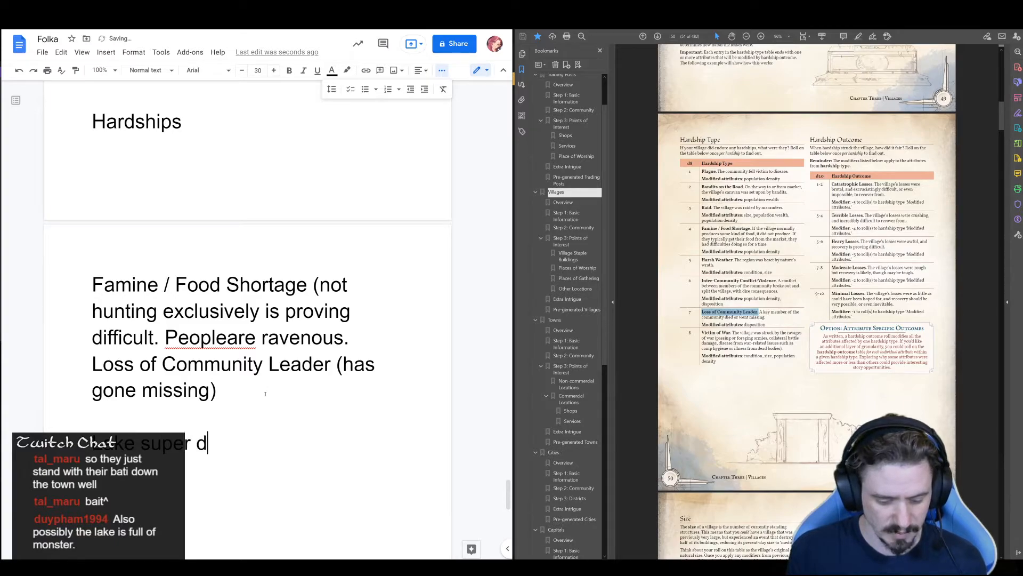
text(angerous~)
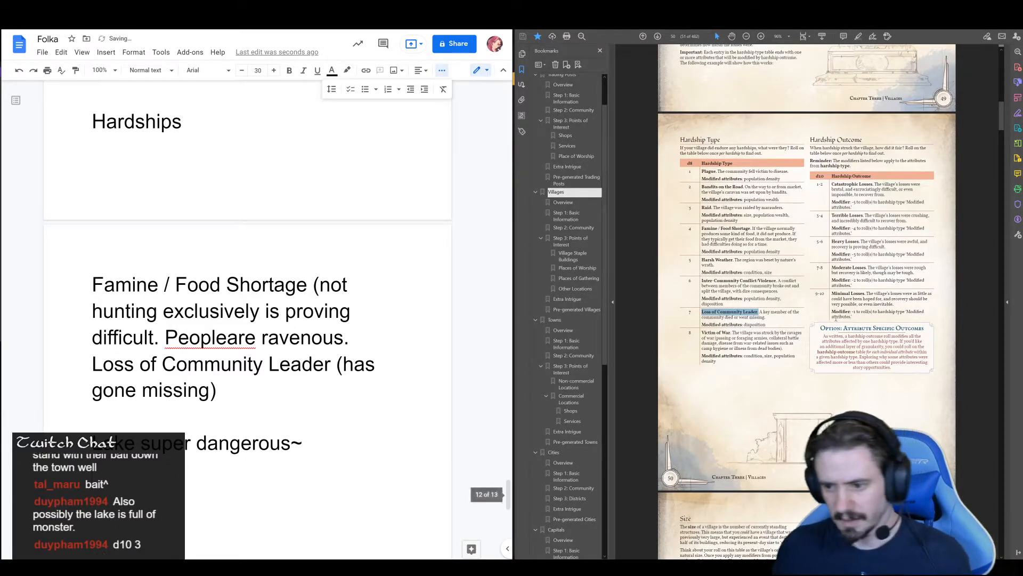
Read the Hardship Outcome table and the start of the village Size section in the guide, marking the Terrible Losses outcome
scroll(885, 329, down, 1)
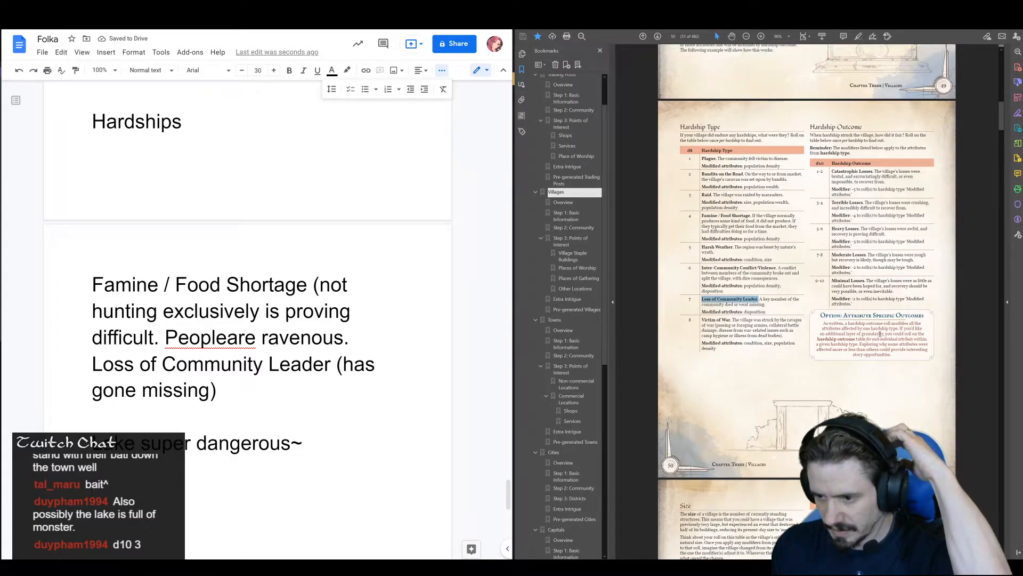
scroll(881, 334, down, 2)
scroll(879, 341, down, 1)
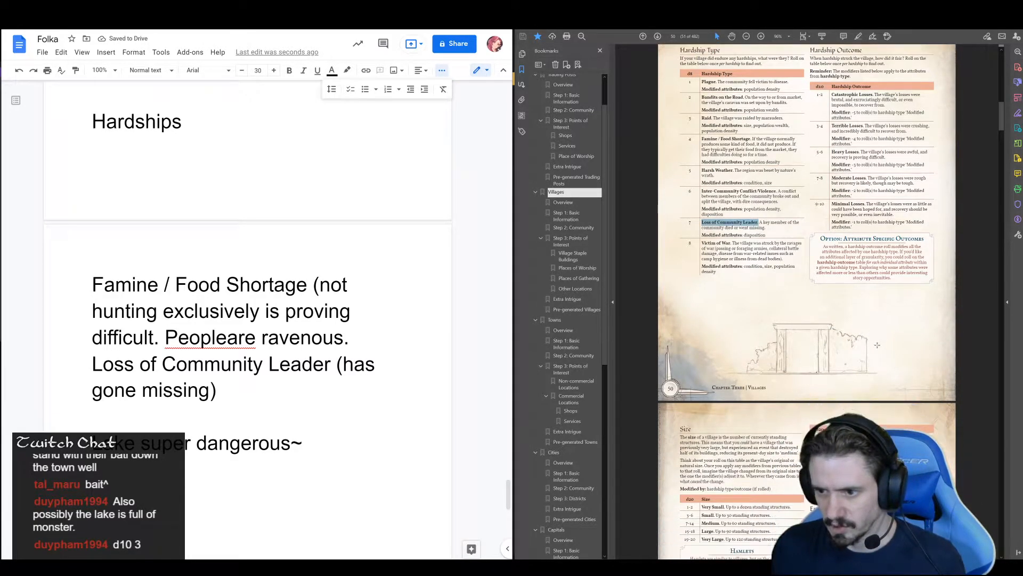
scroll(877, 339, down, 2)
scroll(875, 338, up, 2)
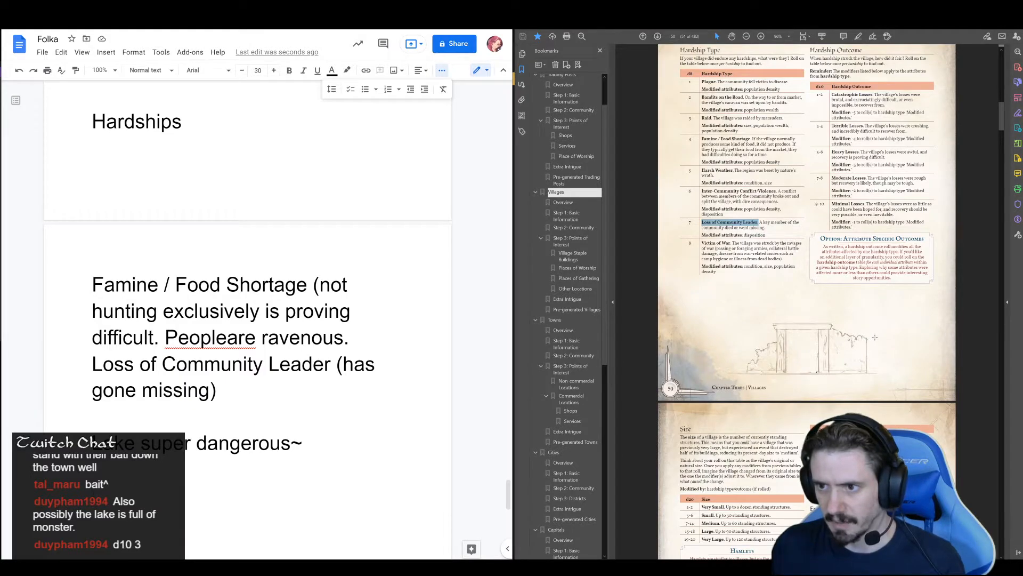
scroll(875, 338, down, 3)
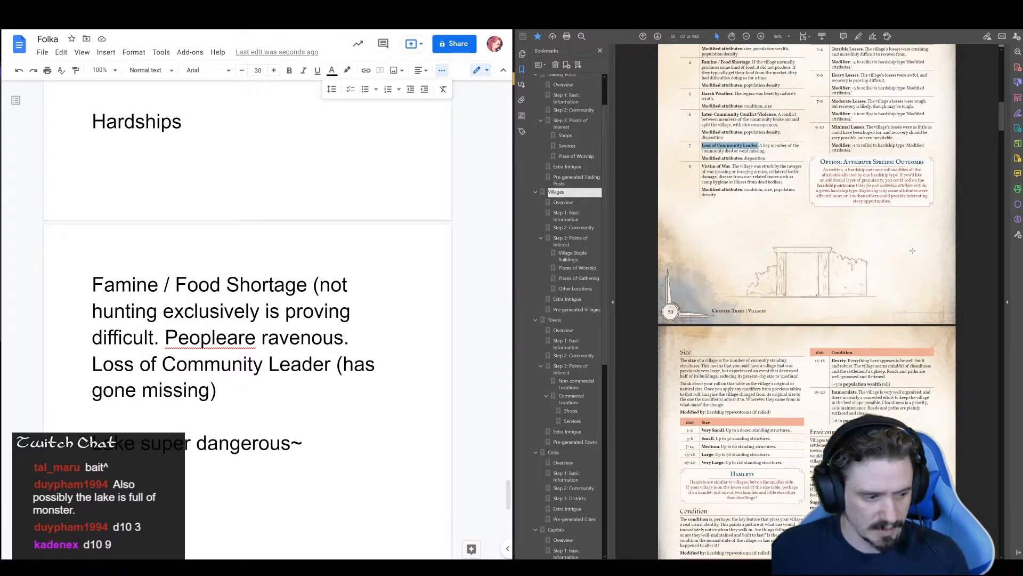
scroll(906, 224, up, 3)
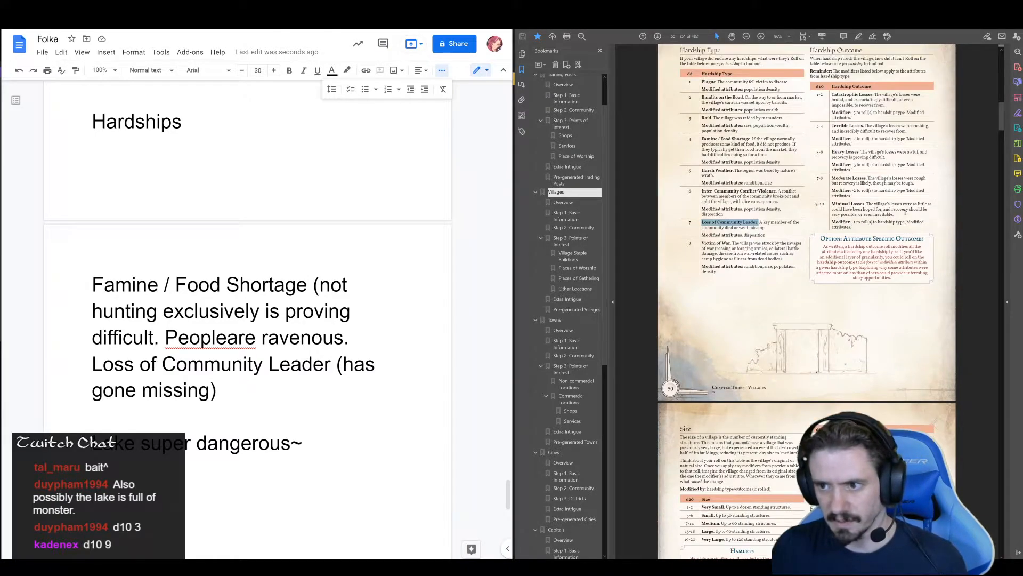
drag(833, 126, 863, 126)
key(ctrl+c)
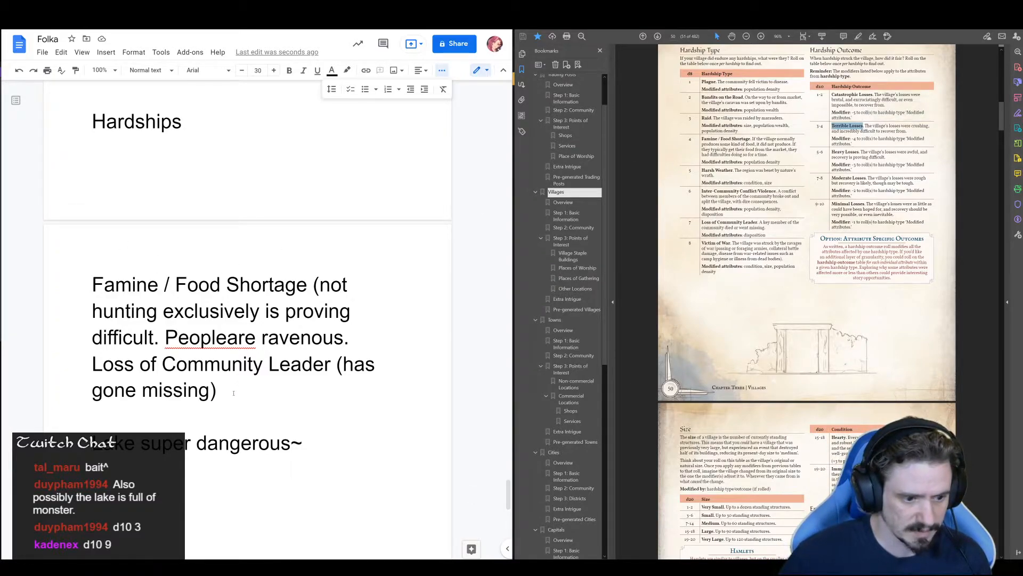
Correct the misspelled "Peopleare" in the famine entry to "People are" using the spelling suggestion
click(235, 394)
text(I)
key(BackSpace)
click(210, 337)
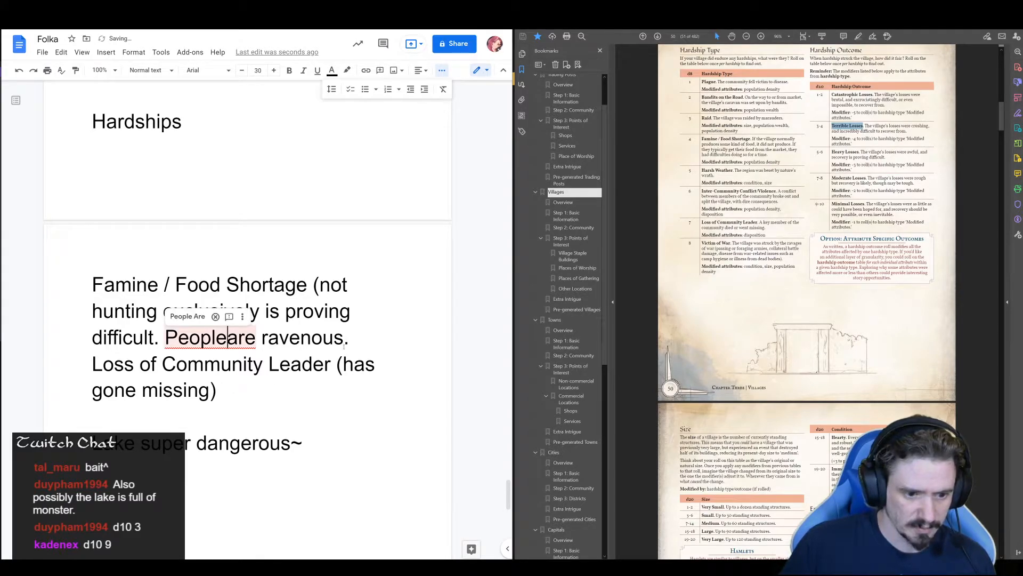
click(197, 314)
Extend the famine entry after "ravenous." with the sentence "Many succumb to the HUNGER."
click(356, 339)
text(M)
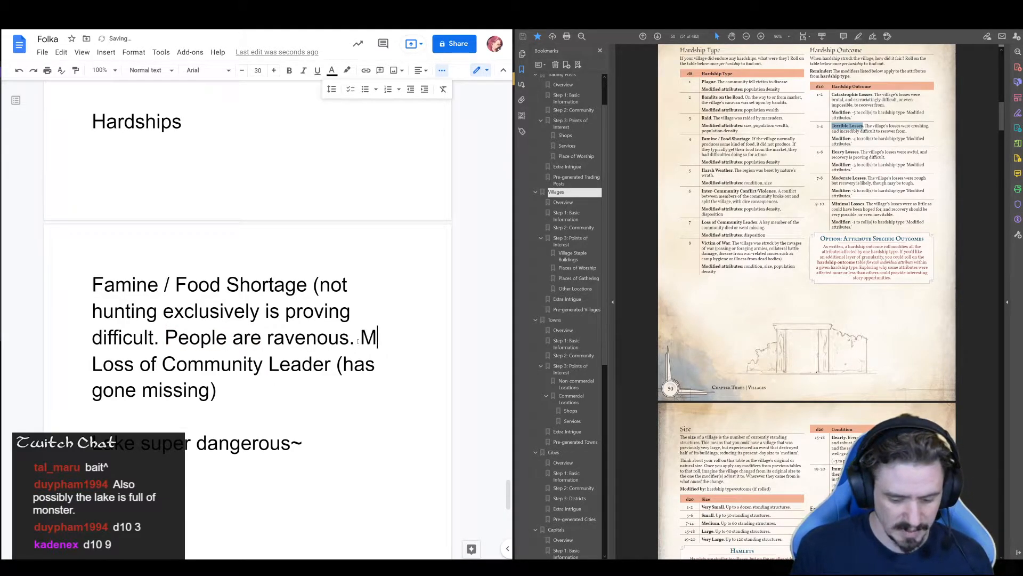
text(any succum)
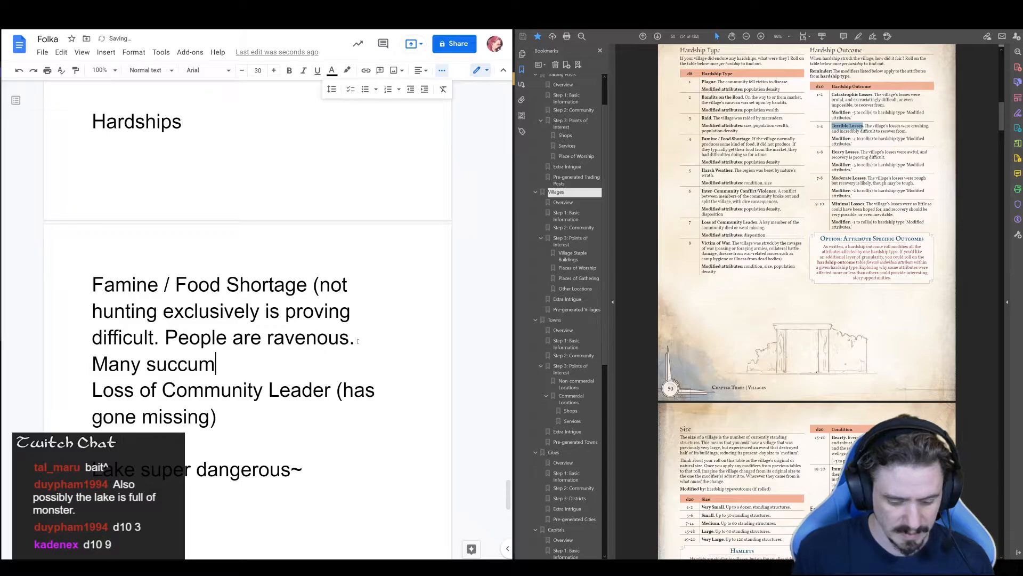
text(b to the H)
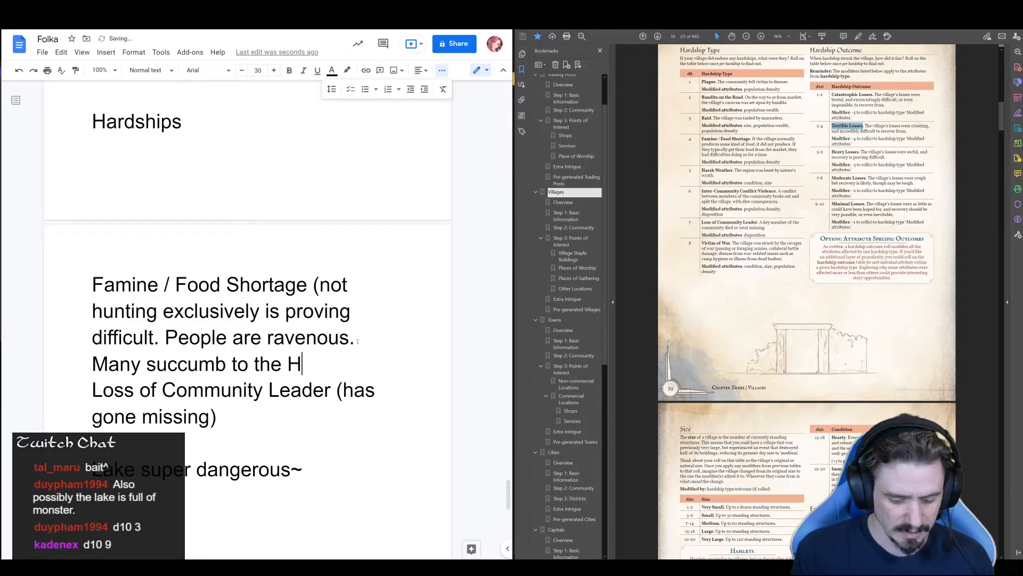
text(UNGER.)
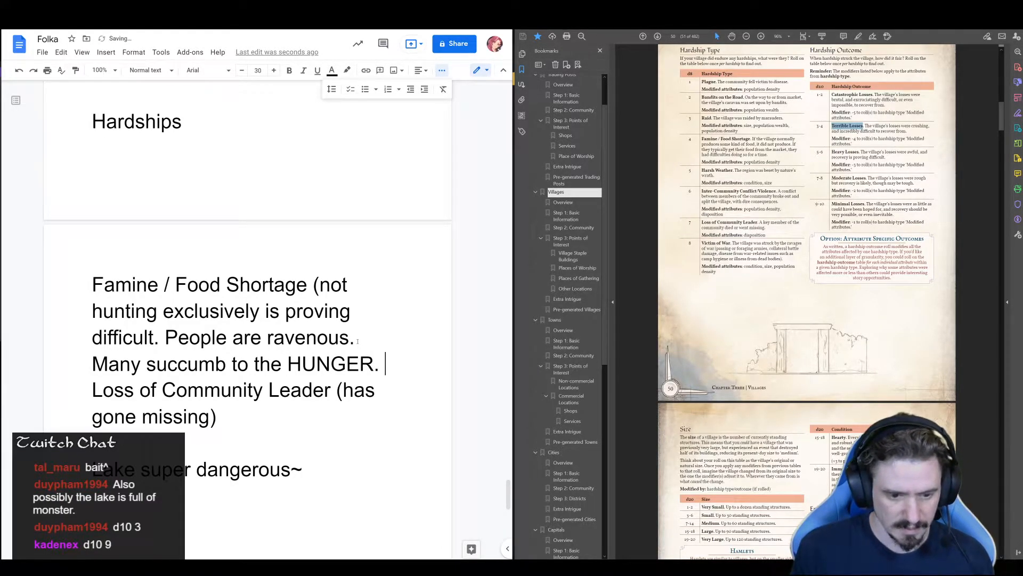
Add the pasted outcome "Terrible Losses" on its own line under the famine entry, followed by a blank line
key(Return)
key(ctrl+v)
key(Return)
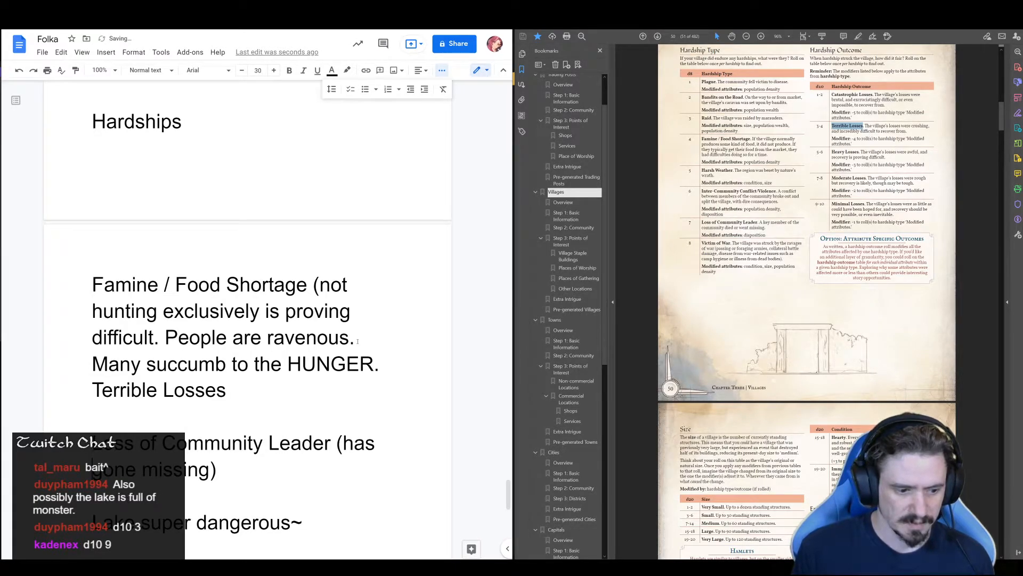
key(Left)
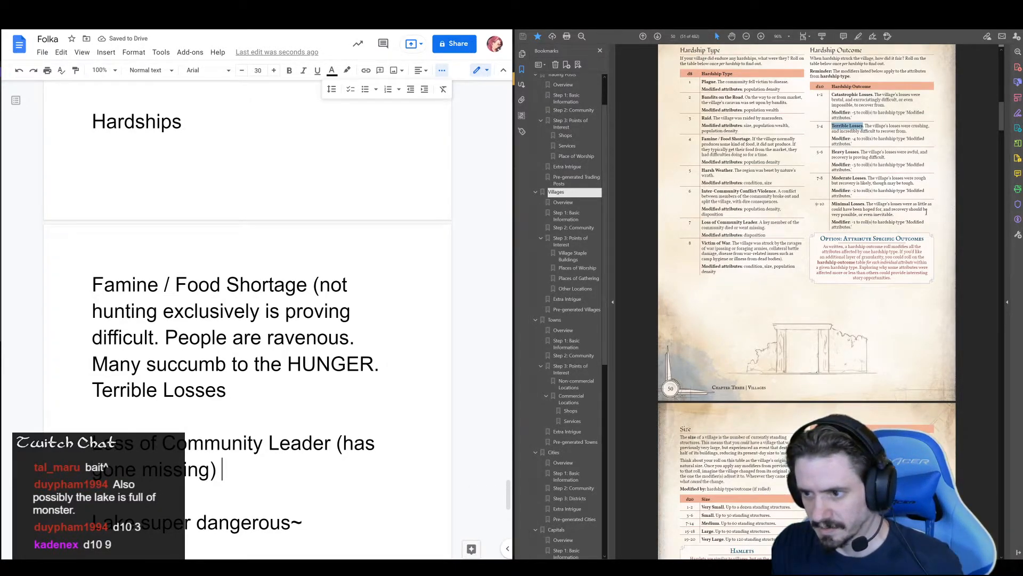
Extend the Loss of Community Leader entry after "(has gone missing)" with "lycans still holding it together over this. Minimal Losses."
drag(866, 204, 833, 204)
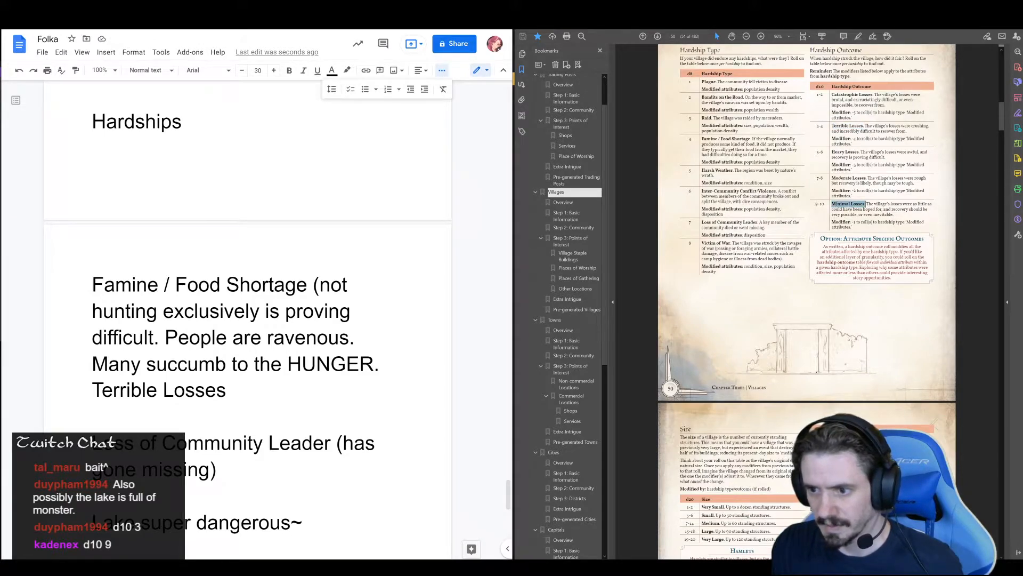
double_click(251, 468)
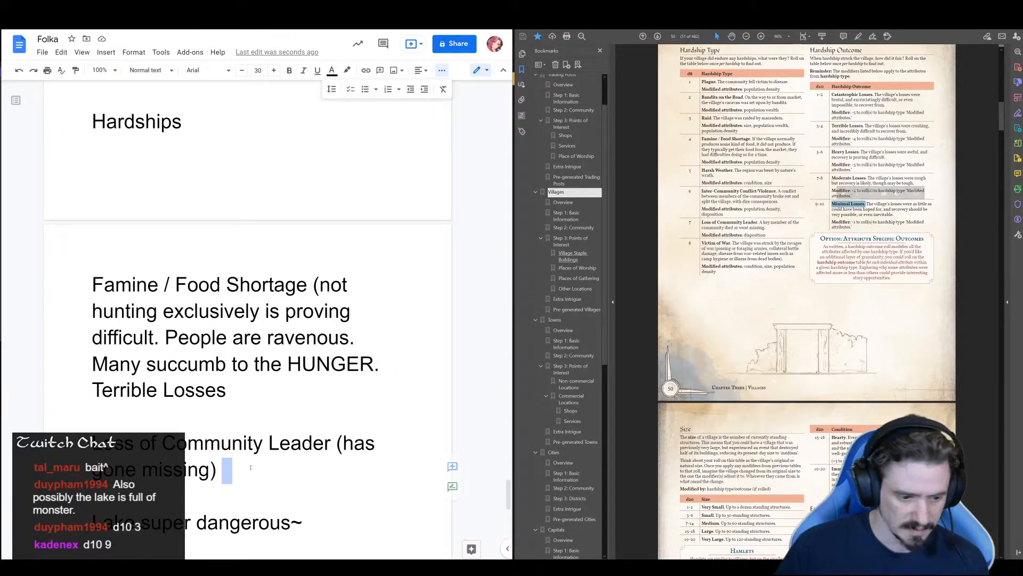
text(lycan)
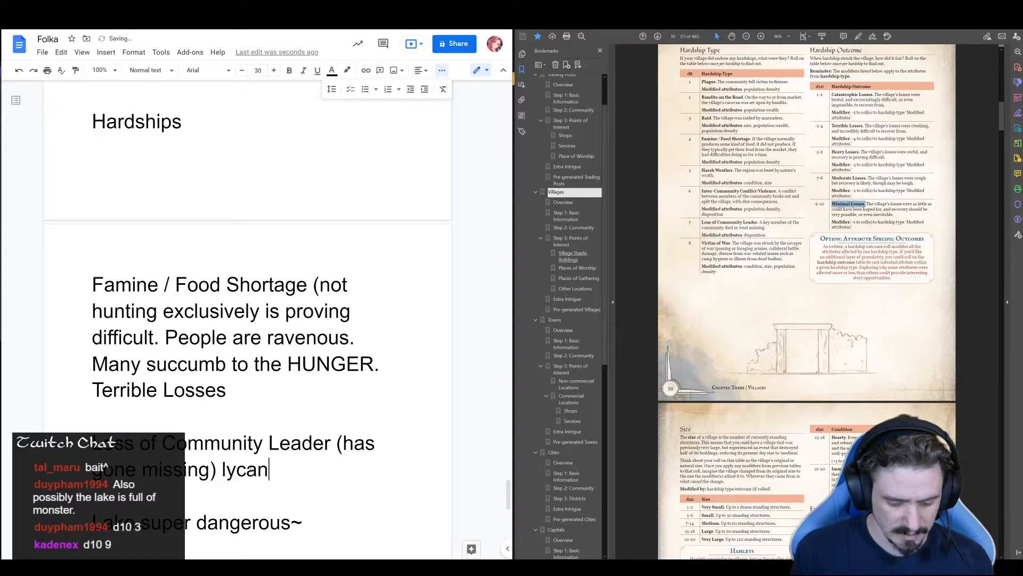
text(s still holding it)
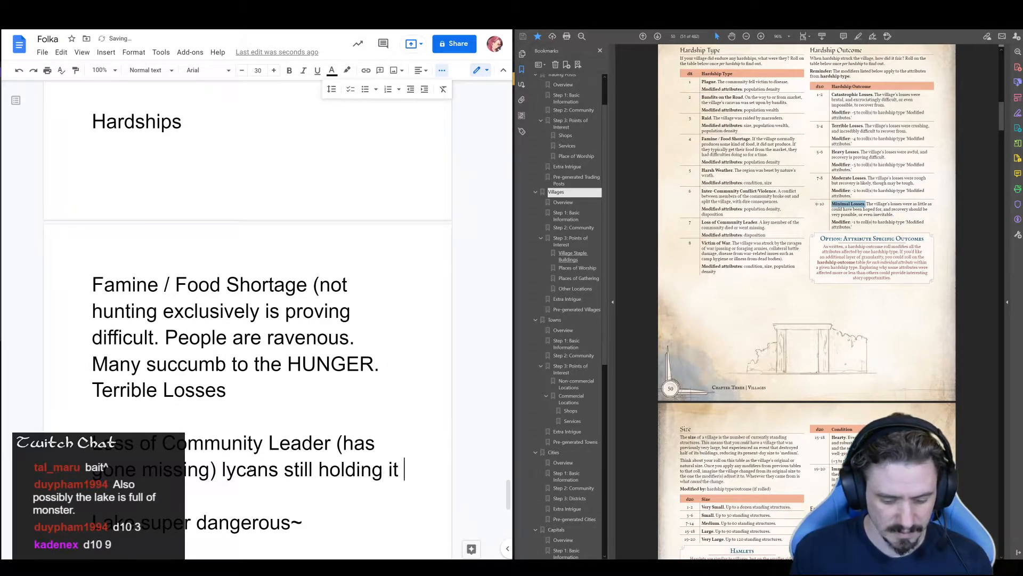
key(Return)
text(together over th)
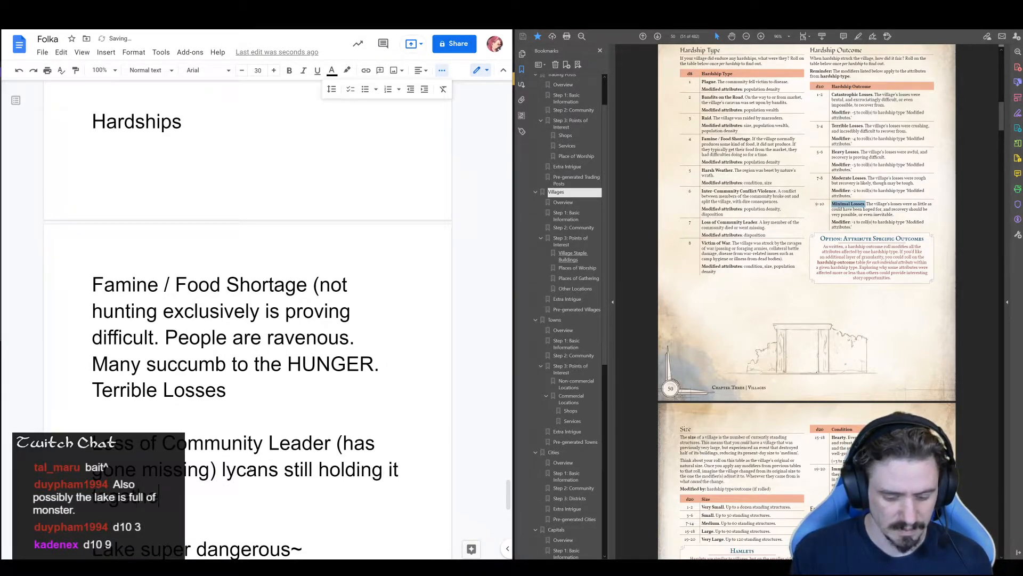
text(is. Minimal Losses.)
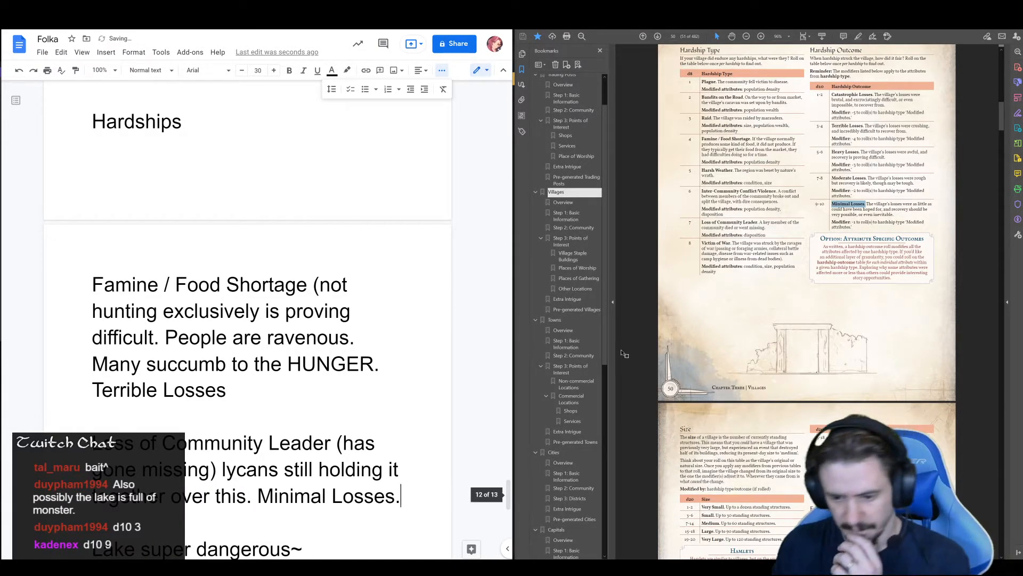
Copy the Very Large row from the guide's village Size table and add it below the lake note as "Population: Very Large. Up to 120 standing structures."
scroll(774, 354, down, 3)
scroll(774, 354, down, 2)
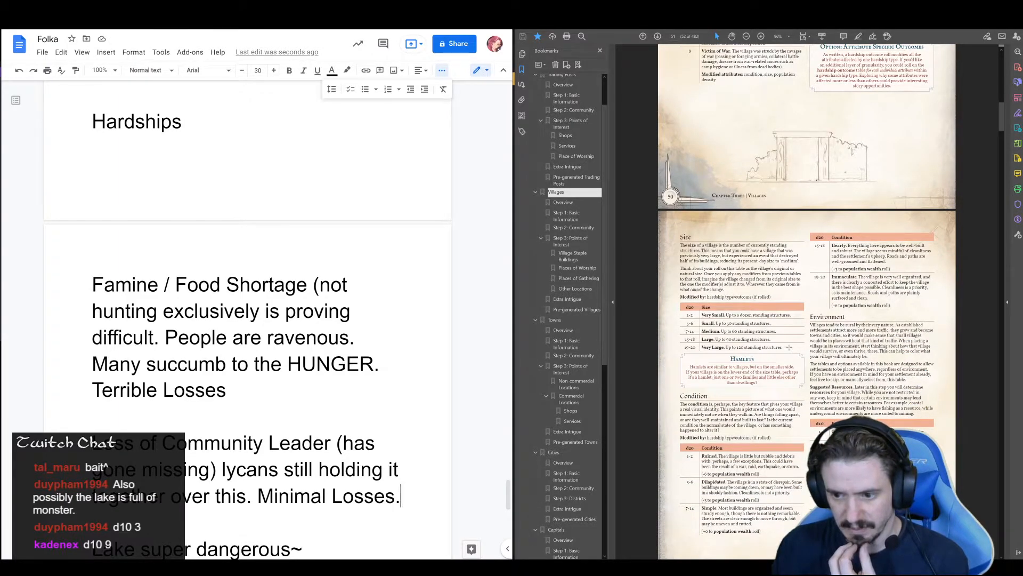
drag(783, 347, 729, 347)
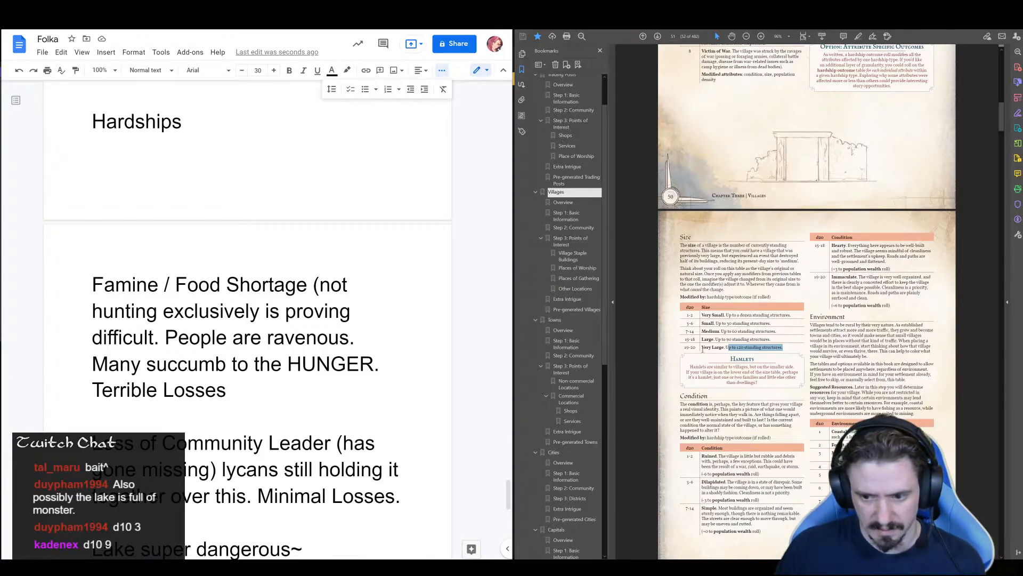
drag(701, 347, 768, 348)
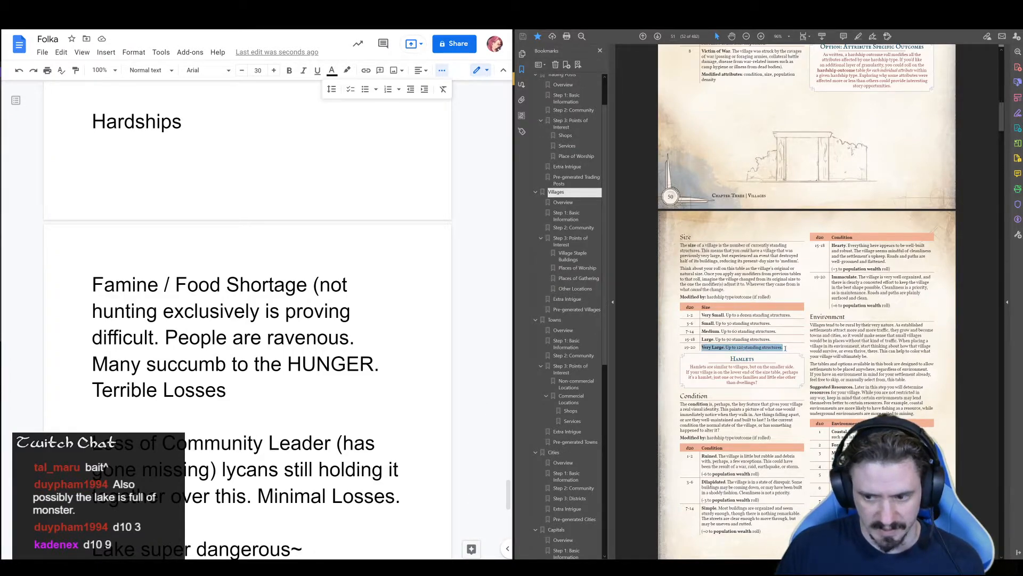
scroll(59, 415, down, 3)
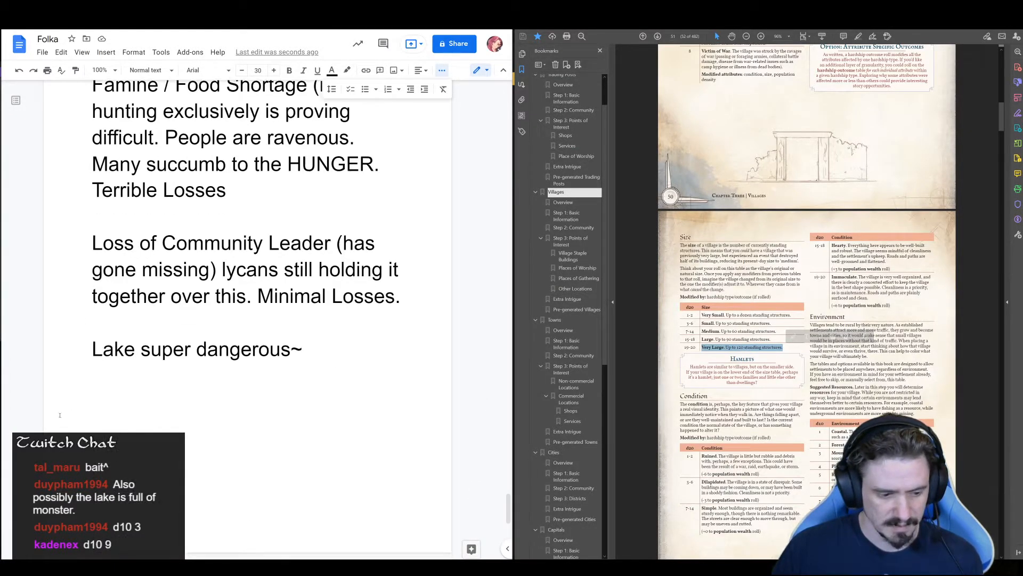
click(307, 352)
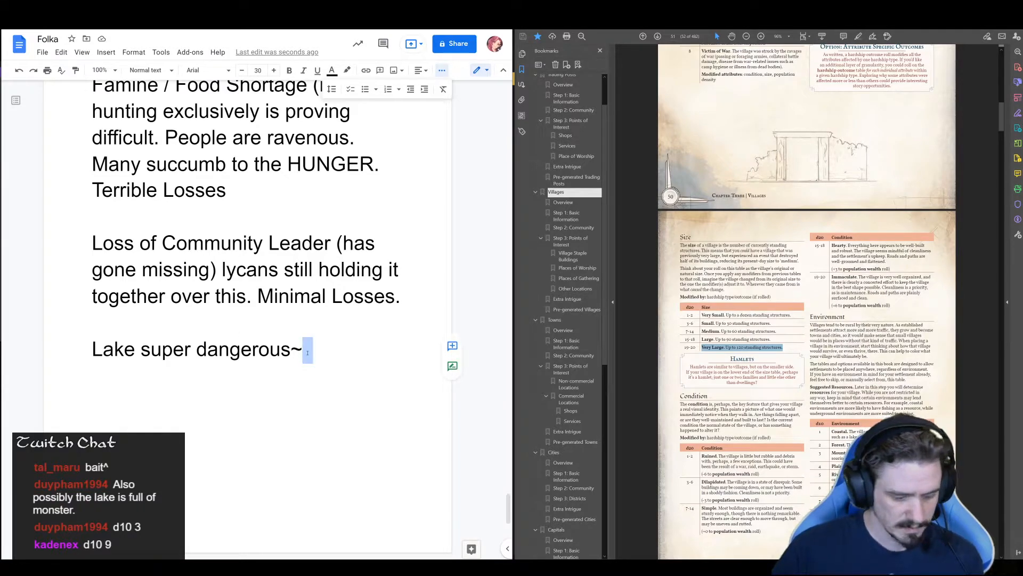
key(Return)
key(Return)
text(Populati)
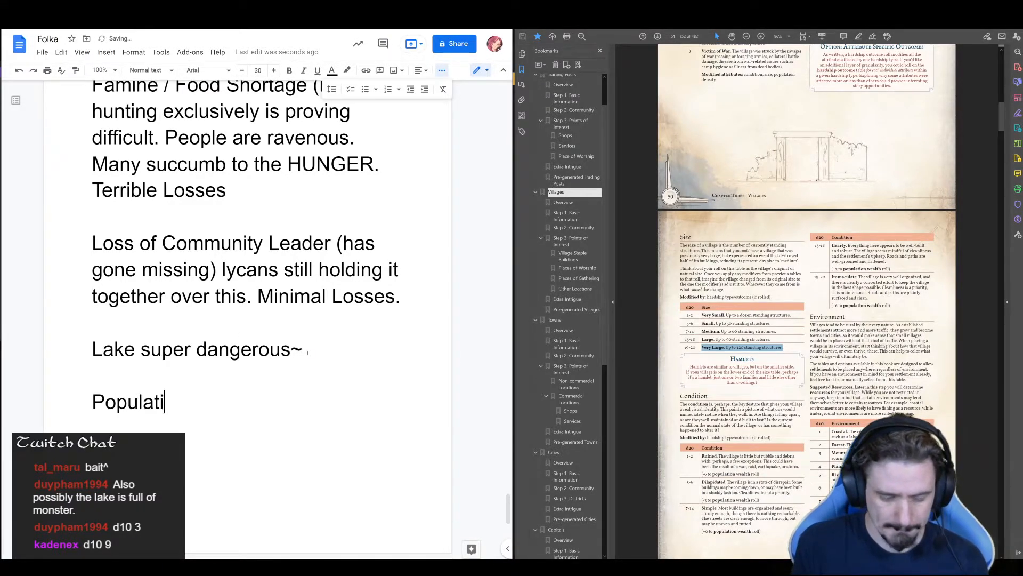
text(on:)
text(Very Large. Up to 120 standing structures.)
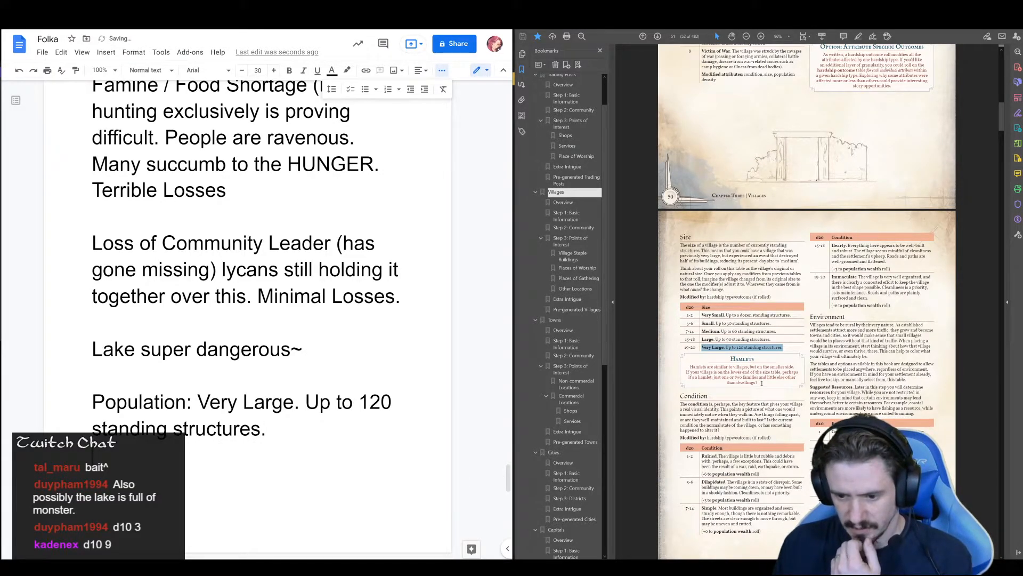
Consult the guide's Condition and Environment tables and add the environment line "Coastal and forest" below the population entry
scroll(762, 383, down, 3)
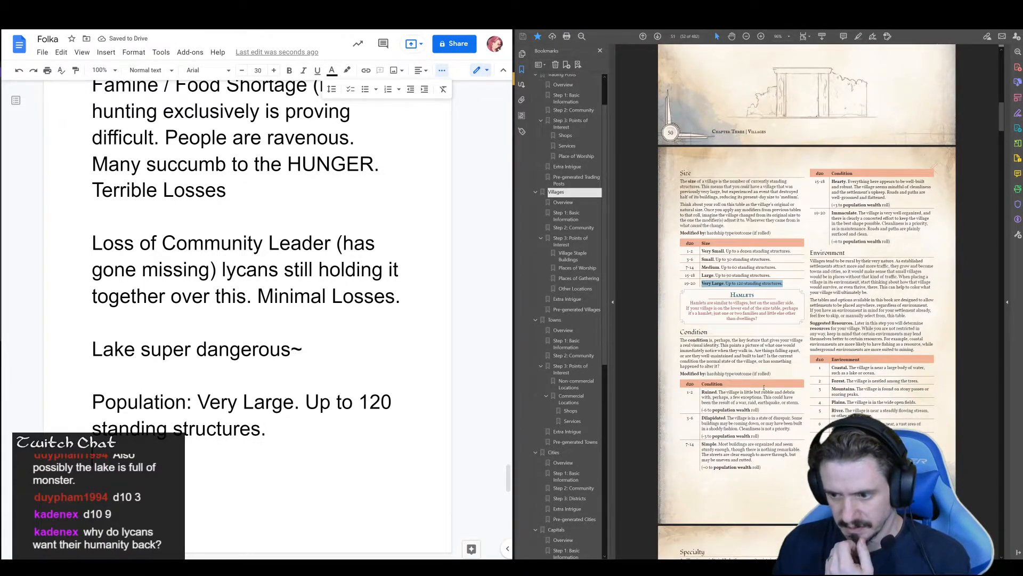
scroll(764, 387, down, 2)
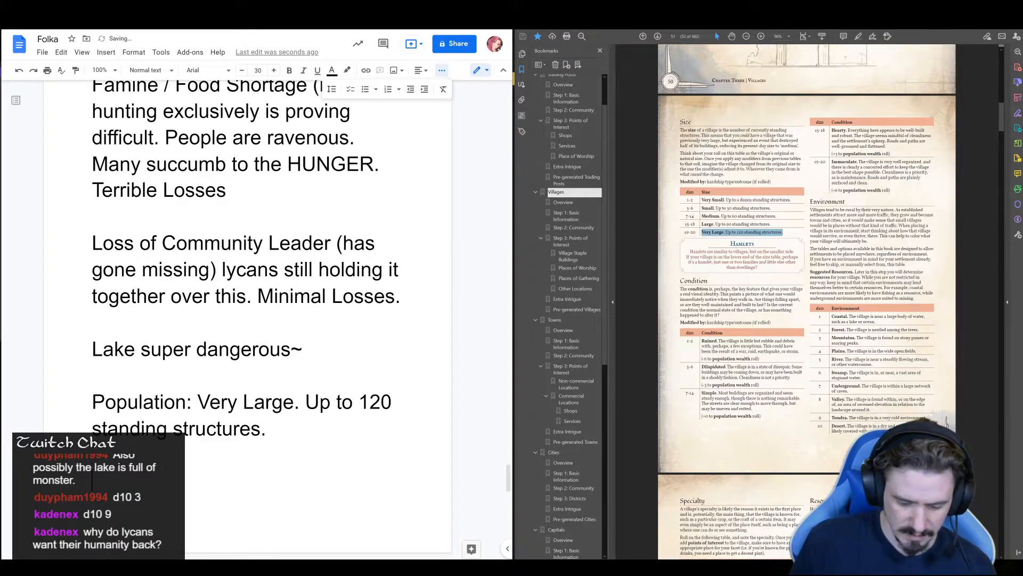
text(Coastal and foresr)
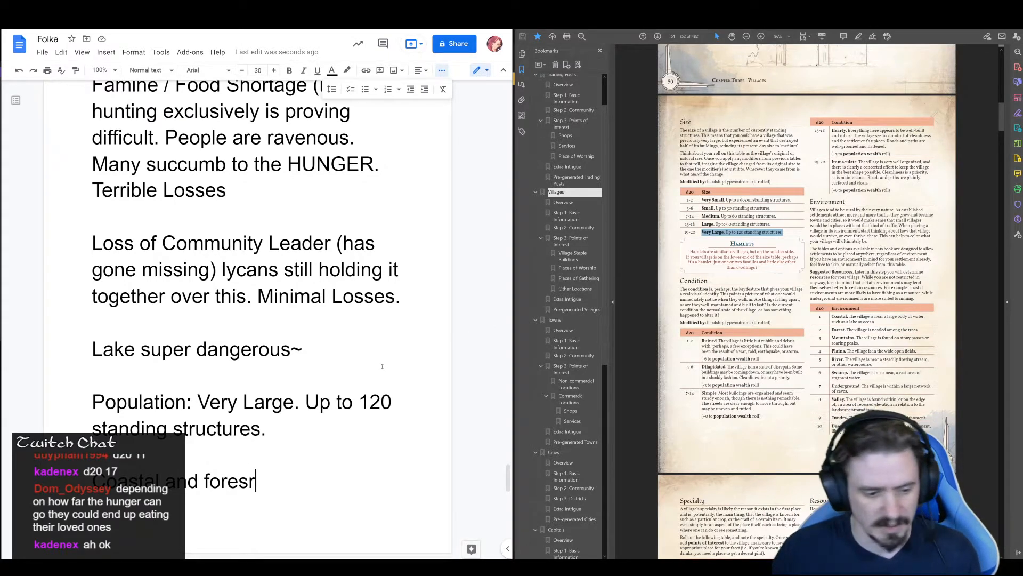
key(BackSpace)
text(t)
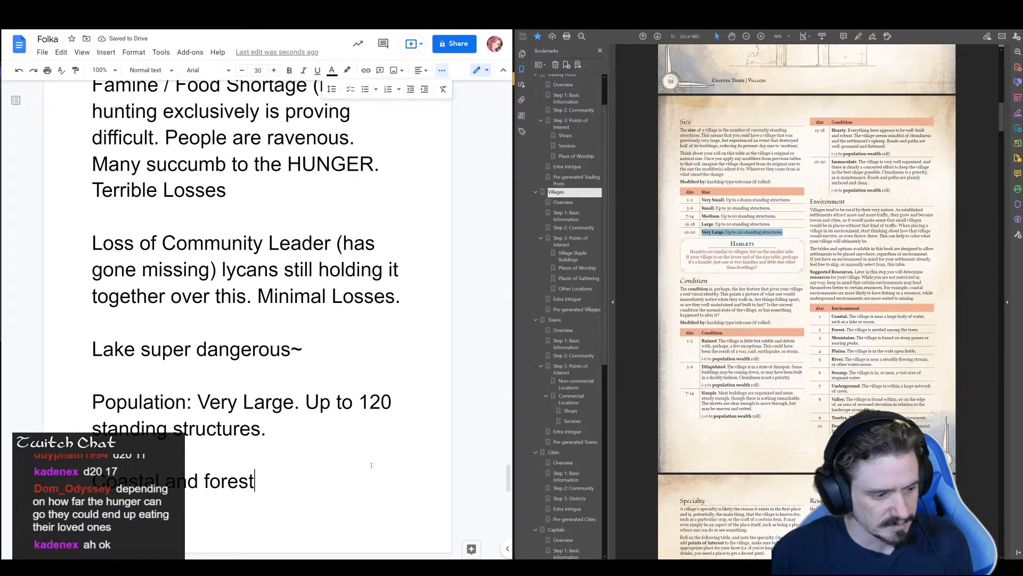
Start a new note below the environment line reading "Lycanothropy not a passable curse unless born into it."
key(Return)
text(Lyca)
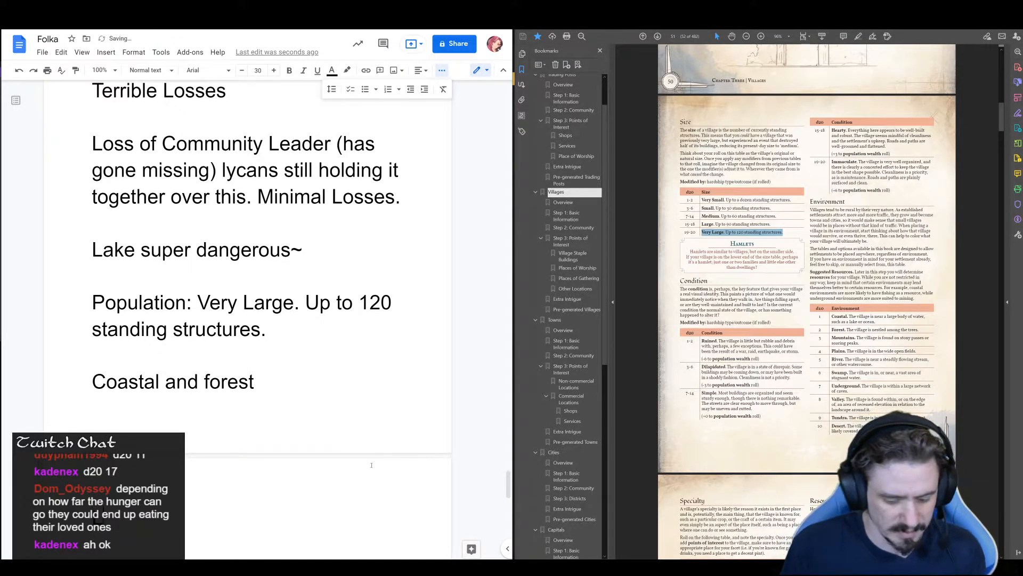
text(nothropy not a )
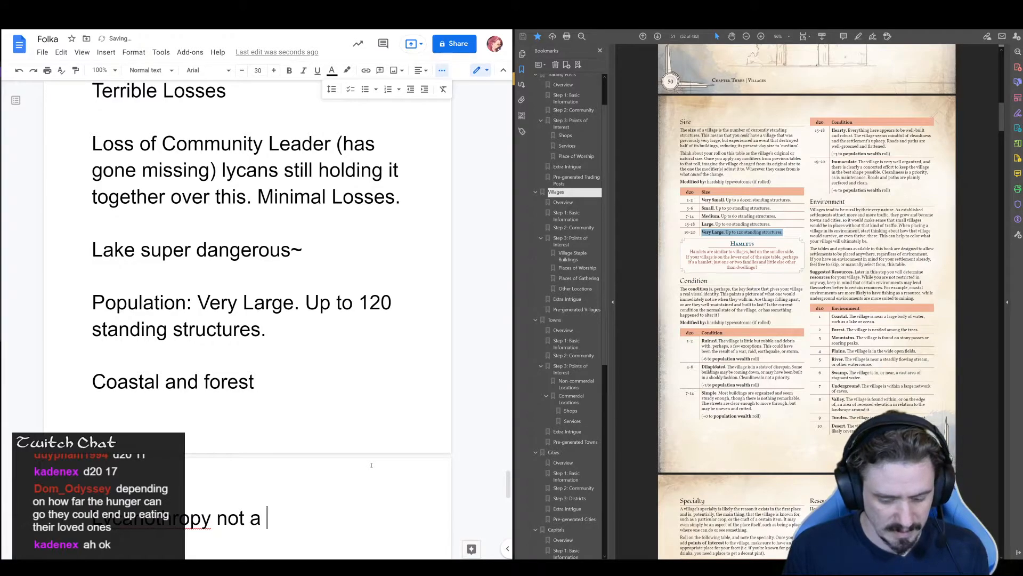
text(passable)
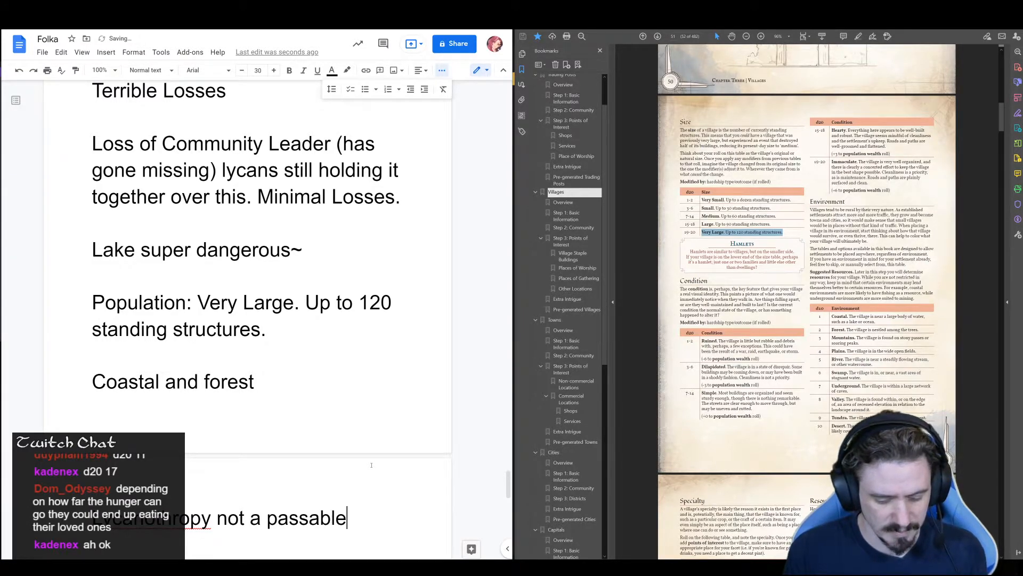
text( curse unl)
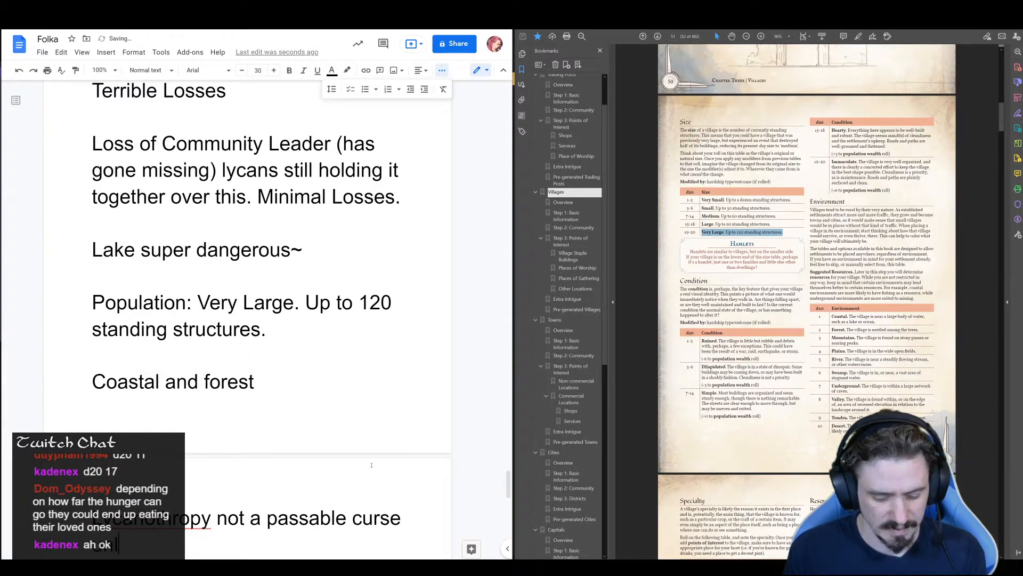
text(ess born into)
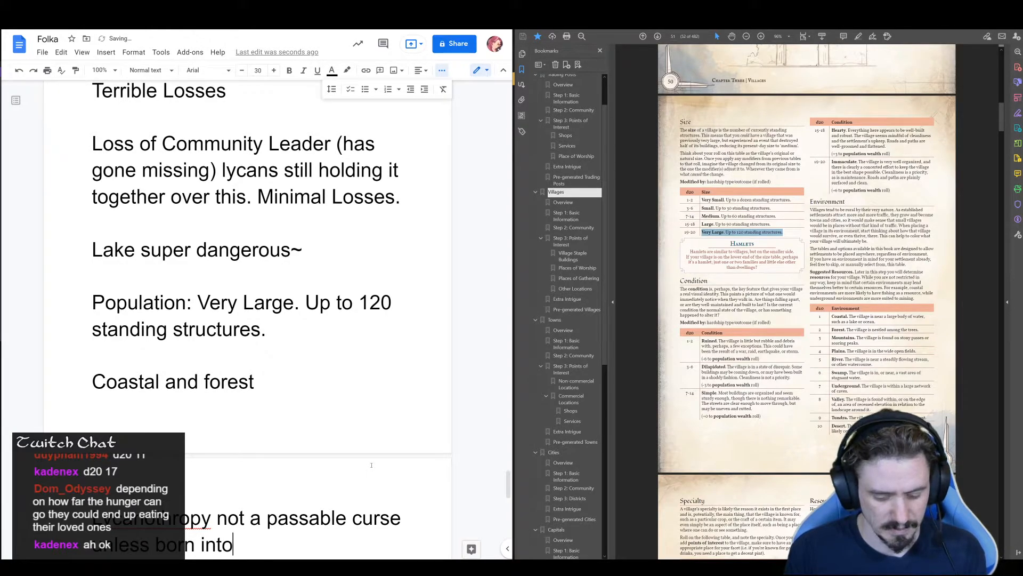
text( it.)
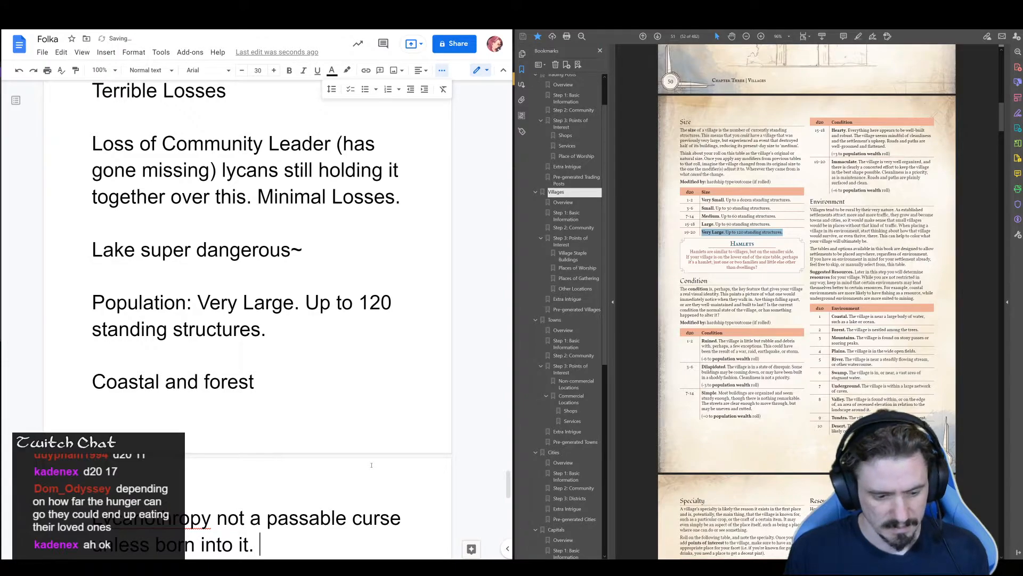
text( Also, lycanothropy nearly impossible to cur)
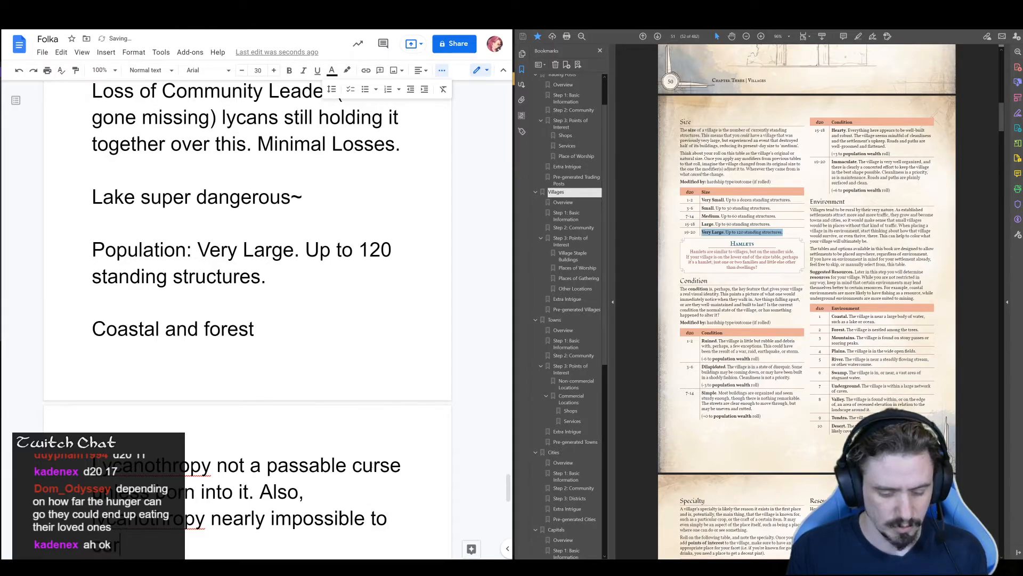
text(e.)
Continue the curse note with the sentence "Also, lycanothropy nearly impossible to cure." and leave blank lines after it
key(Return)
key(Return)
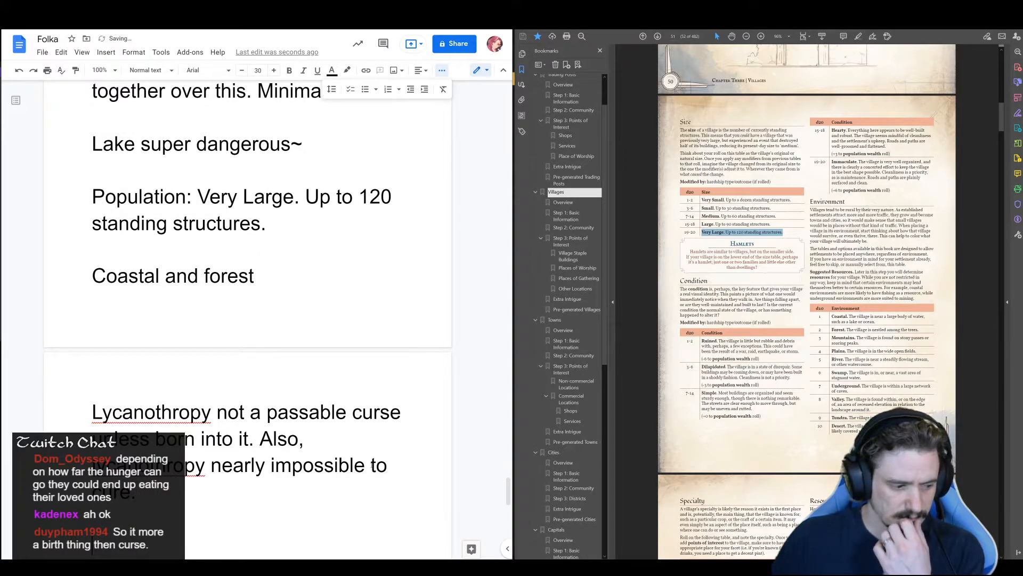
Append the remark "(this is more a species thing)" after "cure." at the end of the curse note
scroll(274, 426, down, 1)
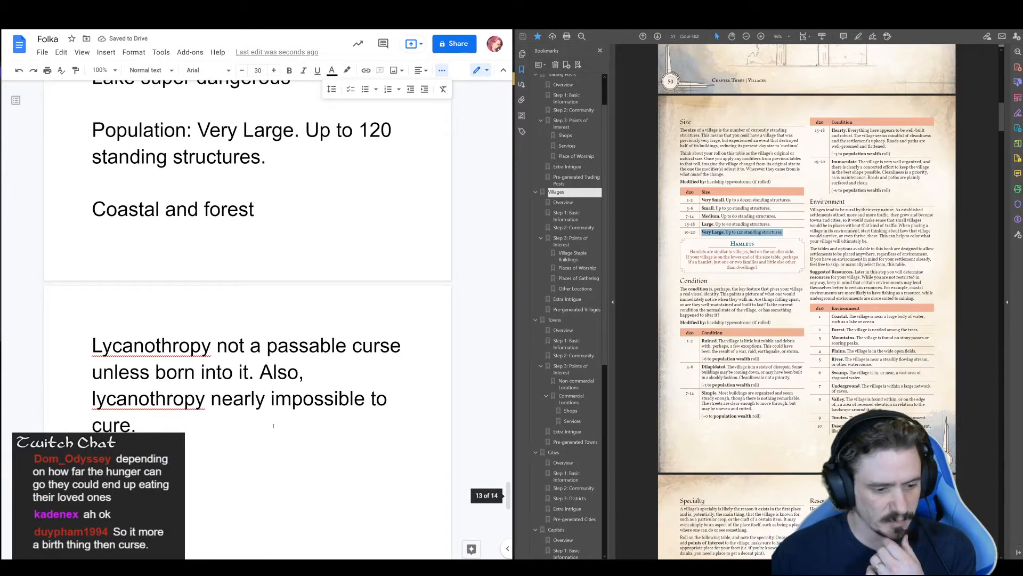
click(190, 418)
text((t)
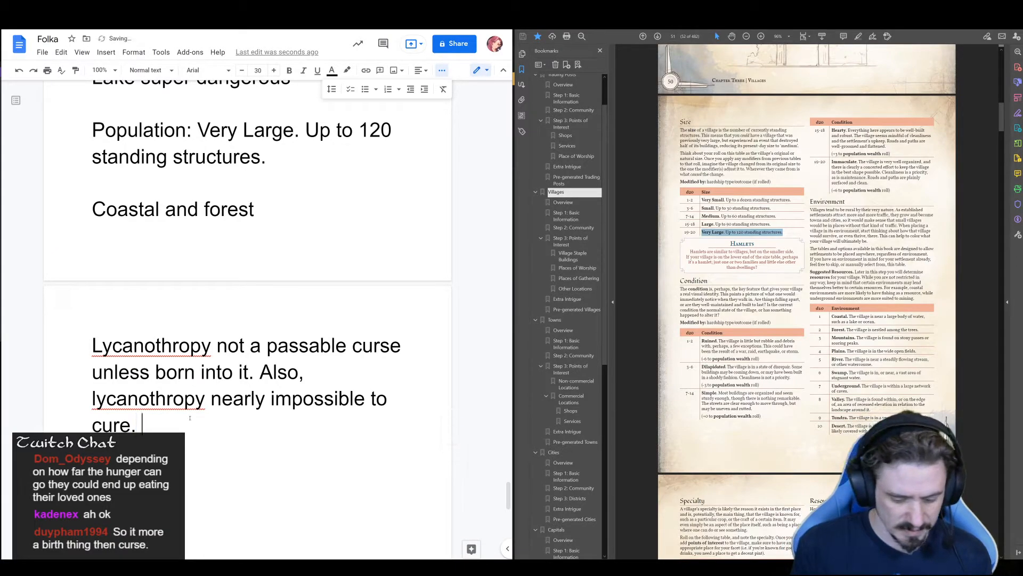
text(his is more a)
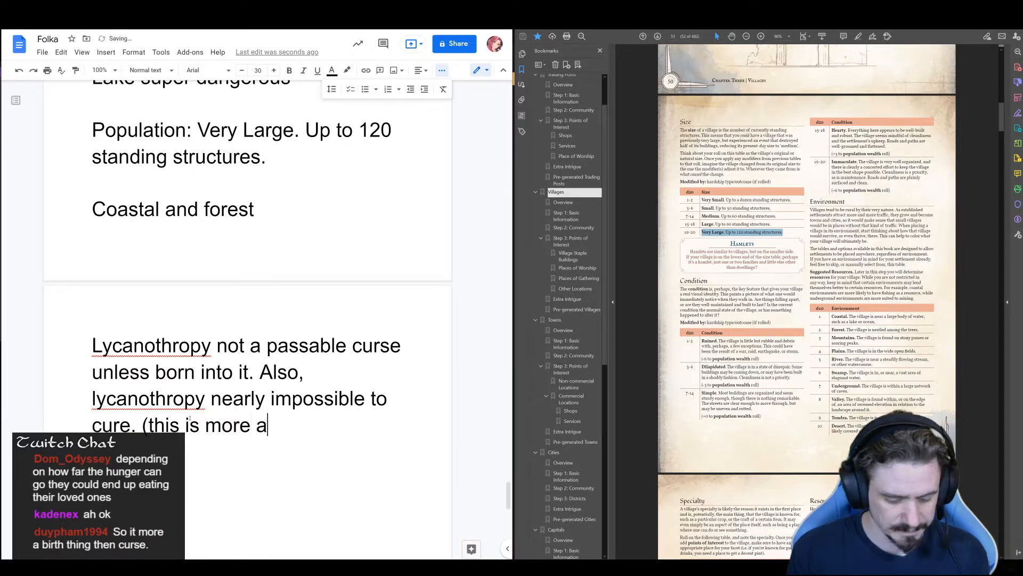
text( species thing))
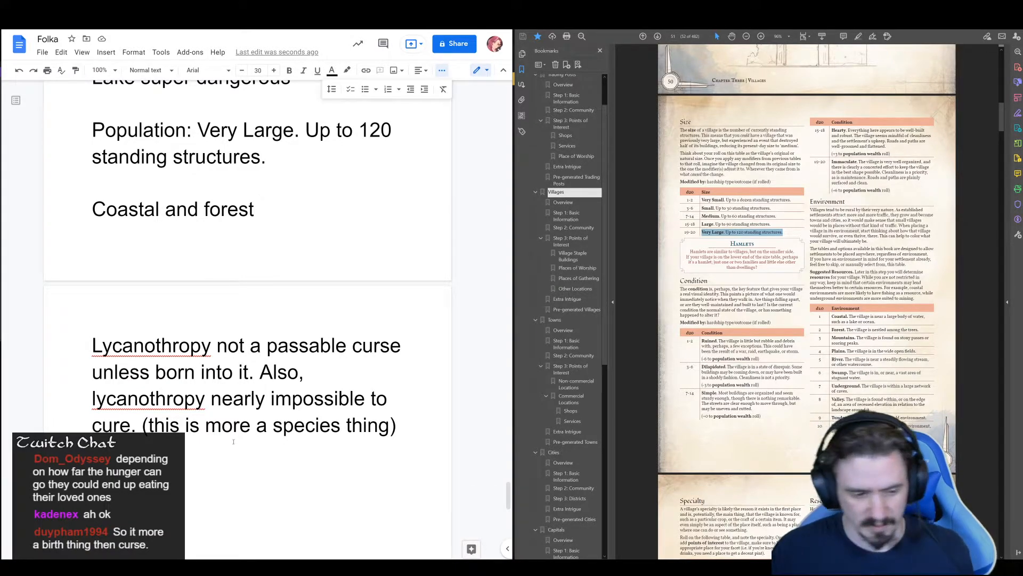
Add the condition line "Simple structure and layout" directly above Reyoarfell's population entry
scroll(231, 205, up, 1)
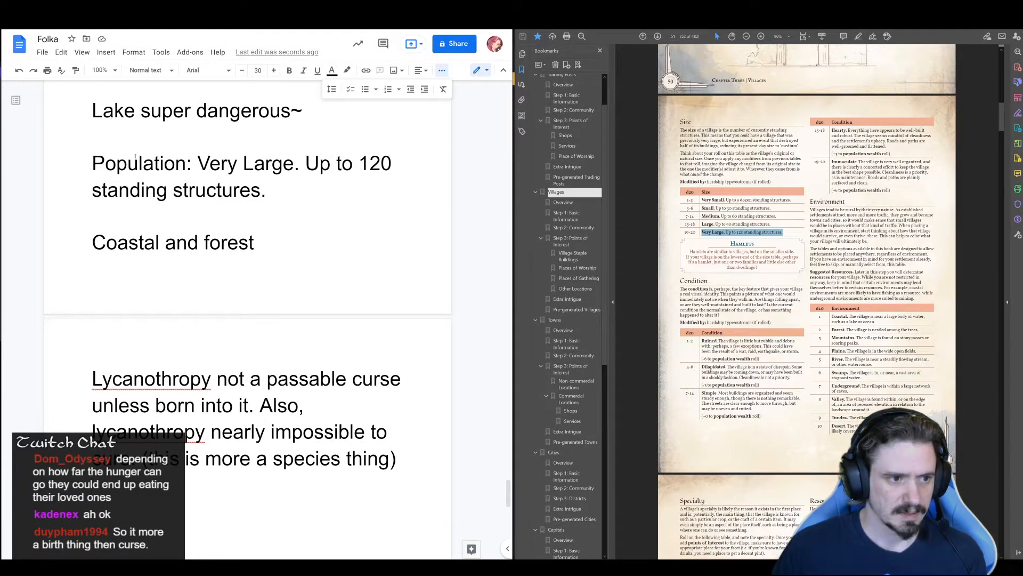
click(85, 163)
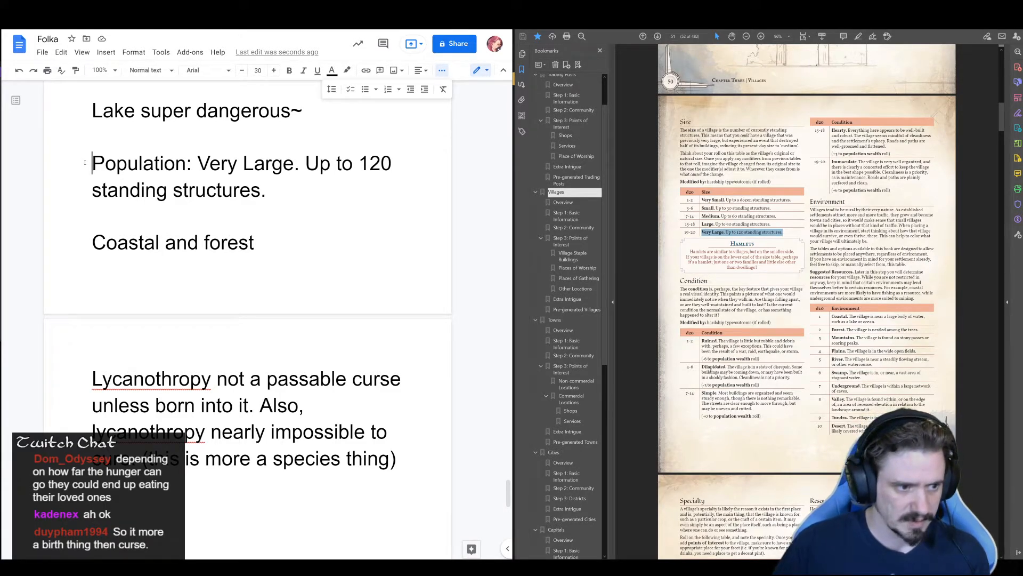
text(Simple )
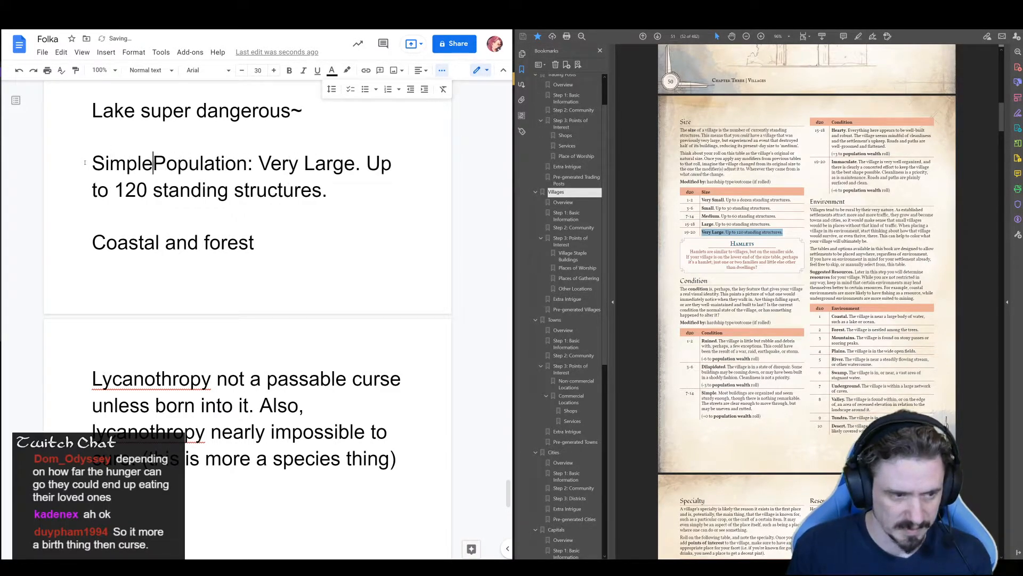
text(structure )
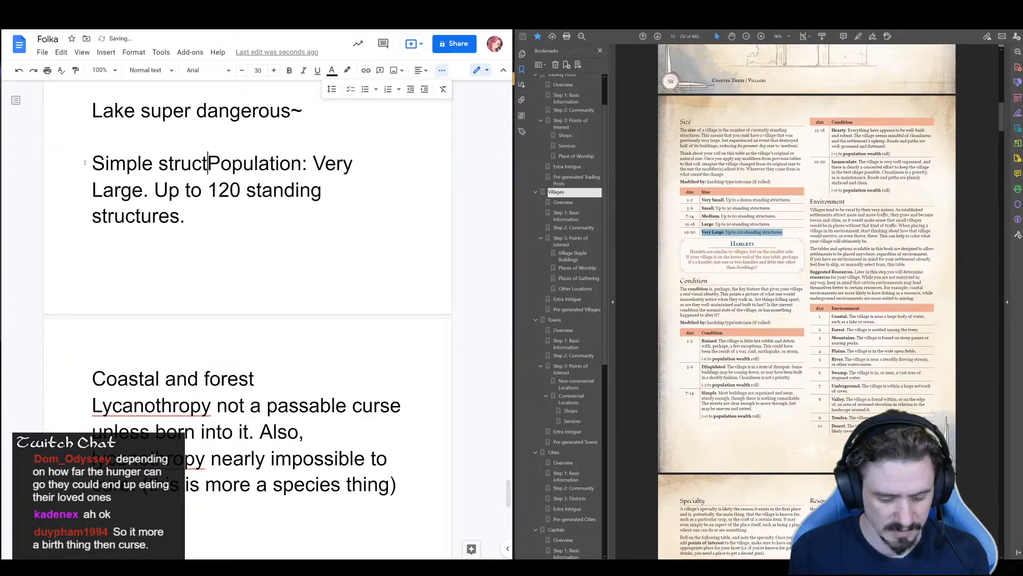
text(and layout)
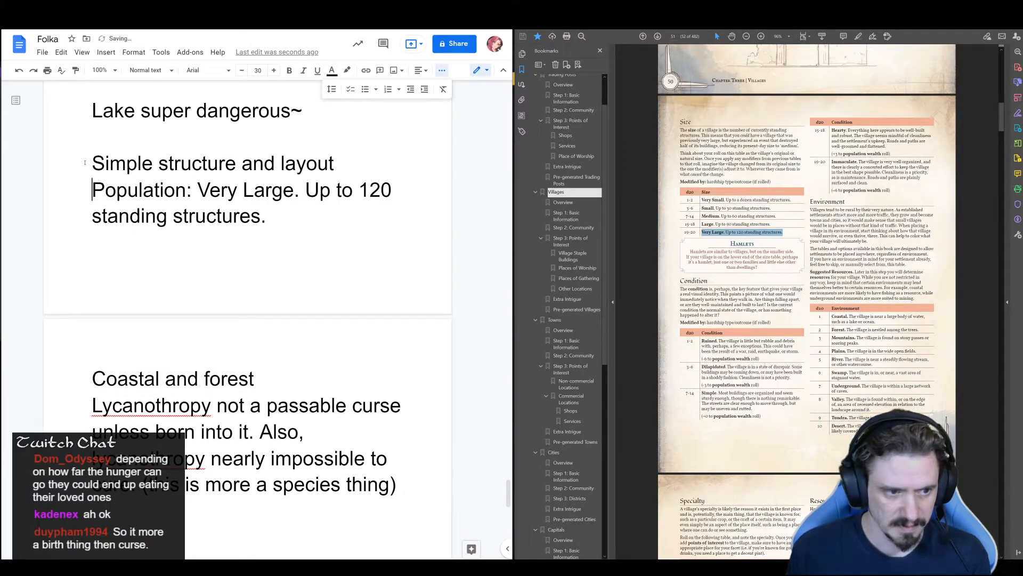
Extend the condition line with "- still getting the hang of building and living in a town." and leave a blank line after it
key(Left)
text(- st)
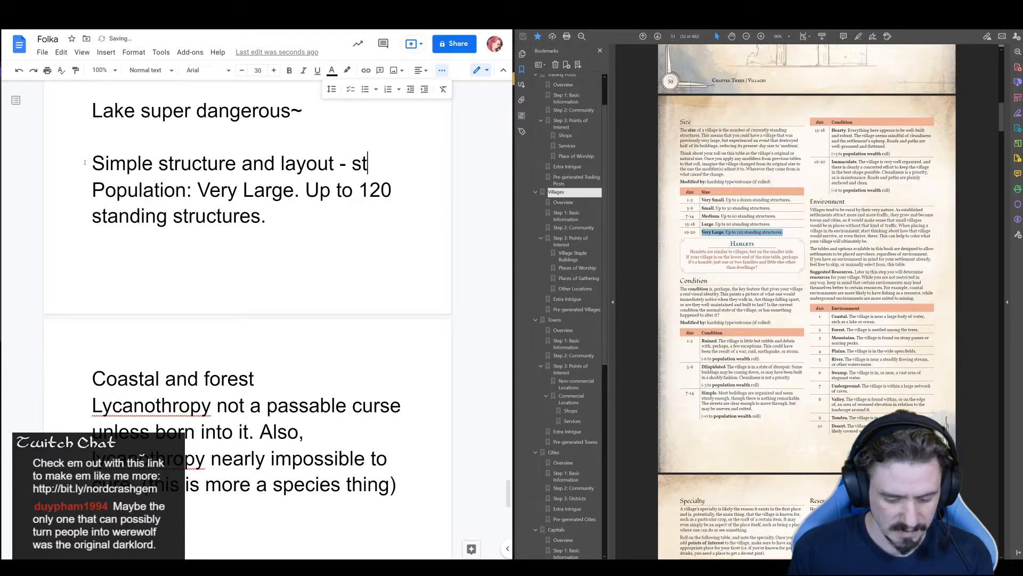
text(ill getting the)
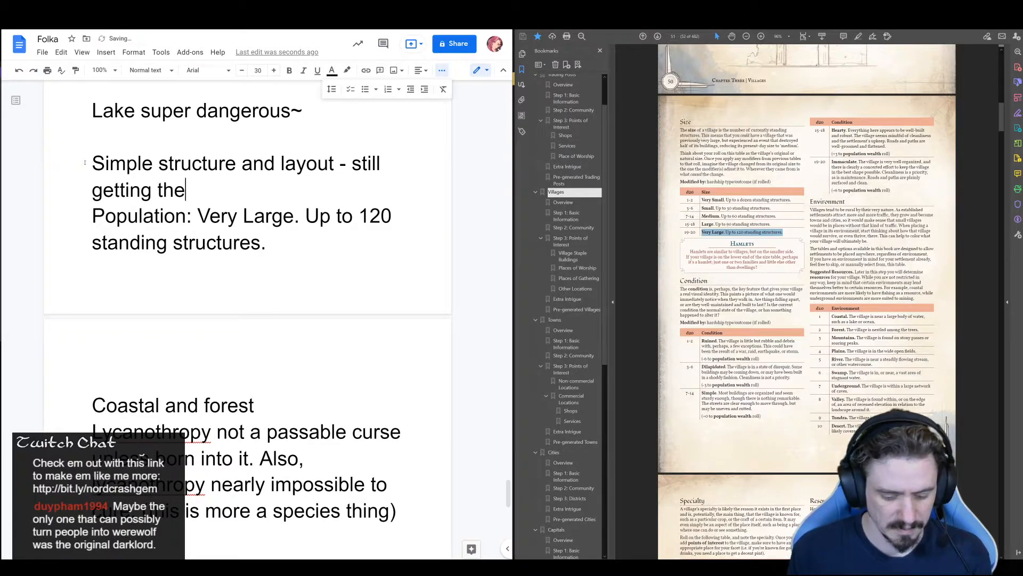
text( hang of )
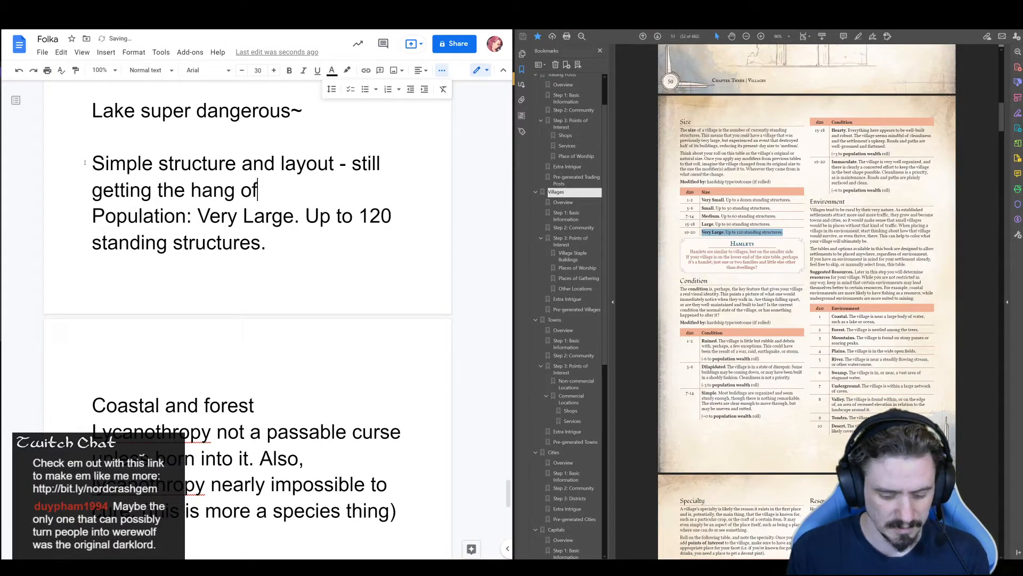
text(build)
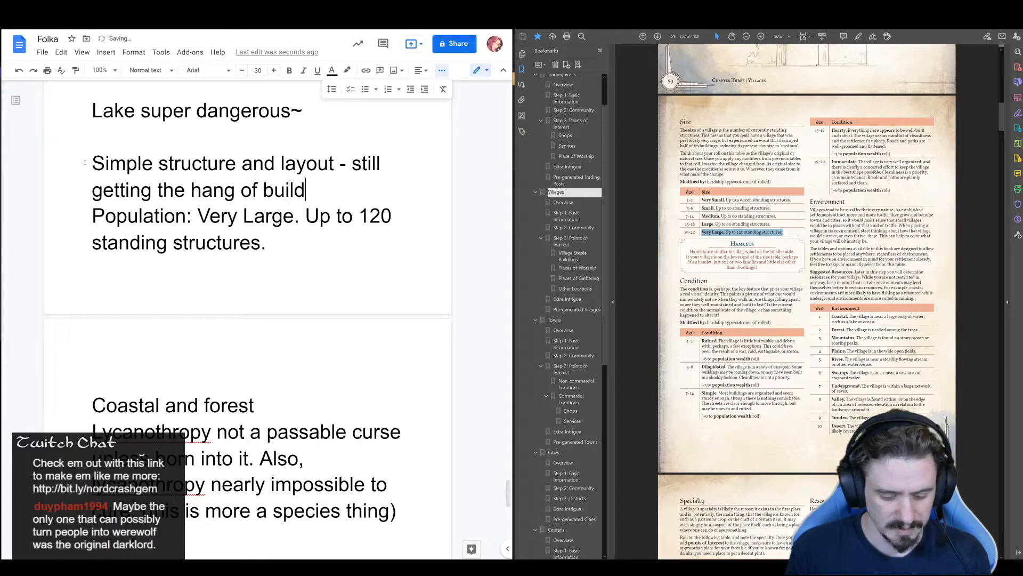
text(ing and living in)
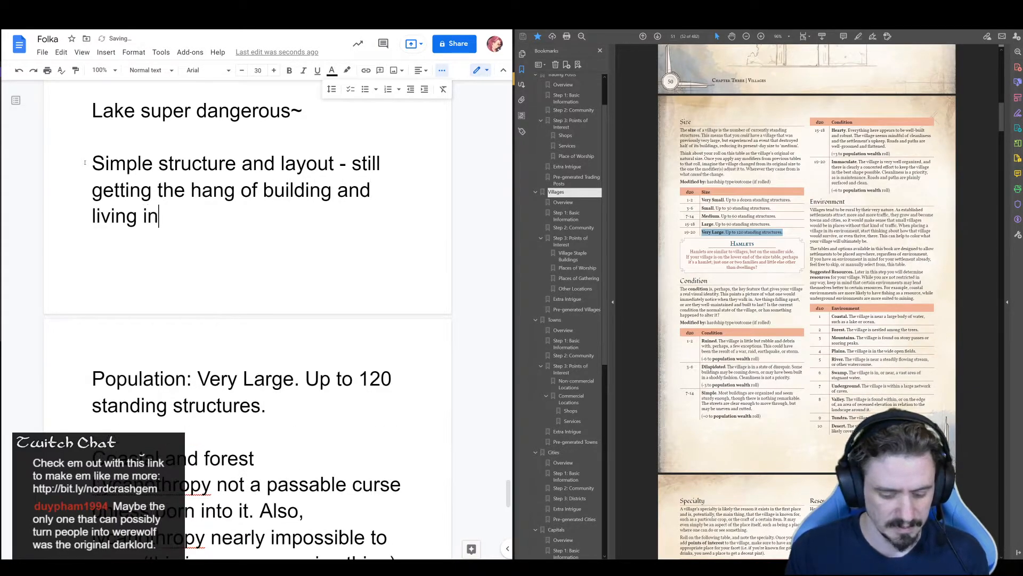
text( a town.)
key(Return)
Rewrite Reyoarfell's age paragraph as "The village was established 50 years ago.", removing "Ancient." and the population density and hardship roll modifiers
scroll(71, 154, up, 10)
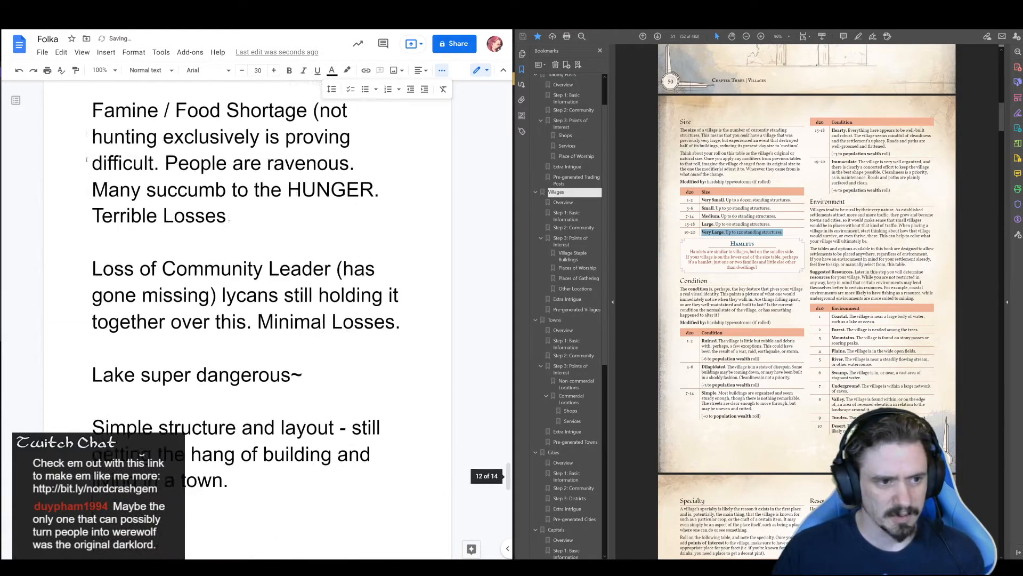
scroll(84, 155, up, 4)
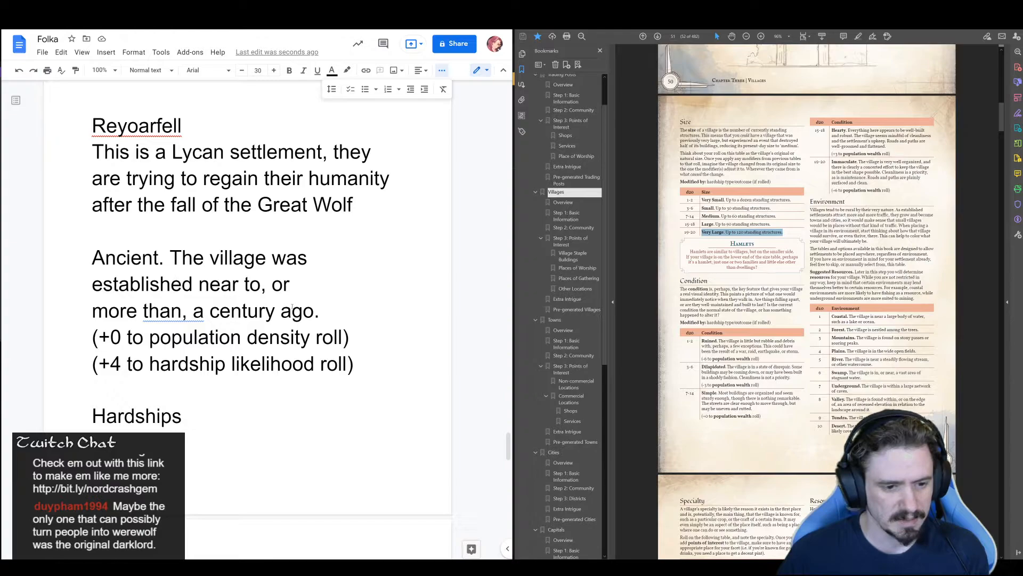
drag(326, 311, 68, 257)
key(BackSpace)
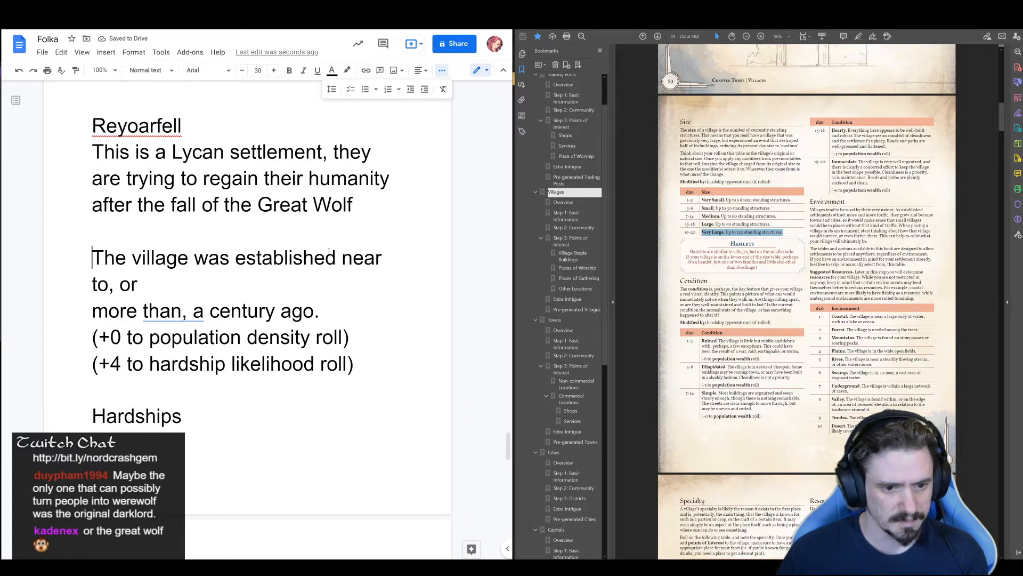
drag(340, 259, 370, 360)
text(50 years )
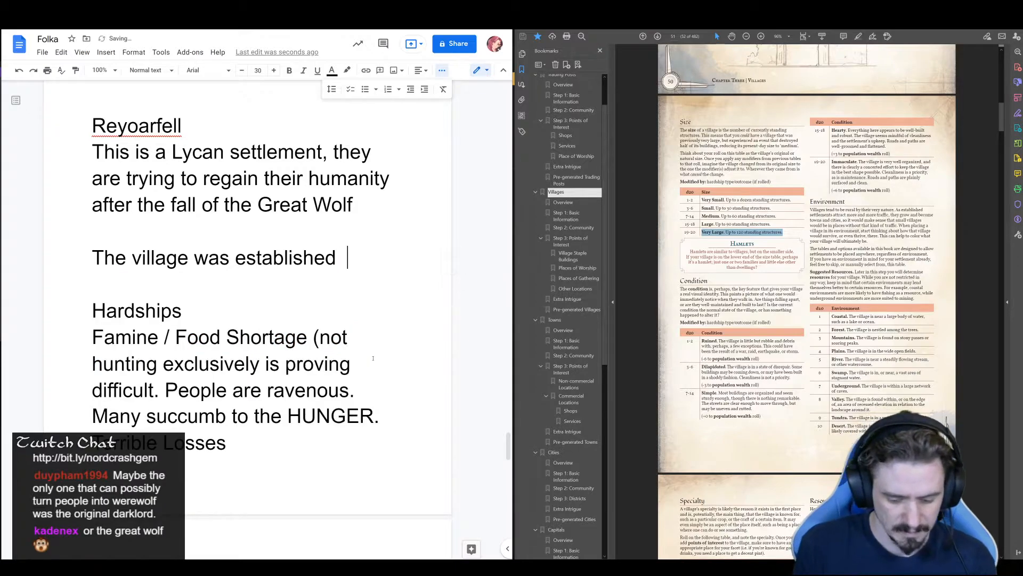
text(ago.)
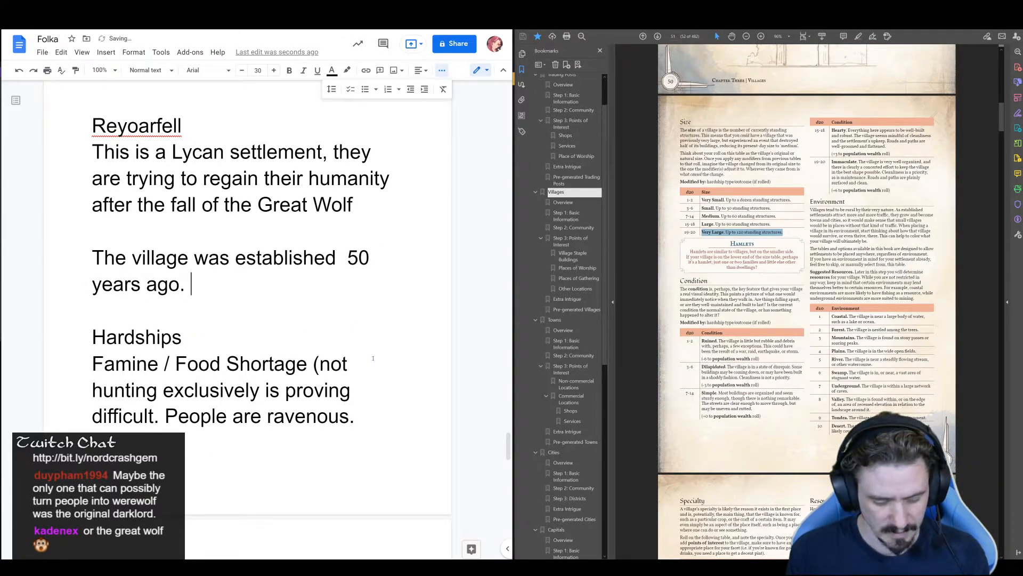
Add a new line below the species remark in the curse note reading "(might be a ritual known only to the Twins"
scroll(373, 358, down, 7)
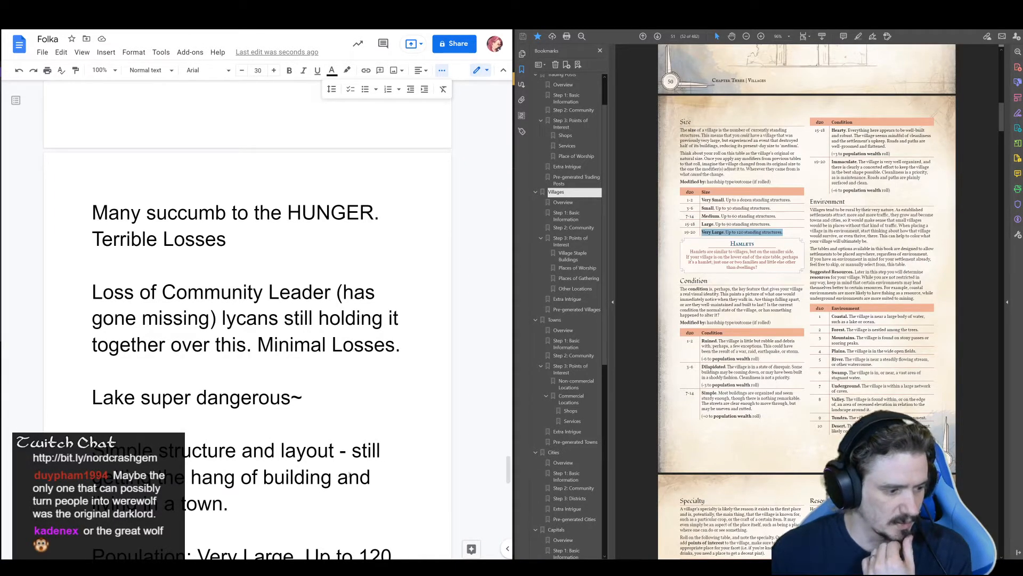
scroll(325, 489, down, 10)
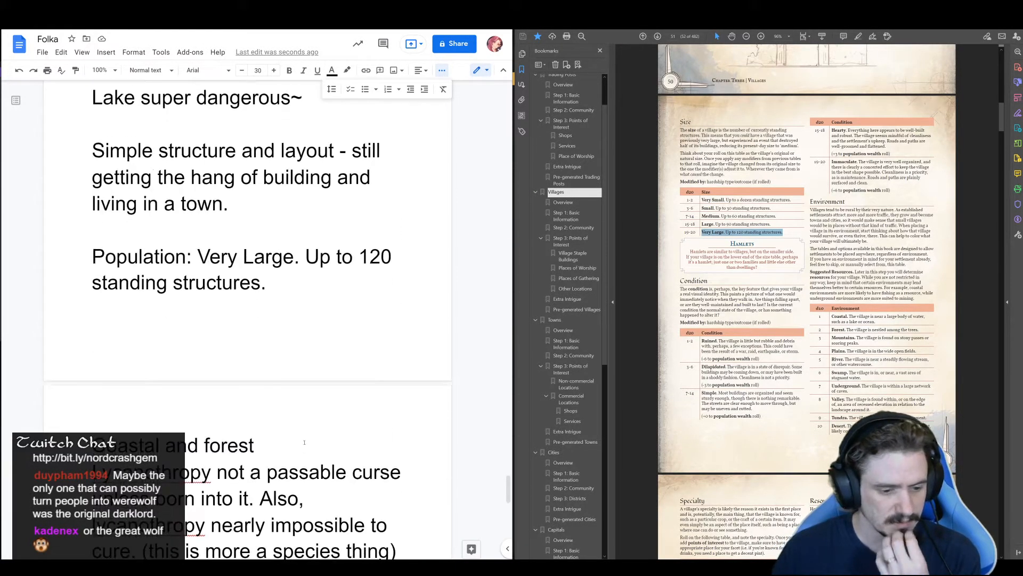
click(401, 324)
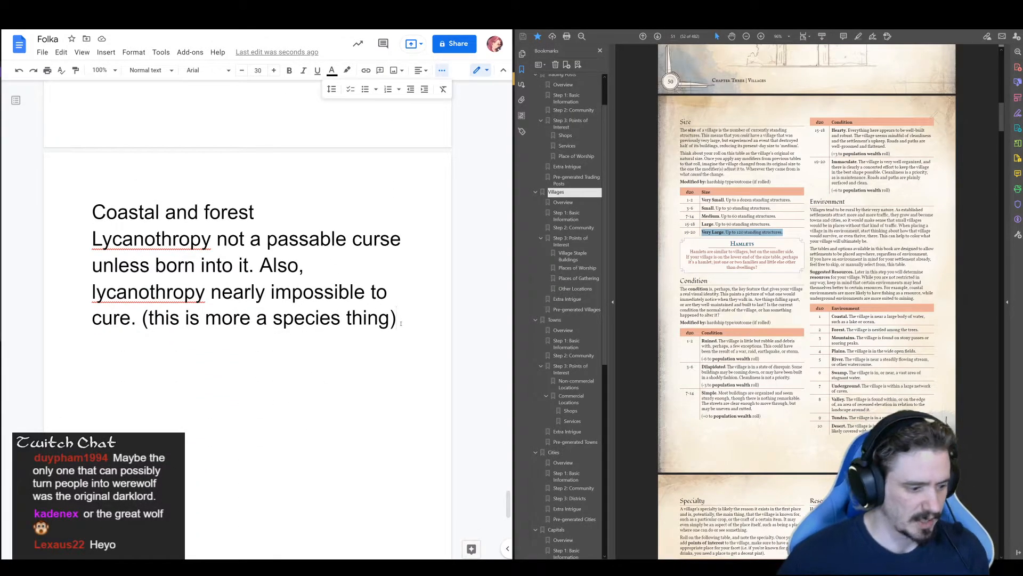
key(Return)
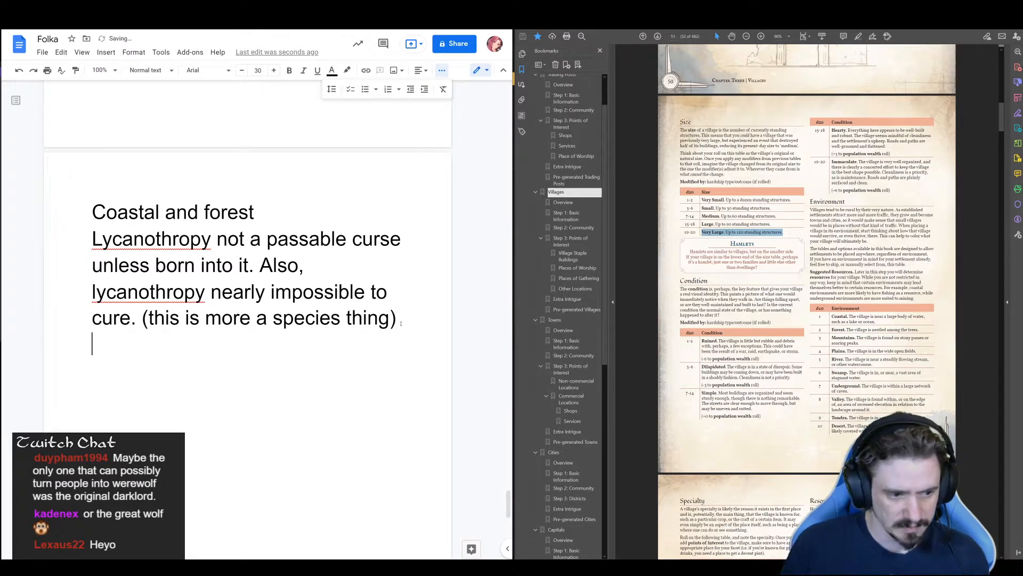
text((might be a rot)
key(BackSpace)
key(BackSpace)
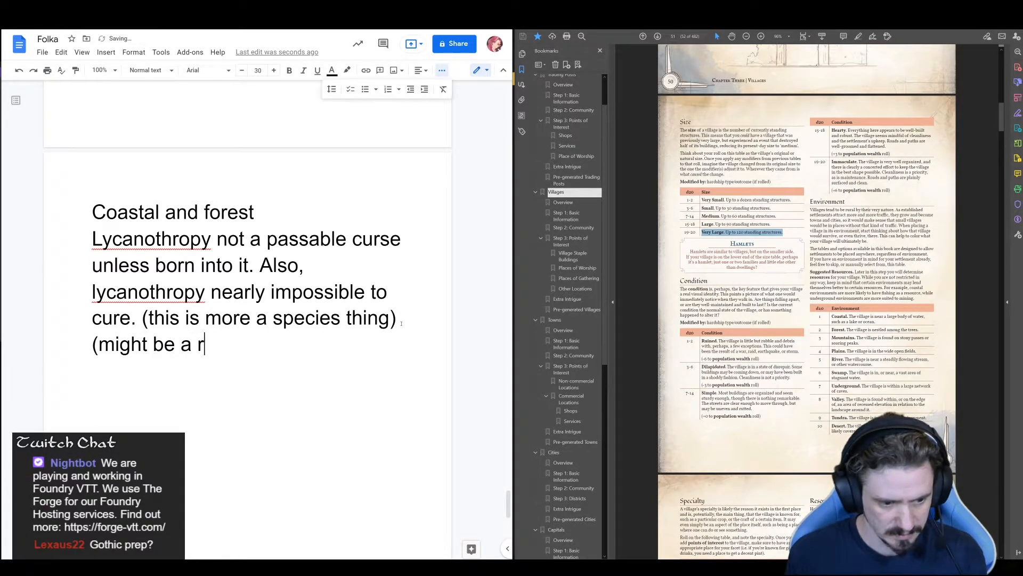
text(itual known)
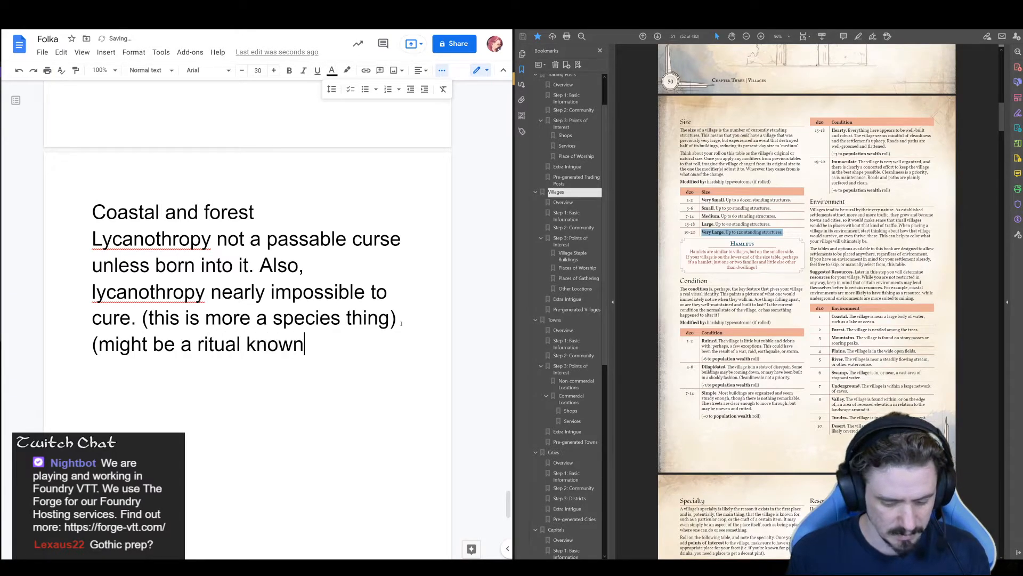
text( only to the Twins)
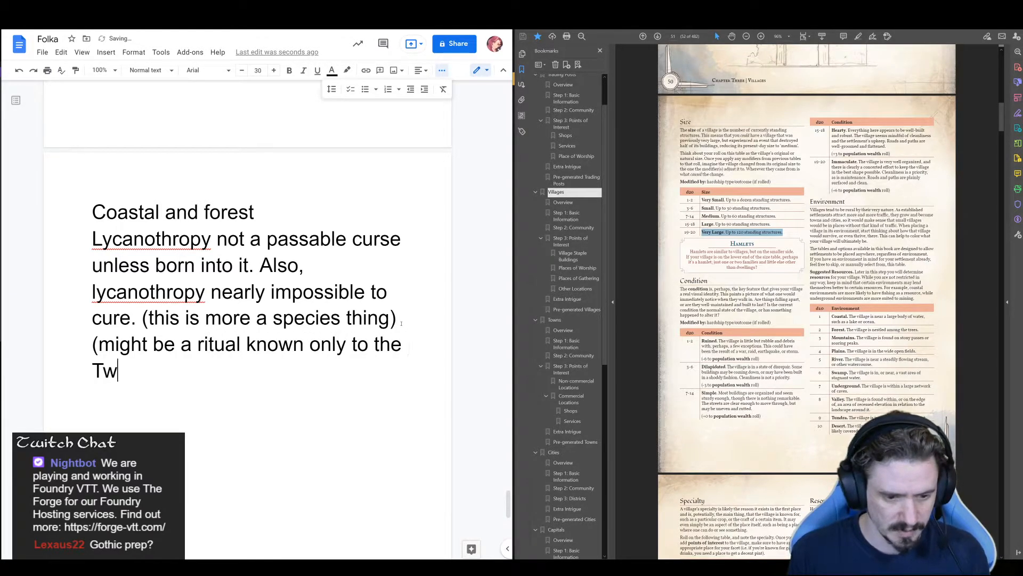
text( ()
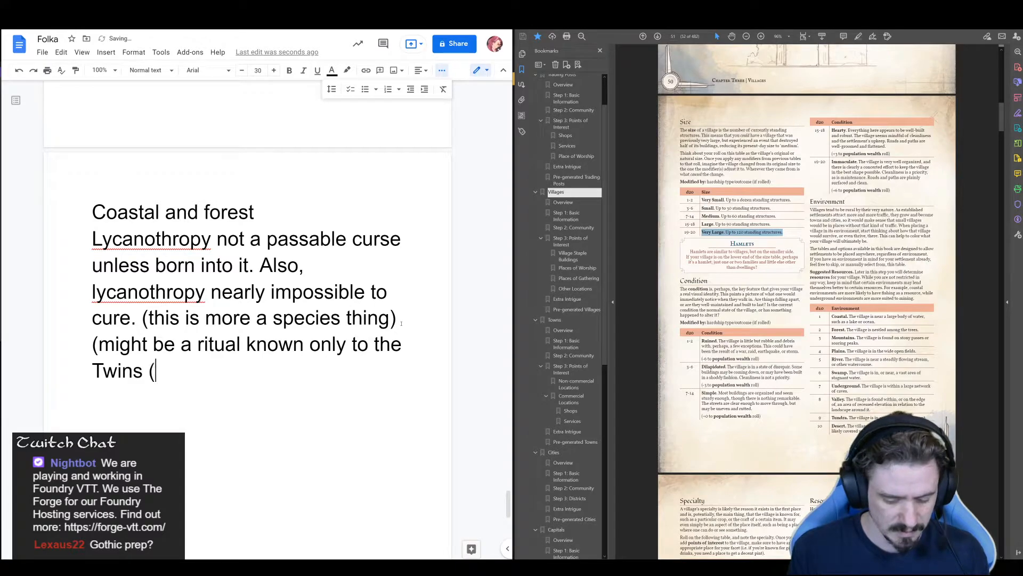
text(the choild)
Complete the ritual remark after "Twins" with "(the children of the Great Wolf)."
key(BackSpace)
key(BackSpace)
key(BackSpace)
key(BackSpace)
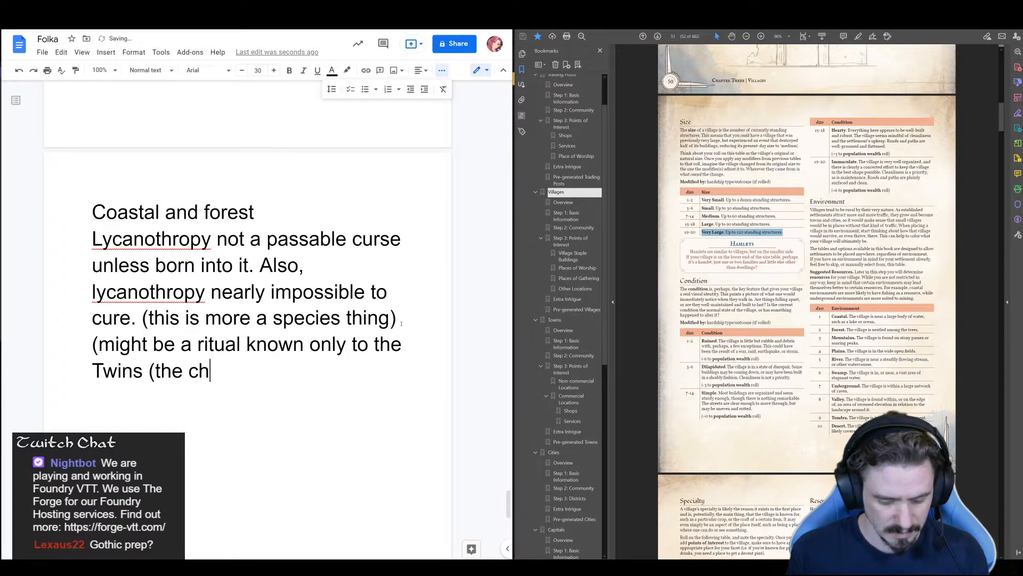
text(ildren of the Gr)
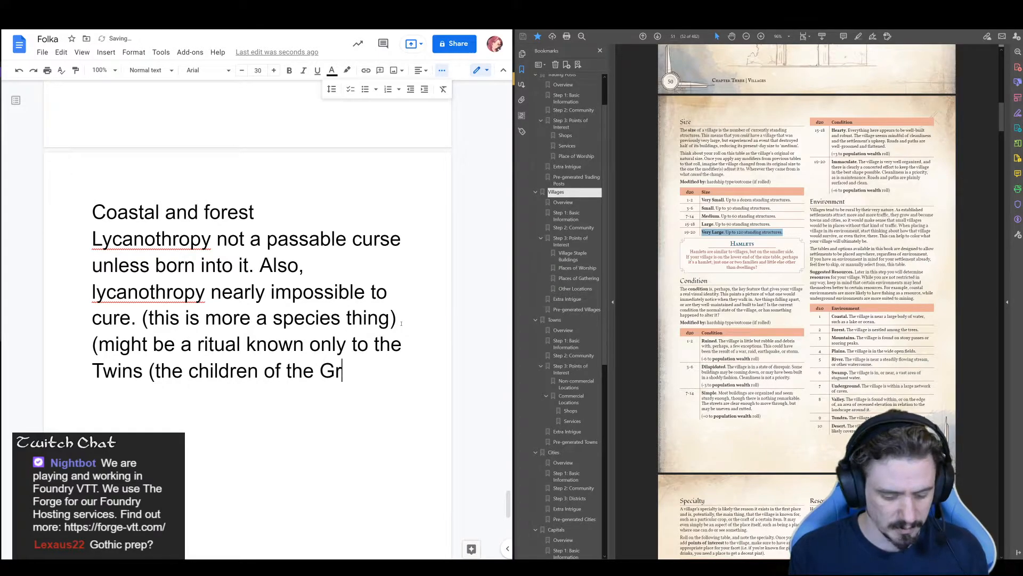
text(eat WOlf))
key(Left)
key(Left)
key(Left)
key(BackSpace)
text(o)
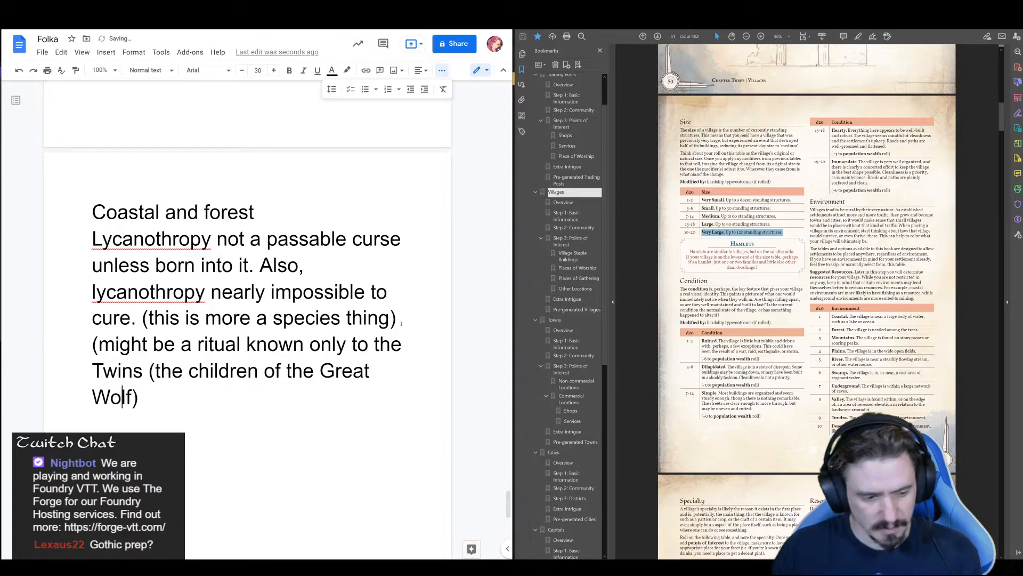
key(End)
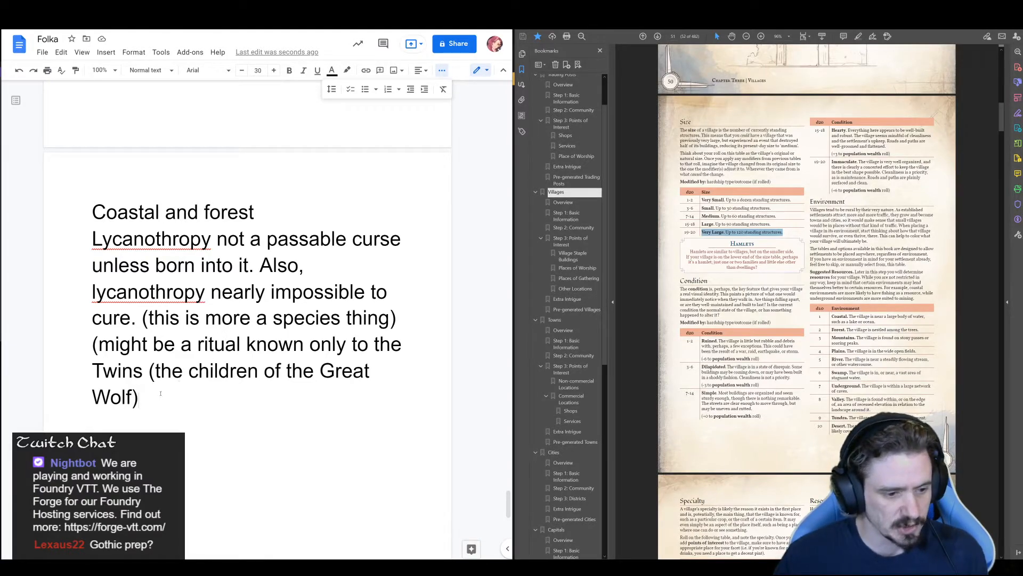
text(.)
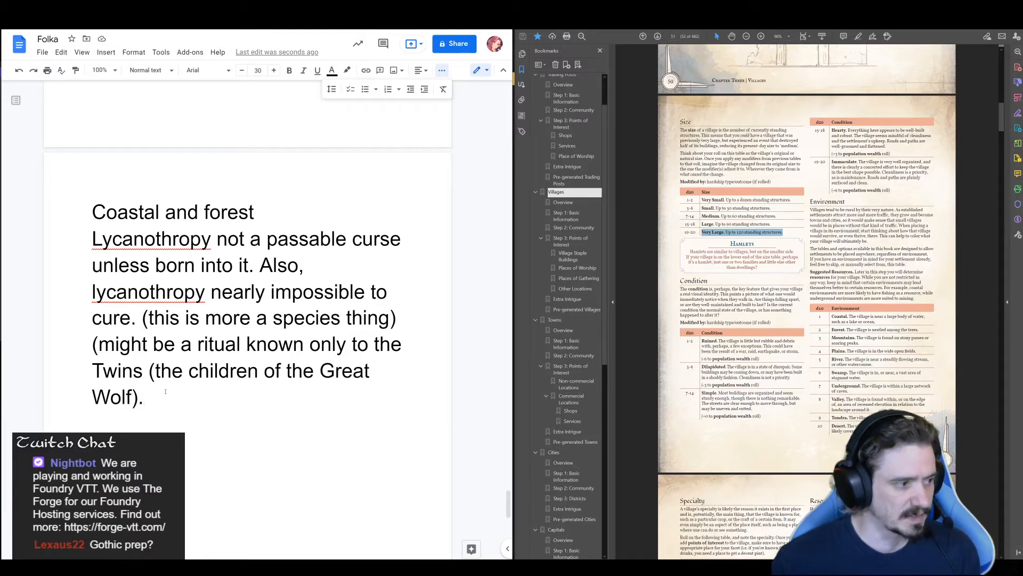
Add the line "Town Specializes in Hunting (gasp)" below the ritual remark, separated by a blank line, with empty lines after it
key(Return)
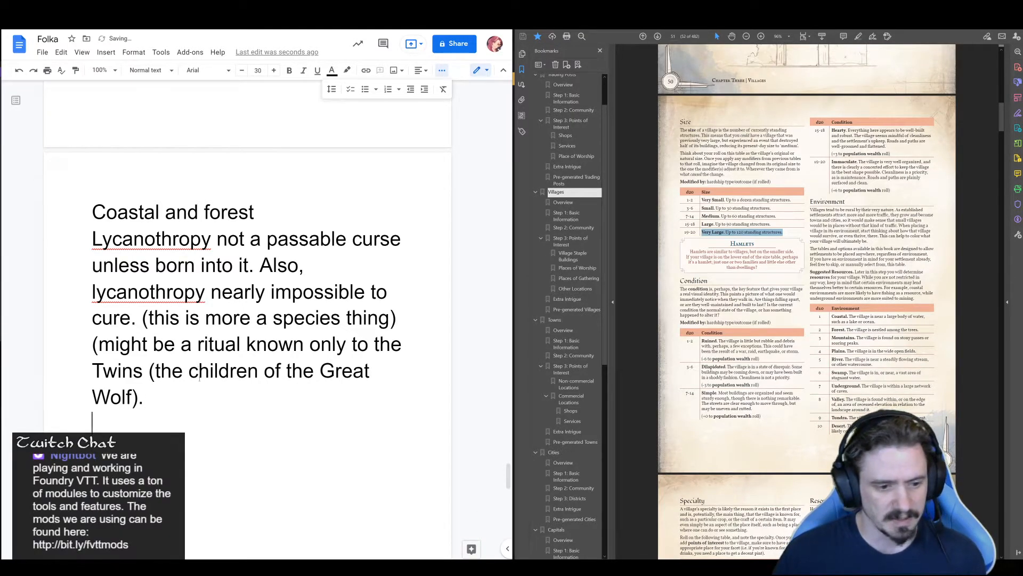
scroll(221, 382, down, 2)
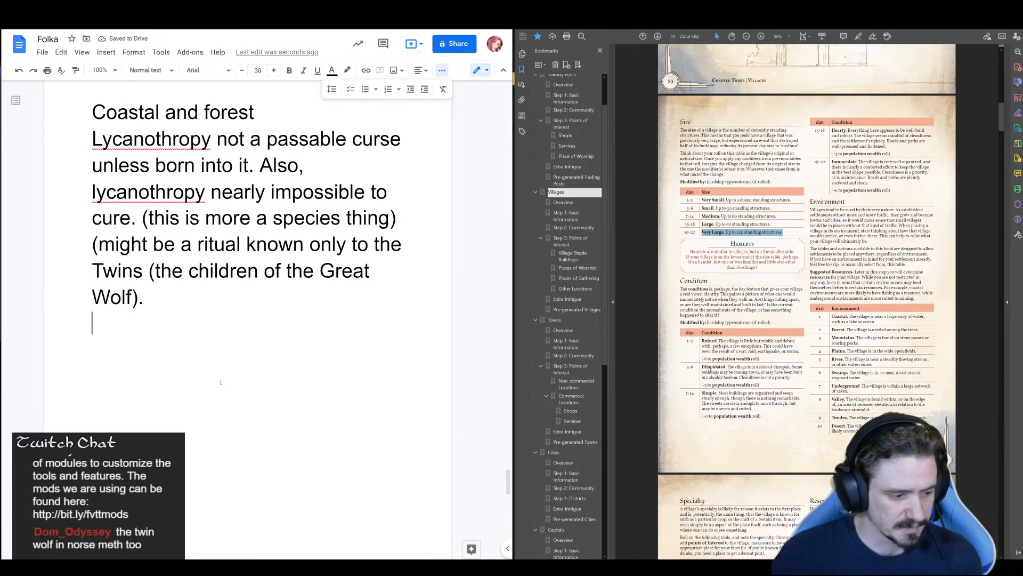
key(Return)
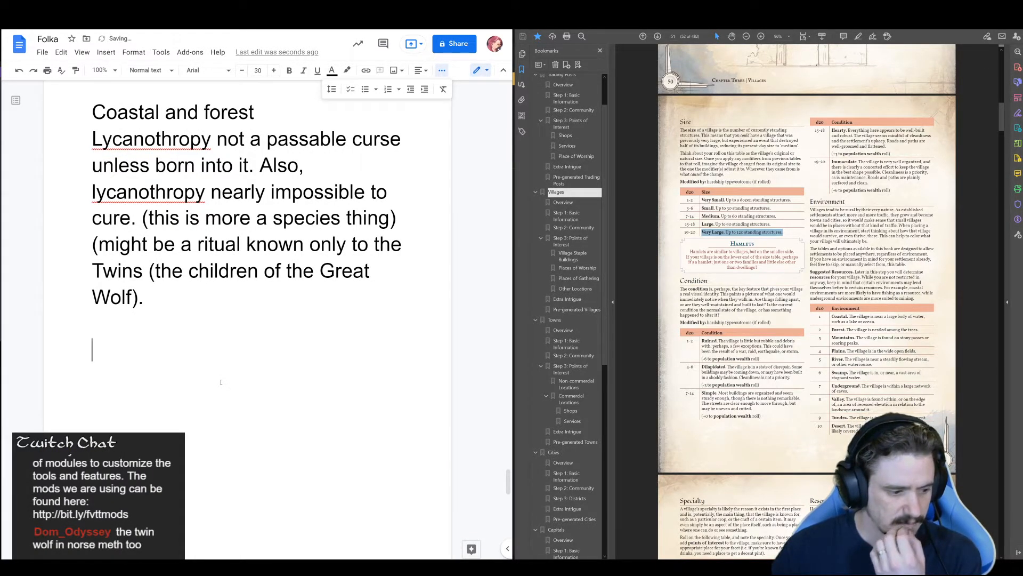
key(Return)
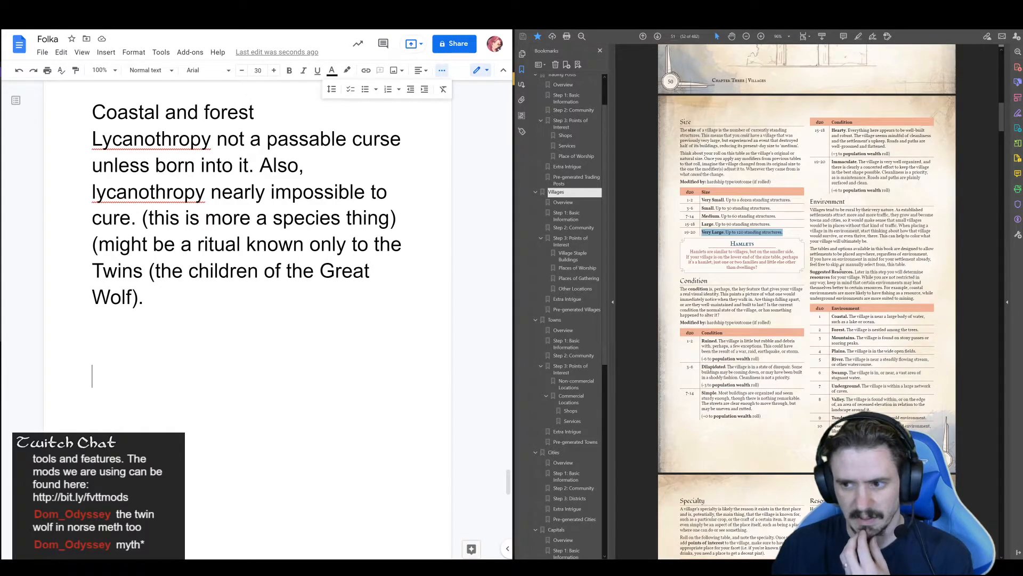
scroll(841, 267, down, 3)
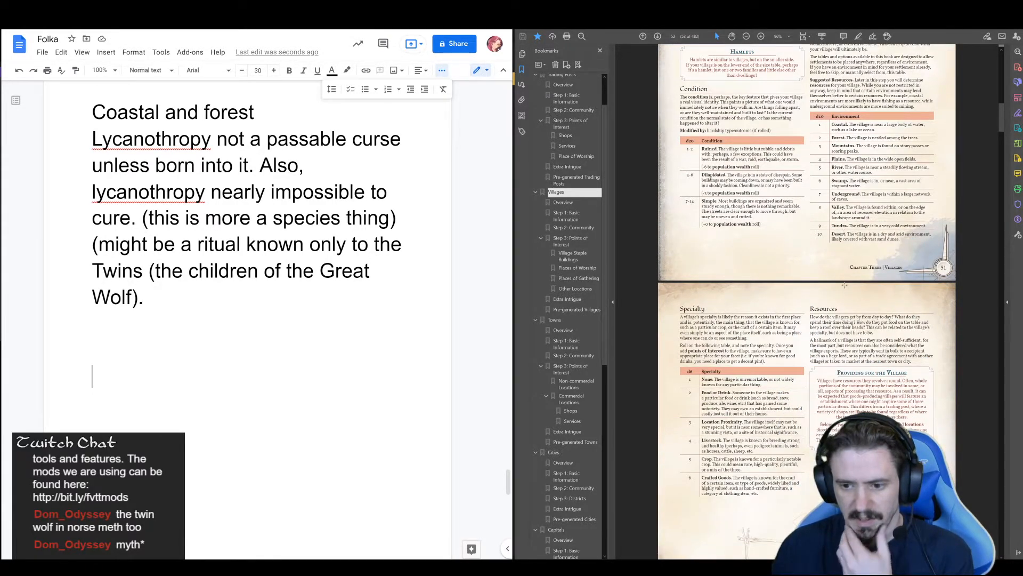
scroll(843, 284, down, 2)
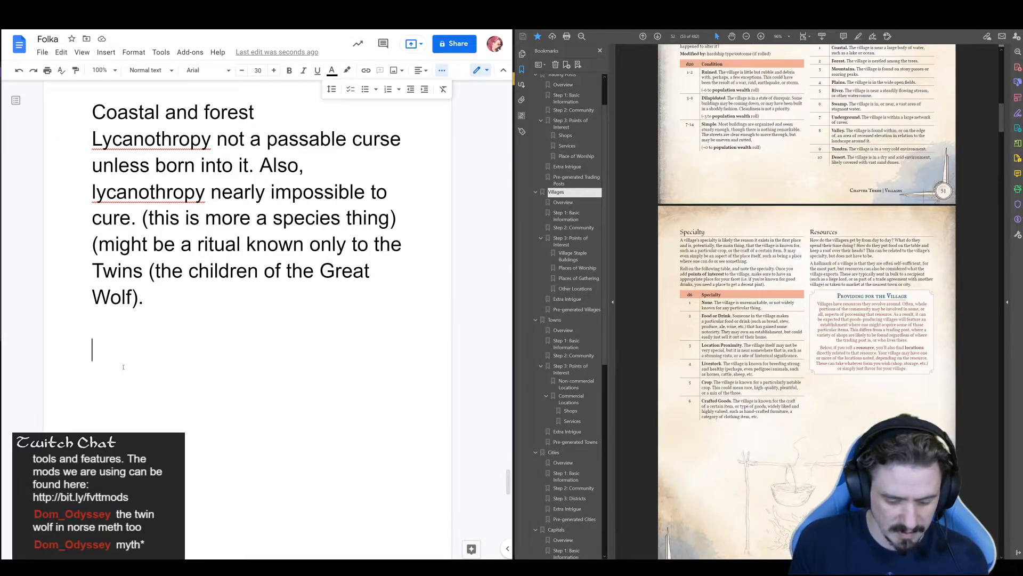
text(Town Specia)
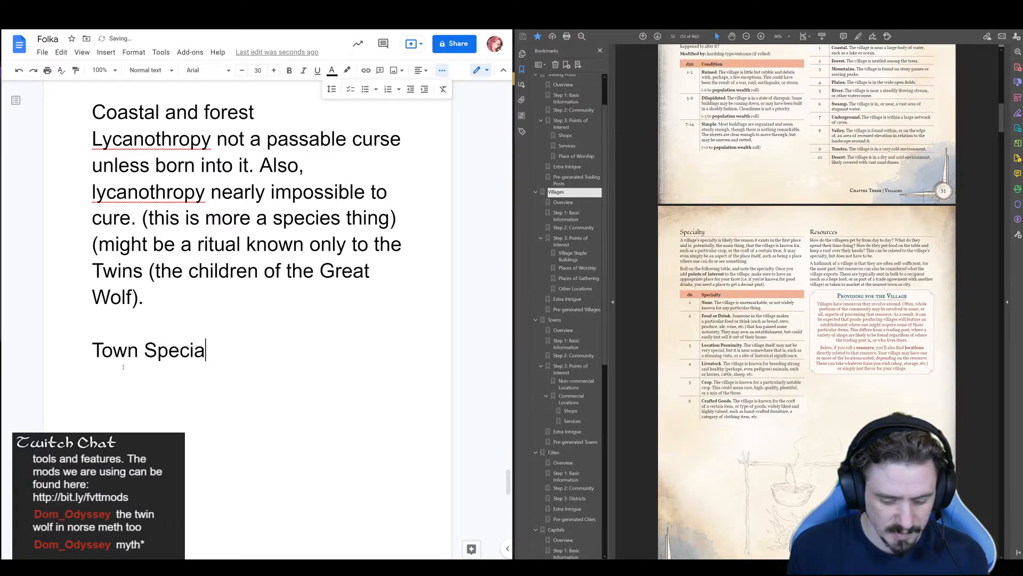
text(lizes in H)
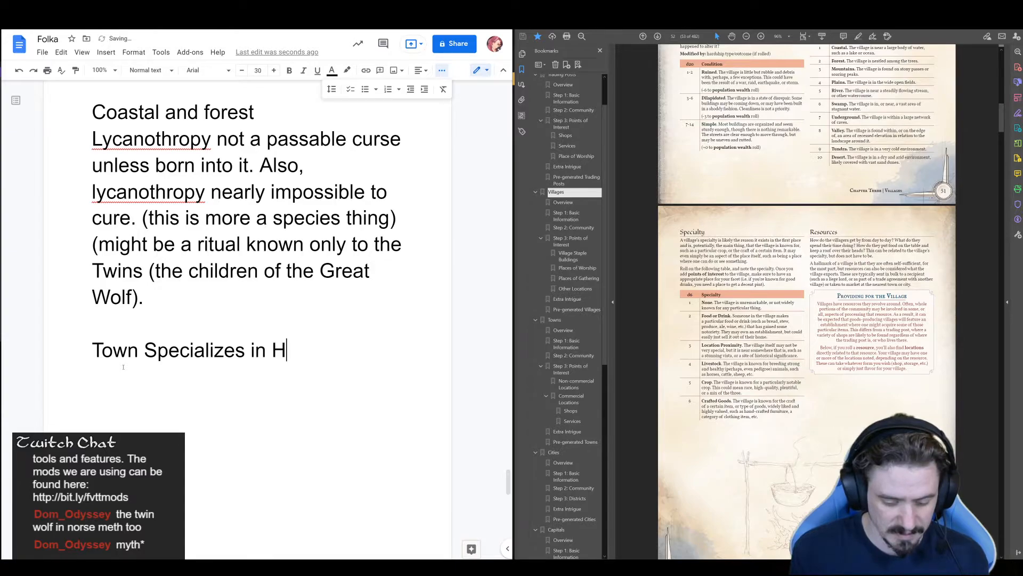
text(unting ()
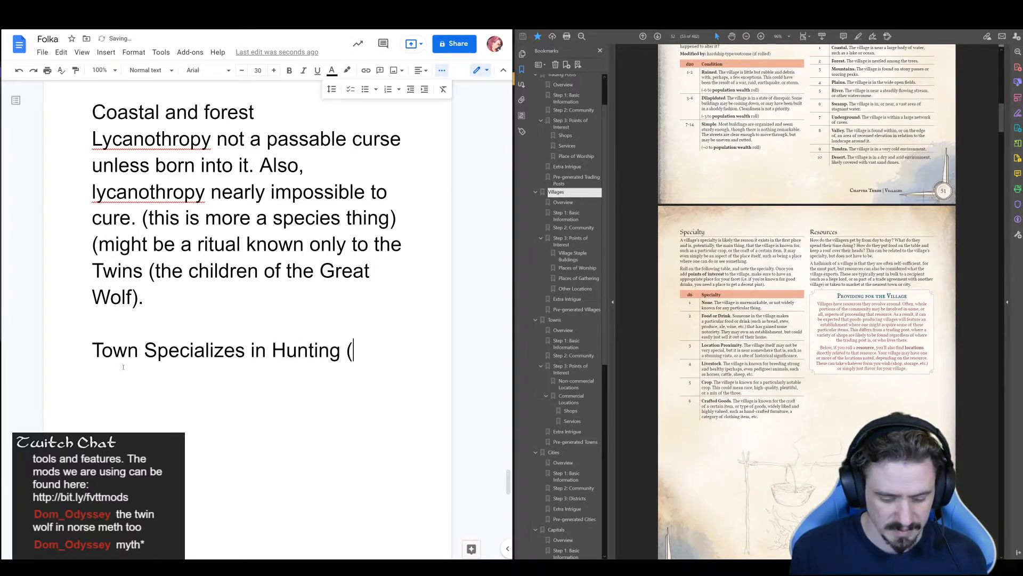
text(gasp))
key(Return)
key(Return)
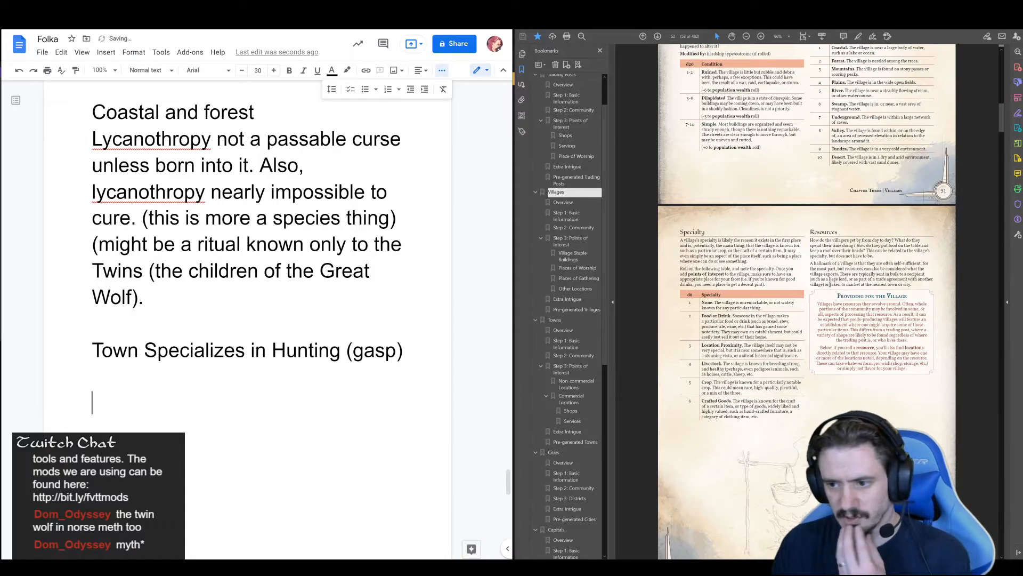
Read through the guide's village resource and recent history tables
scroll(835, 295, down, 2)
scroll(835, 295, down, 5)
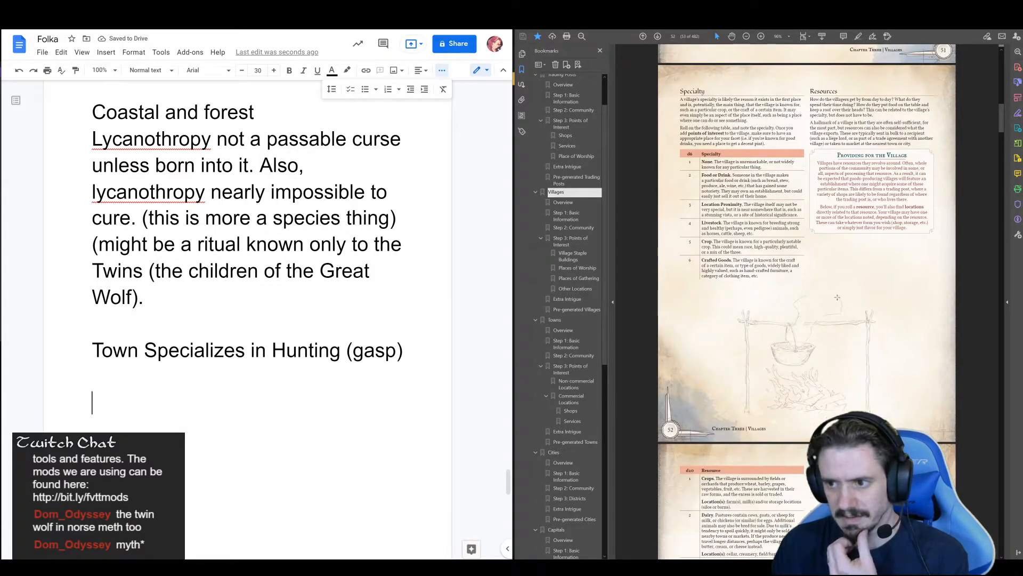
scroll(839, 300, down, 1)
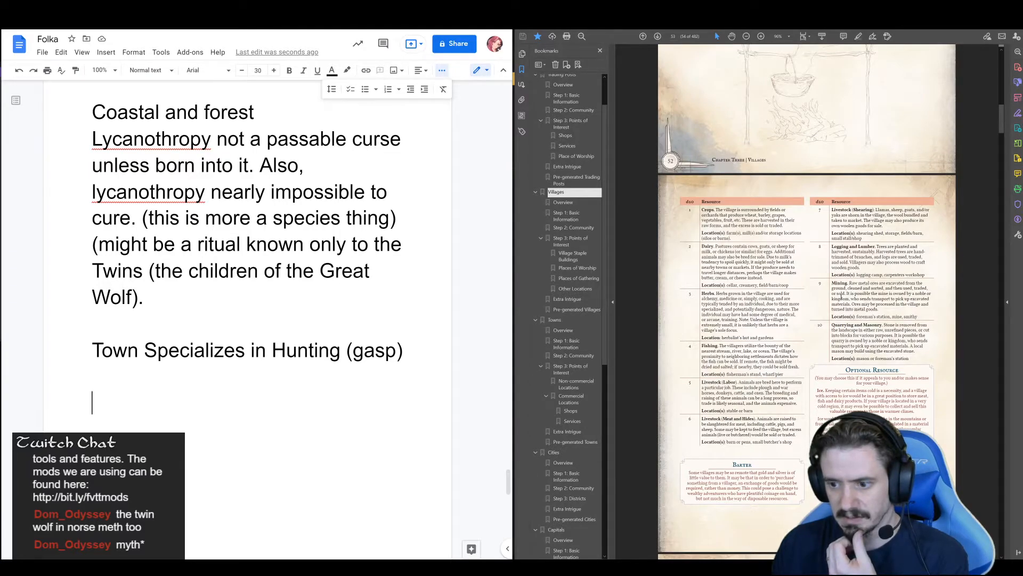
scroll(841, 297, down, 6)
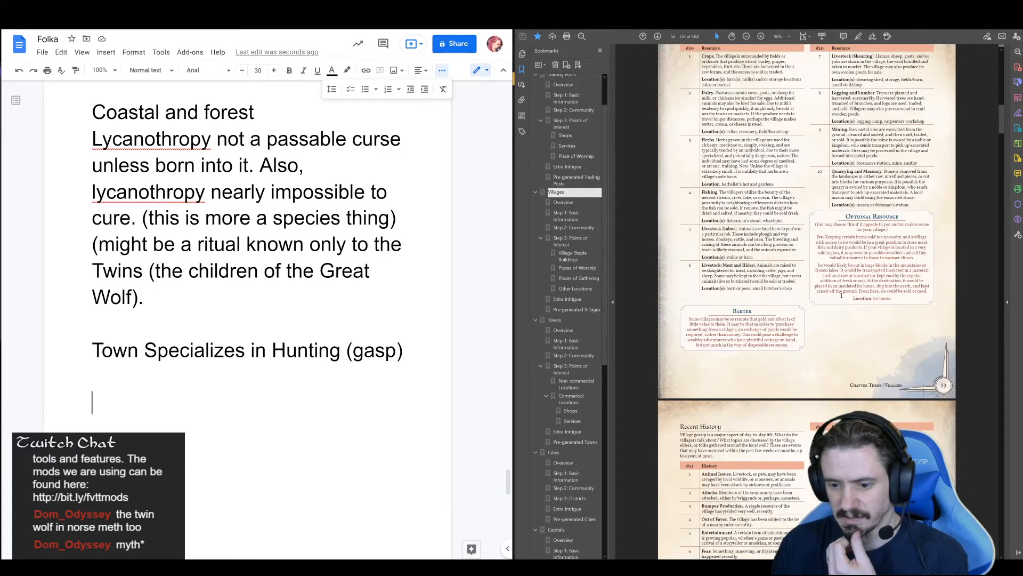
scroll(841, 295, down, 3)
scroll(843, 295, down, 6)
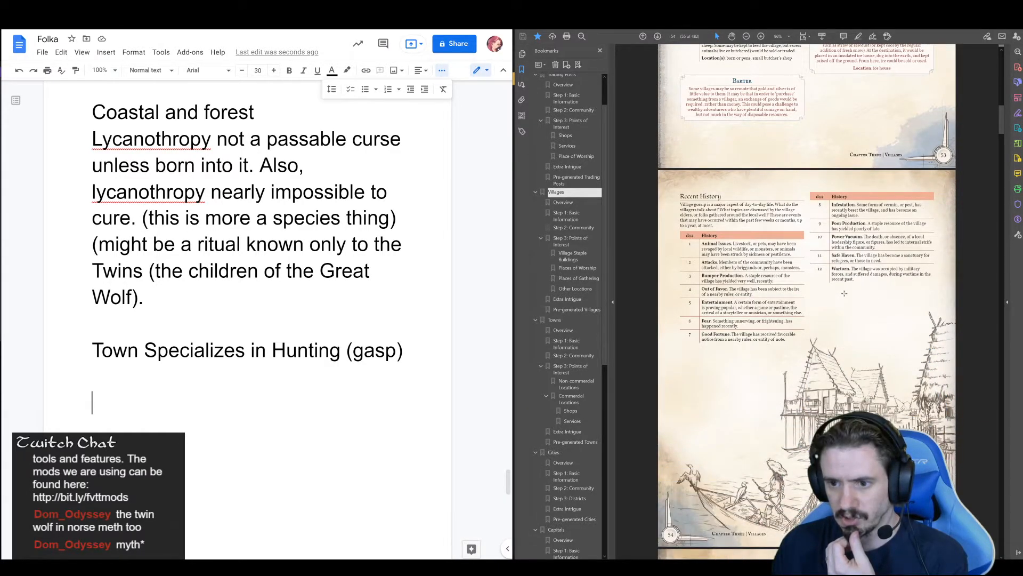
scroll(844, 294, down, 8)
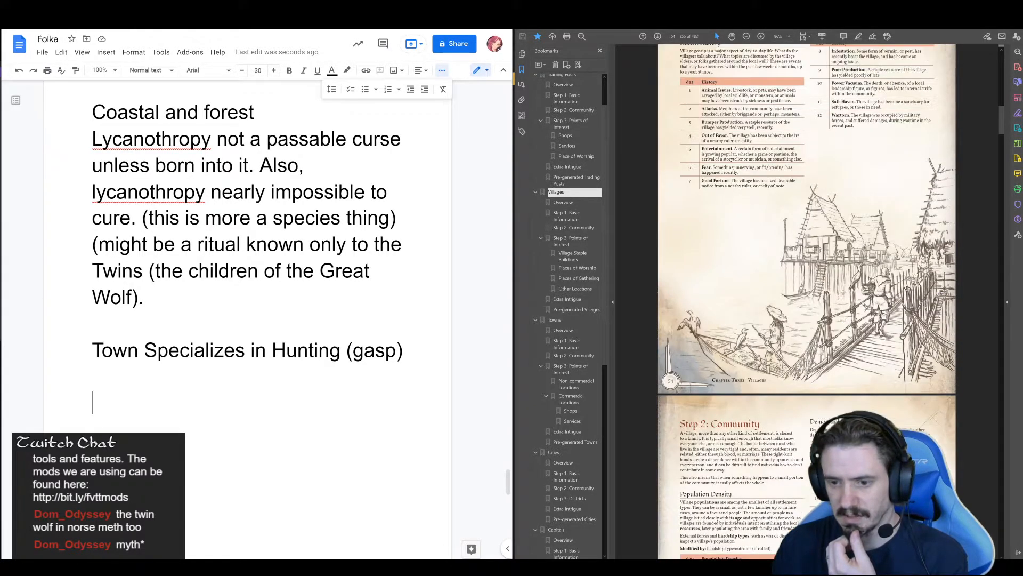
scroll(844, 293, up, 4)
scroll(843, 292, up, 12)
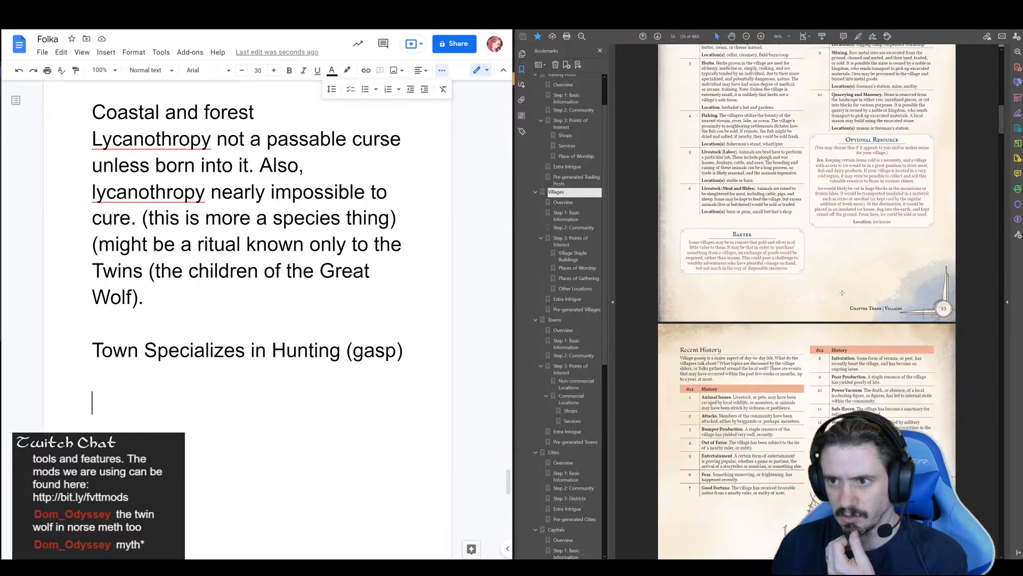
scroll(843, 292, up, 2)
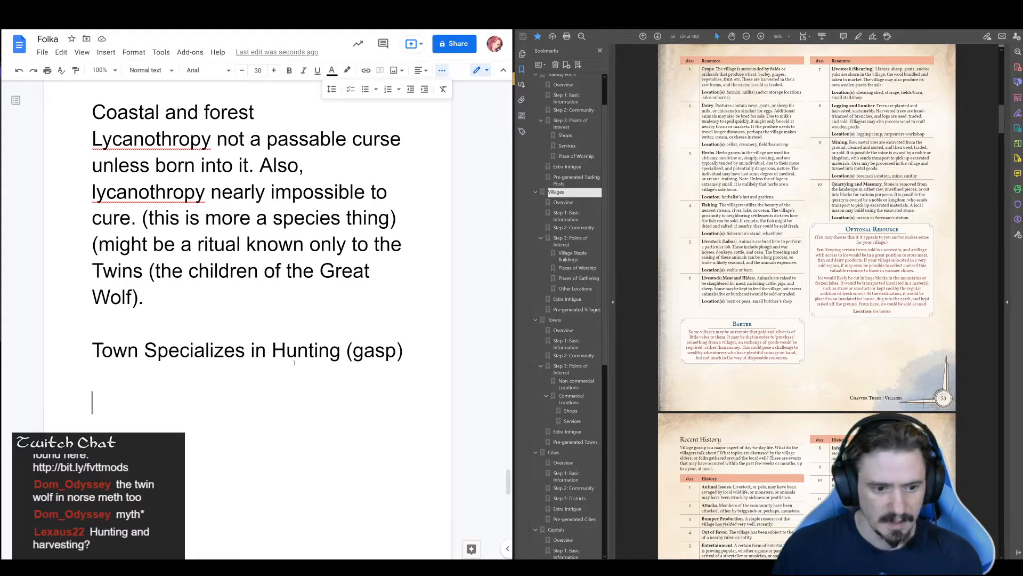
Add the line "- Working on fishing and harvesting, farming goinf very very poorly." directly below the hunting specialty
click(411, 357)
key(Return)
text(- Work)
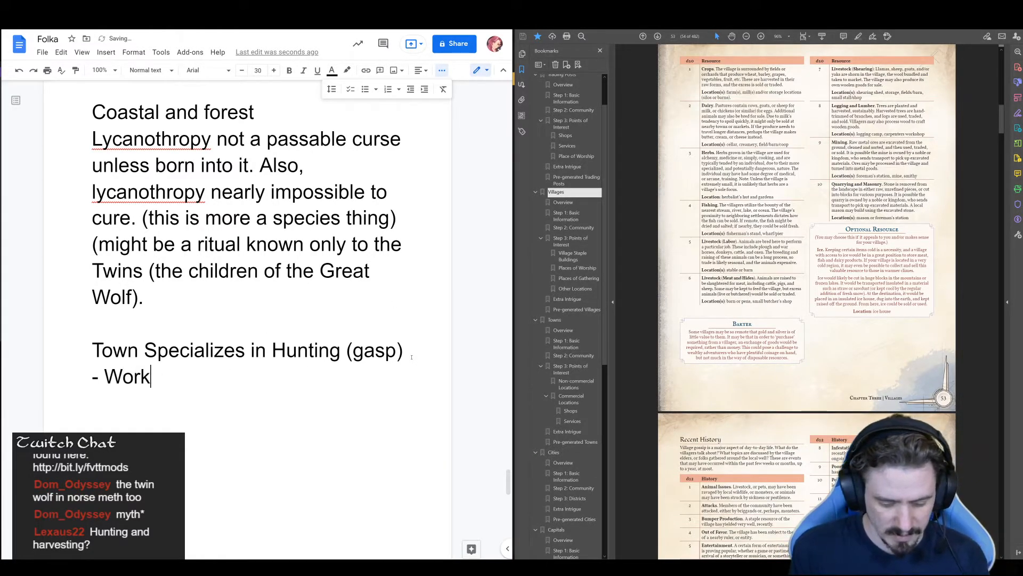
text(ing on fishing an)
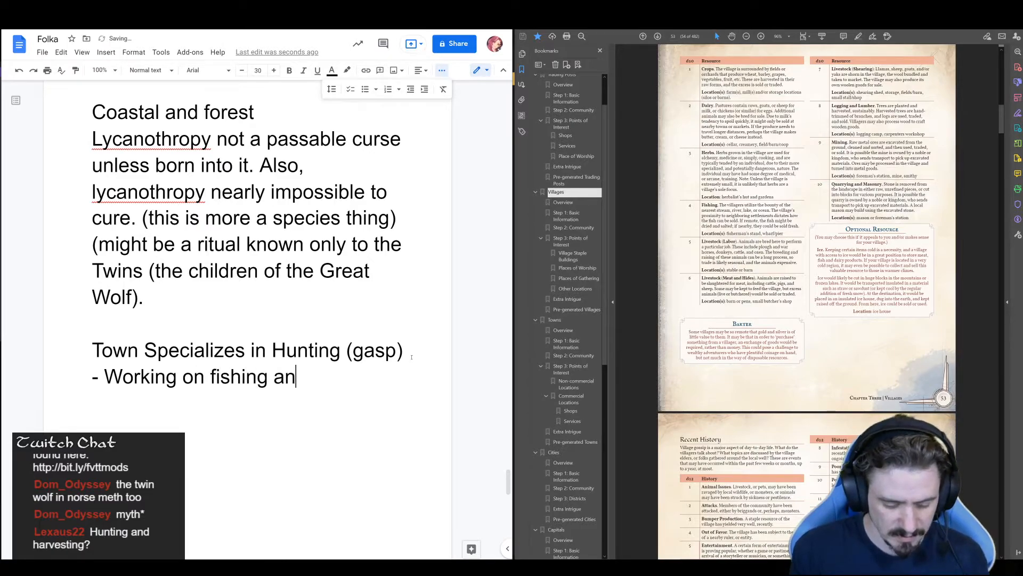
text(d harvesting,)
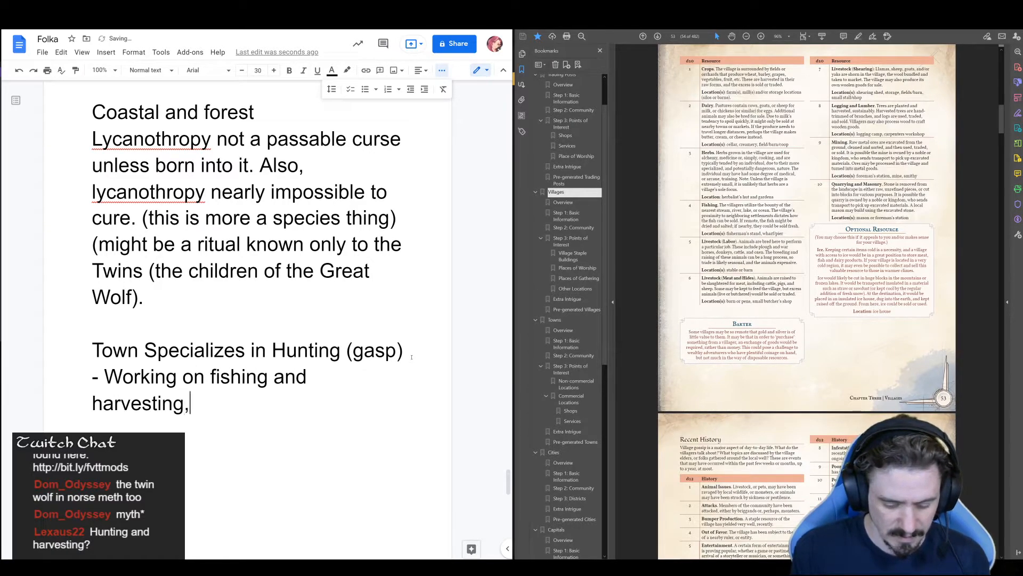
text( farming goin)
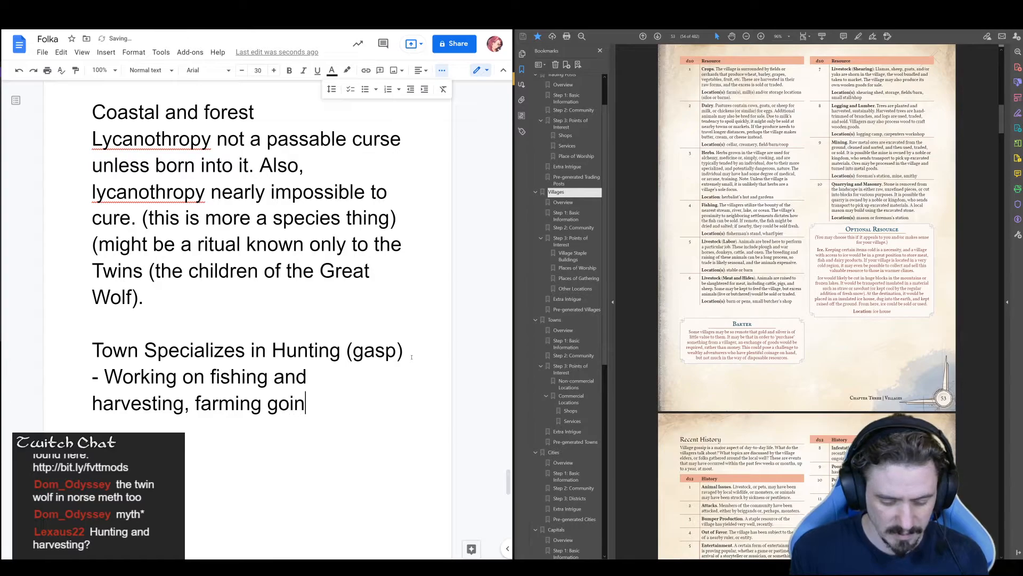
text(f very very poorly.)
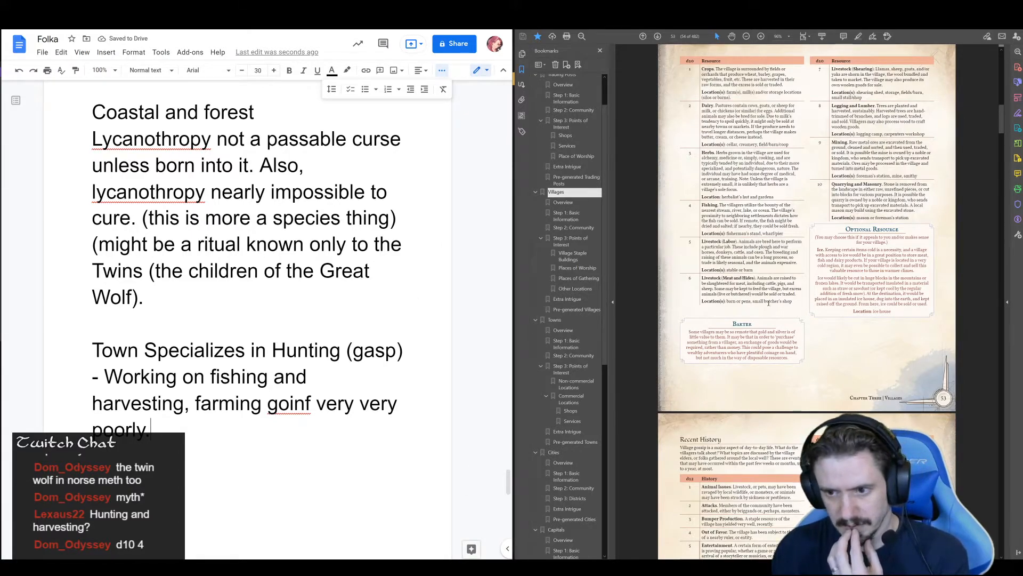
Insert "MONSTER HUNTING" after "(gasp)" in the town specialty line
scroll(769, 303, up, 1)
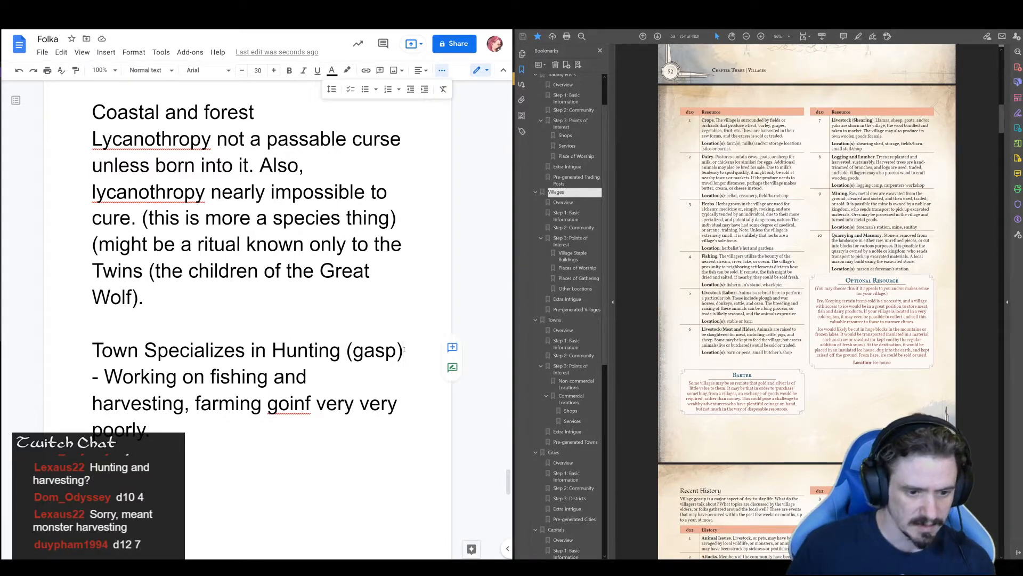
text(MONSTER )
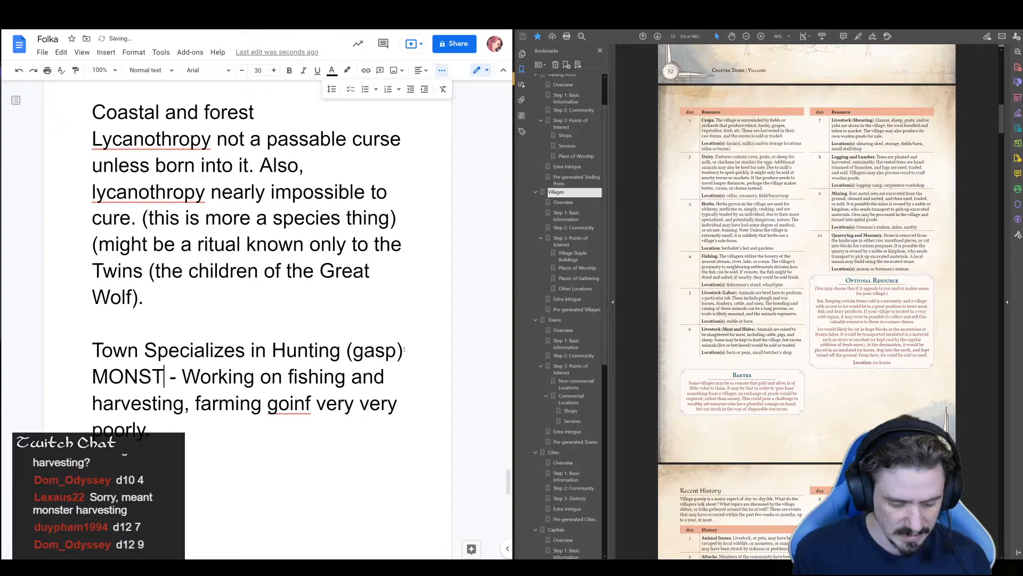
text(HUNTING)
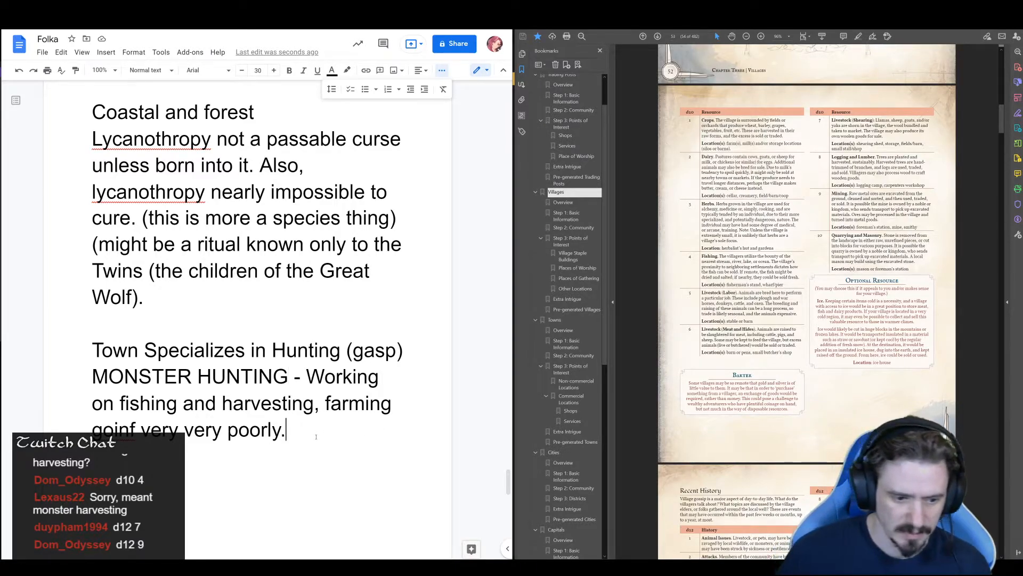
Add a separate paragraph below the specialty note reading "Potential for mining, but no skill or interest at this time."
key(Return)
key(Return)
text(Potent)
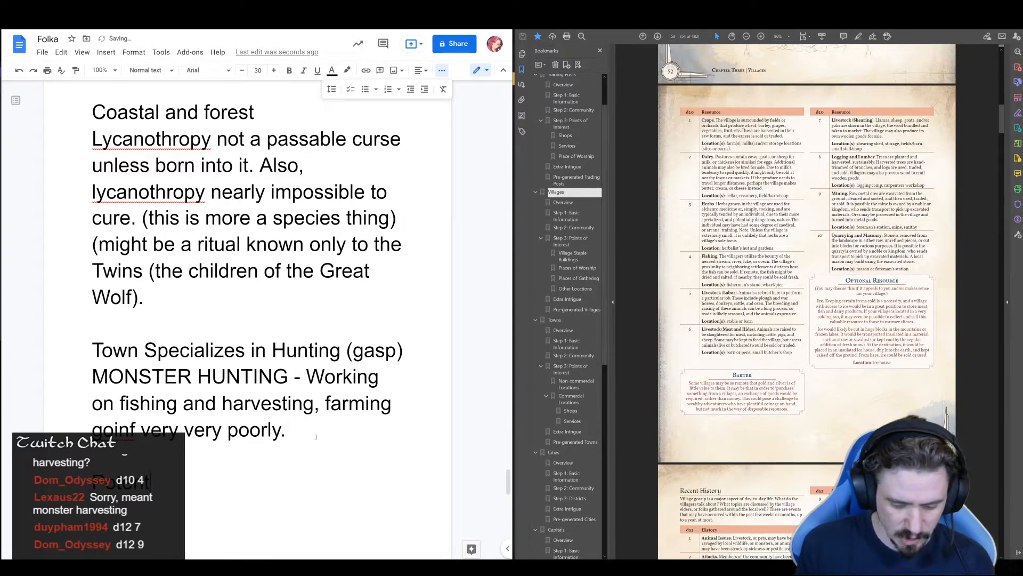
text(ial for mining)
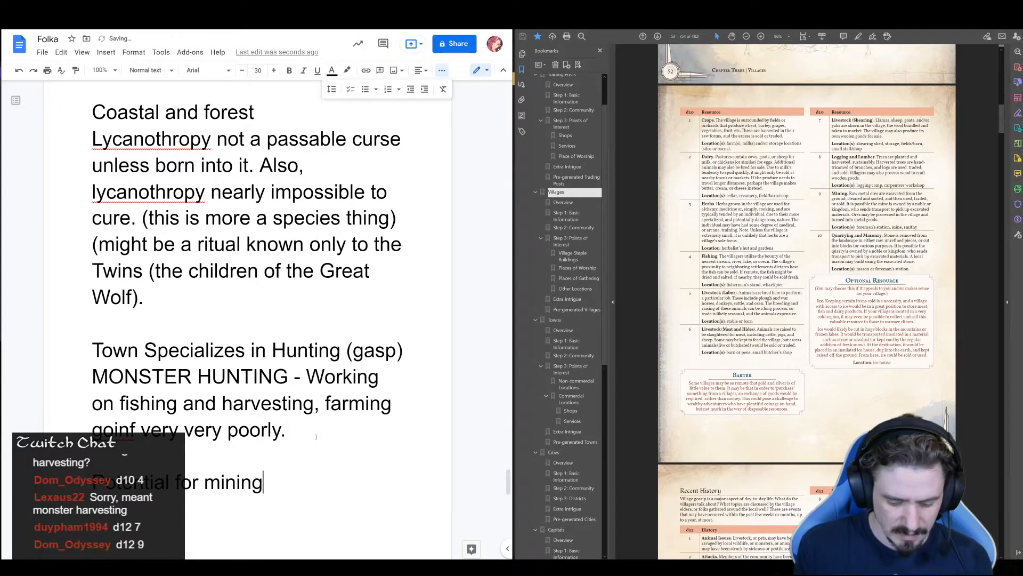
text(, but no skil)
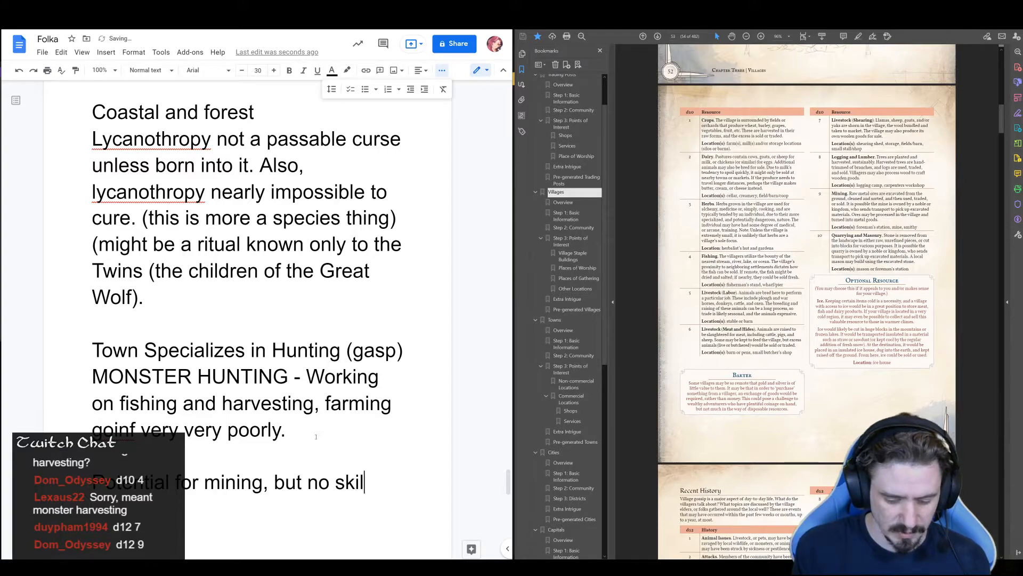
text(l or interest)
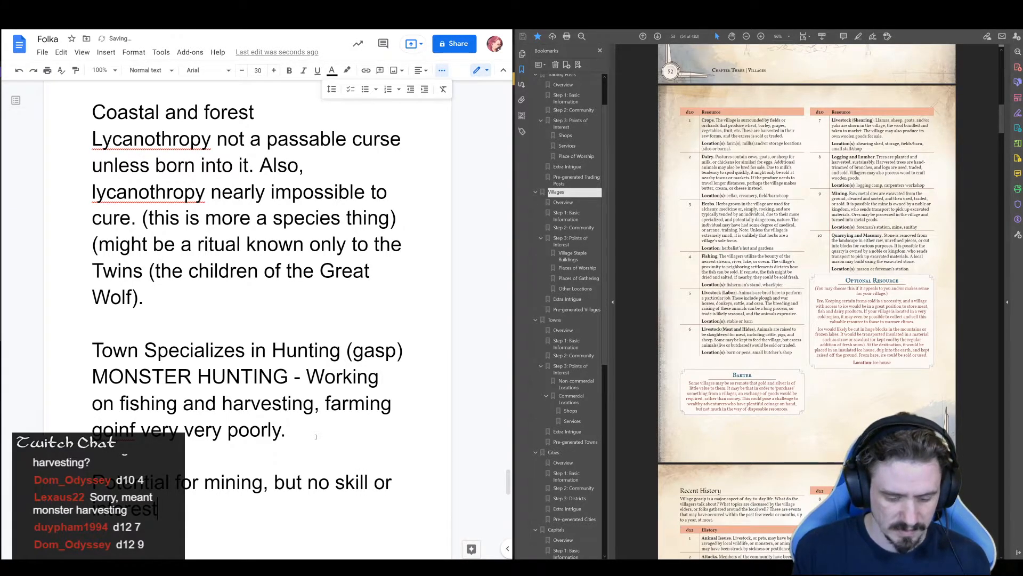
text( at this time.)
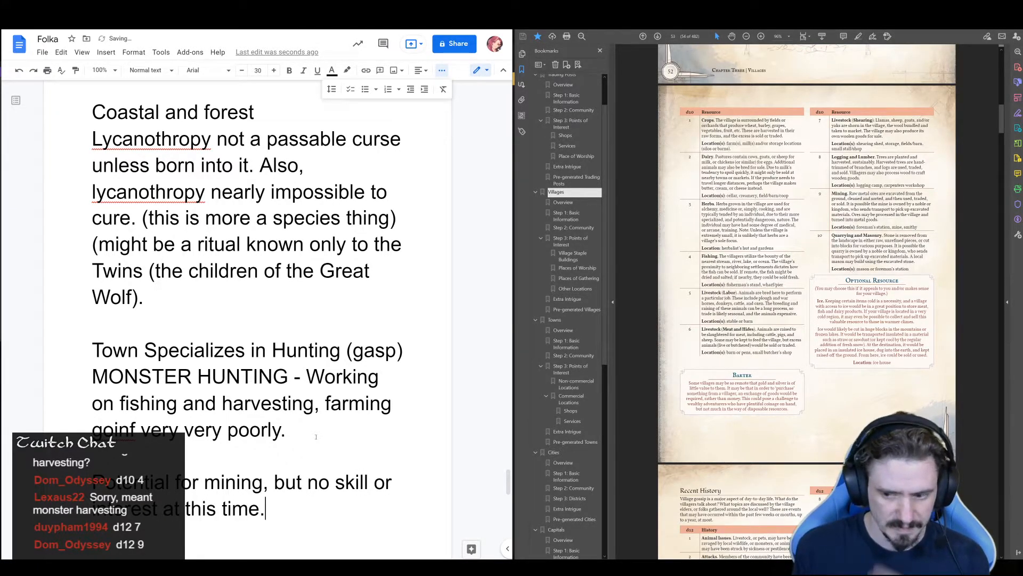
Add a "Lately:" heading below the mining note and start the line "Trade agreement with" under it
scroll(316, 436, down, 3)
scroll(841, 393, down, 3)
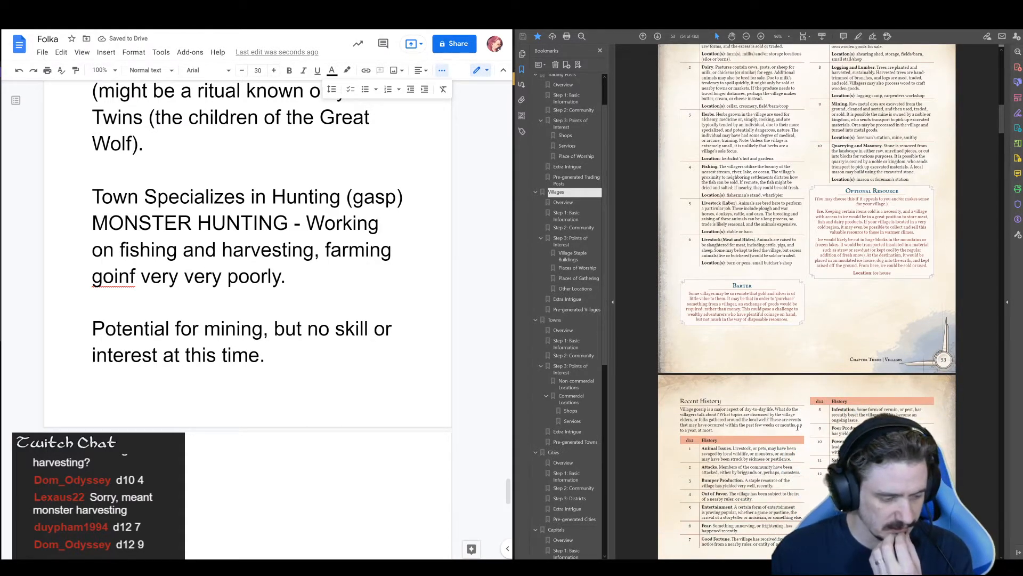
scroll(797, 427, down, 3)
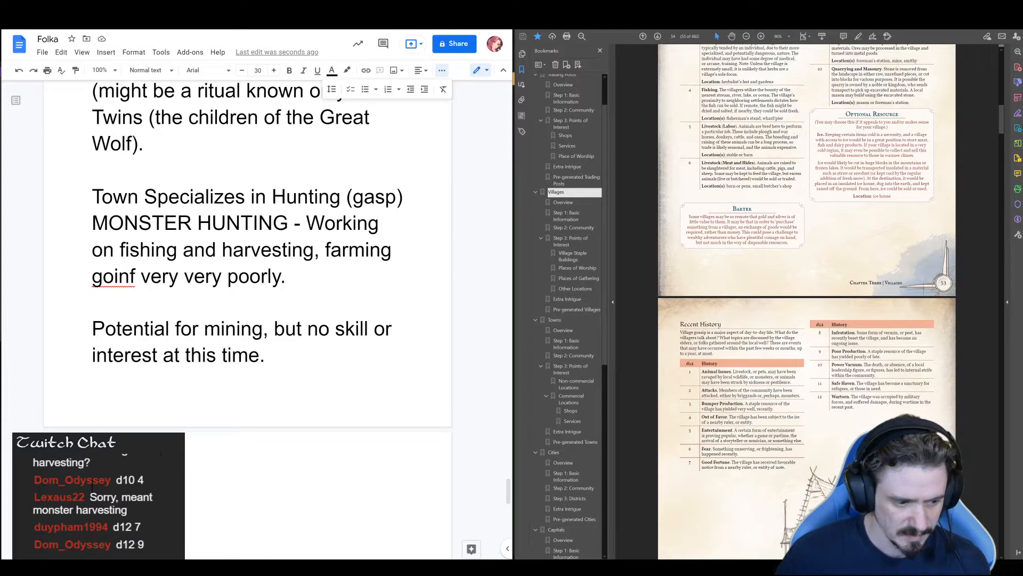
text(Lately:)
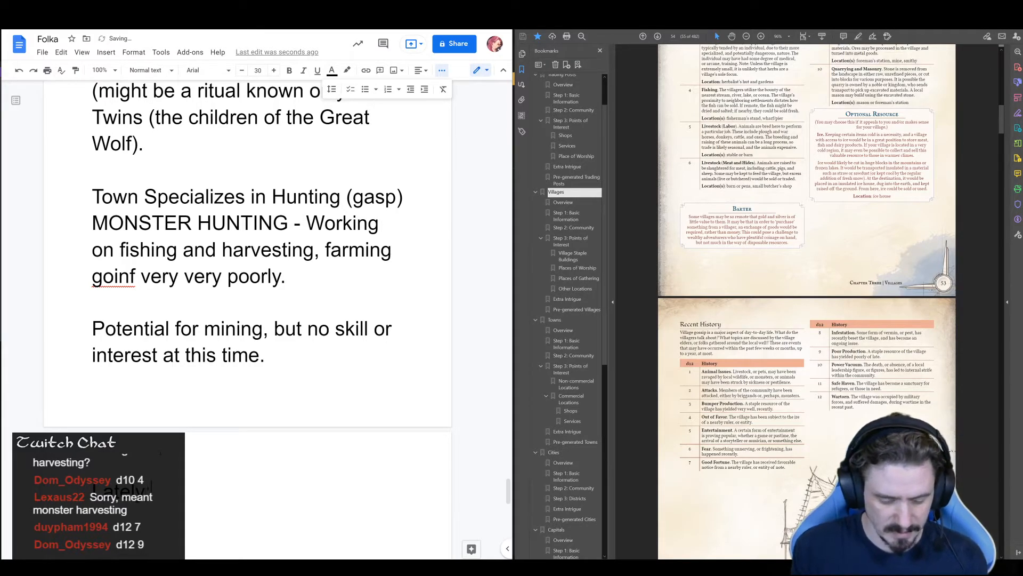
key(Return)
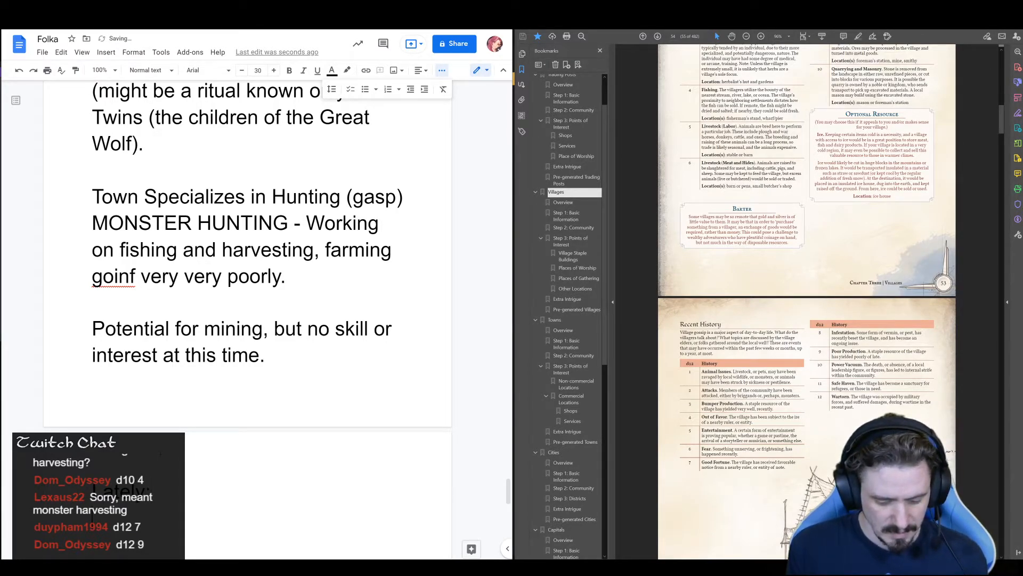
text(Trade aggl)
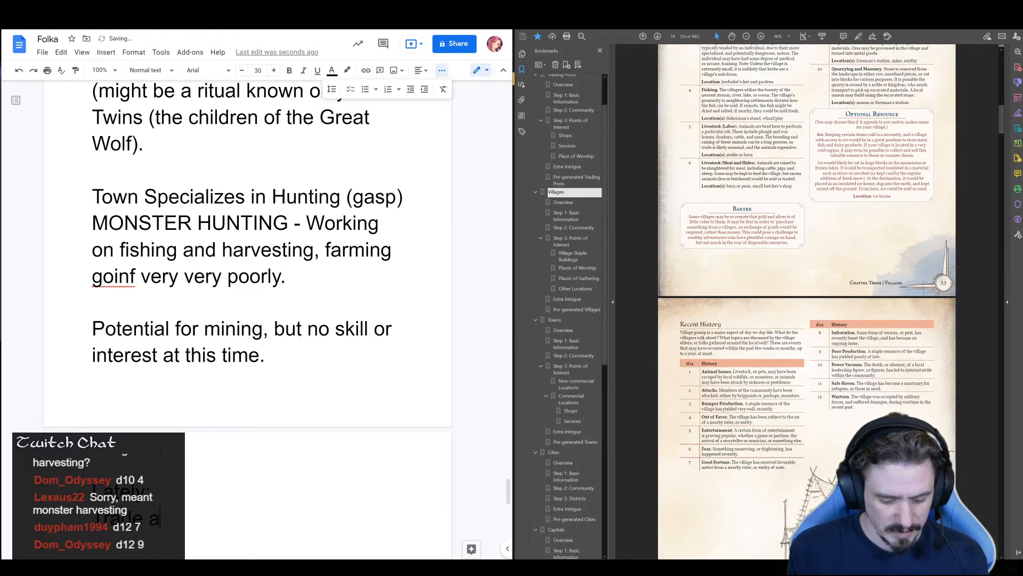
key(BackSpace)
key(BackSpace)
text(reement with)
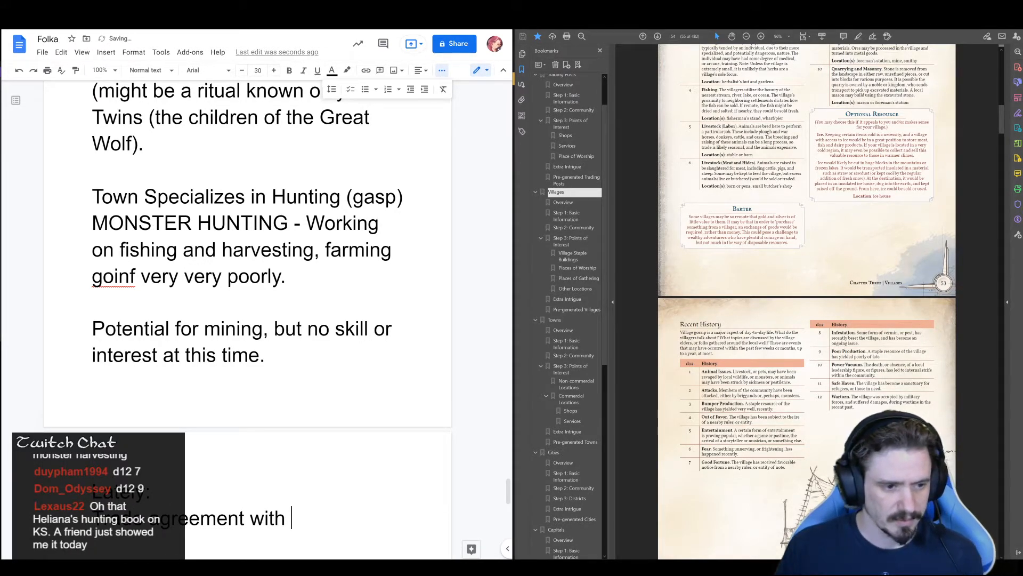
Look through the settlement notes for a trade partner and select the name Zlazová above its desert trade note
scroll(217, 252, up, 8)
scroll(217, 251, up, 15)
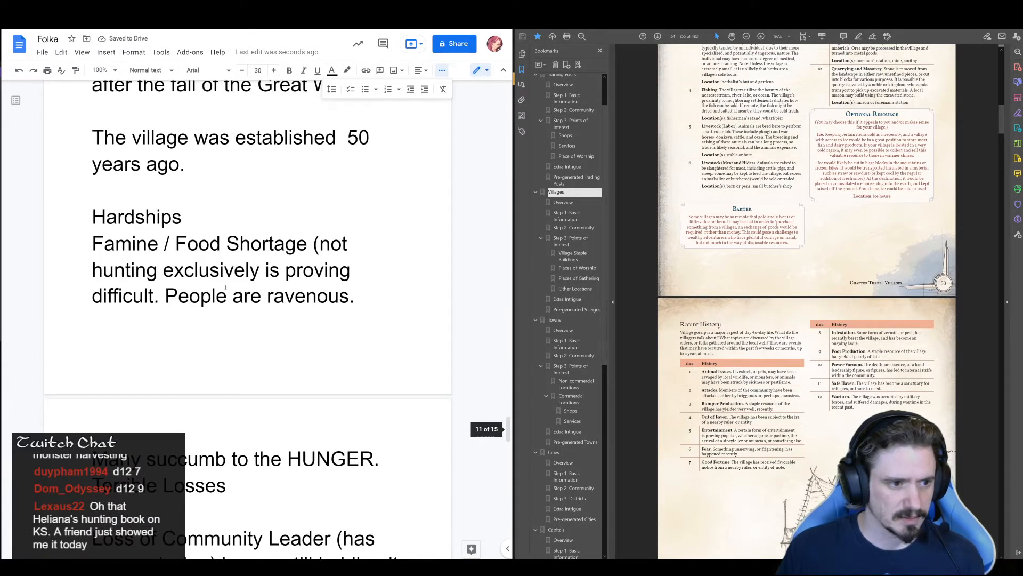
scroll(277, 371, down, 8)
scroll(277, 370, down, 20)
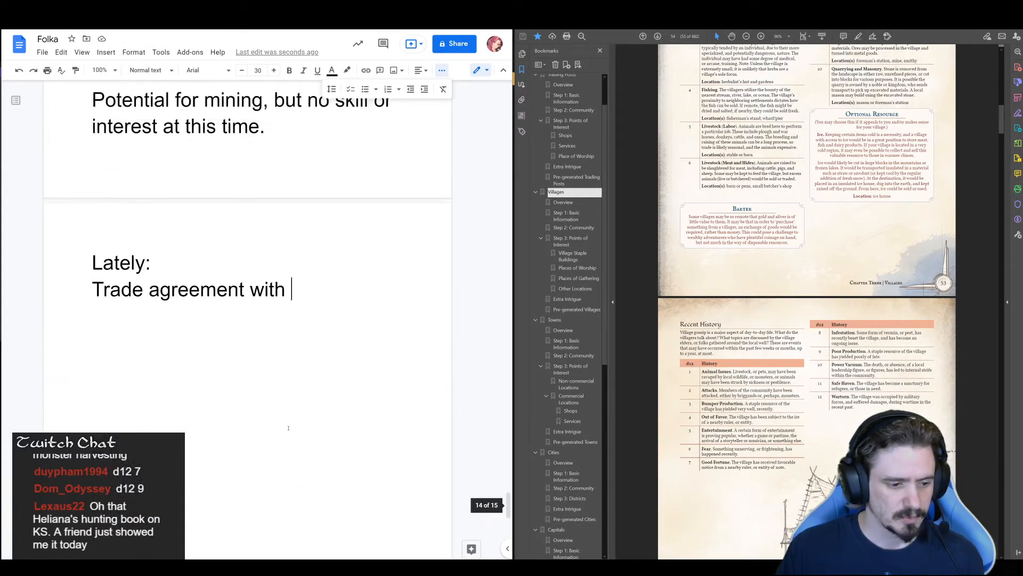
scroll(290, 425, down, 4)
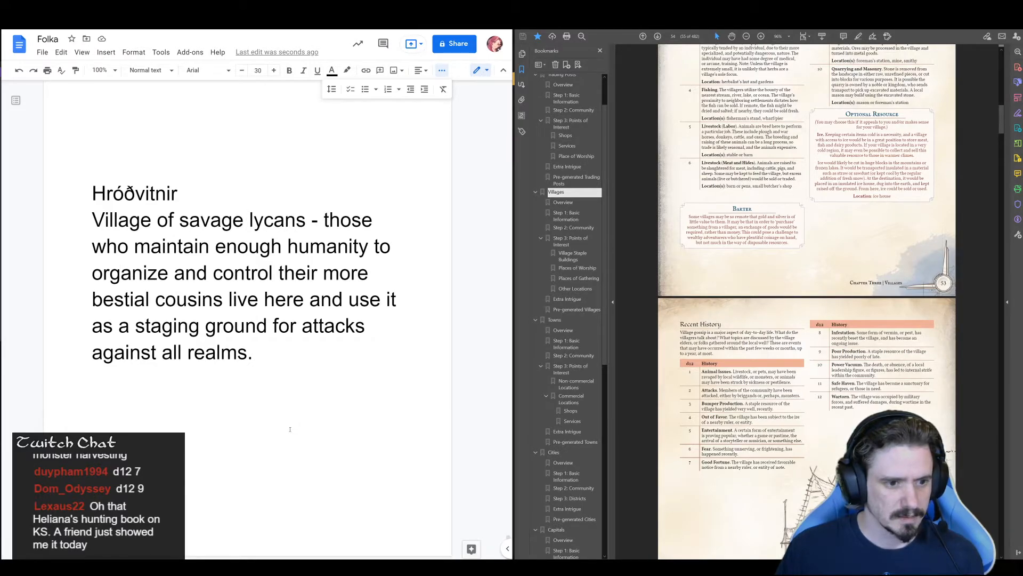
scroll(293, 429, up, 15)
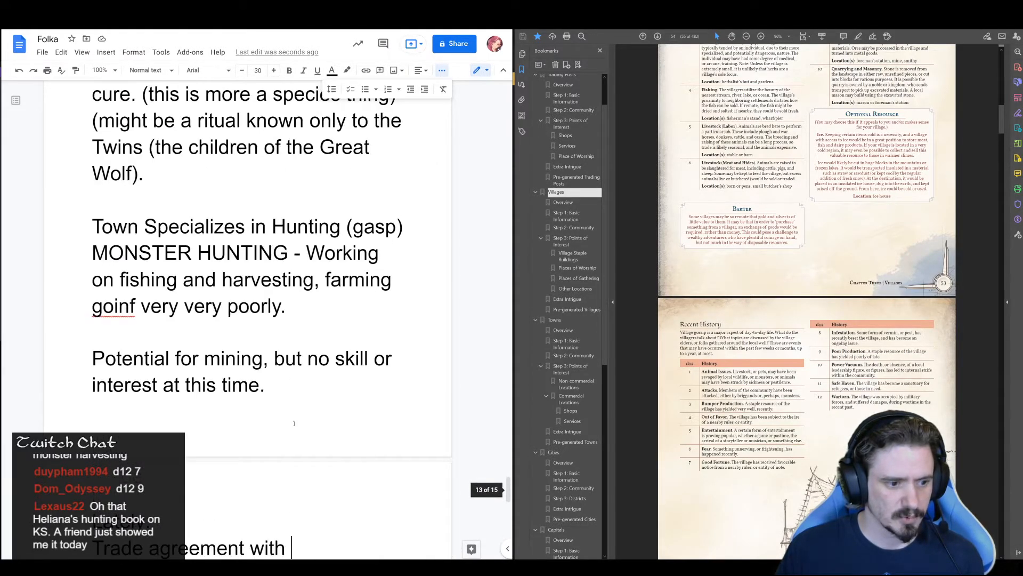
scroll(293, 423, up, 20)
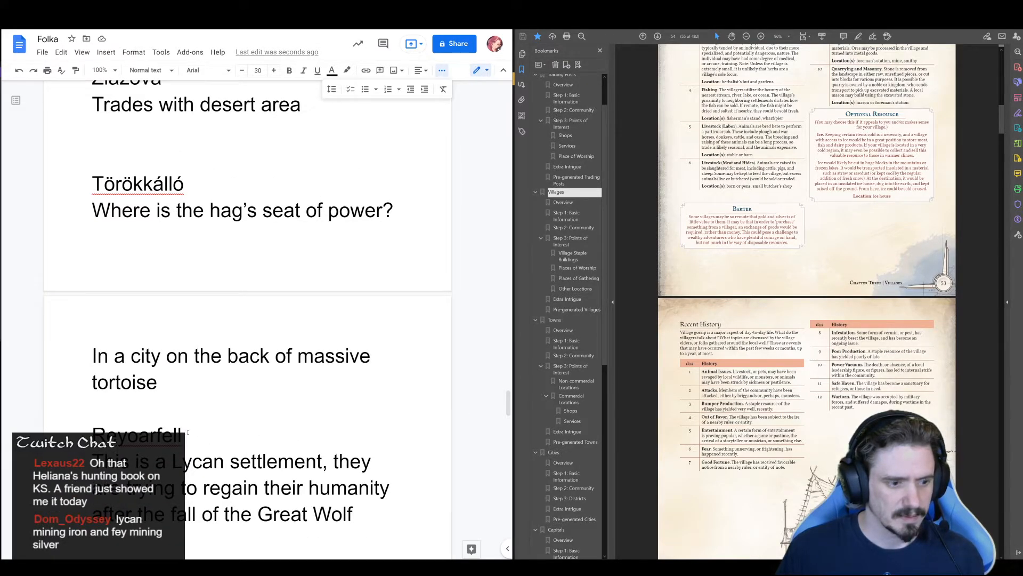
scroll(187, 432, up, 3)
drag(177, 212, 71, 204)
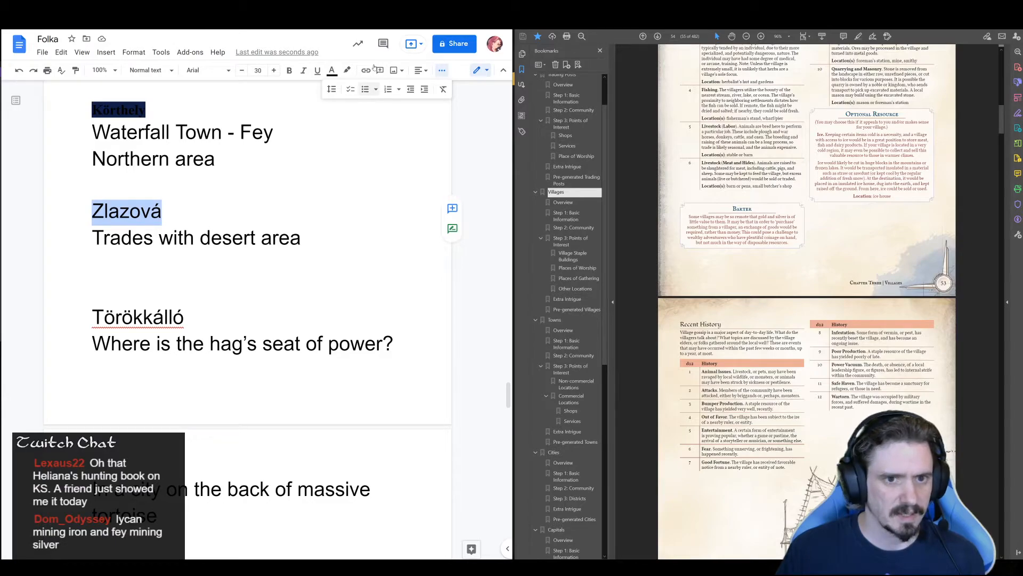
click(385, 20)
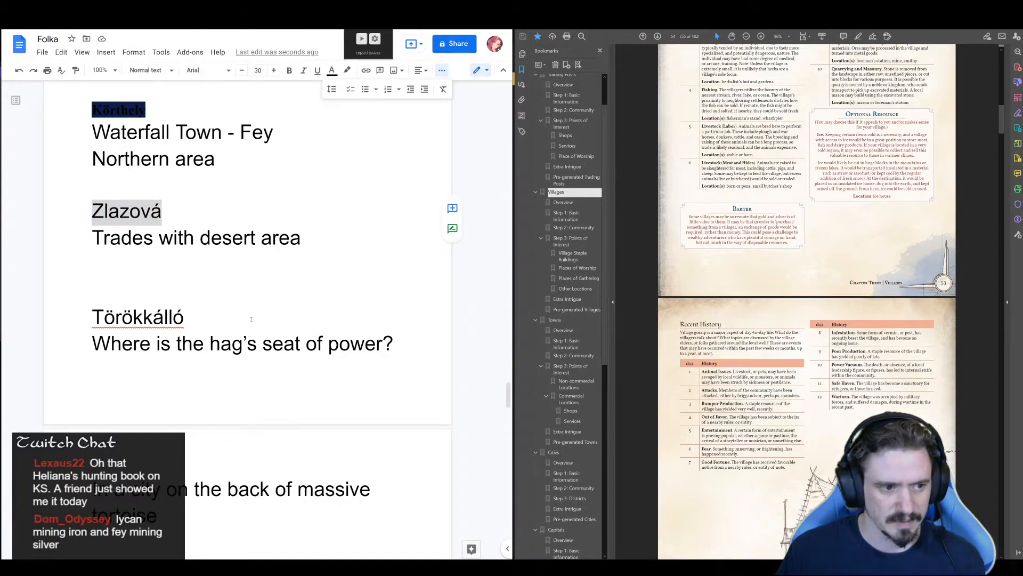
Complete the trade agreement line under "Lately:" with the town name "Zlazova"
scroll(252, 317, down, 15)
scroll(275, 368, down, 15)
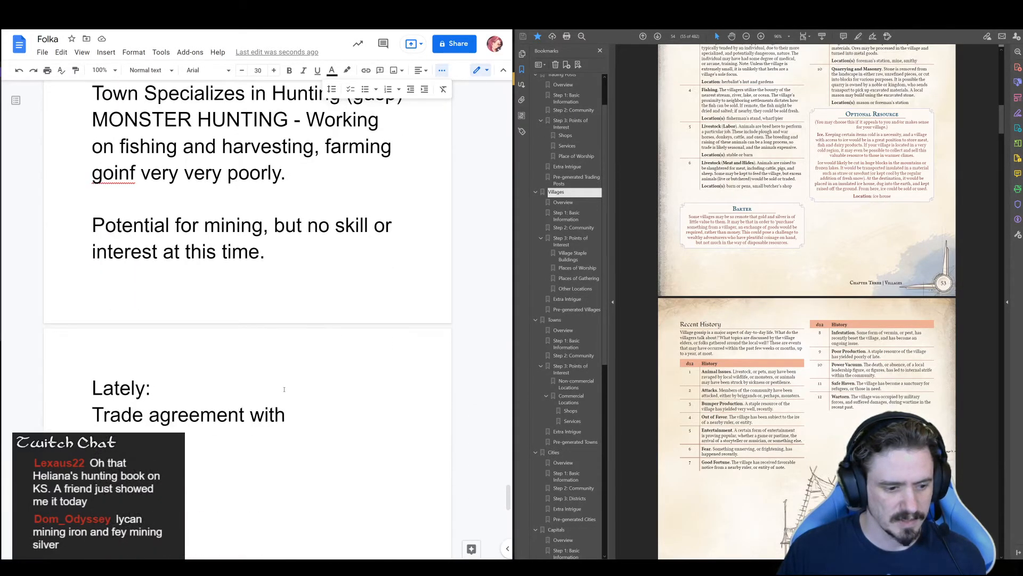
scroll(284, 390, down, 3)
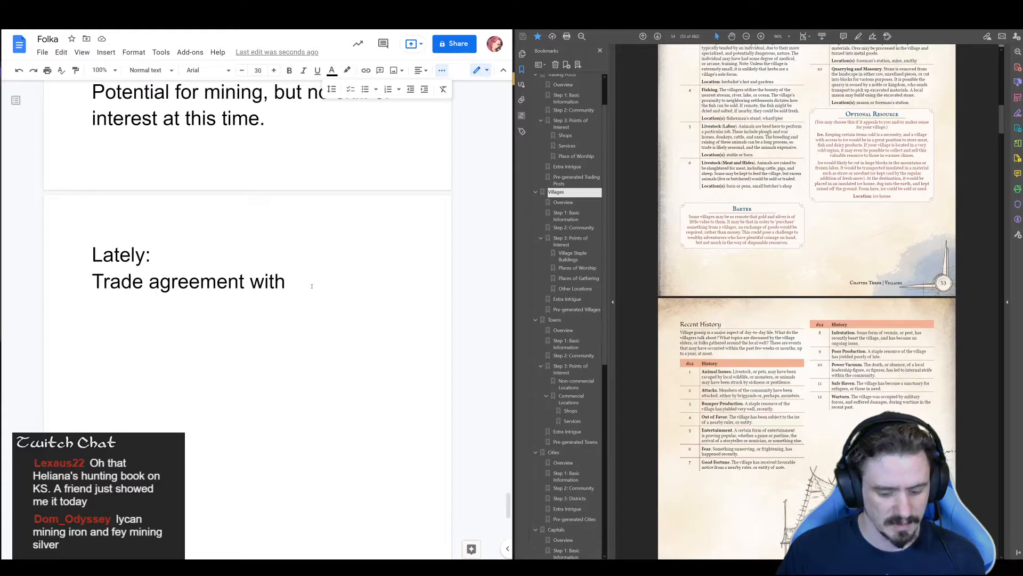
text(Very Large. Up to 120 standing structures.)
key(ctrl+z)
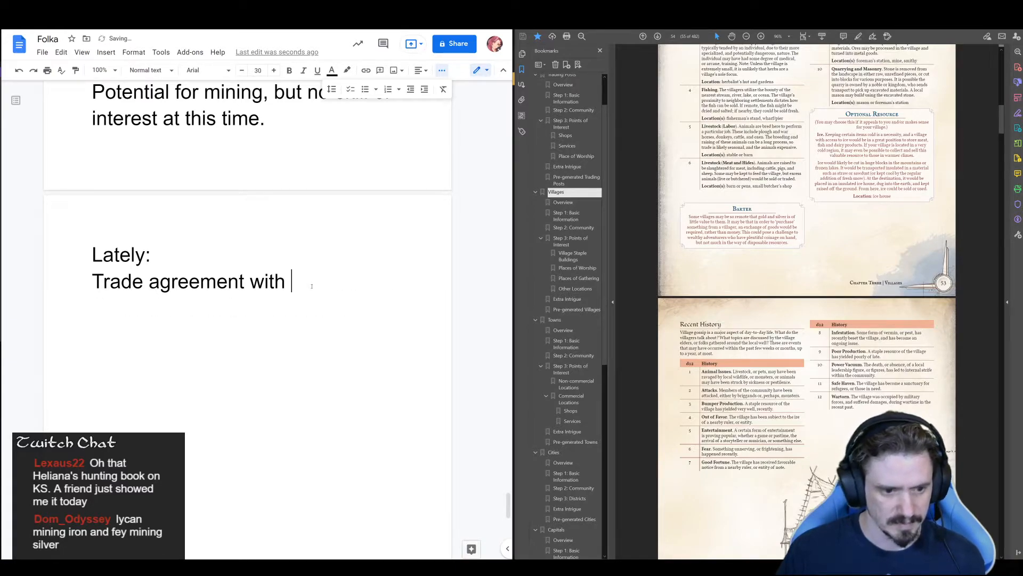
text(Zla)
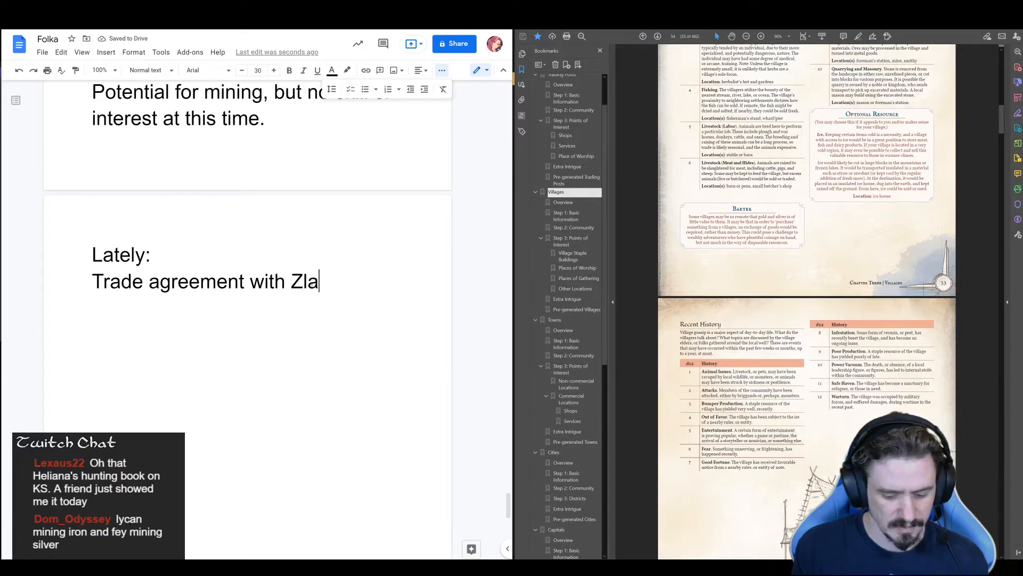
text(zova)
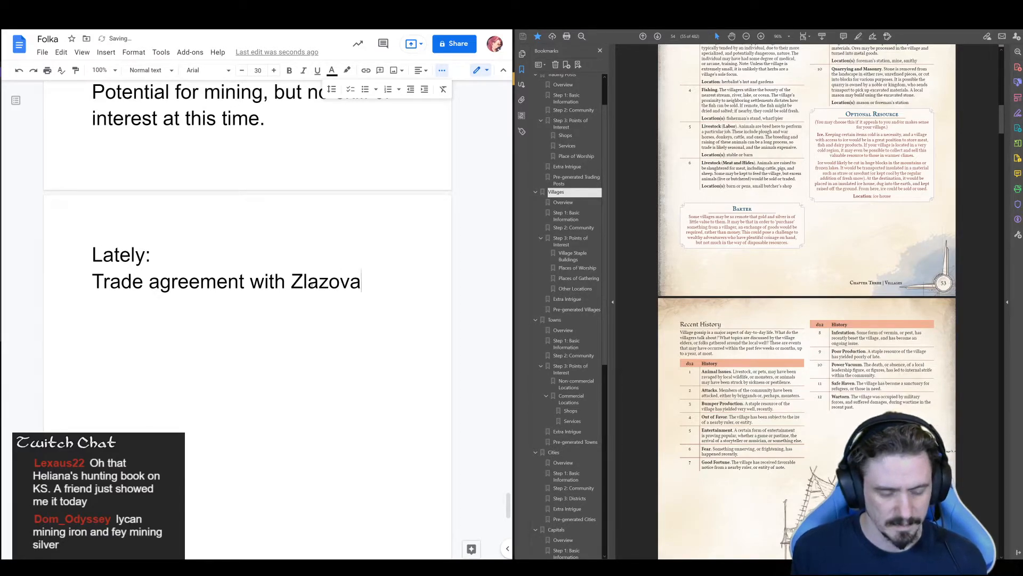
Below the trade agreement, add the line "But - continue to produce poor quality good ,m resources, and services out side of hunting."
key(Return)
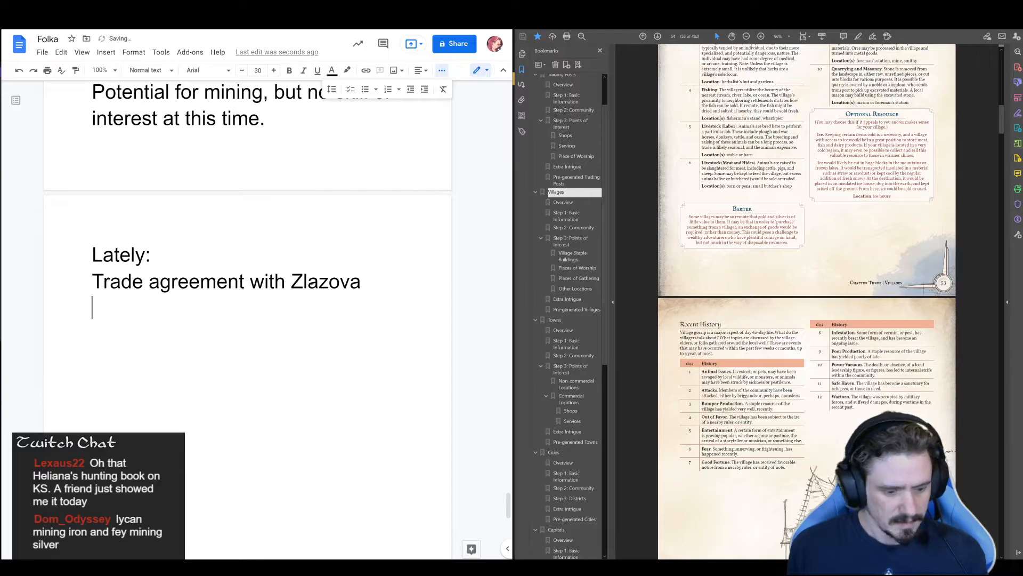
text(but - )
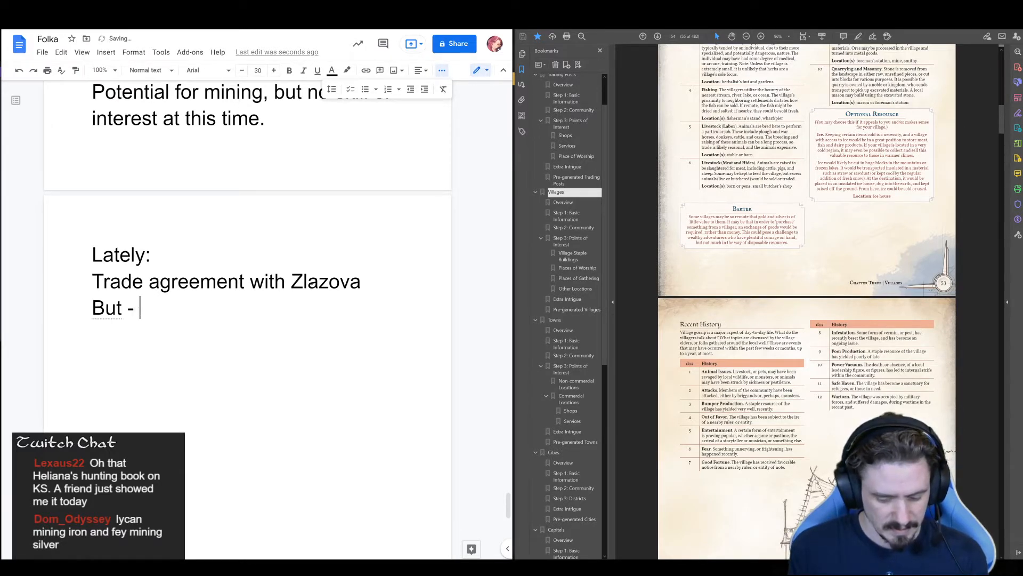
text(conti)
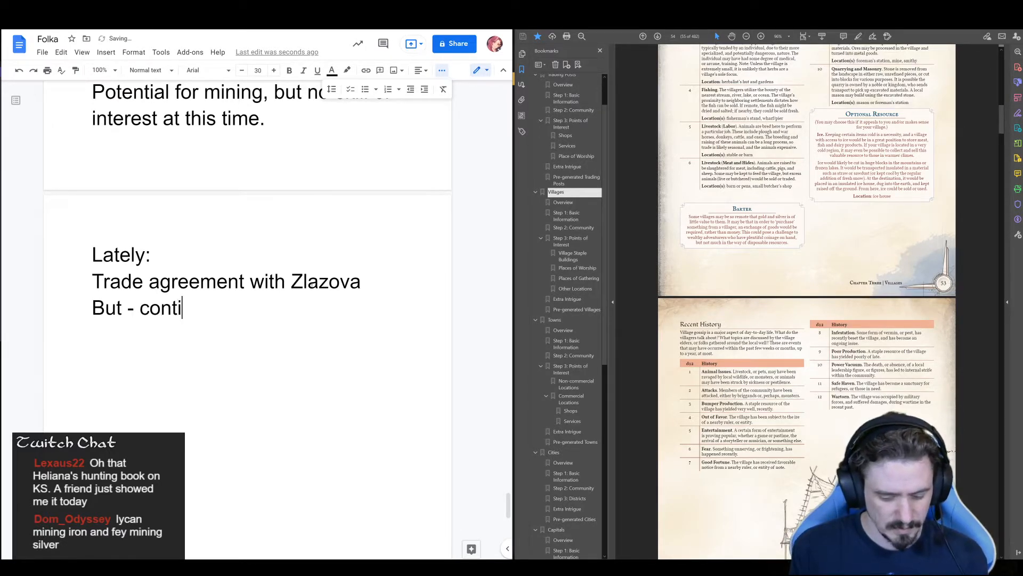
text(nue to produce )
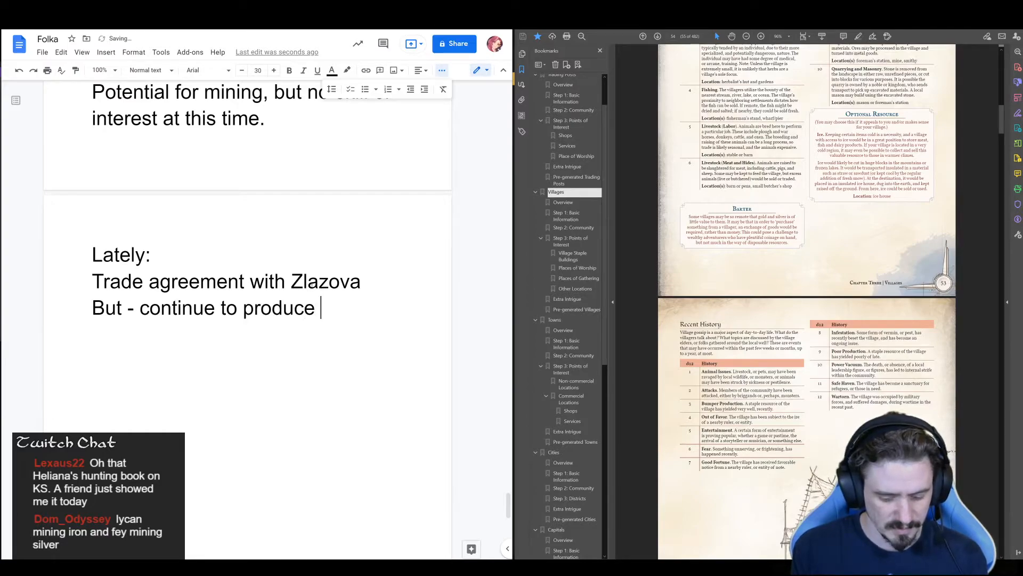
text(poor q)
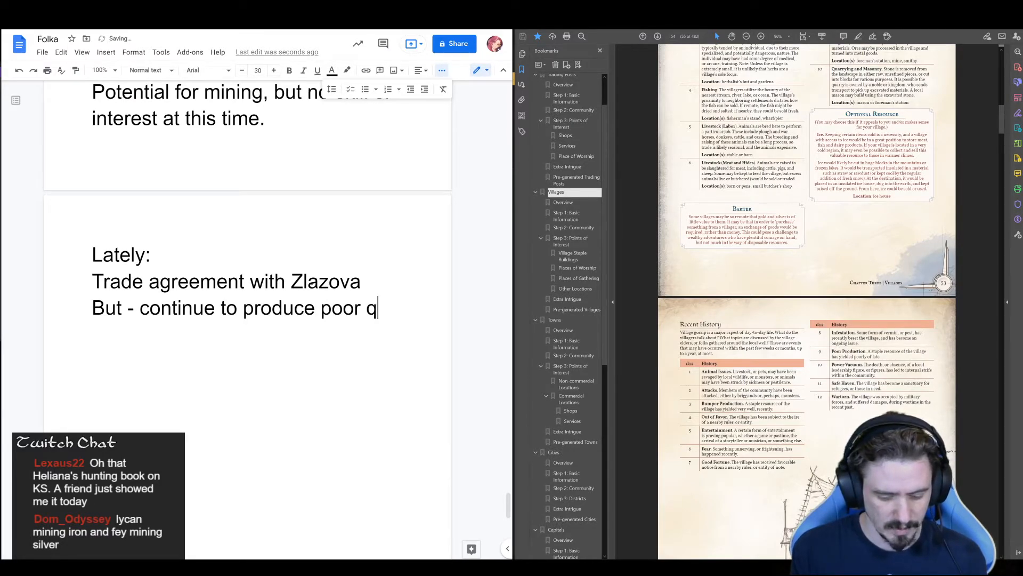
text(uality good)
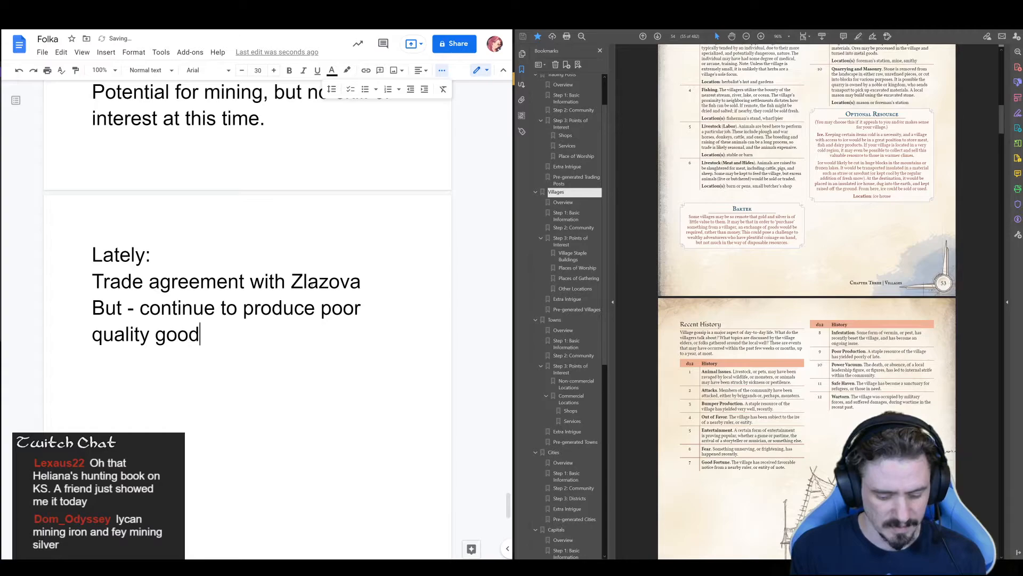
text( a)
key(BackSpace)
text(,m r)
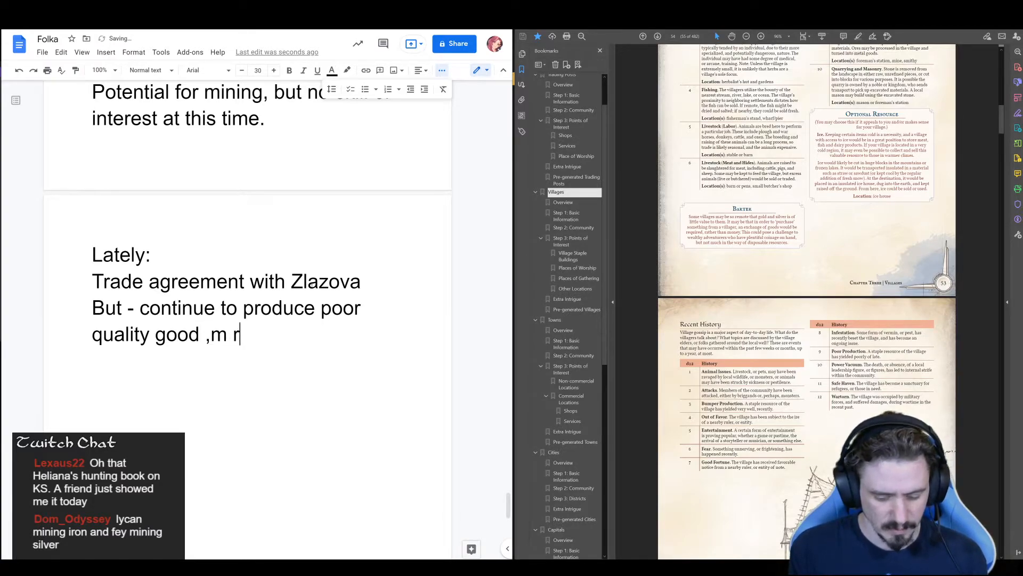
text(sources, and re)
key(BackSpace)
key(BackSpace)
text(servi)
text(out side of h)
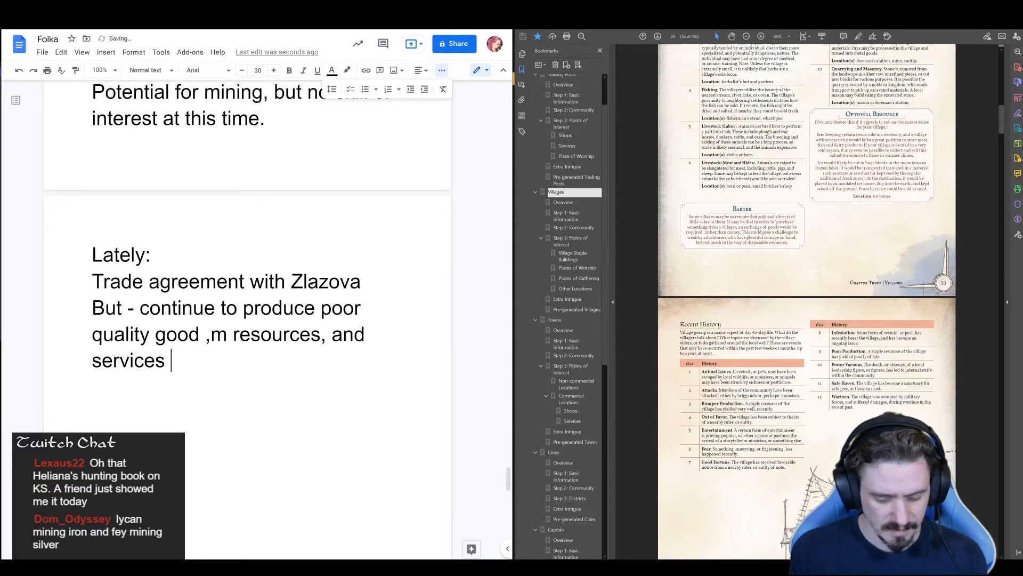
text(unting.)
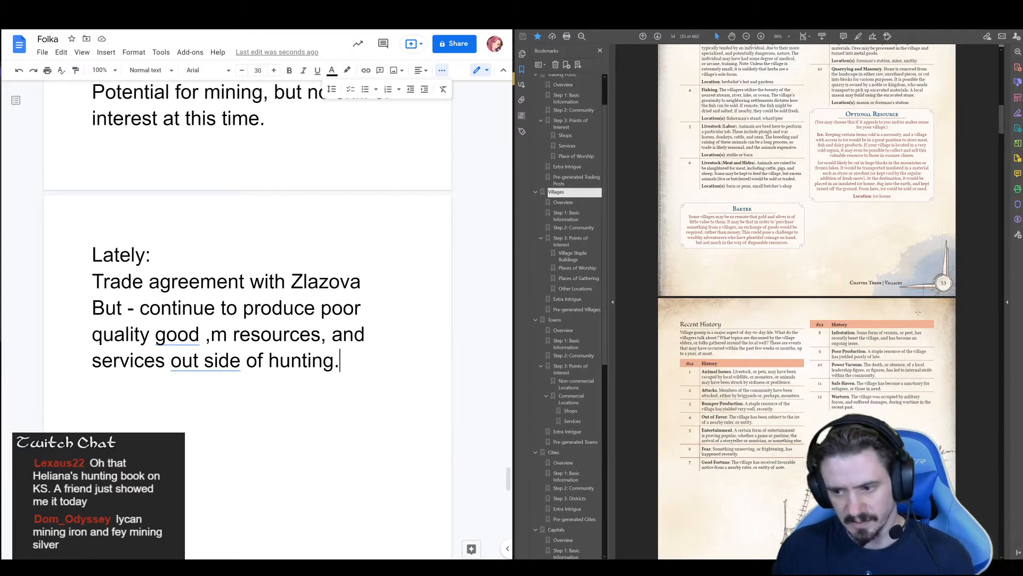
Consult the guide's village community tables and add a separate "Demographics" heading below the recent history notes
scroll(806, 301, down, 5)
scroll(843, 354, down, 7)
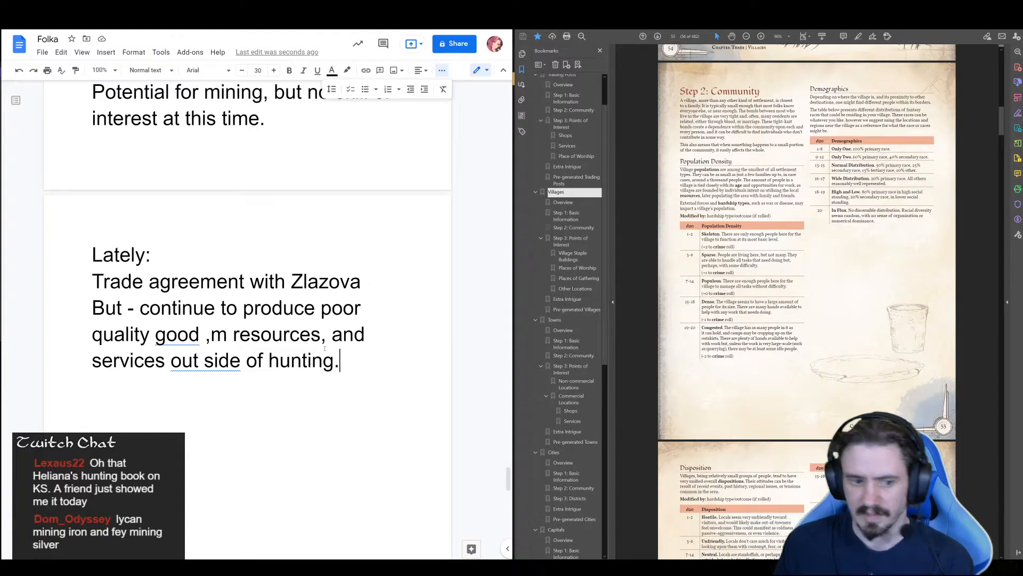
key(Return)
text(Demo)
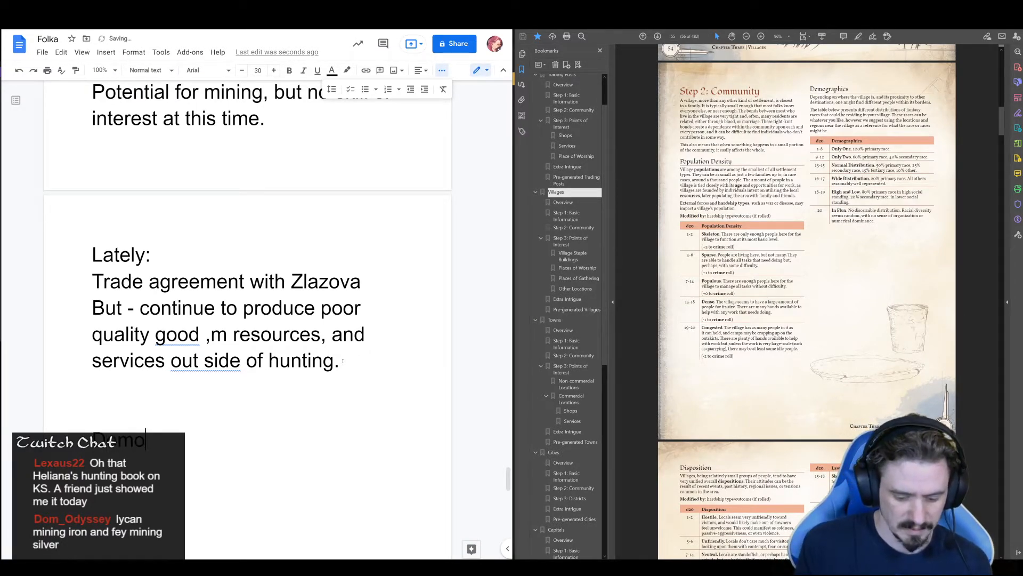
text(graphics)
key(Return)
Under the Demographics heading, write "Lycan with a smattering of fey and red caps."
text(Human with a s)
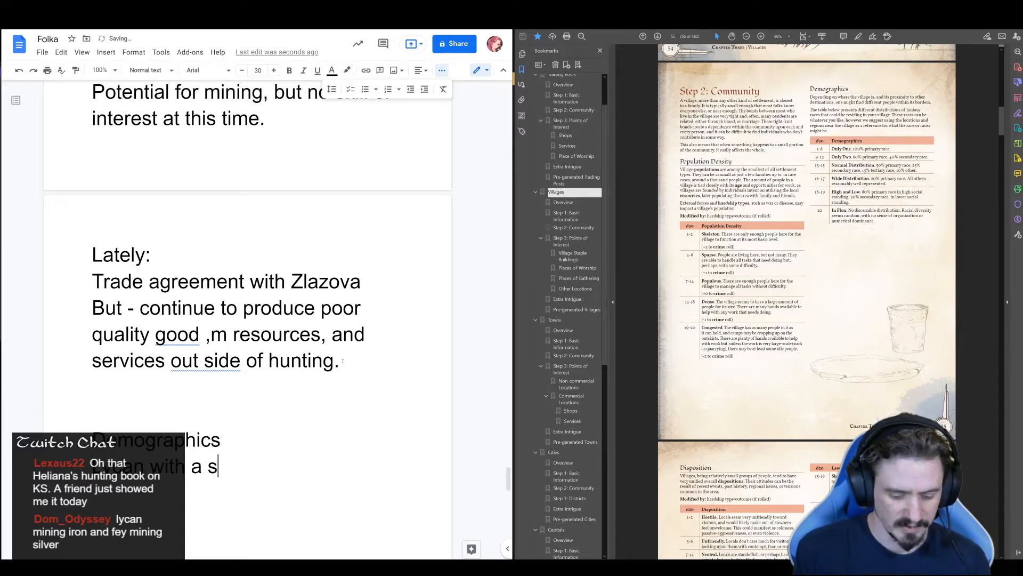
text(mattering of )
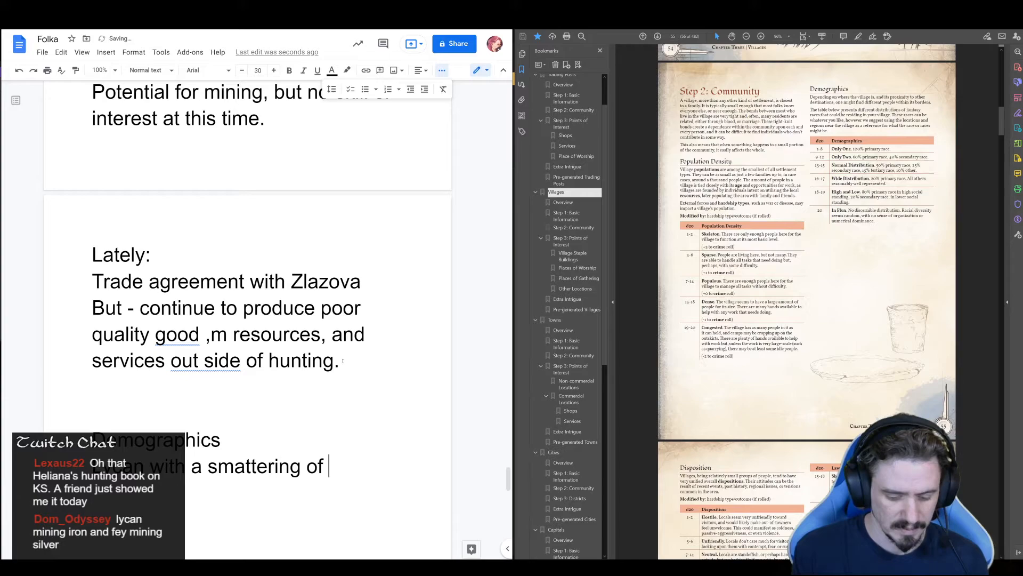
text(fey and)
key(BackSpace)
text(d fedg)
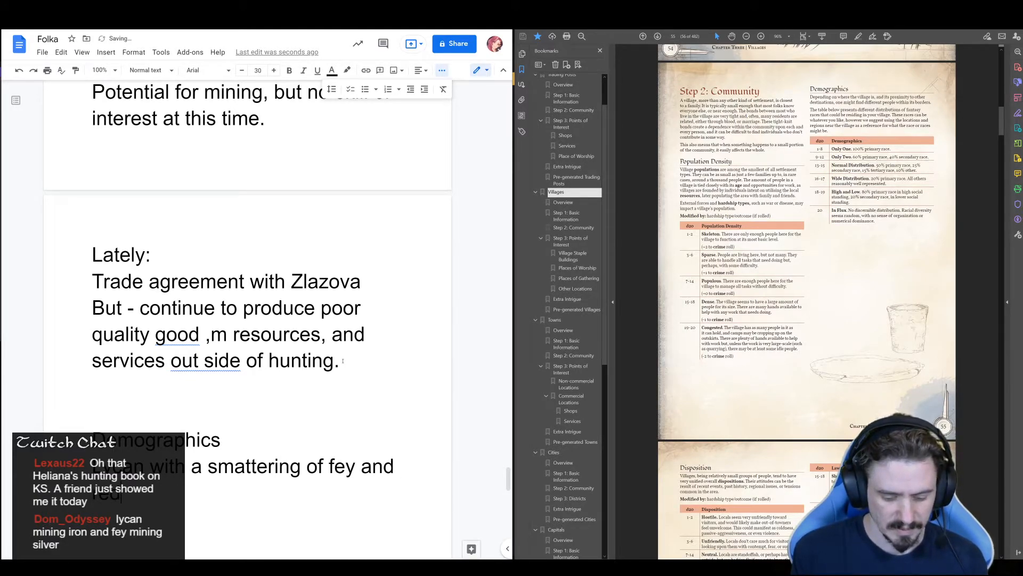
text(uarsd)
key(BackSpace)
key(BackSpace)
key(BackSpace)
key(BackSpace)
key(BackSpace)
key(BackSpace)
key(BackSpace)
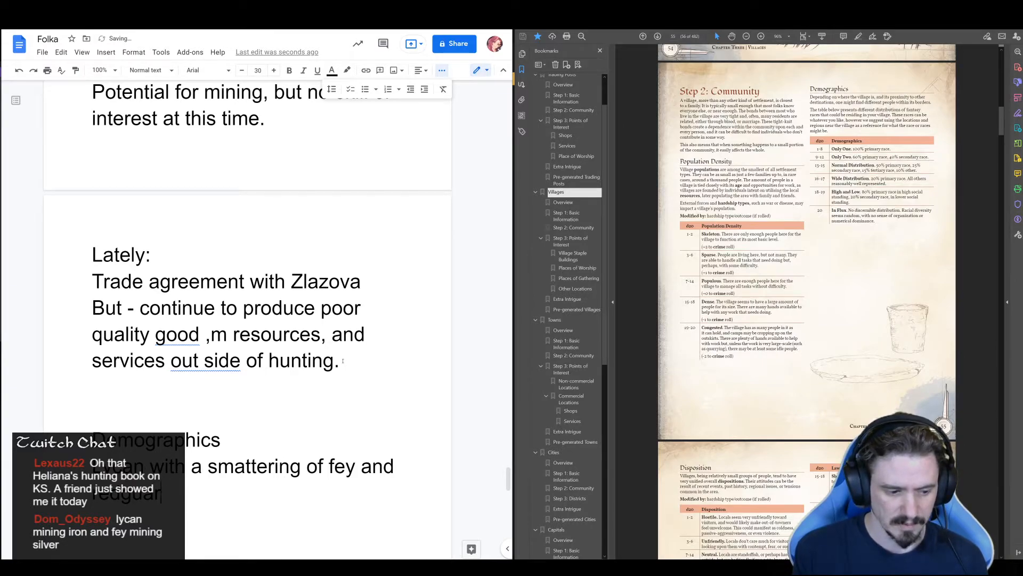
text(d hats)
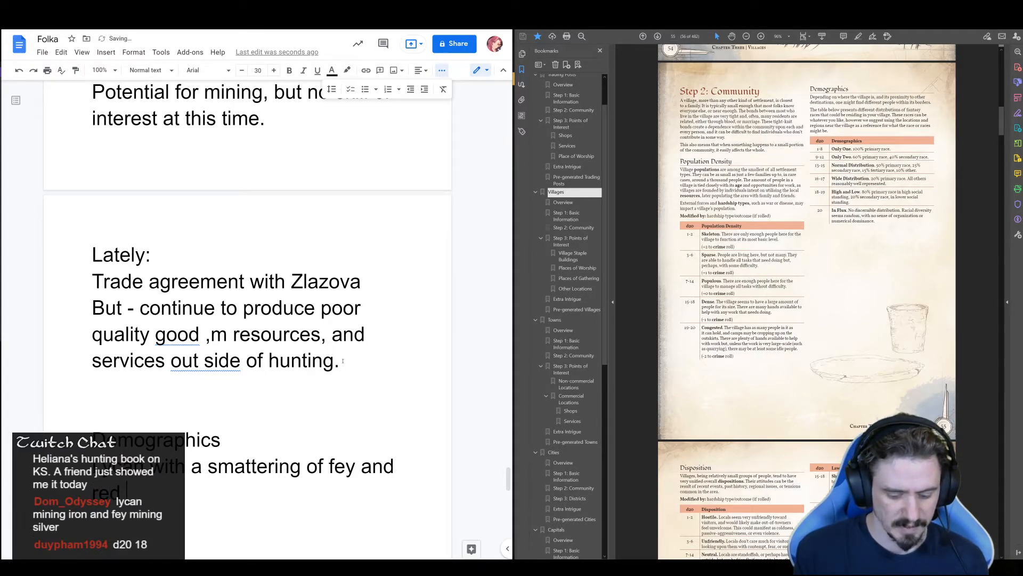
key(BackSpace)
key(BackSpace)
key(BackSpace)
key(BackSpace)
text(caps.)
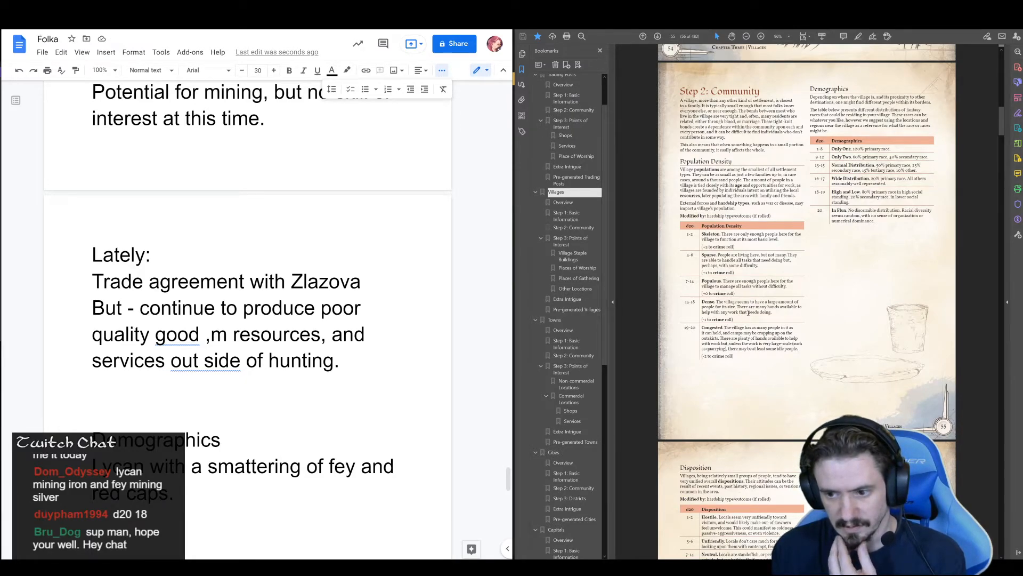
Copy the guide's "Dense" population density entry, including its crime modifier, into the notes after a new "Population:" label above Demographics
mouse_move(731, 326)
mouse_down()
mouse_move(709, 307)
mouse_move(725, 326)
mouse_move(736, 320)
mouse_up()
key(ctrl+c)
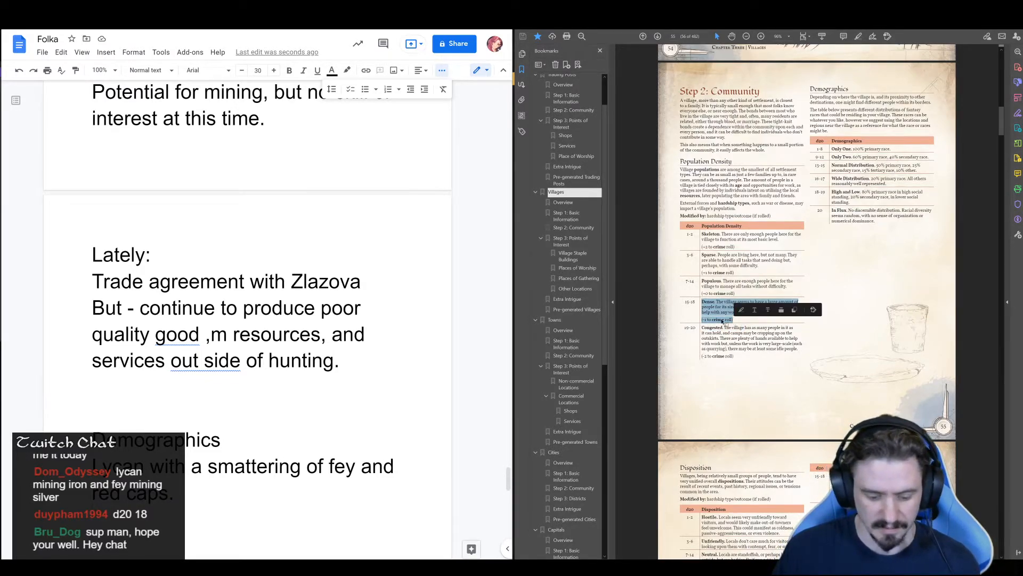
click(160, 383)
click(160, 383)
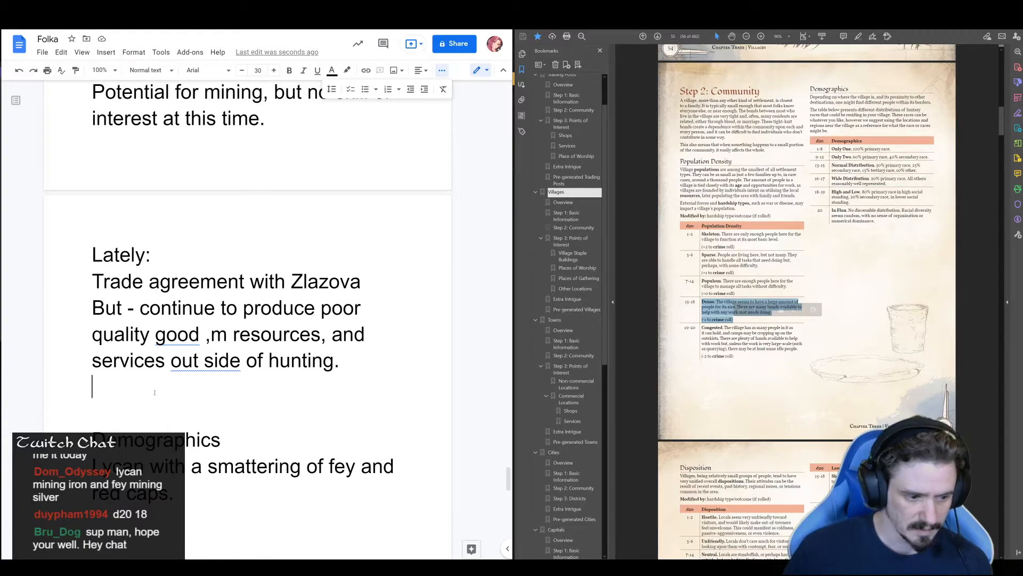
key(Return)
text(Population:)
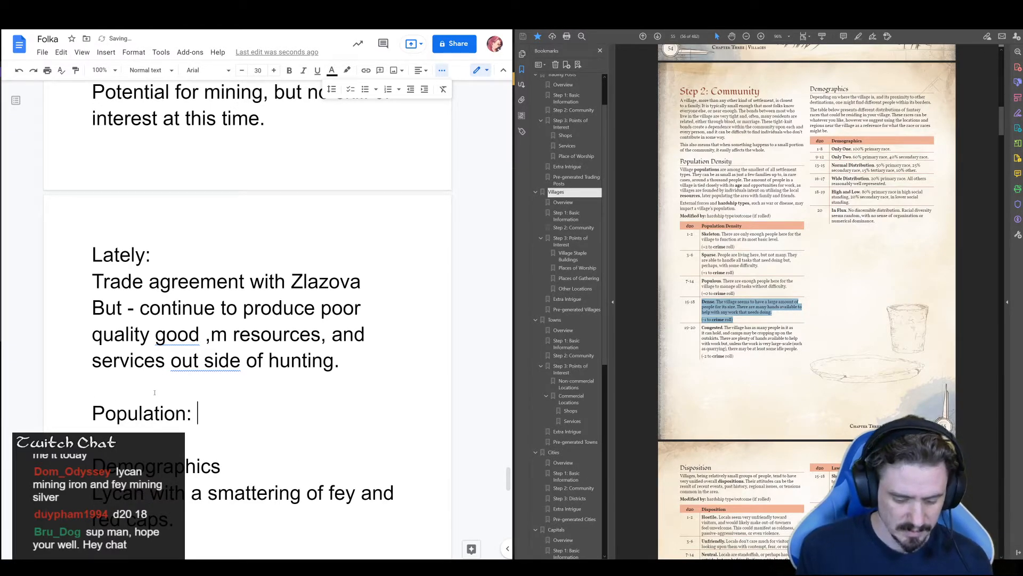
key(ctrl+v)
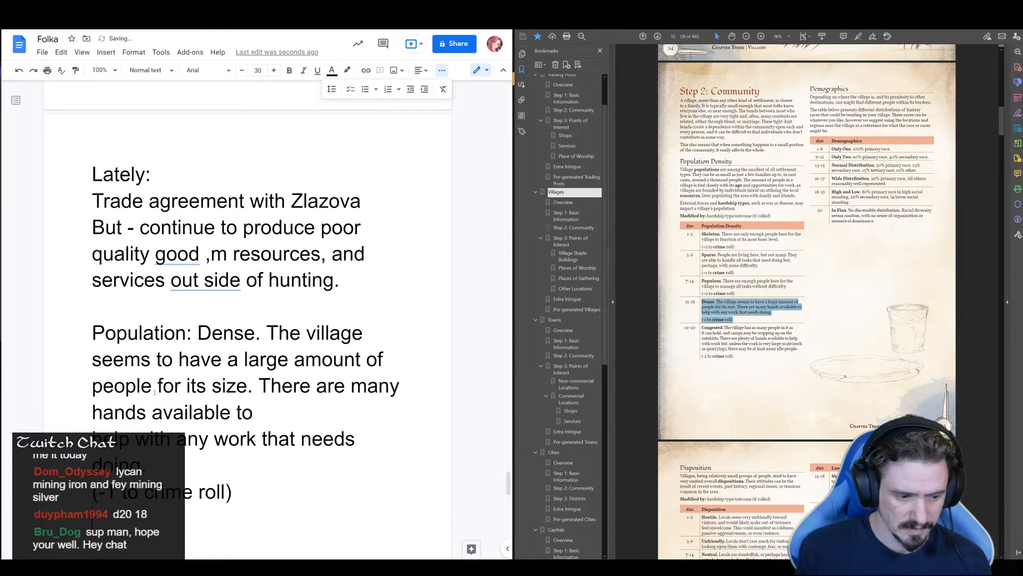
Below the population entry, add "This is the only real settlement for Lycans with this way of thinking within the borders of Folka."
key(Return)
text(This is)
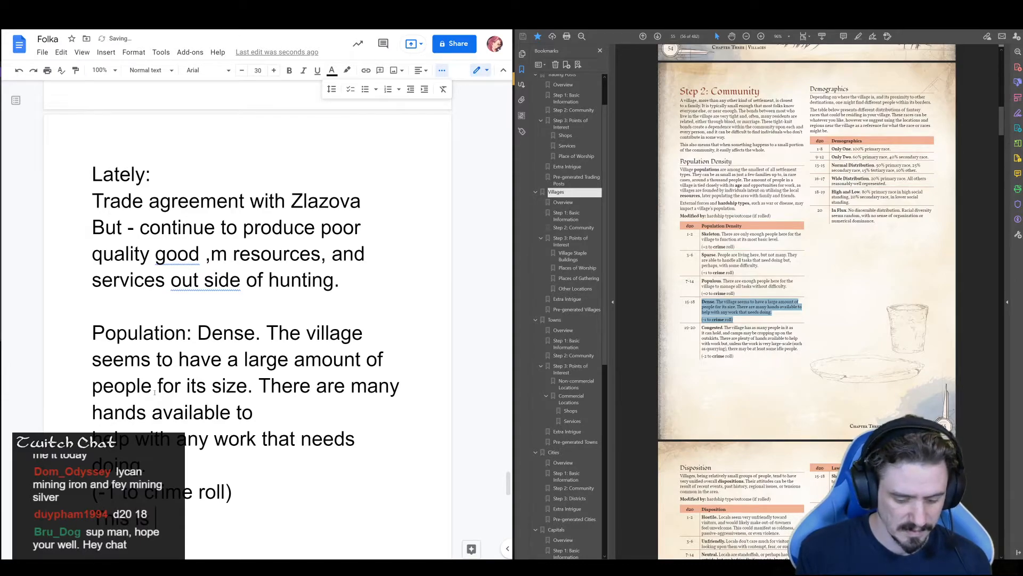
text( the only real)
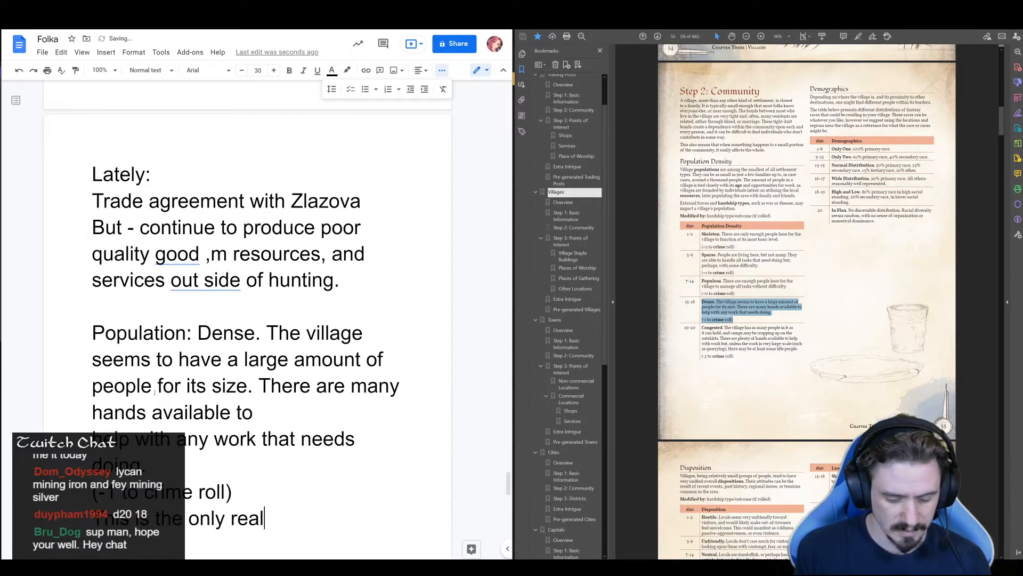
text( settlement for lycans)
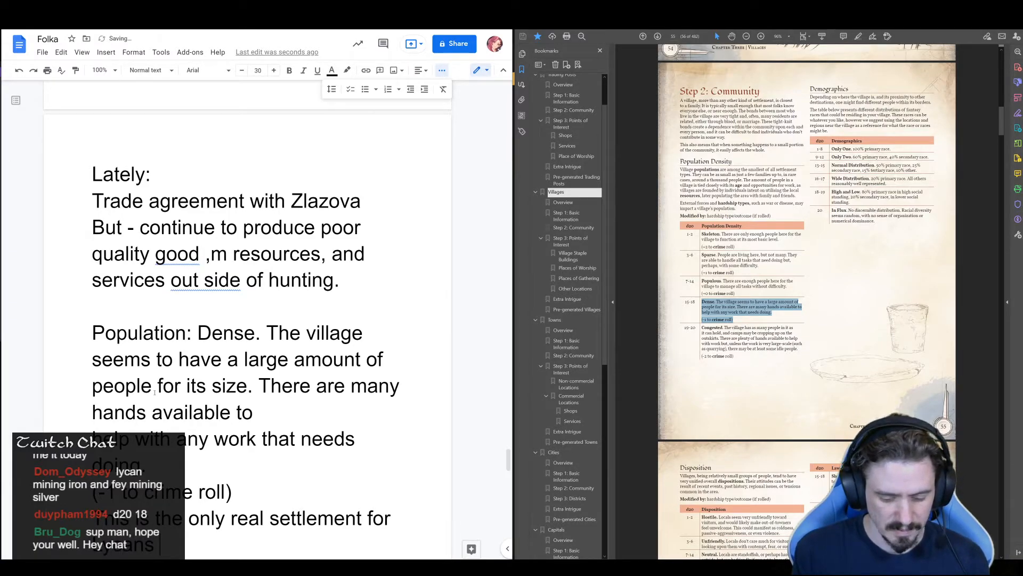
text( with this way of thinking )
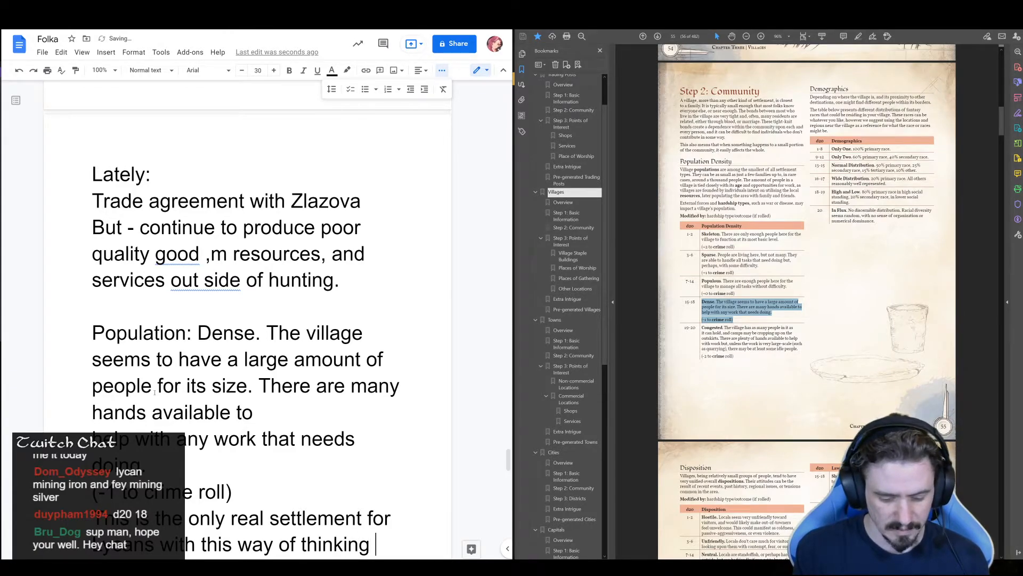
text(within the bo)
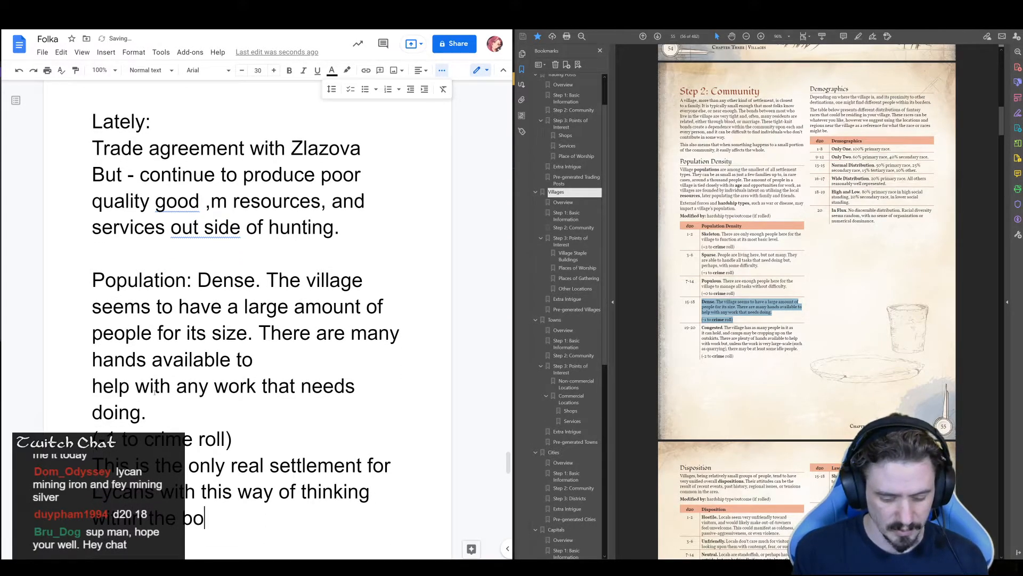
text(rders of )
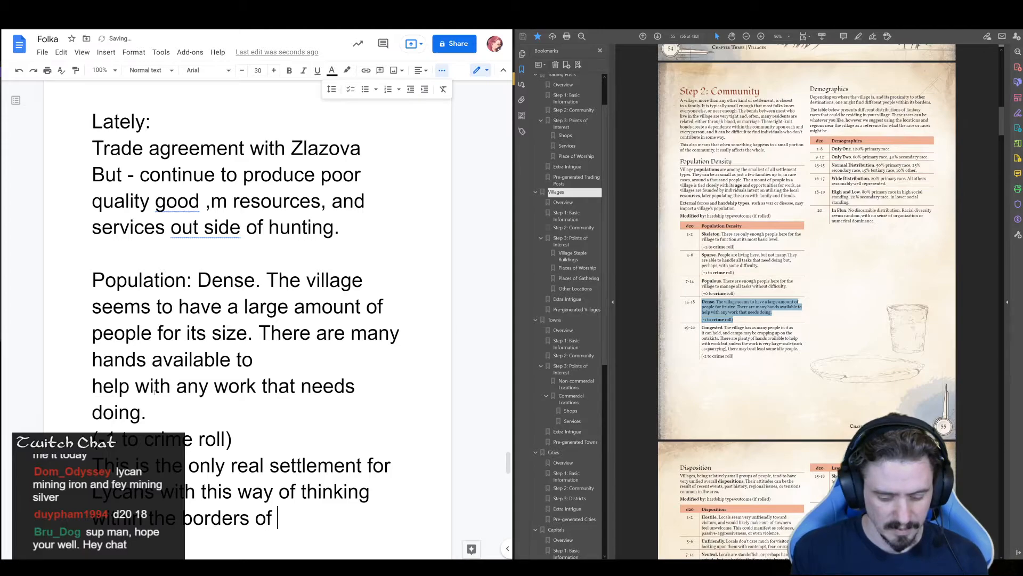
text(Folka.)
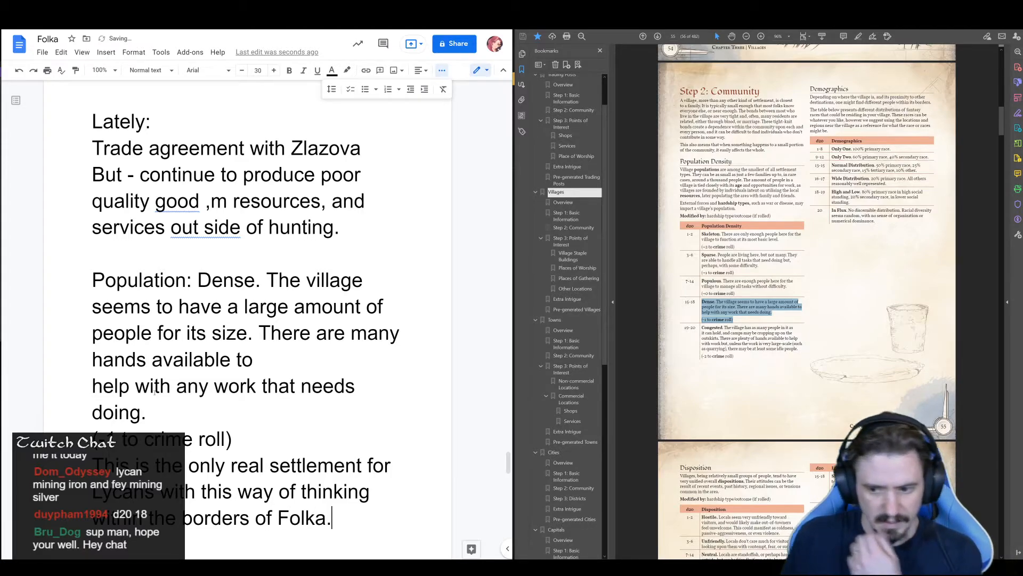
Examine the guide's village disposition, law enforcement and leadership tables, and return to the Demographics section of the notes
scroll(788, 353, down, 5)
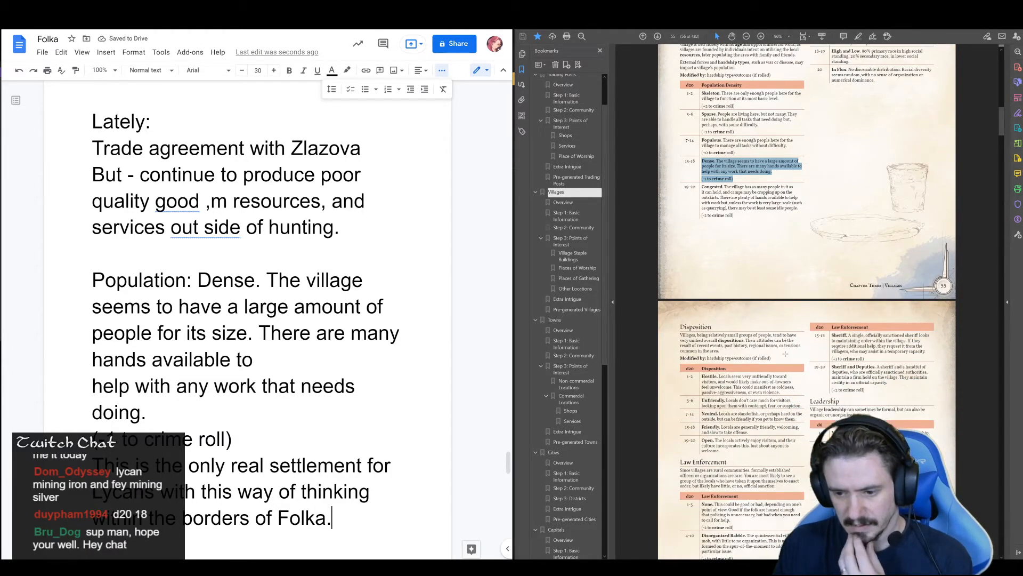
scroll(788, 353, down, 3)
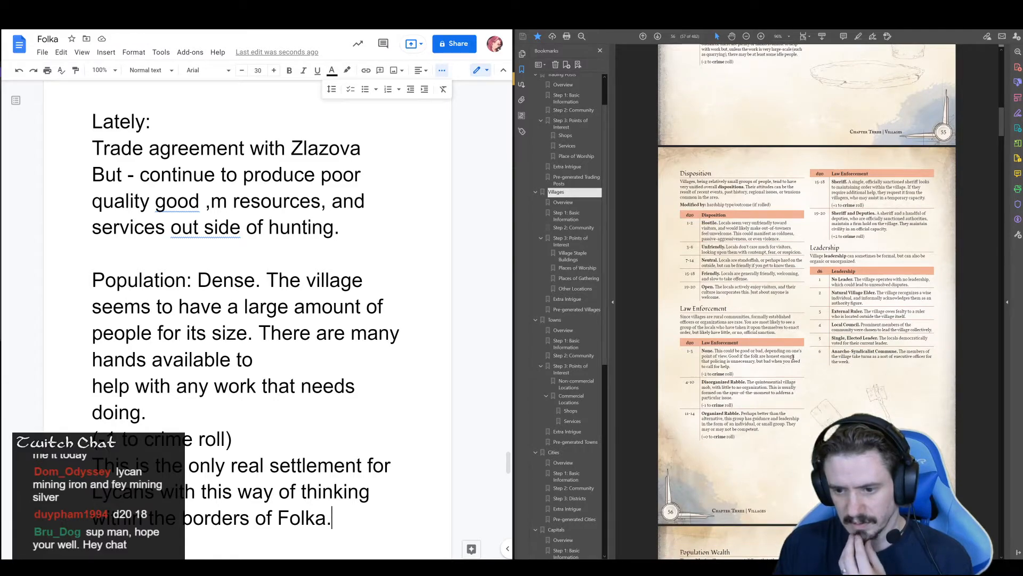
scroll(788, 358, down, 1)
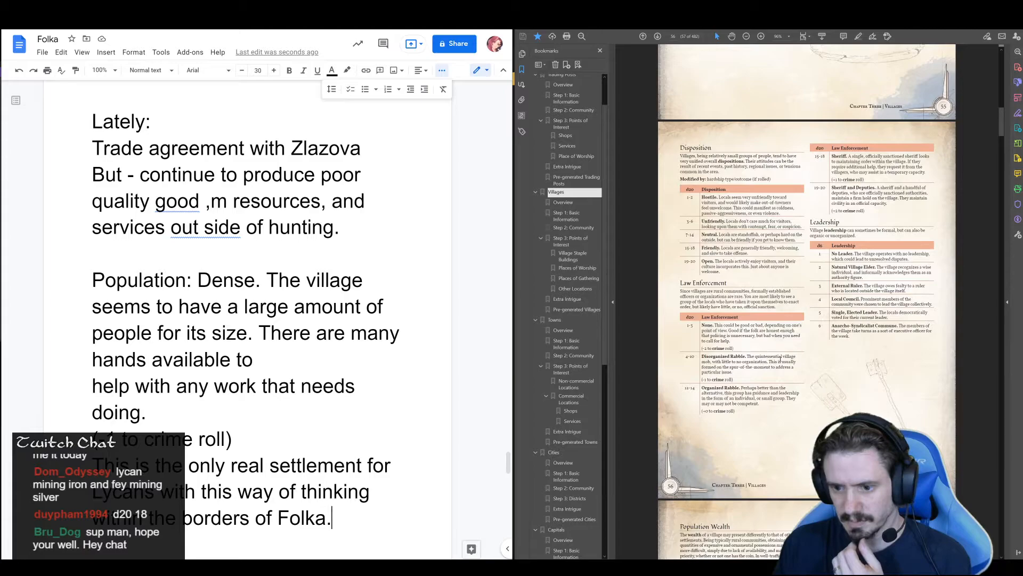
scroll(780, 360, down, 3)
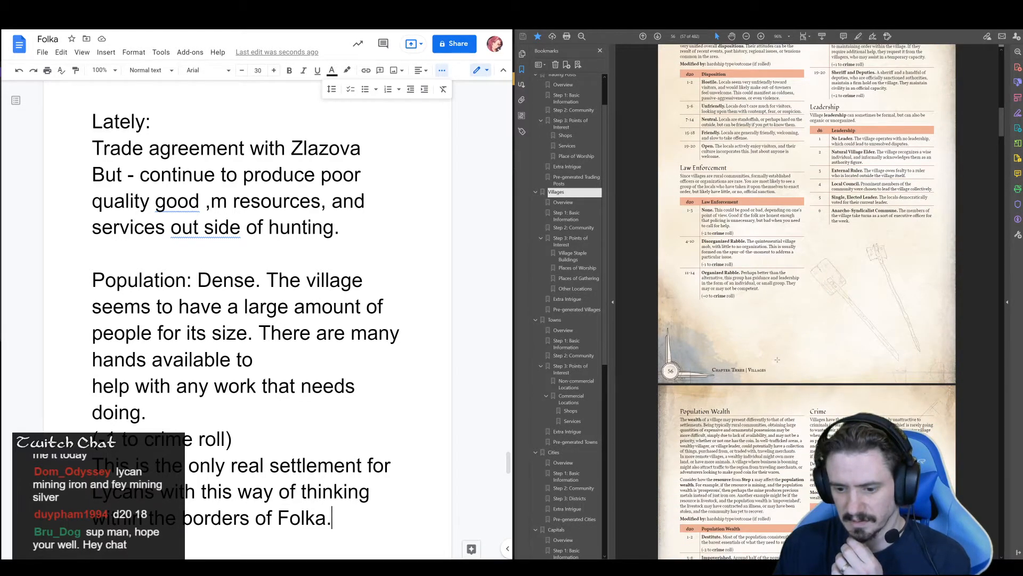
scroll(777, 360, up, 1)
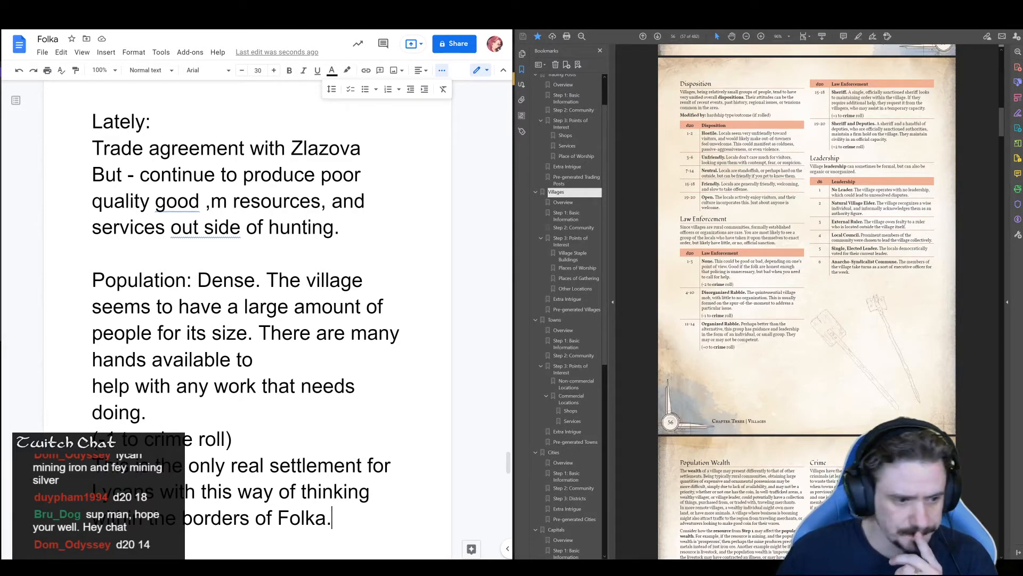
scroll(143, 372, down, 2)
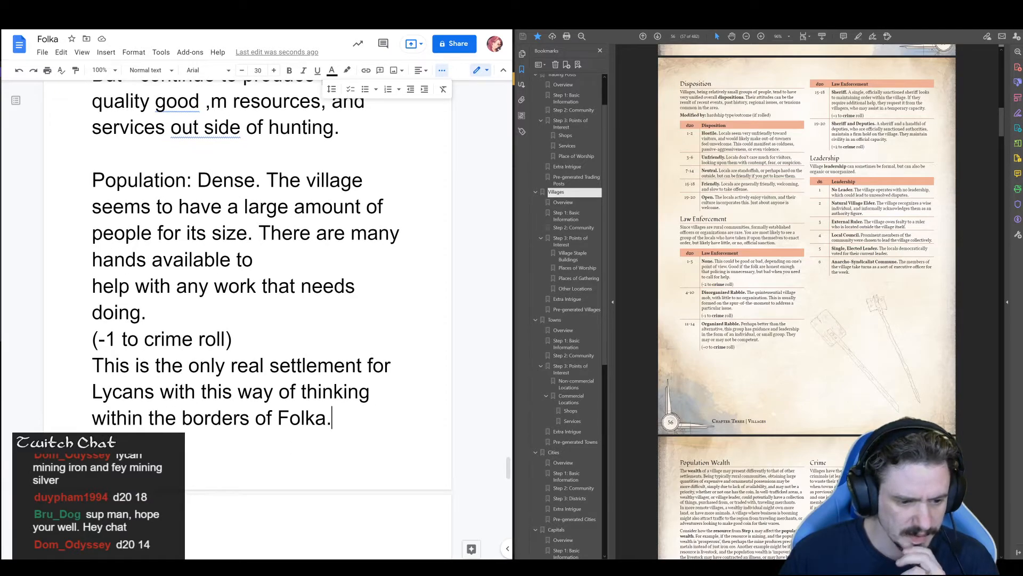
scroll(263, 405, down, 3)
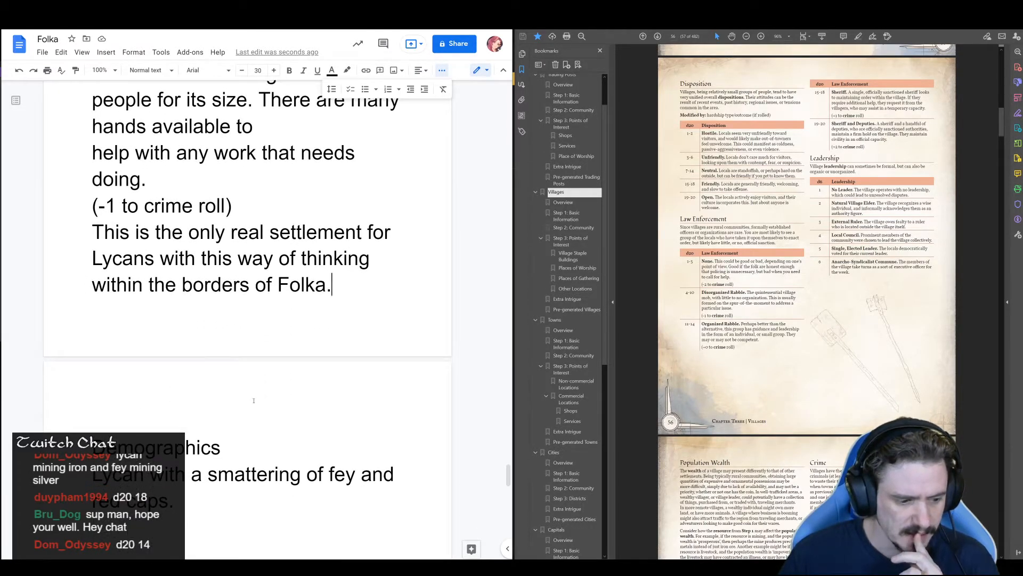
scroll(247, 459, down, 2)
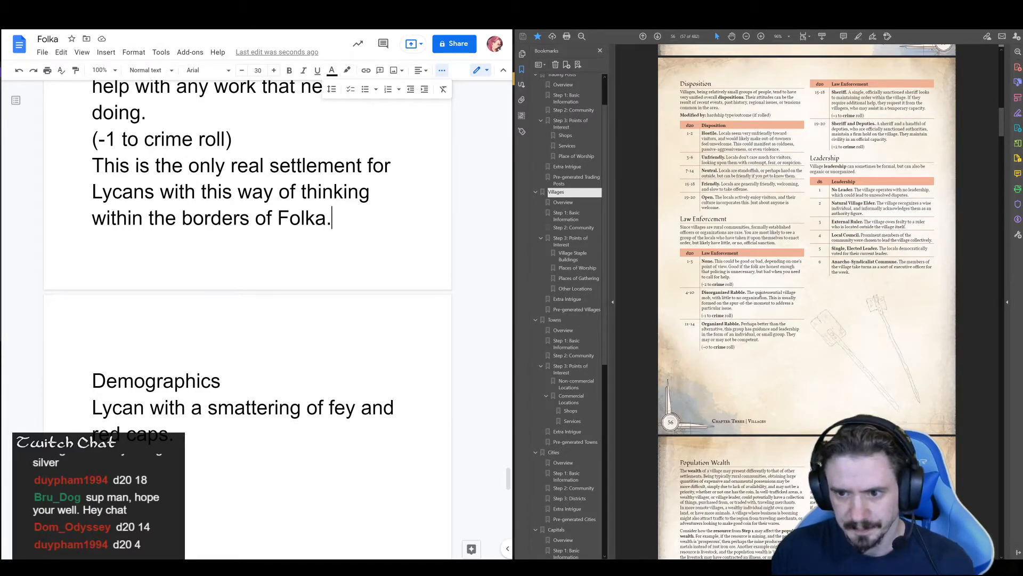
Copy the guide's "Neutral" disposition entry with its description and paste it below the Demographics text in the notes
mouse_move(803, 172)
mouse_down()
mouse_move(719, 171)
mouse_move(797, 178)
mouse_up()
click(722, 184)
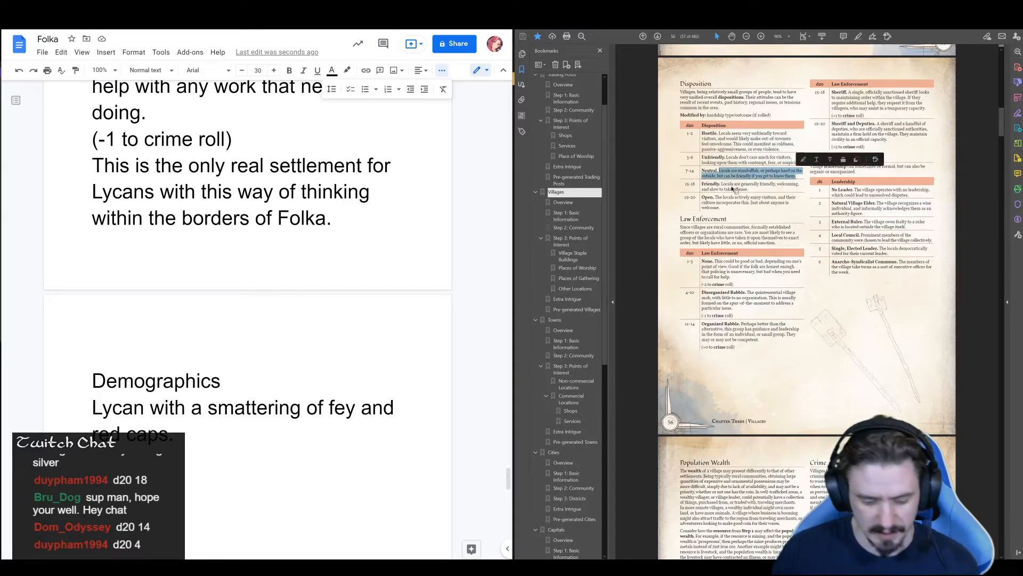
double_click(709, 170)
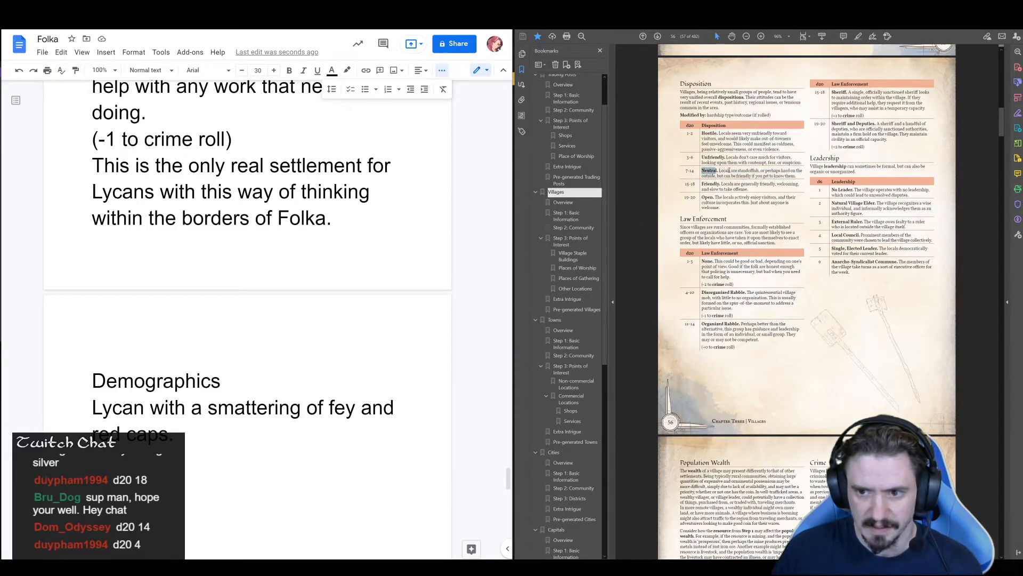
drag(729, 171, 796, 176)
key(ctrl+c)
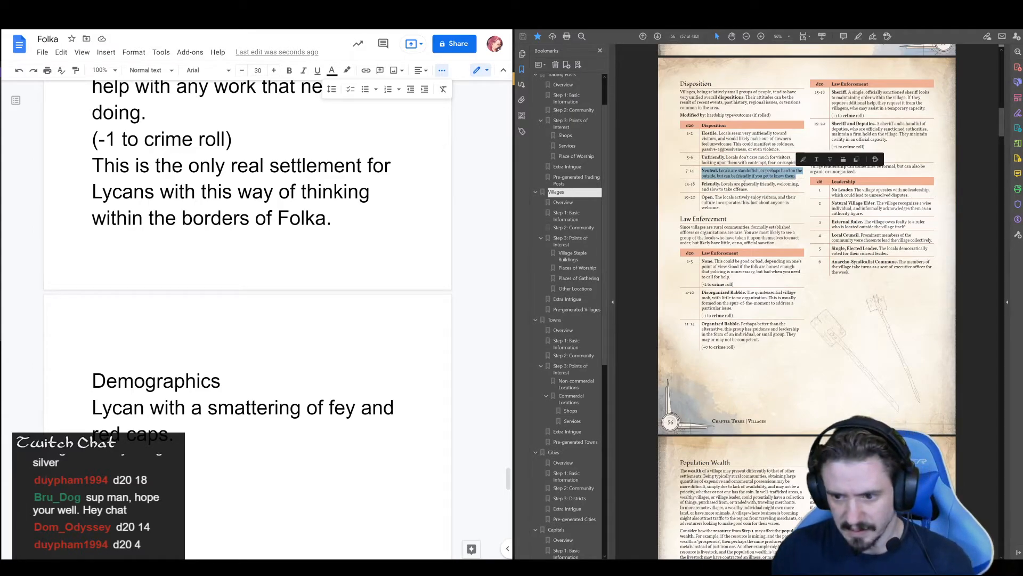
click(159, 437)
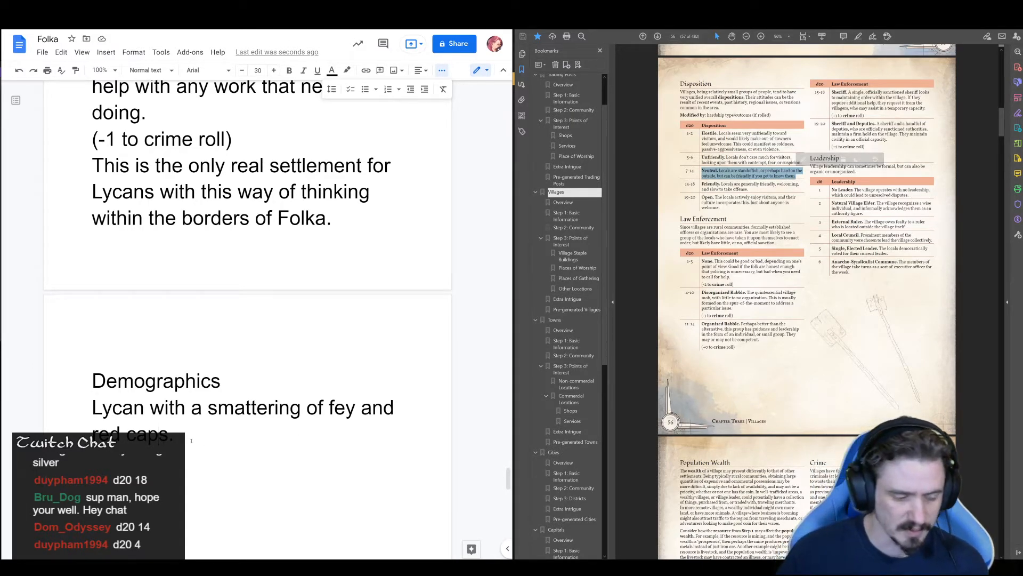
key(Return)
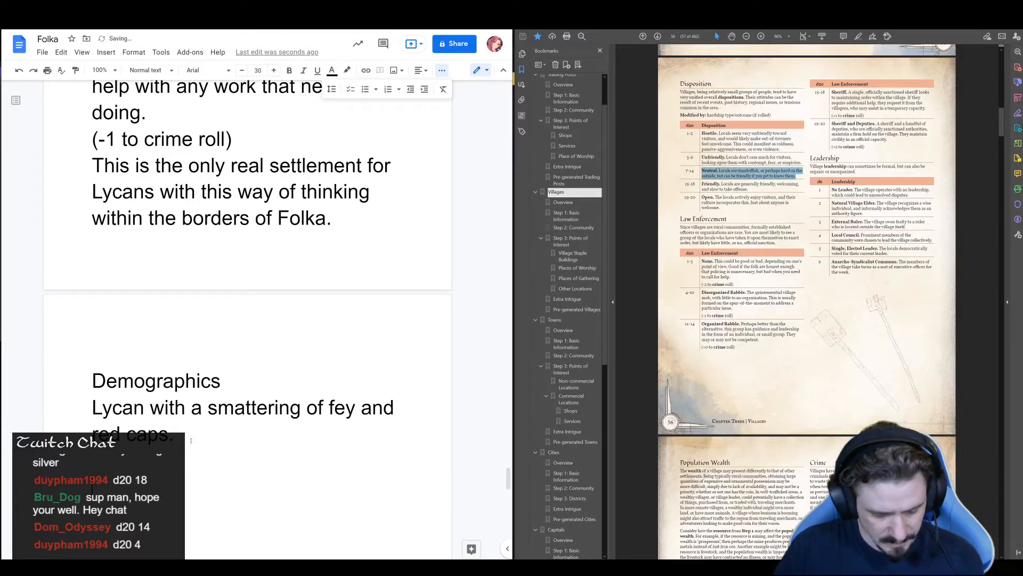
key(ctrl+v)
Below the disposition entry, write "Law: disorganized. Basically the strong and capable order about their lessers and enforce order."
text(La)
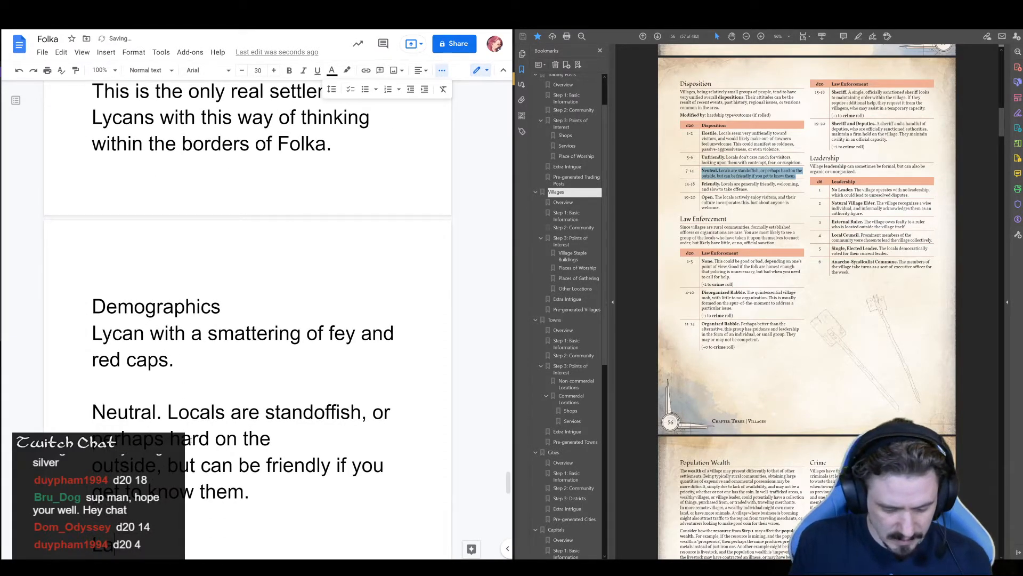
text(w. disor)
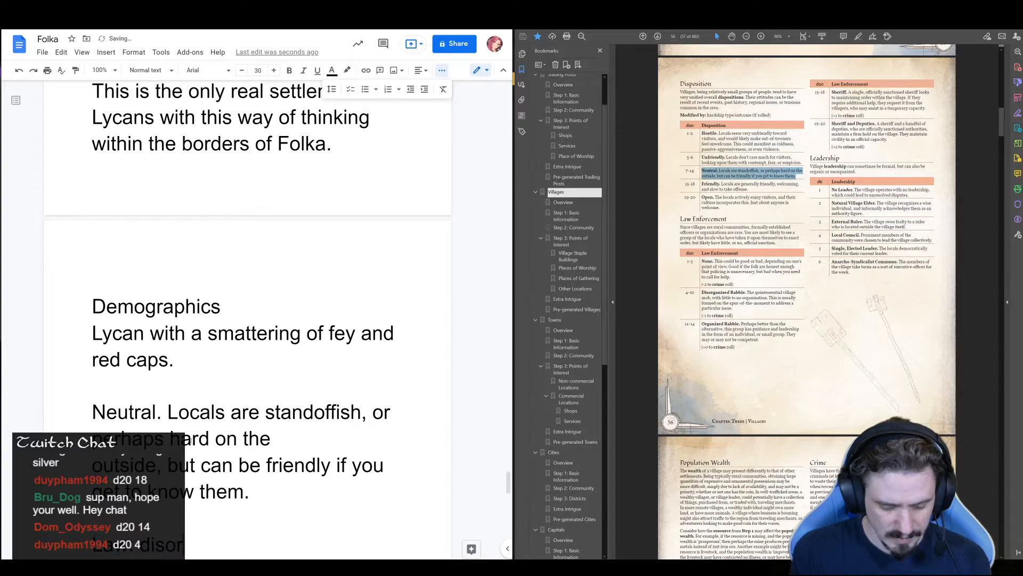
text(ganized. ba)
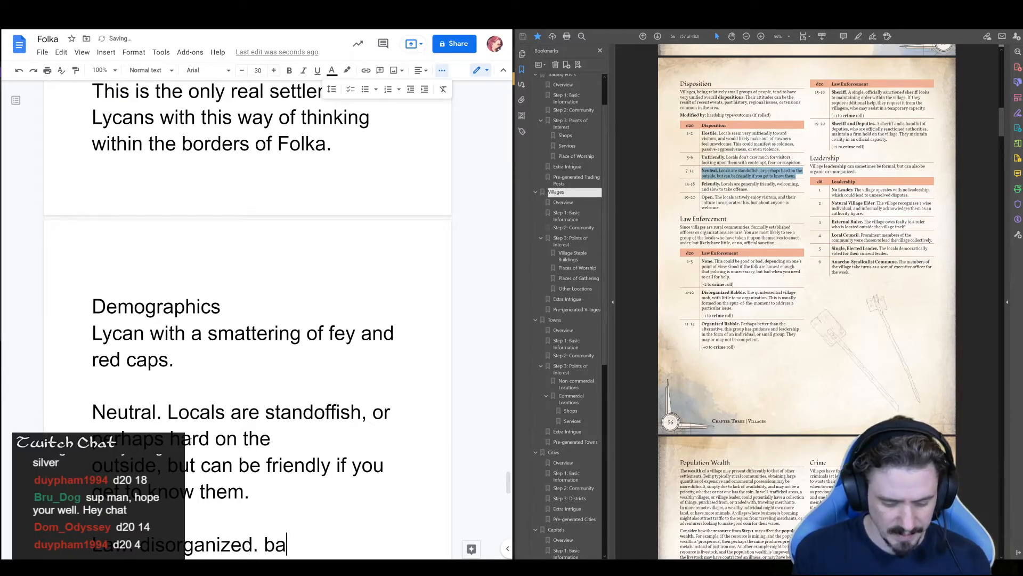
text(sically the strong)
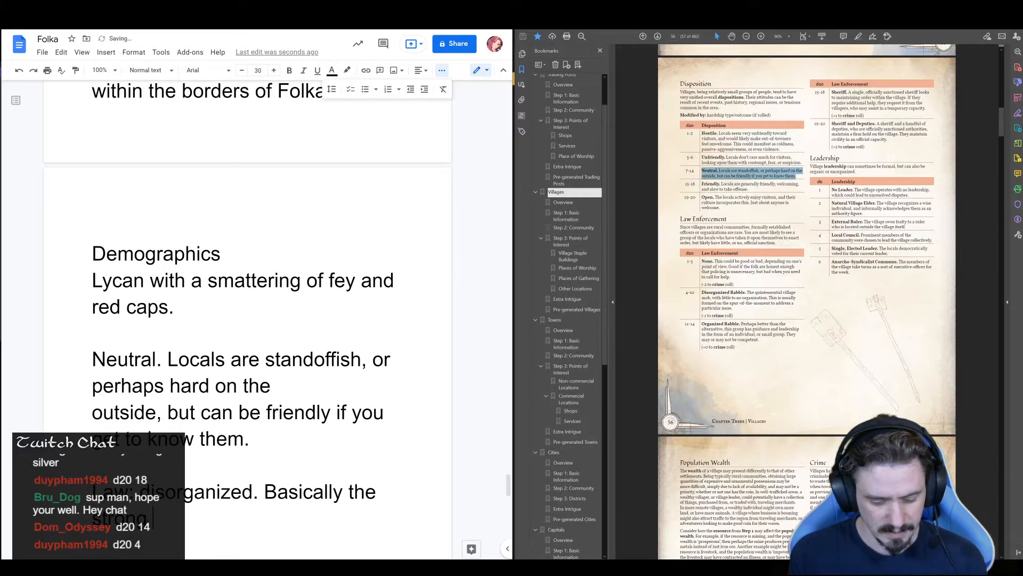
text( and capa)
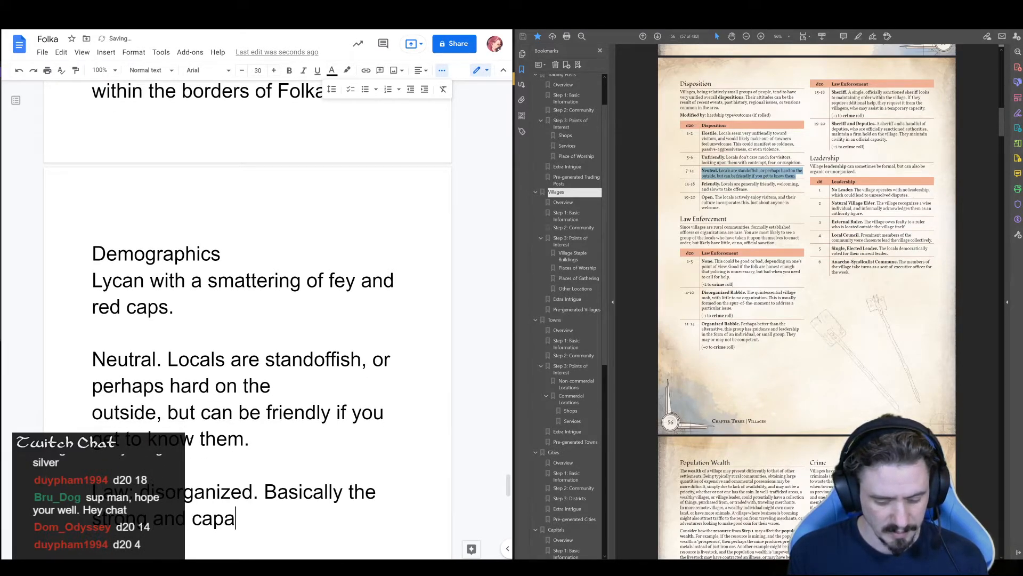
text(ble orde)
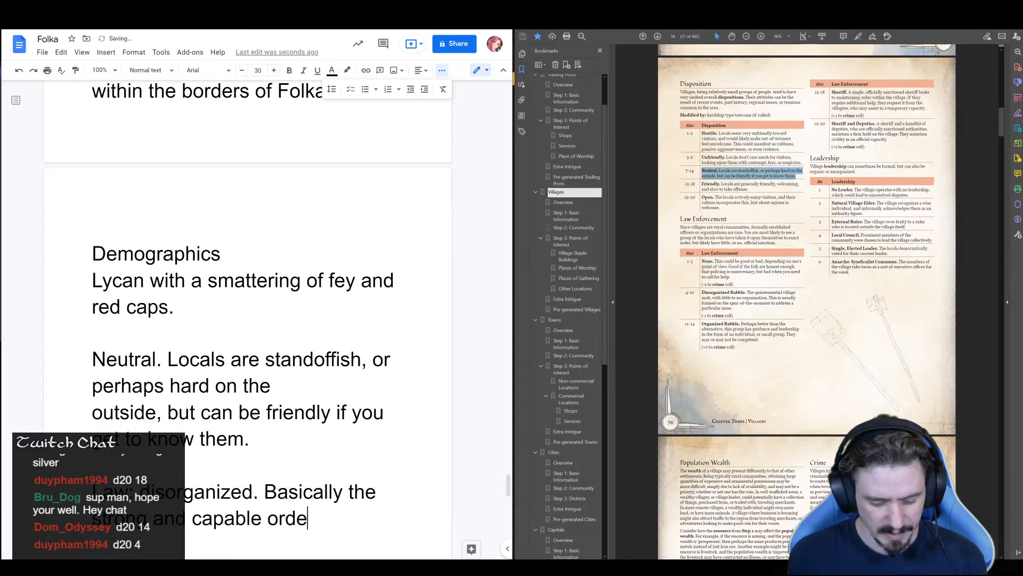
text(r about the)
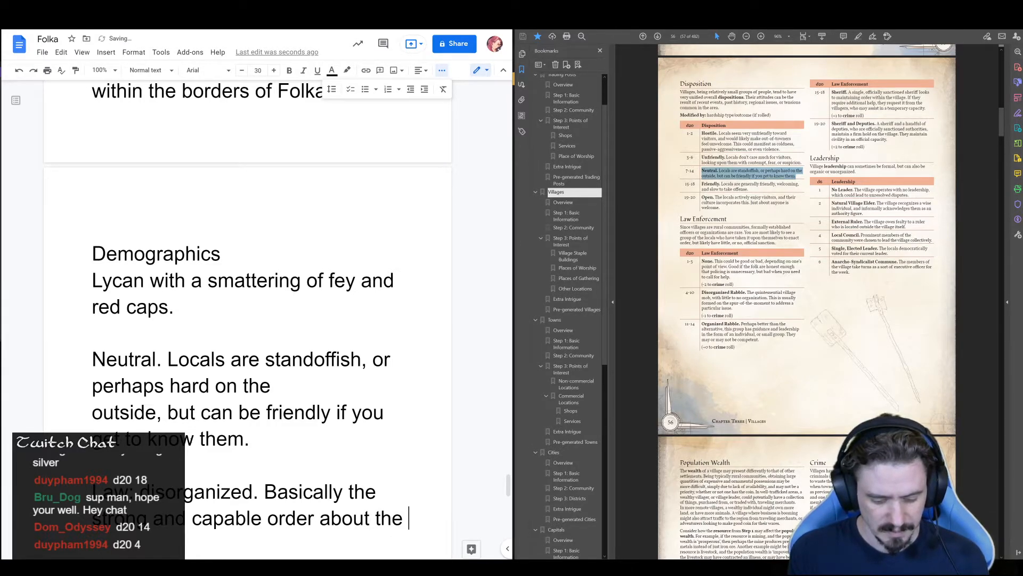
key(BackSpace)
key(BackSpace)
text(eir)
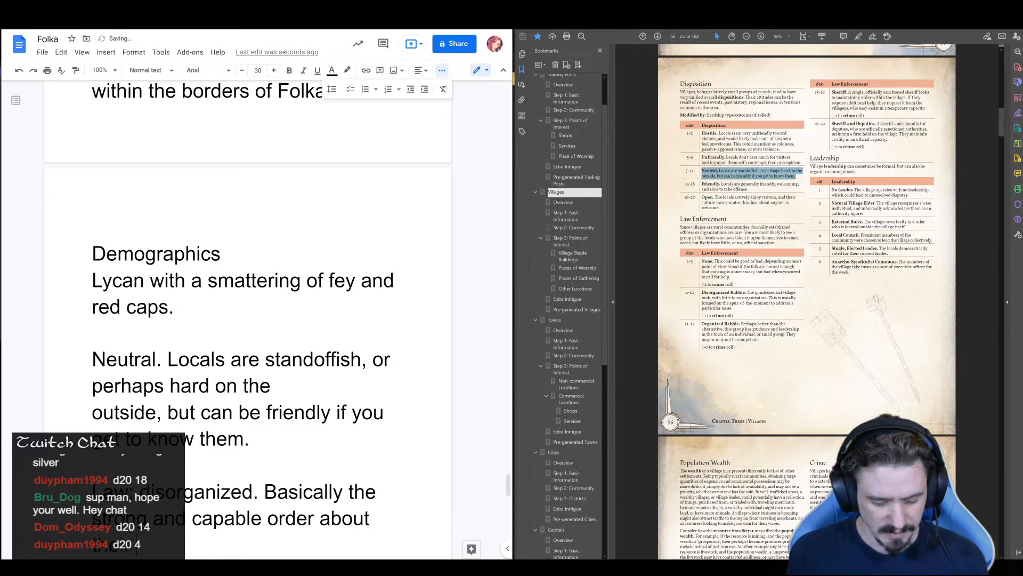
text( ressers and en)
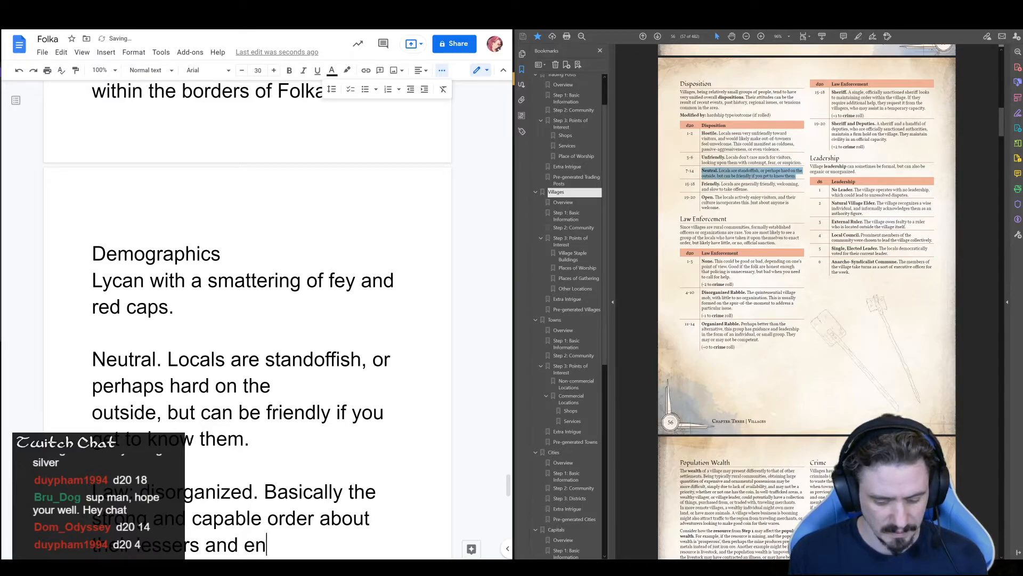
text(force order.)
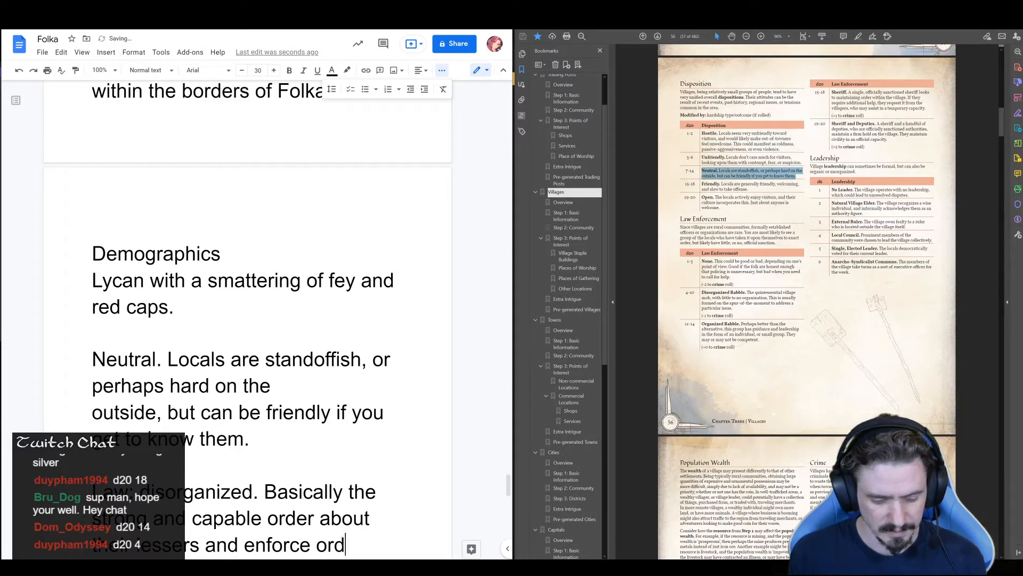
key(Return)
key(Return)
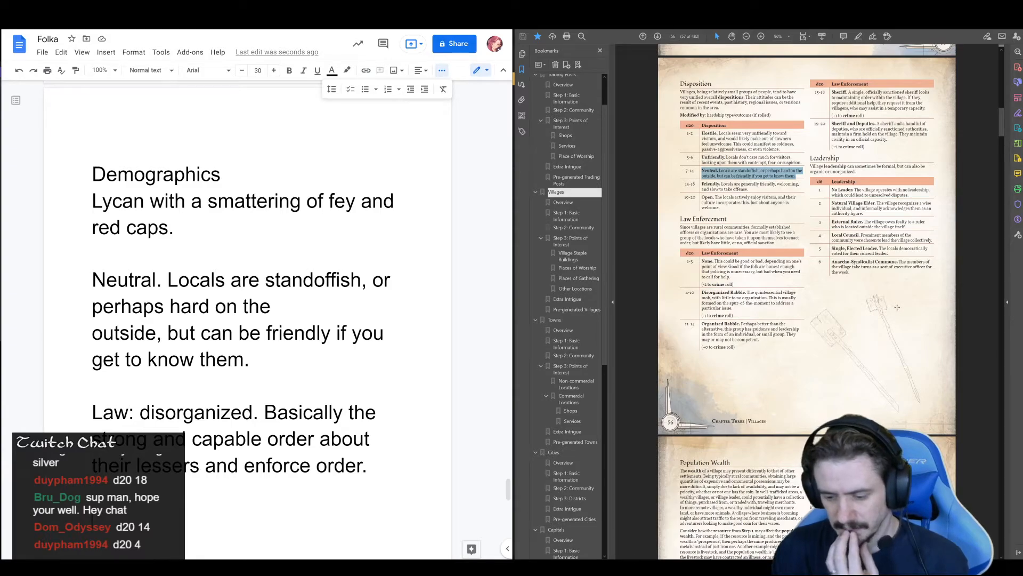
Examine the guide's village Population Wealth and Crime tables and the Points of Interest page, and return to the Leadership table
scroll(897, 307, down, 4)
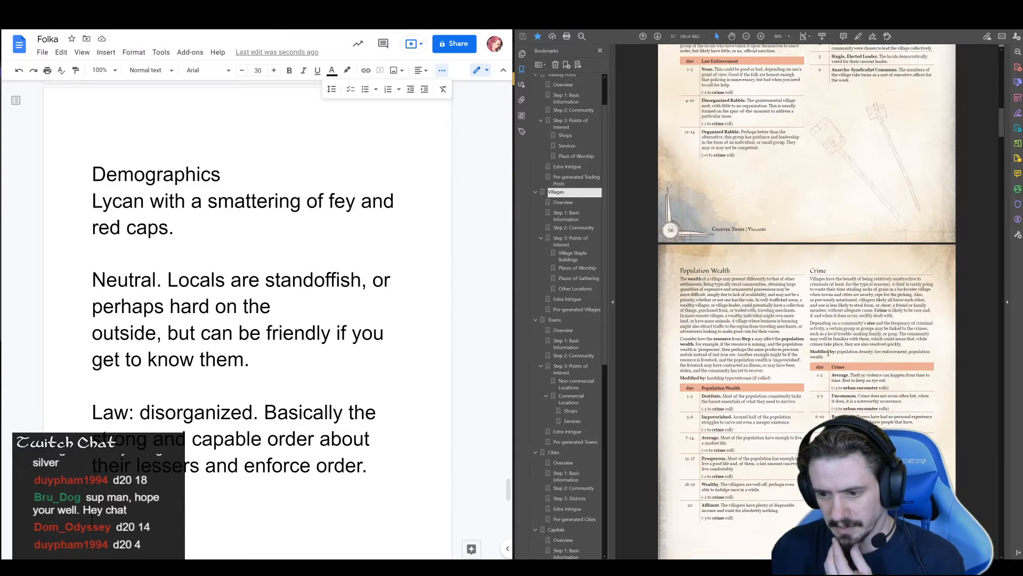
scroll(830, 336, down, 5)
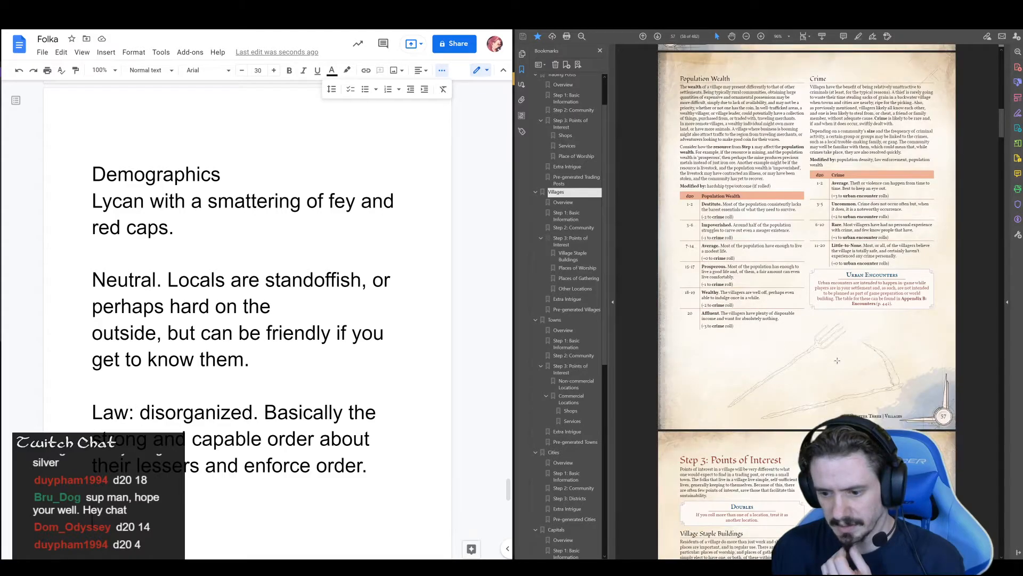
scroll(853, 372, down, 3)
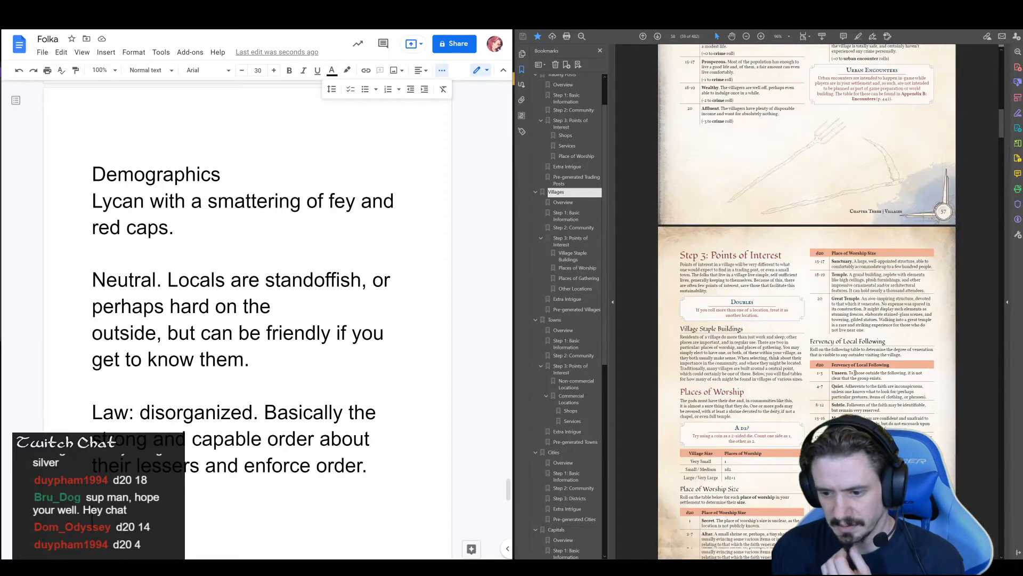
scroll(858, 364, up, 3)
scroll(858, 363, up, 5)
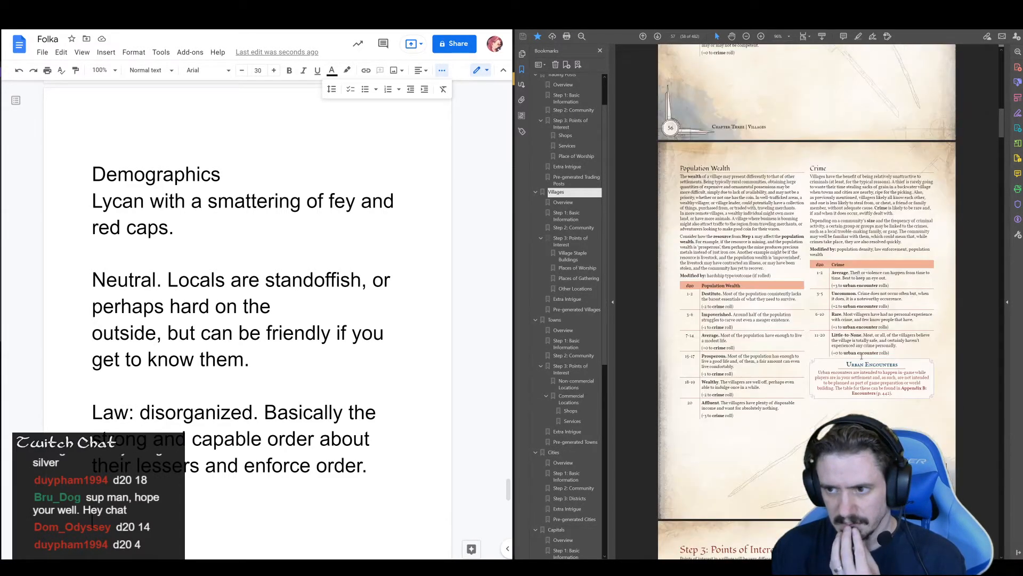
scroll(860, 364, down, 3)
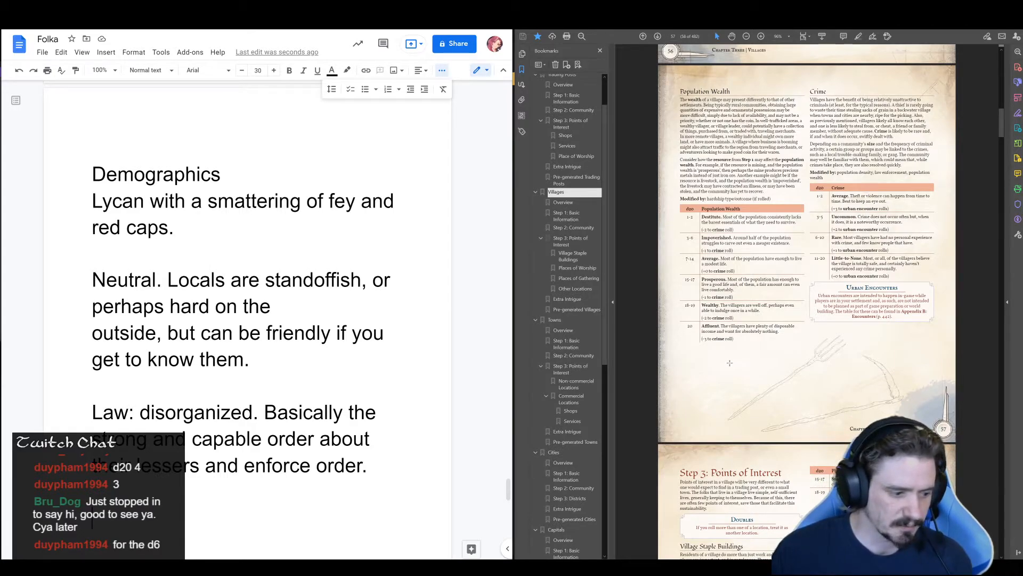
scroll(815, 302, up, 2)
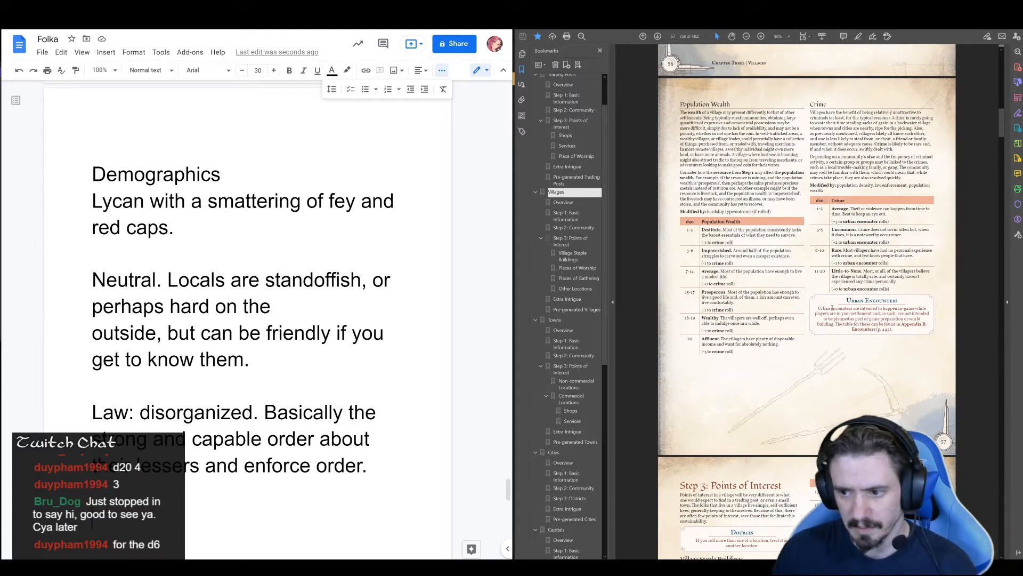
scroll(814, 302, up, 7)
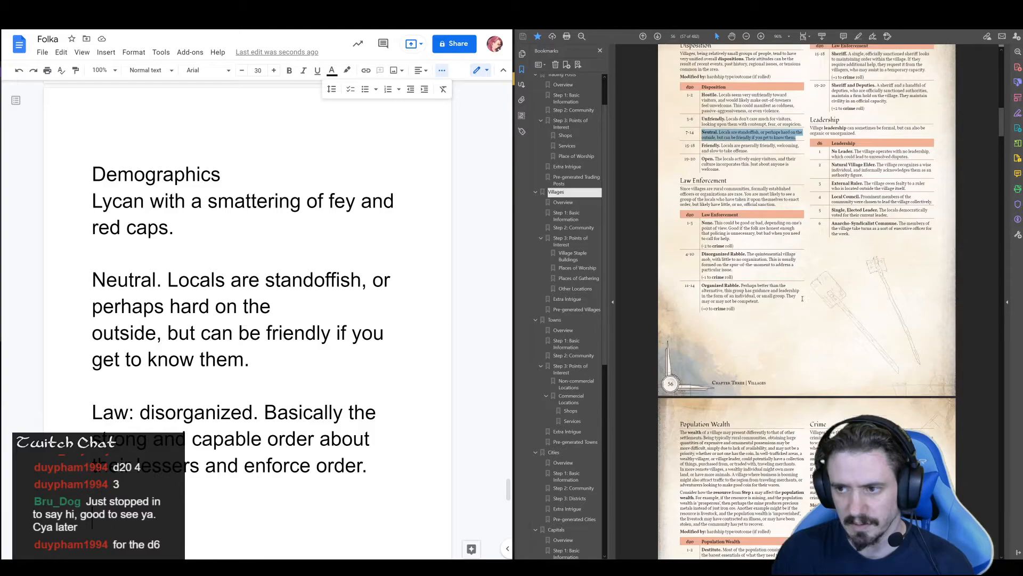
Below the law entry in the notes, add the label "Leadership:" followed by the guide's copied "External Ruler" entry with its description
scroll(811, 303, down, 1)
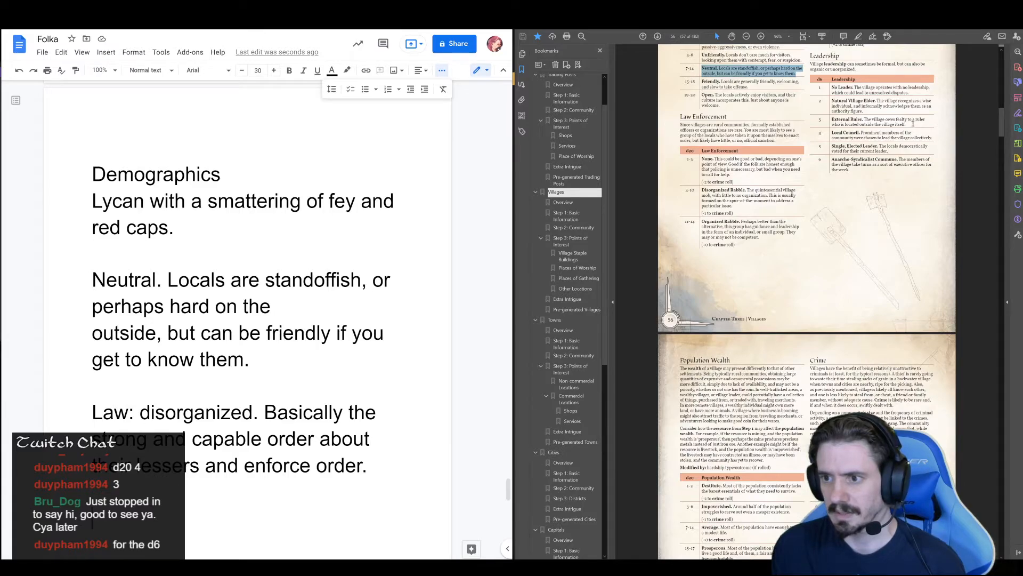
mouse_move(911, 122)
mouse_down()
mouse_move(864, 120)
mouse_move(871, 132)
mouse_move(867, 120)
mouse_move(922, 128)
mouse_move(908, 125)
mouse_up()
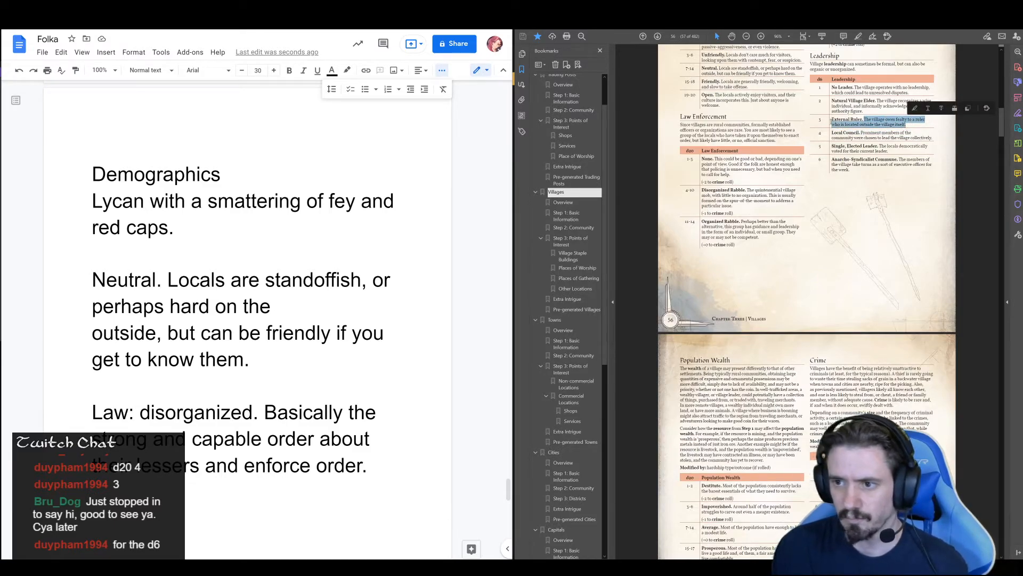
drag(833, 120, 908, 126)
key(ctrl+c)
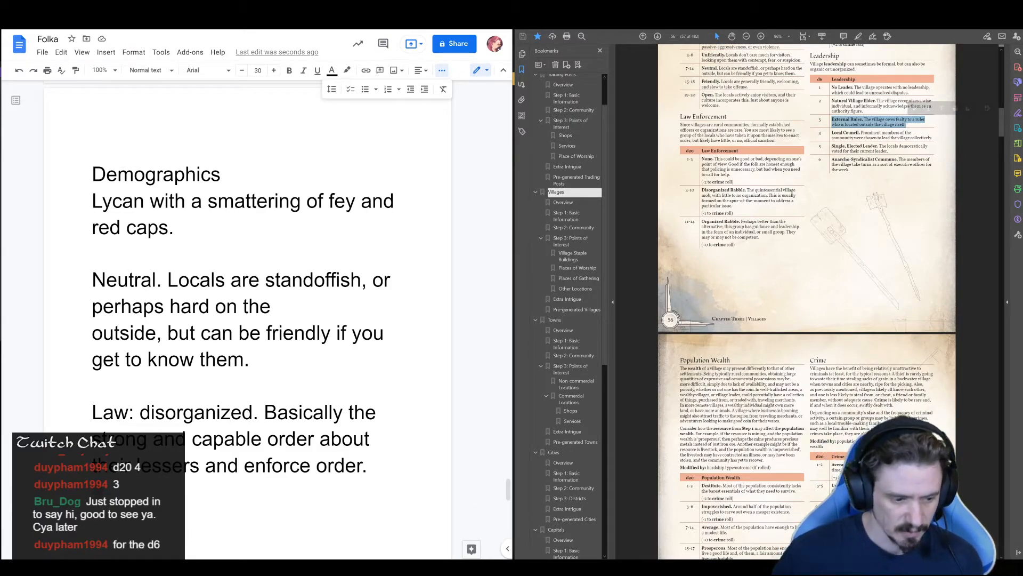
click(155, 495)
key(Return)
text(leadership)
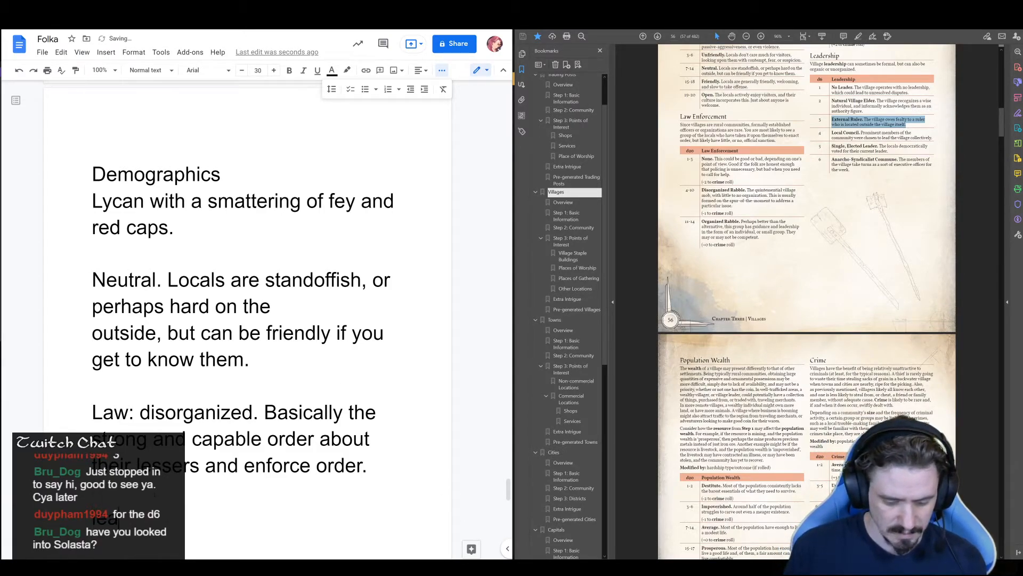
text(:)
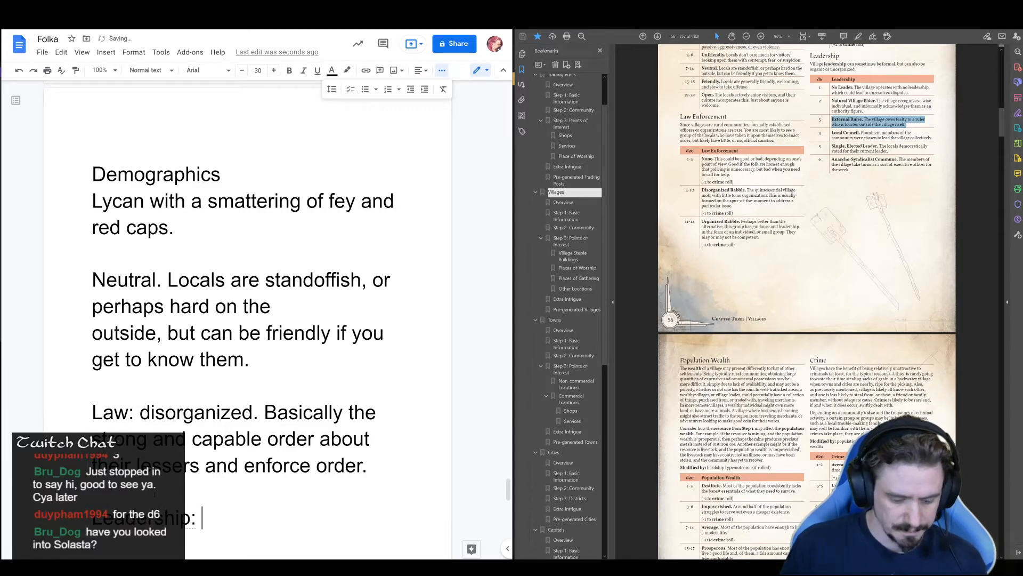
key(ctrl+v)
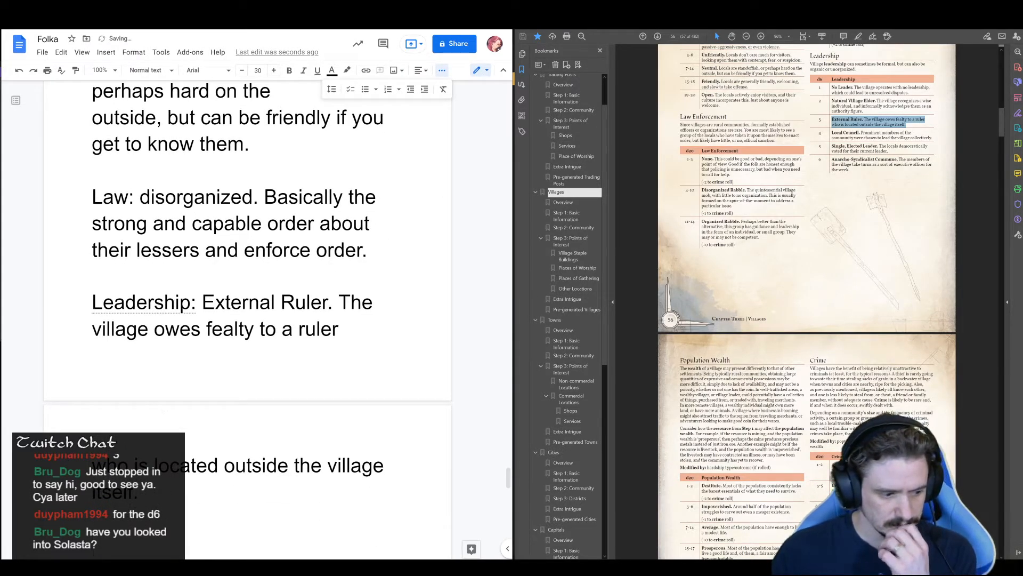
Review the guide's Population Wealth and Crime tables for the village's next community entry
scroll(214, 406, down, 3)
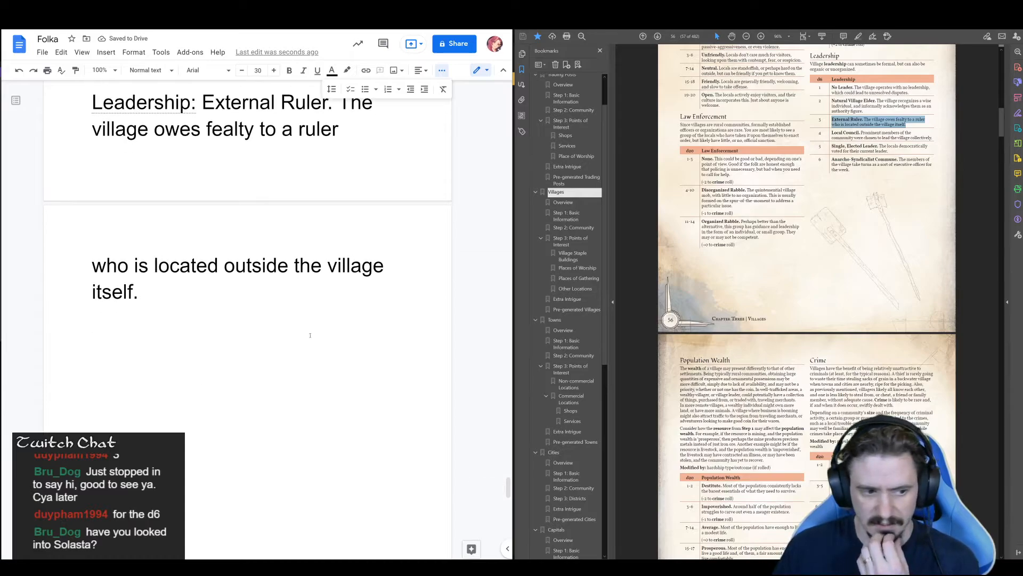
scroll(848, 381, down, 2)
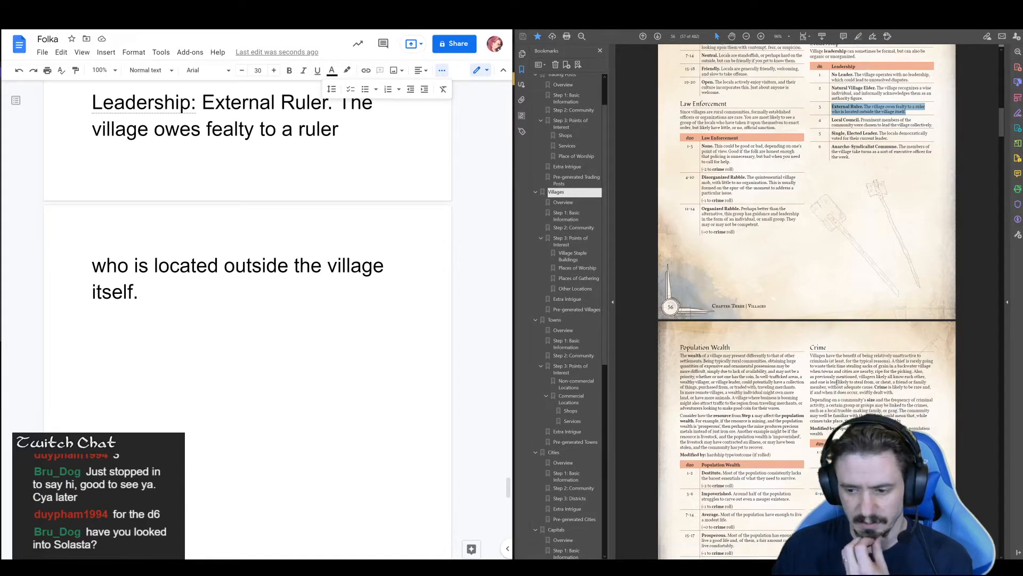
scroll(843, 361, down, 3)
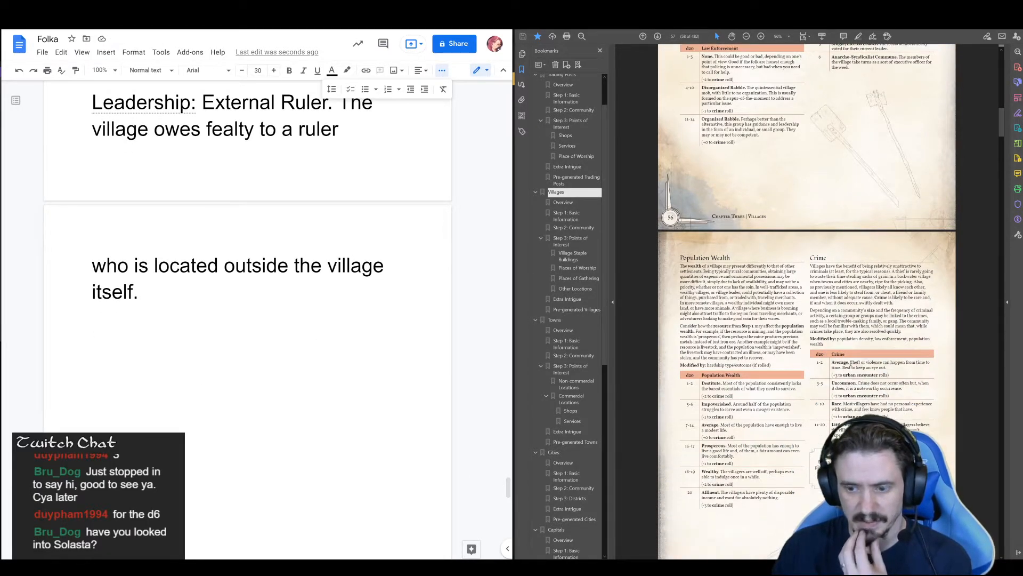
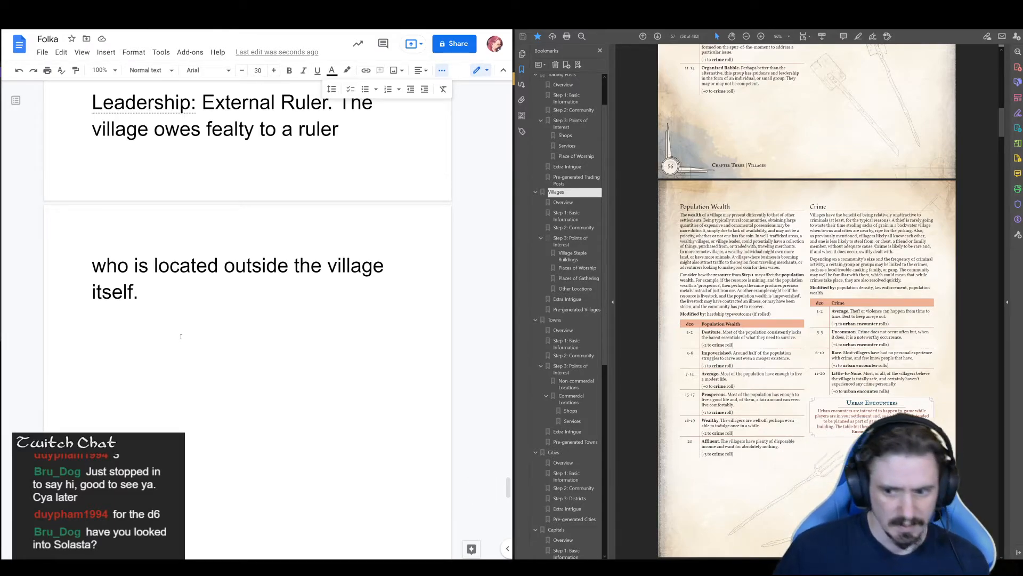
Below the leadership entry in the notes, write "Average wealth, little to no crime." and start a new paragraph below it
text(average wealth)
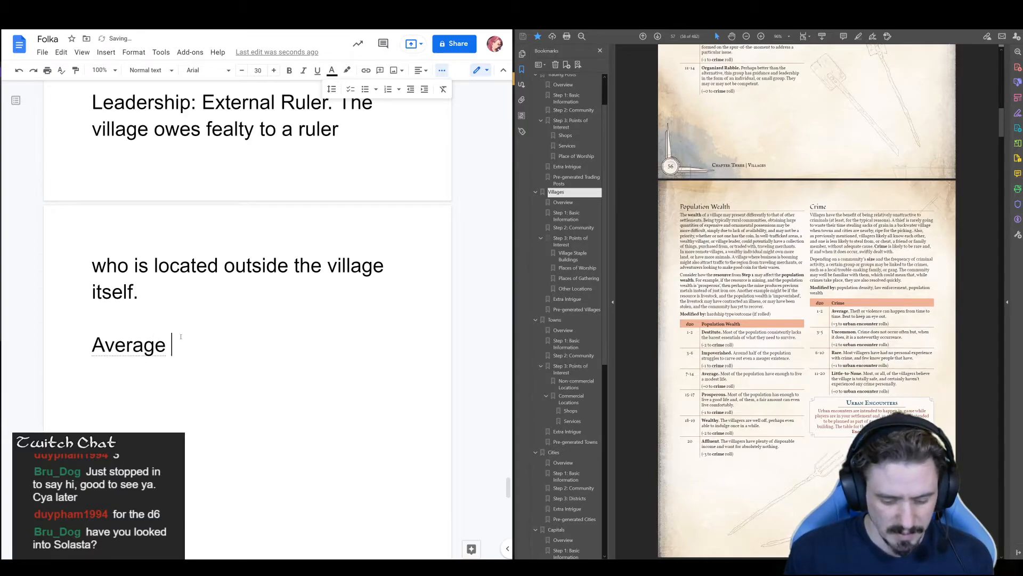
text(, litt)
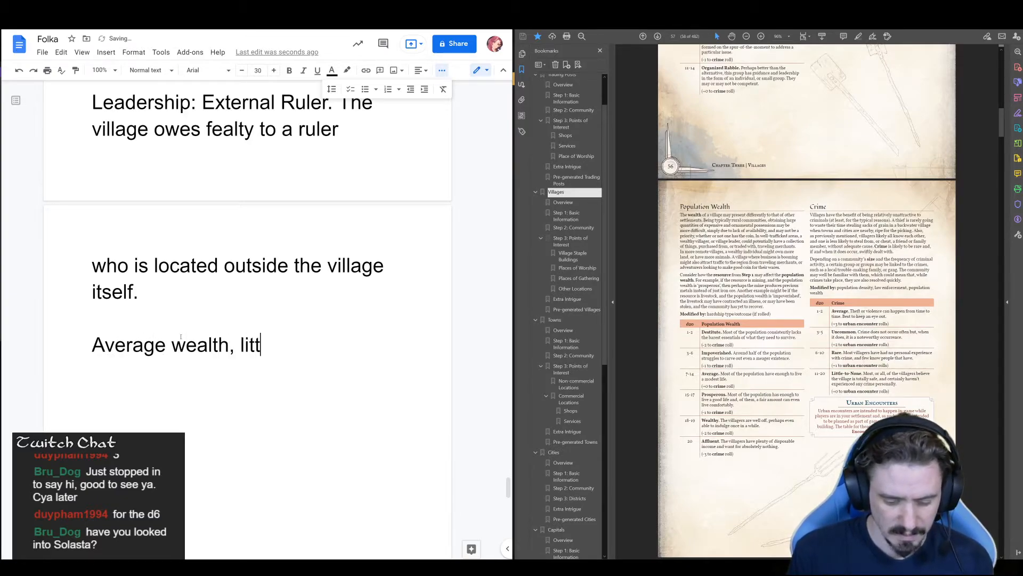
text(le to no crime.)
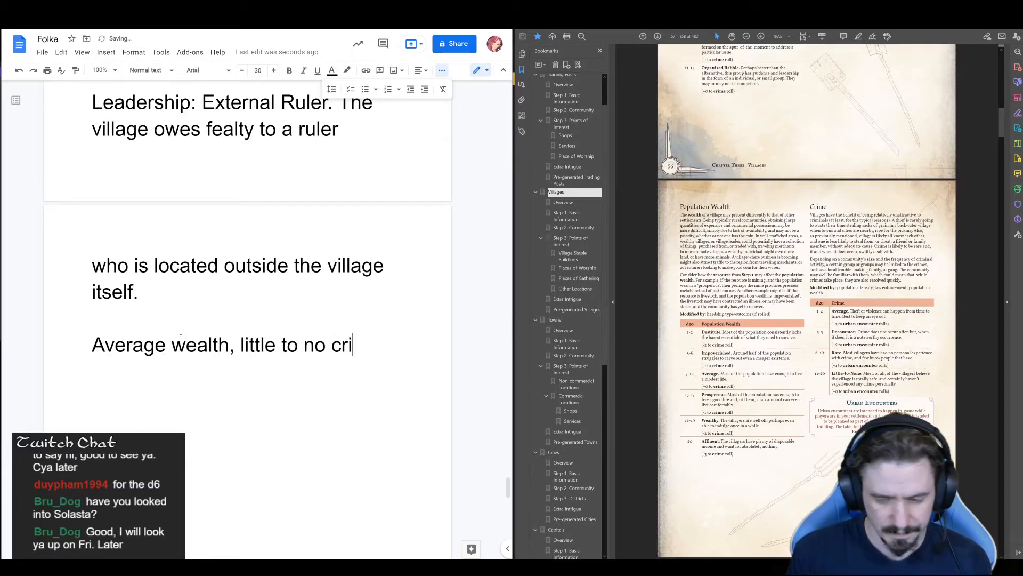
key(Return)
key(Return)
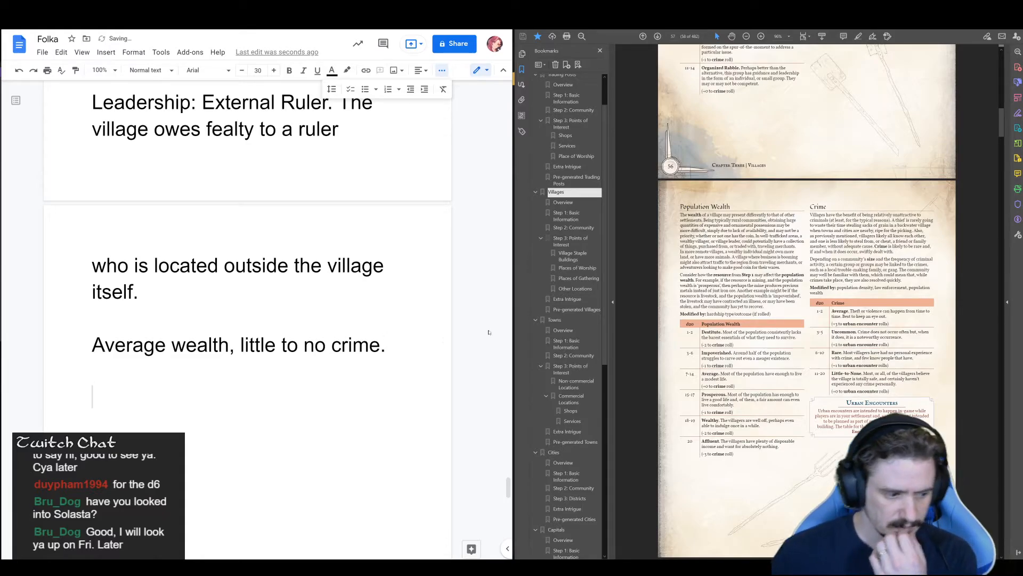
Examine the guide's village pages from Points of Interest through Other Locations, Superstitions, Goings On and Opportunities
scroll(814, 391, down, 2)
scroll(813, 390, down, 10)
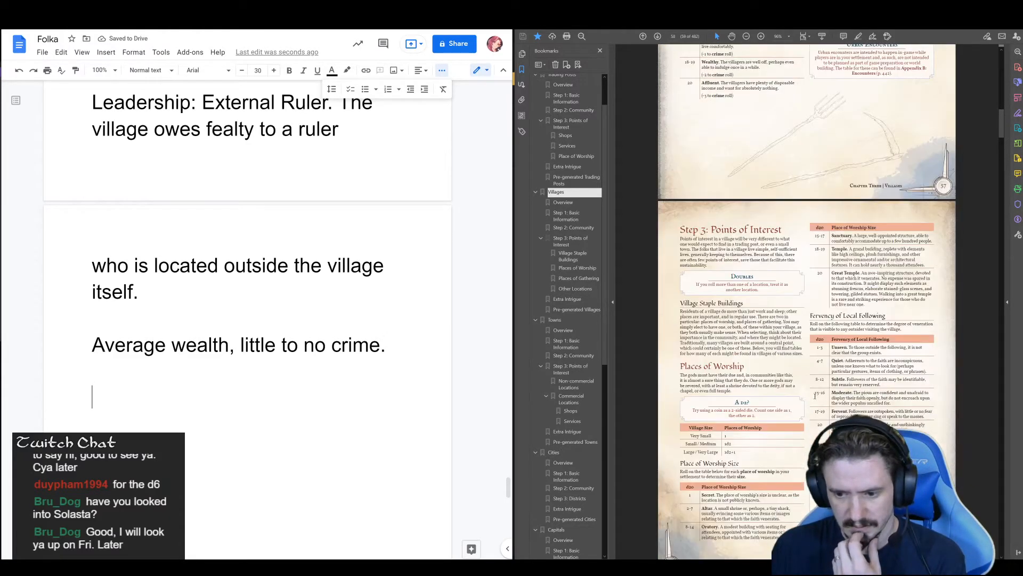
scroll(825, 407, down, 15)
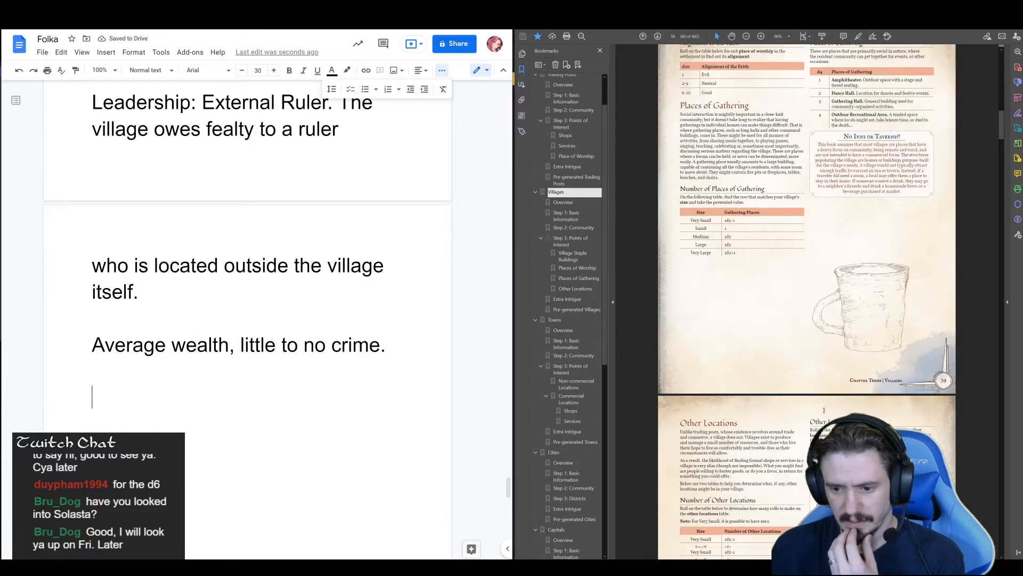
scroll(824, 407, down, 10)
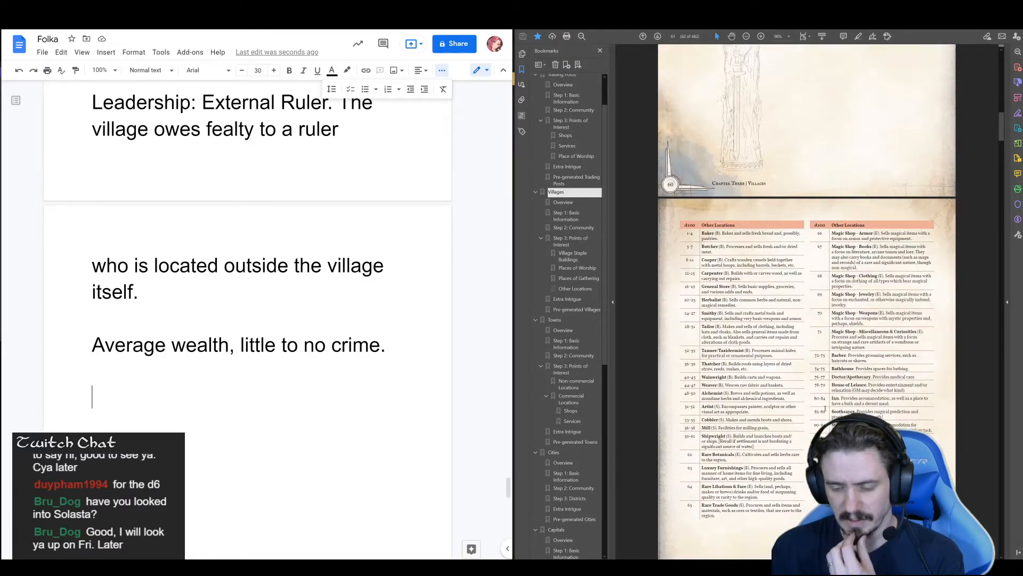
scroll(818, 412, down, 10)
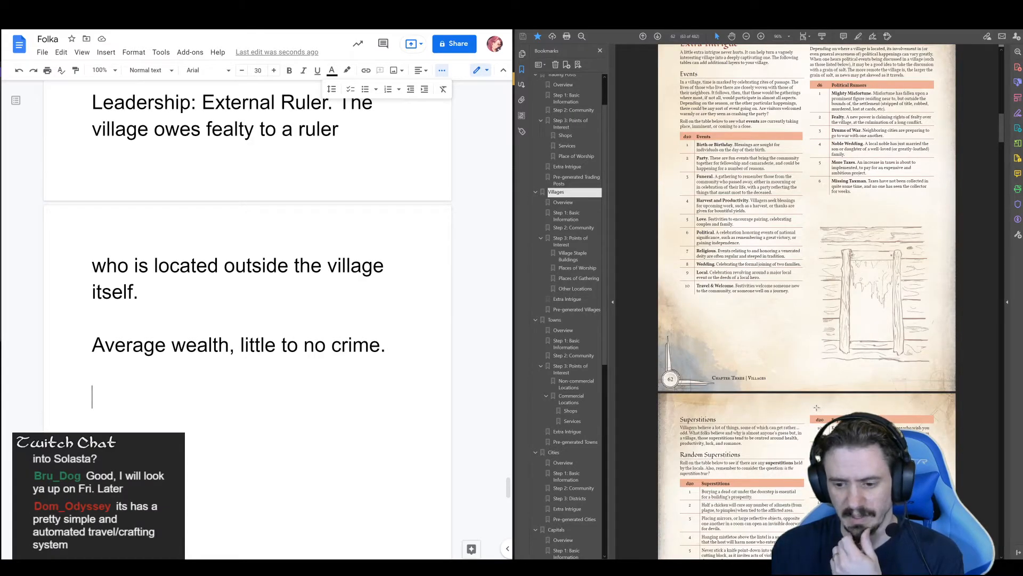
scroll(816, 407, down, 5)
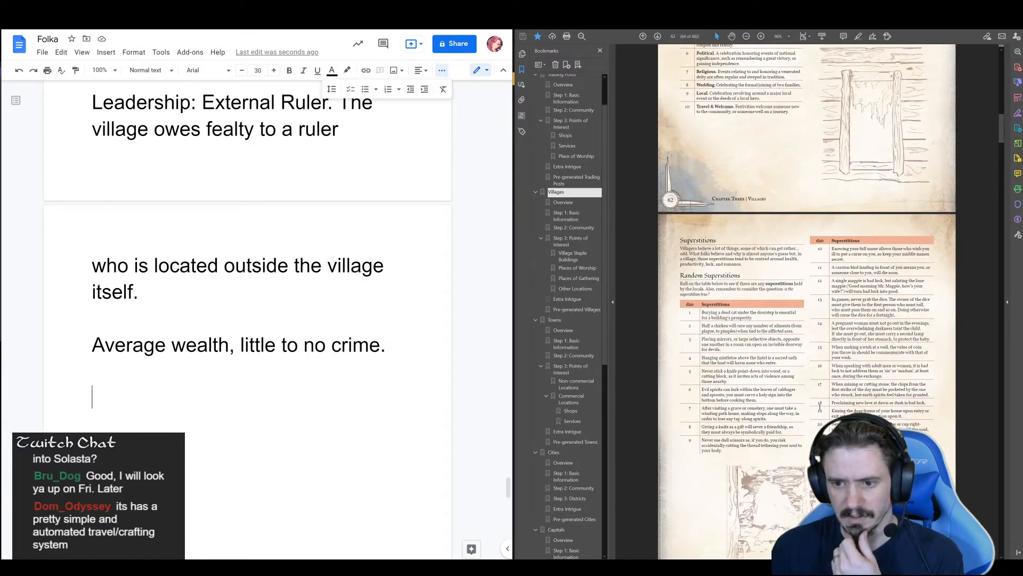
scroll(820, 408, down, 10)
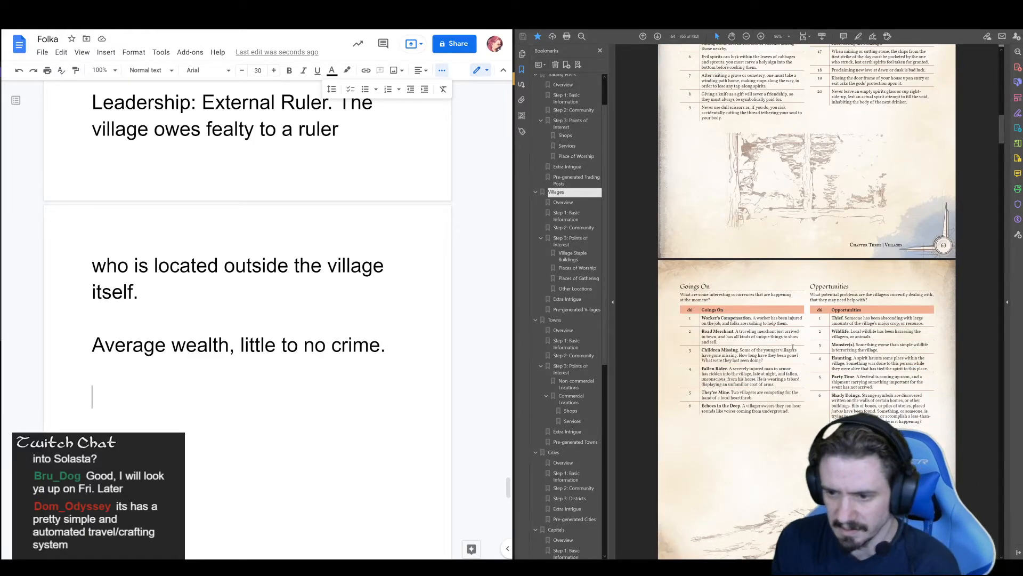
scroll(821, 394, up, 4)
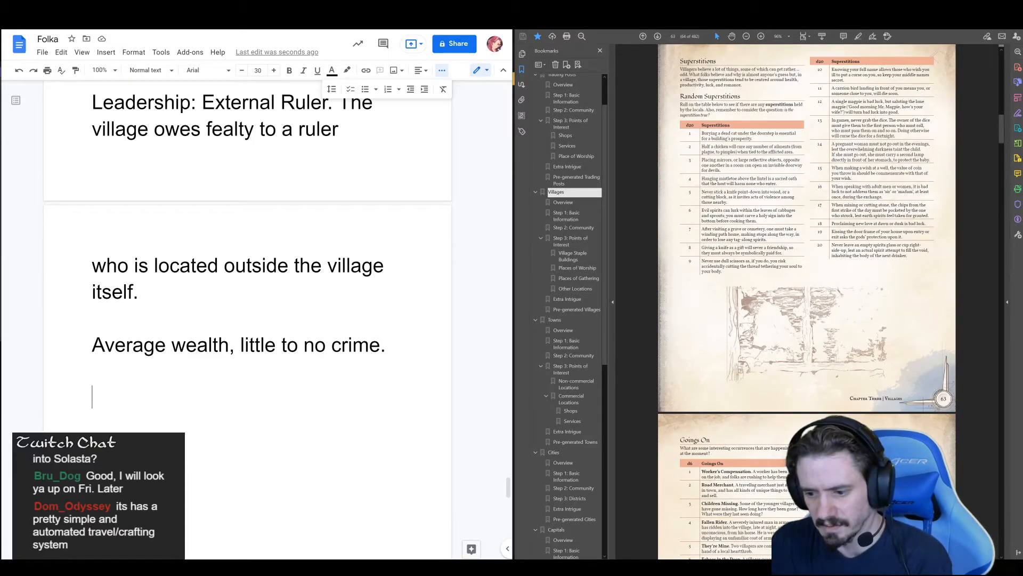
scroll(807, 301, down, 2)
scroll(807, 301, up, 3)
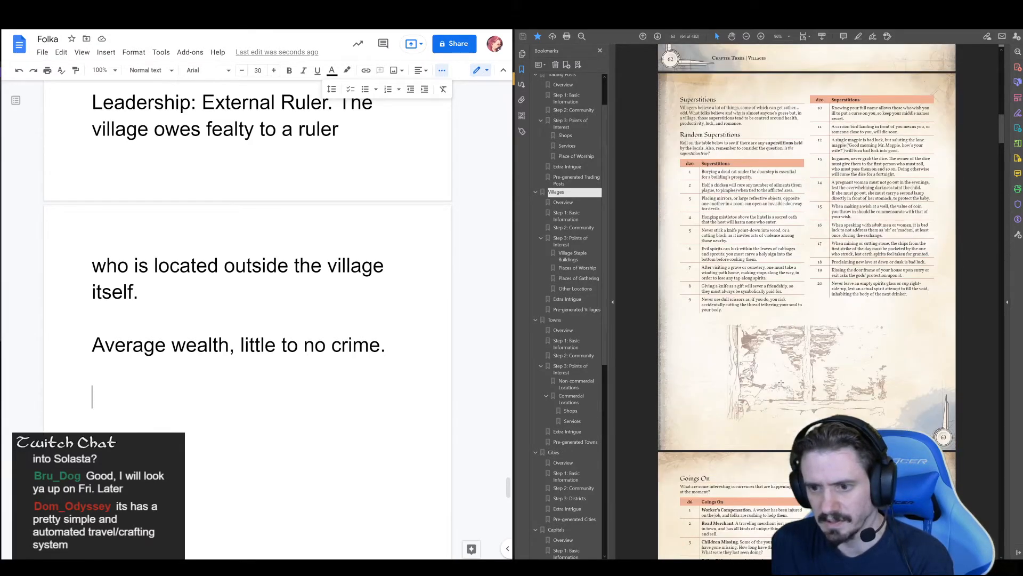
Review the guide's village tables for Extra Intrigue, Harsh Weather, Danger Level and Danger Type
scroll(779, 294, up, 2)
scroll(743, 336, up, 7)
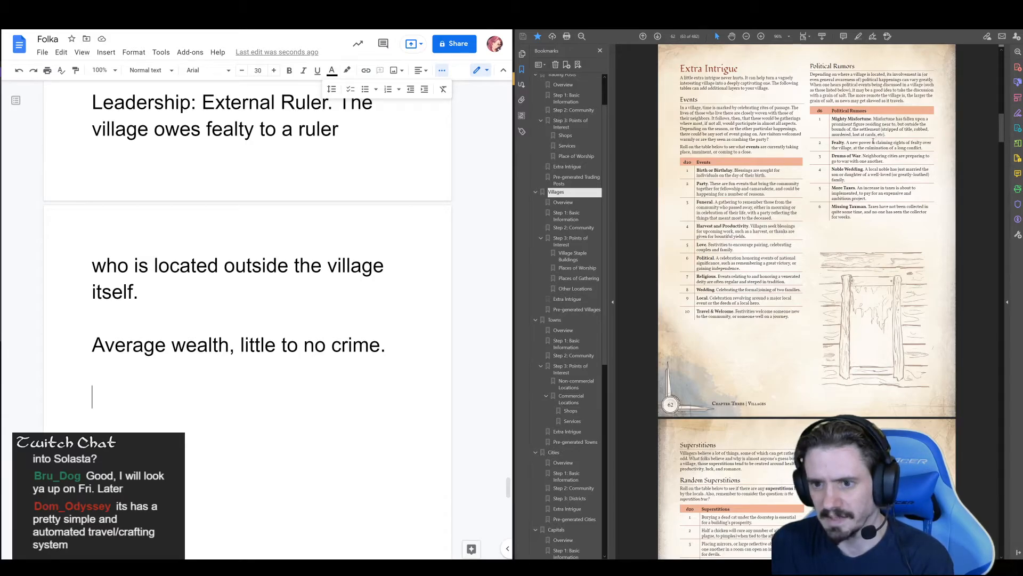
scroll(853, 346, down, 17)
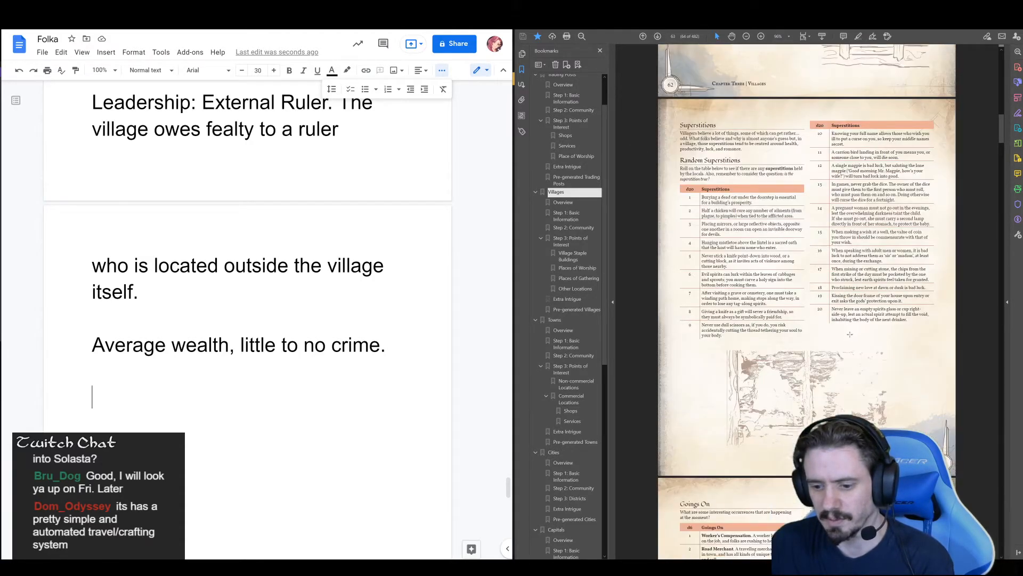
scroll(854, 346, down, 15)
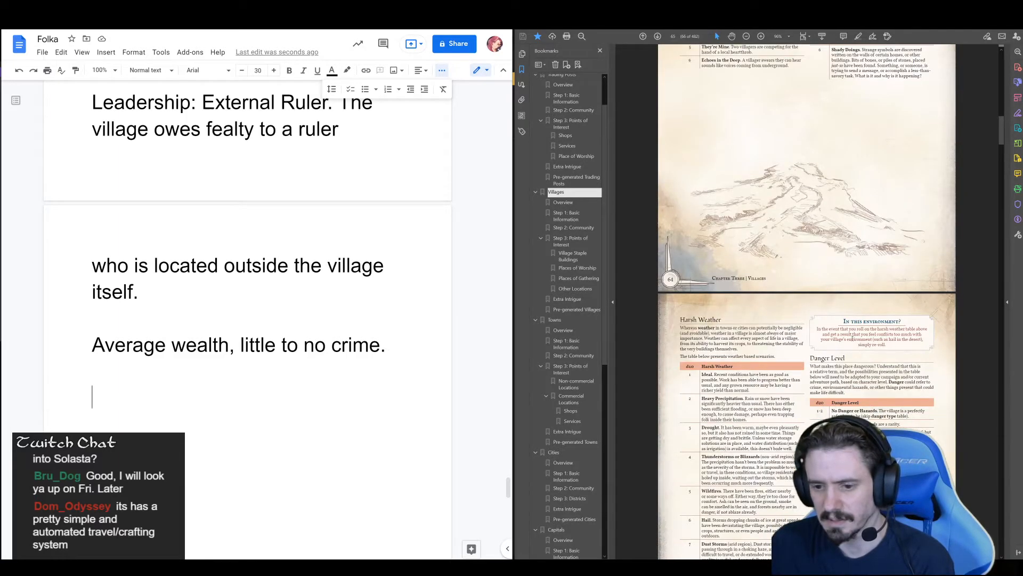
scroll(854, 337, up, 3)
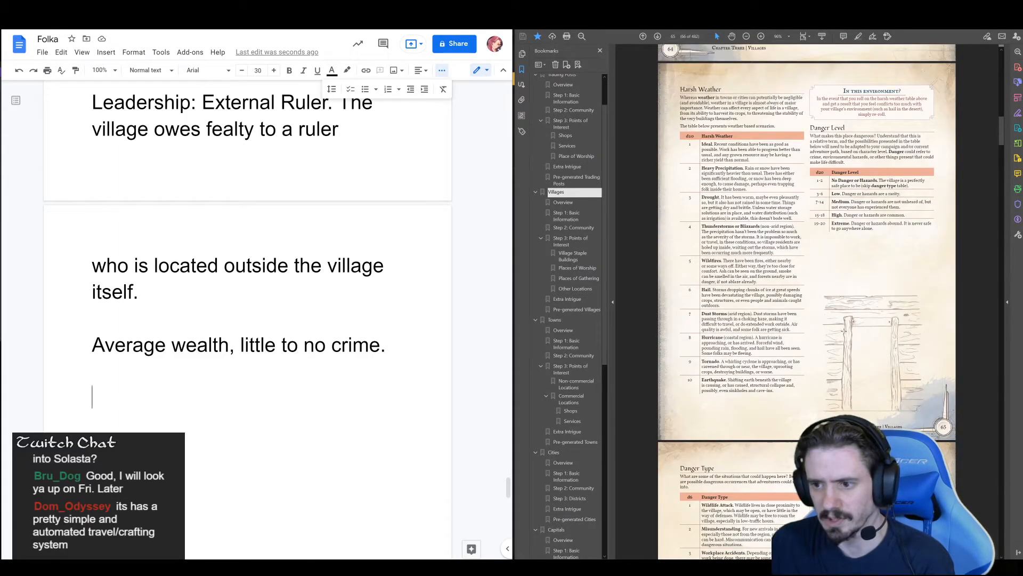
scroll(851, 333, down, 8)
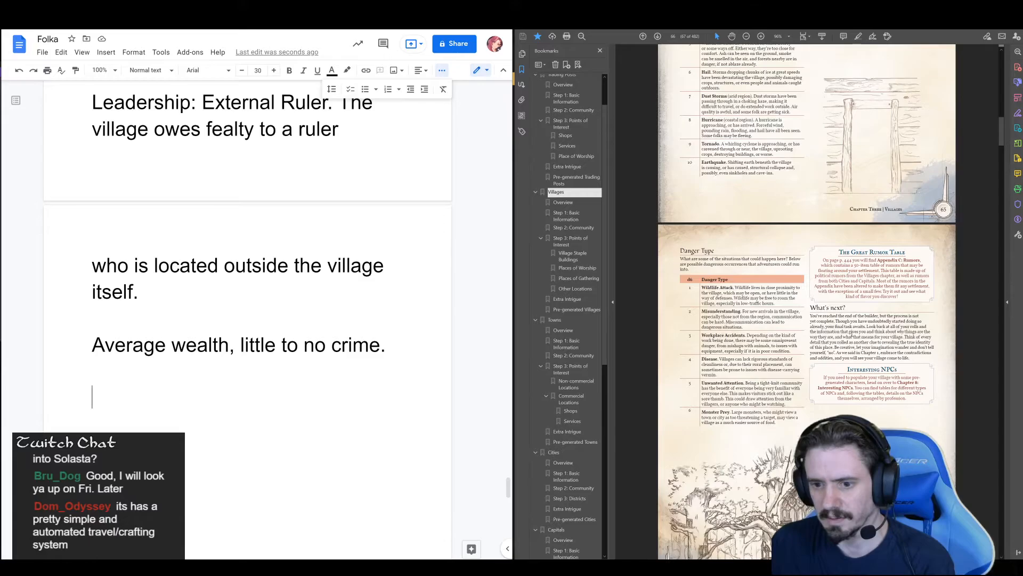
scroll(853, 334, down, 12)
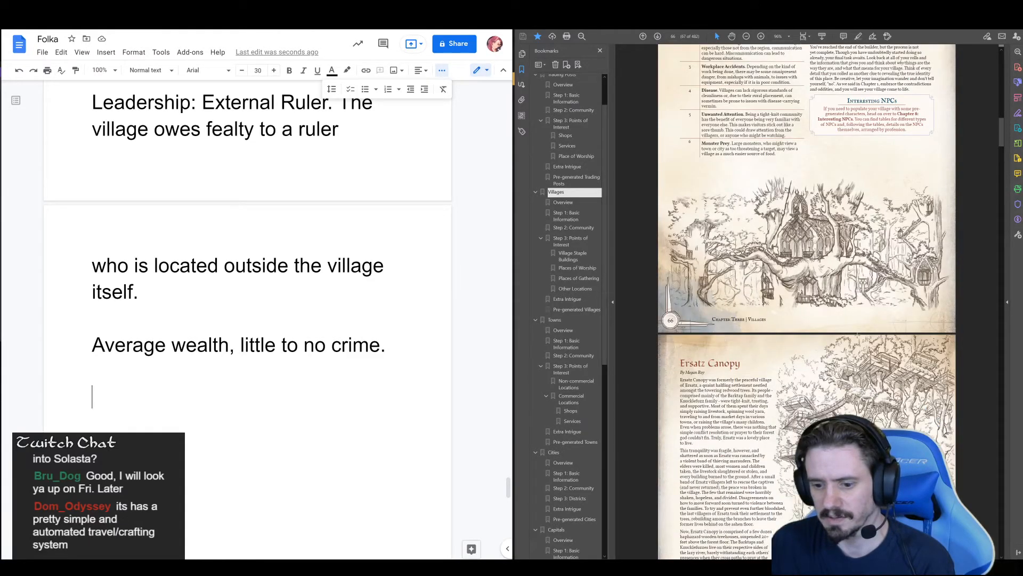
scroll(867, 333, up, 10)
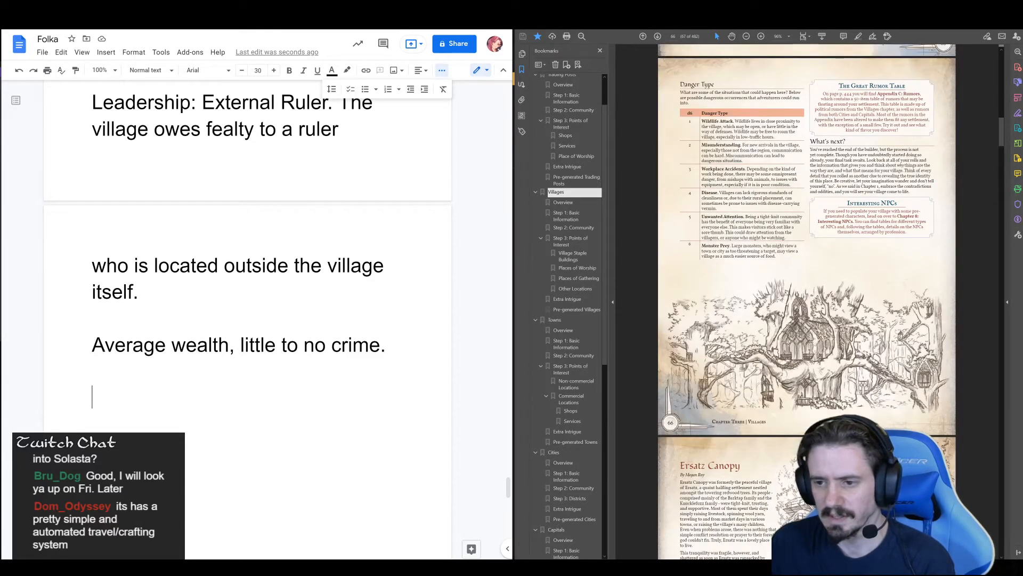
scroll(868, 333, up, 7)
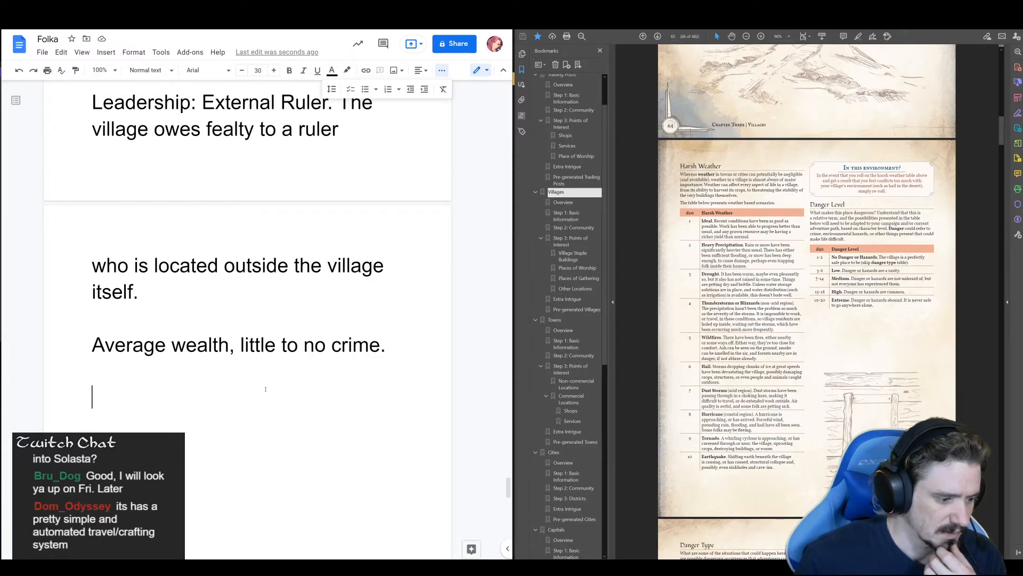
Review the earlier Folka notes, from the current village's entries back through the settlements list and the permadeath lore
scroll(302, 362, up, 20)
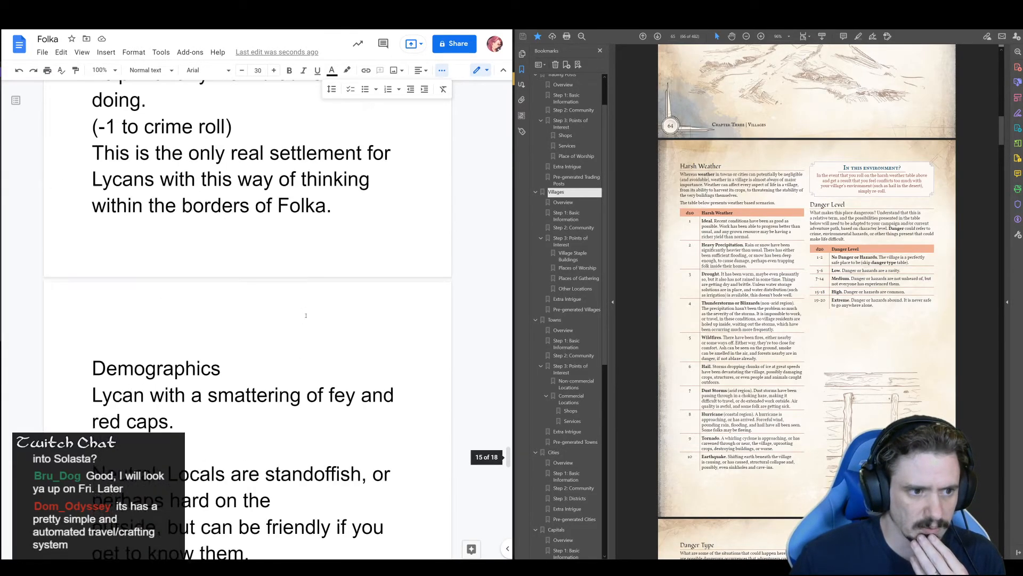
scroll(299, 301, up, 15)
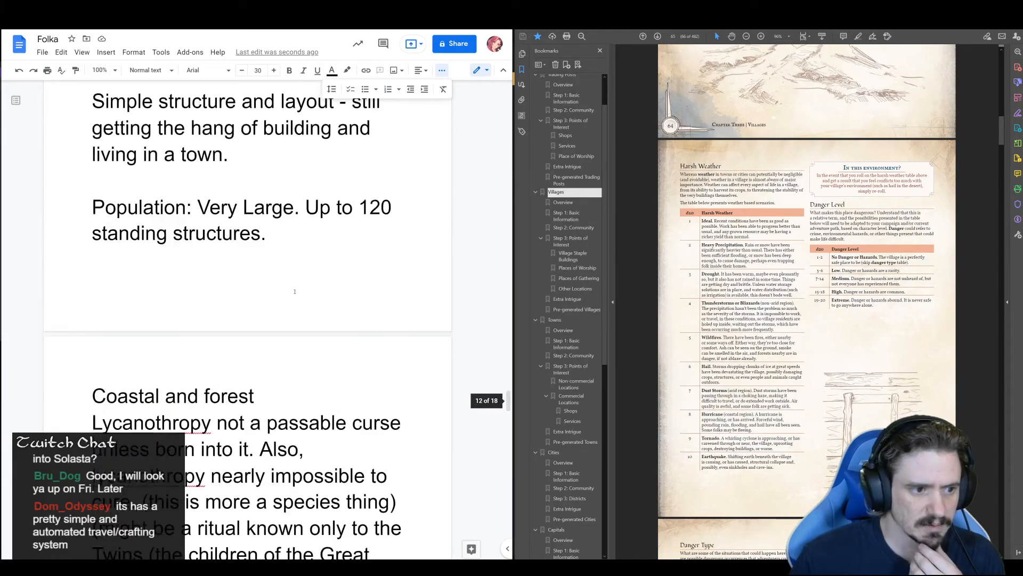
scroll(290, 284, up, 15)
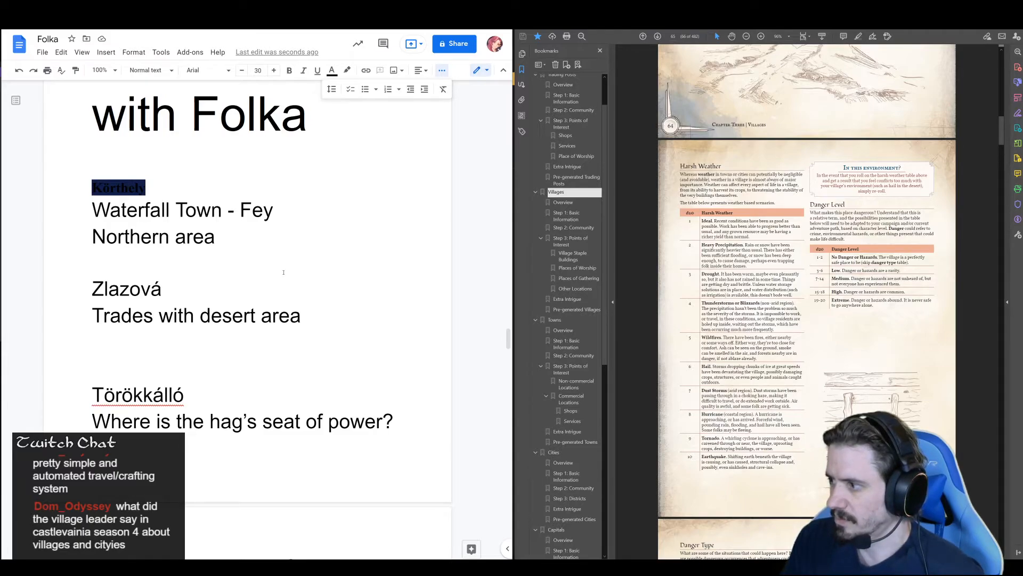
scroll(316, 273, up, 1)
scroll(316, 273, up, 15)
scroll(321, 294, up, 20)
scroll(324, 283, down, 20)
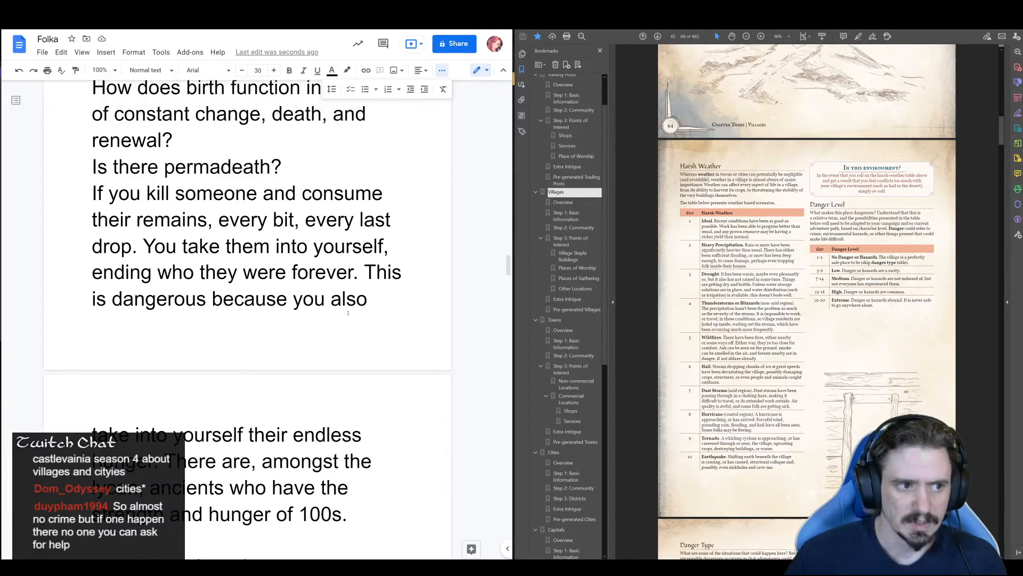
scroll(348, 313, down, 20)
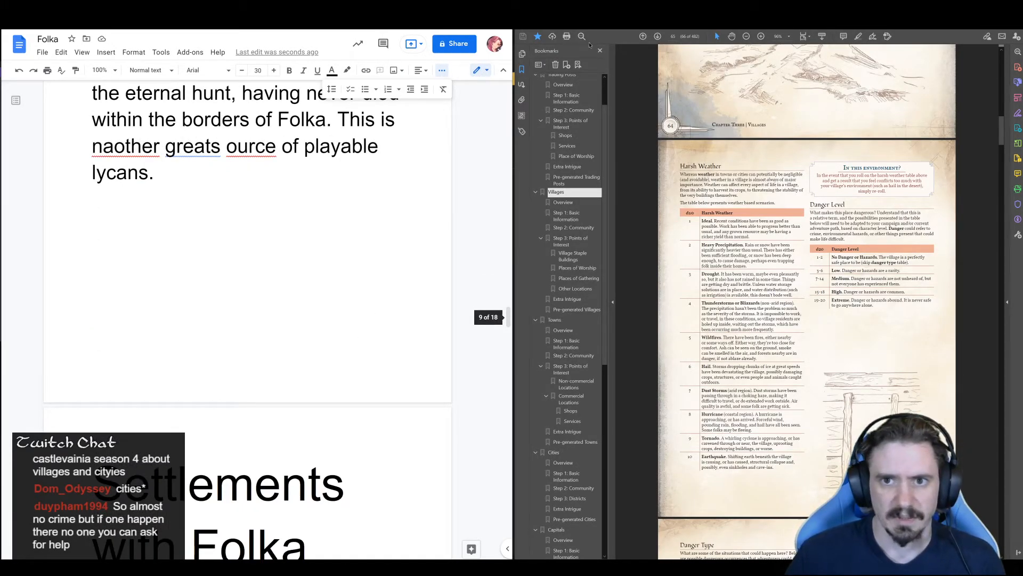
Switch to the world map, put away the brush options and activate the Select tool with no map object selected
click(954, 10)
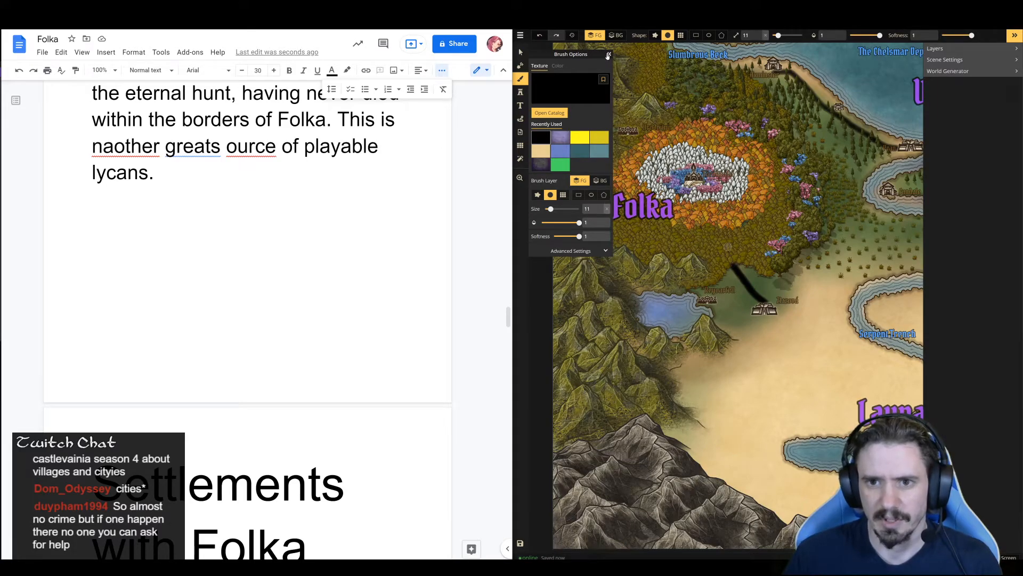
click(609, 55)
click(520, 51)
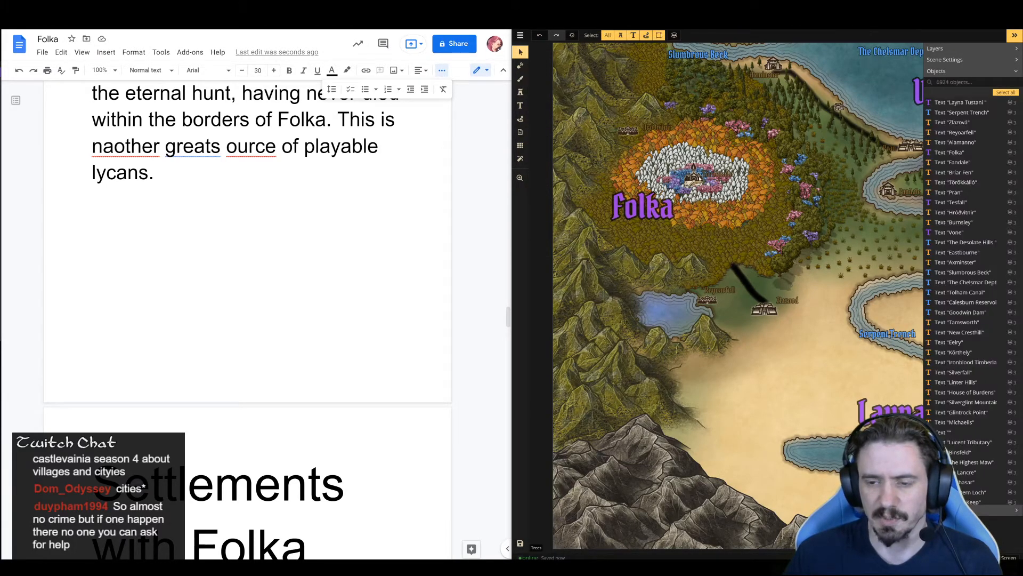
scroll(819, 75, down, 1)
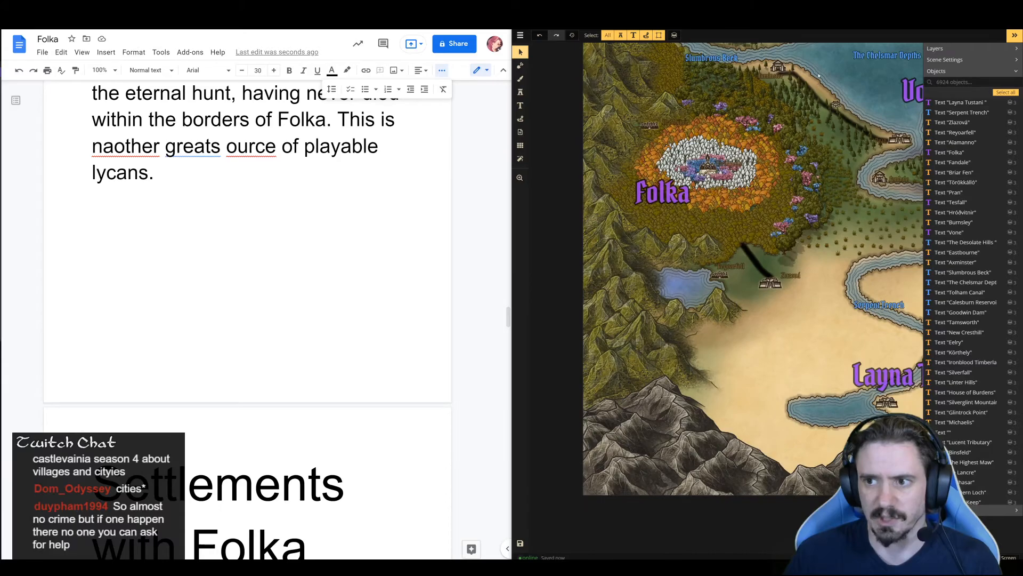
right_click(855, 156)
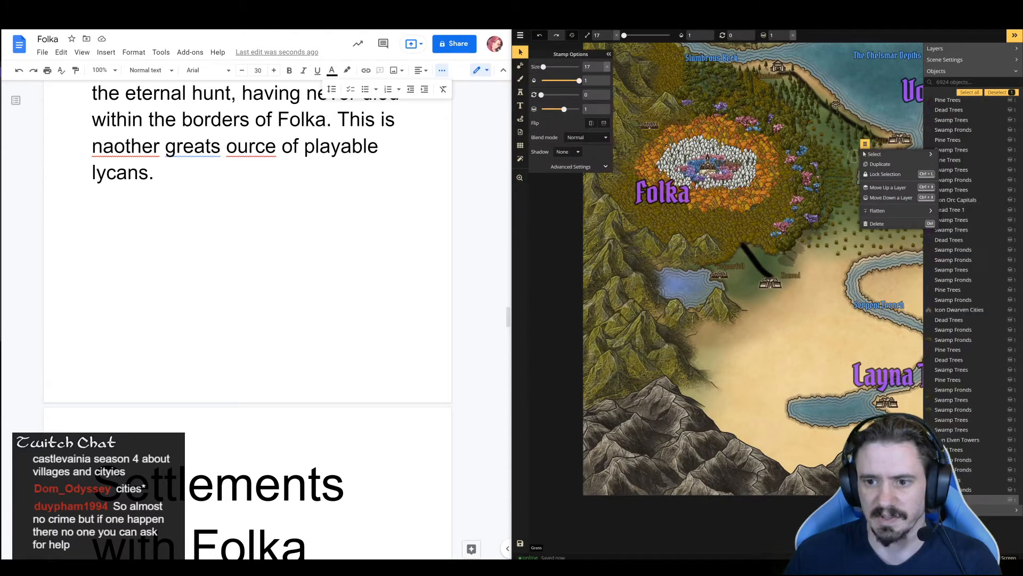
click(832, 118)
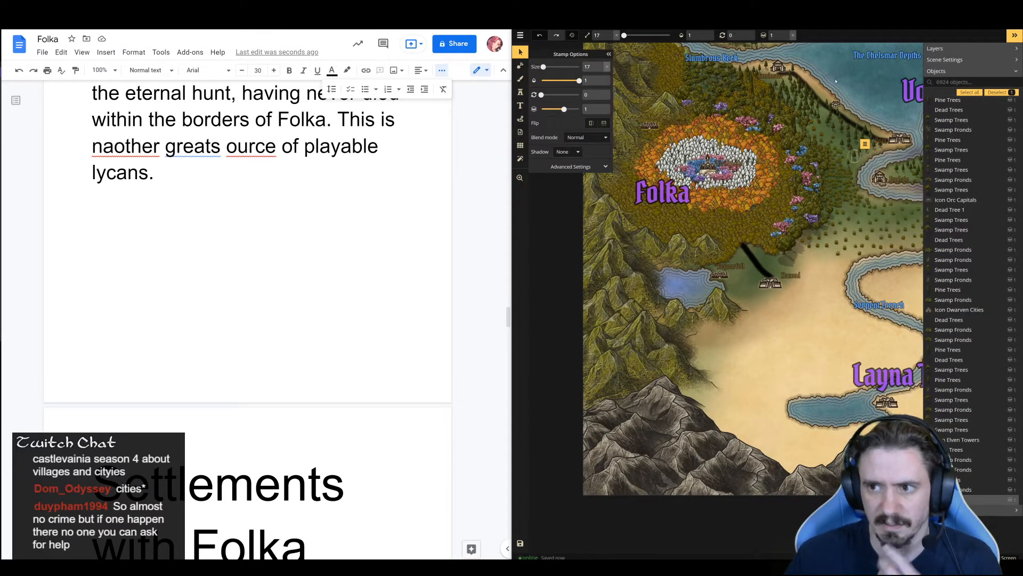
click(759, 213)
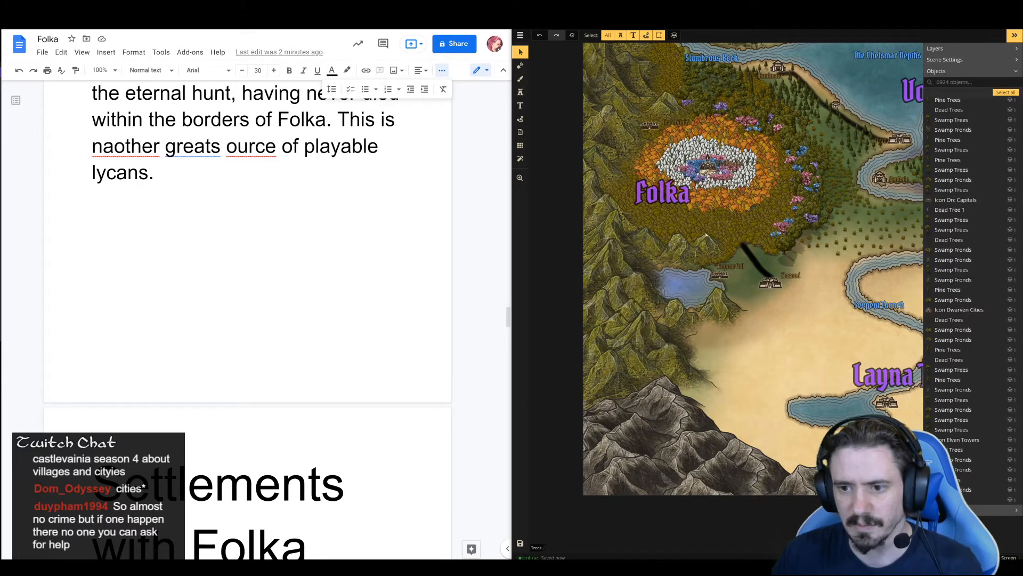
Examine the world map around Folka, Vone and the desert, ending on the "Layna Tustani" label
scroll(824, 108, down, 2)
key(space)
drag(825, 107, 743, 186)
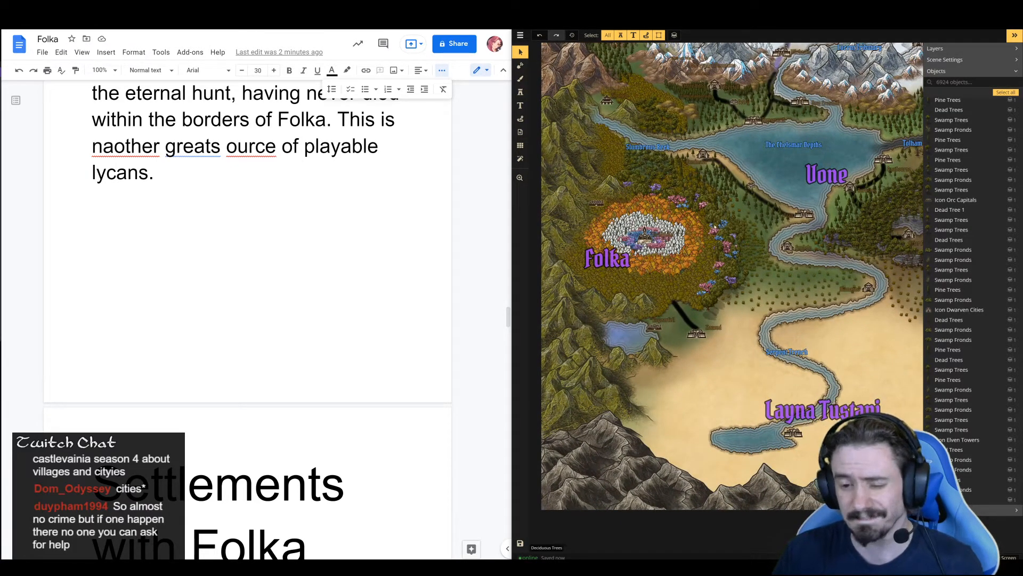
key(space)
drag(828, 146, 756, 201)
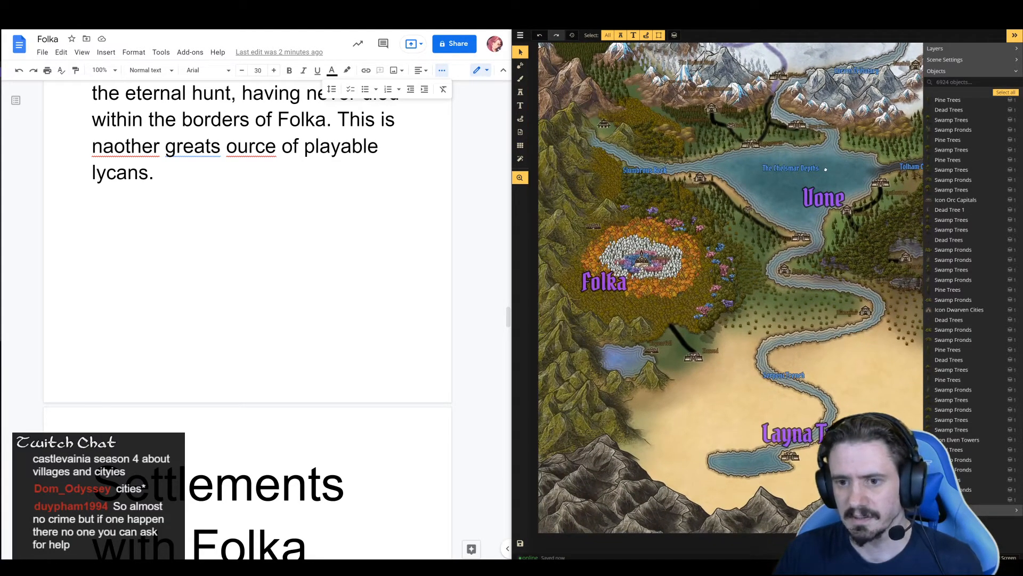
drag(826, 169, 830, 159)
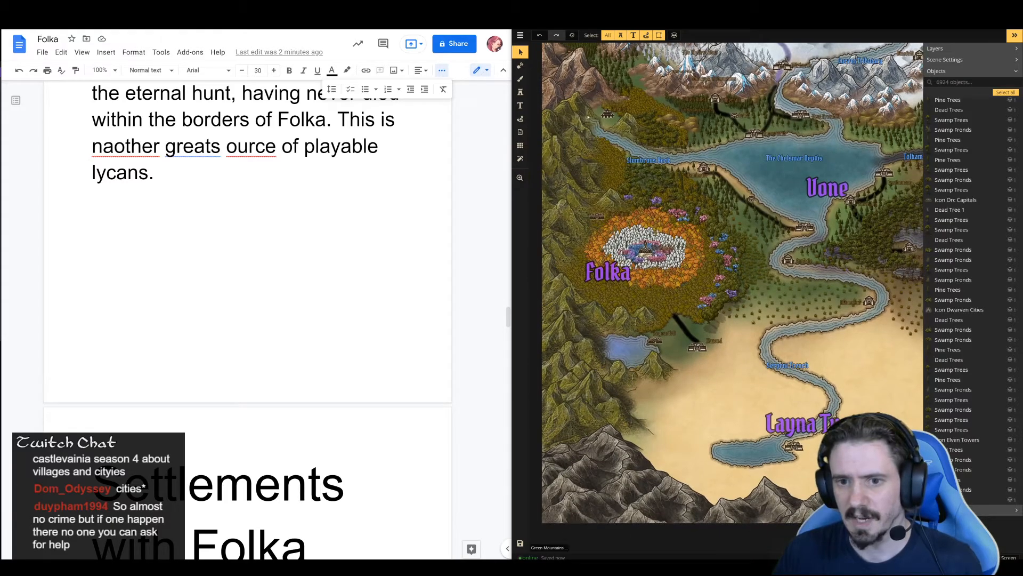
drag(679, 344, 675, 275)
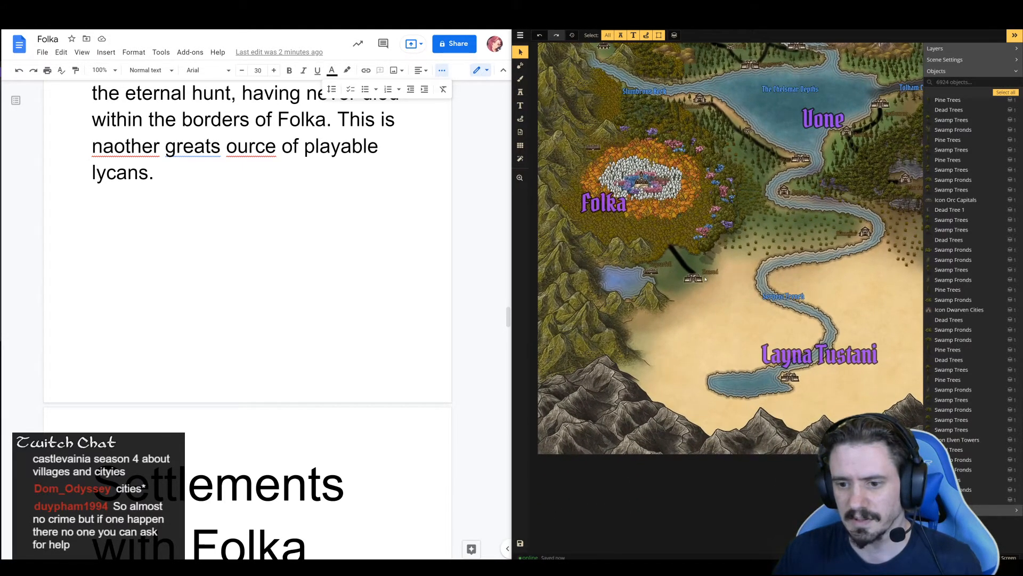
drag(791, 222, 774, 175)
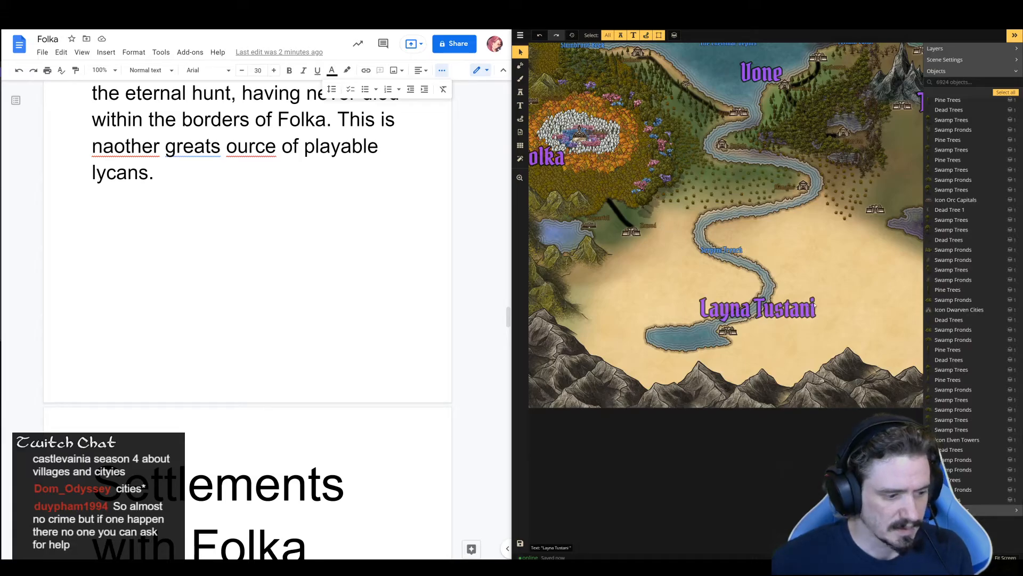
drag(842, 261, 805, 251)
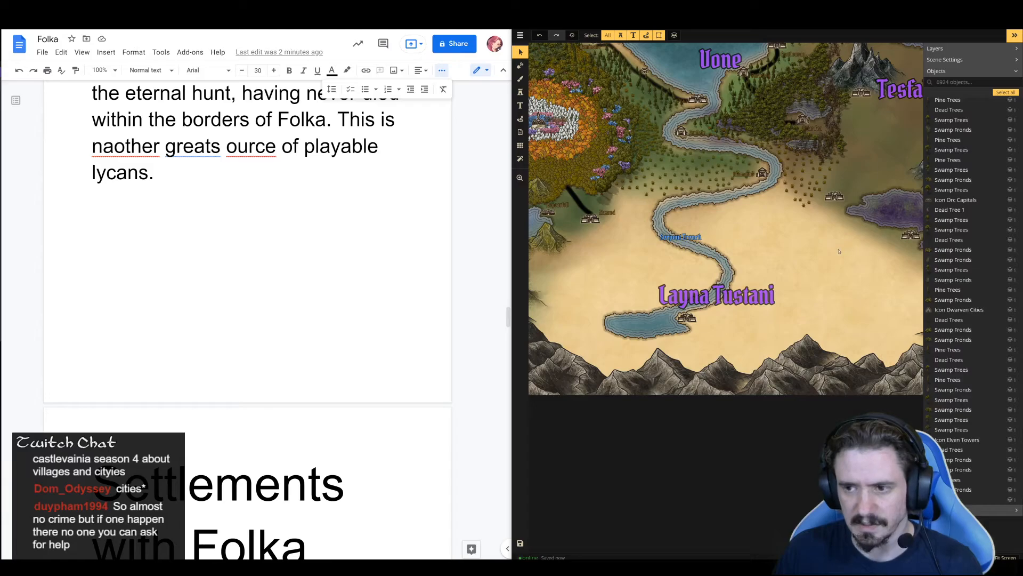
click(799, 284)
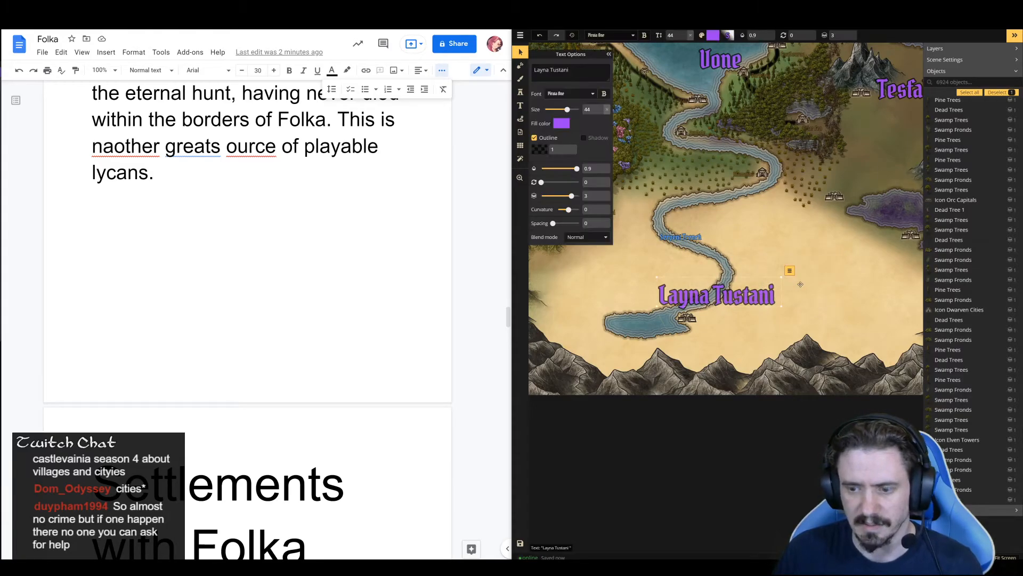